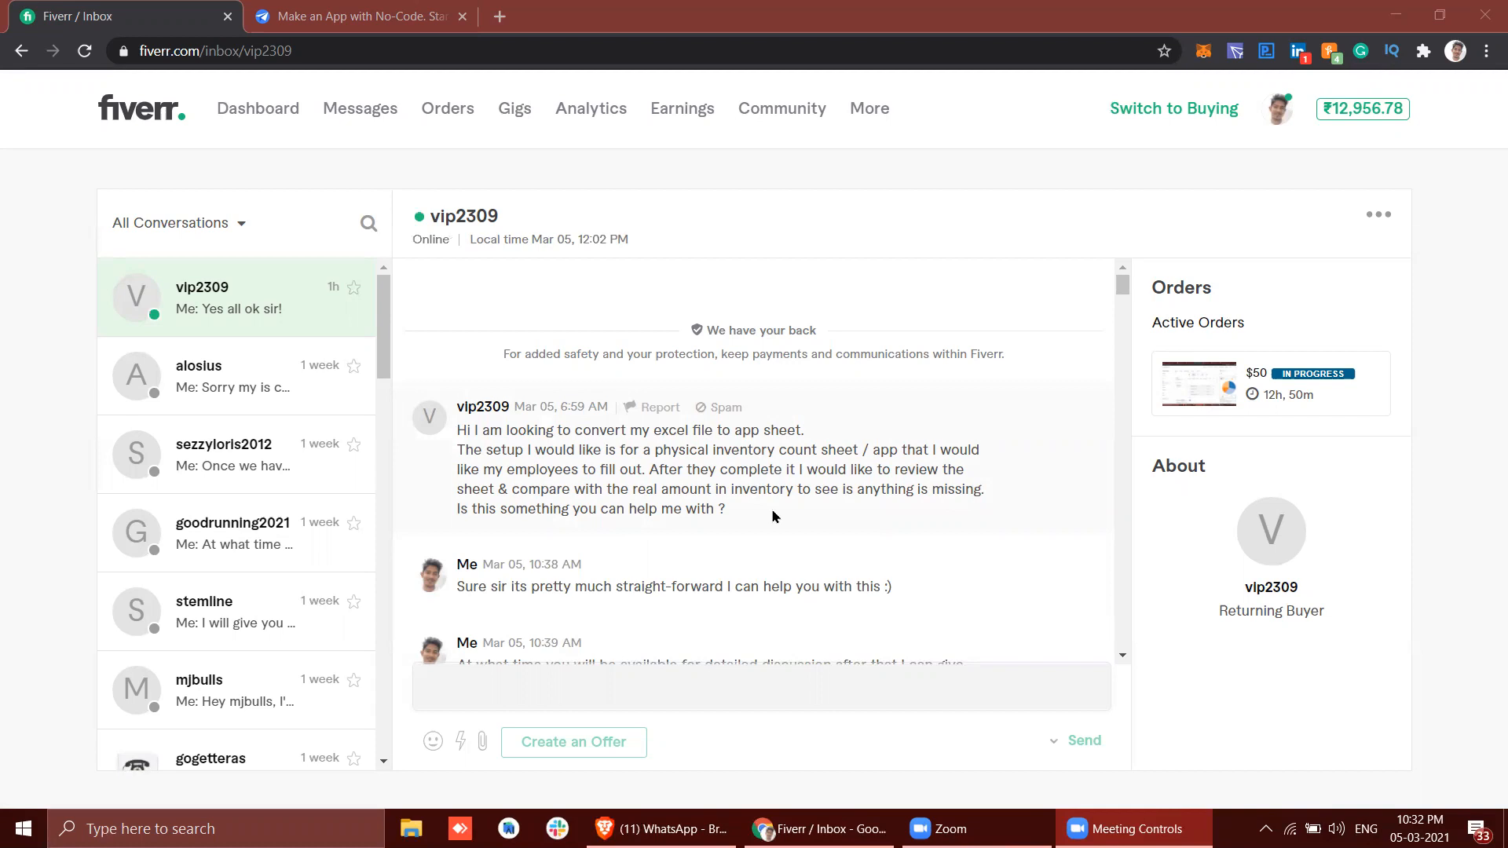
Look at the AppSheet home page and return to the Fiverr conversation with the client.
{"action": "left_click", "coordinate": [361, 15]}
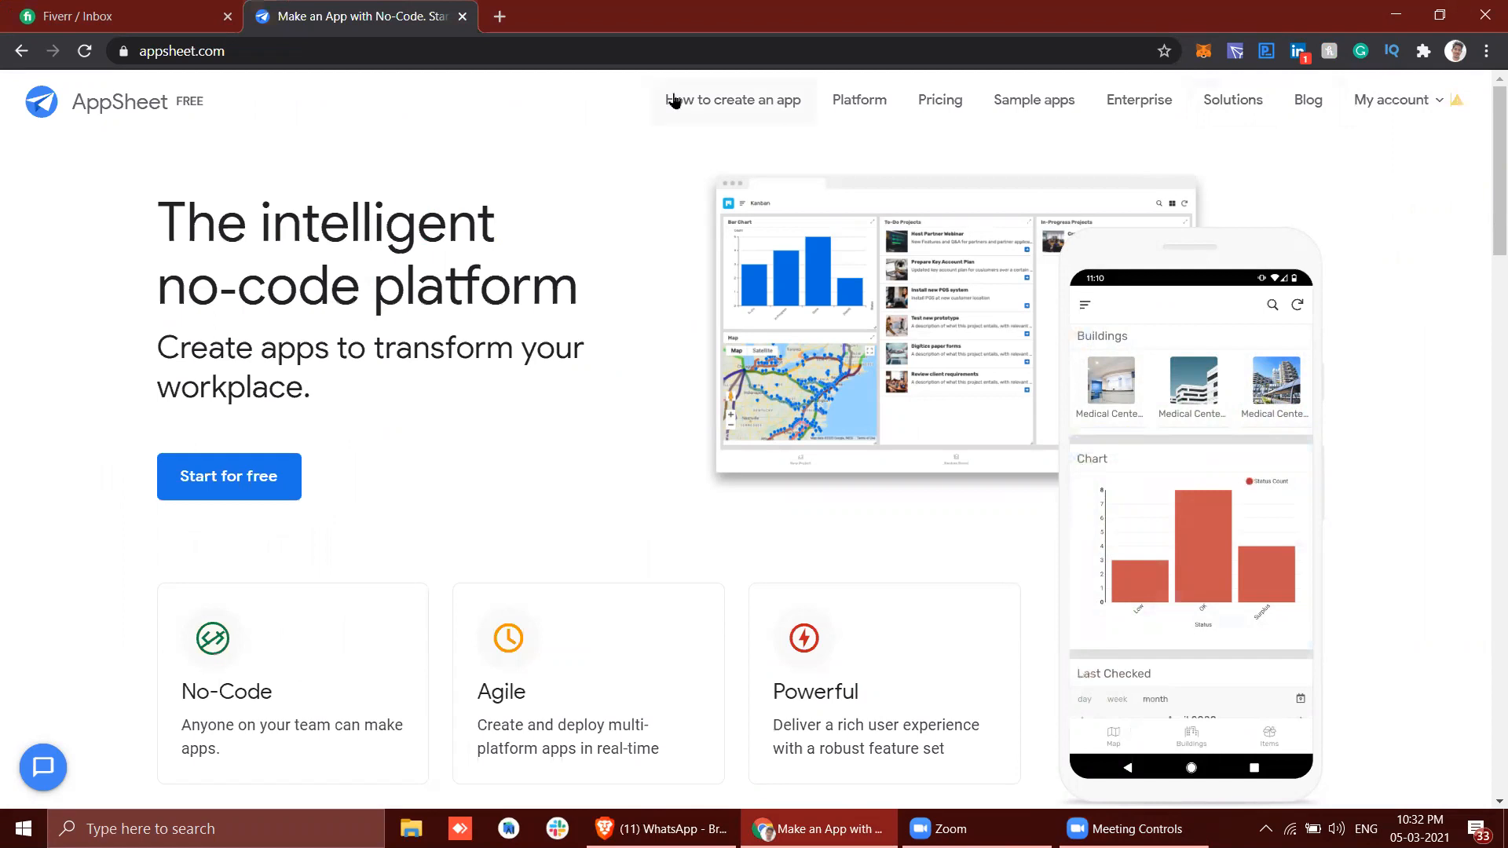
{"action": "mouse_move", "coordinate": [153, 8]}
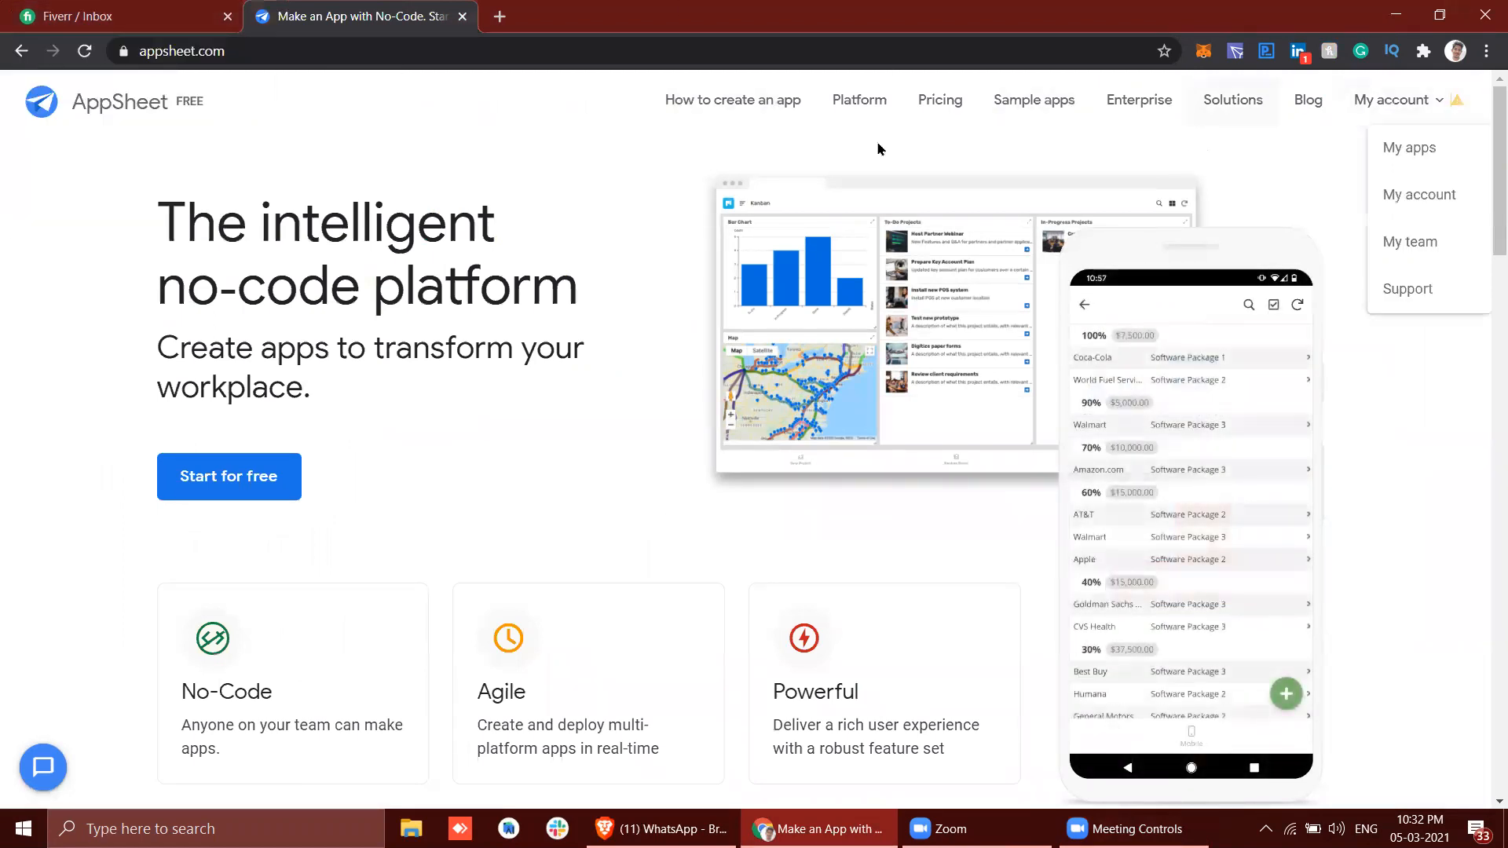
{"action": "left_click", "coordinate": [48, 8]}
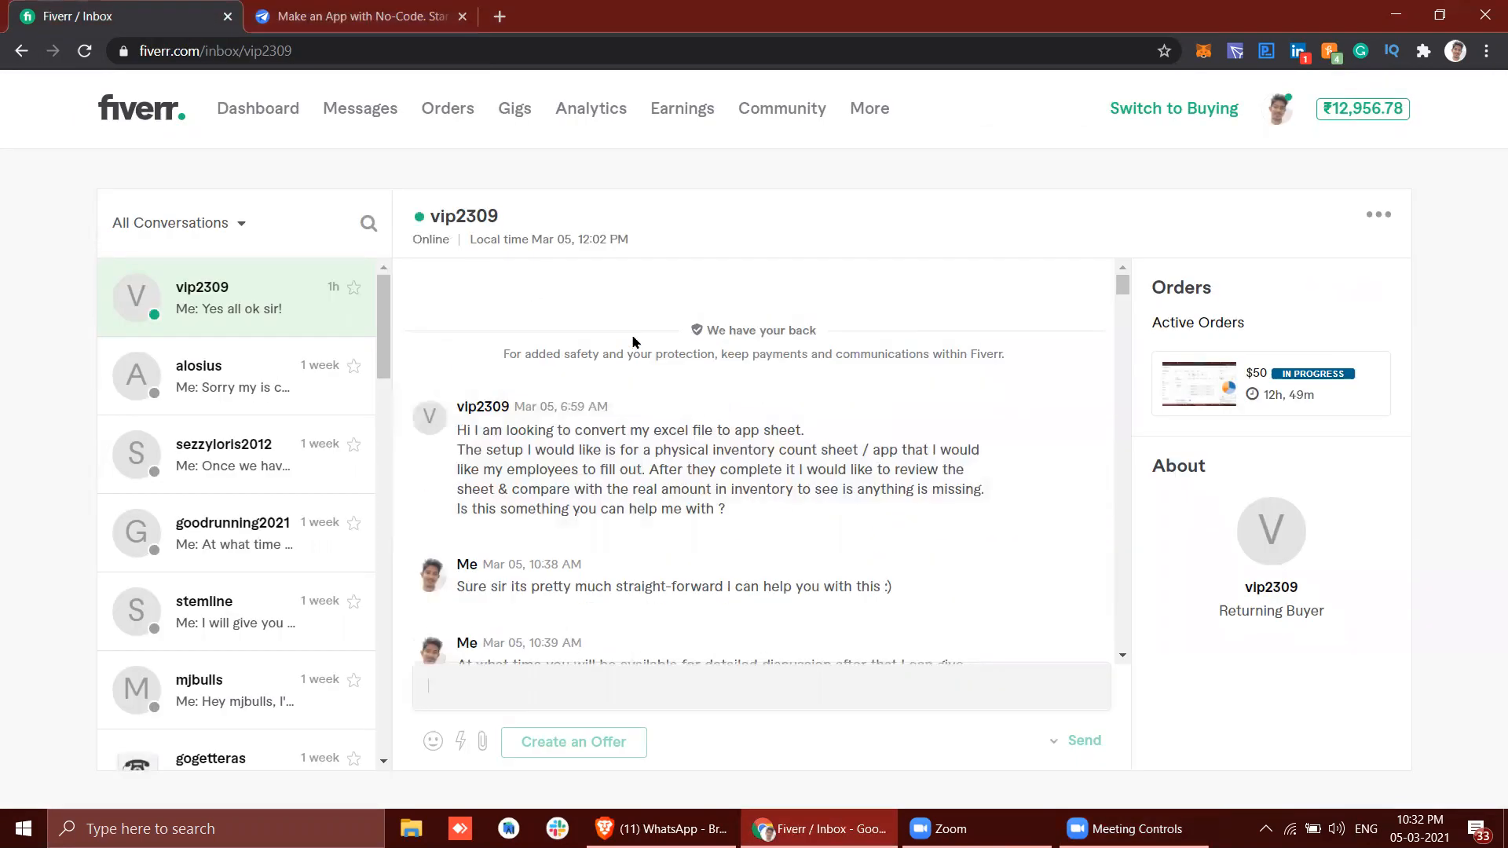
Download the Inventory.xlsx attachment from the client's message in the Fiverr conversation.
{"action": "scroll", "coordinate": [629, 475], "scroll_direction": "down", "scroll_amount": 5}
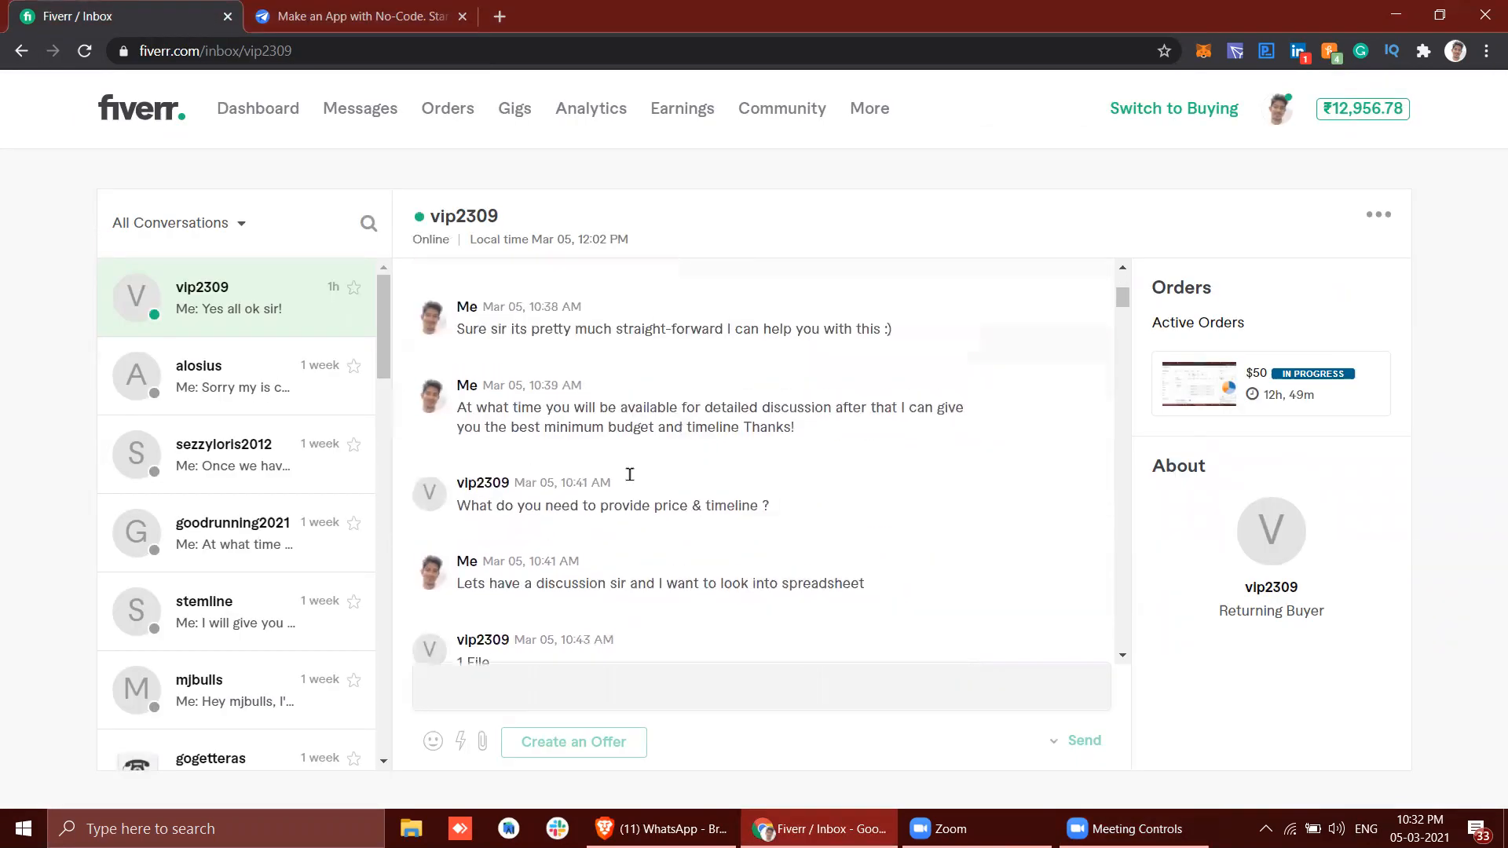
{"action": "scroll", "coordinate": [629, 475], "scroll_direction": "down", "scroll_amount": 2}
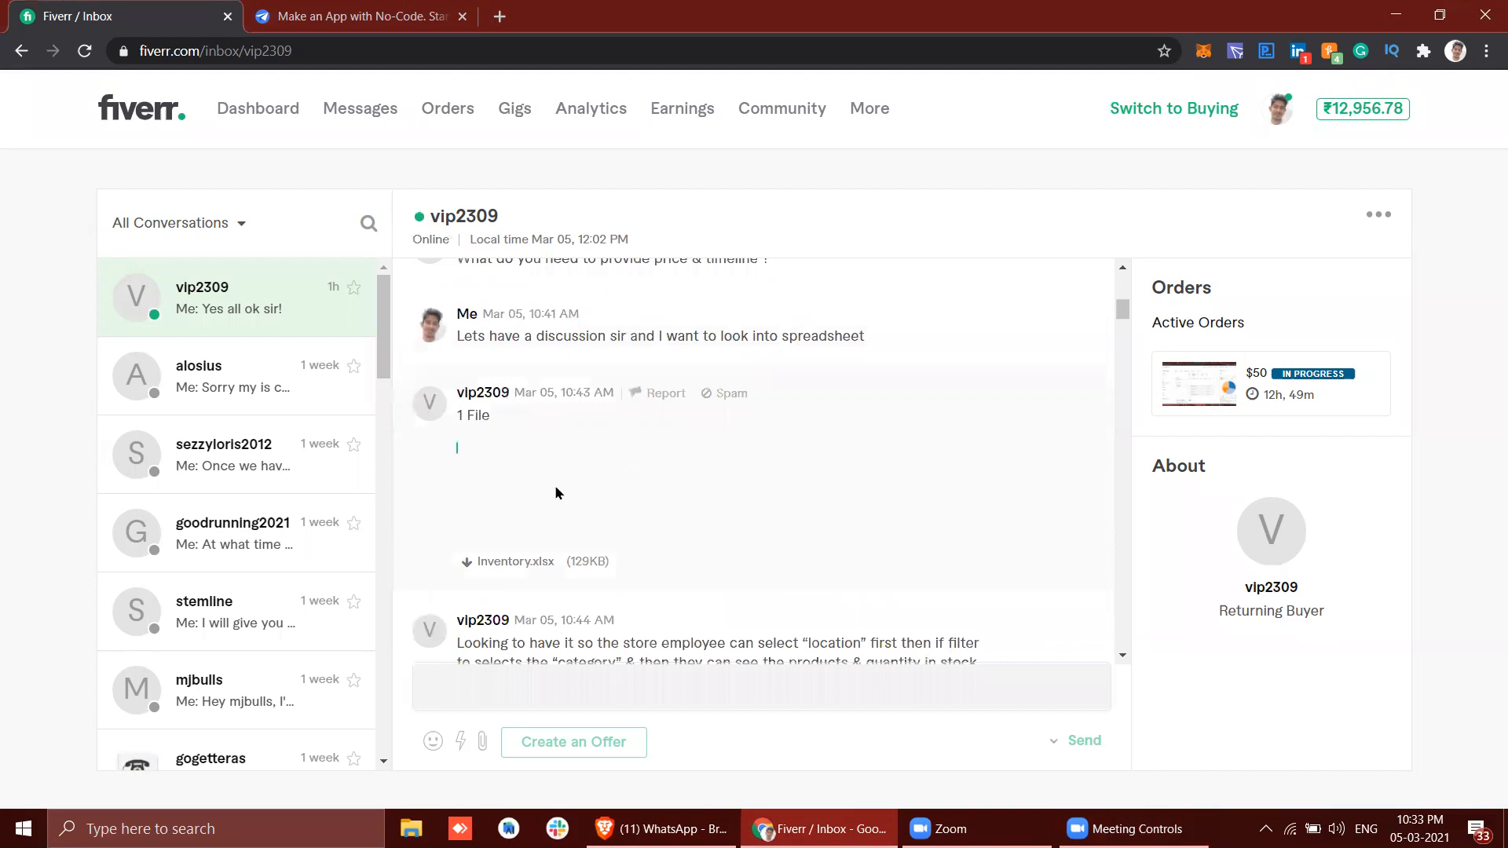
{"action": "left_click", "coordinate": [534, 564]}
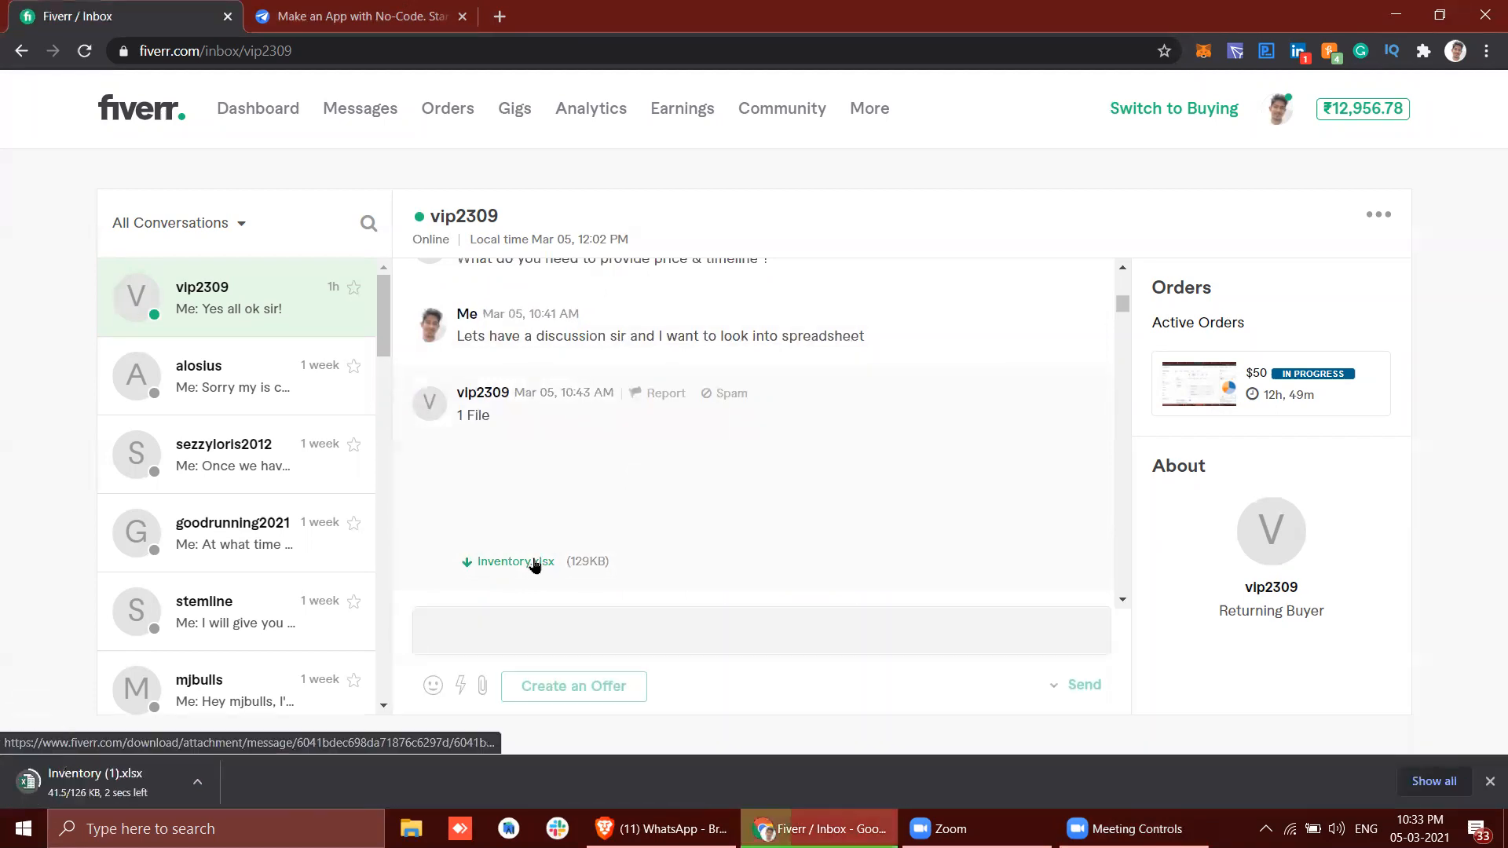
Open the downloaded inventory workbook in Excel, dismiss the Office activation windows and maximize the workbook.
{"action": "left_click", "coordinate": [167, 766]}
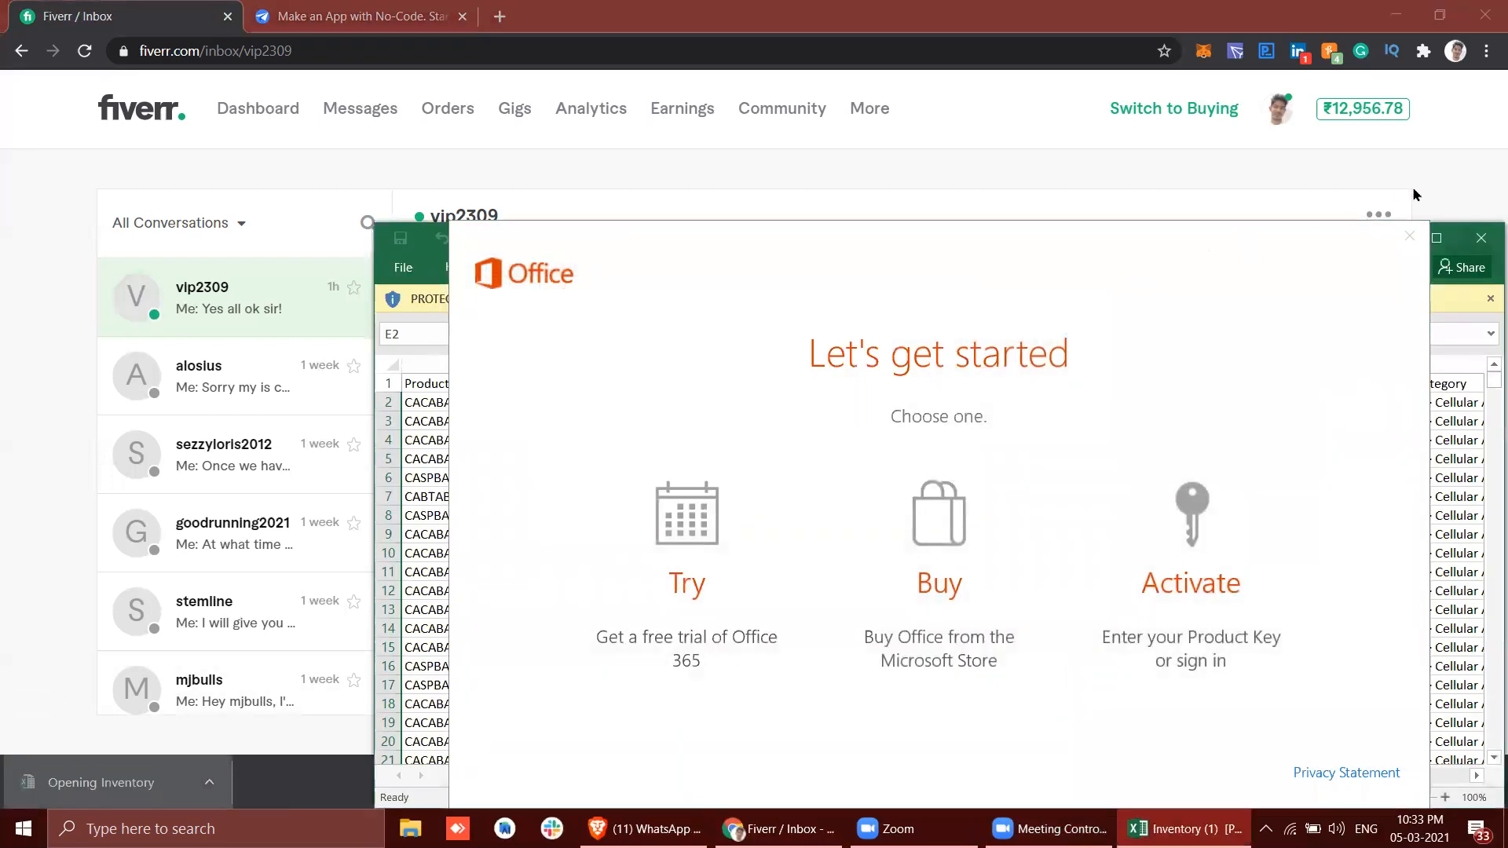
{"action": "left_click", "coordinate": [1217, 534]}
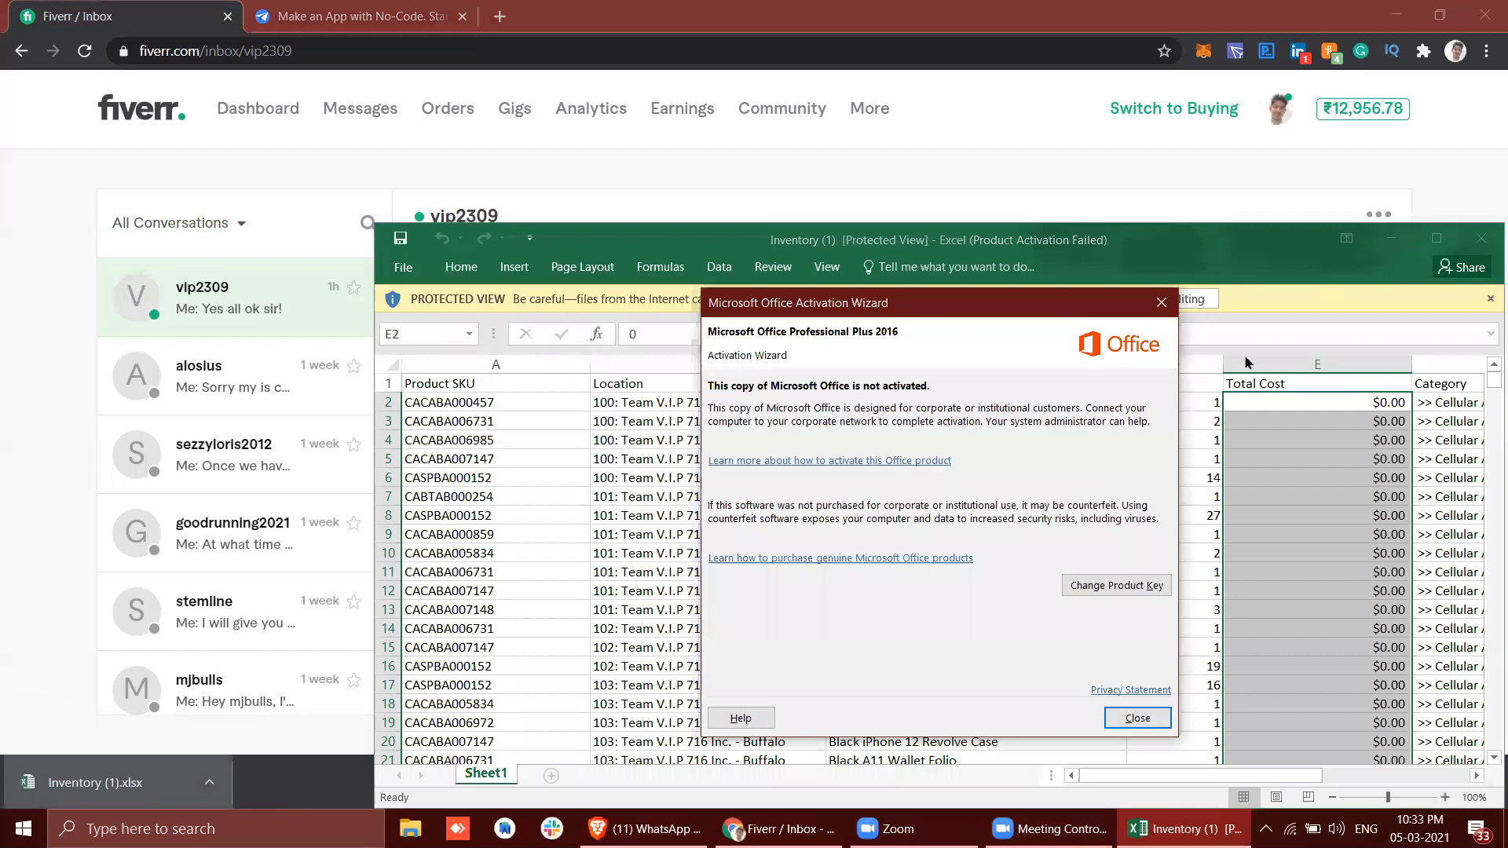
{"action": "left_click", "coordinate": [1142, 716]}
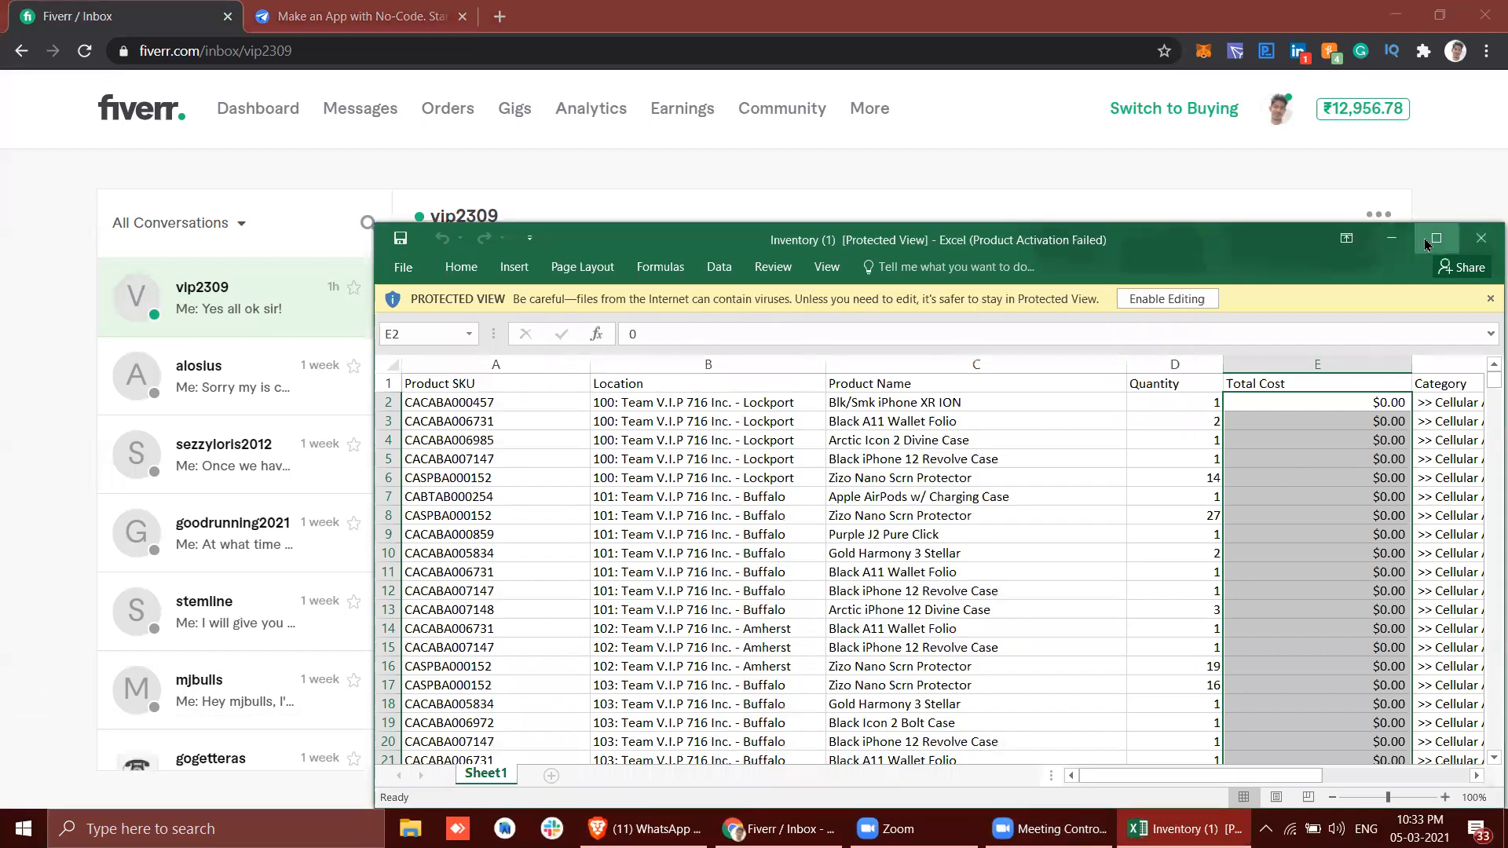
{"action": "left_click", "coordinate": [1435, 238]}
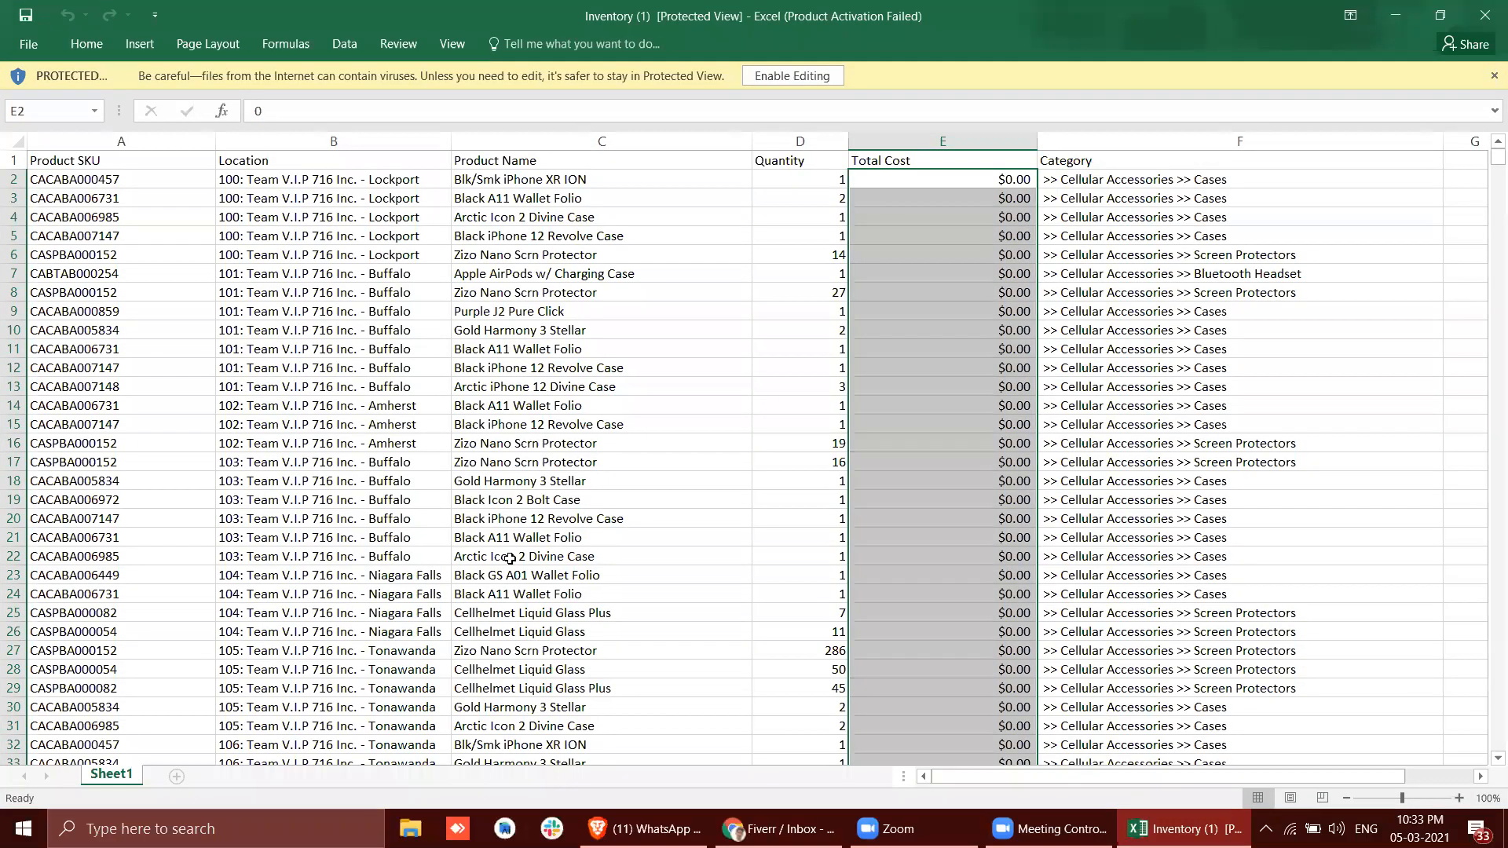
Review the Location, Product Name and Quantity column headings in the inventory sheet.
{"action": "left_click", "coordinate": [223, 164]}
{"action": "left_click", "coordinate": [484, 160]}
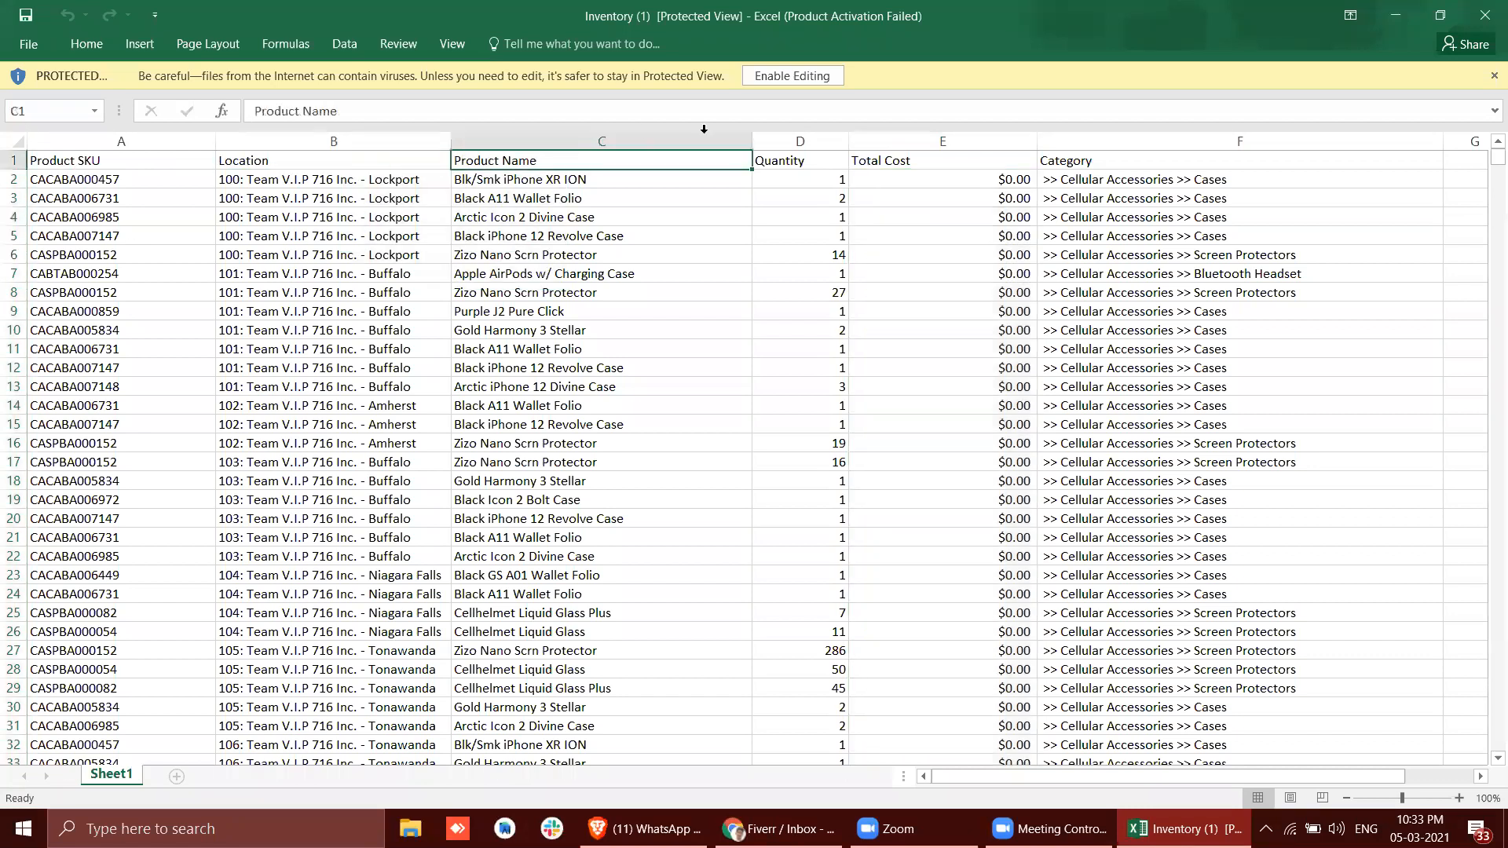
{"action": "left_click", "coordinate": [784, 162]}
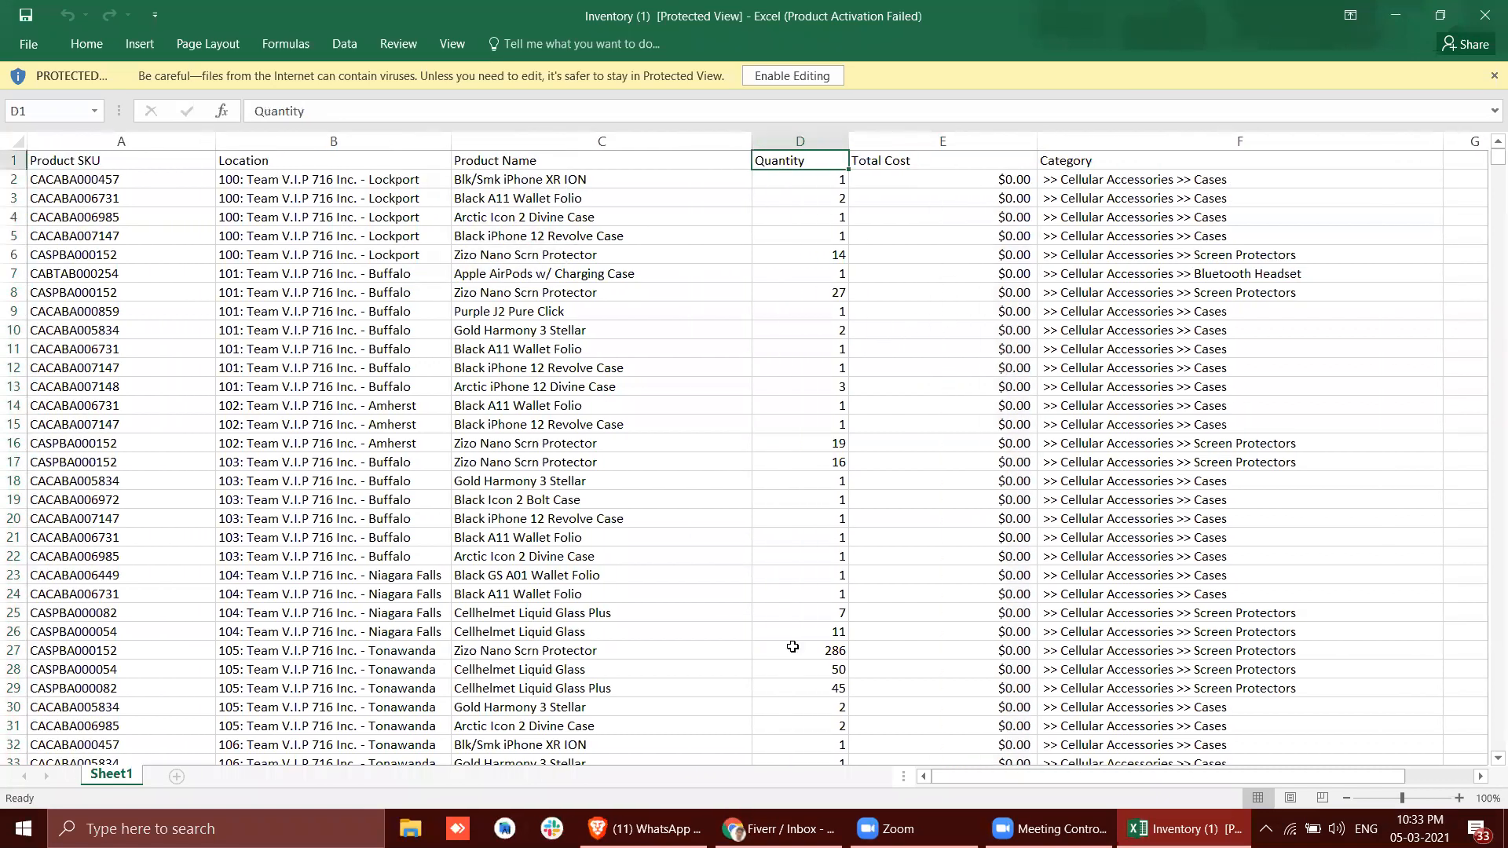
Switch back to the Fiverr conversation and read the client's requirements about location, category and physical counts.
{"action": "left_click", "coordinate": [778, 828]}
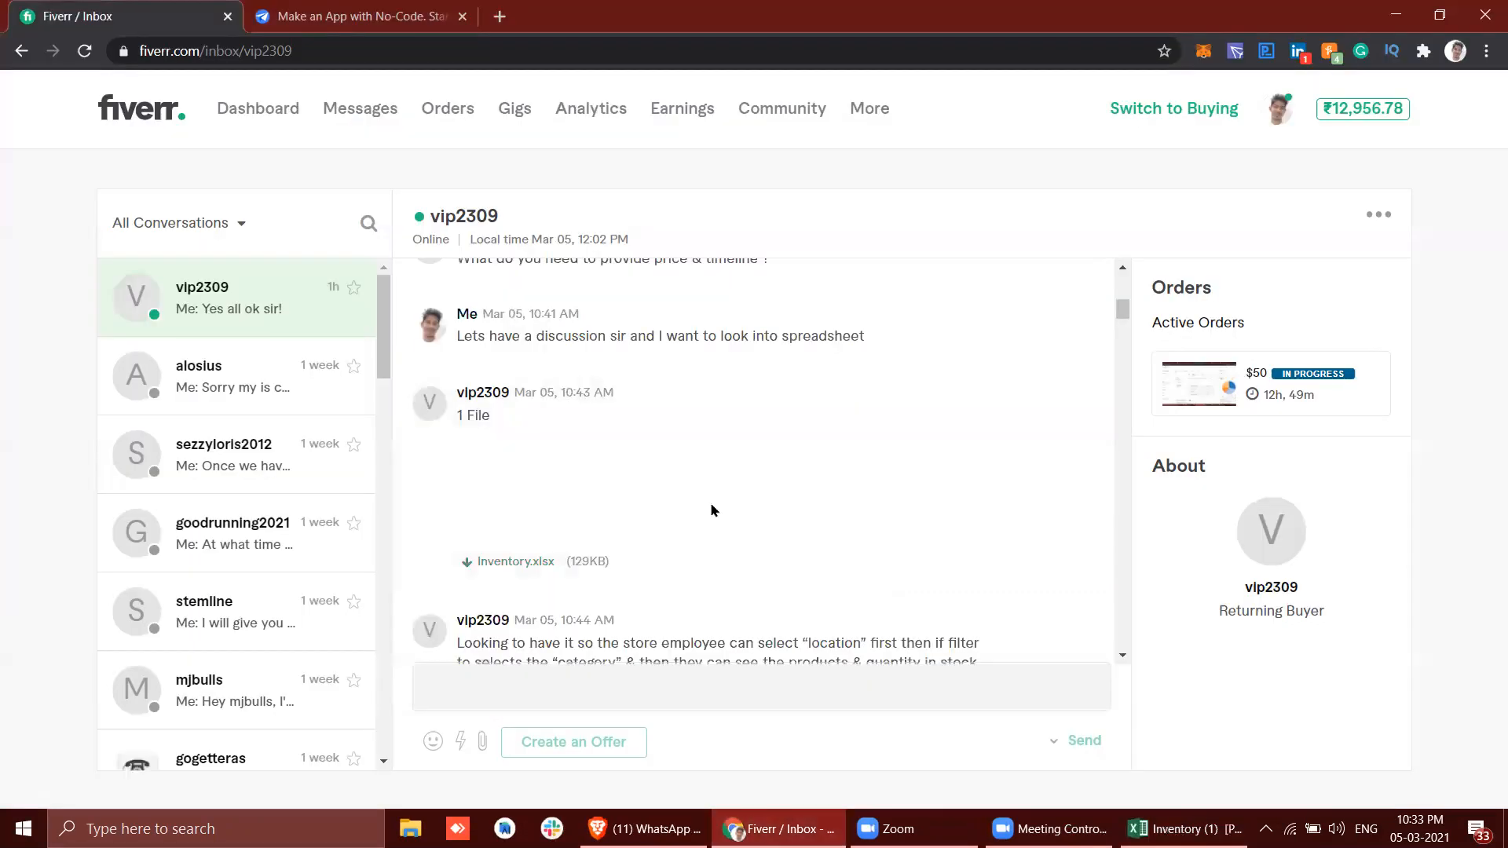
{"action": "scroll", "coordinate": [713, 508], "scroll_direction": "down", "scroll_amount": 2}
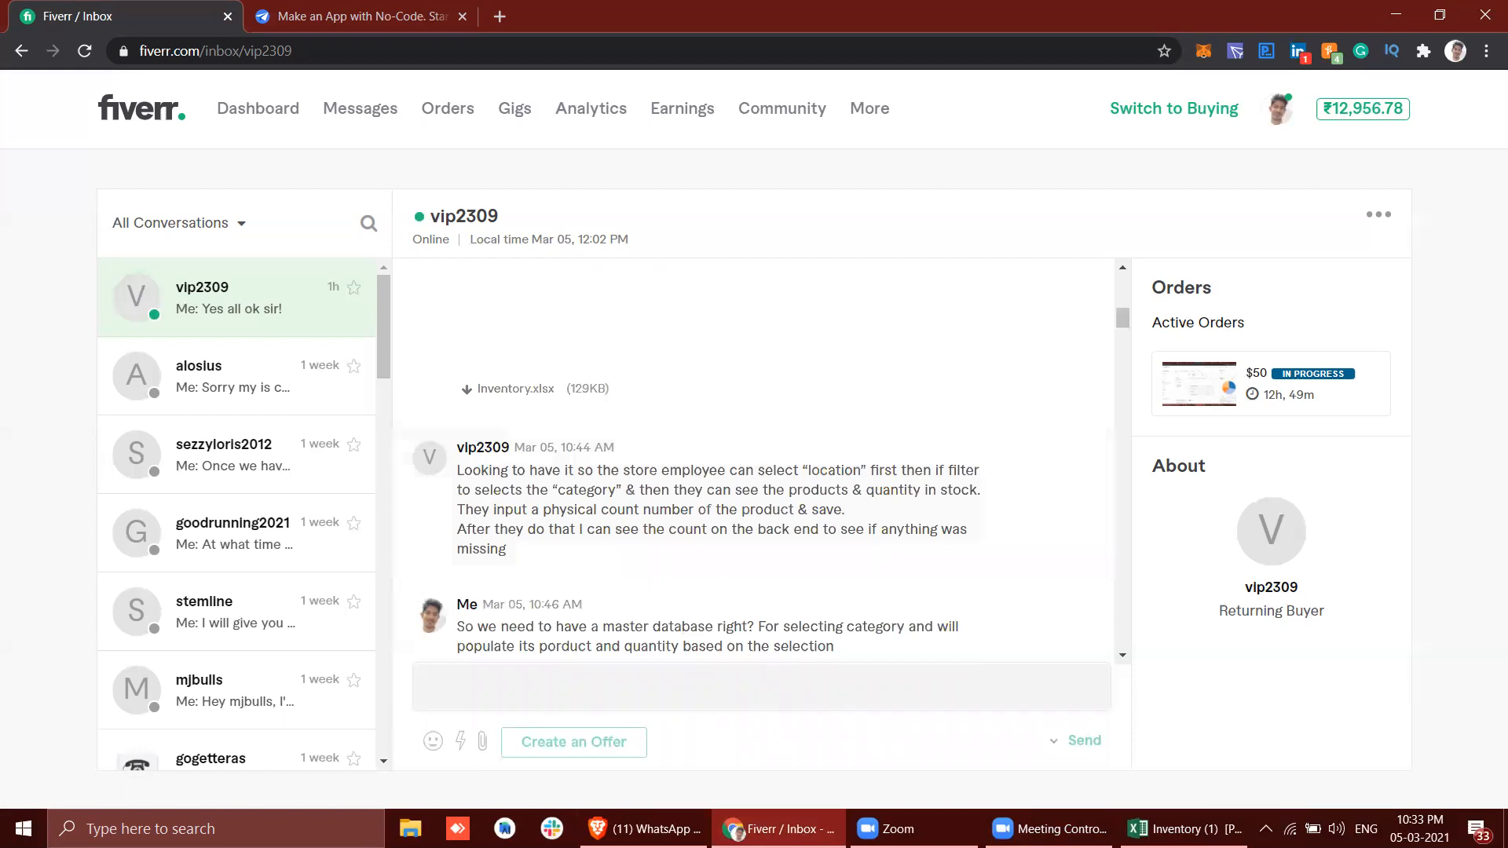
Return to the Excel inventory sheet and highlight the Lockport location entries in B2:B6.
{"action": "mouse_move", "coordinate": [1047, 828]}
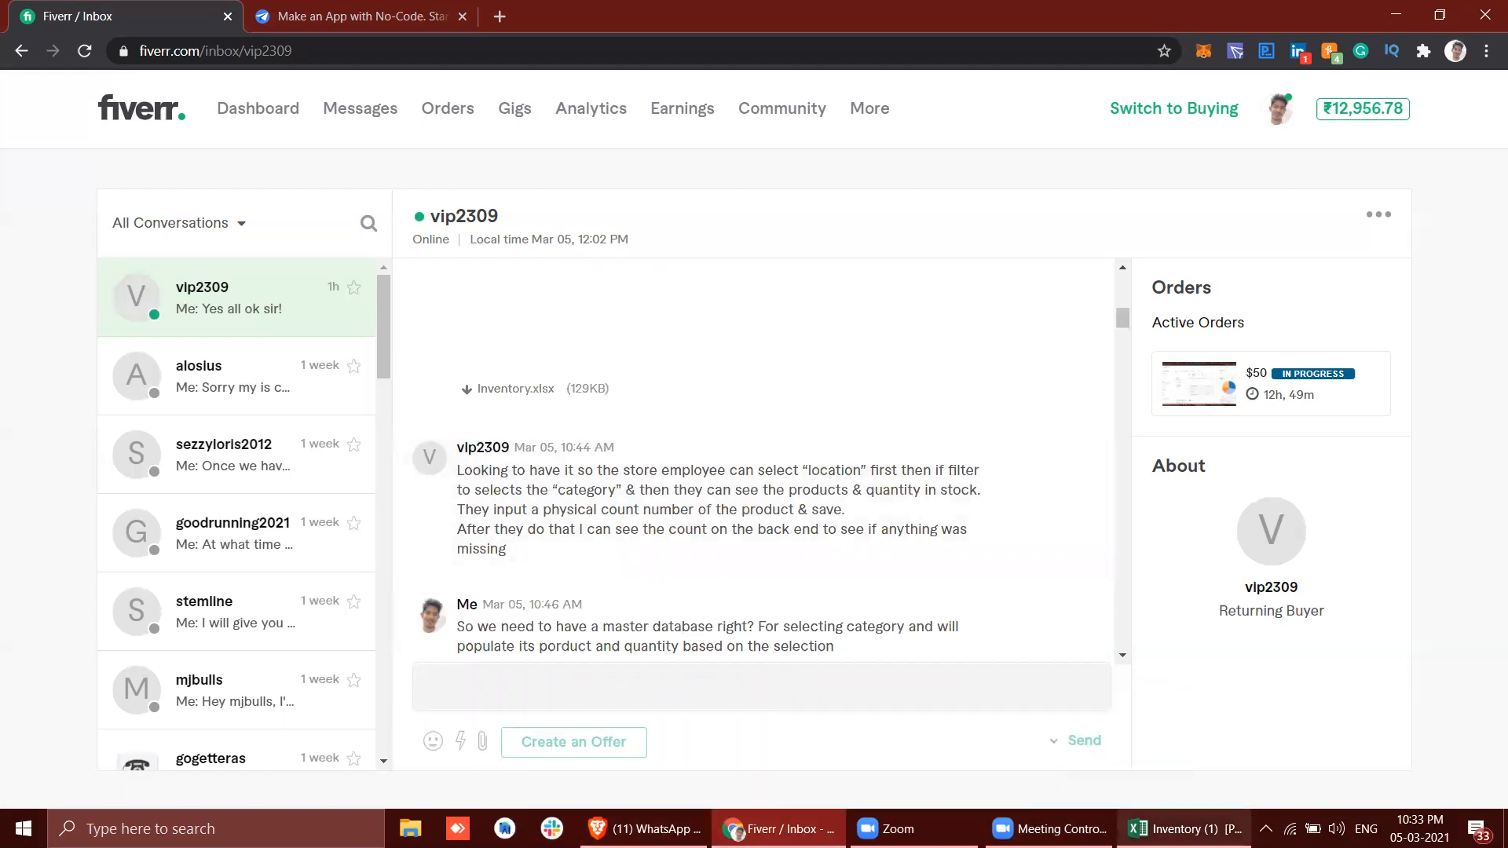
{"action": "left_click", "coordinate": [1186, 828]}
{"action": "left_click", "coordinate": [280, 179]}
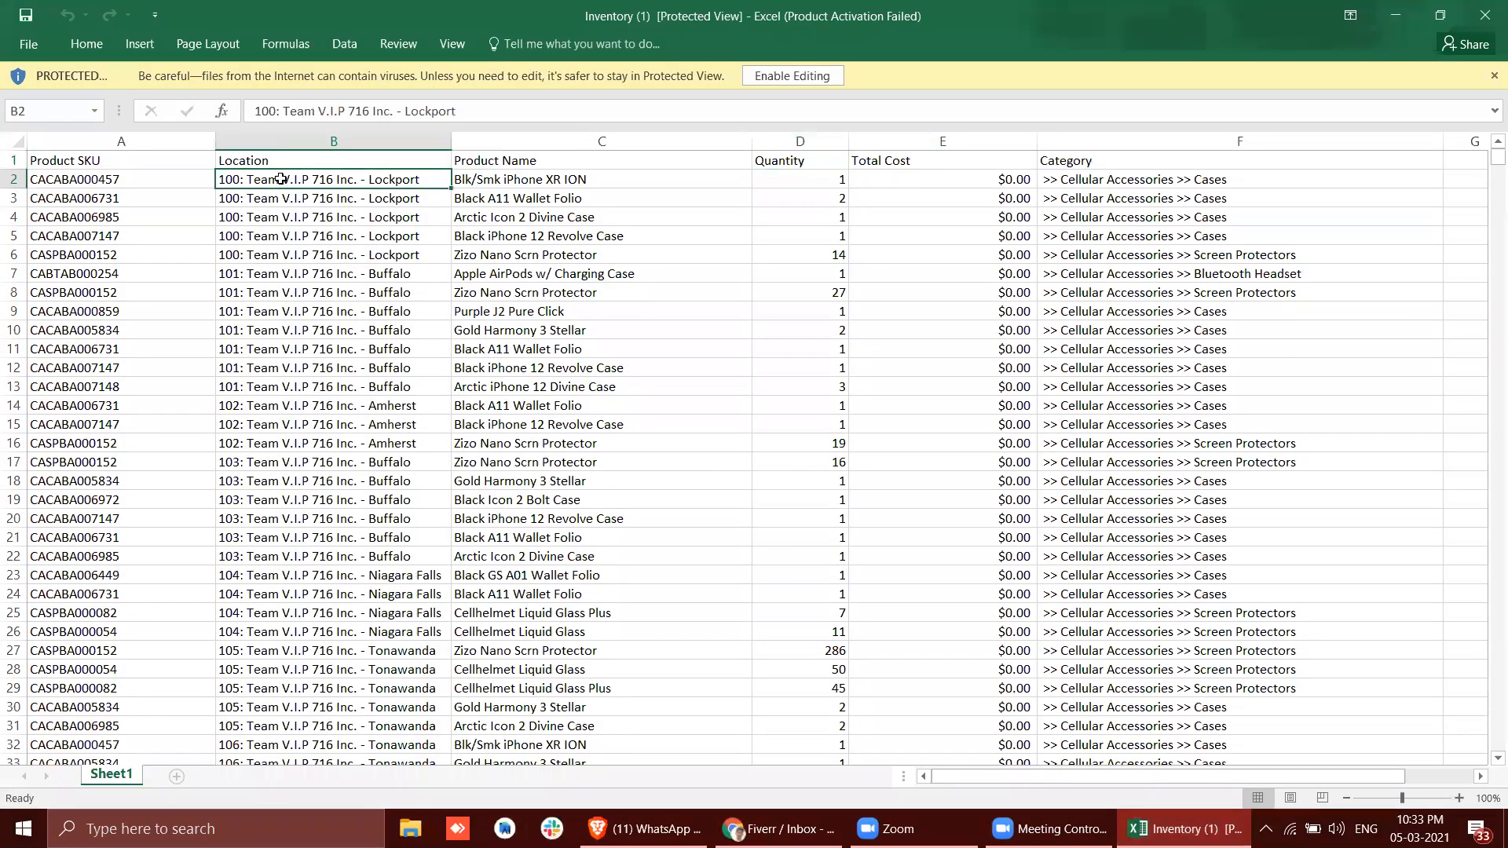
{"action": "key", "text": "shift+Down"}
{"action": "key", "text": "shift+Down"}
{"action": "key", "text": "shift+Down"}
{"action": "key", "text": "shift+Down"}
{"action": "key", "text": "shift+Down"}
{"action": "key", "text": "shift+Down"}
{"action": "key", "text": "shift+Down"}
{"action": "key", "text": "shift+Down"}
{"action": "key", "text": "shift+Down"}
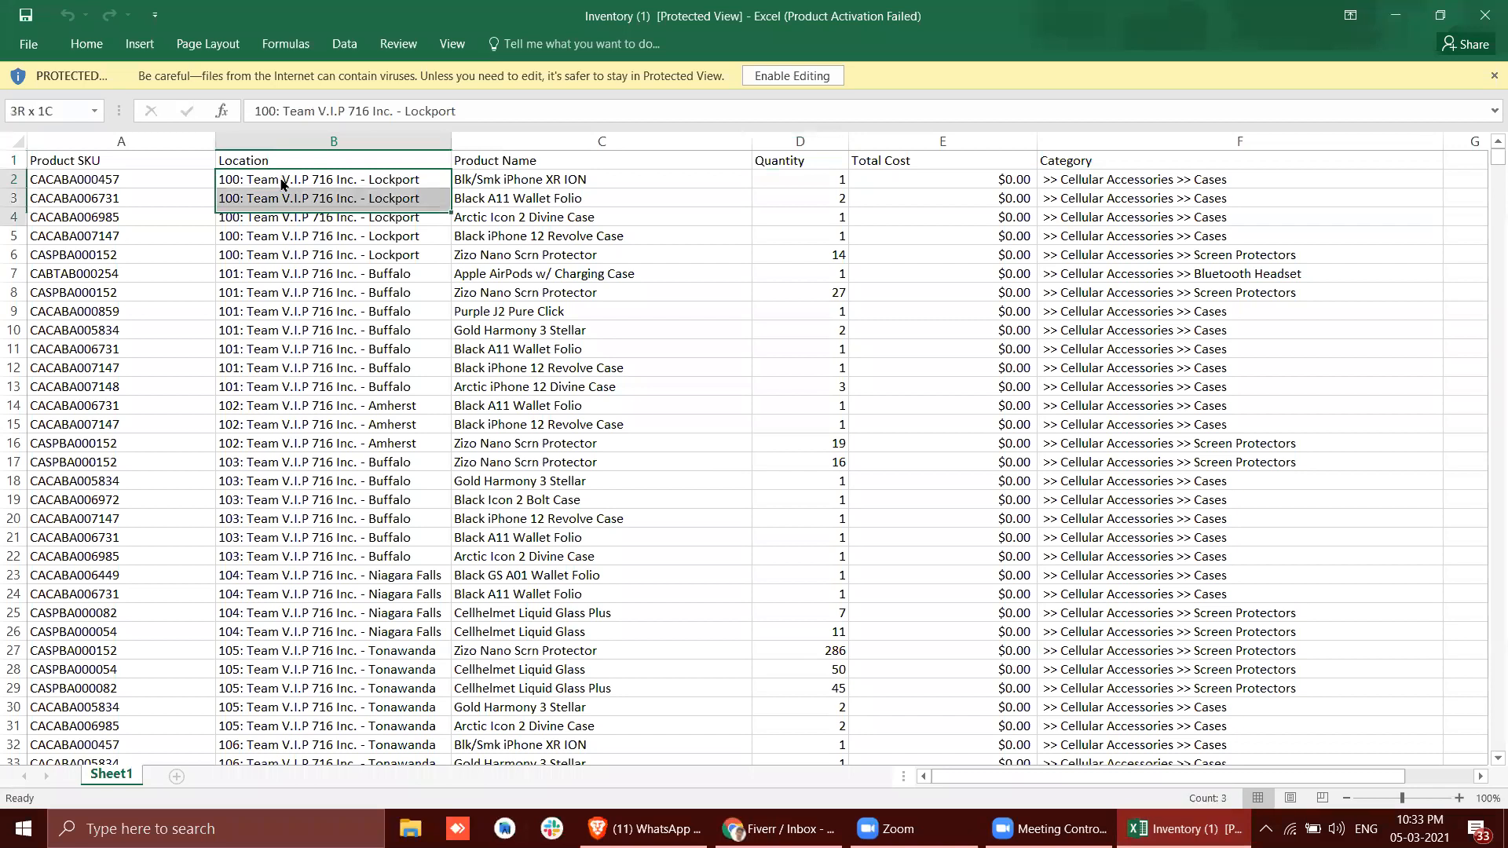
{"action": "key", "text": "shift+Down"}
{"action": "key", "text": "shift+Down"}
{"action": "key", "text": "shift+Down"}
{"action": "key", "text": "shift+Up"}
{"action": "key", "text": "shift+Up"}
{"action": "key", "text": "shift+Up"}
{"action": "key", "text": "shift+Up"}
{"action": "key", "text": "shift+Up"}
{"action": "key", "text": "shift+Up"}
{"action": "key", "text": "shift+Up"}
{"action": "key", "text": "shift+Up"}
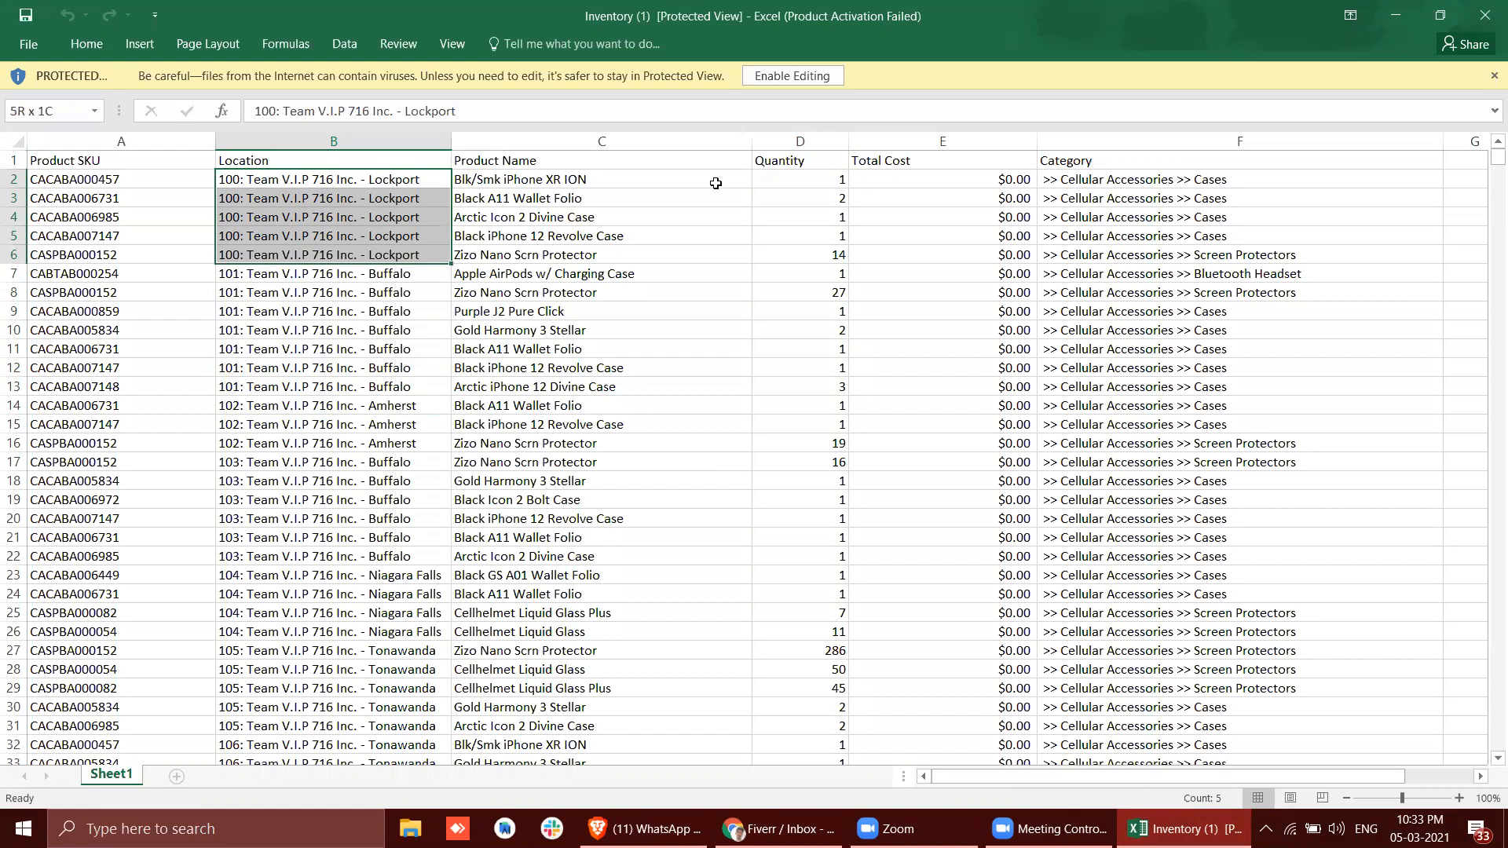
Examine the Category, Quantity and Total Cost entries of the first inventory rows.
{"action": "left_click", "coordinate": [1103, 180]}
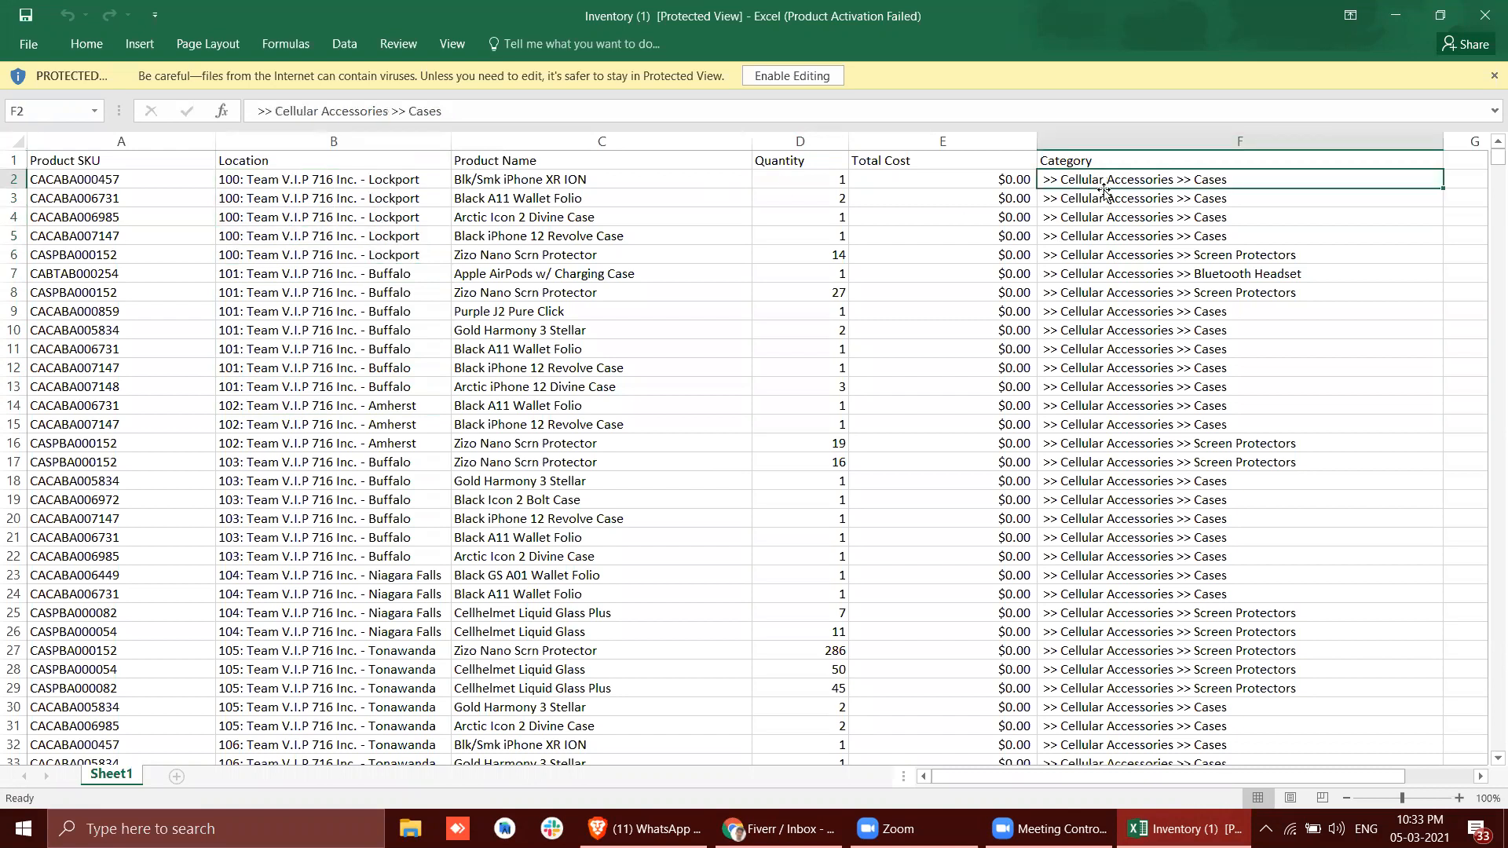
{"action": "left_click", "coordinate": [1117, 239]}
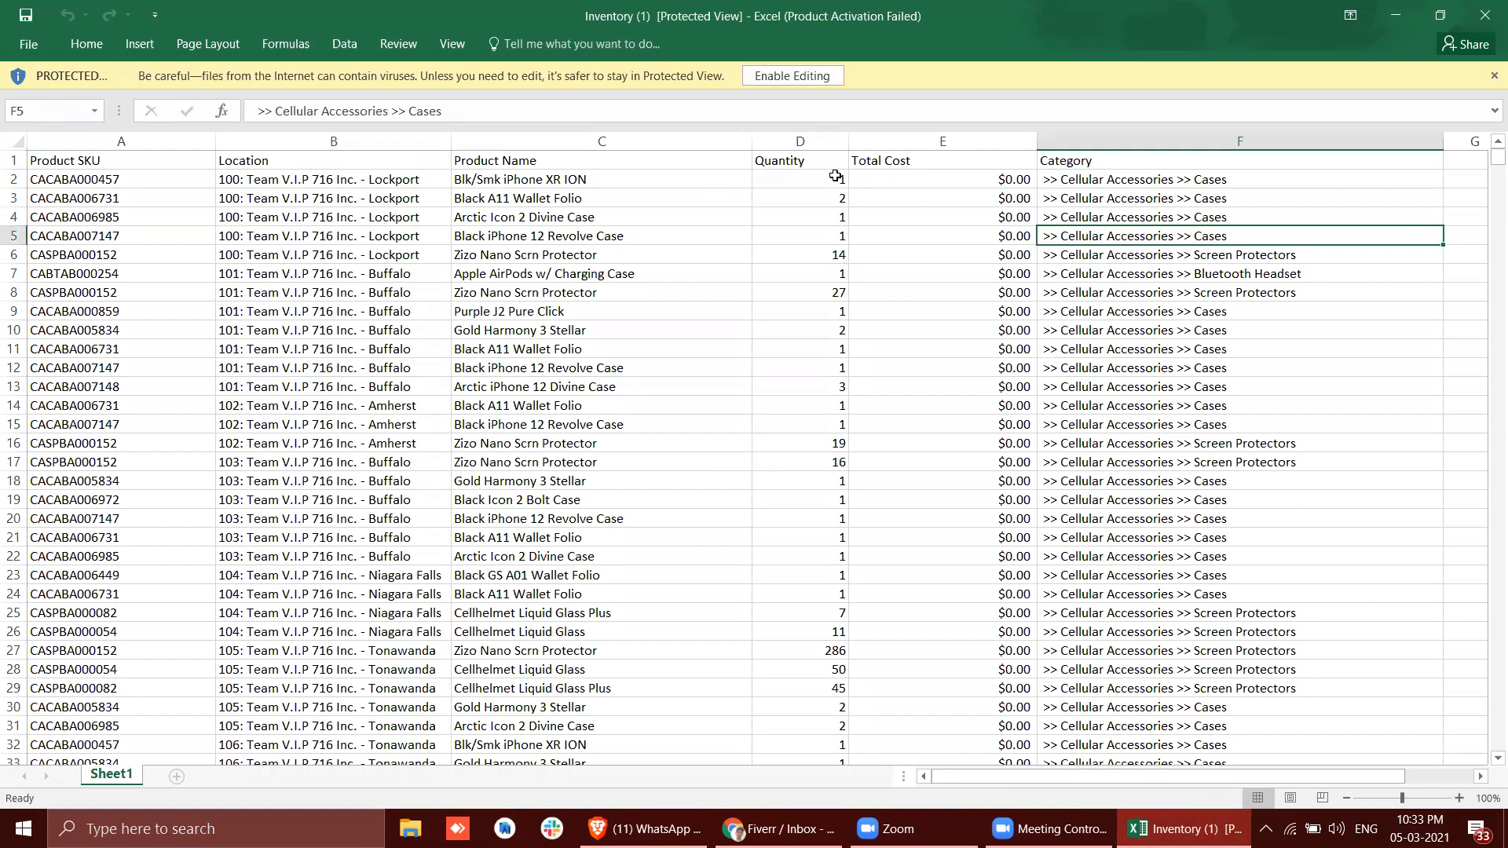
{"action": "left_click", "coordinate": [792, 182]}
{"action": "left_click", "coordinate": [890, 179]}
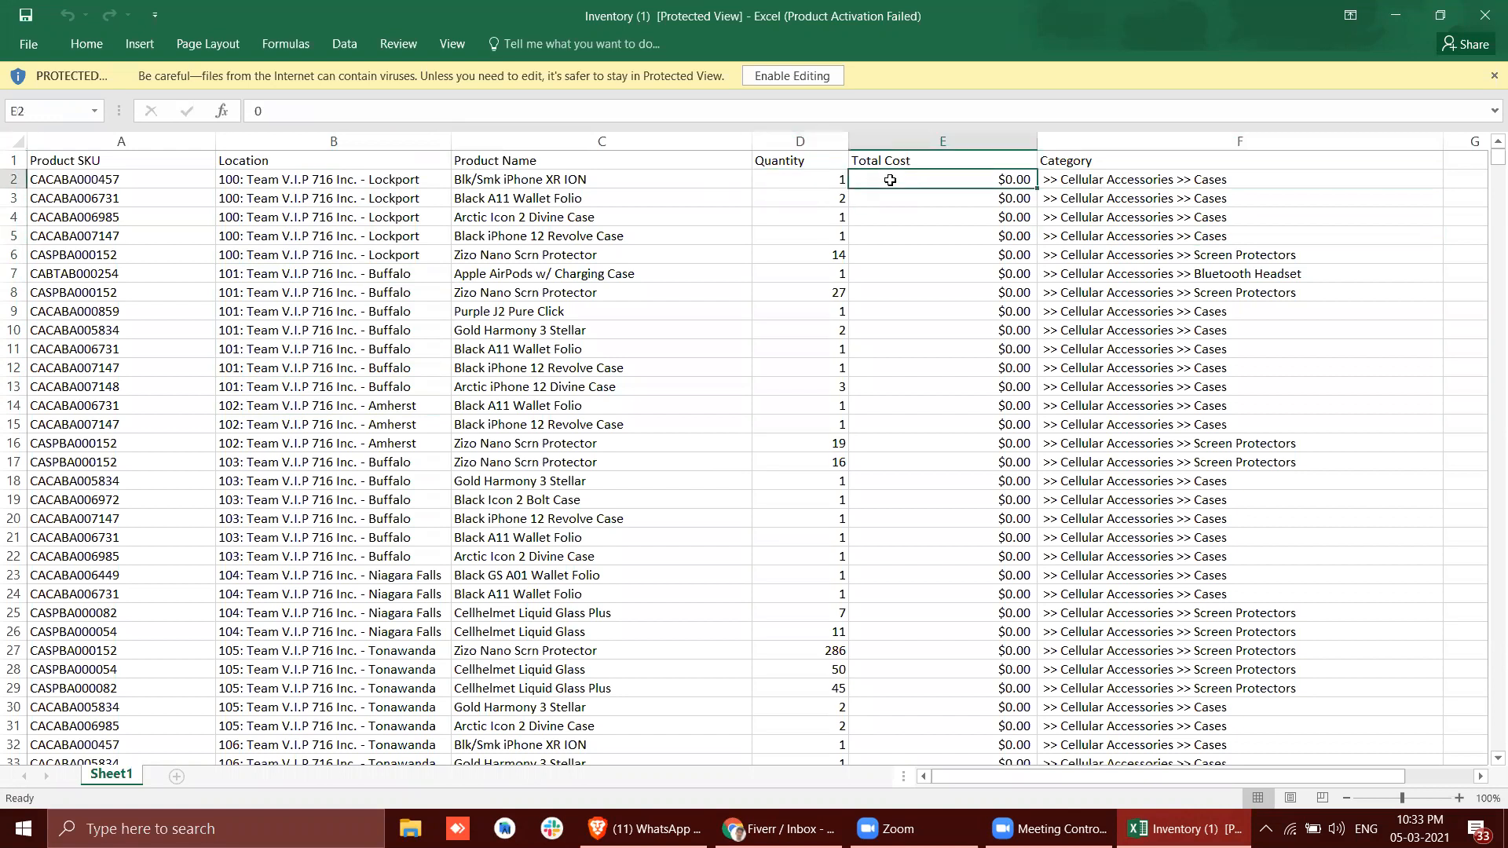
{"action": "left_click", "coordinate": [780, 185]}
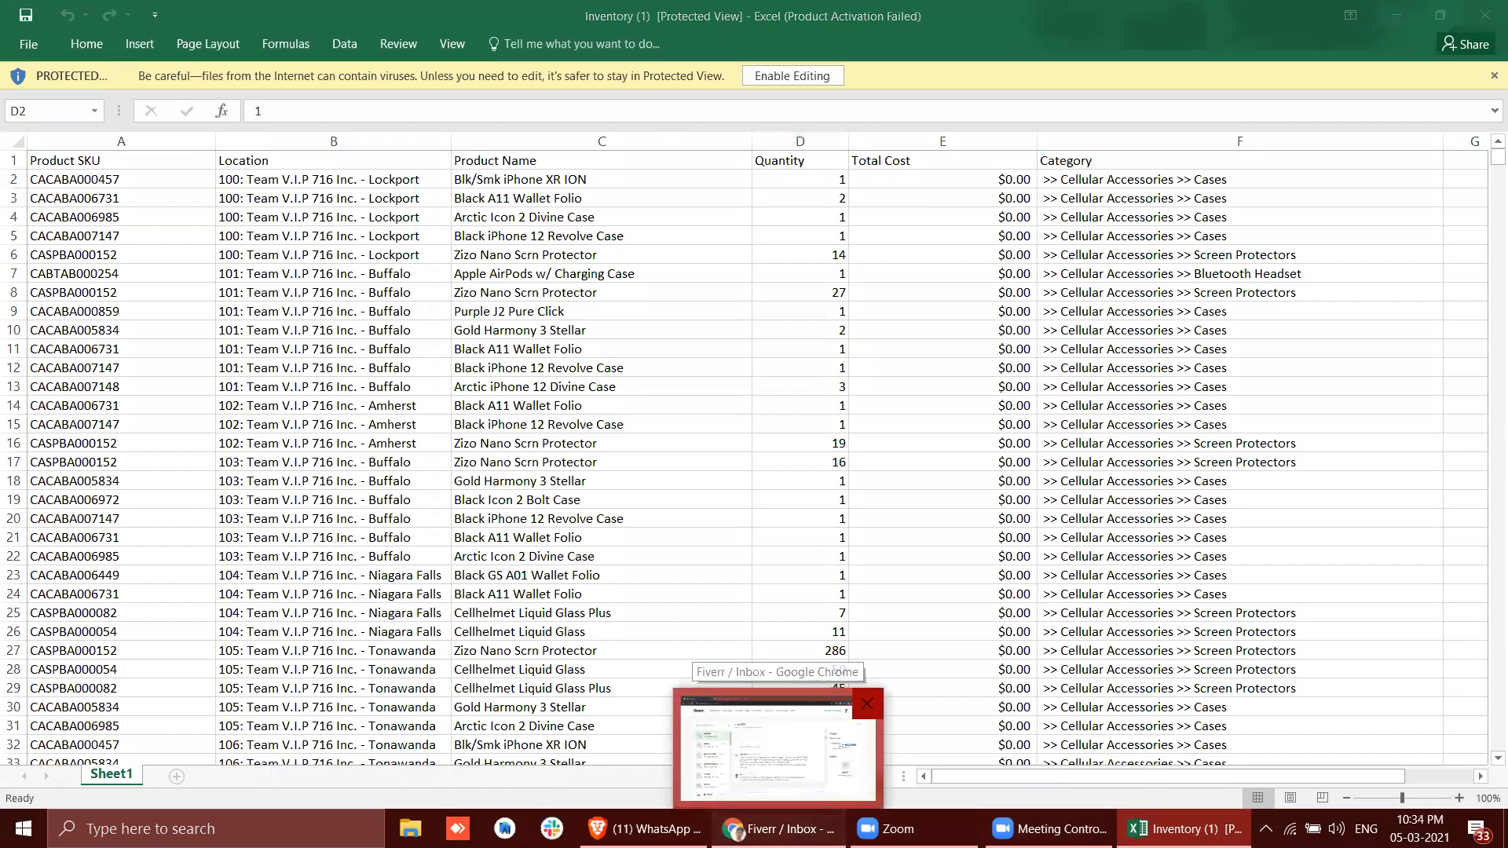
Switch to AppSheet in the browser, open the My Apps page and look over the existing apps.
{"action": "left_click", "coordinate": [777, 828]}
{"action": "left_click", "coordinate": [433, 11]}
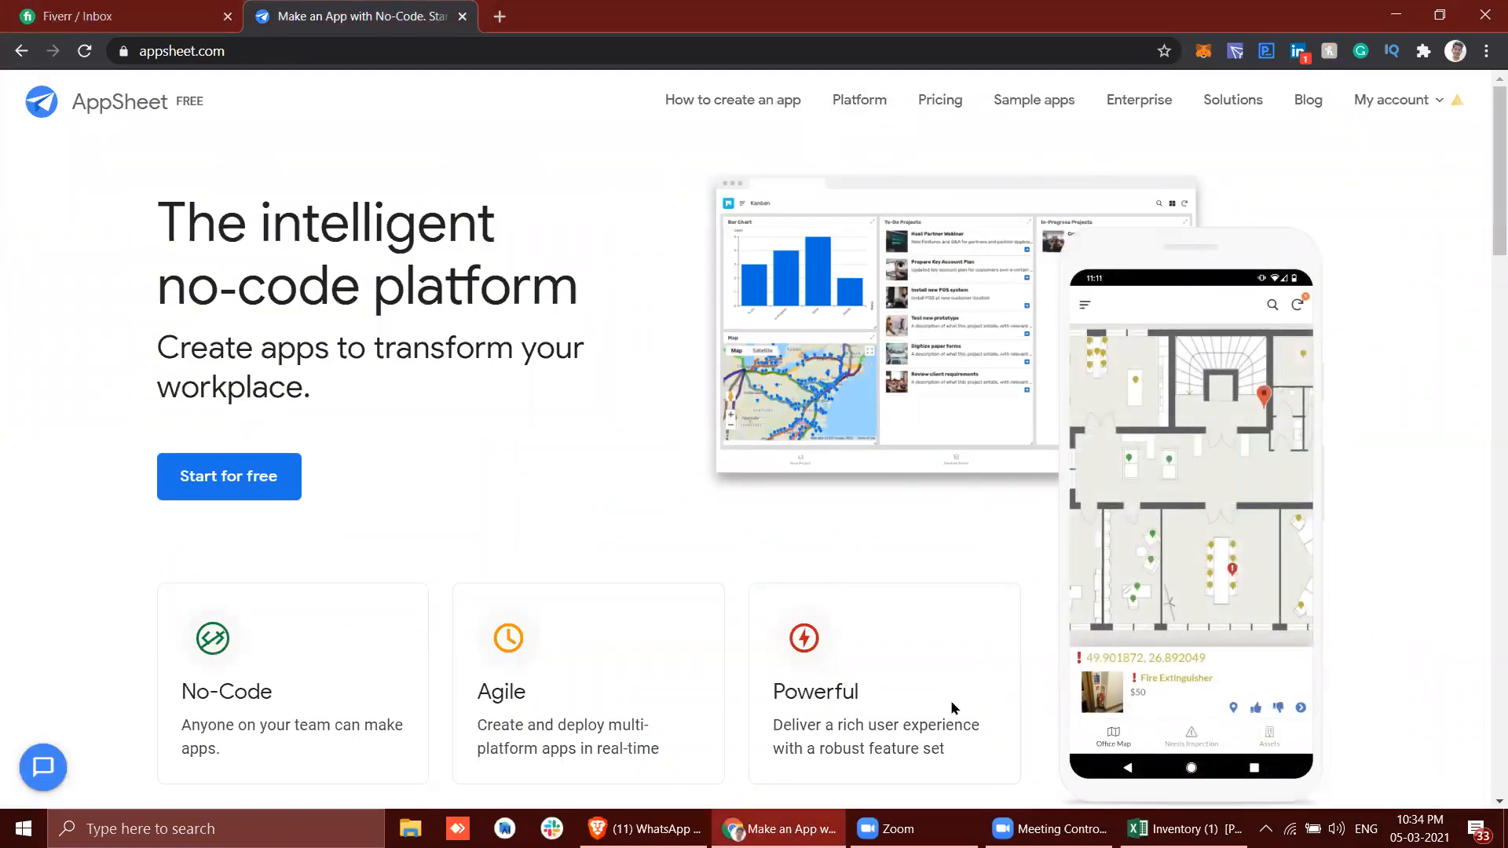
{"action": "mouse_move", "coordinate": [1423, 79]}
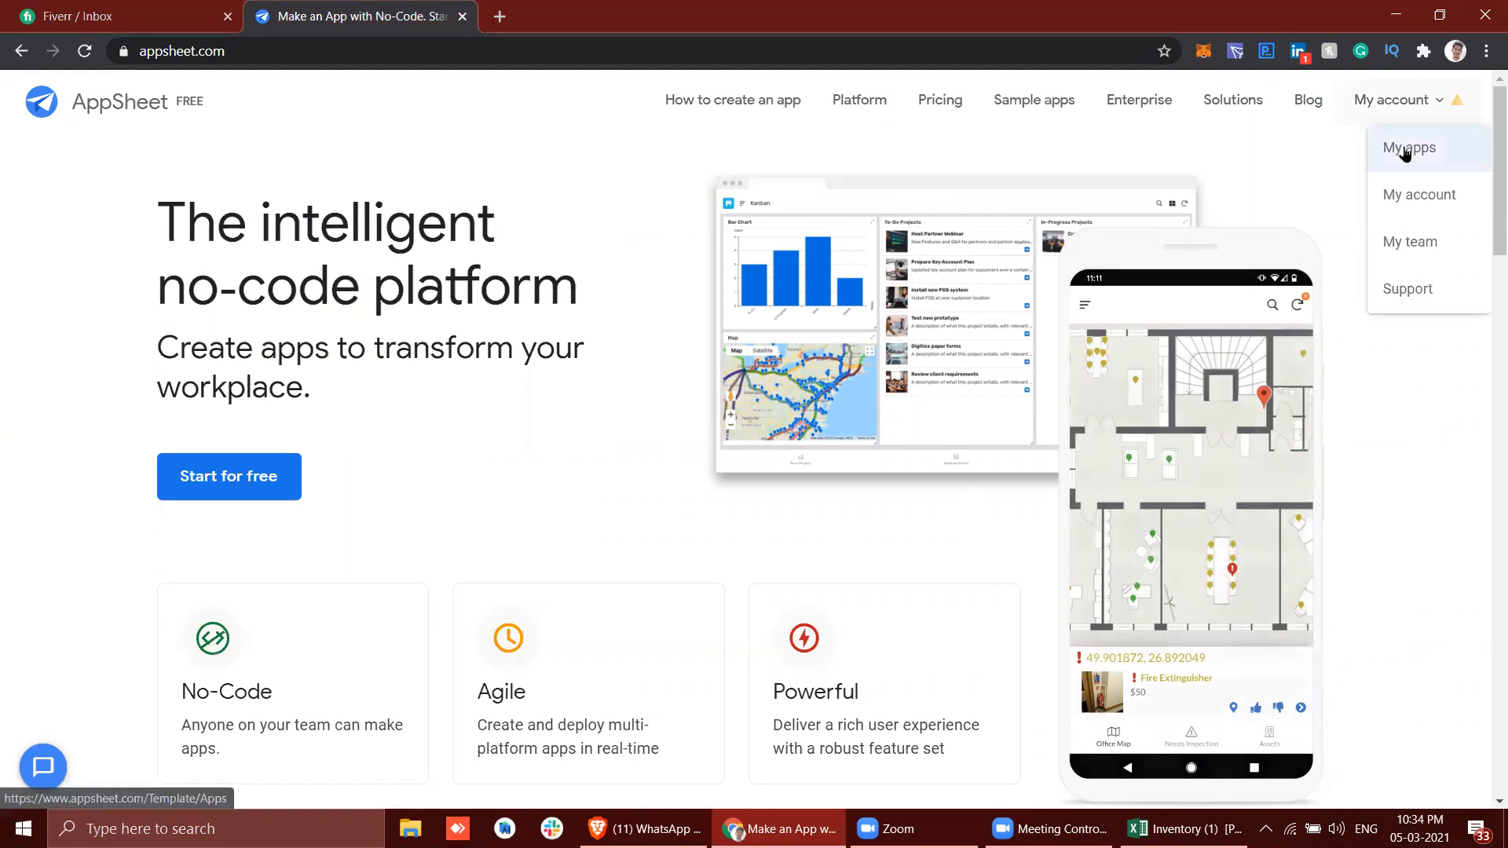
{"action": "left_click", "coordinate": [1404, 146]}
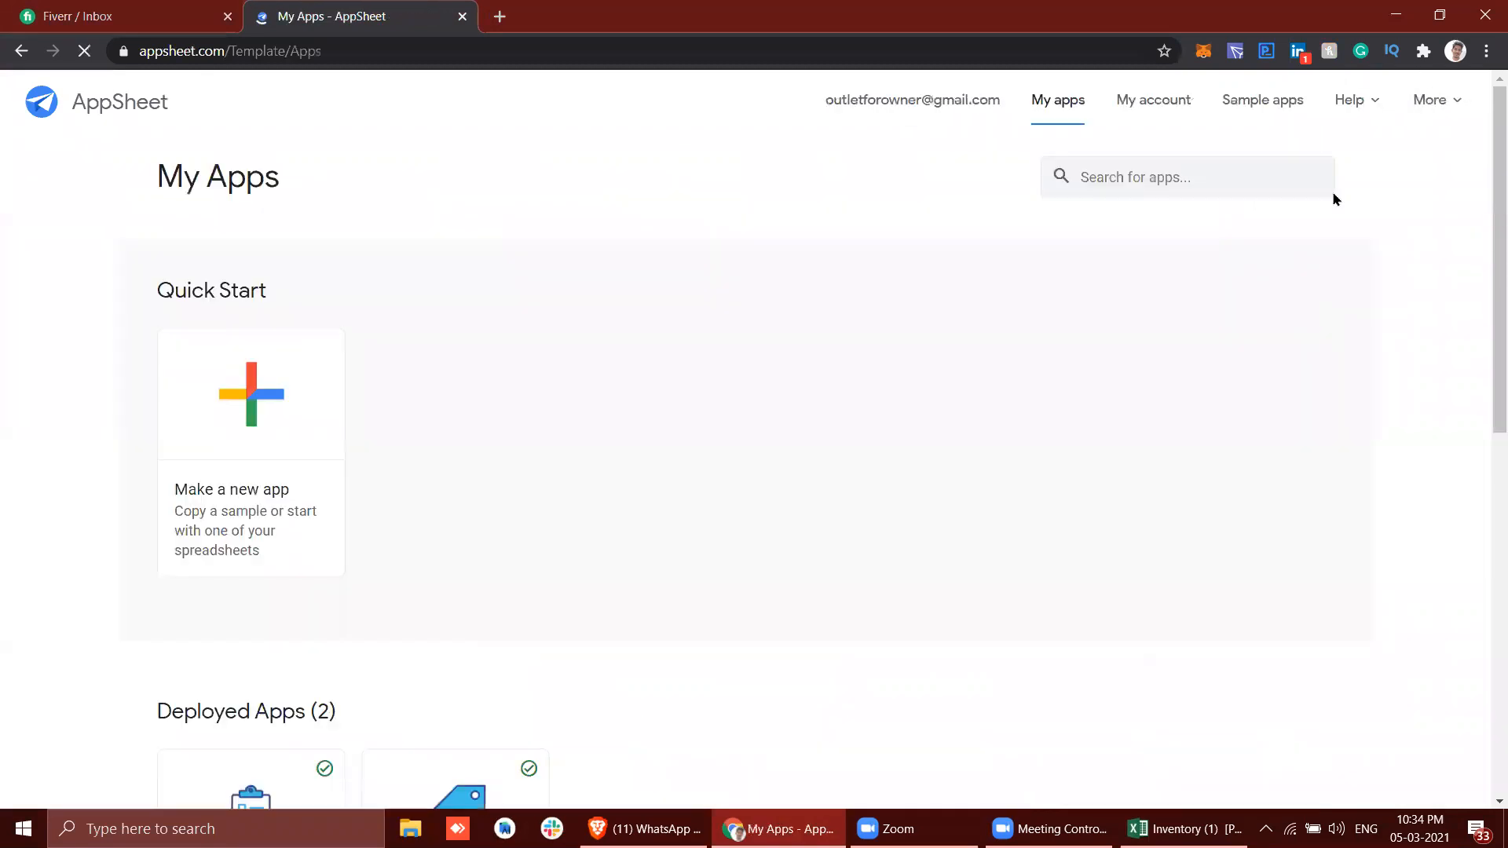
{"action": "scroll", "coordinate": [792, 605], "scroll_direction": "down", "scroll_amount": 3}
{"action": "scroll", "coordinate": [792, 604], "scroll_direction": "up", "scroll_amount": 1}
{"action": "scroll", "coordinate": [793, 611], "scroll_direction": "down", "scroll_amount": 10}
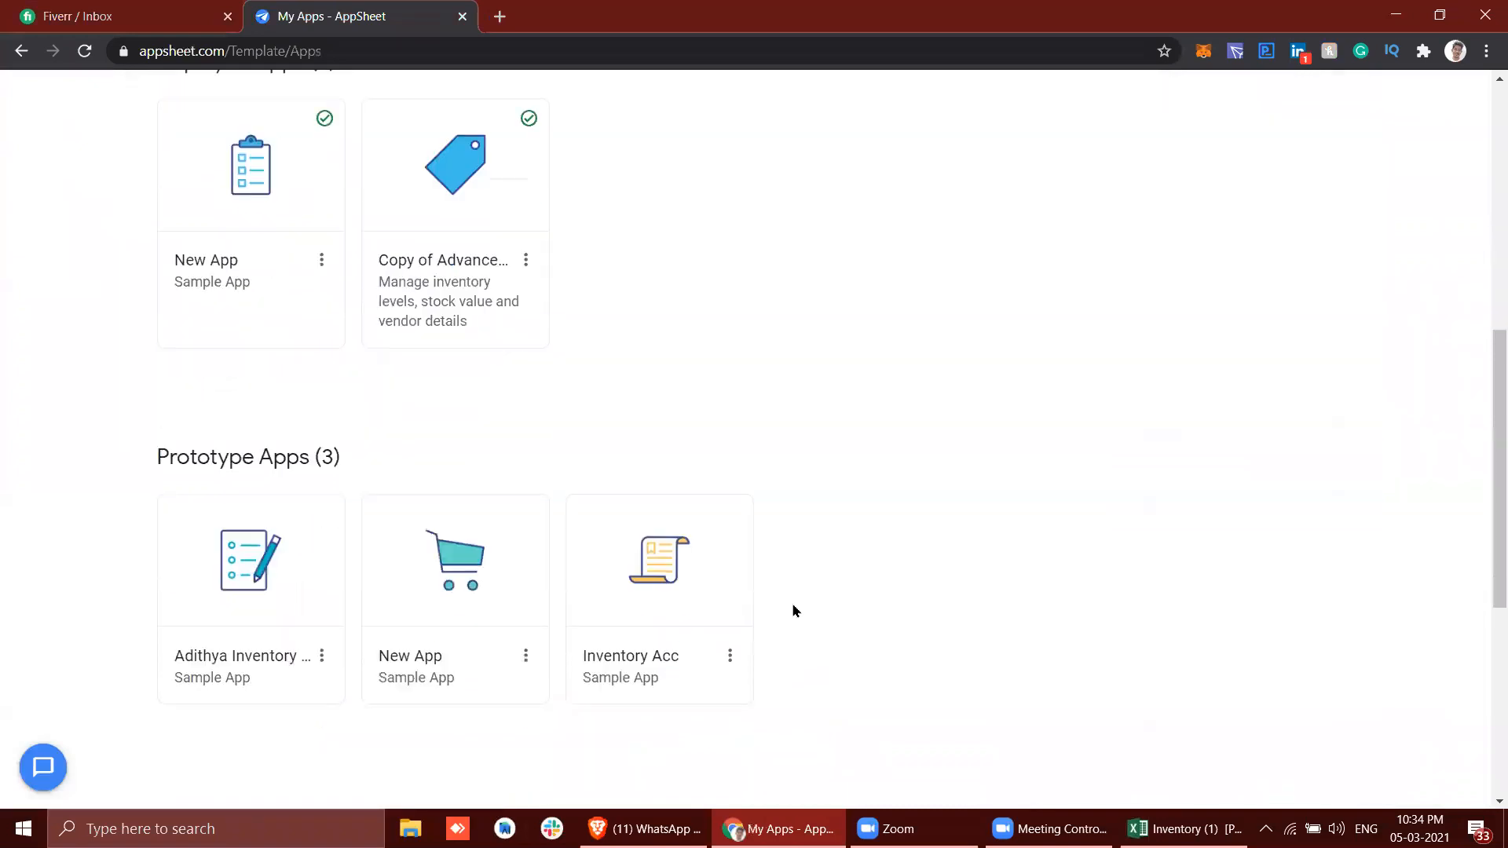
{"action": "scroll", "coordinate": [793, 610], "scroll_direction": "up", "scroll_amount": 6}
{"action": "scroll", "coordinate": [792, 604], "scroll_direction": "up", "scroll_amount": 3}
{"action": "left_click", "coordinate": [286, 236]}
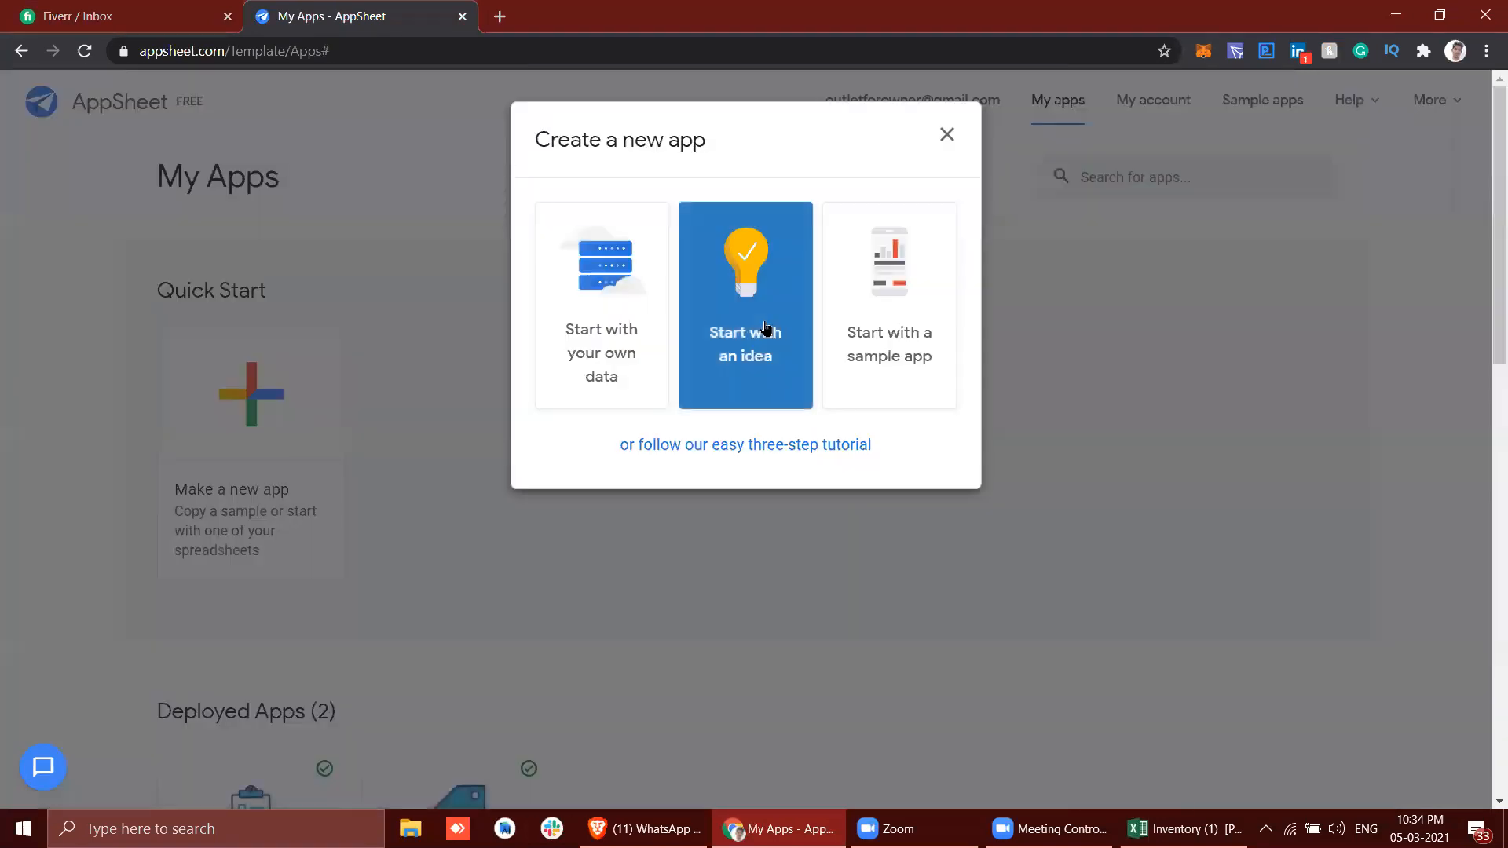
{"action": "left_click", "coordinate": [571, 353]}
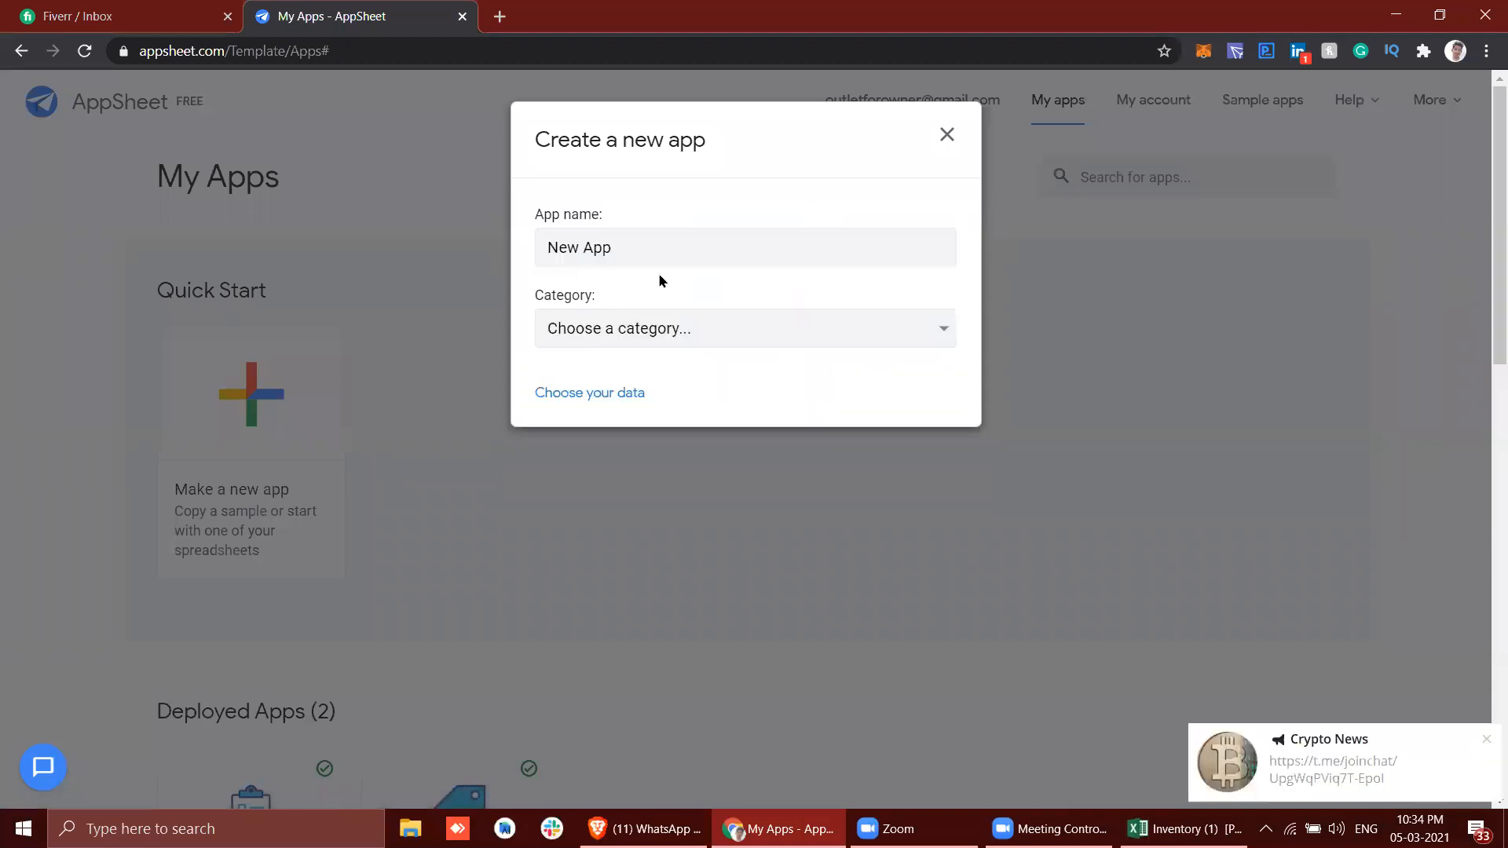
{"action": "triple_click", "coordinate": [654, 252]}
{"action": "left_click", "coordinate": [944, 137]}
Open the first prototype inventory app in the AppSheet editor and show the settings of its Book table.
{"action": "scroll", "coordinate": [565, 518], "scroll_direction": "down", "scroll_amount": 10}
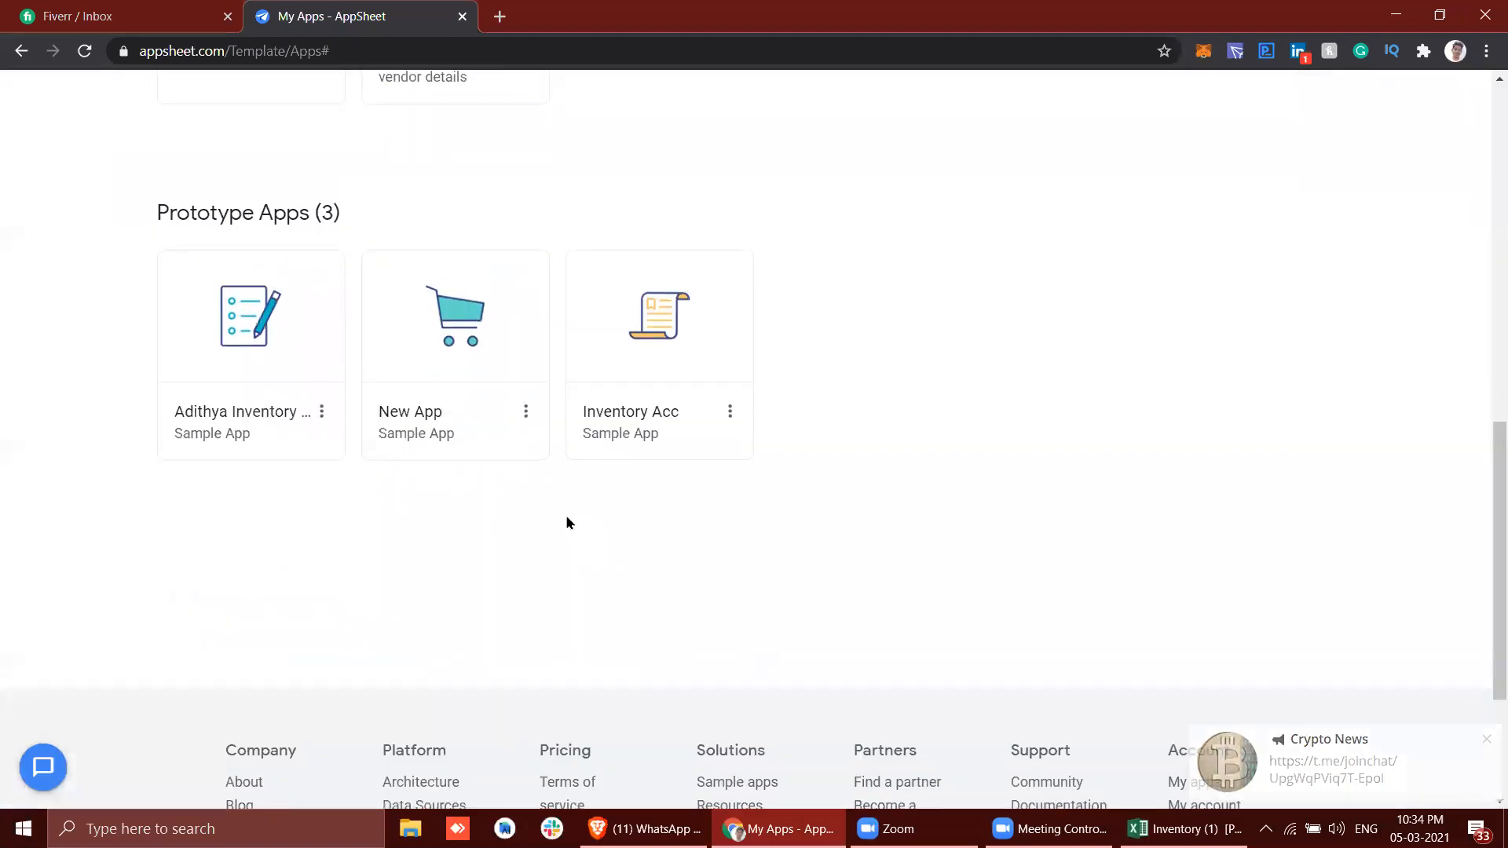
{"action": "left_click", "coordinate": [262, 419]}
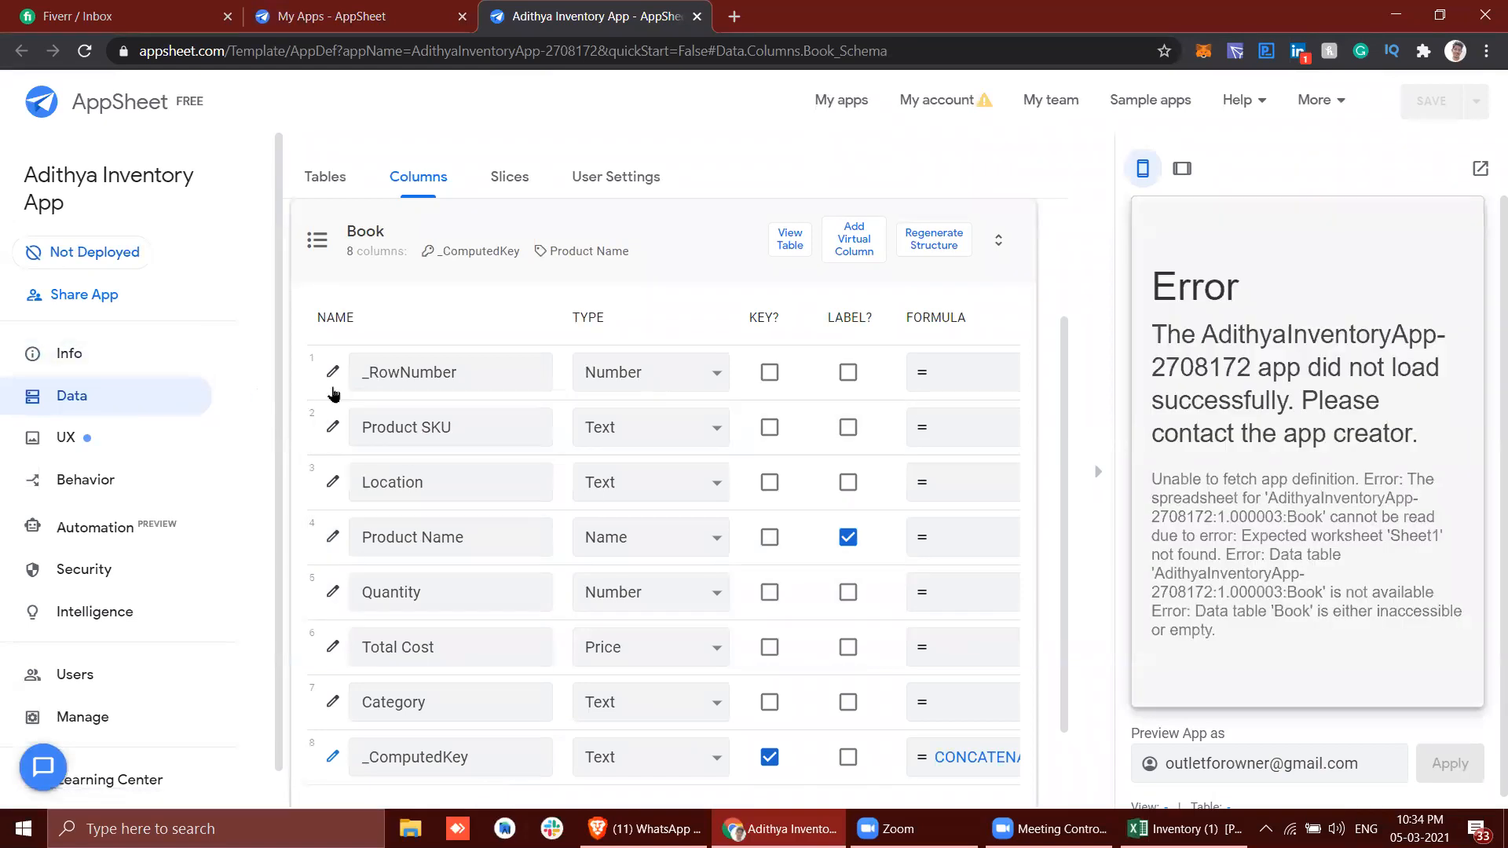
{"action": "scroll", "coordinate": [375, 353], "scroll_direction": "up", "scroll_amount": 2}
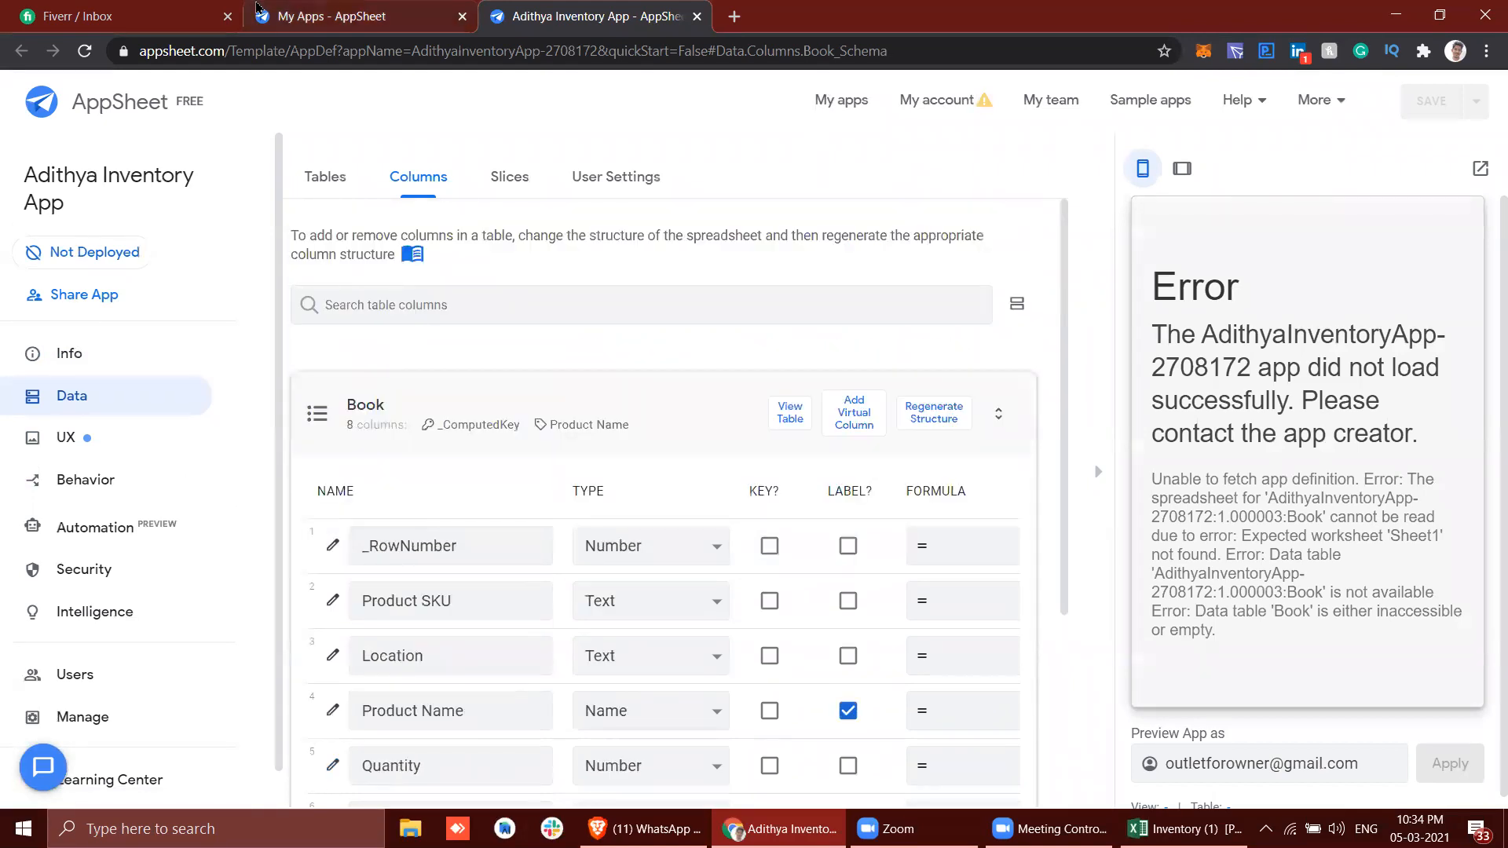
{"action": "left_click", "coordinate": [329, 15]}
{"action": "left_click", "coordinate": [670, 8]}
{"action": "left_click", "coordinate": [782, 425]}
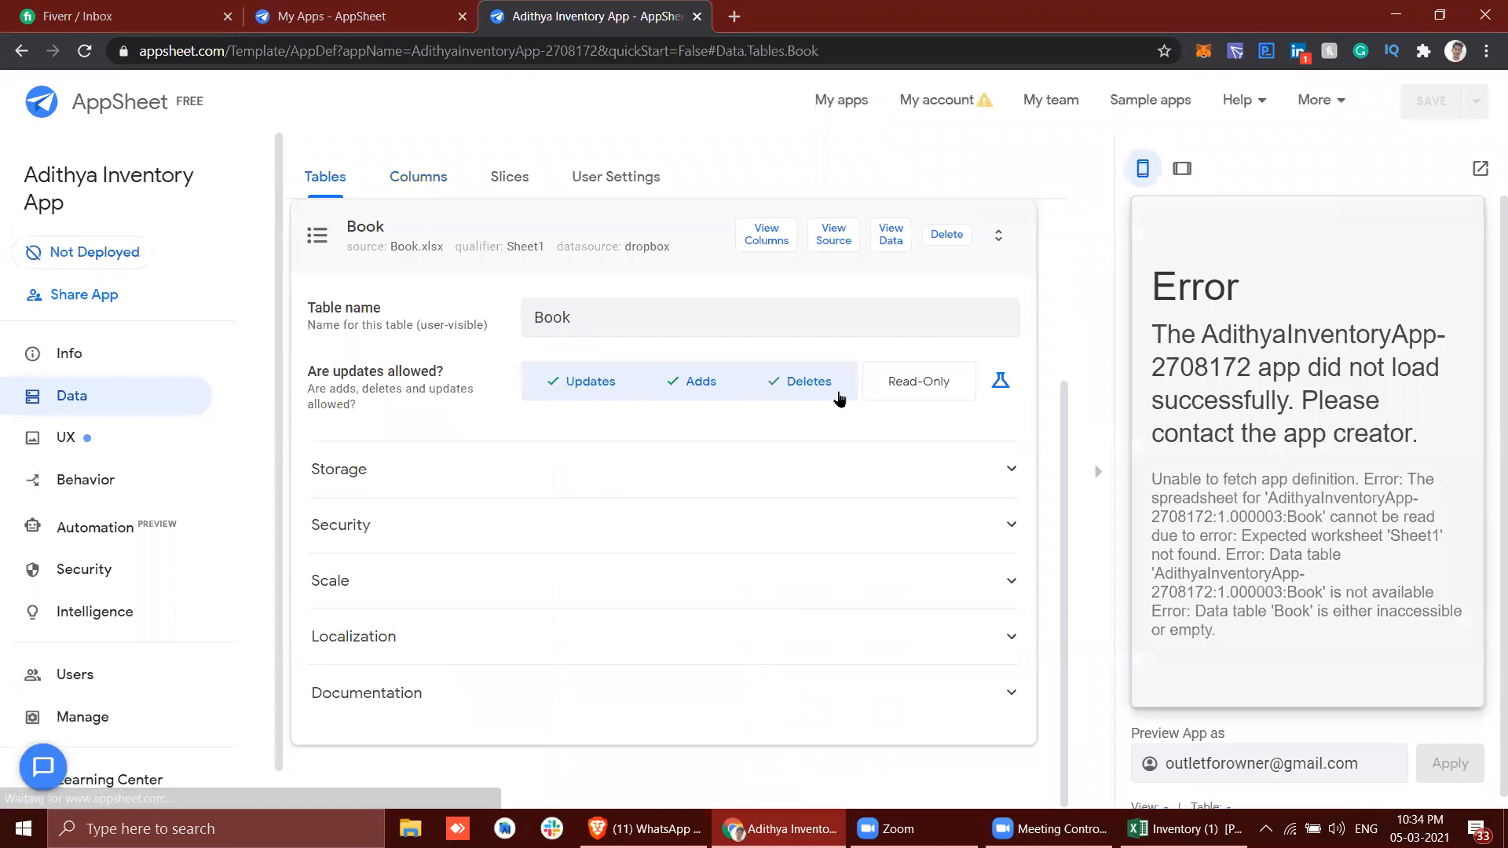
Open the Book table's source file in Dropbox and examine the columns of its Master sheet.
{"action": "left_click", "coordinate": [816, 242]}
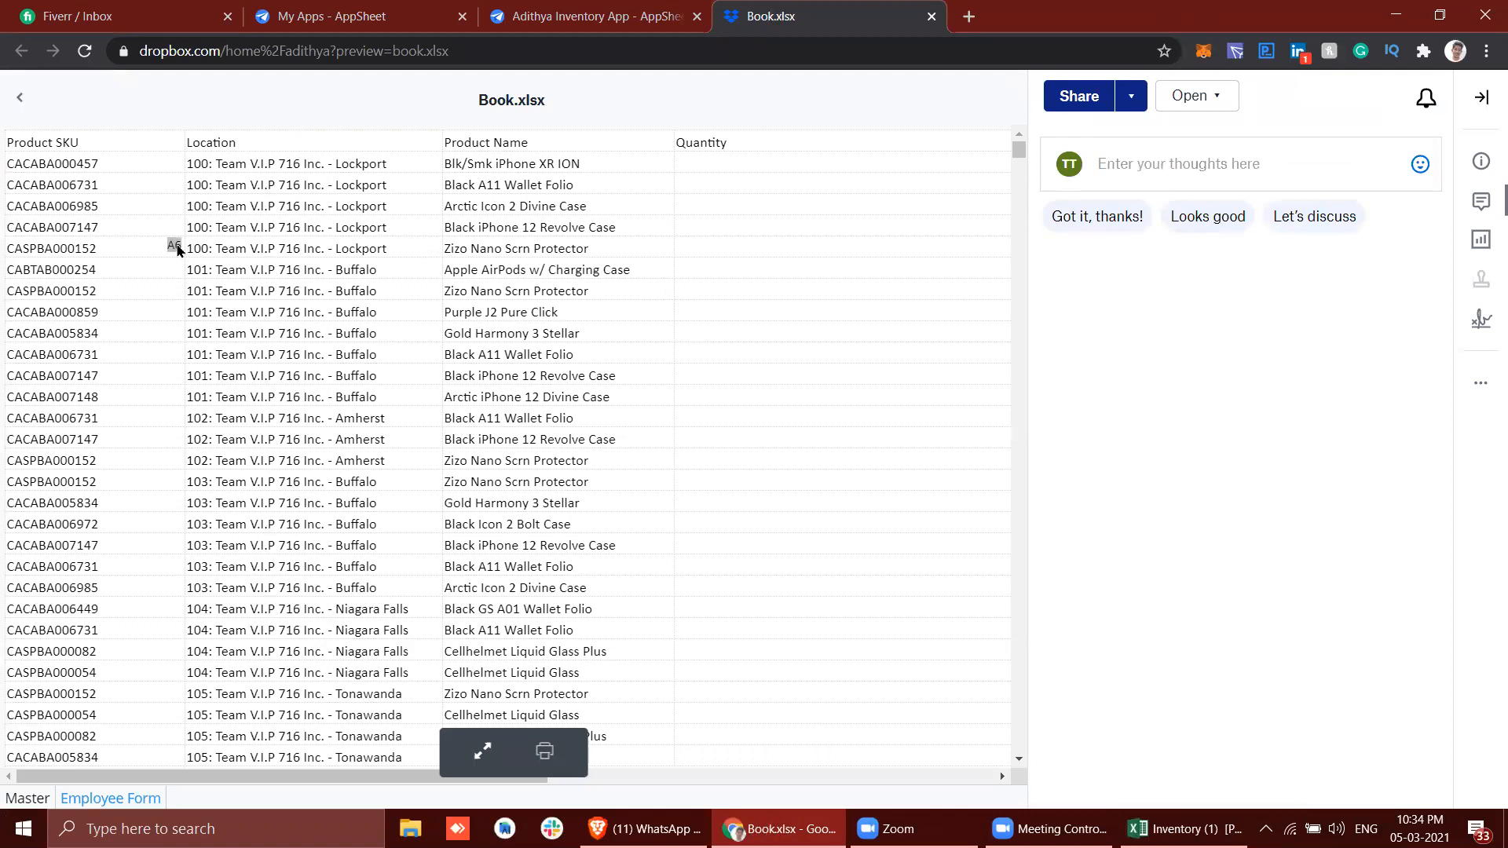
{"action": "scroll", "coordinate": [176, 245], "scroll_direction": "down", "scroll_amount": 5}
{"action": "scroll", "coordinate": [175, 242], "scroll_direction": "up", "scroll_amount": 5}
{"action": "scroll", "coordinate": [755, 143], "scroll_direction": "right", "scroll_amount": 10}
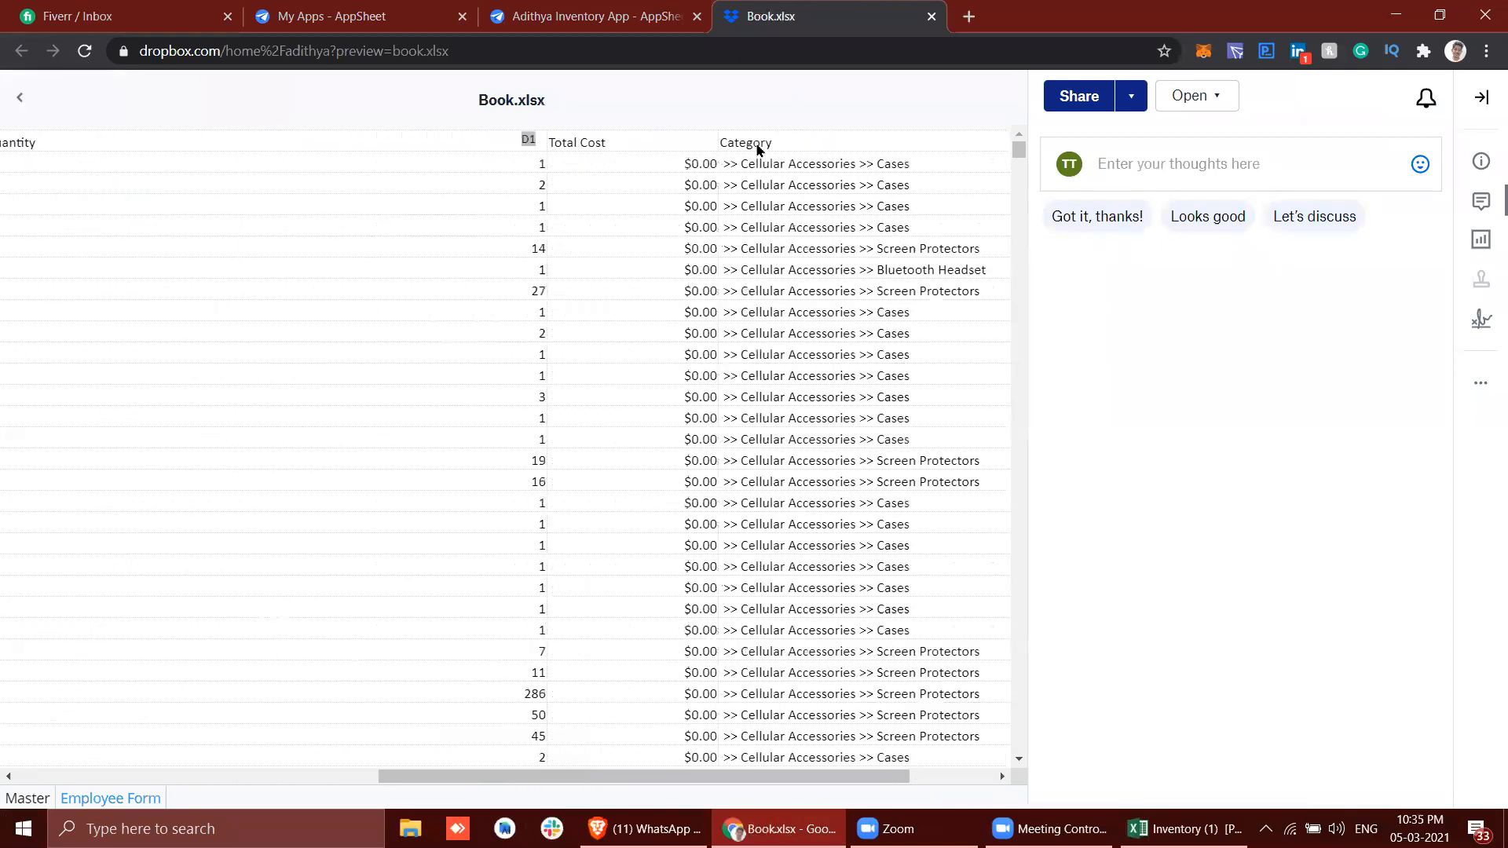
{"action": "scroll", "coordinate": [755, 143], "scroll_direction": "left", "scroll_amount": 10}
Open Book.xlsx from Dropbox in Excel for the web.
{"action": "left_click", "coordinate": [1185, 95]}
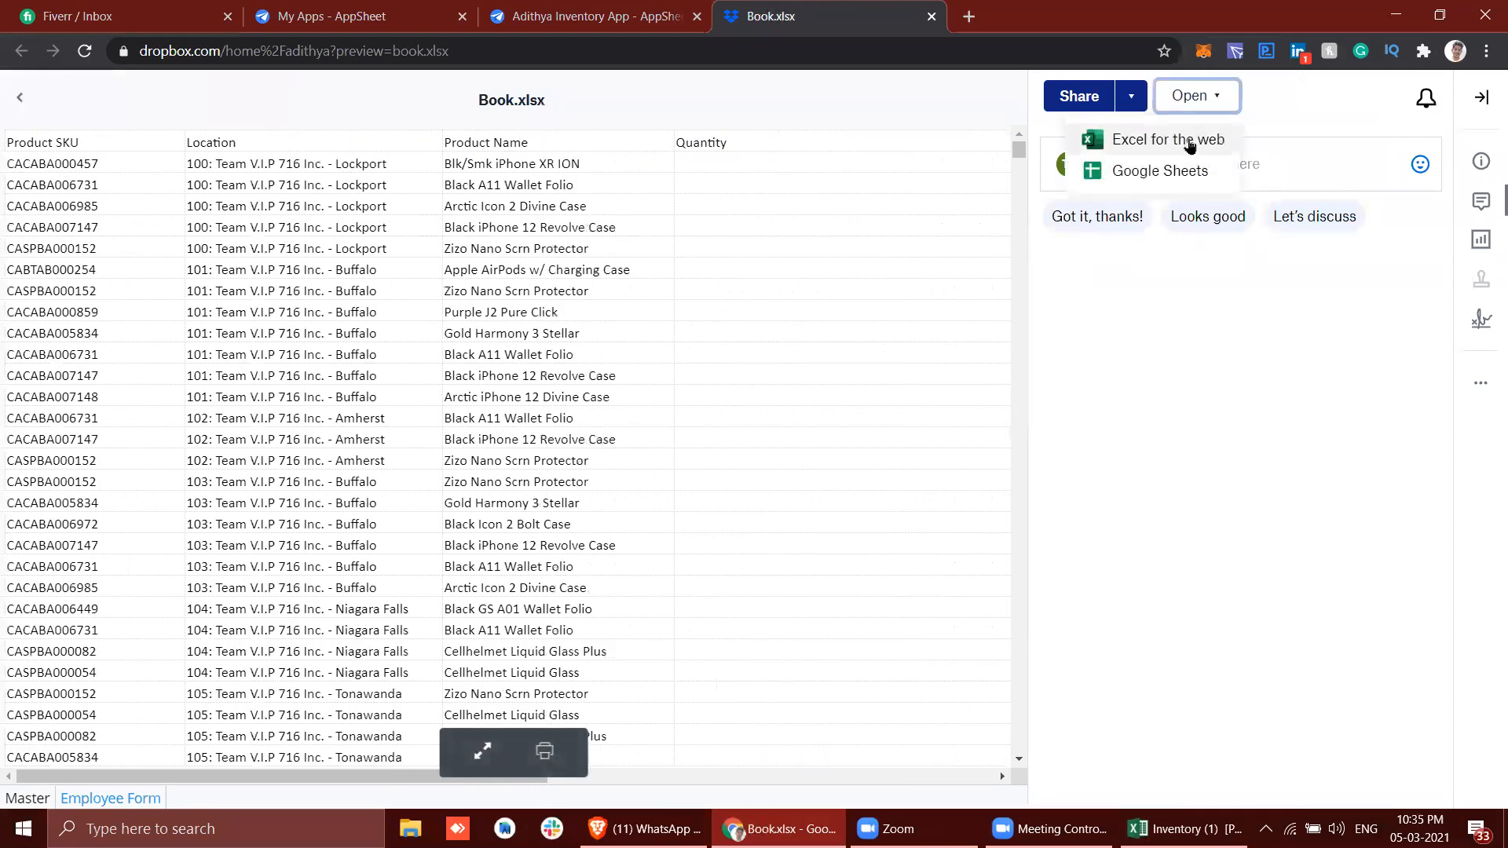
{"action": "left_click", "coordinate": [1188, 142]}
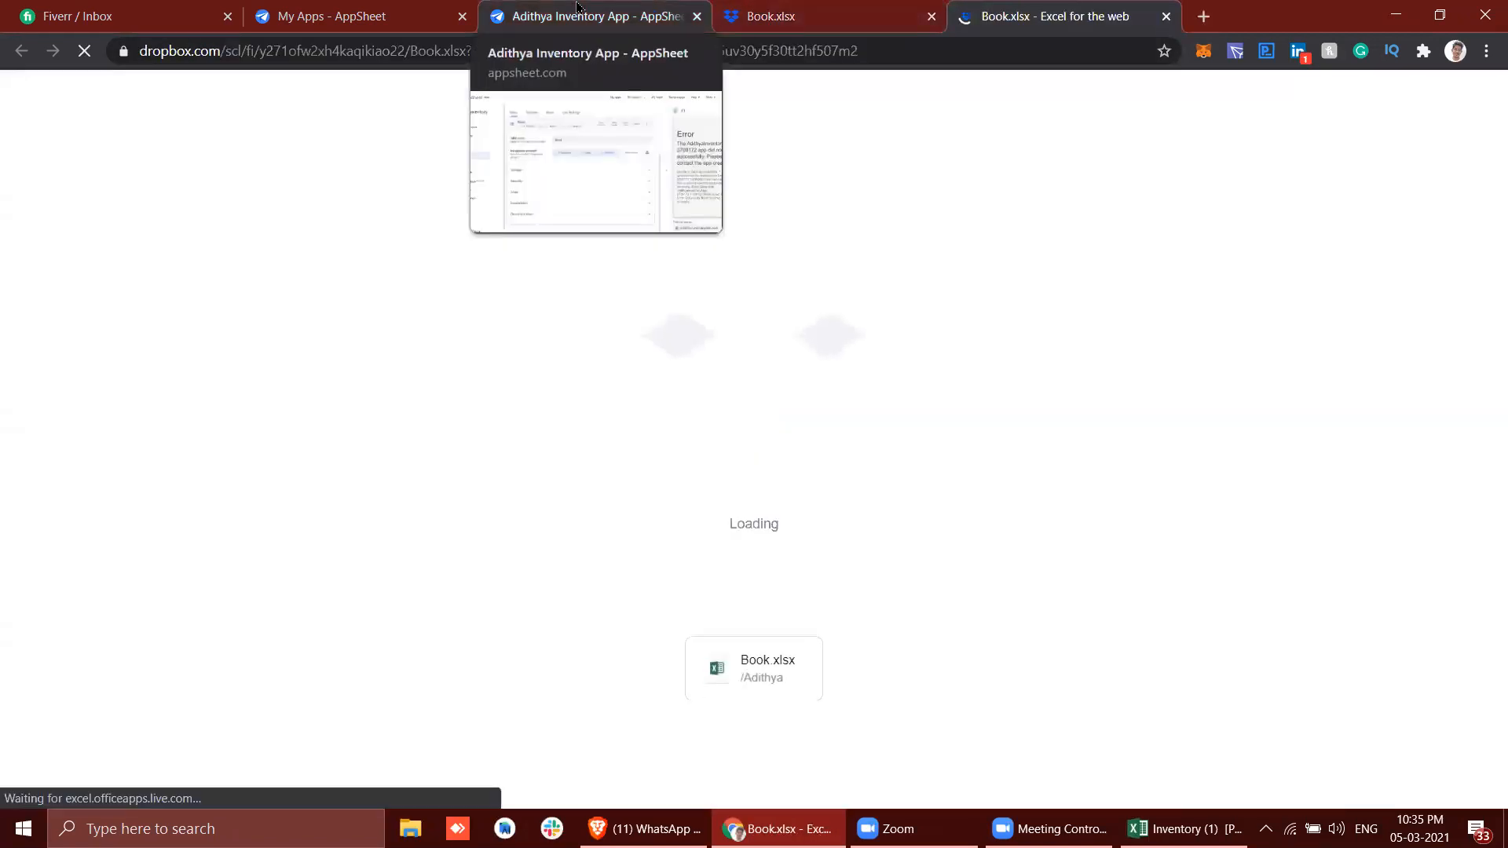
{"action": "left_click", "coordinate": [577, 8]}
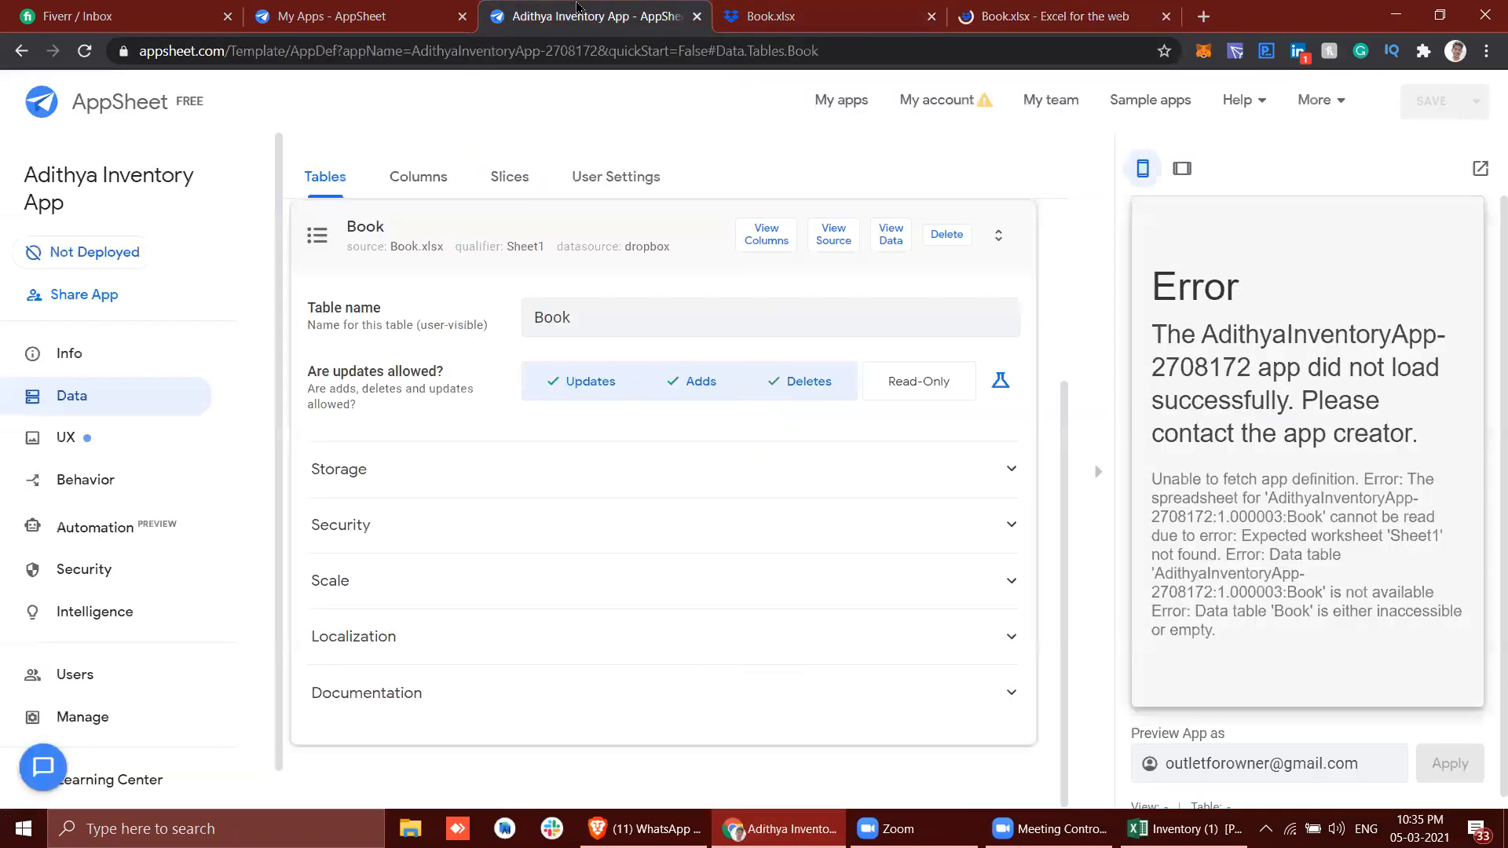
{"action": "left_click", "coordinate": [1043, 8]}
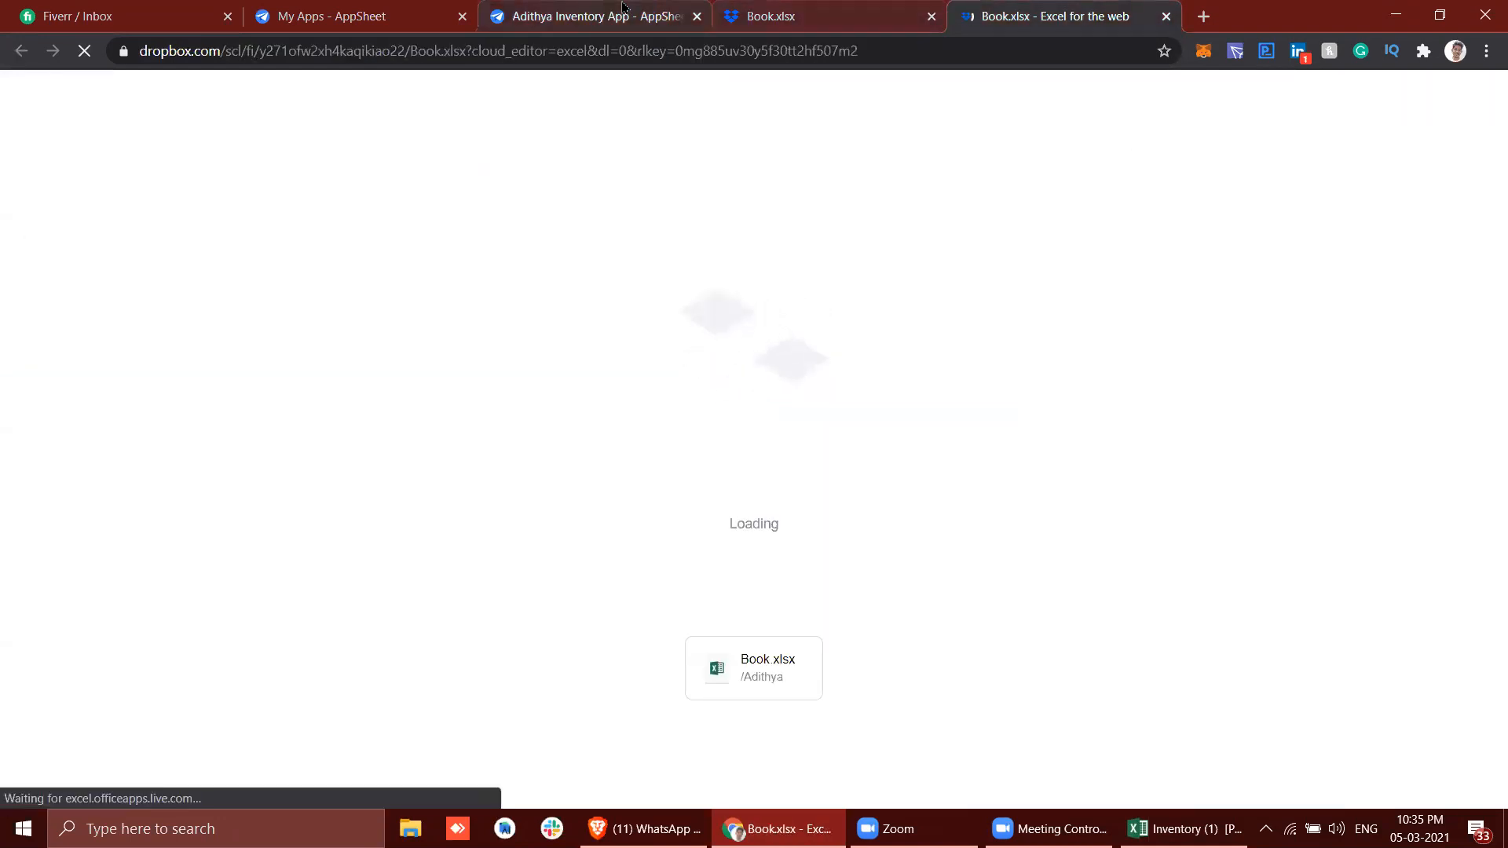
Switch to the inventory app's editor and delete the Book table from its data.
{"action": "left_click", "coordinate": [589, 14]}
{"action": "left_click", "coordinate": [972, 233]}
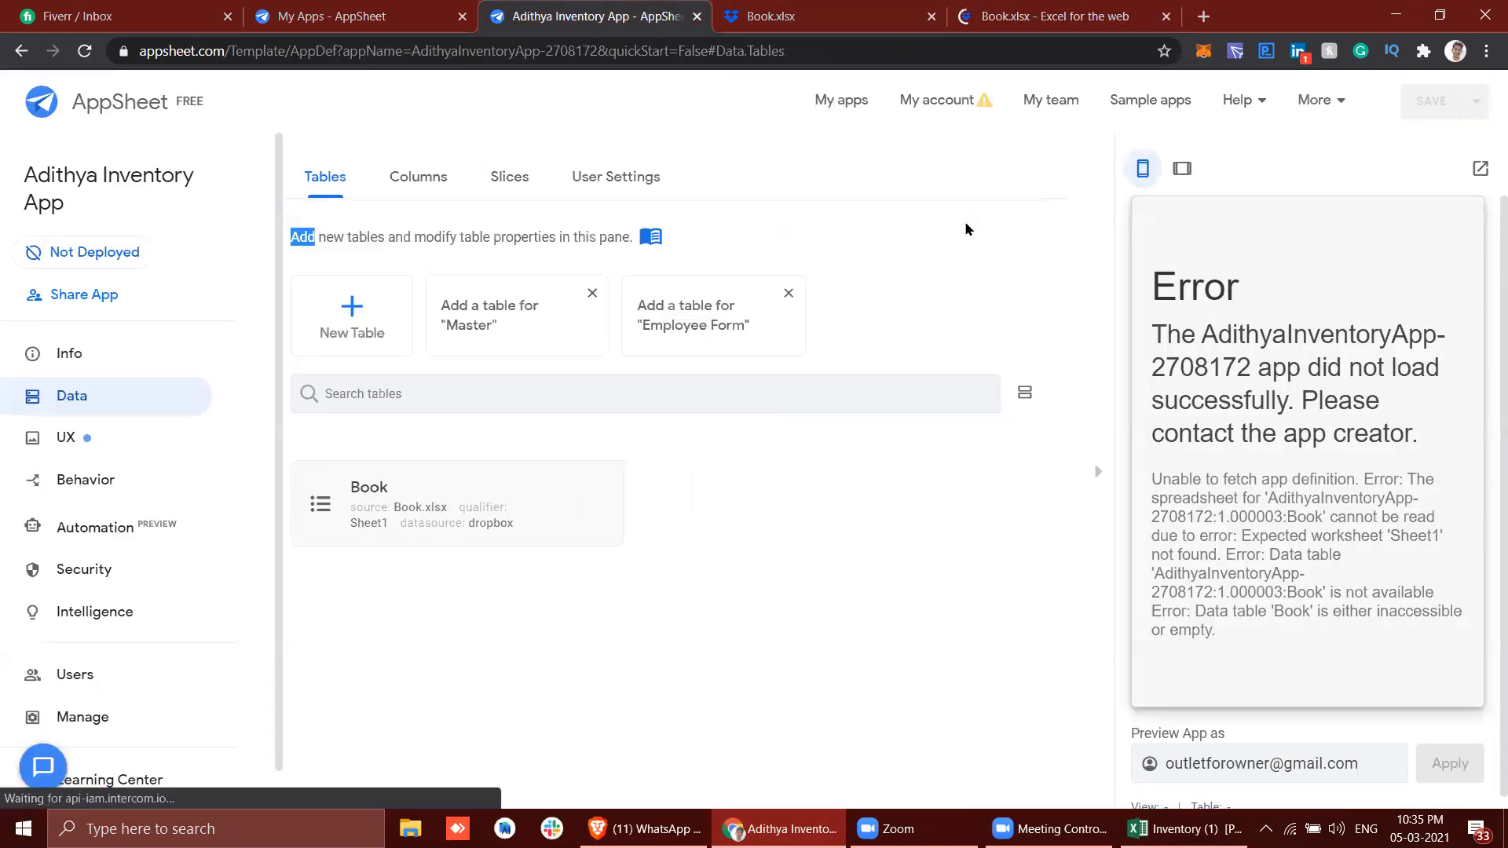
{"action": "left_click", "coordinate": [613, 481]}
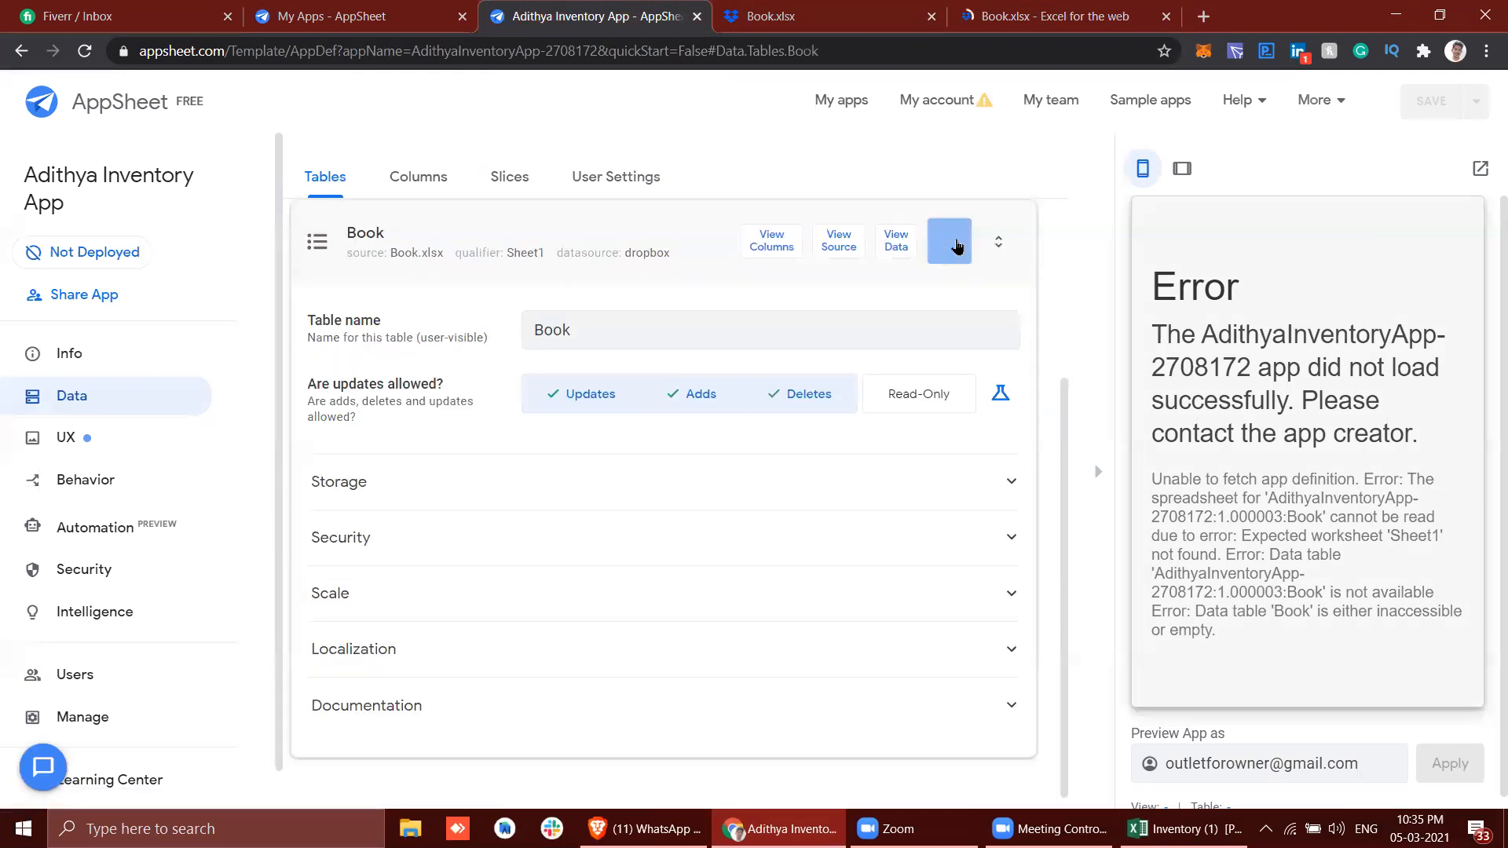
{"action": "left_click", "coordinate": [949, 235]}
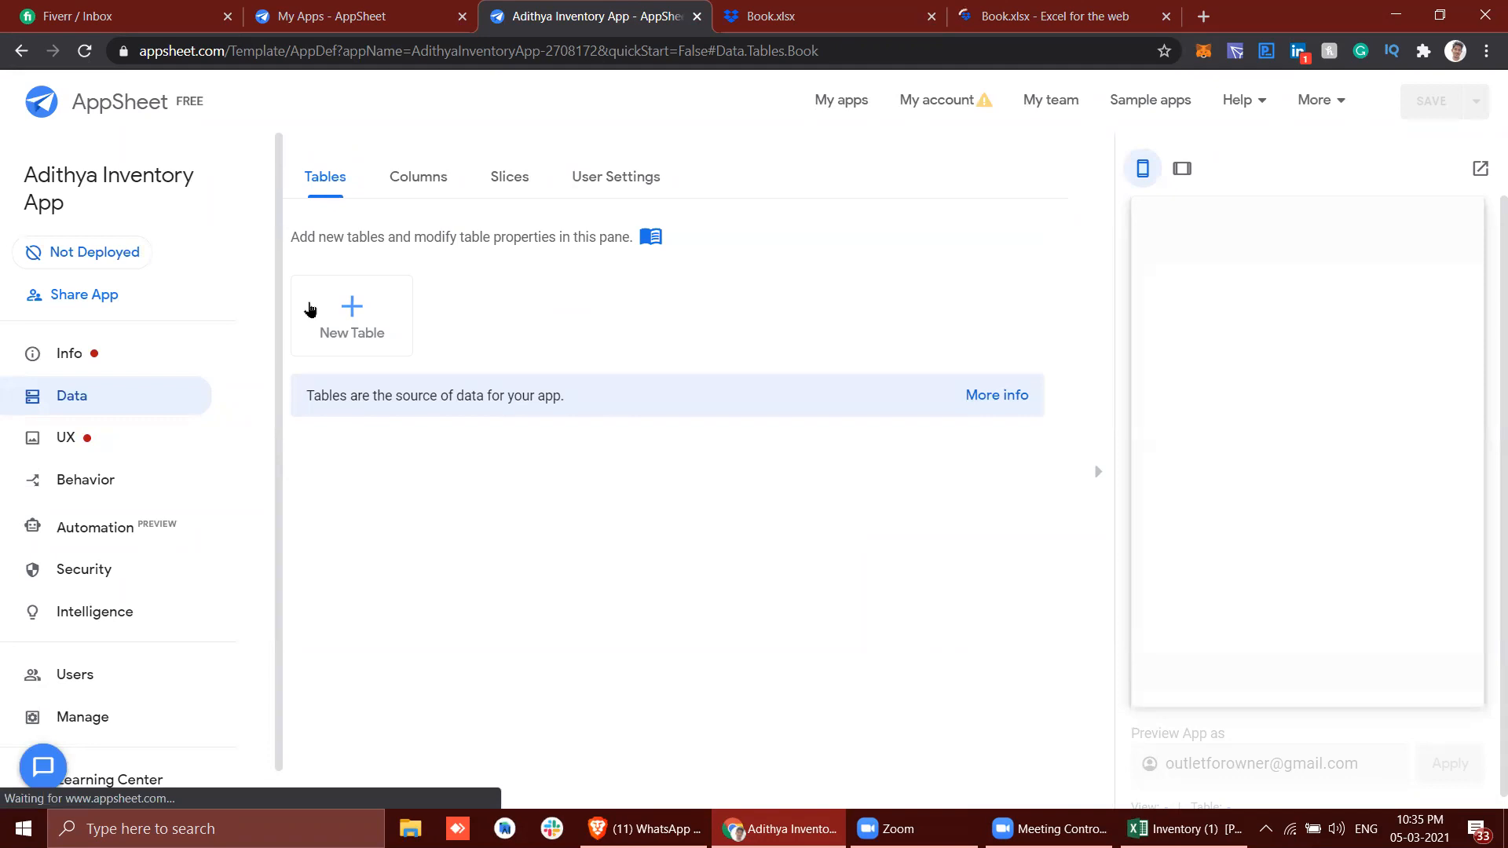
Add a new table from the Master worksheet of Book.xlsx in the client's Dropbox folder.
{"action": "left_click", "coordinate": [370, 332]}
{"action": "left_click", "coordinate": [410, 270]}
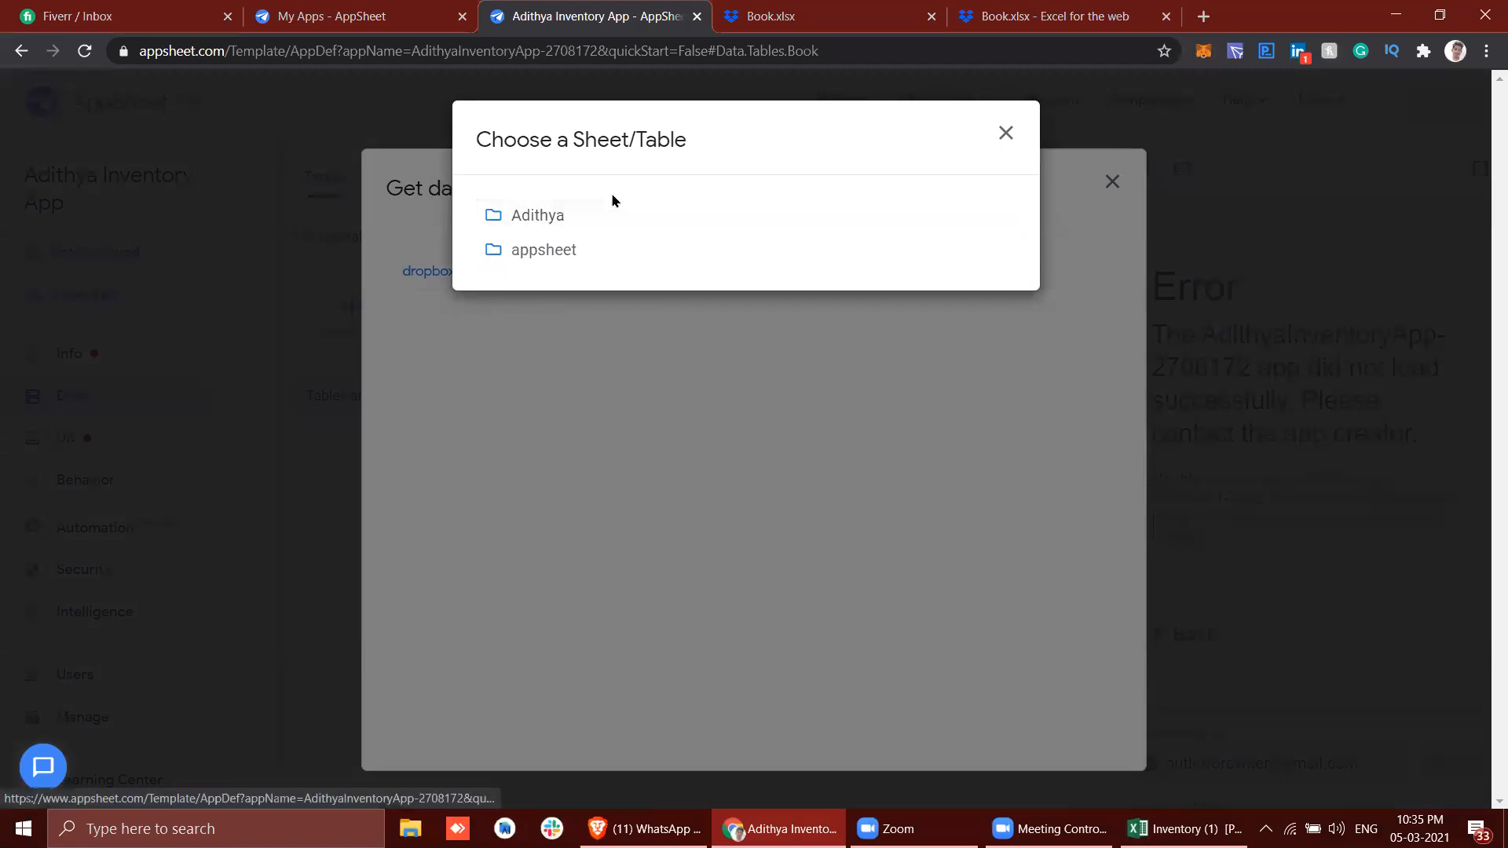
{"action": "left_click", "coordinate": [546, 217]}
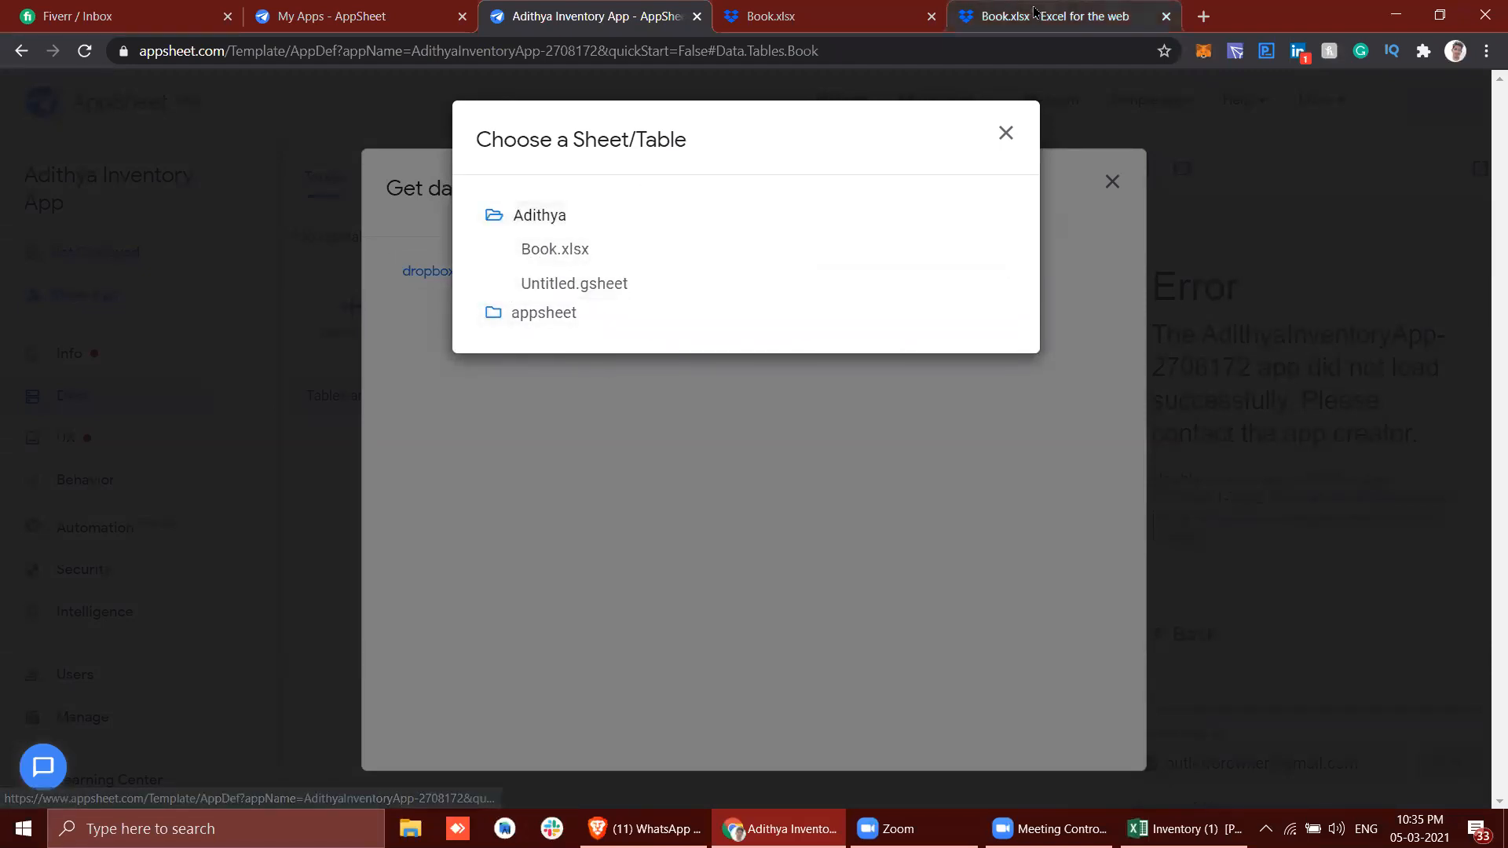
{"action": "left_click", "coordinate": [564, 250]}
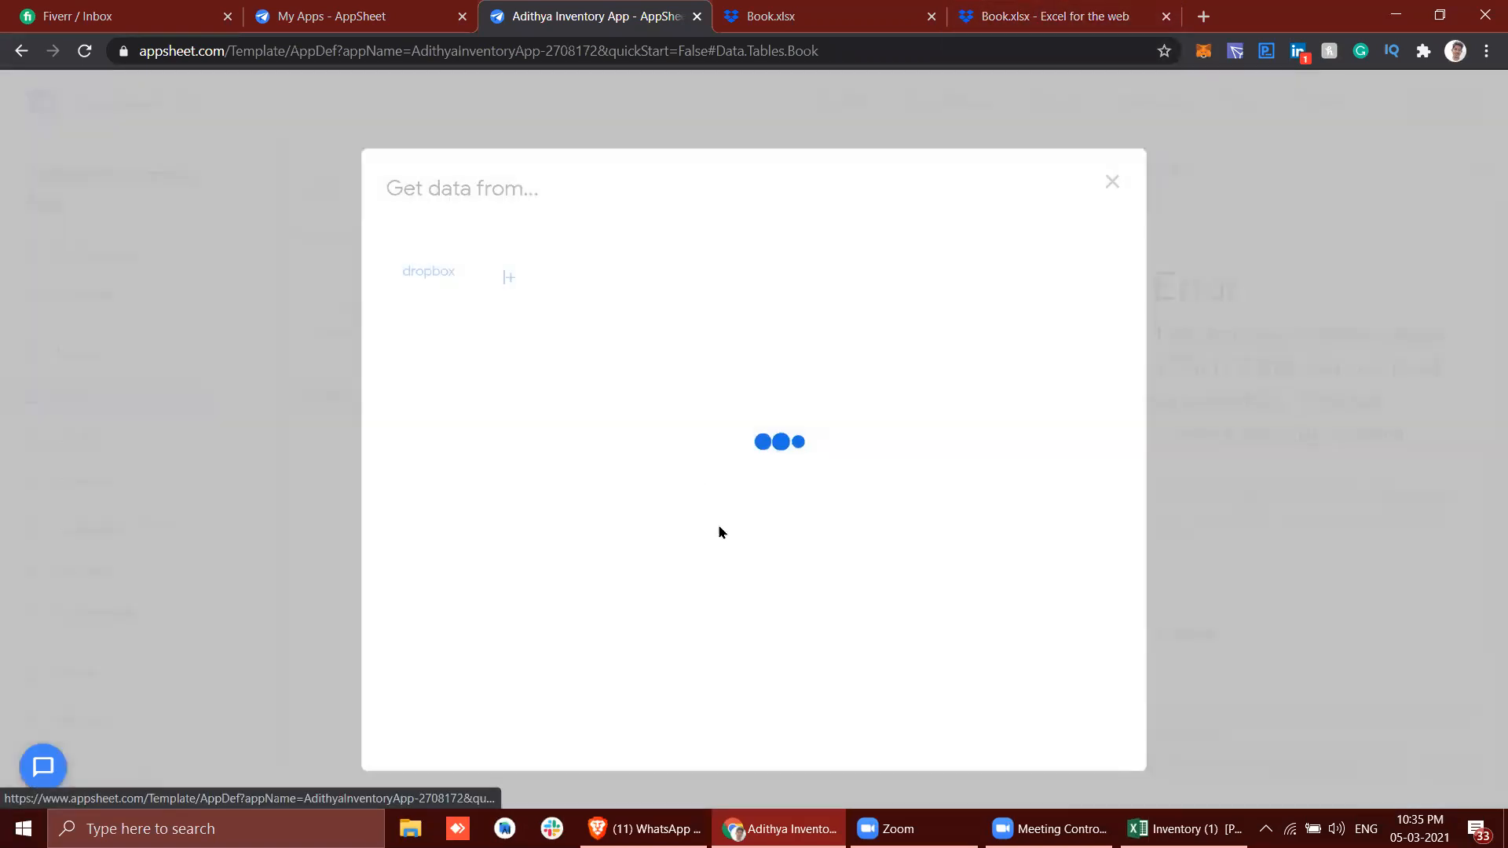
{"action": "left_click", "coordinate": [721, 353]}
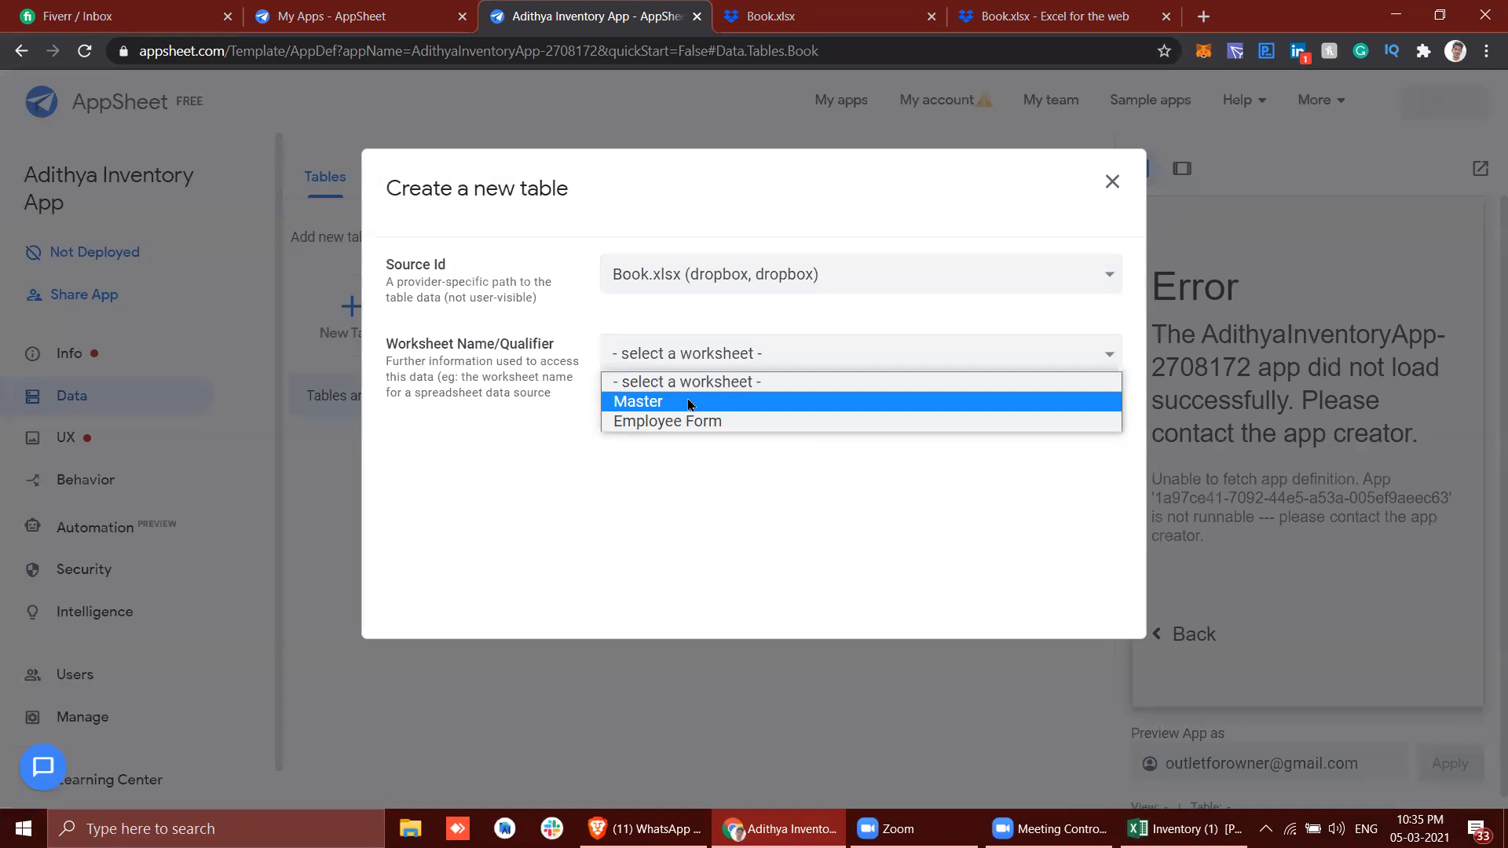
{"action": "left_click", "coordinate": [688, 403]}
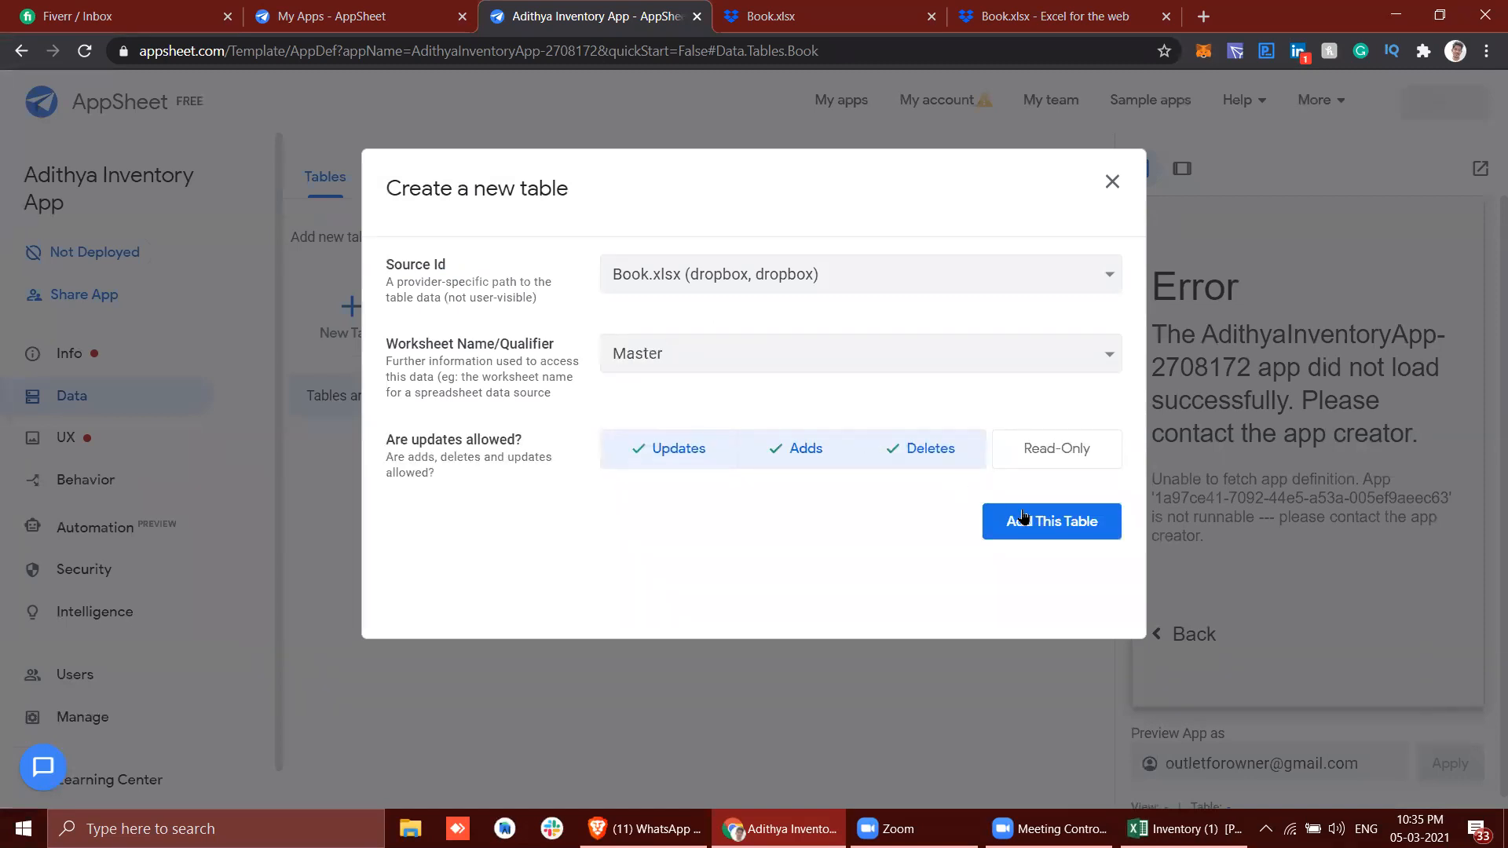
{"action": "left_click", "coordinate": [1025, 517]}
Switch to the Book workbook in Excel for the web and compare the columns of the Master and Employee Form sheets.
{"action": "left_click", "coordinate": [1067, 10]}
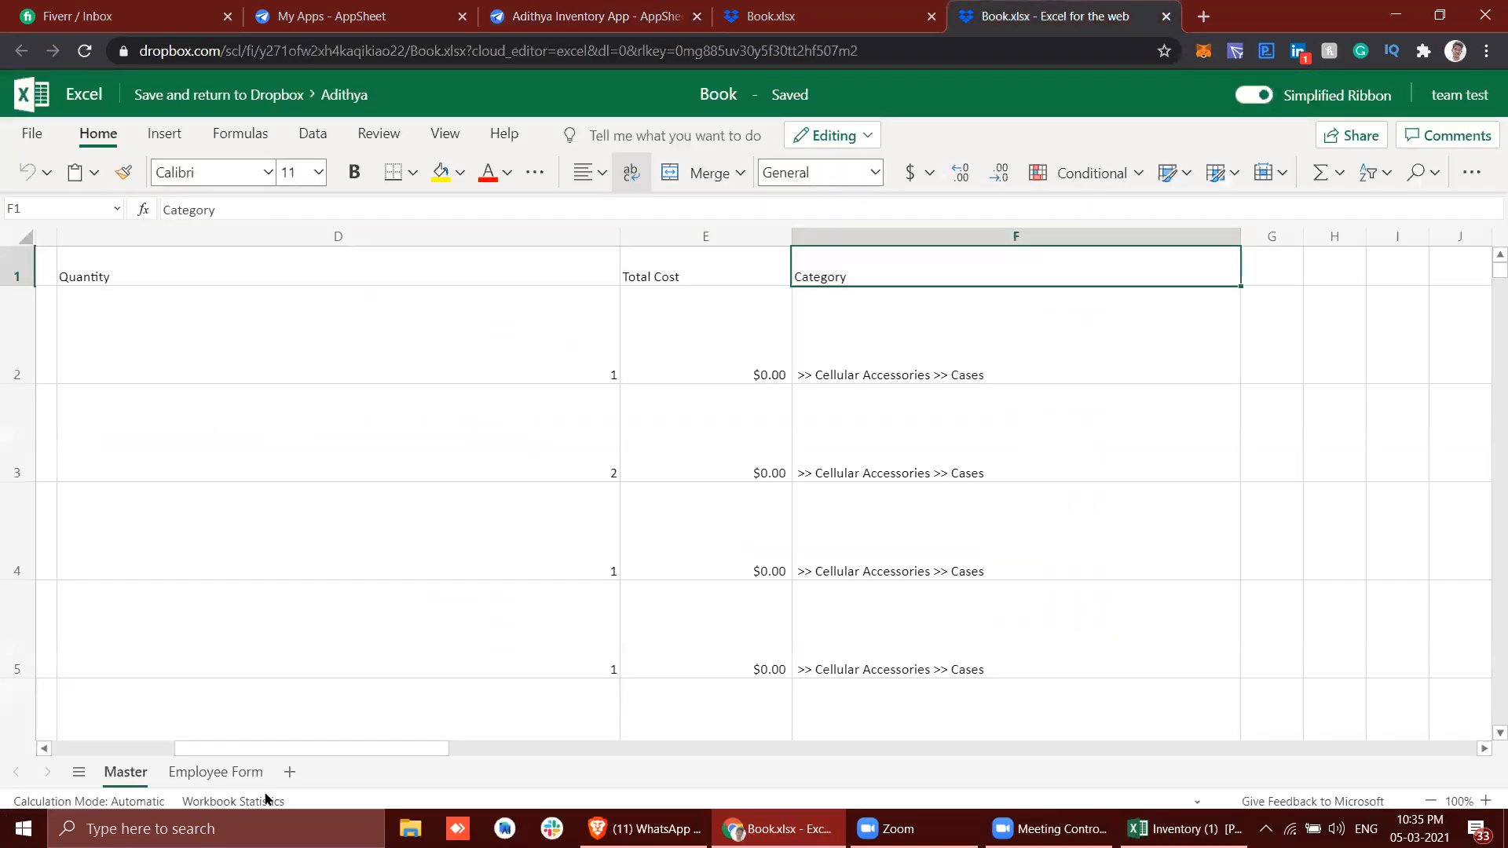
{"action": "left_click", "coordinate": [168, 776]}
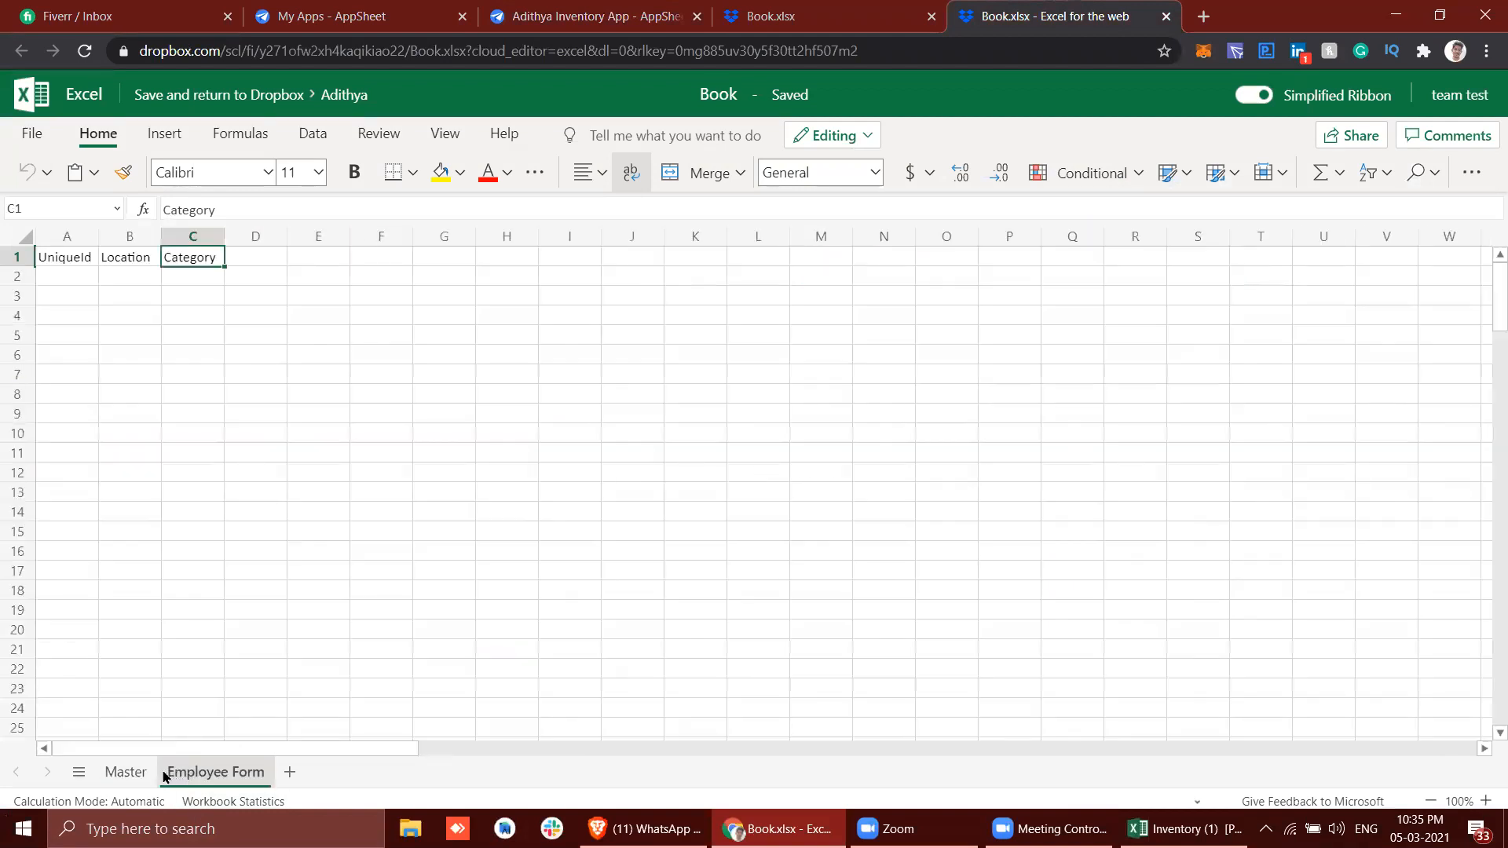
{"action": "left_click", "coordinate": [126, 772]}
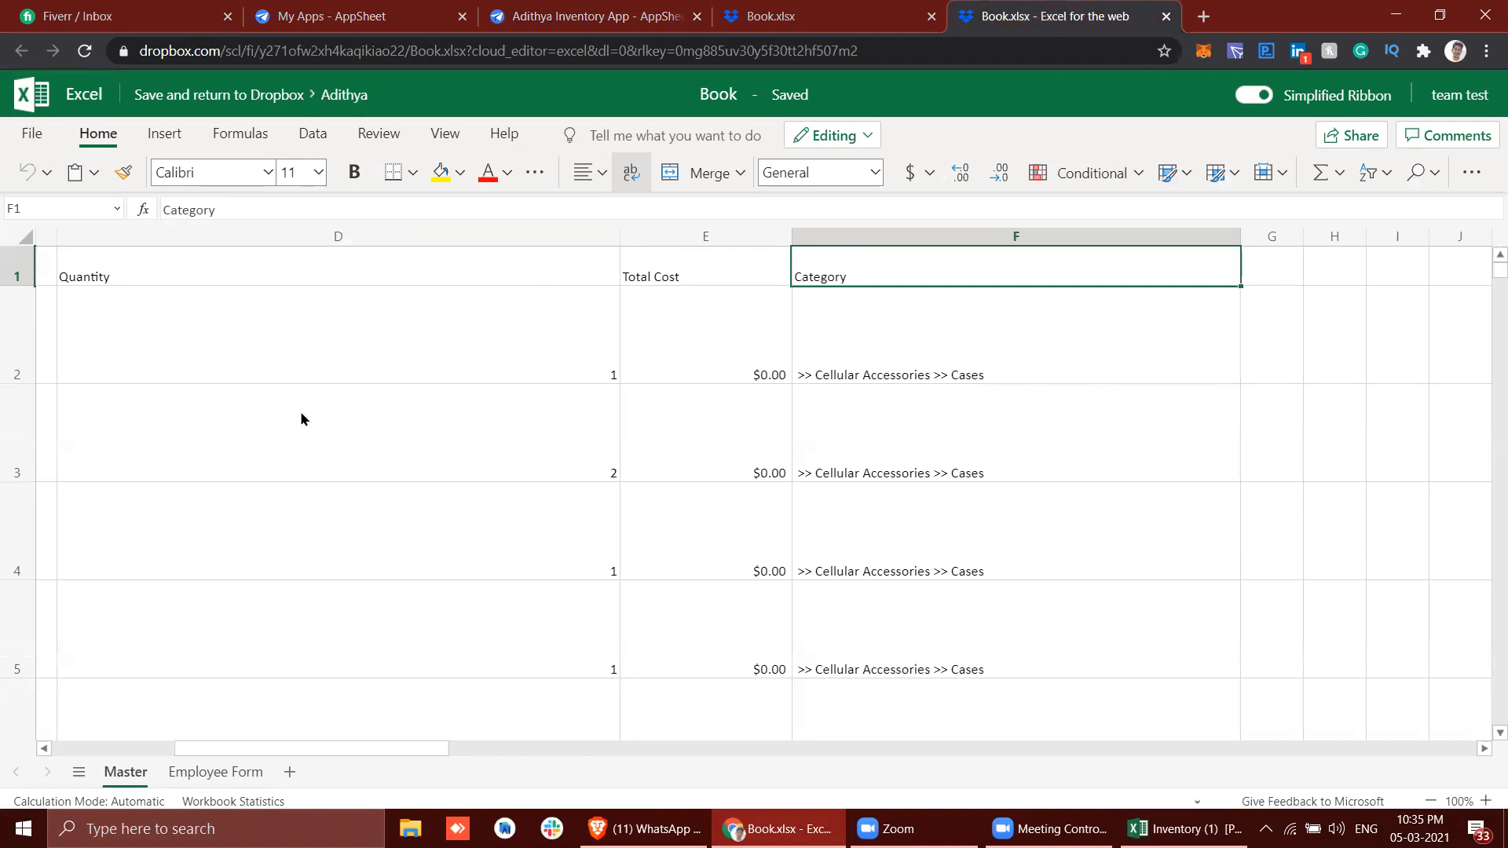
{"action": "scroll", "coordinate": [301, 414], "scroll_direction": "left", "scroll_amount": 8}
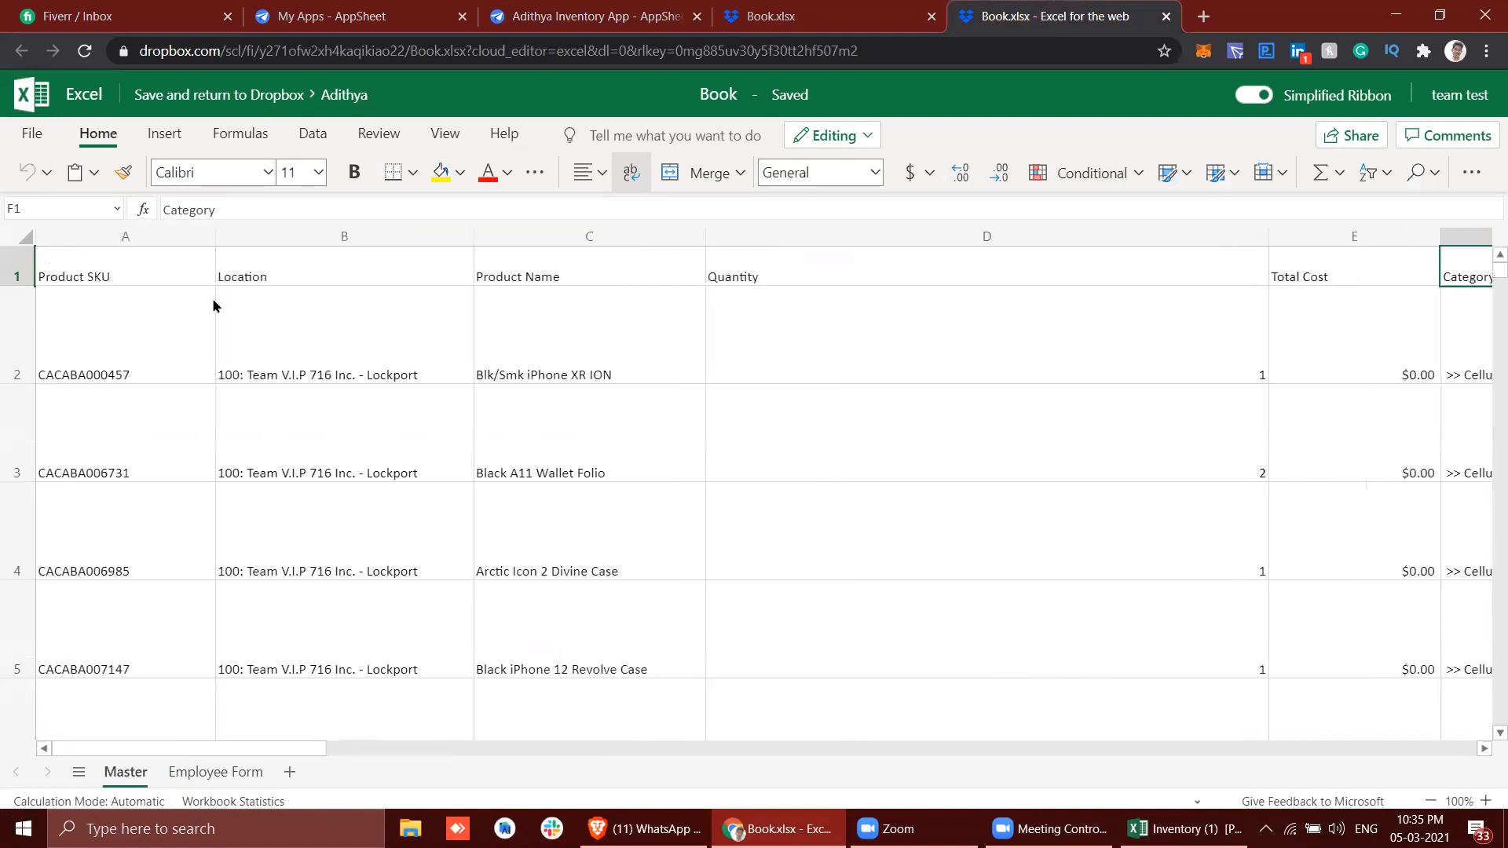
{"action": "scroll", "coordinate": [322, 387], "scroll_direction": "right", "scroll_amount": 8}
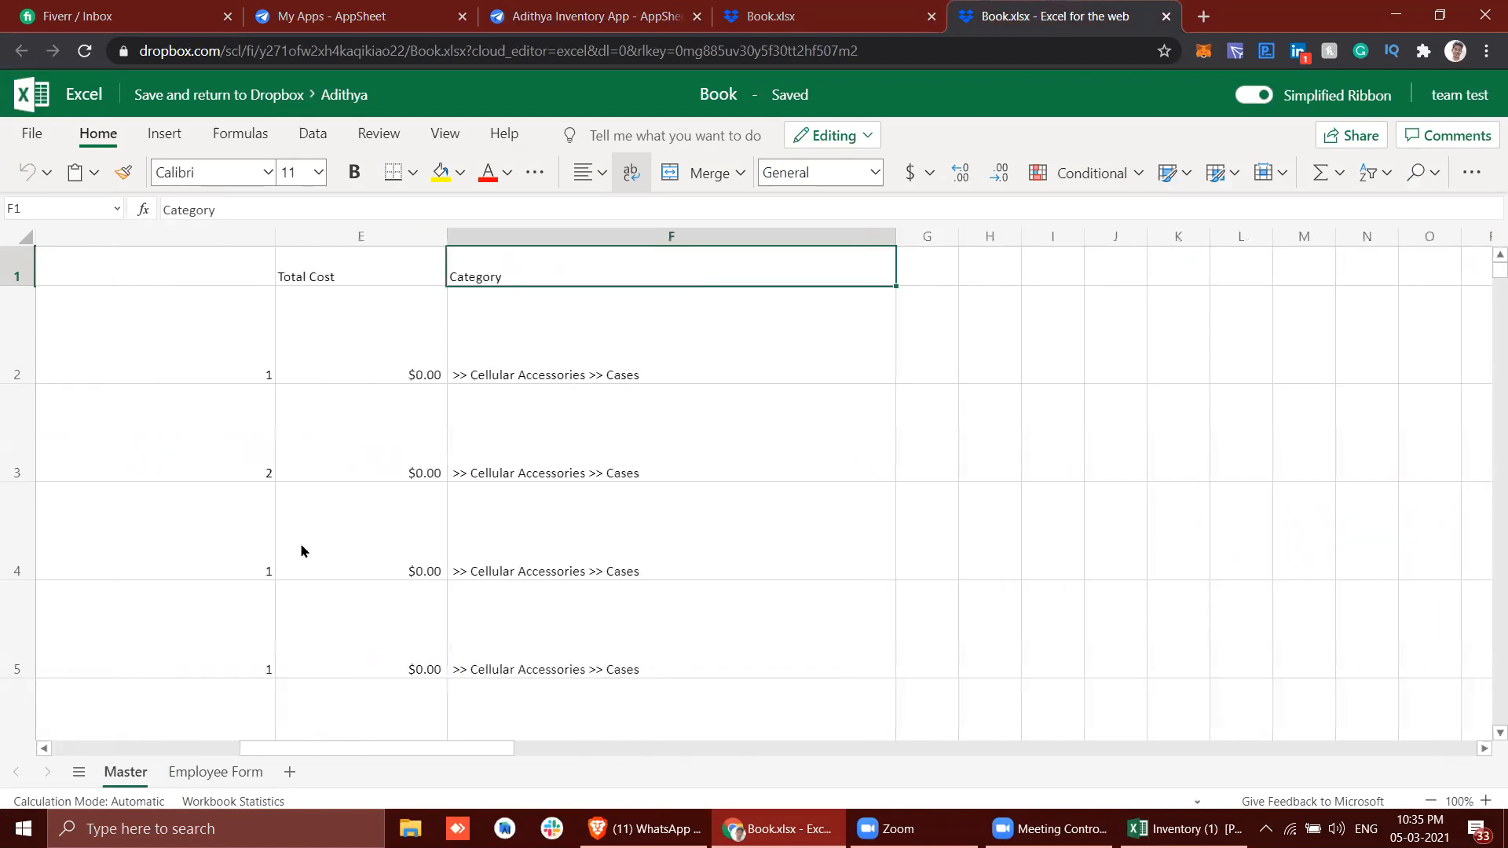
{"action": "left_click", "coordinate": [246, 771]}
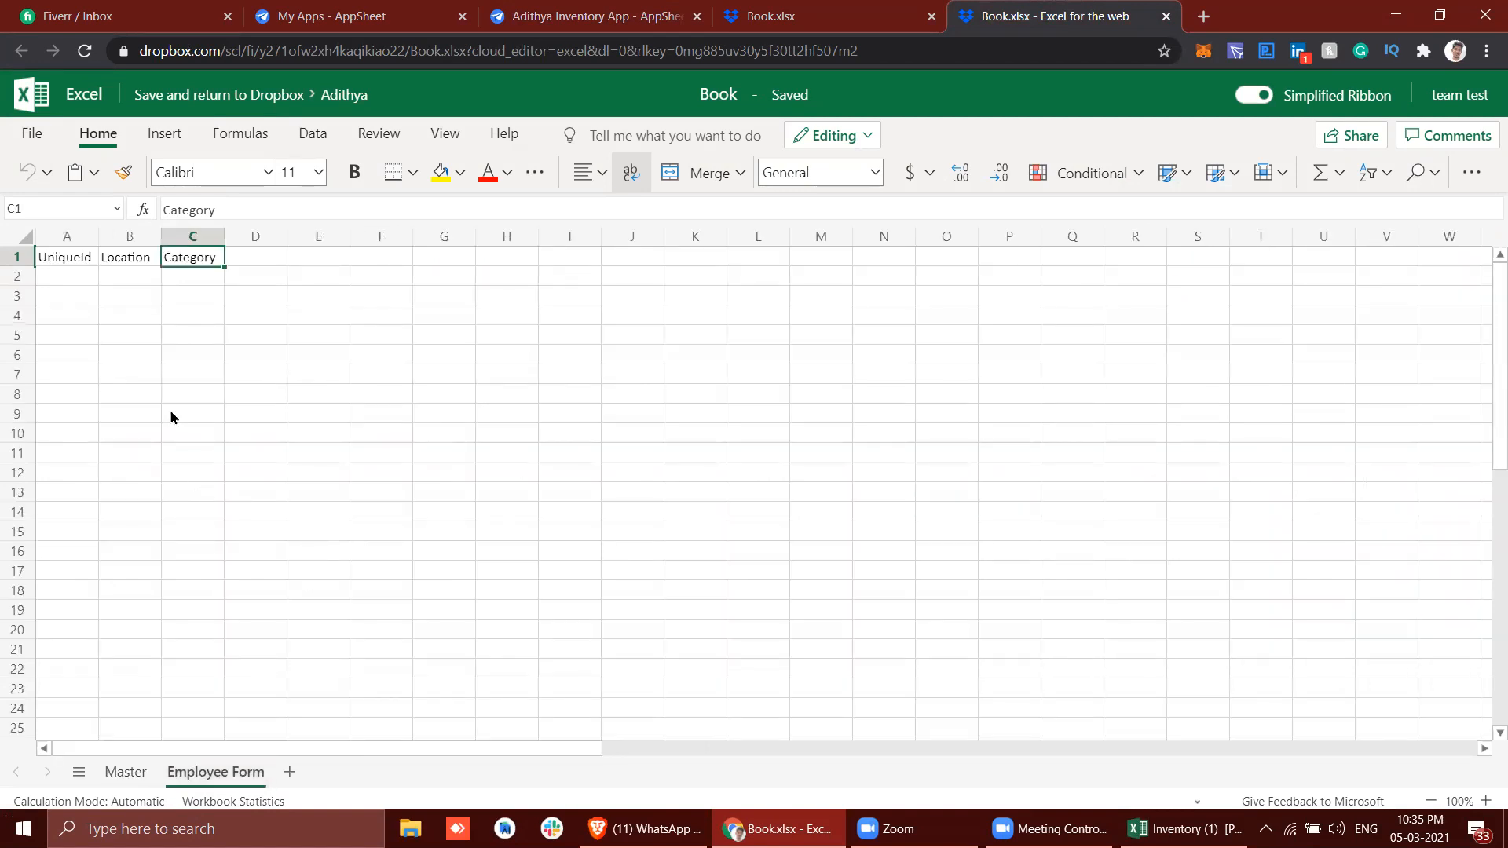
{"action": "left_click", "coordinate": [122, 772]}
{"action": "scroll", "coordinate": [236, 424], "scroll_direction": "left", "scroll_amount": 5}
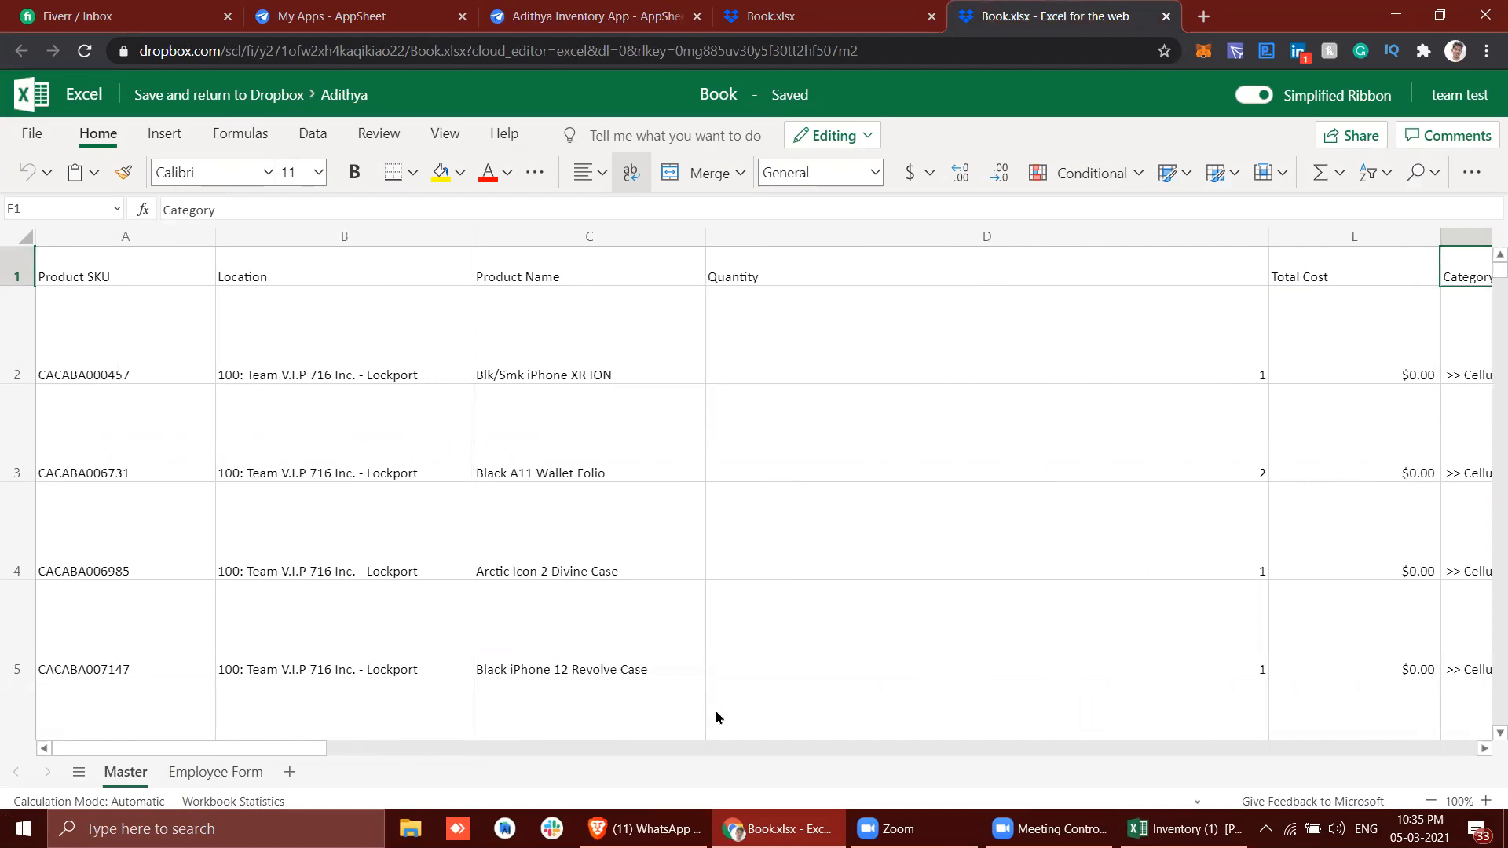
{"action": "mouse_move", "coordinate": [1186, 828]}
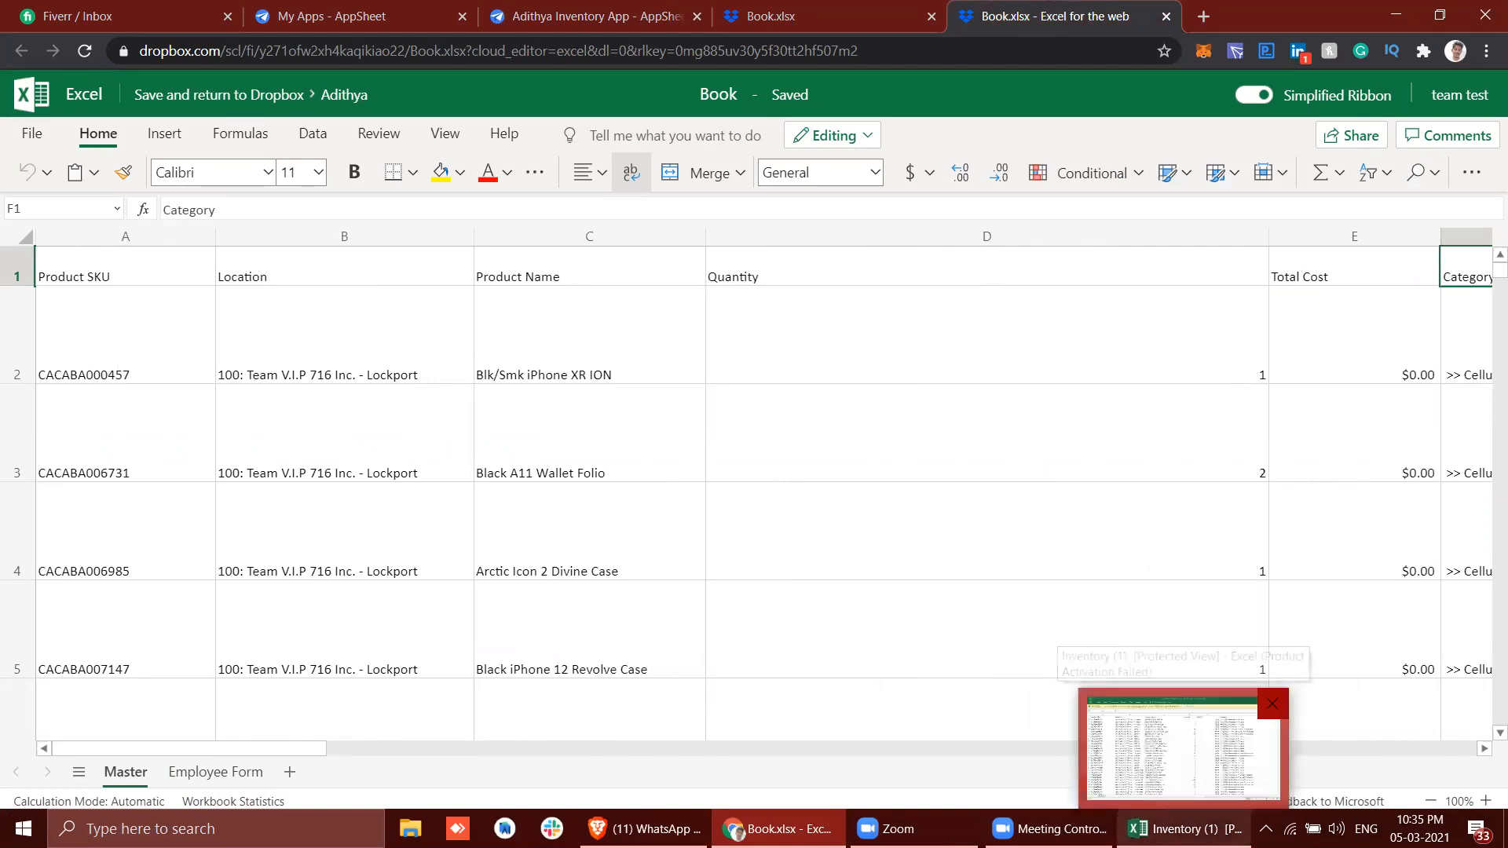
{"action": "left_click", "coordinate": [1049, 829]}
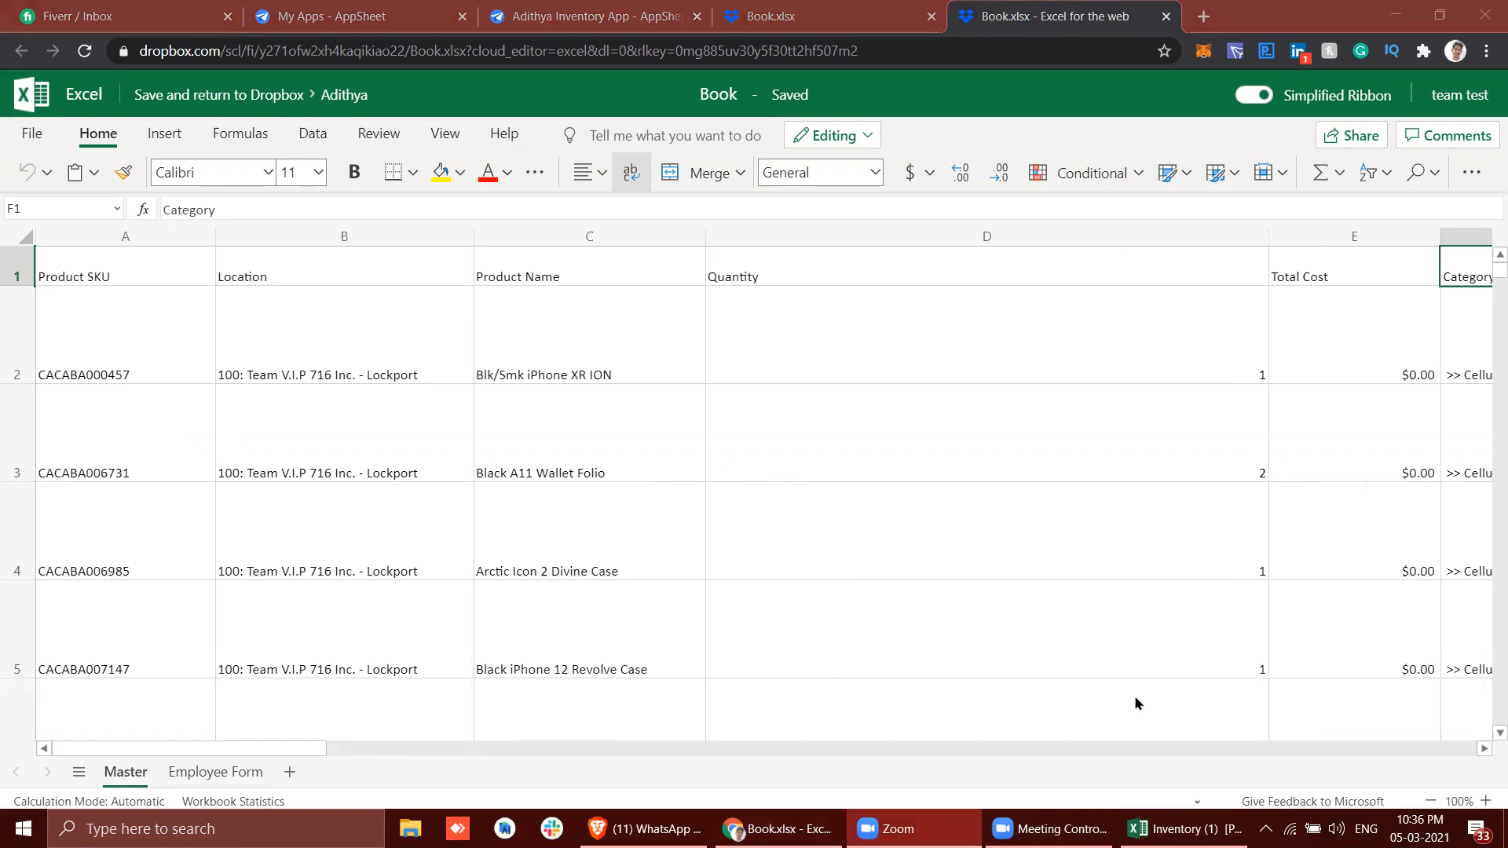
{"action": "left_click", "coordinate": [1191, 322]}
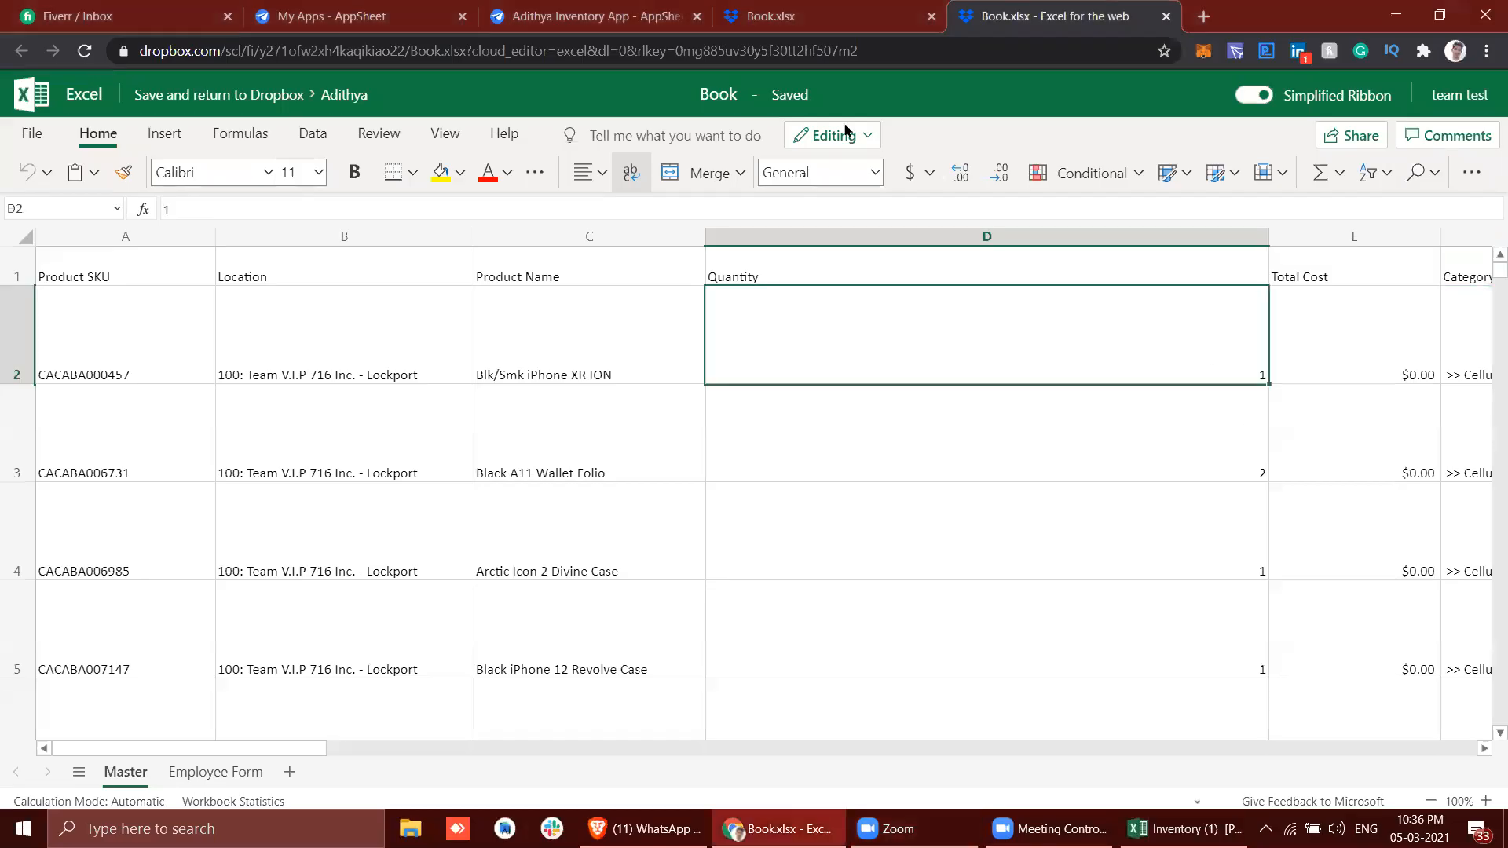
Return to the AppSheet editor, examine the app's reported error and primary views, and reload the editor page.
{"action": "left_click", "coordinate": [590, 9]}
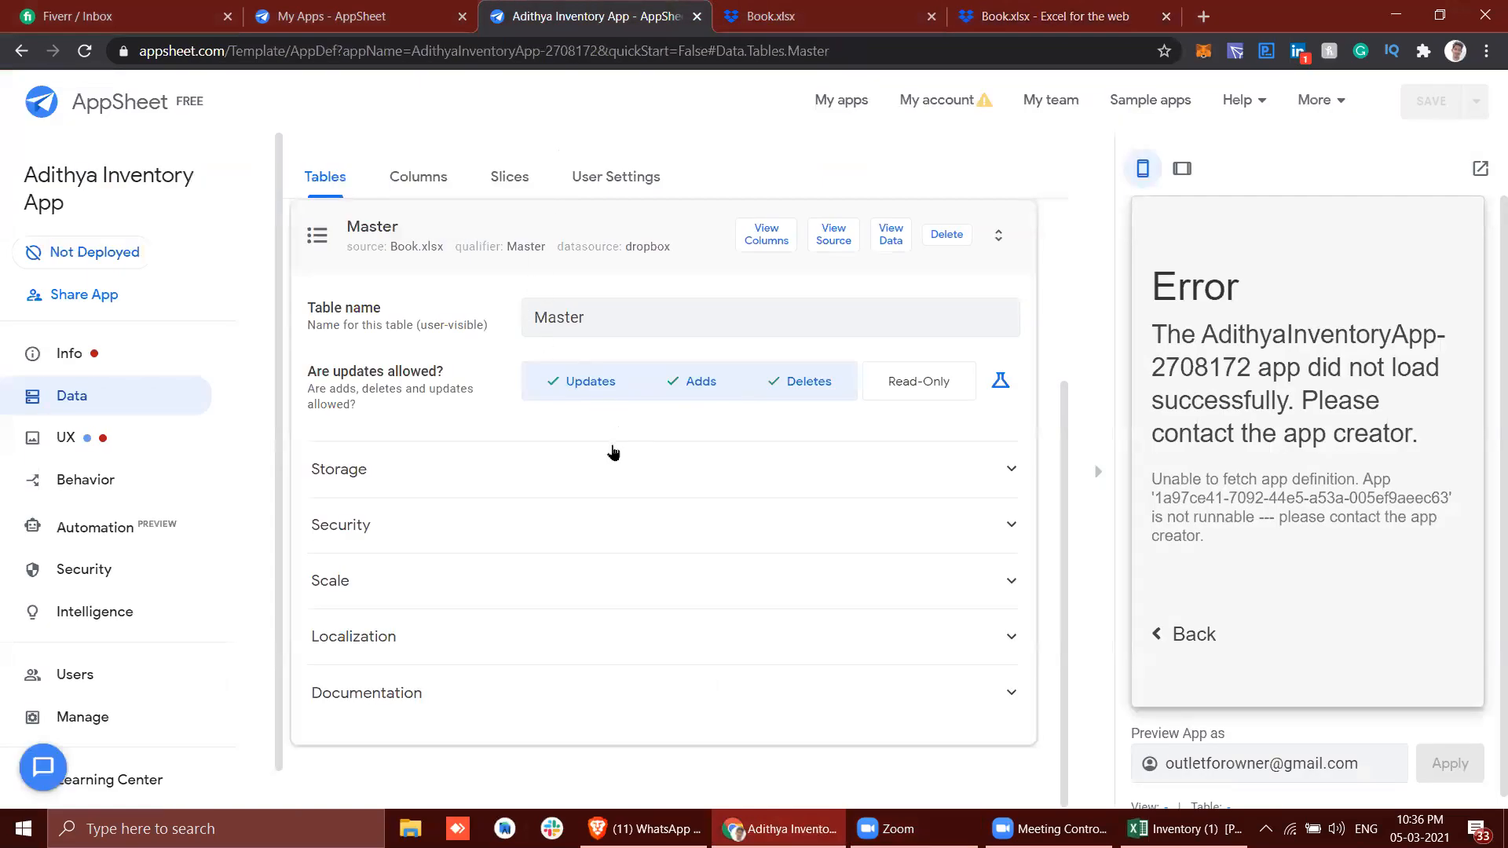
{"action": "scroll", "coordinate": [422, 417], "scroll_direction": "up", "scroll_amount": 3}
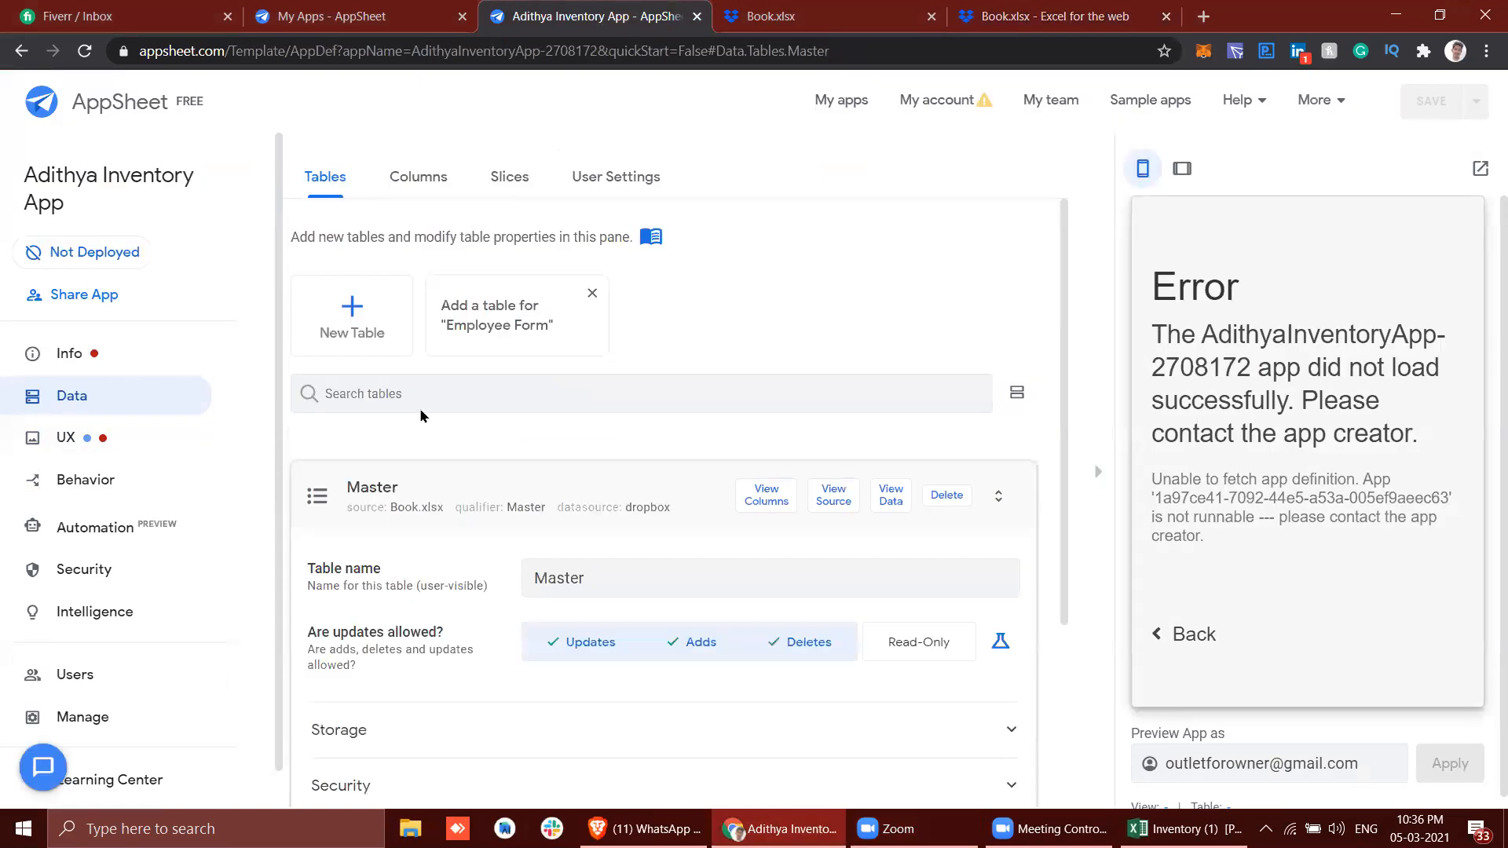
{"action": "left_click", "coordinate": [141, 365]}
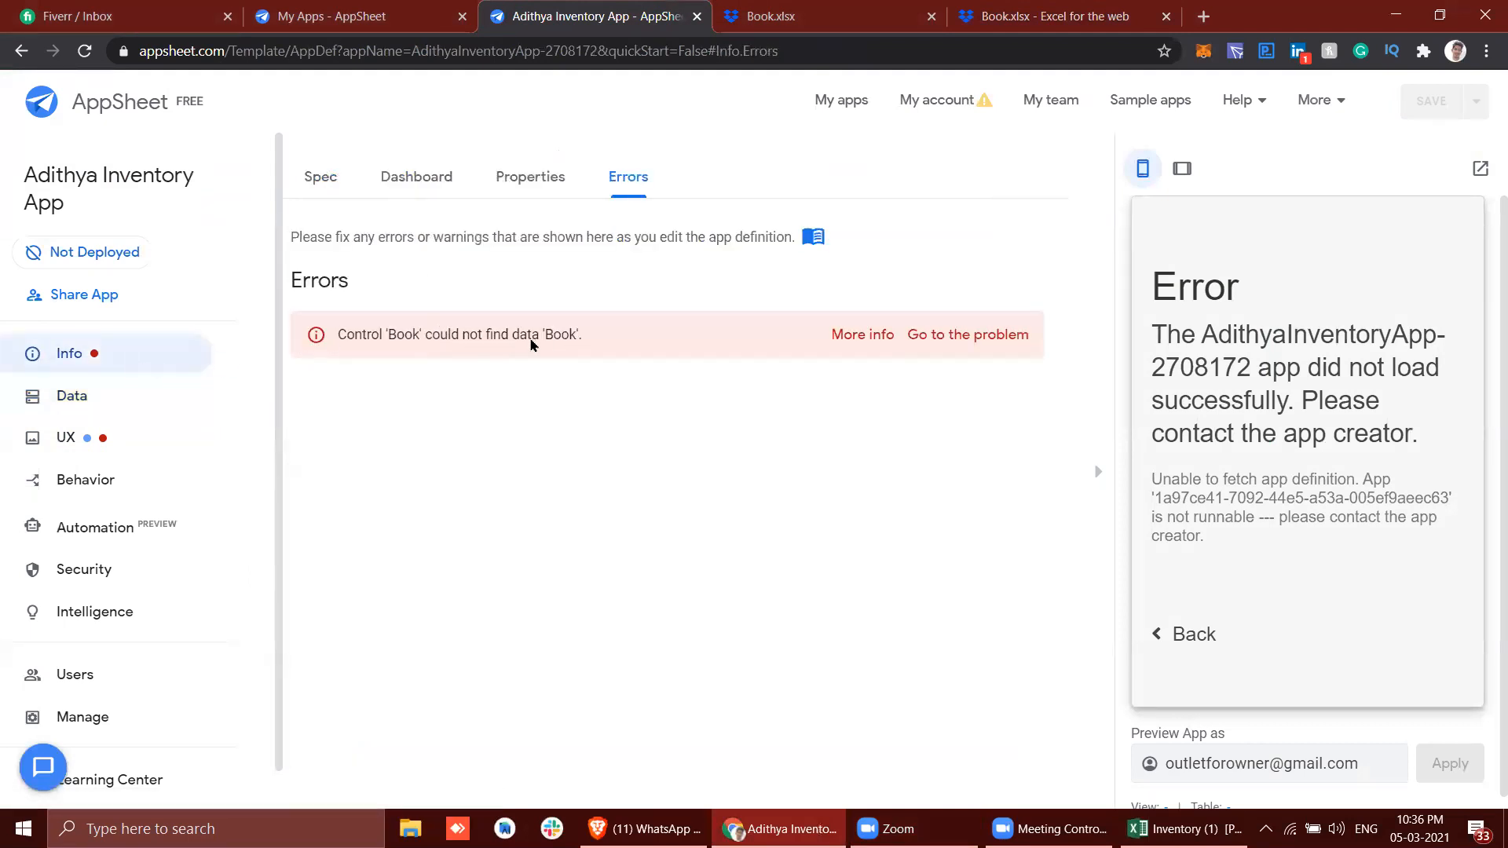
{"action": "left_click", "coordinate": [85, 445]}
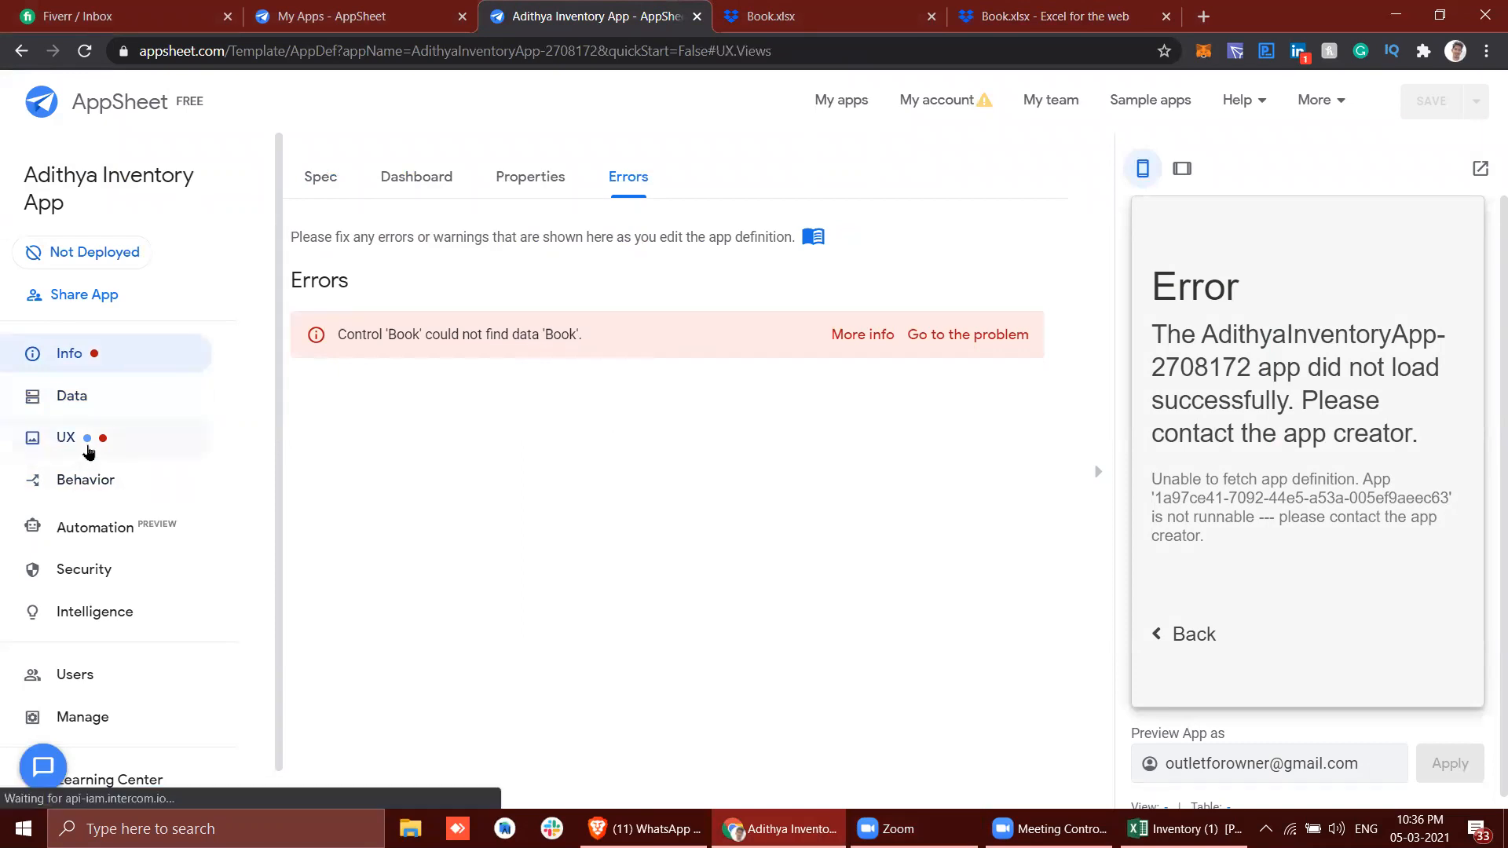
{"action": "left_click", "coordinate": [505, 571]}
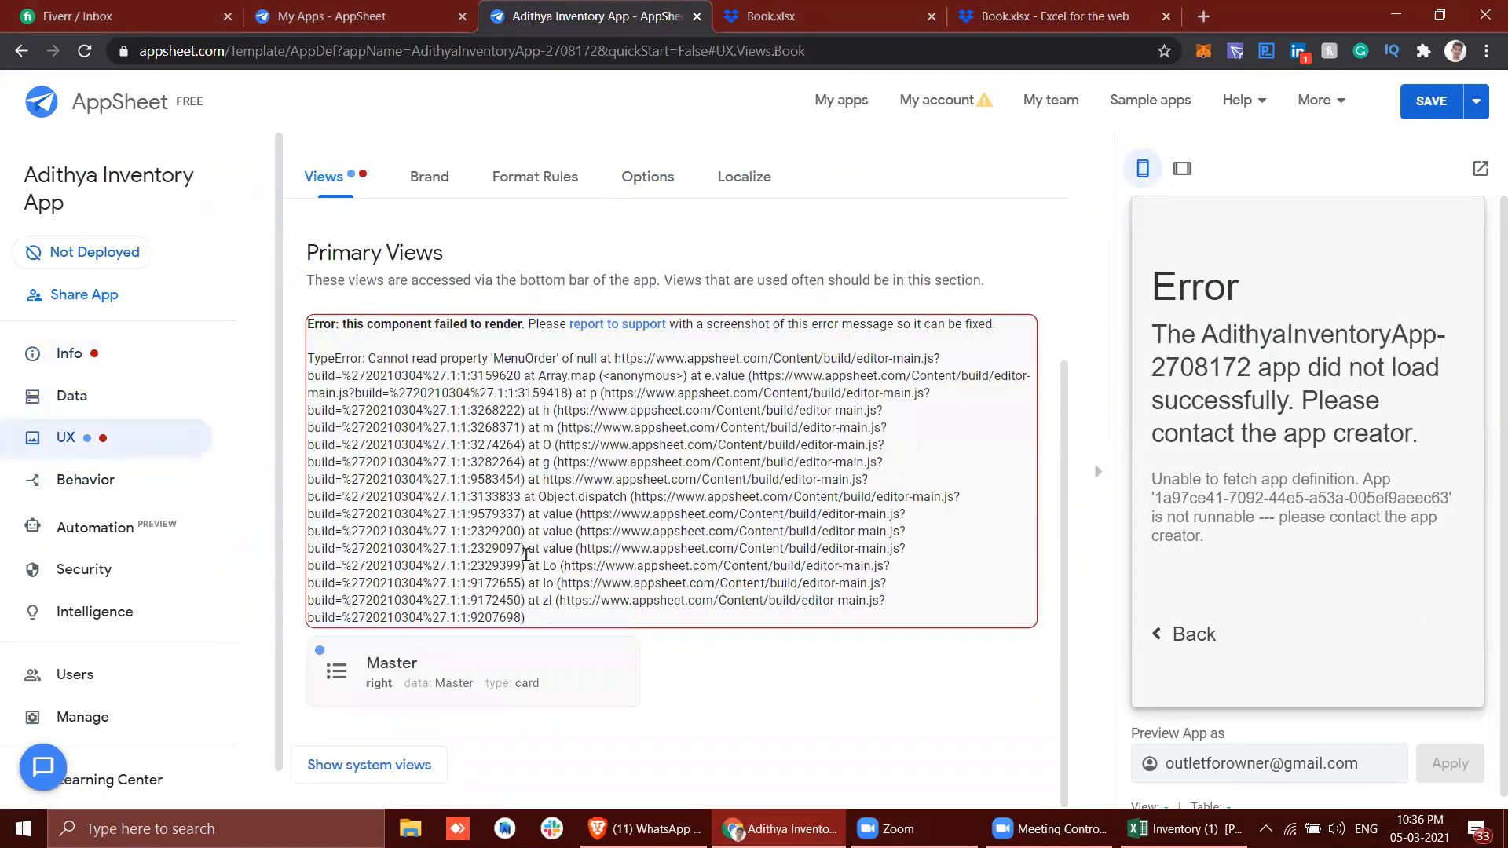
{"action": "scroll", "coordinate": [528, 571], "scroll_direction": "up", "scroll_amount": 3}
{"action": "scroll", "coordinate": [438, 465], "scroll_direction": "down", "scroll_amount": 3}
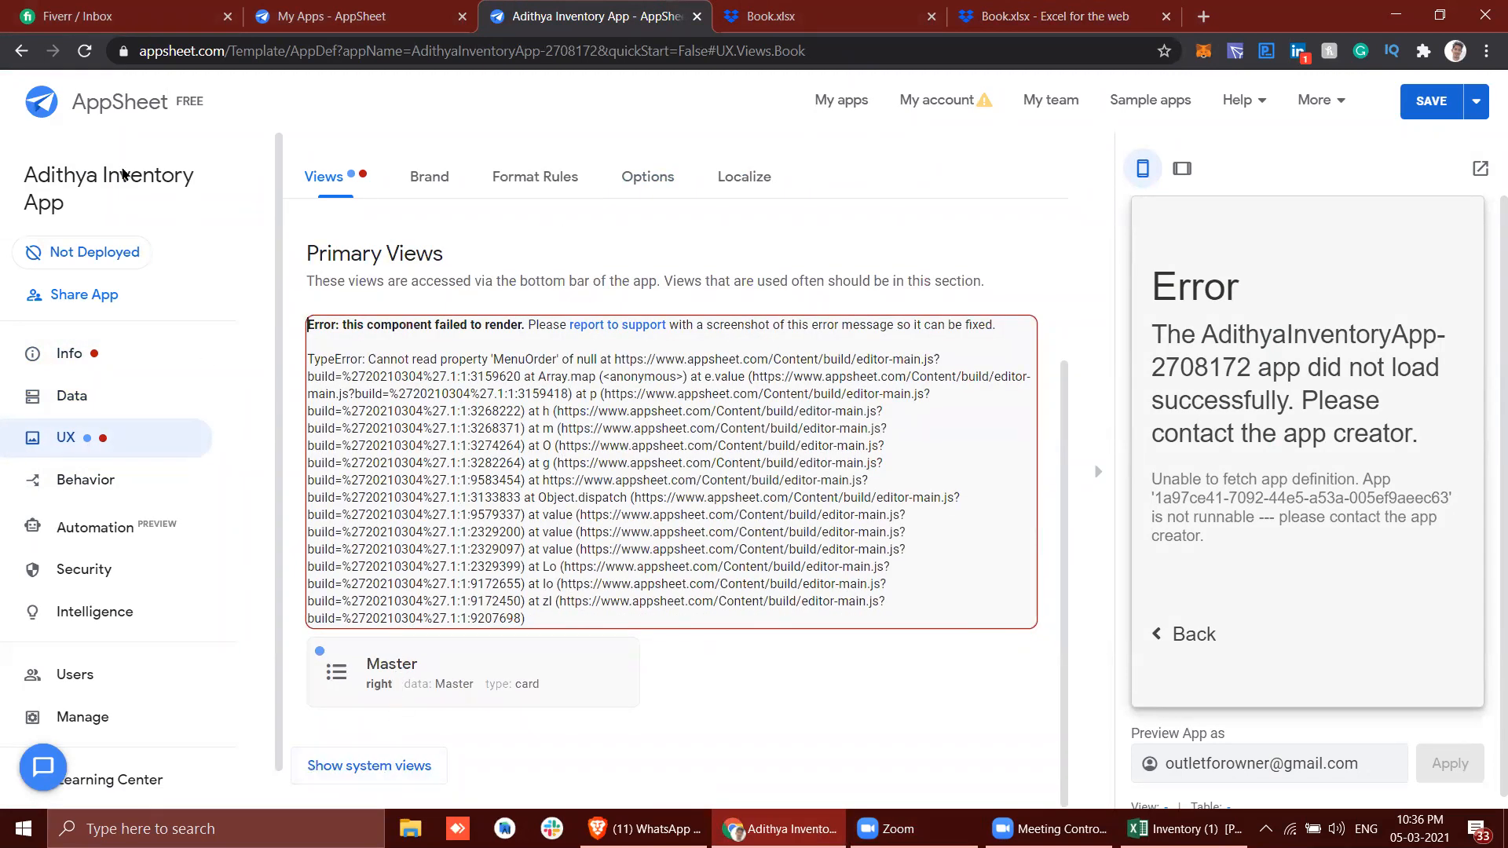
{"action": "left_click", "coordinate": [85, 52]}
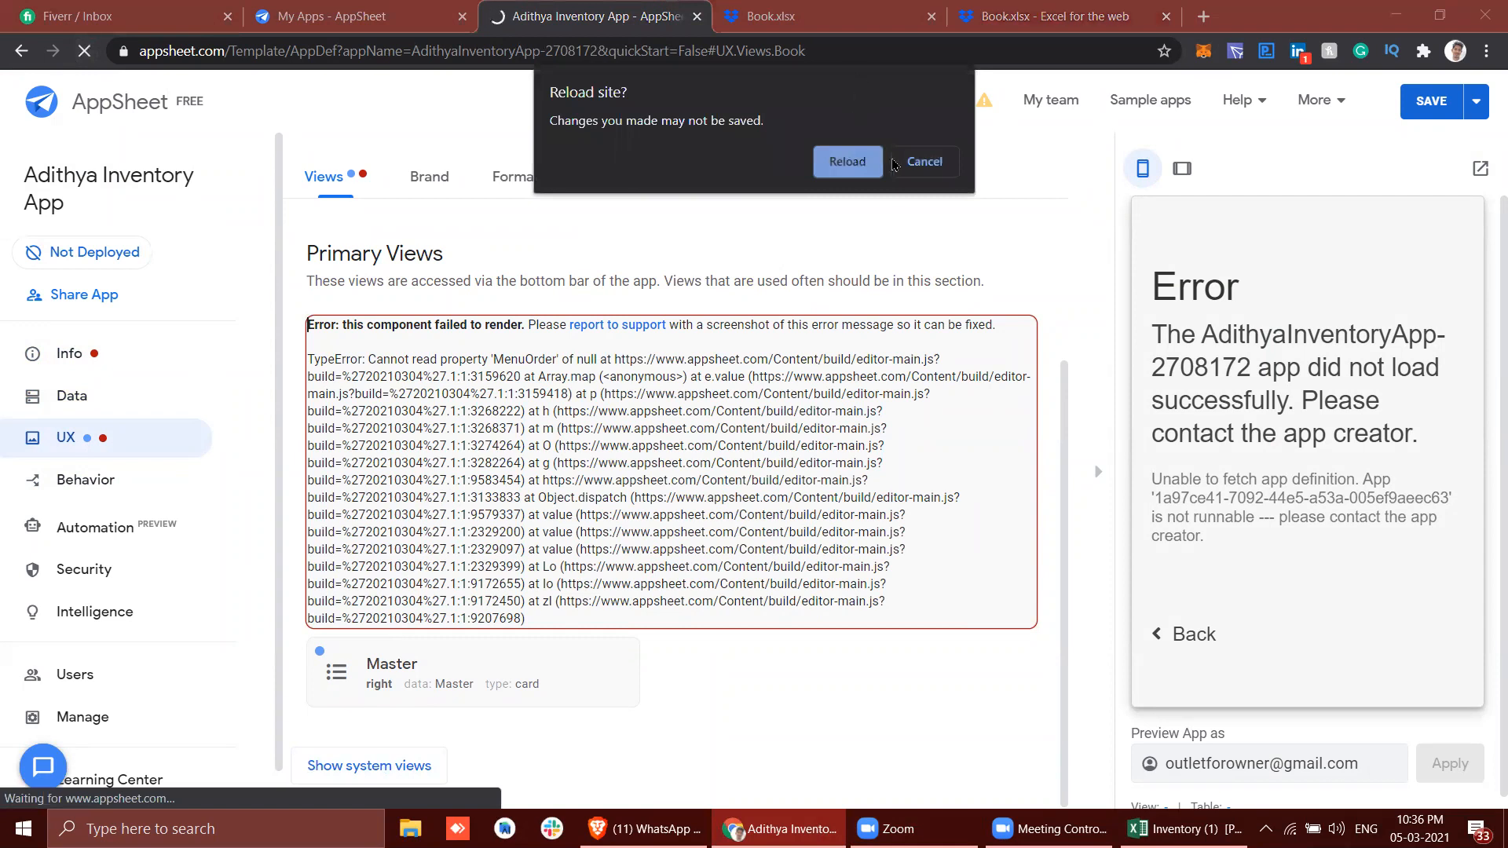
{"action": "left_click", "coordinate": [873, 162]}
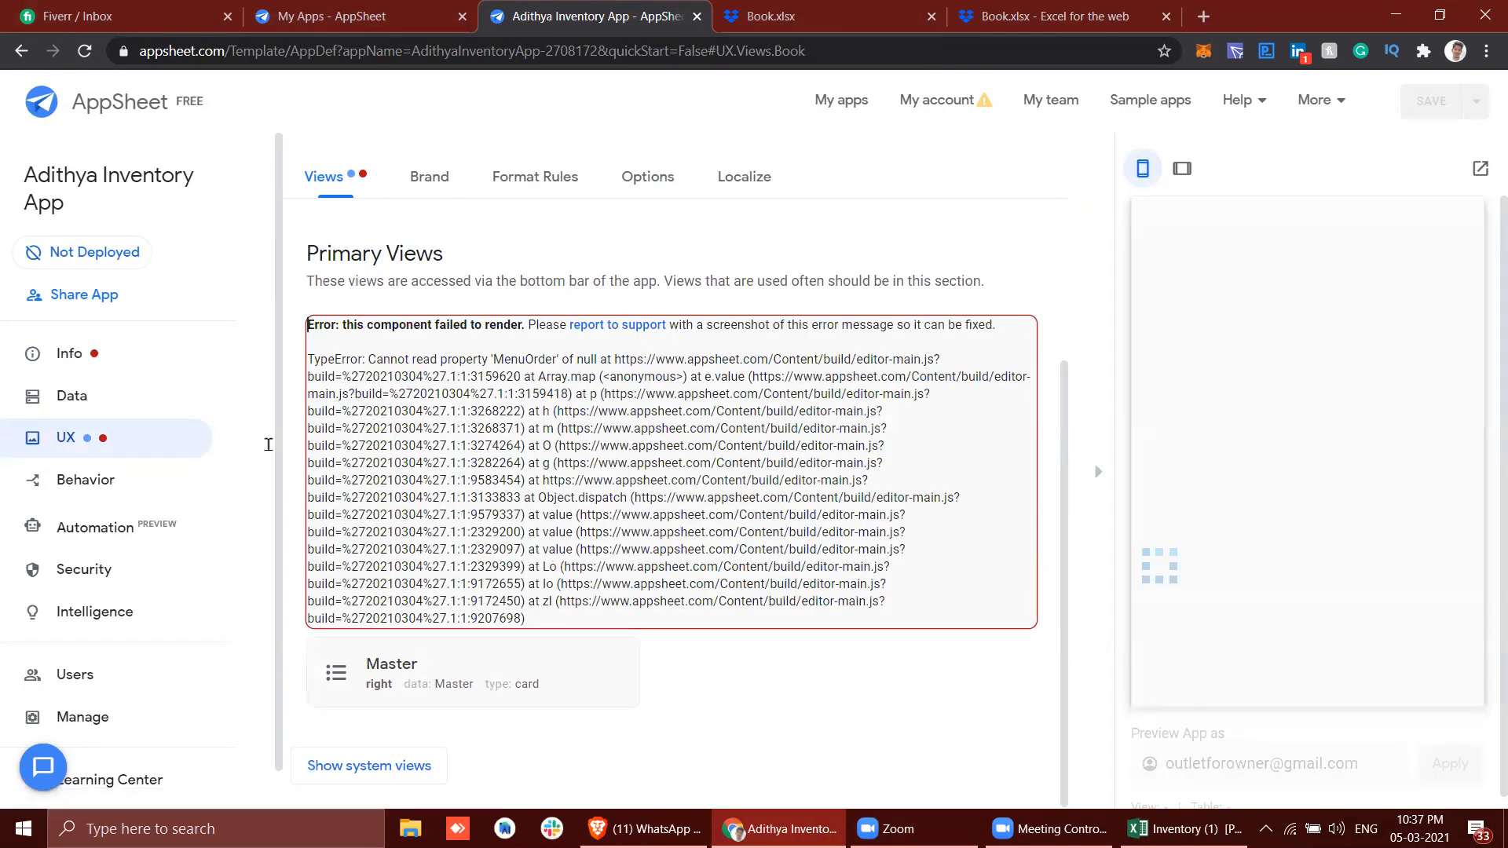
Go to the view behind the app's reported error, delete that Book view and save the app.
{"action": "left_click", "coordinate": [95, 365]}
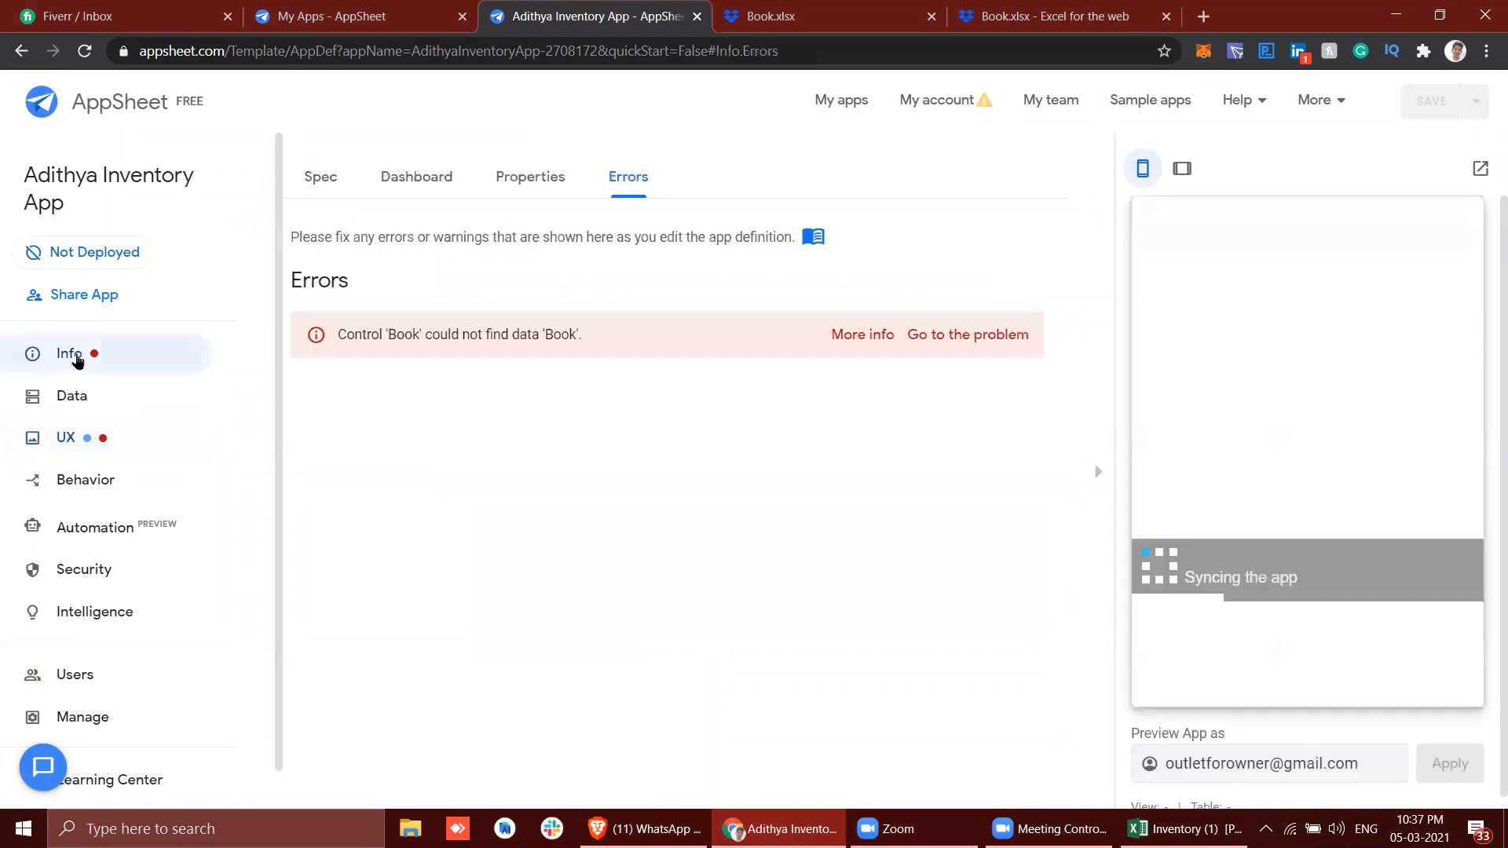
{"action": "left_click", "coordinate": [913, 336]}
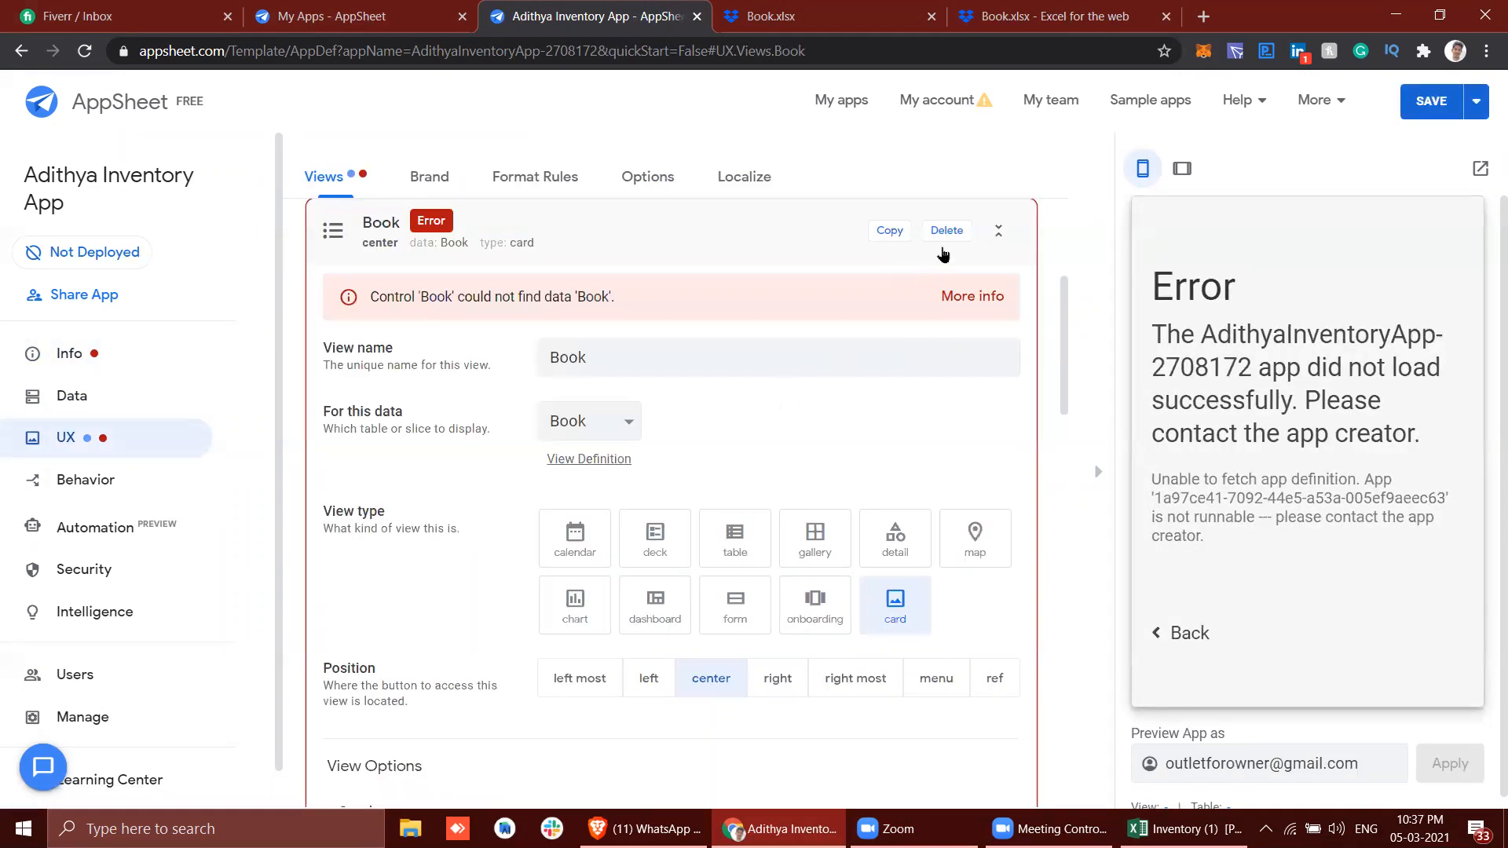
{"action": "left_click", "coordinate": [945, 233]}
{"action": "left_click", "coordinate": [938, 232]}
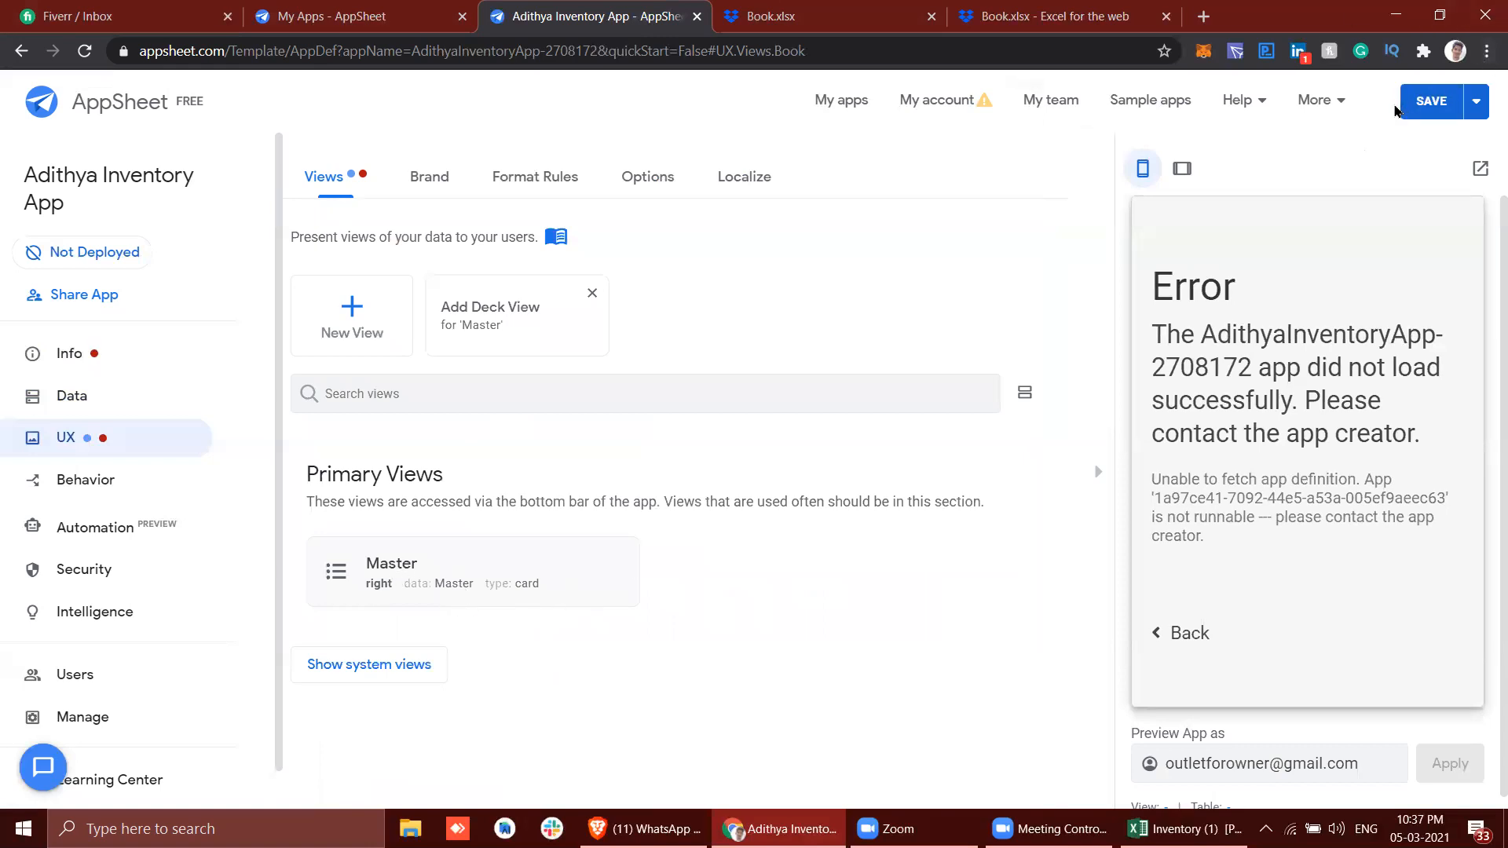
{"action": "left_click", "coordinate": [1450, 96]}
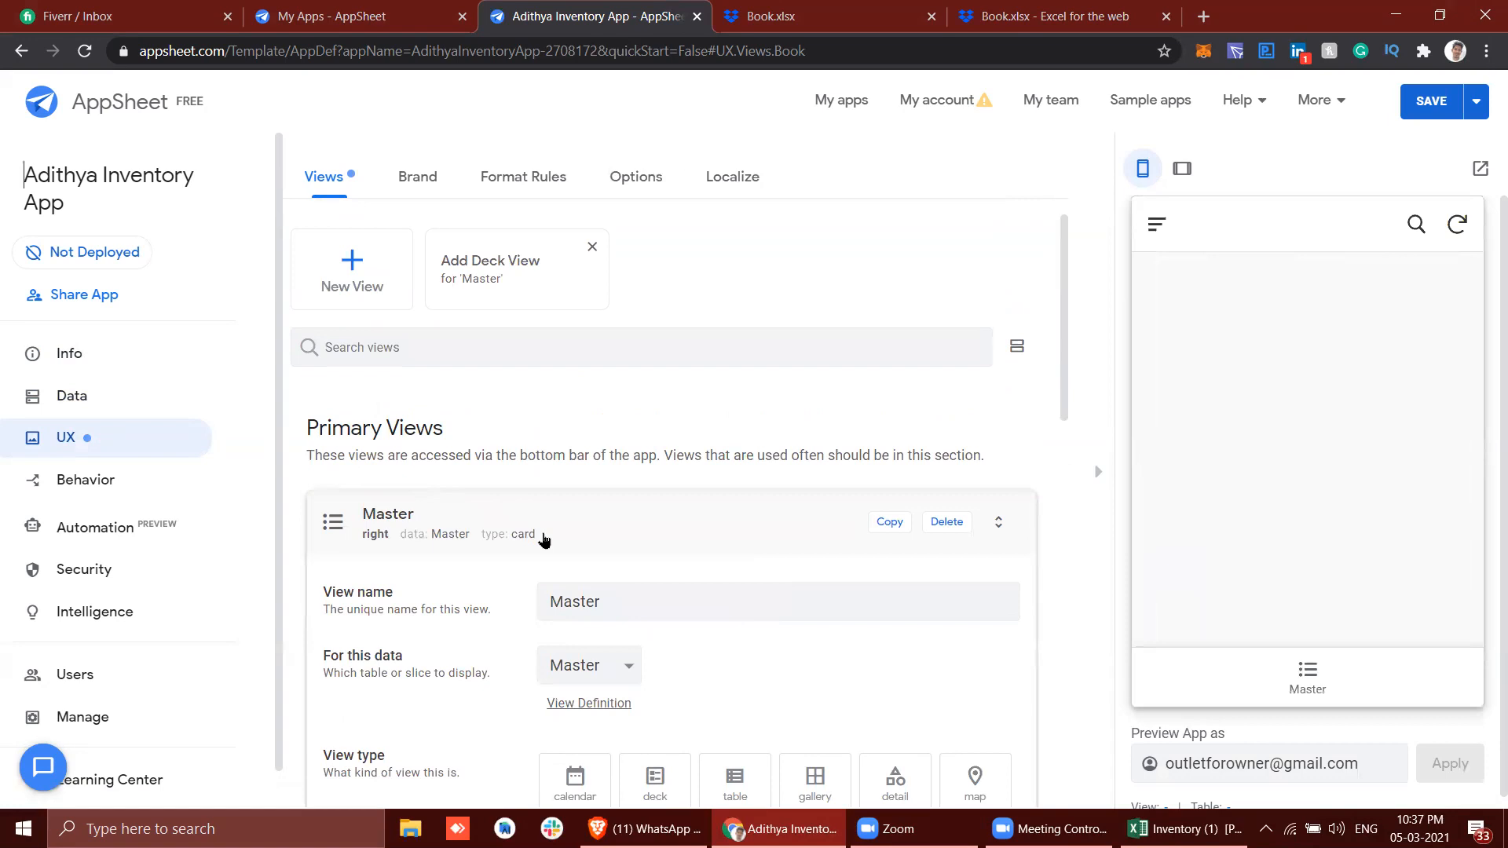
{"action": "scroll", "coordinate": [540, 569], "scroll_direction": "down", "scroll_amount": 3}
{"action": "scroll", "coordinate": [541, 570], "scroll_direction": "up", "scroll_amount": 2}
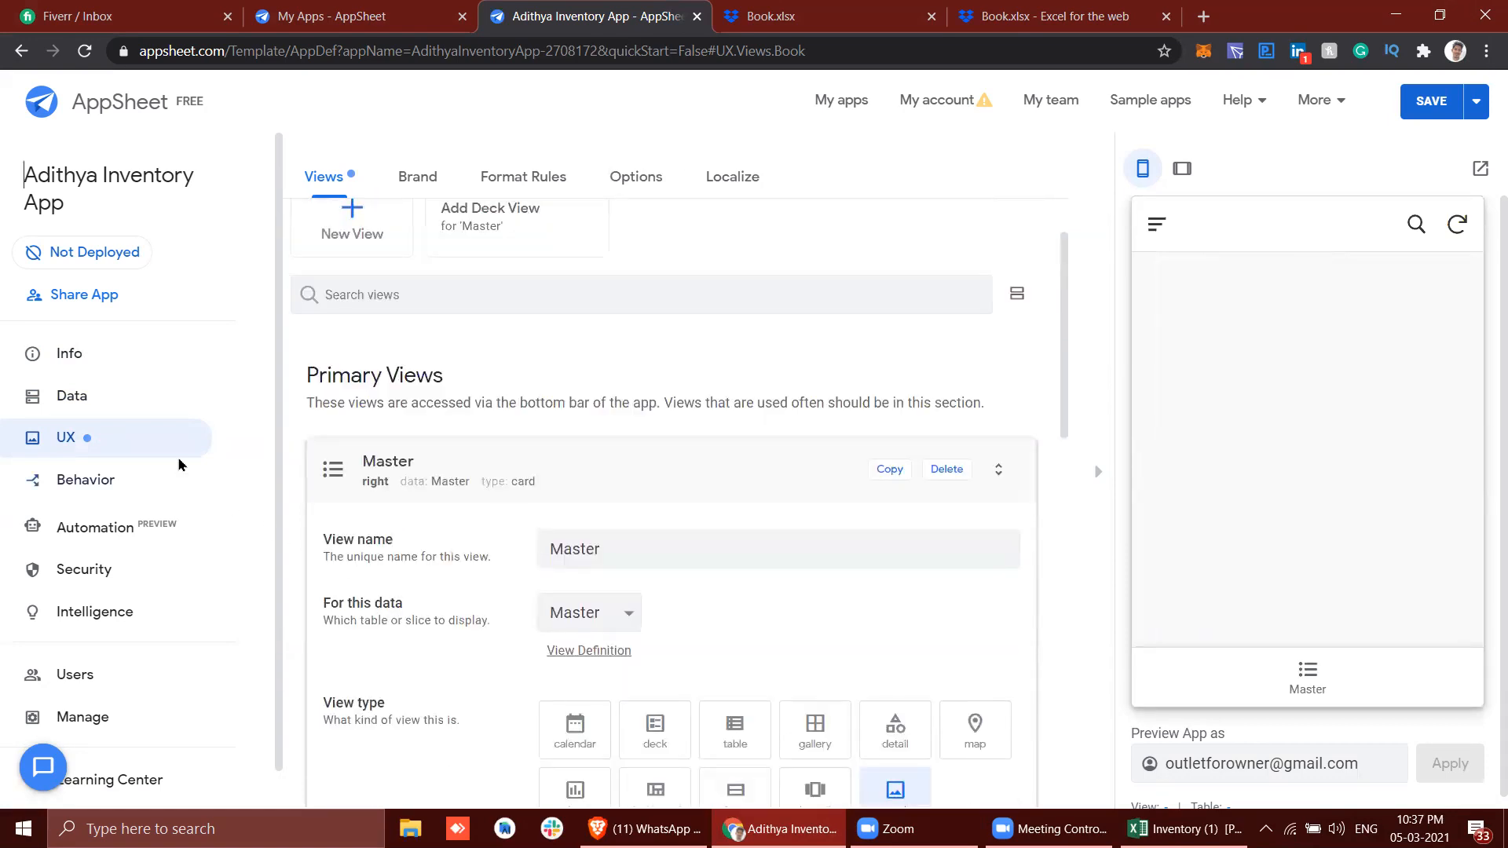
Delete the Master card view and add a new view that uses the Master table.
{"action": "scroll", "coordinate": [408, 393], "scroll_direction": "down", "scroll_amount": 2}
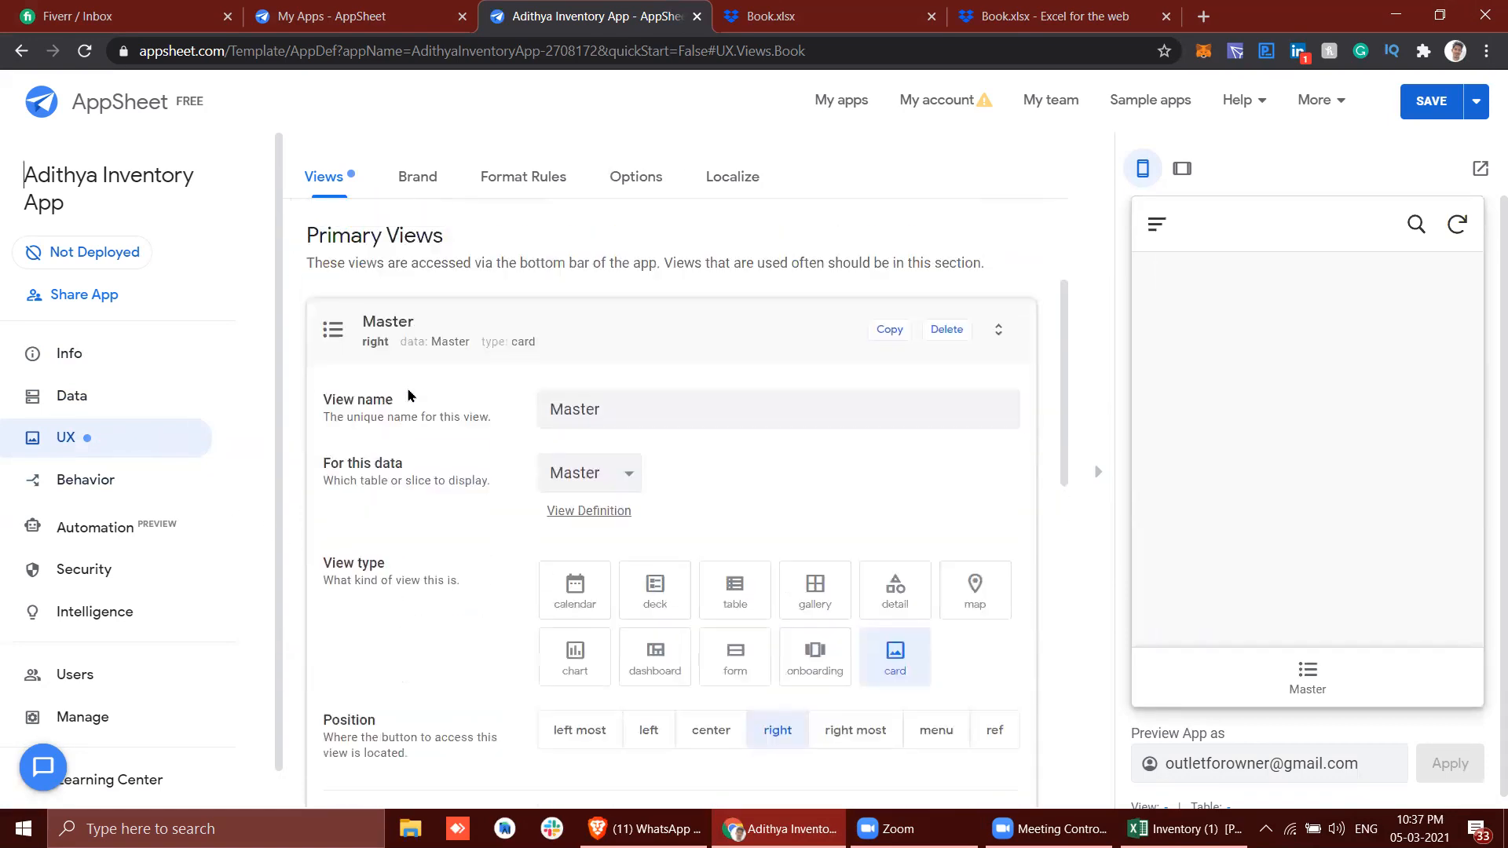
{"action": "left_click", "coordinate": [944, 330]}
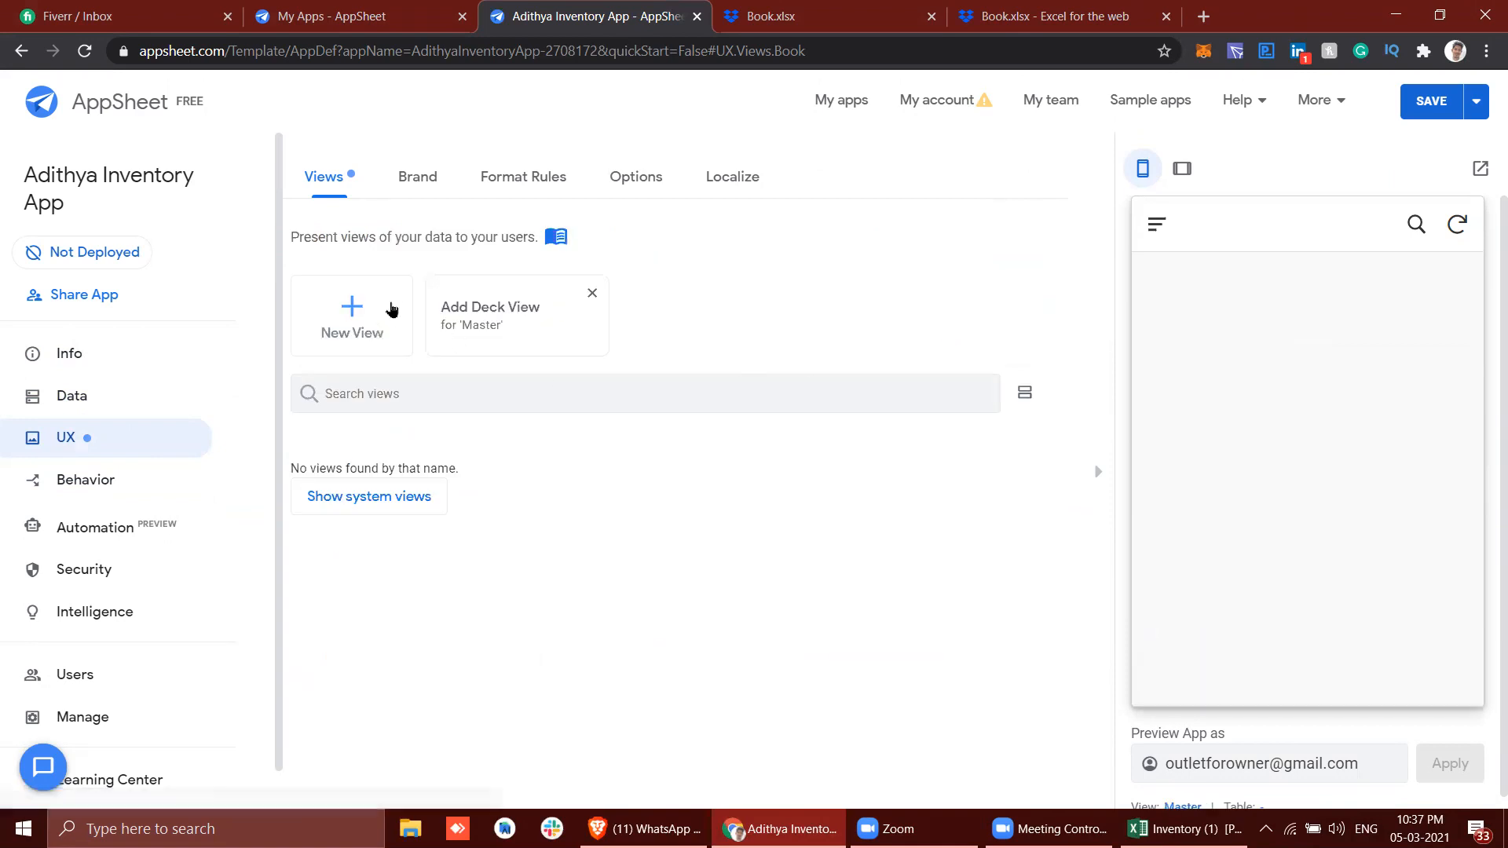
{"action": "left_click", "coordinate": [351, 333]}
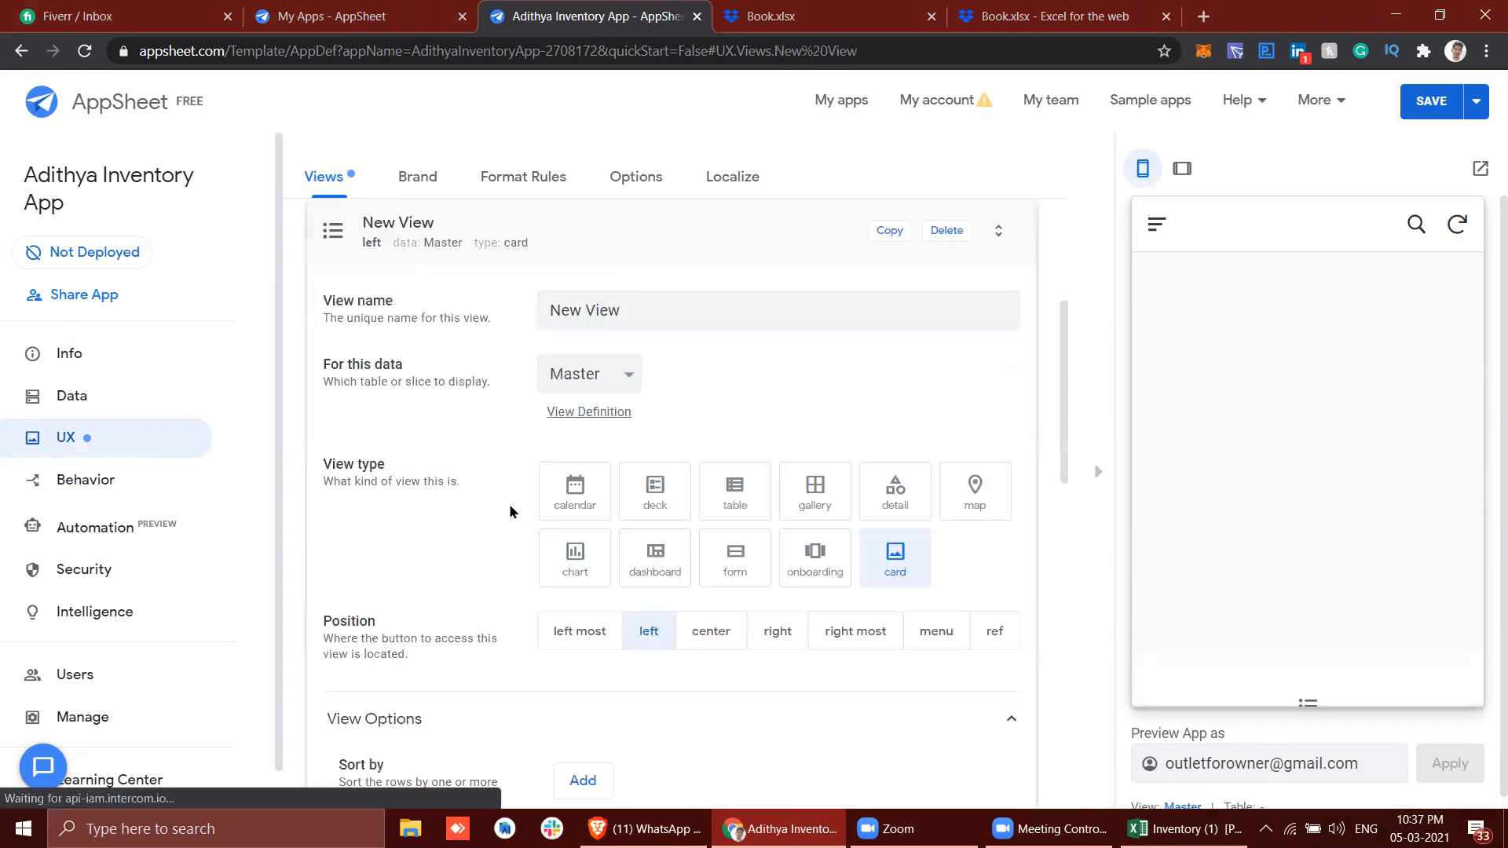
{"action": "left_click", "coordinate": [564, 378]}
{"action": "left_click", "coordinate": [574, 401]}
Check the app's data tables and return to the view settings.
{"action": "left_click", "coordinate": [101, 396]}
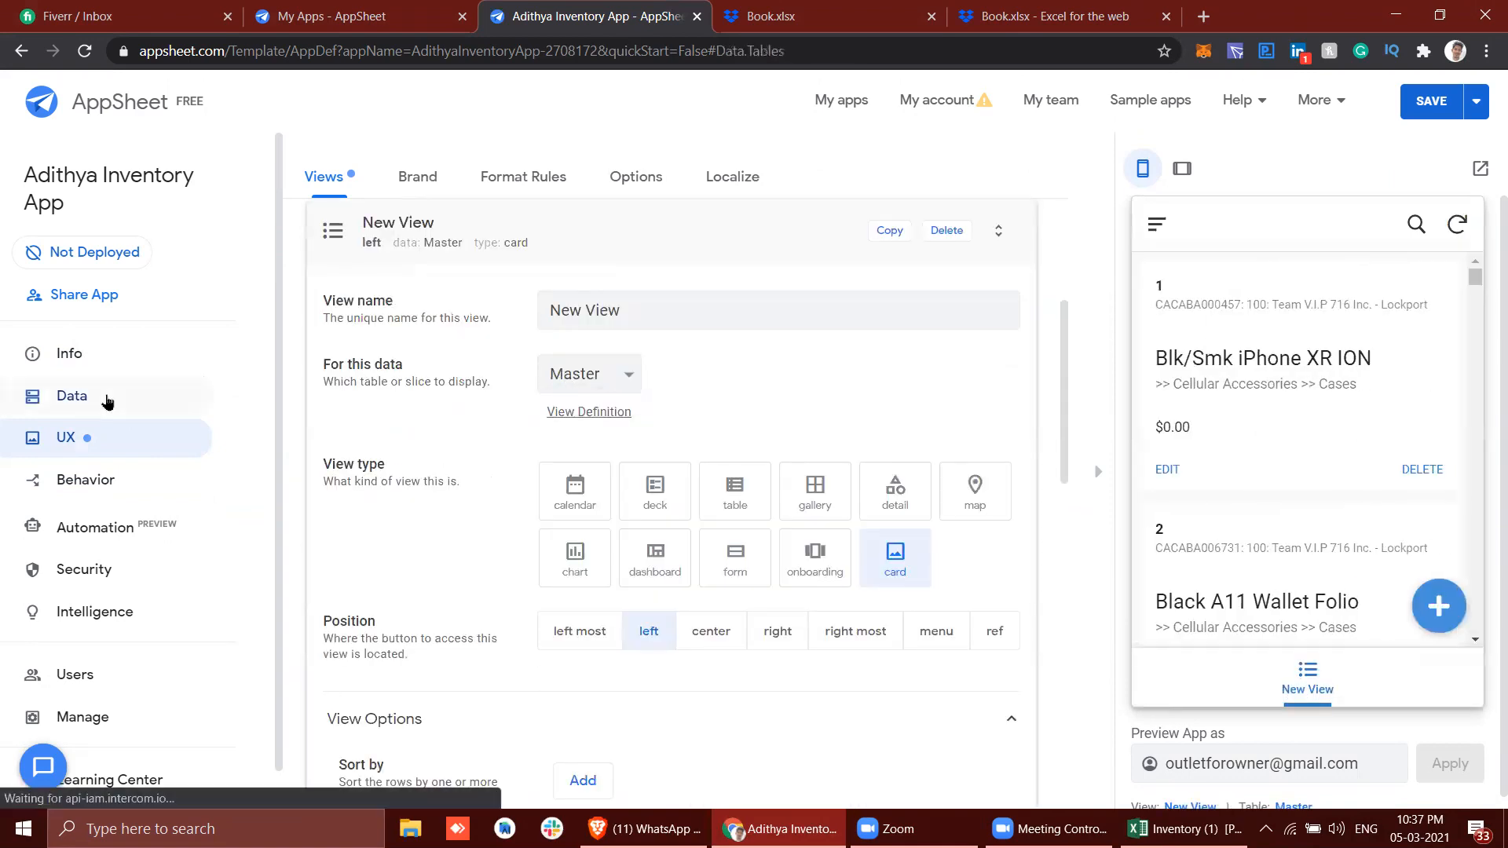
{"action": "scroll", "coordinate": [360, 516], "scroll_direction": "down", "scroll_amount": 3}
{"action": "scroll", "coordinate": [359, 516], "scroll_direction": "up", "scroll_amount": 1}
{"action": "left_click", "coordinate": [100, 428]}
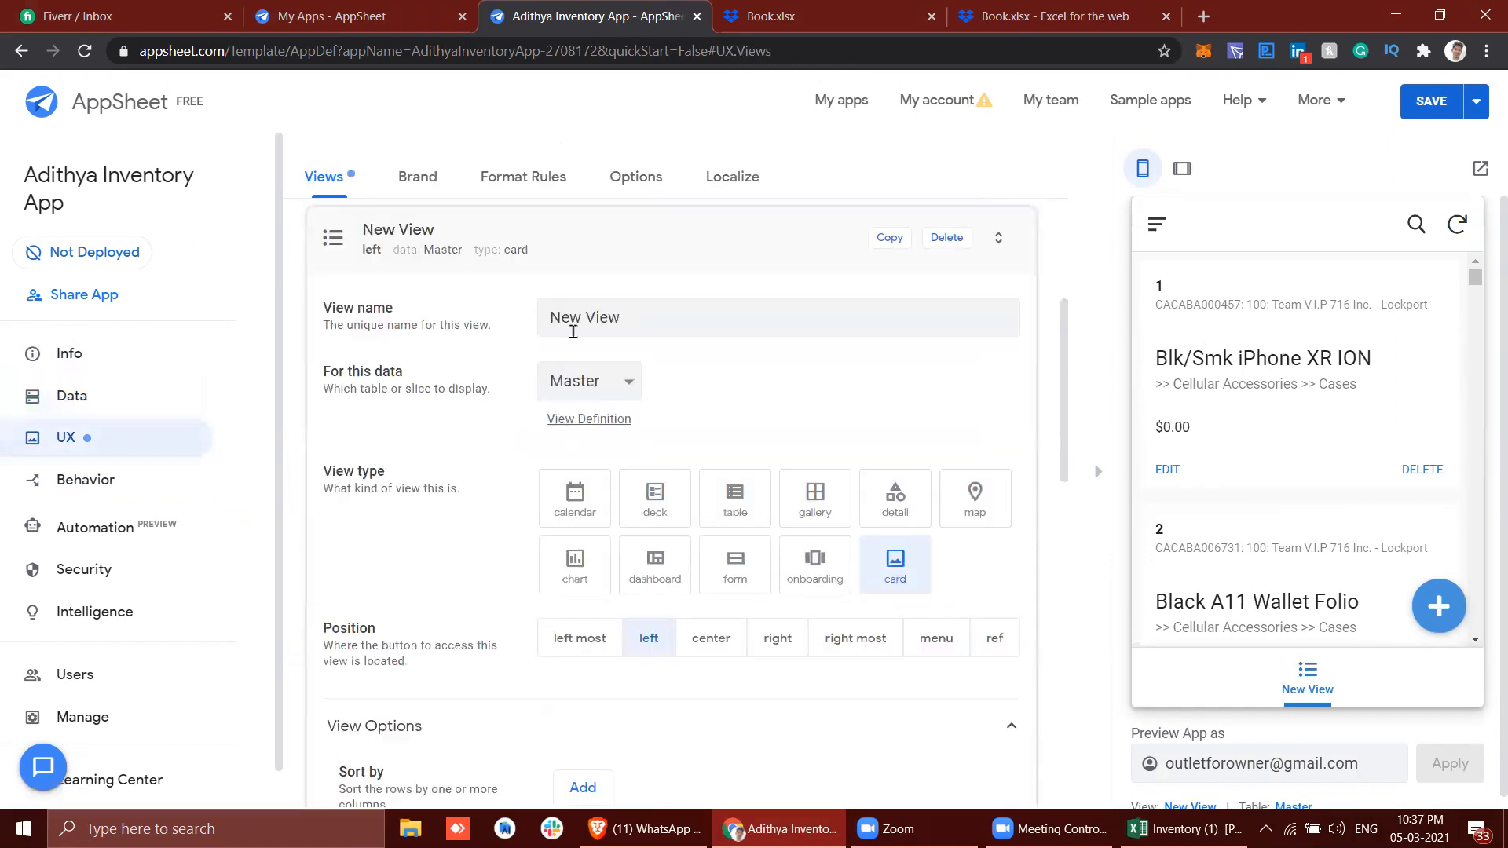
Name the new view Master and check which table it displays.
{"action": "left_click", "coordinate": [579, 380]}
{"action": "left_click", "coordinate": [578, 379]}
{"action": "triple_click", "coordinate": [691, 314]}
{"action": "type", "text": "Master"}
Preview the new view as a deck and as a table, and keep the deck view type.
{"action": "left_click", "coordinate": [664, 500]}
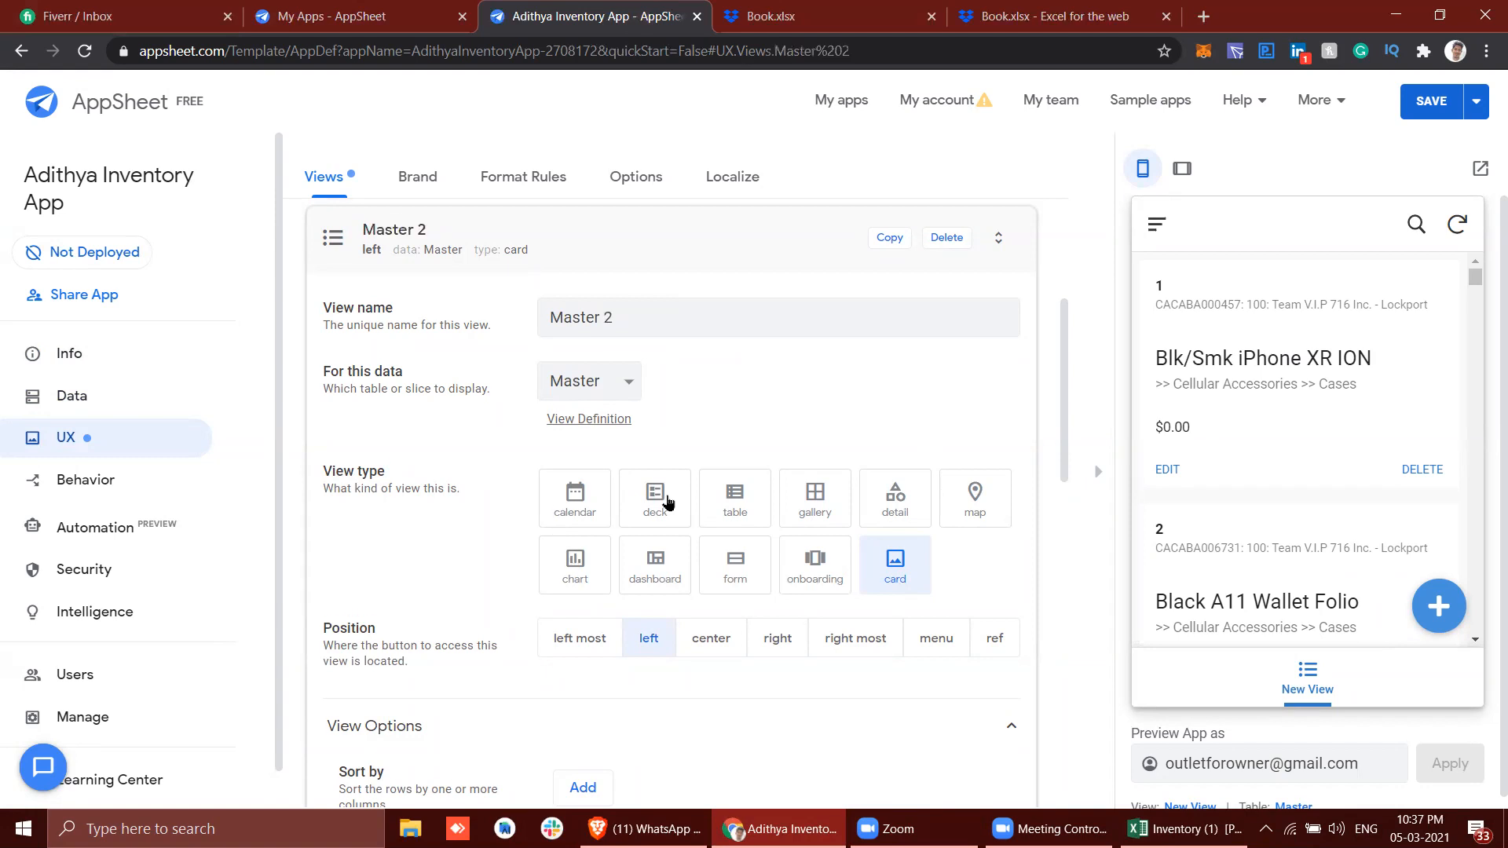
{"action": "scroll", "coordinate": [1177, 437], "scroll_direction": "down", "scroll_amount": 2}
{"action": "scroll", "coordinate": [1178, 437], "scroll_direction": "up", "scroll_amount": 2}
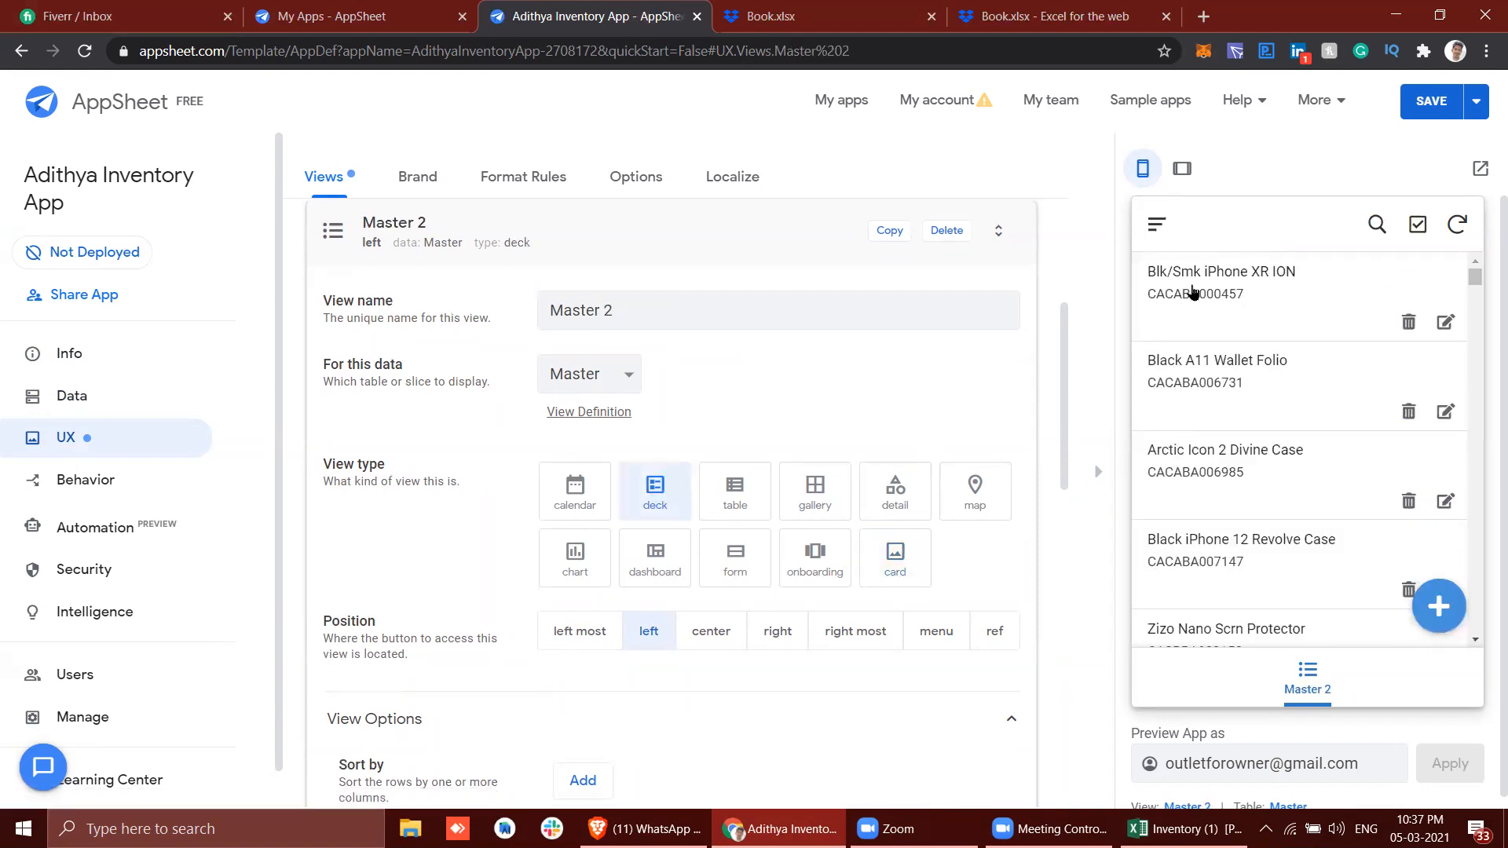
{"action": "left_click", "coordinate": [768, 476]}
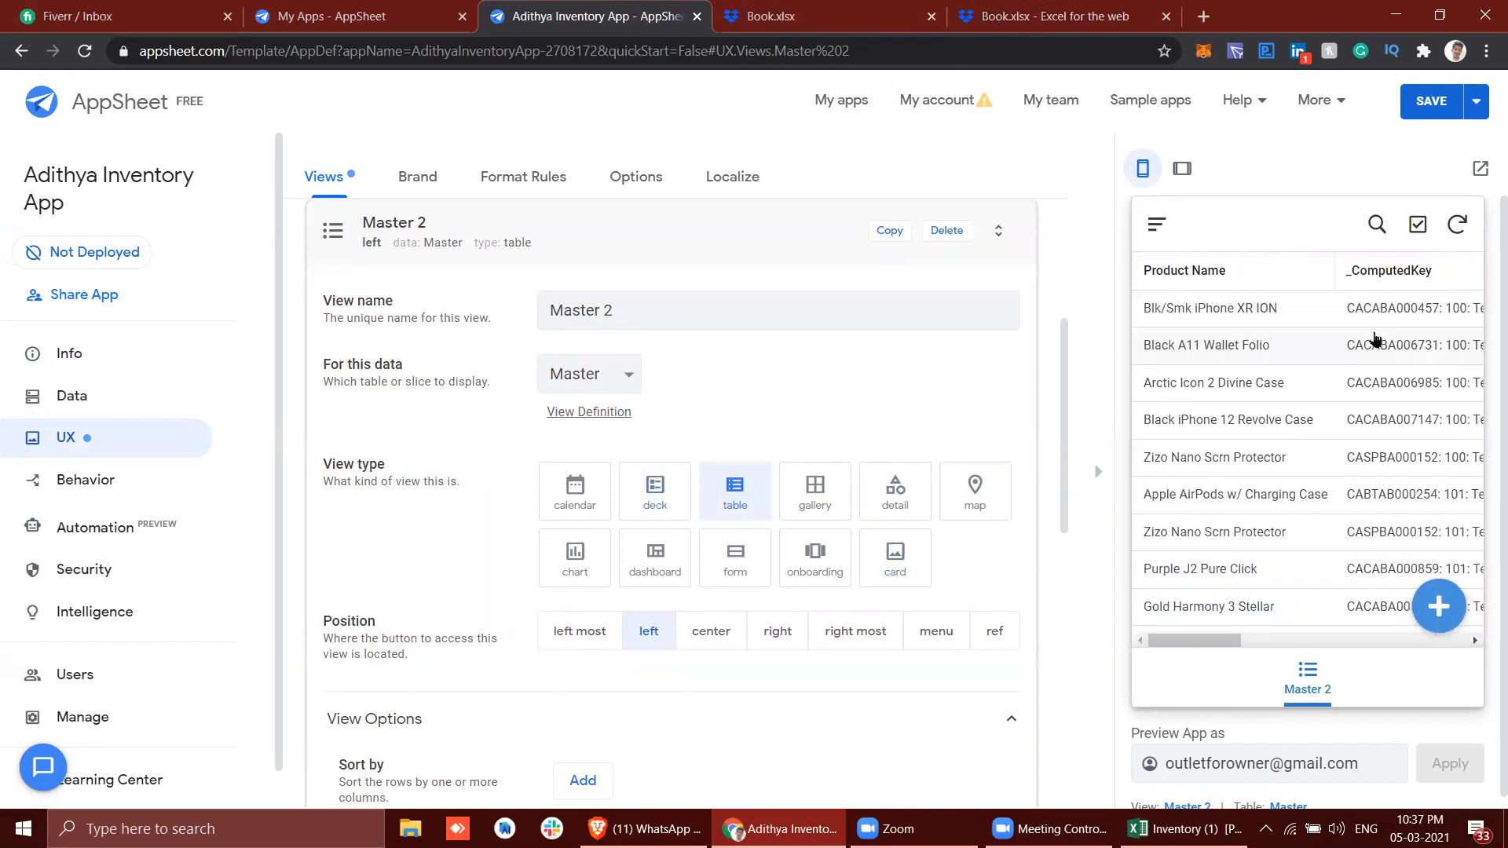
{"action": "left_click", "coordinate": [676, 486]}
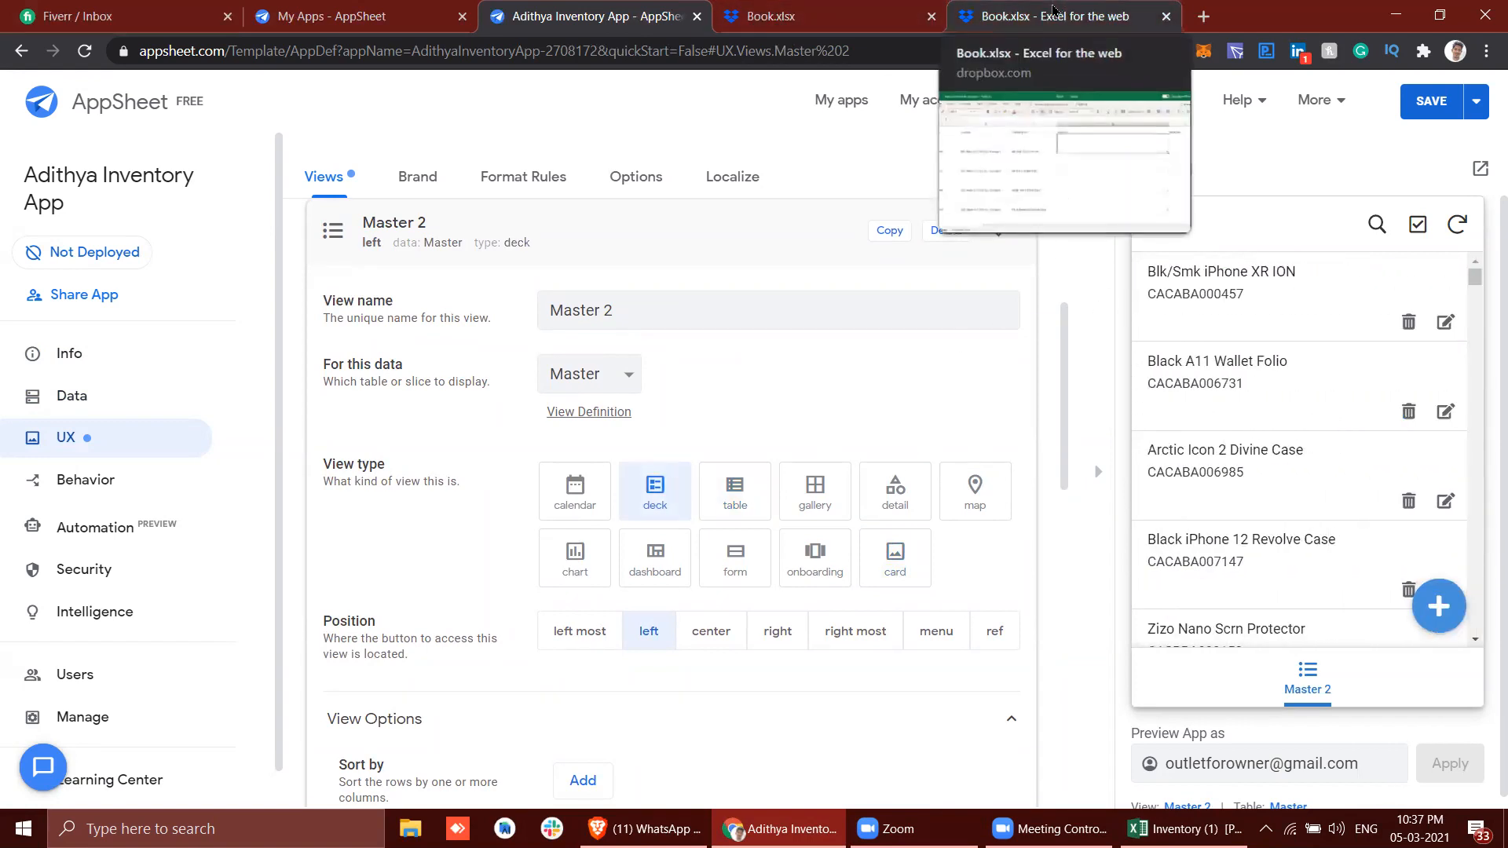
Switch to the Book workbook in Excel for the web, read the Master sheet's columns and return to the AppSheet editor.
{"action": "left_click", "coordinate": [1053, 13]}
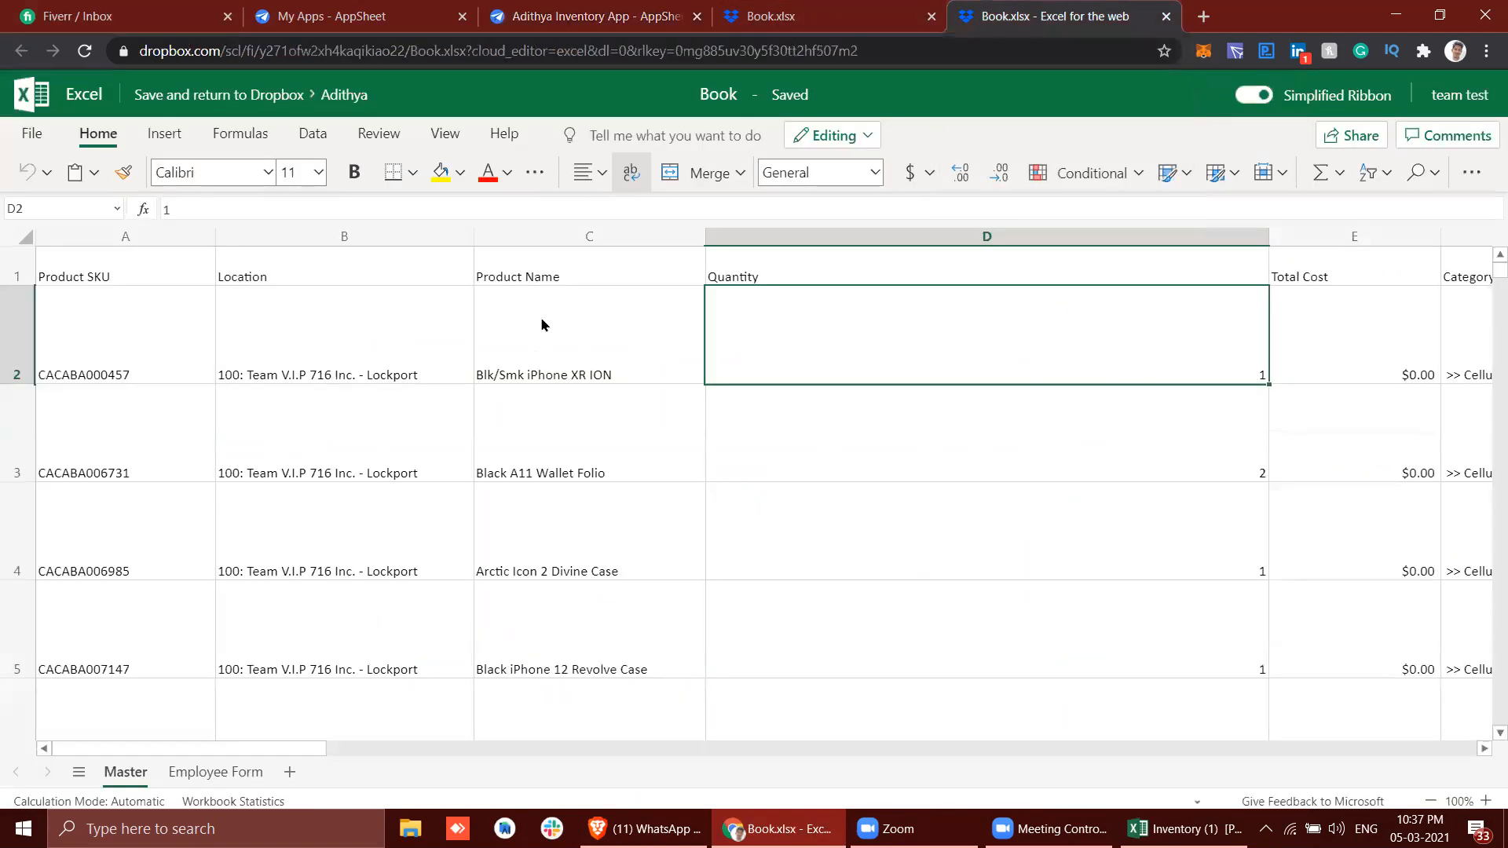
{"action": "scroll", "coordinate": [788, 386], "scroll_direction": "right", "scroll_amount": 2}
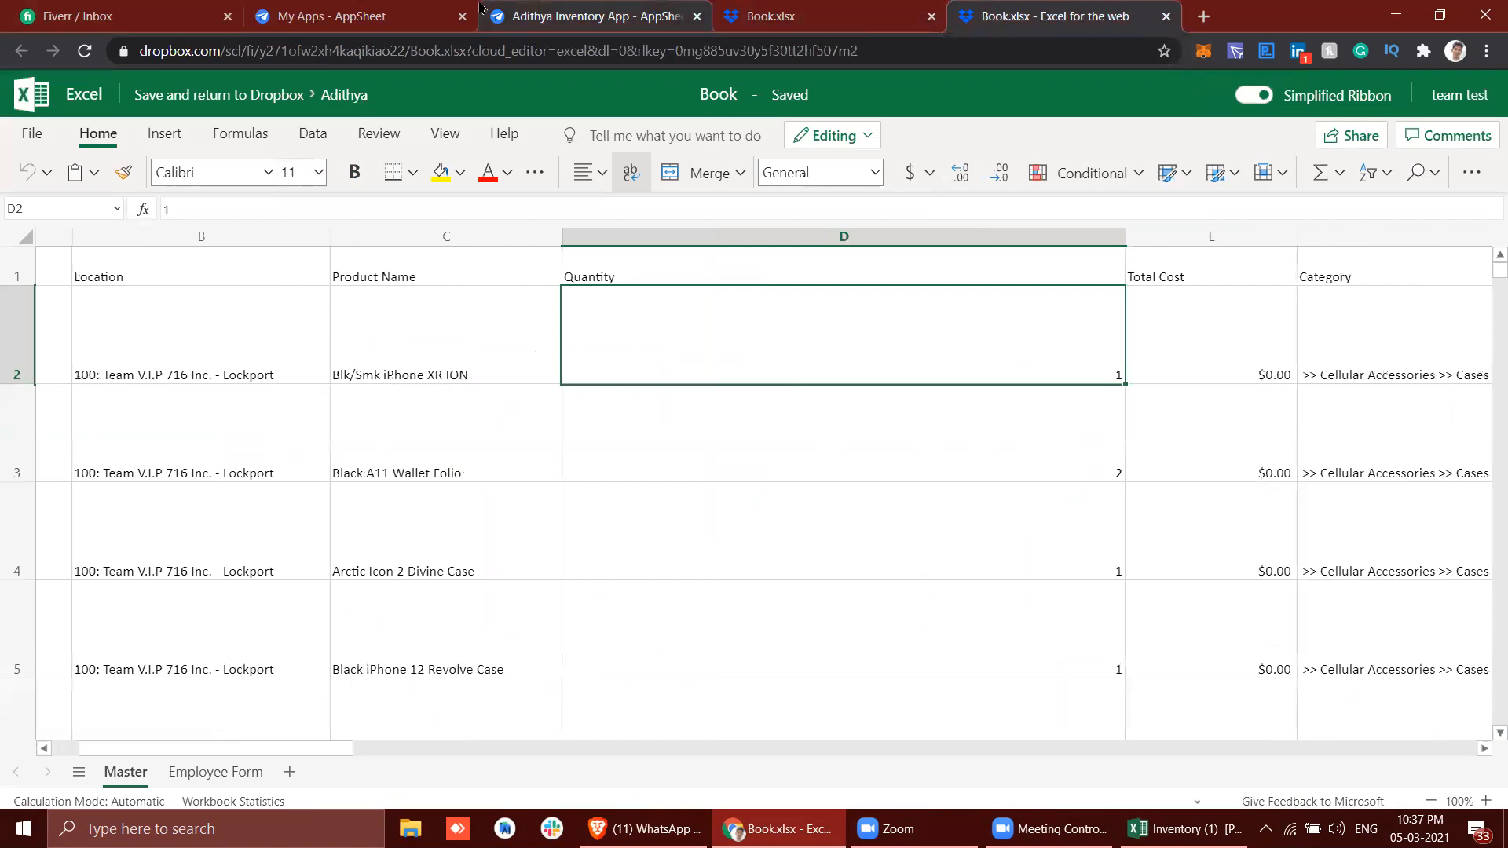
{"action": "left_click", "coordinate": [620, 13]}
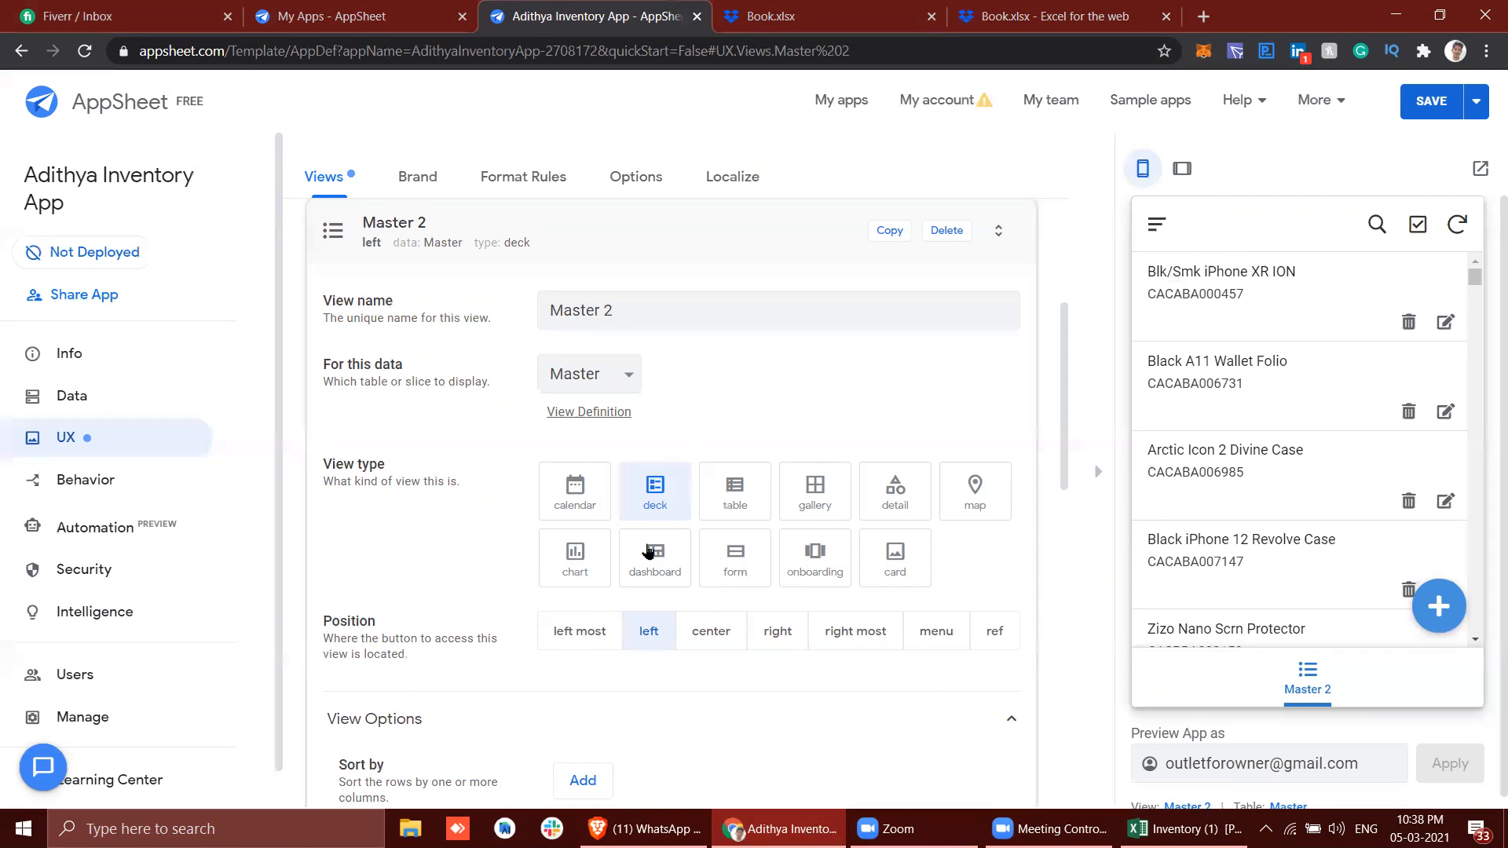
Try to rename the Master 2 deck view to Master and save the app.
{"action": "scroll", "coordinate": [647, 551], "scroll_direction": "down", "scroll_amount": 8}
{"action": "scroll", "coordinate": [648, 551], "scroll_direction": "up", "scroll_amount": 5}
{"action": "scroll", "coordinate": [647, 551], "scroll_direction": "up", "scroll_amount": 7}
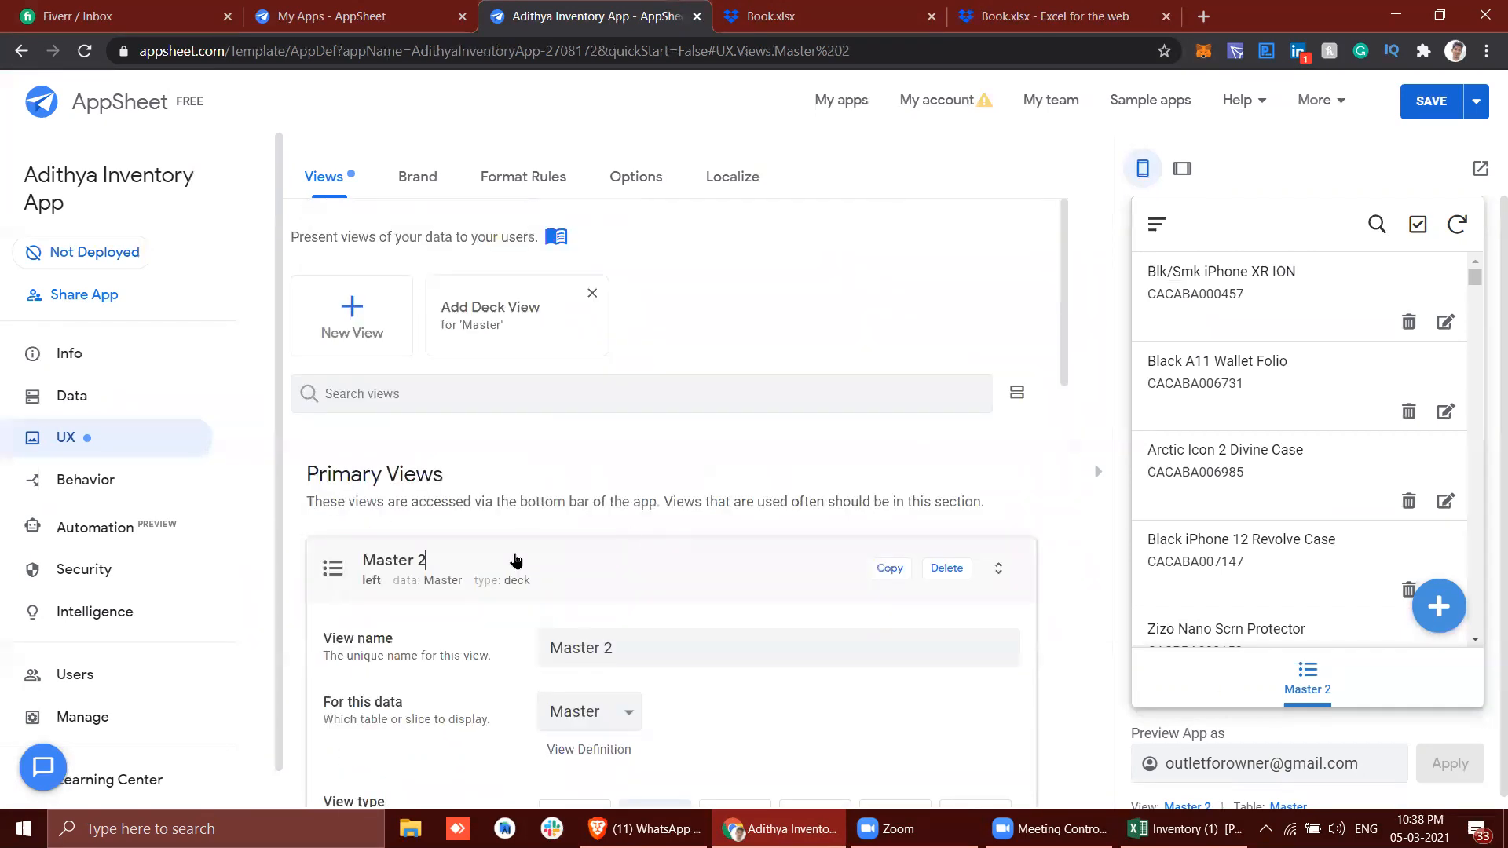
{"action": "left_click", "coordinate": [512, 562]}
{"action": "right_click", "coordinate": [514, 559]}
{"action": "left_click", "coordinate": [405, 603]}
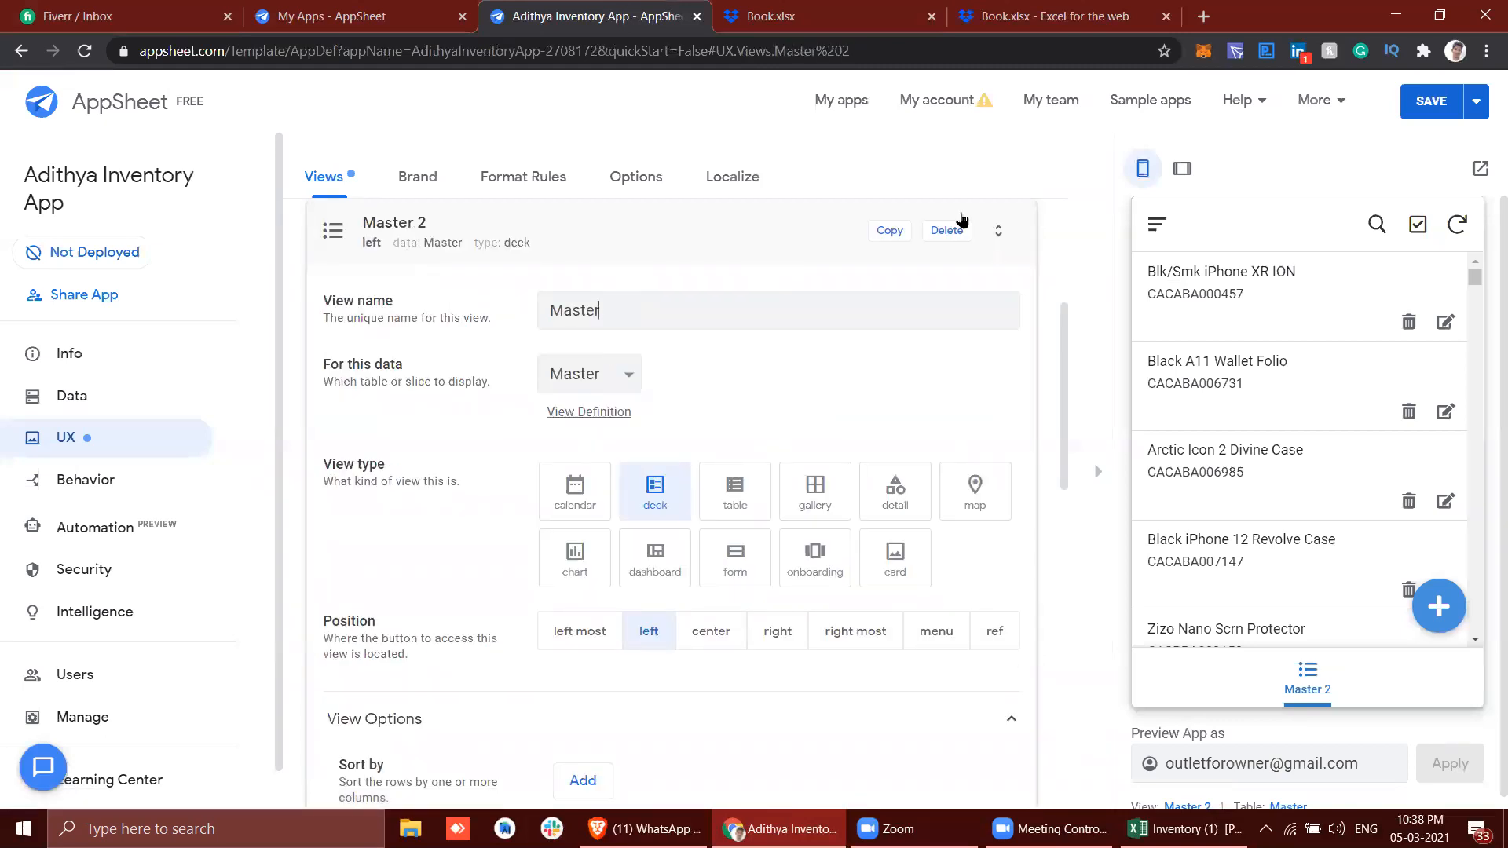
{"action": "left_click", "coordinate": [1402, 114]}
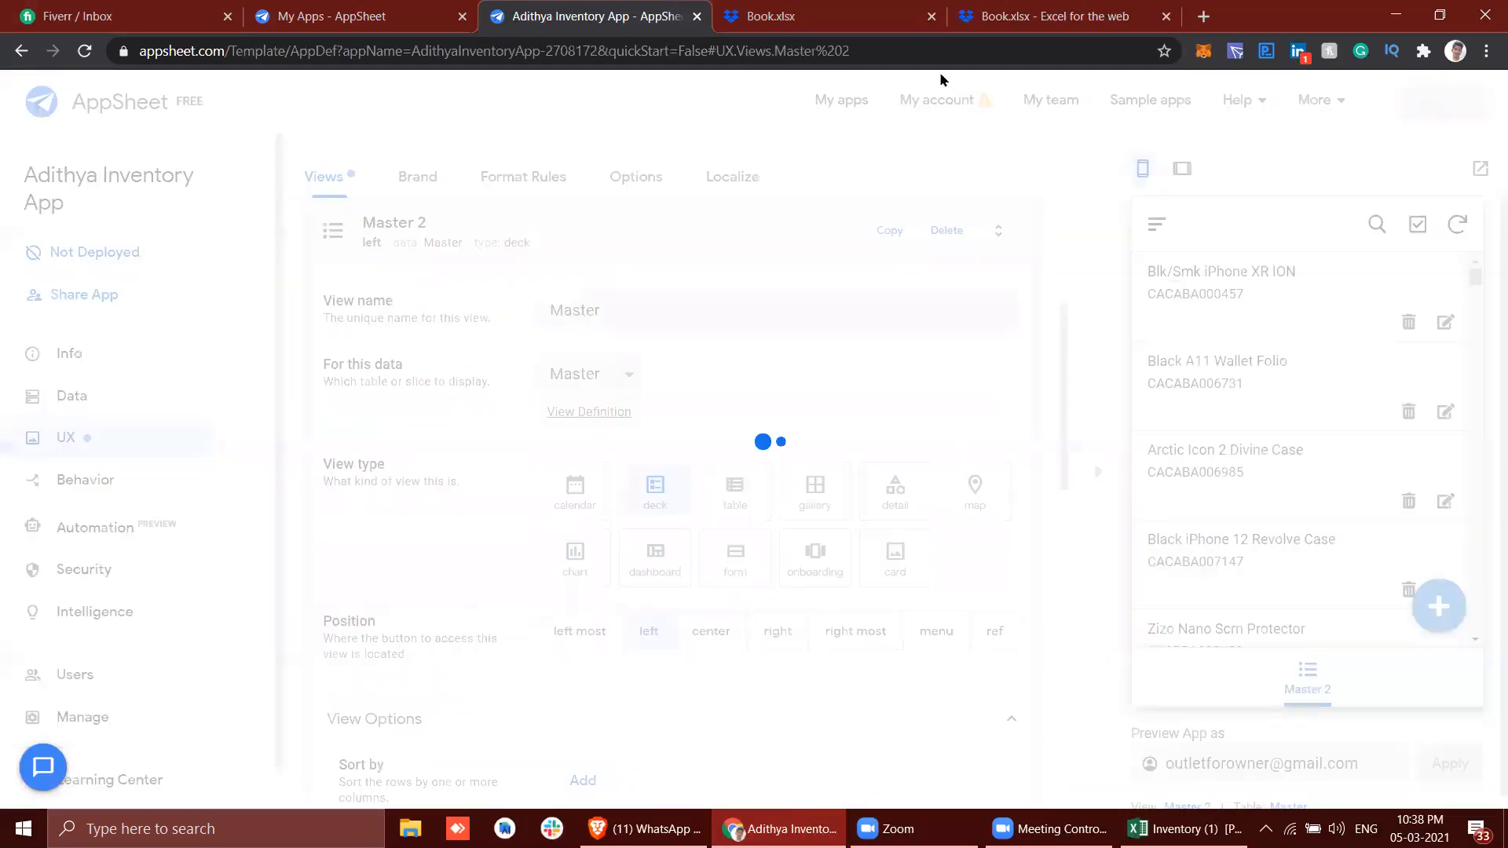
Read the client's requirements in the Fiverr conversation, return to the AppSheet editor and look through the deck view's options.
{"action": "left_click", "coordinate": [3, 9]}
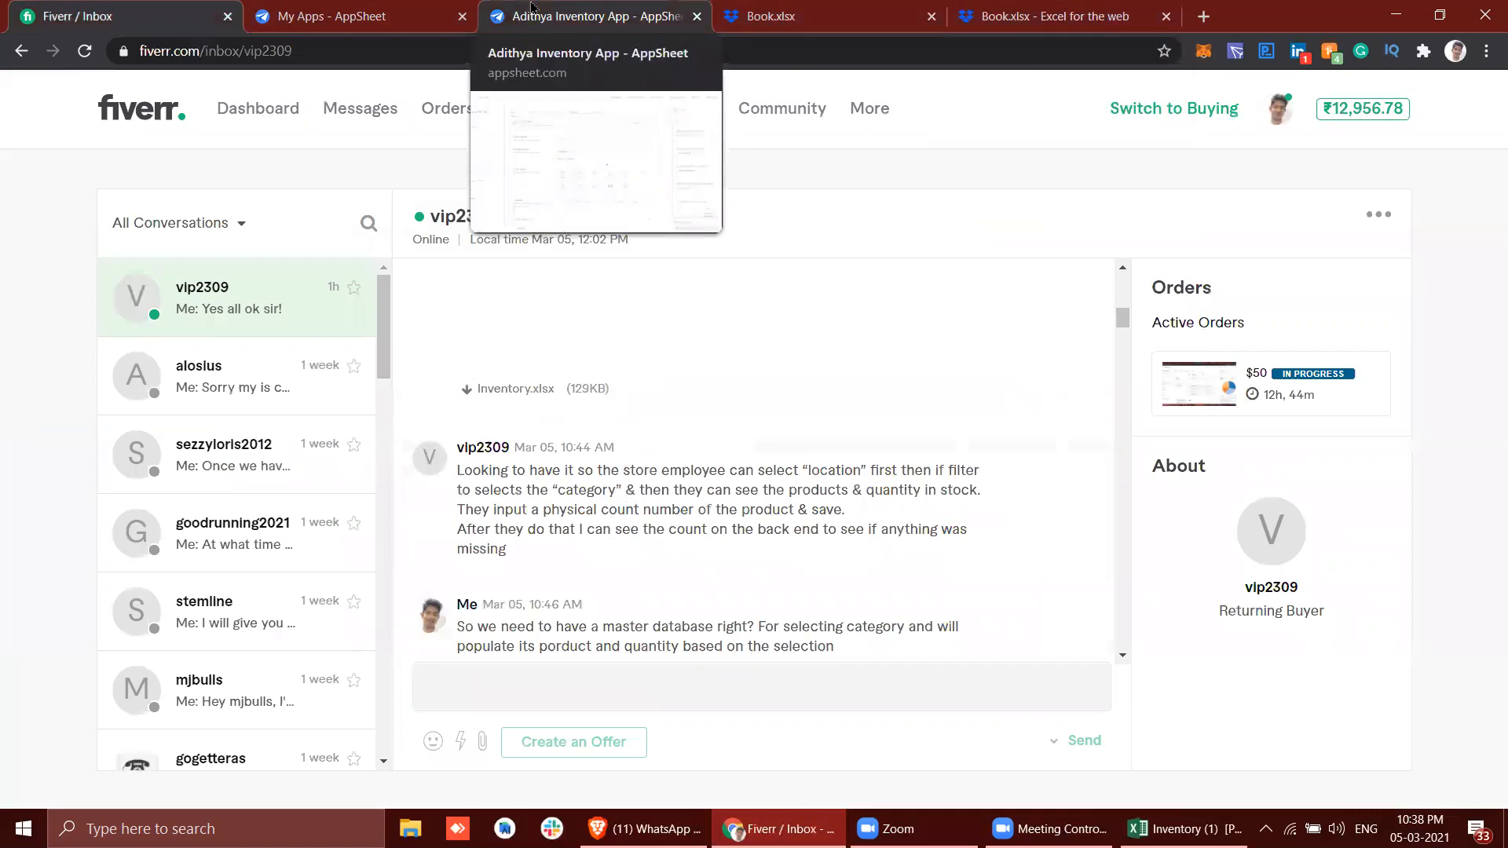
{"action": "left_click", "coordinate": [598, 11]}
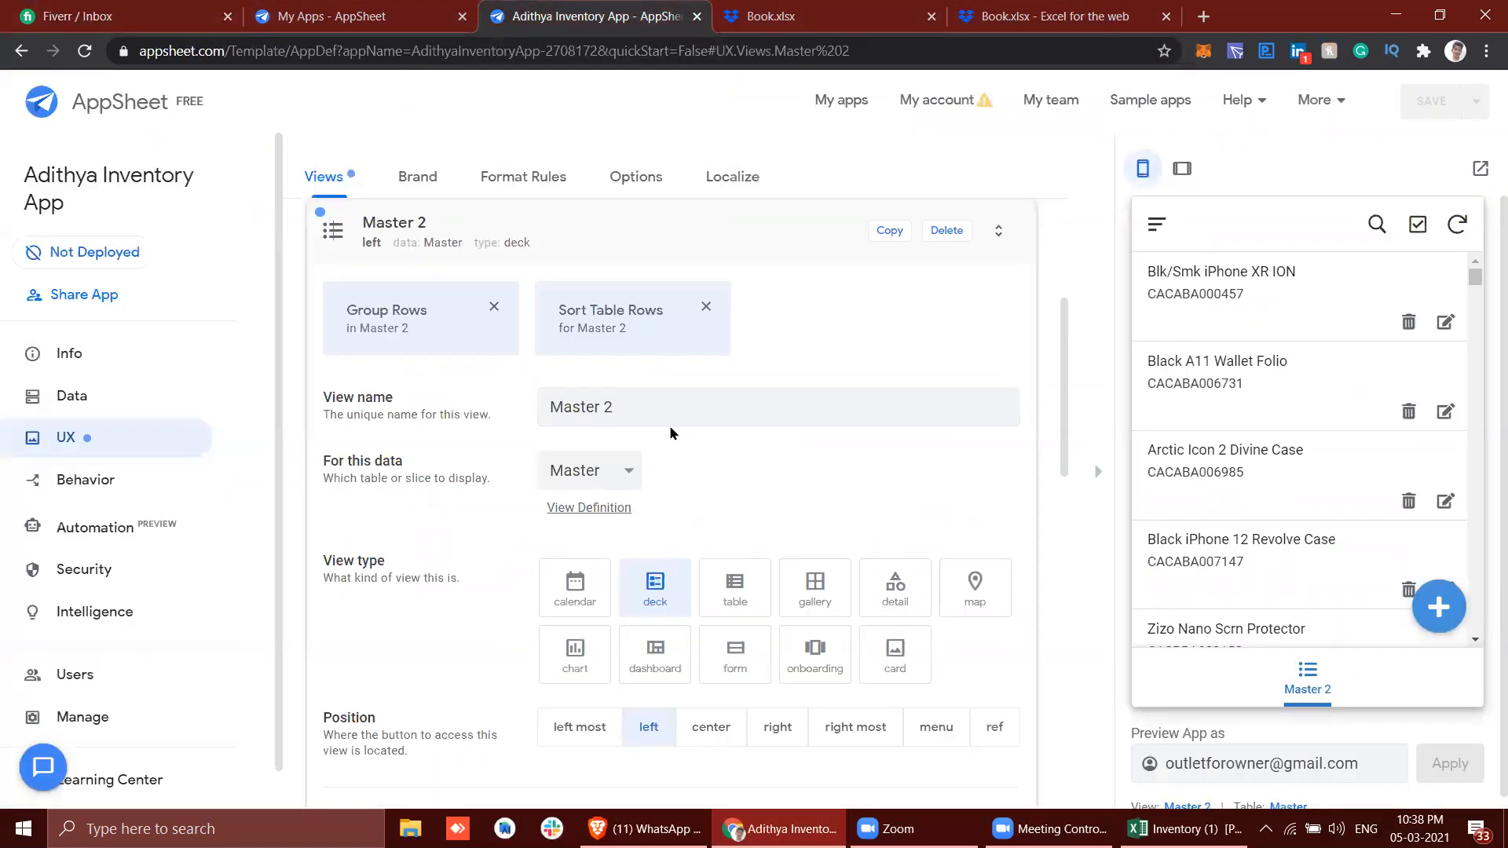
{"action": "scroll", "coordinate": [669, 425], "scroll_direction": "down", "scroll_amount": 15}
{"action": "scroll", "coordinate": [669, 426], "scroll_direction": "up", "scroll_amount": 4}
{"action": "scroll", "coordinate": [669, 425], "scroll_direction": "up", "scroll_amount": 10}
{"action": "scroll", "coordinate": [669, 426], "scroll_direction": "down", "scroll_amount": 15}
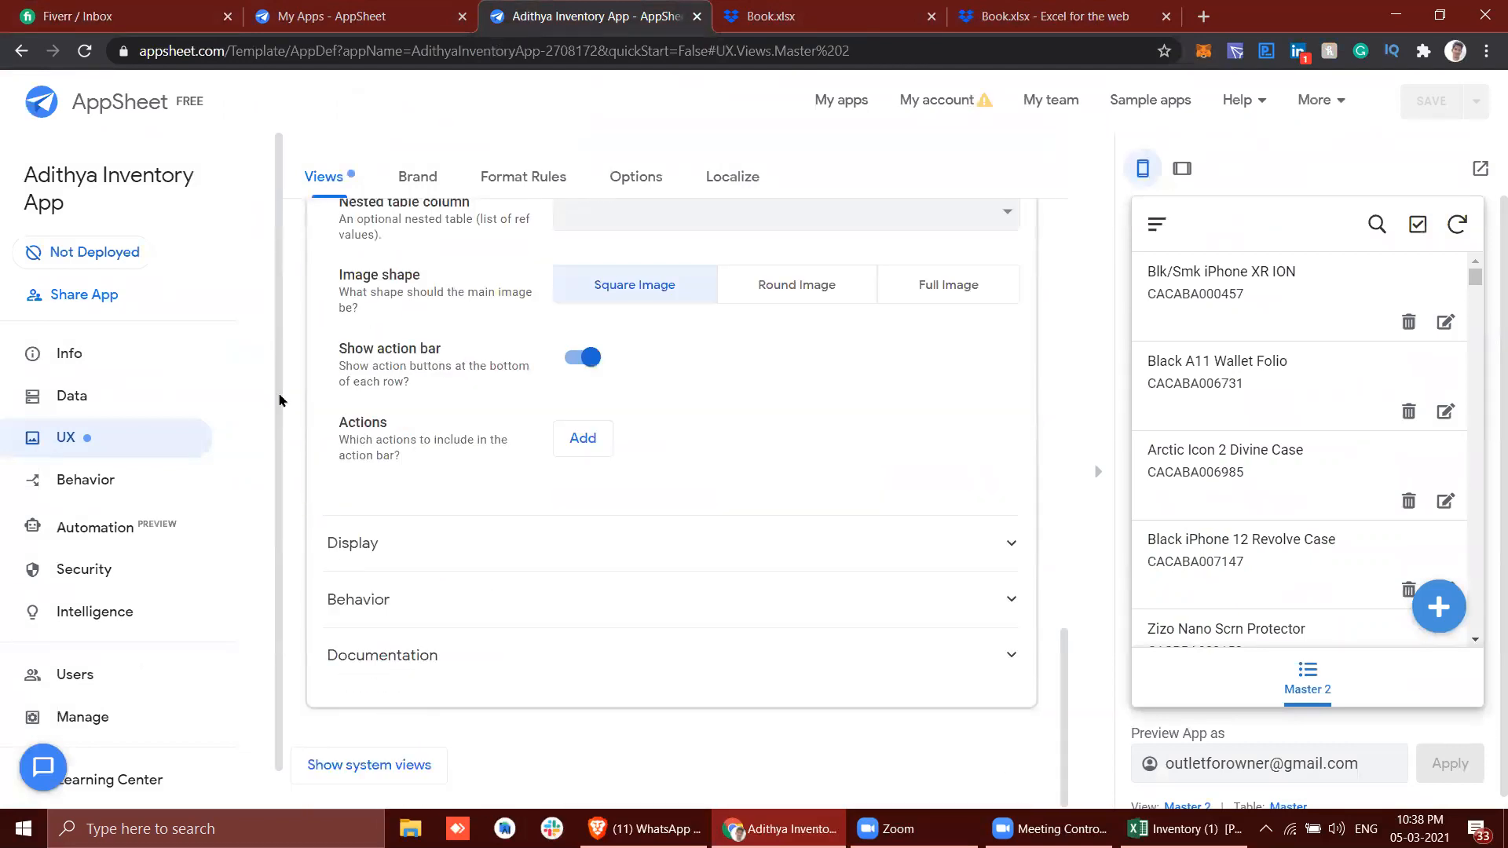
Switch to the Book workbook in Excel for the web and compare the Location column in the Master and Employee Form sheets.
{"action": "left_click", "coordinate": [1053, 16]}
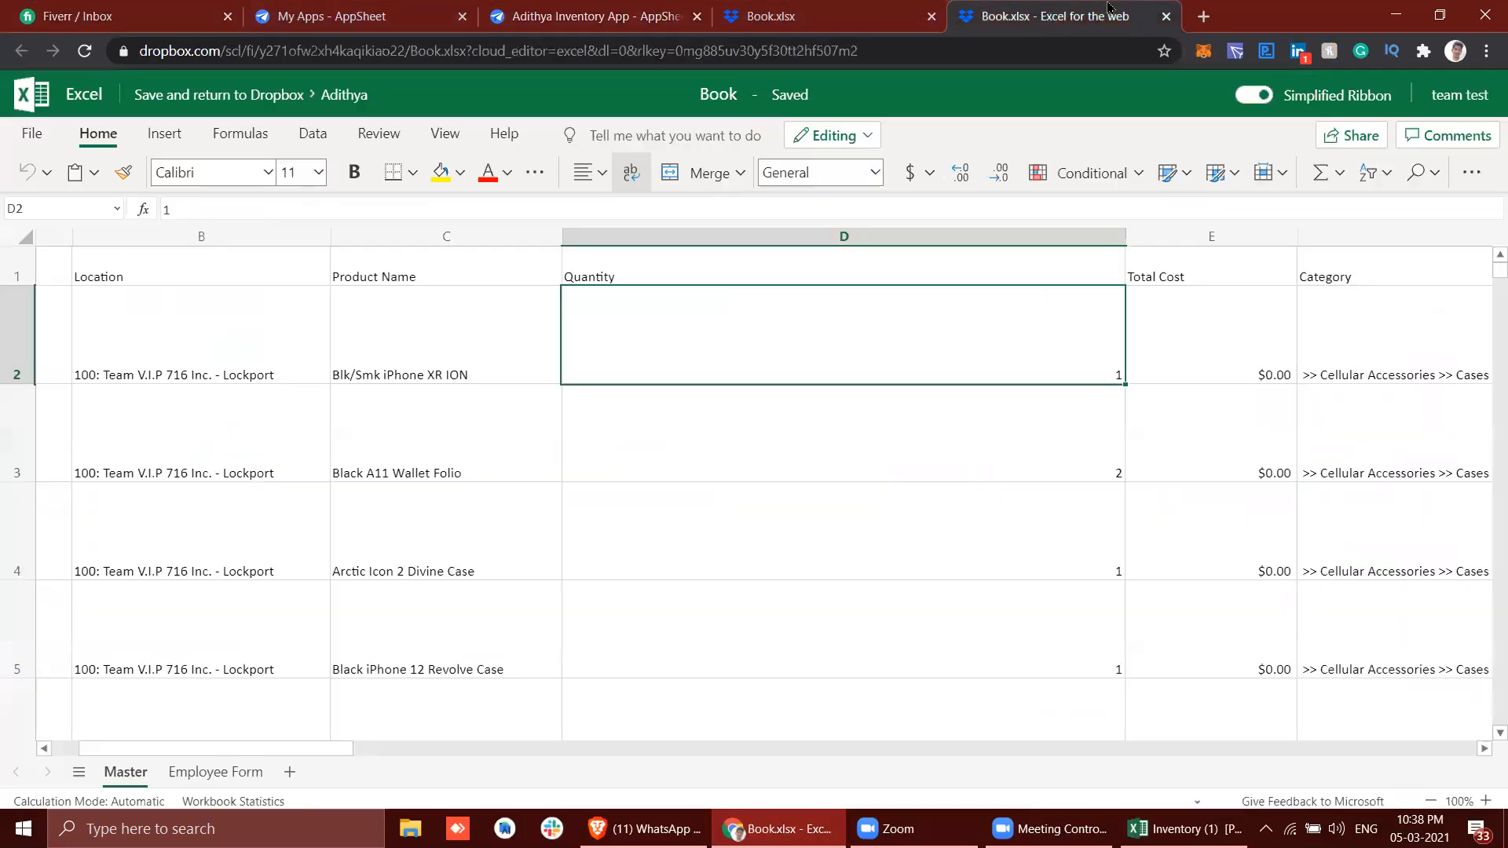
{"action": "left_click", "coordinate": [205, 776]}
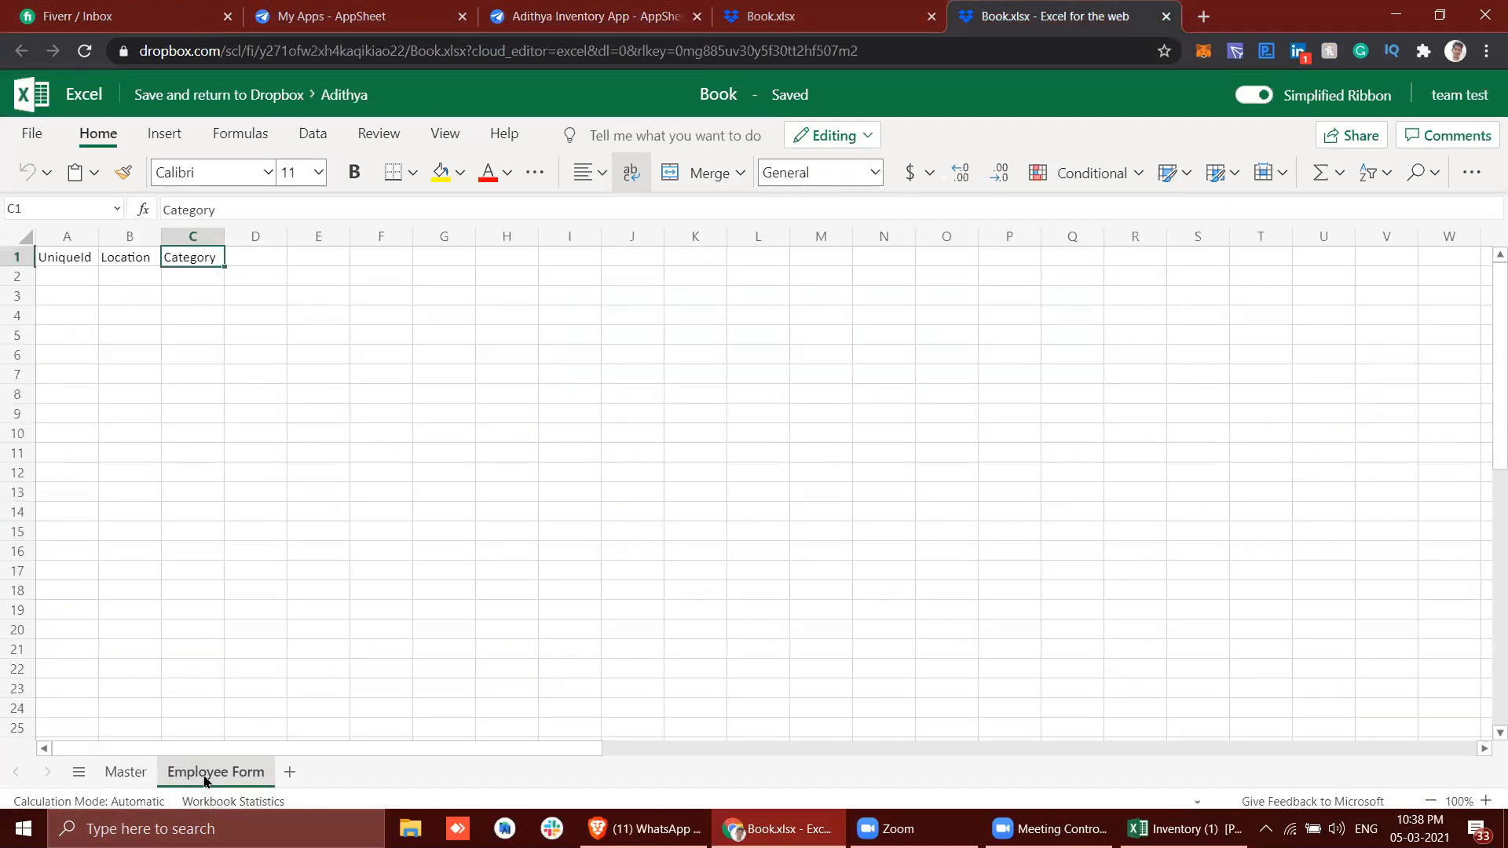
{"action": "left_click", "coordinate": [124, 772]}
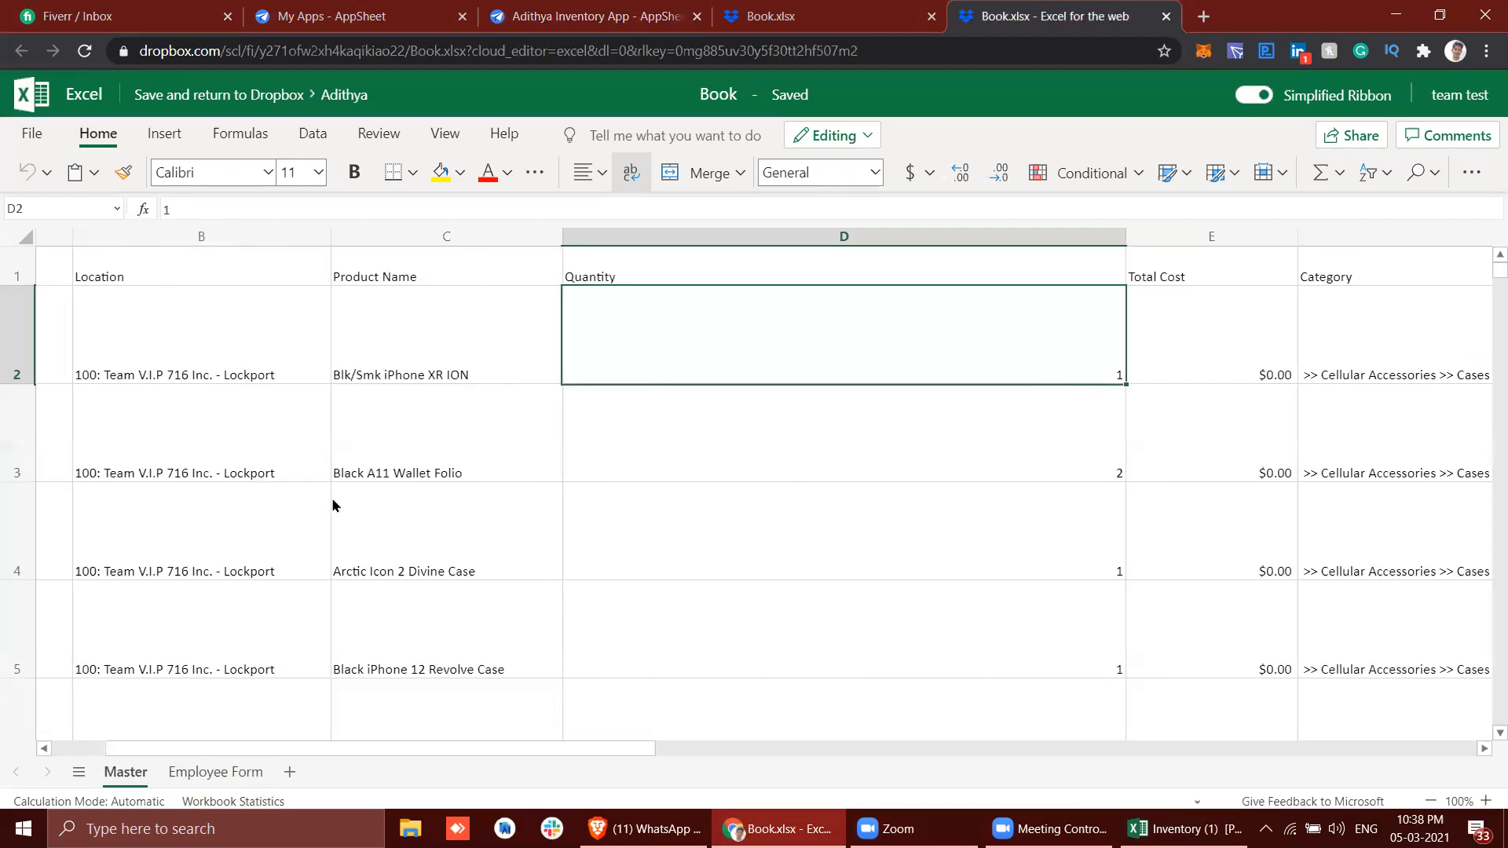
{"action": "scroll", "coordinate": [333, 505], "scroll_direction": "left", "scroll_amount": 3}
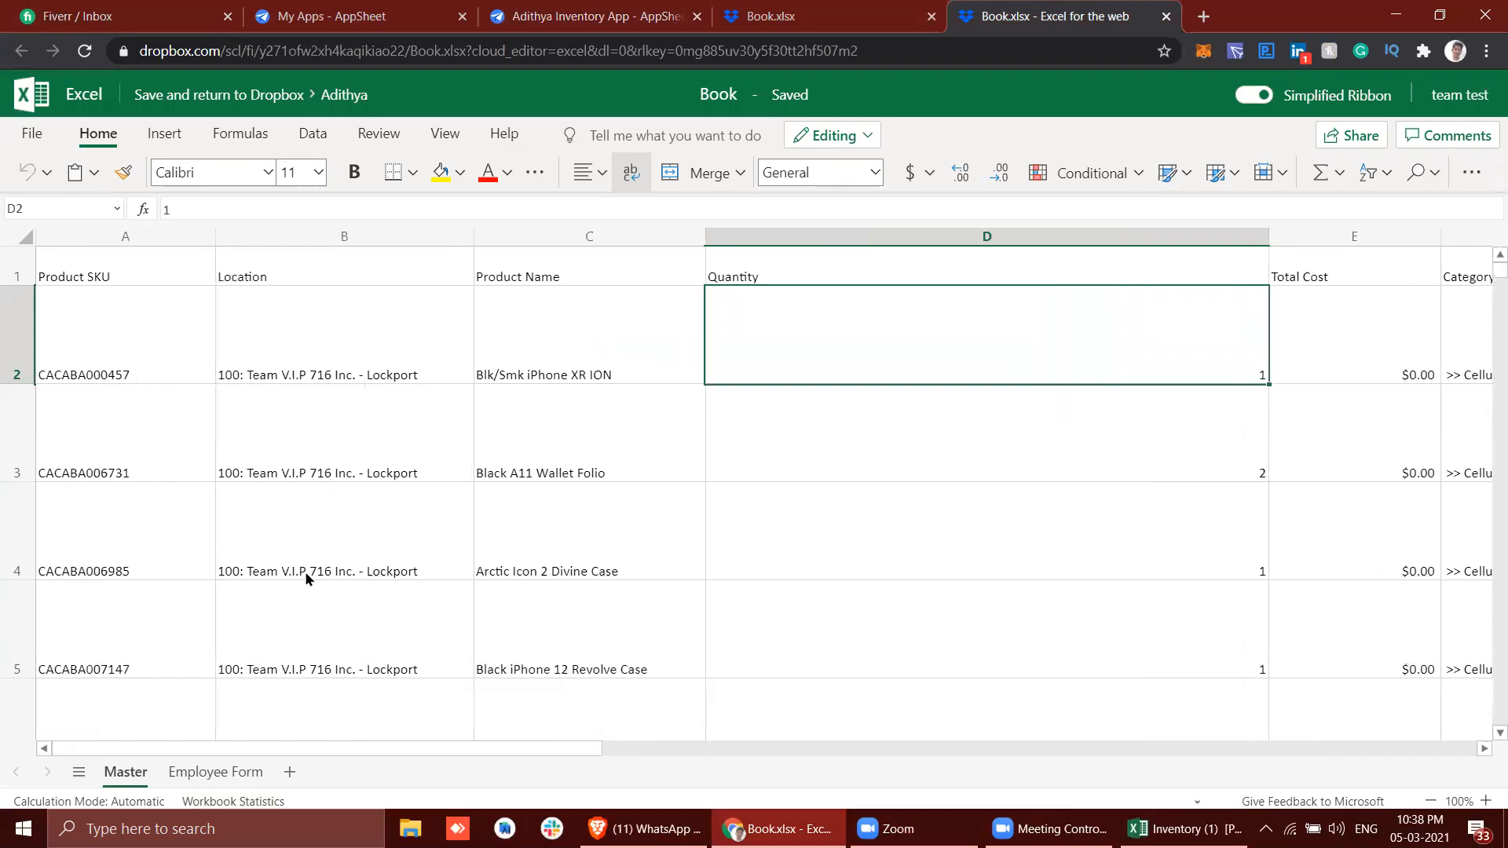
{"action": "left_click", "coordinate": [274, 289]}
{"action": "left_click", "coordinate": [240, 270]}
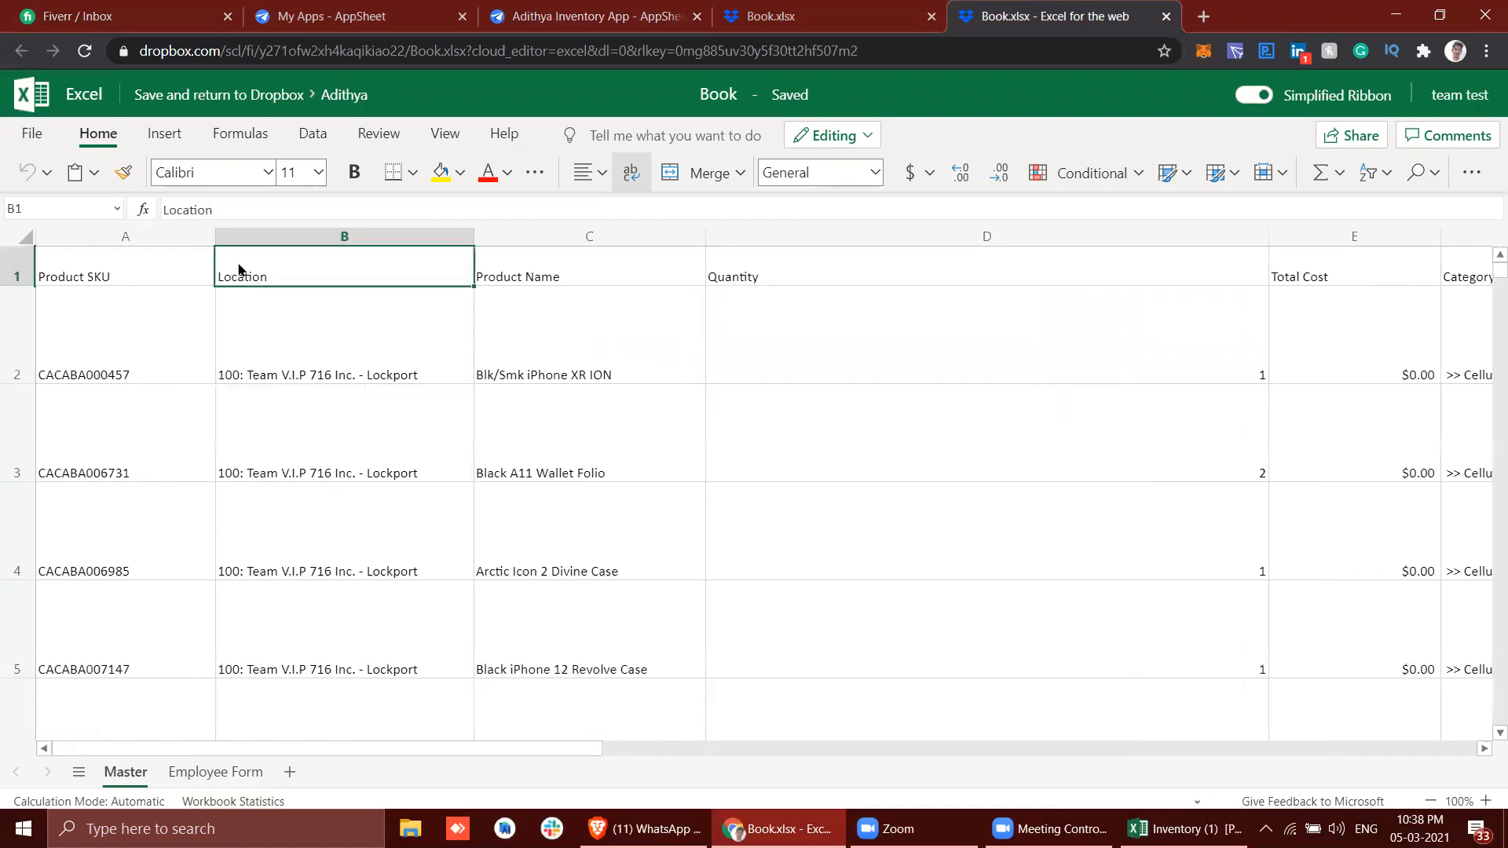
{"action": "left_click", "coordinate": [218, 773]}
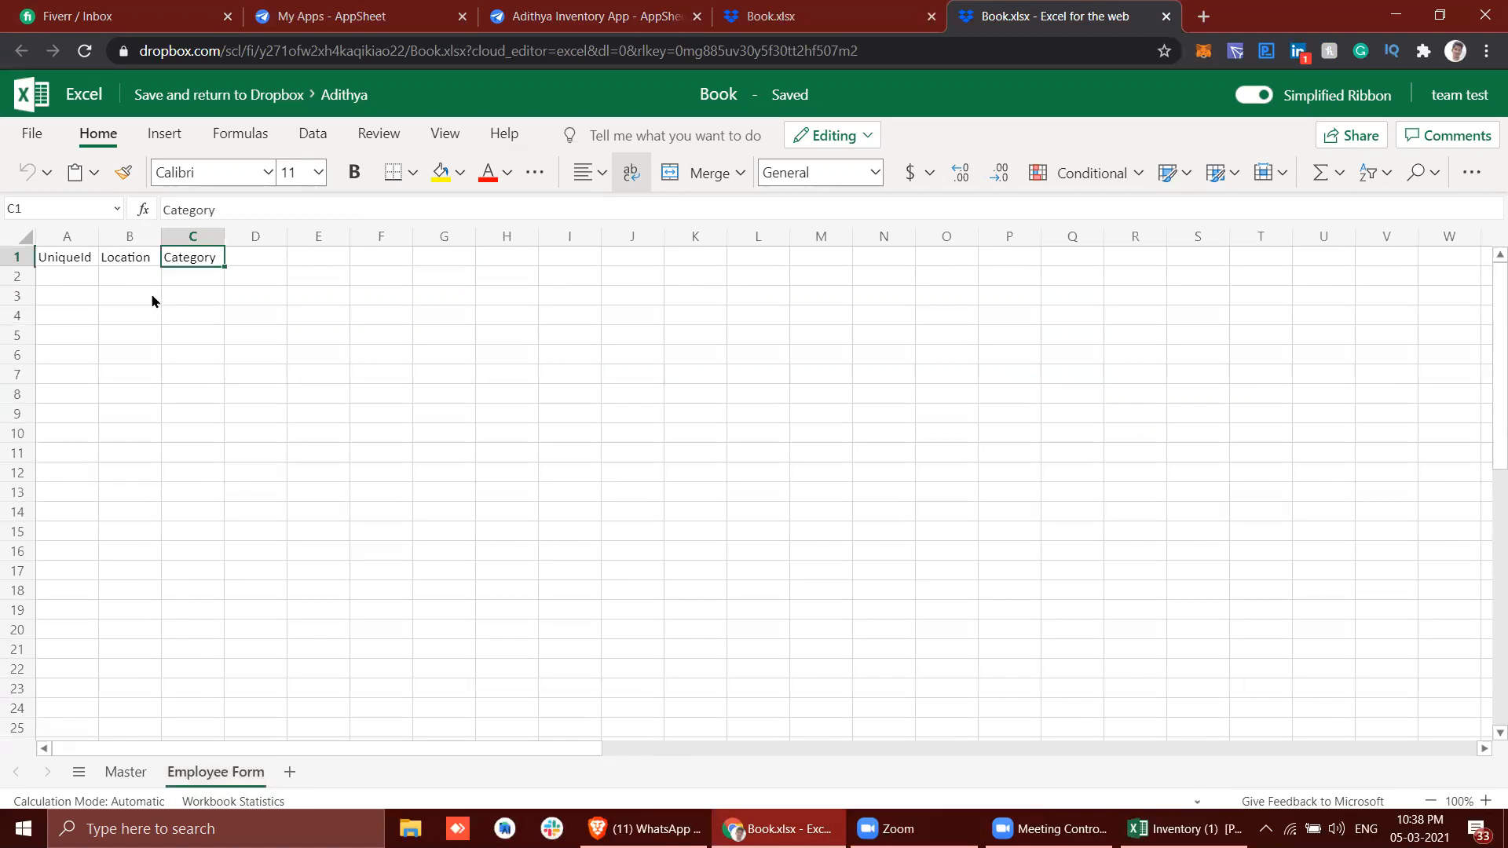
Copy the Quantity header from the Master sheet into cell D1 of the Employee Form sheet.
{"action": "left_click", "coordinate": [126, 772]}
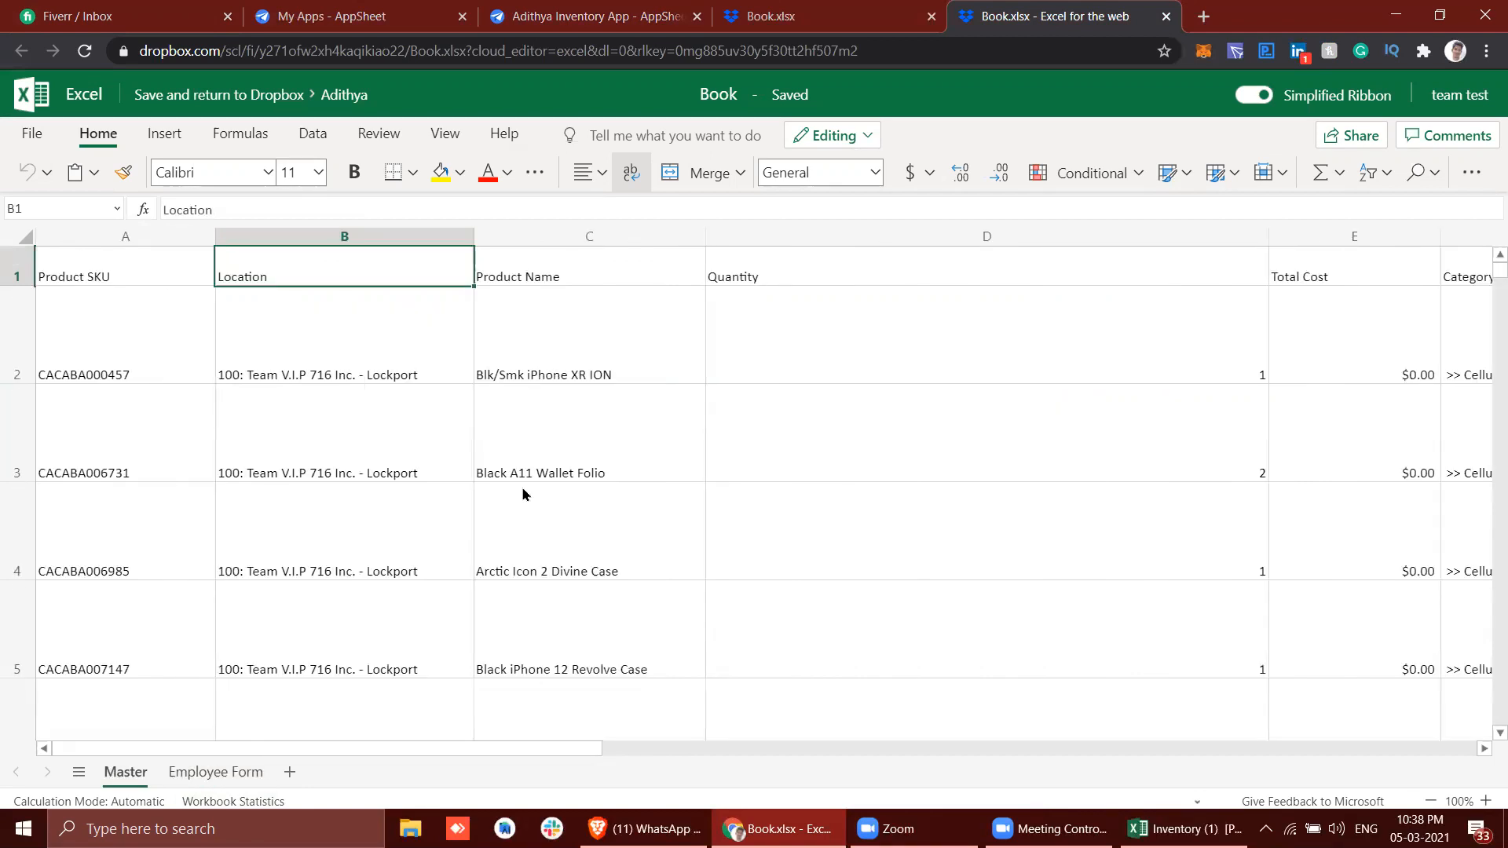
{"action": "scroll", "coordinate": [561, 469], "scroll_direction": "right", "scroll_amount": 10}
{"action": "scroll", "coordinate": [560, 470], "scroll_direction": "left", "scroll_amount": 3}
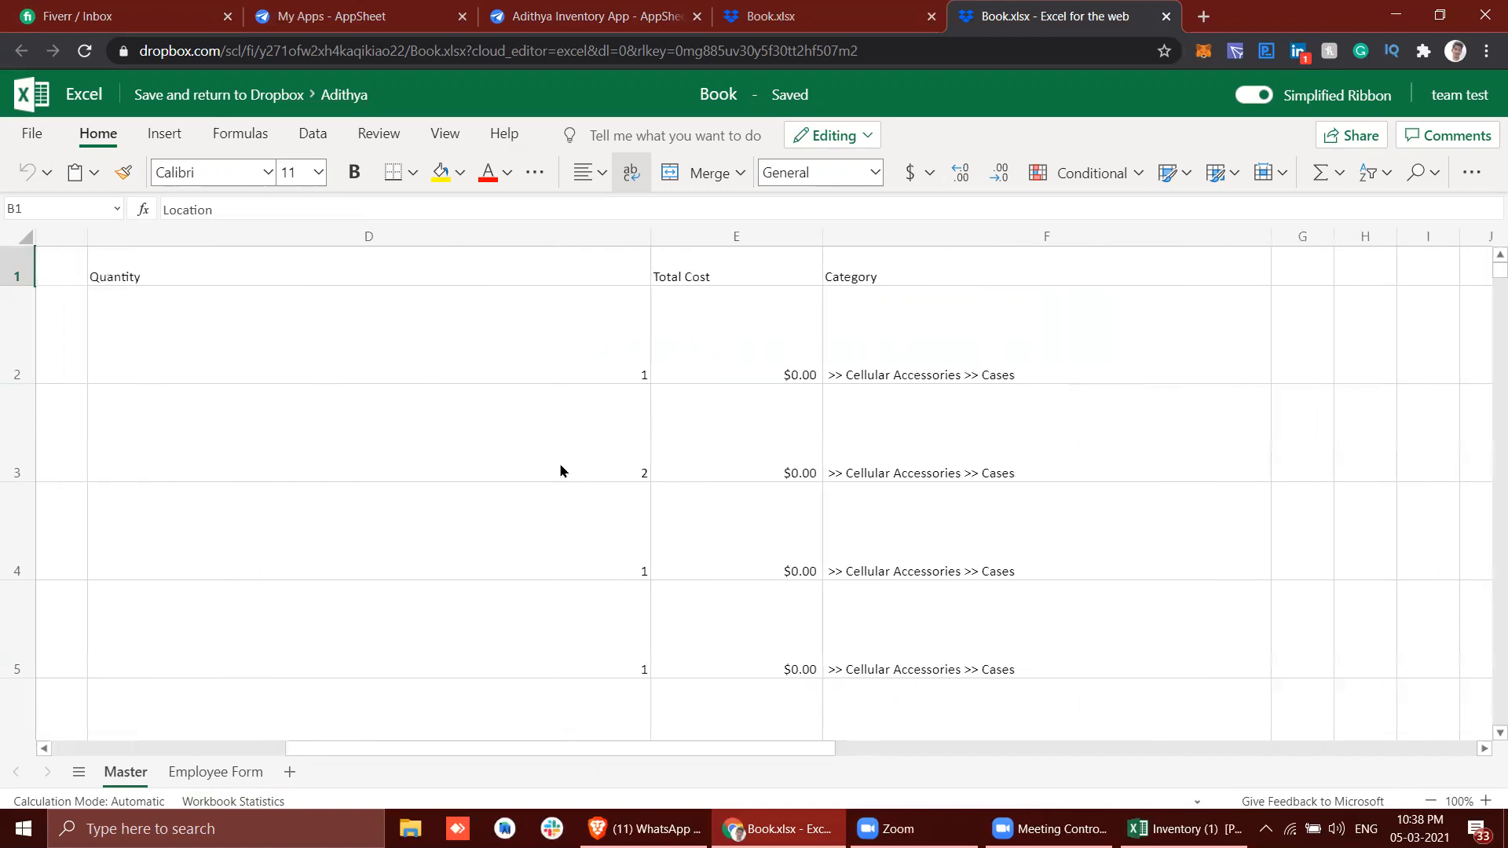
{"action": "left_click", "coordinate": [401, 285]}
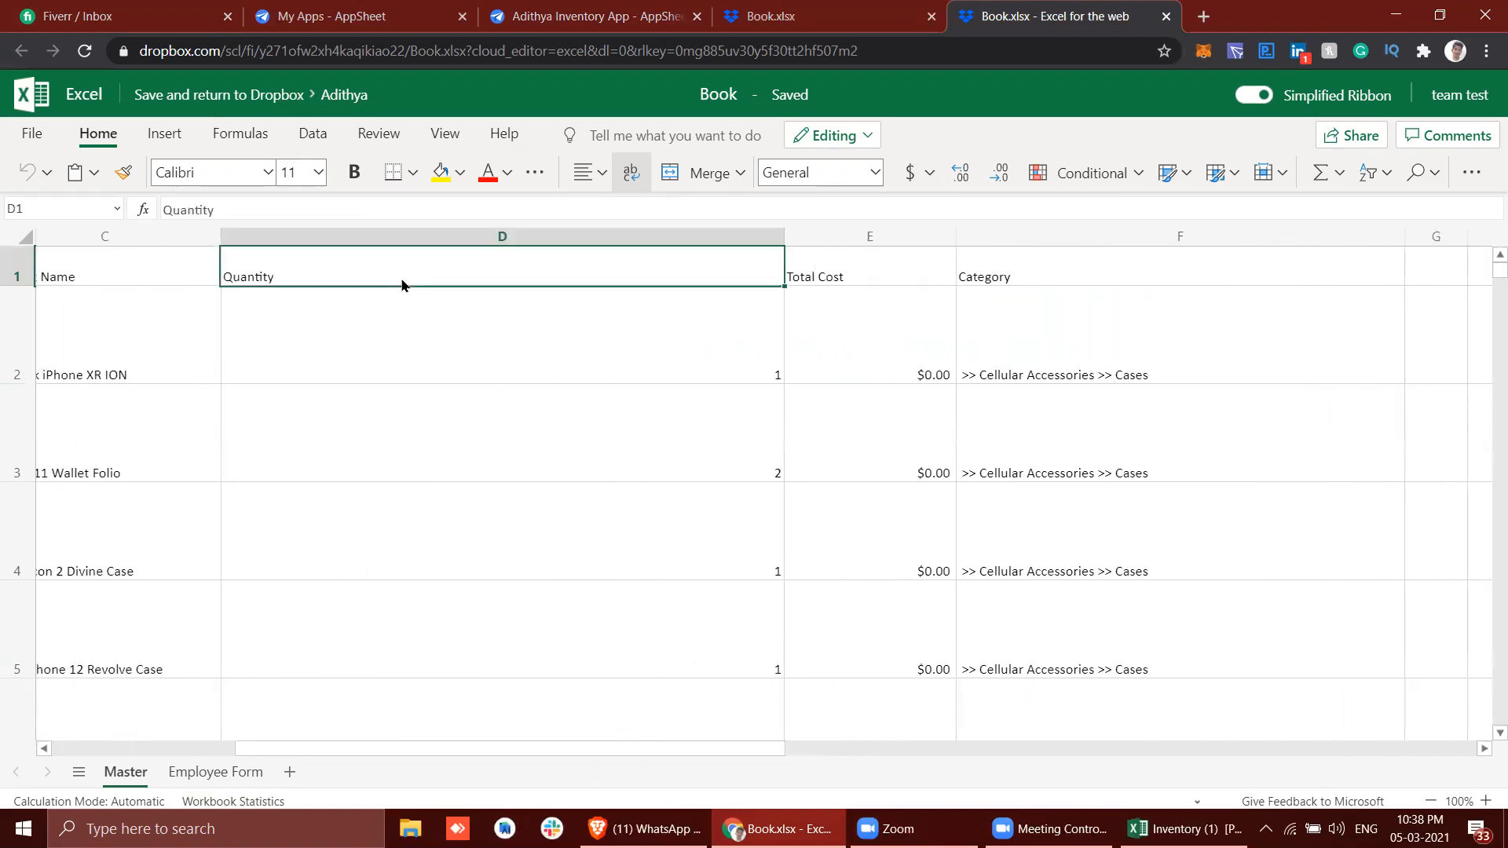
{"action": "left_click", "coordinate": [217, 772]}
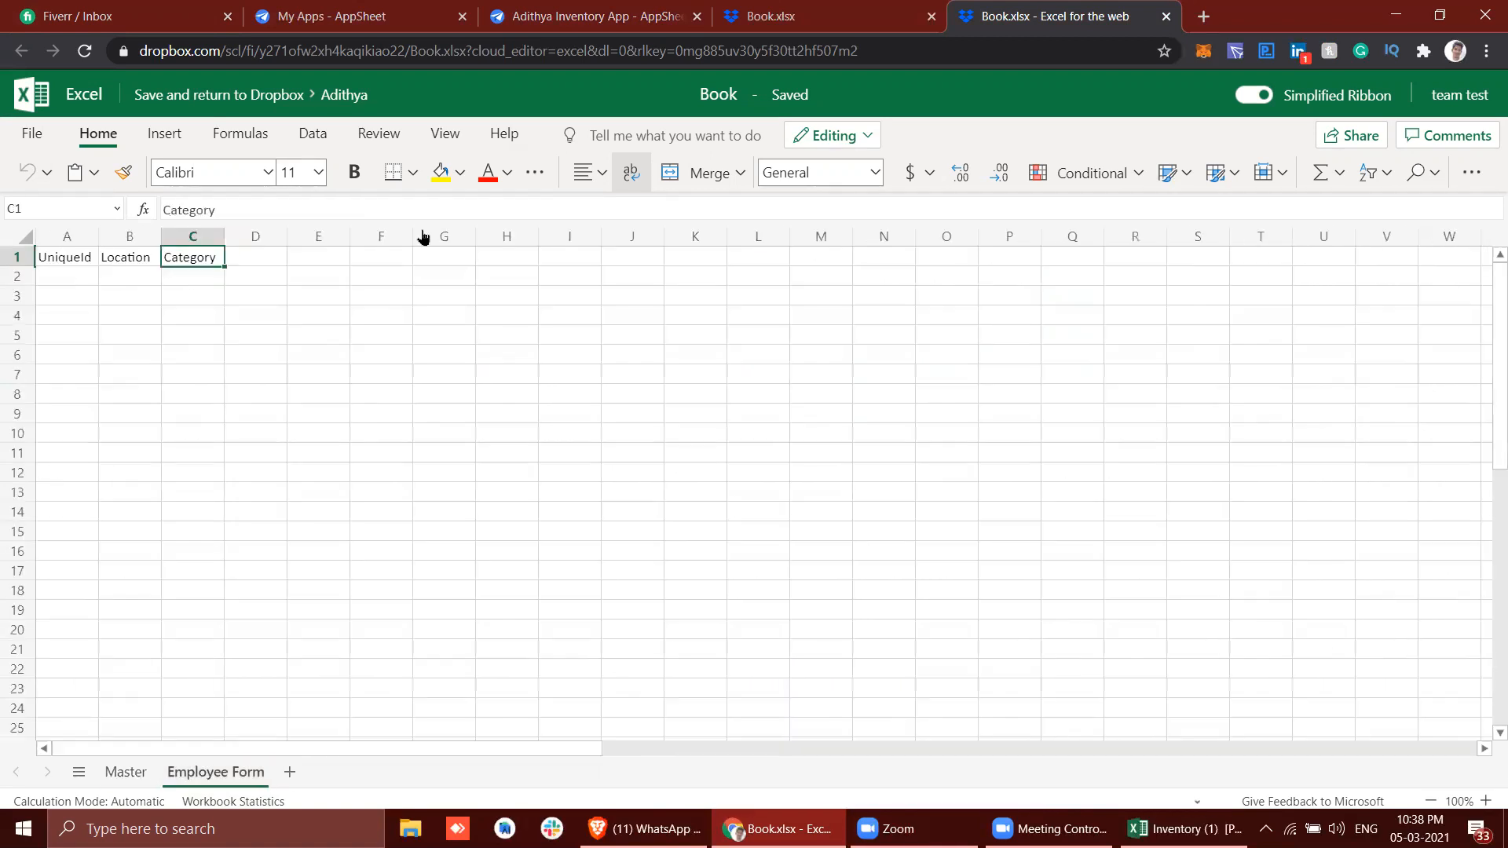
{"action": "left_click", "coordinate": [276, 257]}
{"action": "type", "text": "Quantity"}
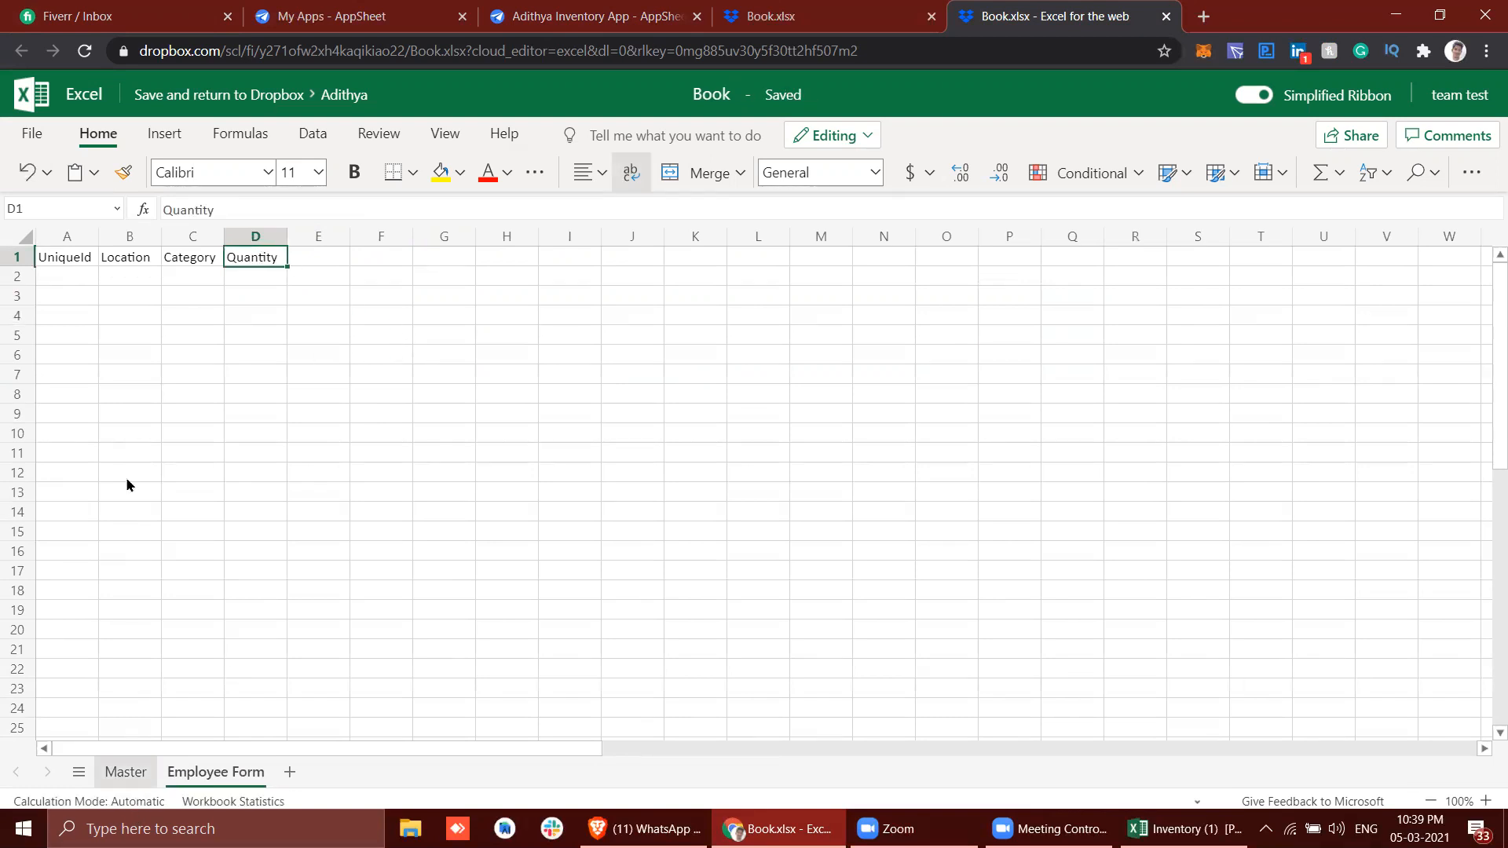
Examine the UniqueId column of the Employee Form sheet and the Product SKU column of the Master sheet.
{"action": "left_click", "coordinate": [76, 266]}
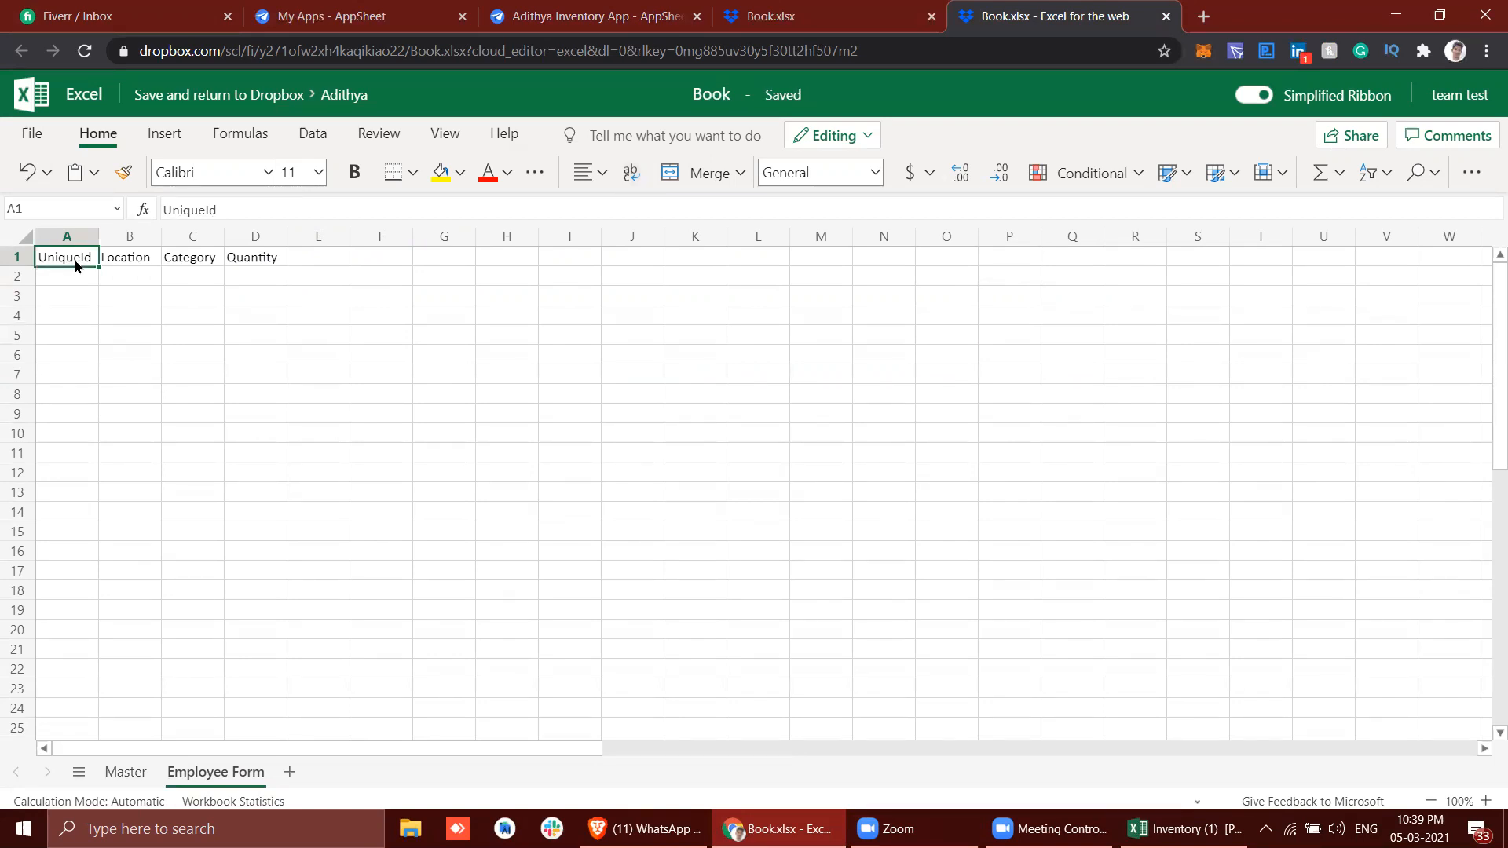
{"action": "left_click", "coordinate": [67, 279]}
{"action": "left_click", "coordinate": [67, 299]}
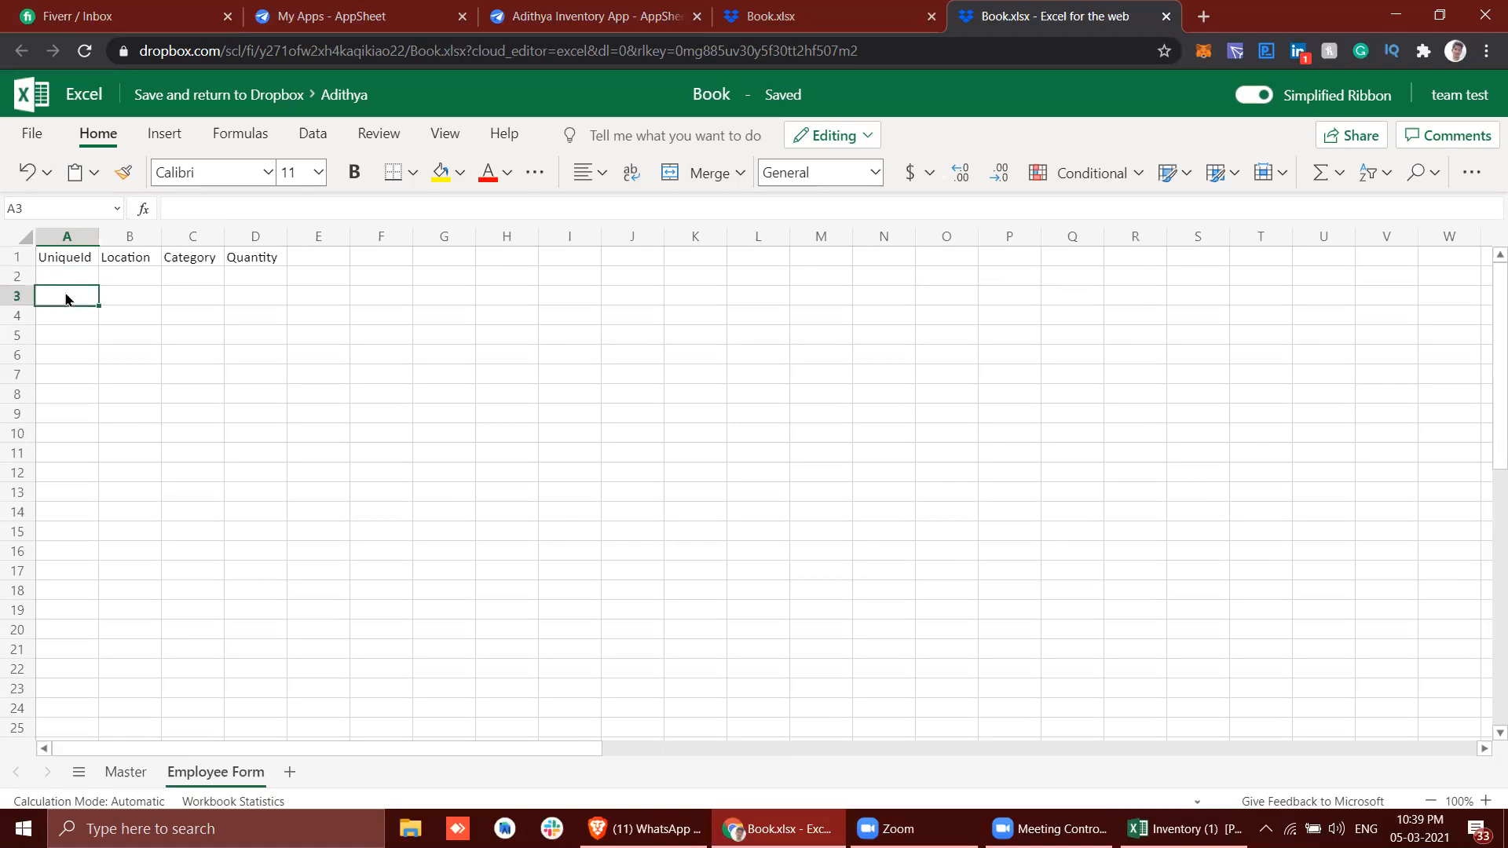
{"action": "left_click", "coordinate": [67, 322]}
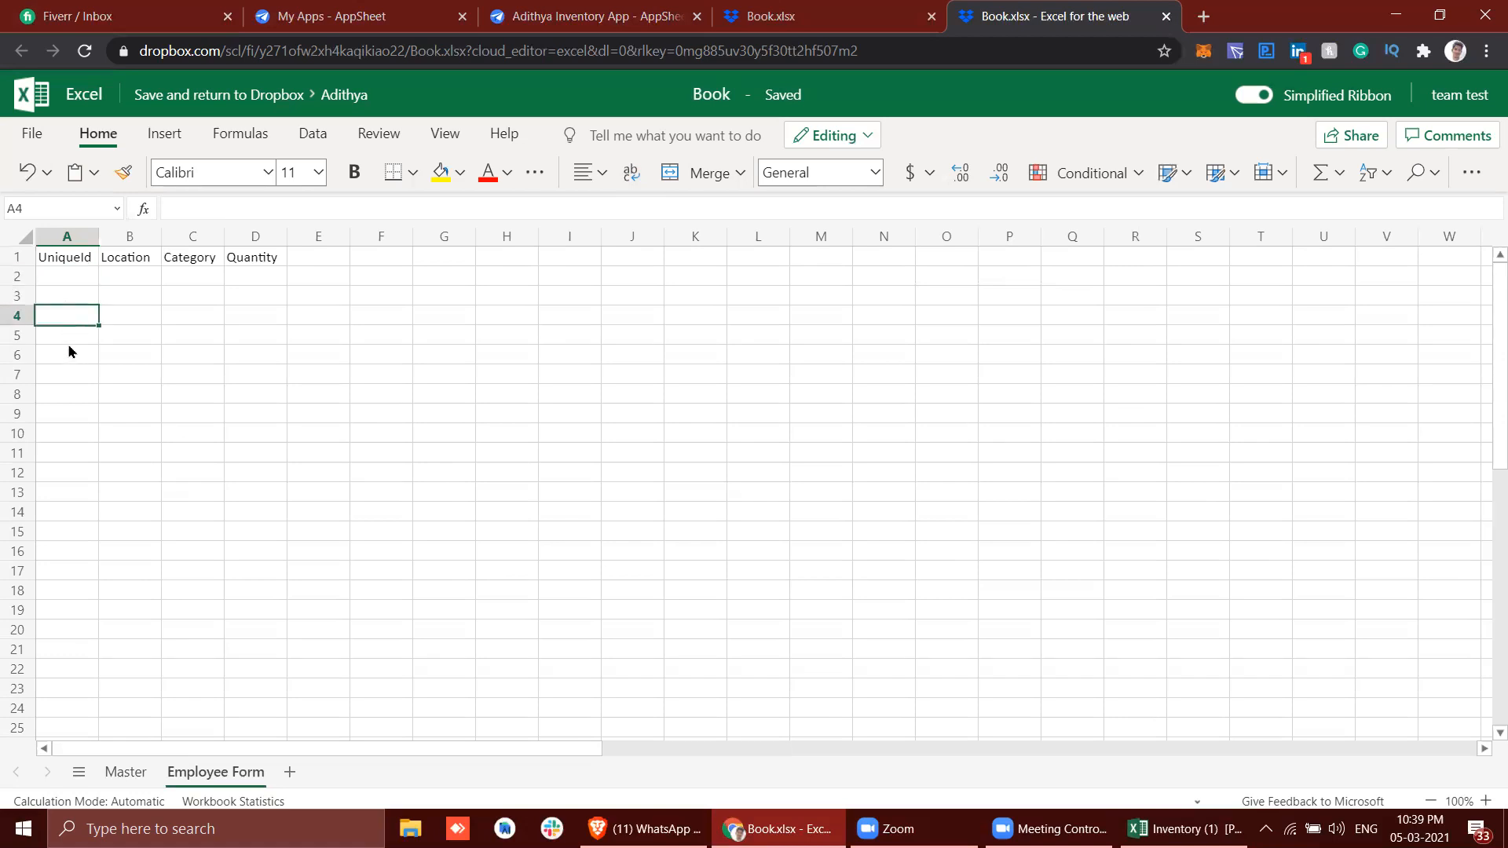
{"action": "left_click", "coordinate": [67, 338]}
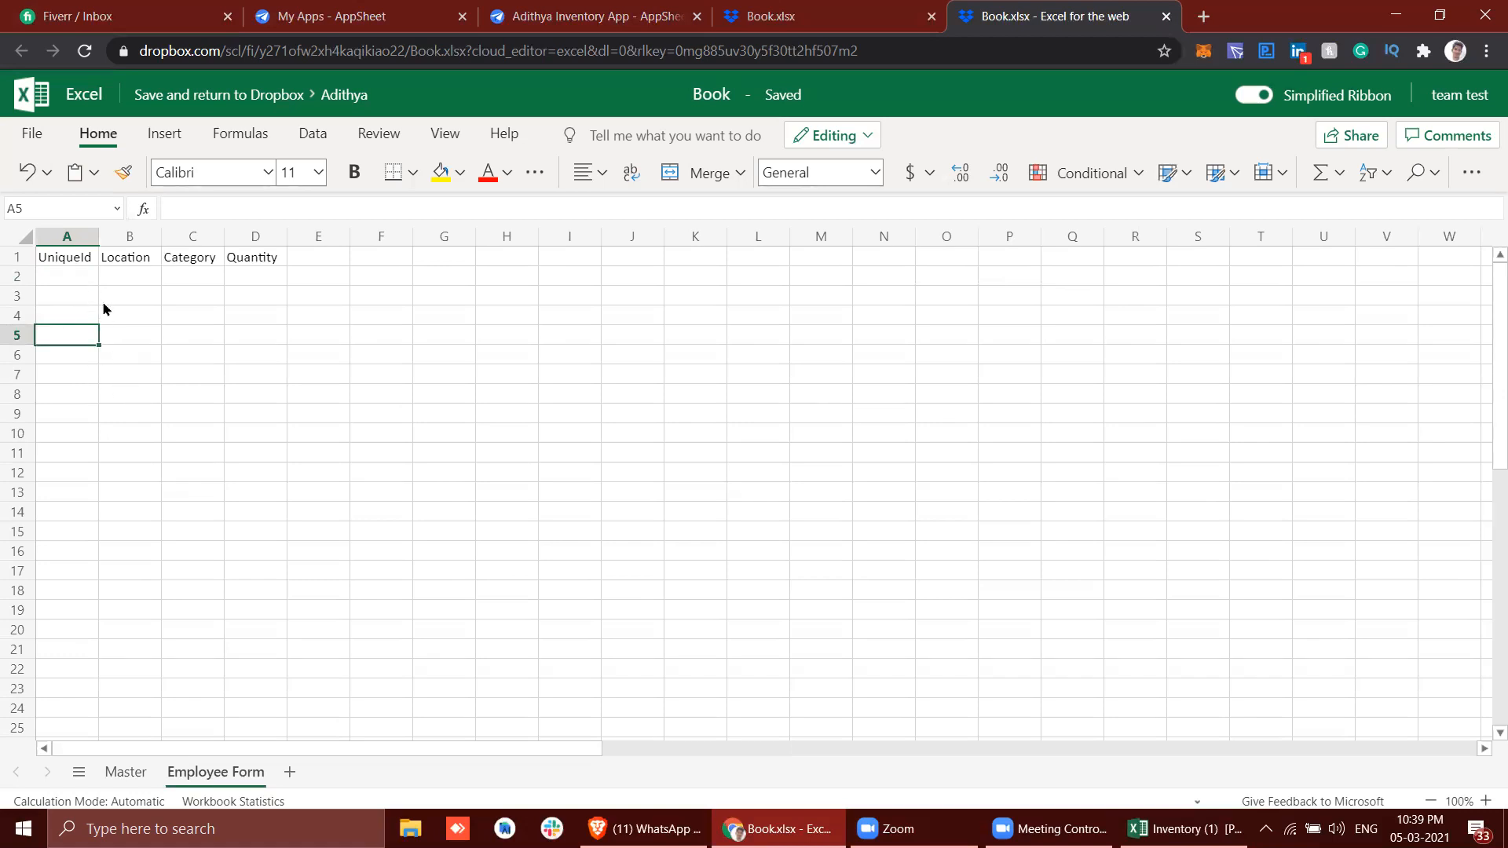
{"action": "left_click", "coordinate": [128, 773]}
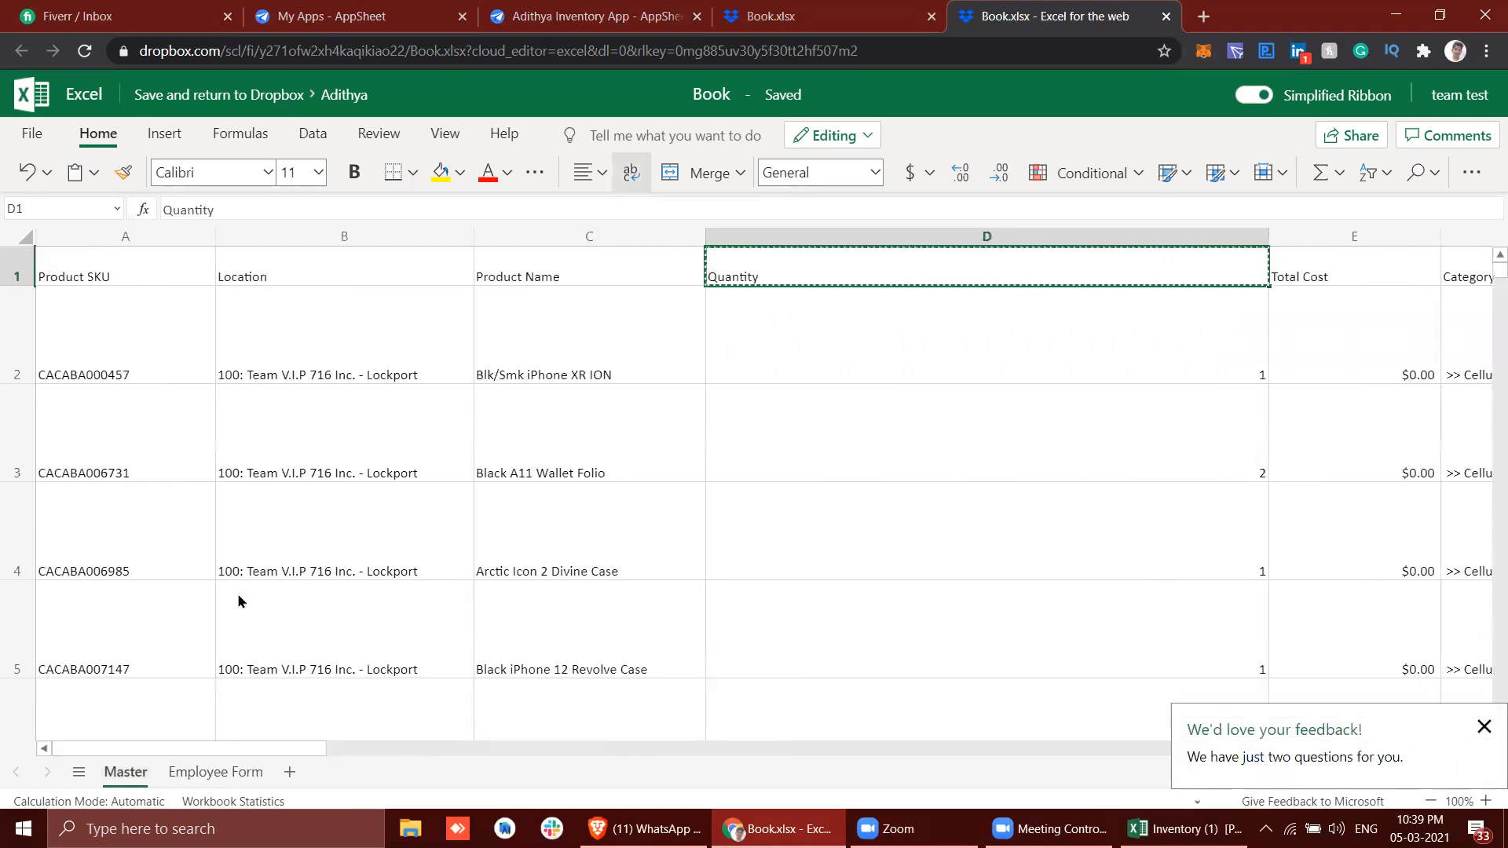
{"action": "left_click", "coordinate": [89, 255]}
{"action": "scroll", "coordinate": [109, 401], "scroll_direction": "down", "scroll_amount": 3}
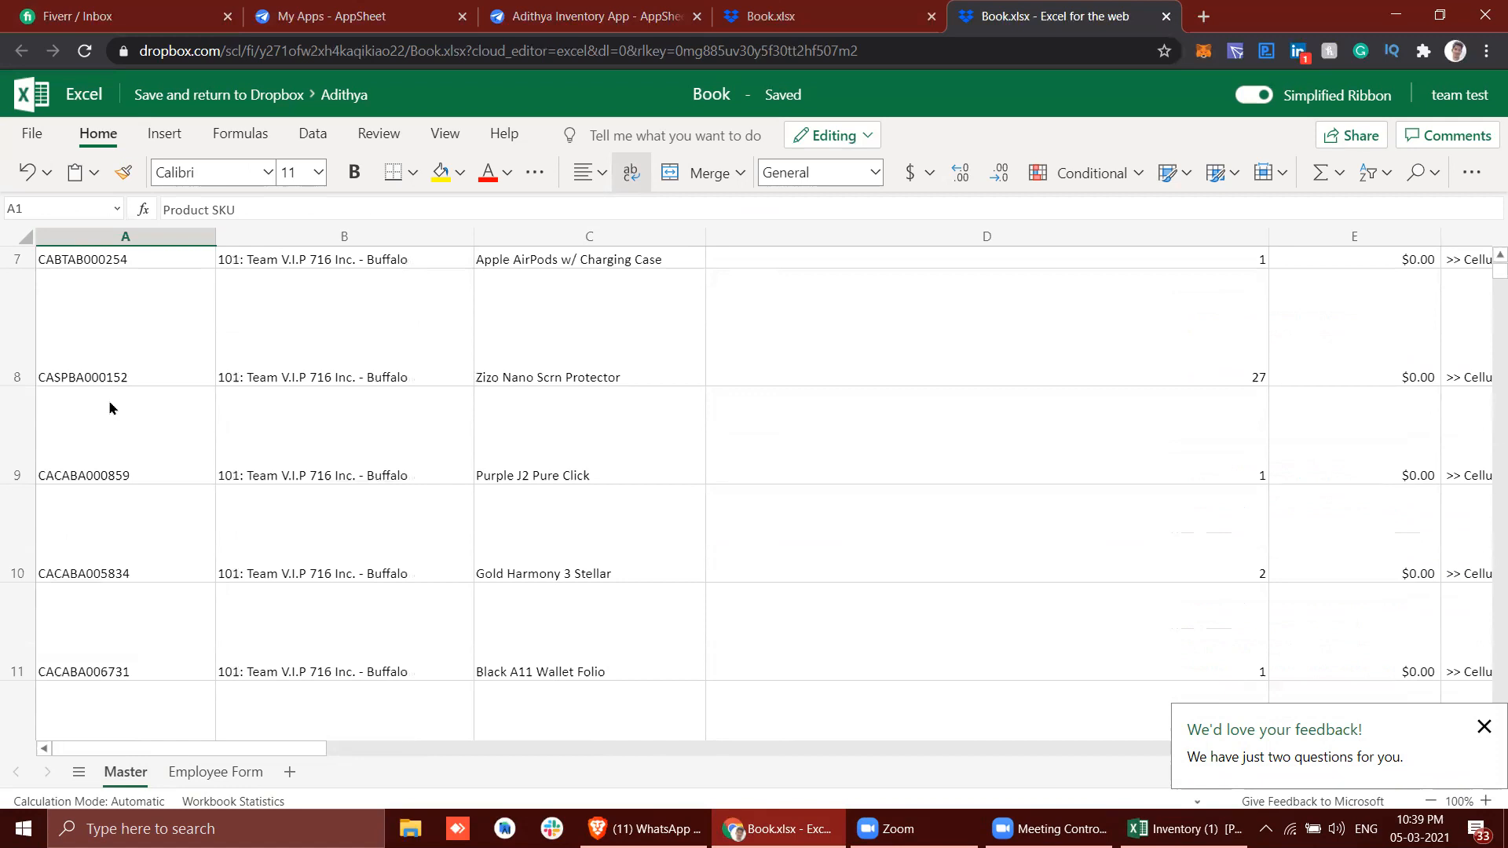
Examine the product SKUs in the Master sheet and the column headers of the Employee Form sheet.
{"action": "left_click", "coordinate": [113, 471]}
{"action": "left_click", "coordinate": [118, 548]}
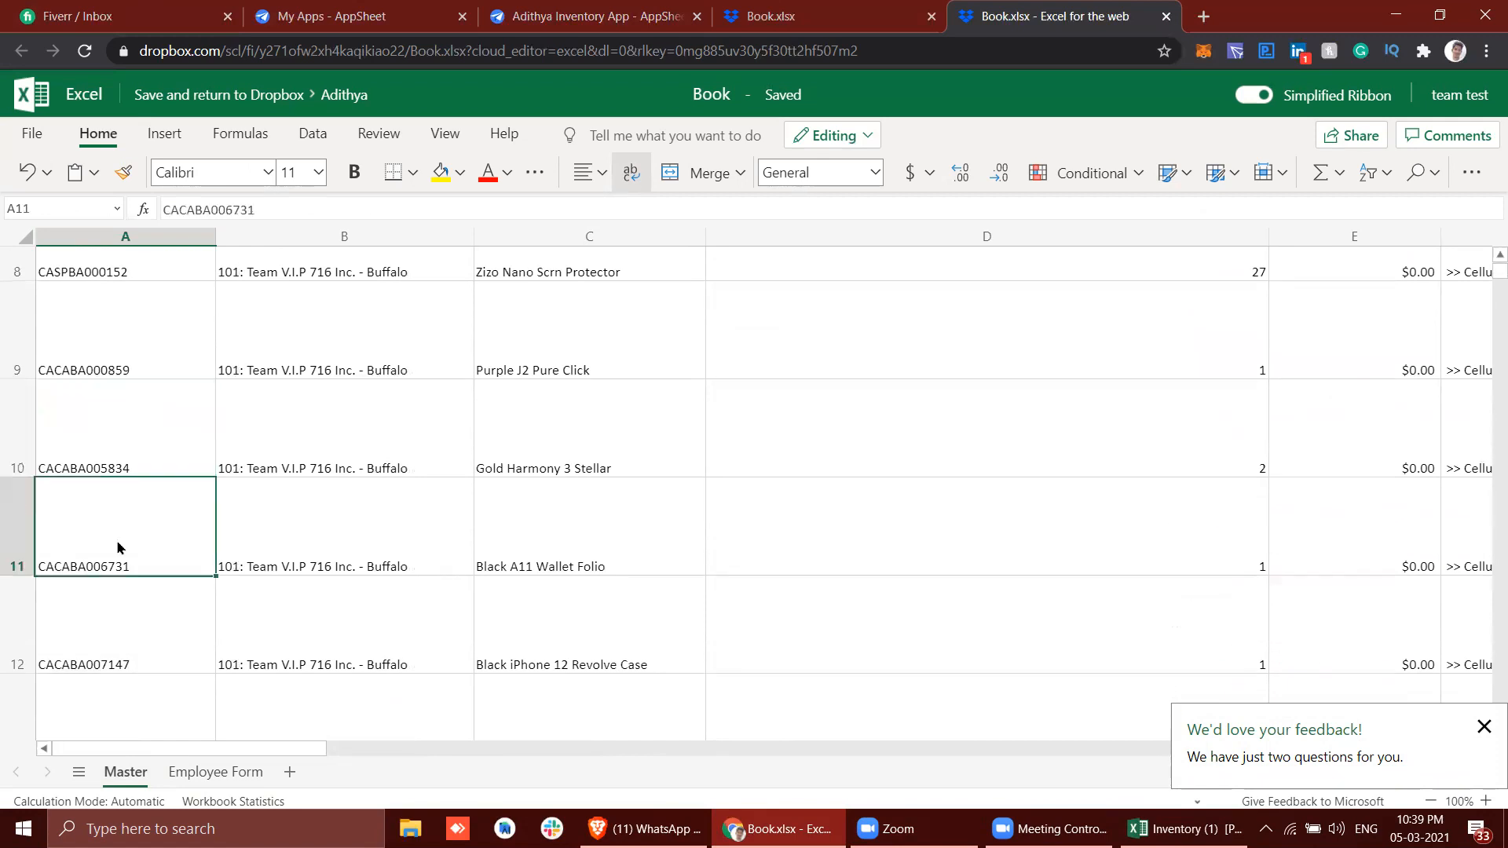
{"action": "left_click", "coordinate": [112, 647]}
{"action": "scroll", "coordinate": [113, 647], "scroll_direction": "down", "scroll_amount": 2}
{"action": "scroll", "coordinate": [112, 646], "scroll_direction": "up", "scroll_amount": 5}
{"action": "left_click", "coordinate": [215, 772]}
{"action": "left_click", "coordinate": [144, 285]}
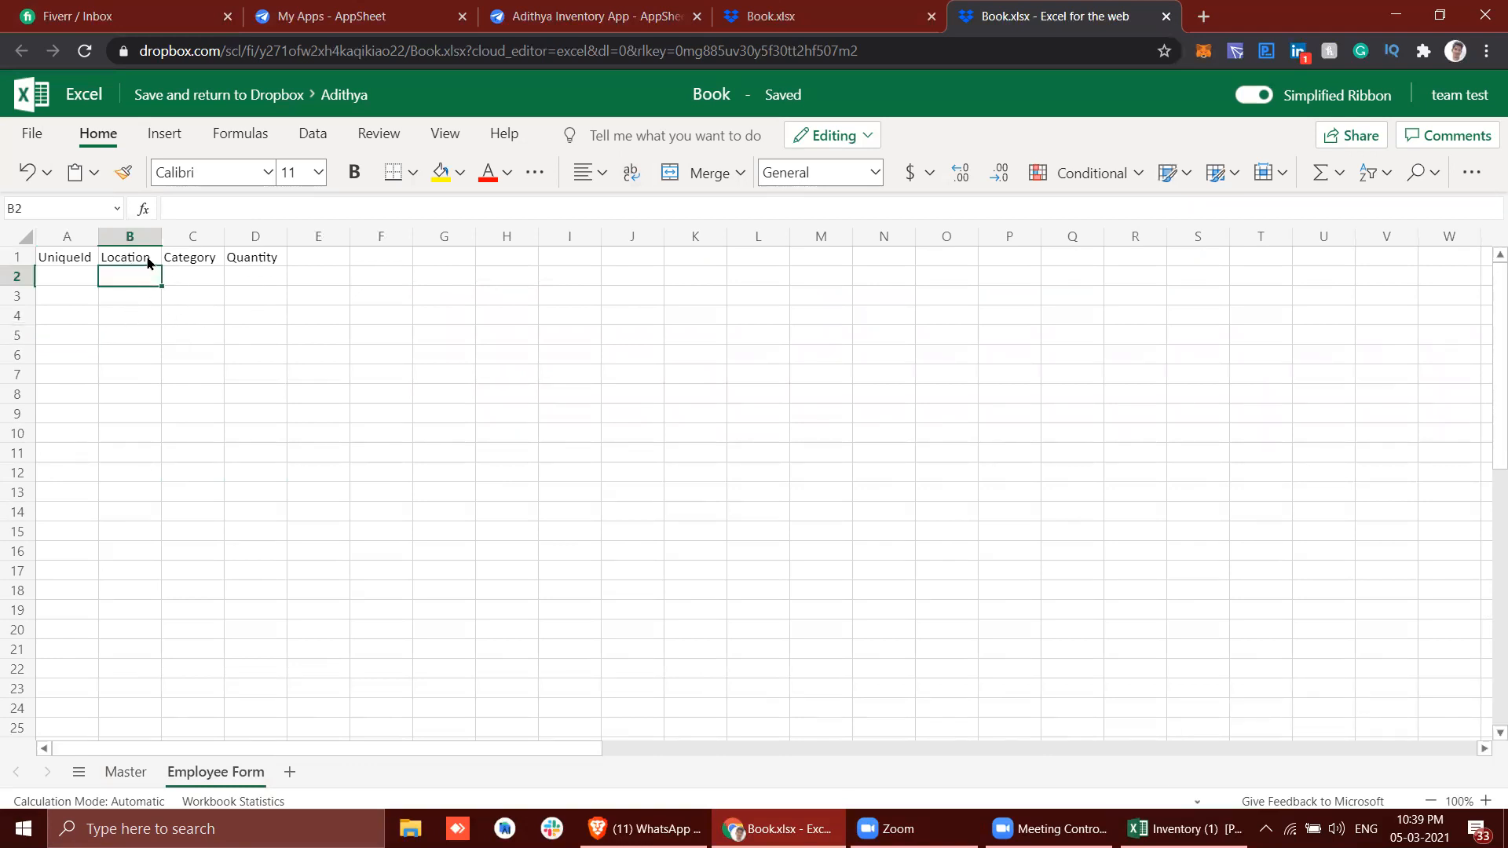
{"action": "left_click", "coordinate": [66, 279]}
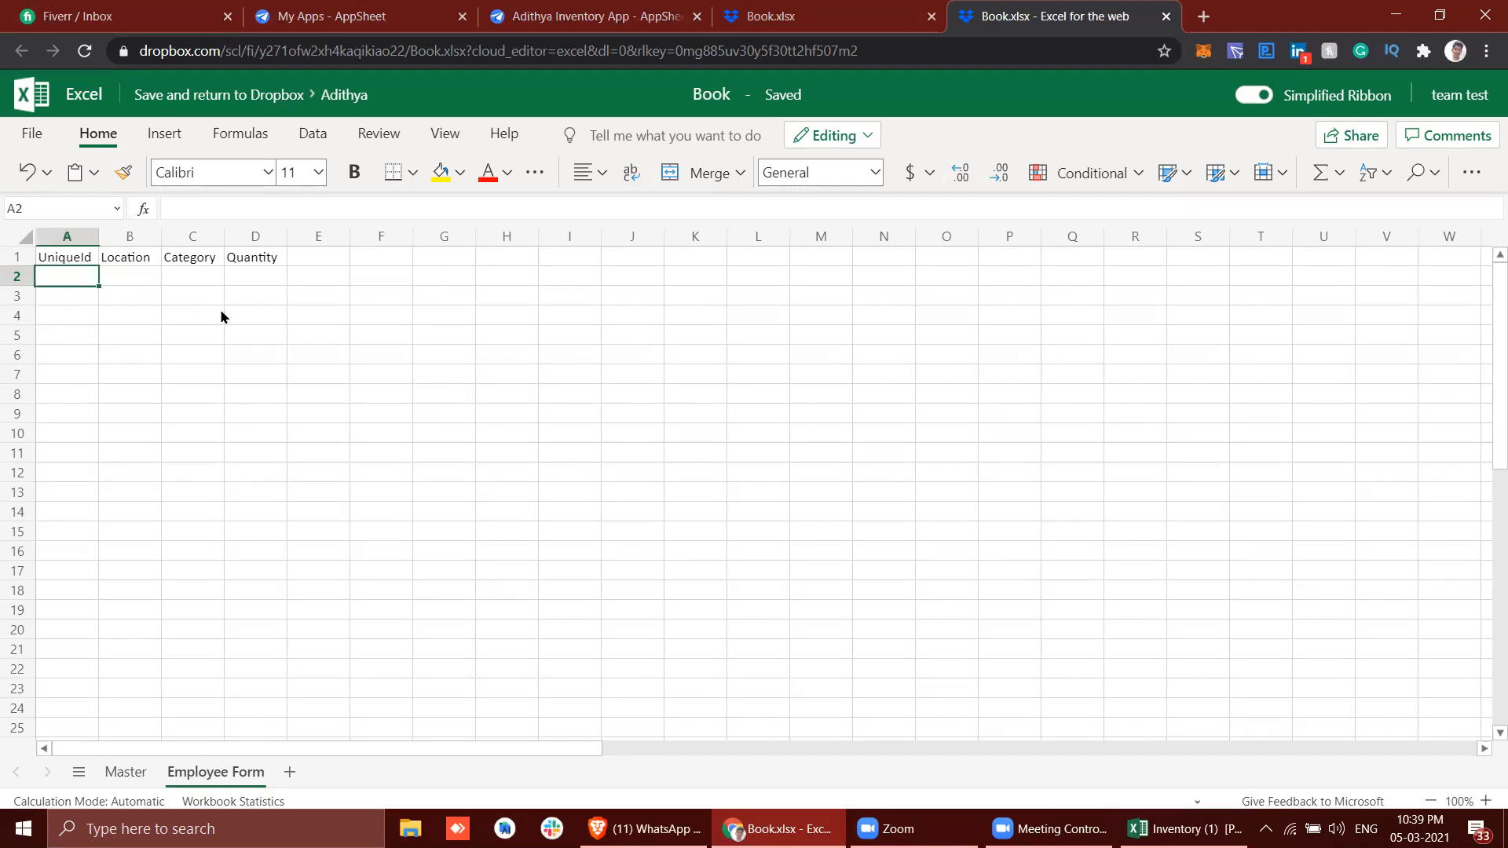
Switch to the AppSheet editor and add a table for the Employee Form sheet.
{"action": "left_click", "coordinate": [585, 15]}
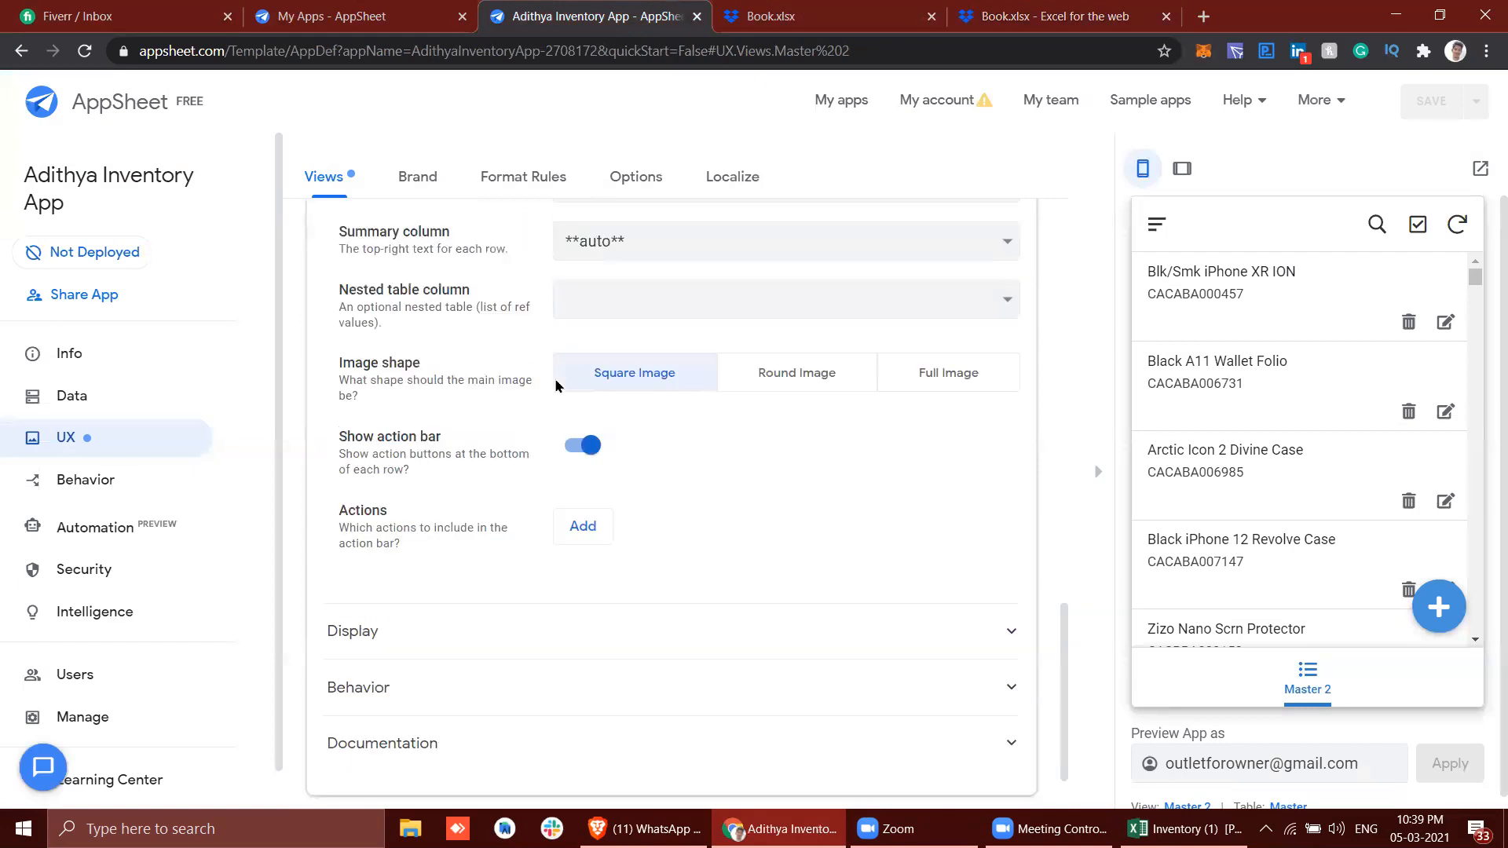
{"action": "scroll", "coordinate": [556, 385], "scroll_direction": "up", "scroll_amount": 7}
{"action": "left_click", "coordinate": [124, 392]}
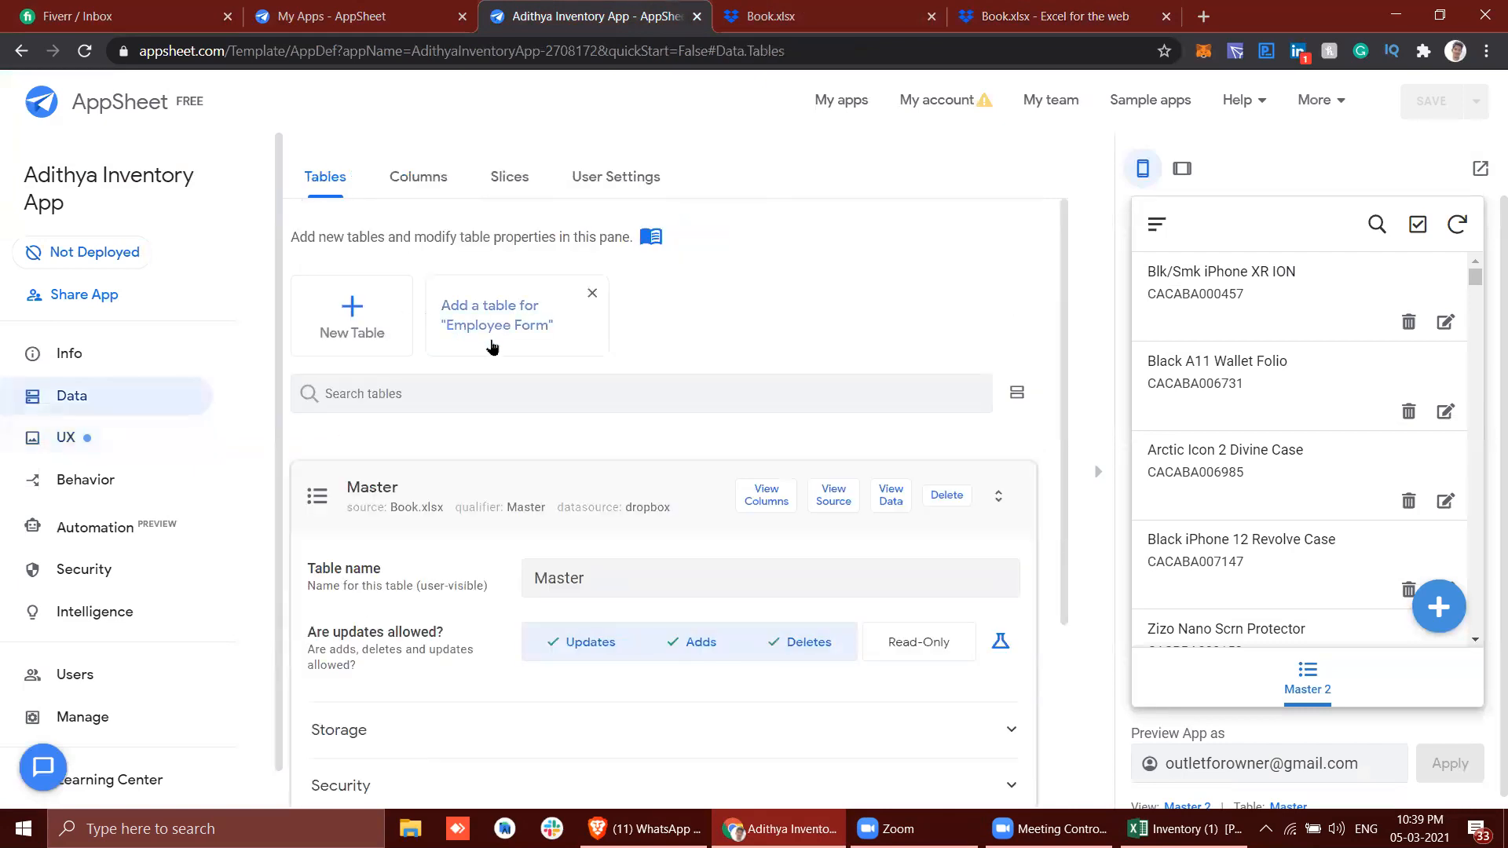
{"action": "left_click", "coordinate": [491, 344]}
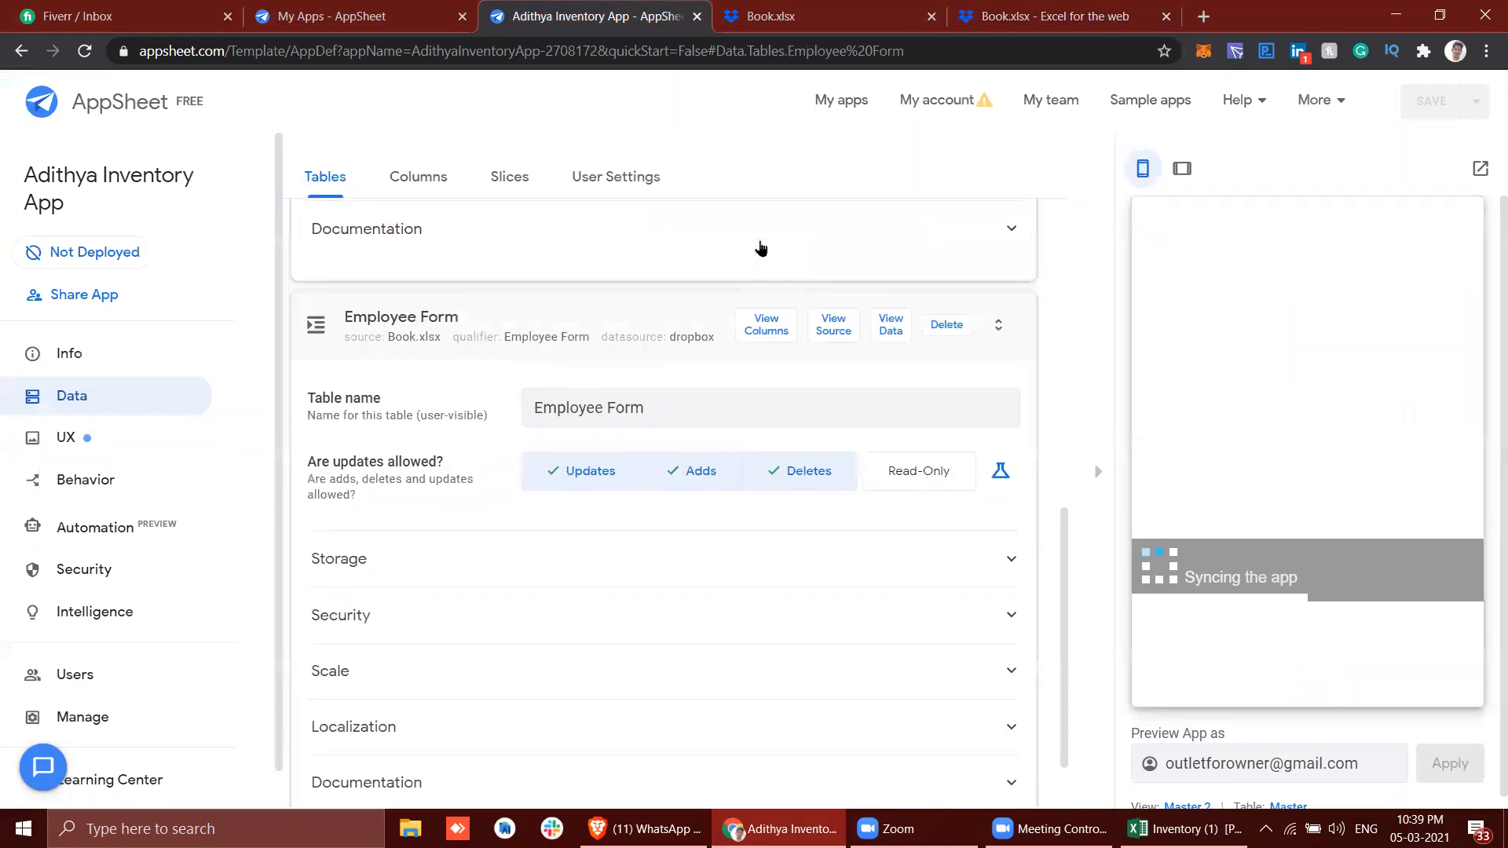
Compare the Employee Form table's columns with the workbook's headers and close the spare Book.xlsx tab.
{"action": "left_click", "coordinate": [766, 326]}
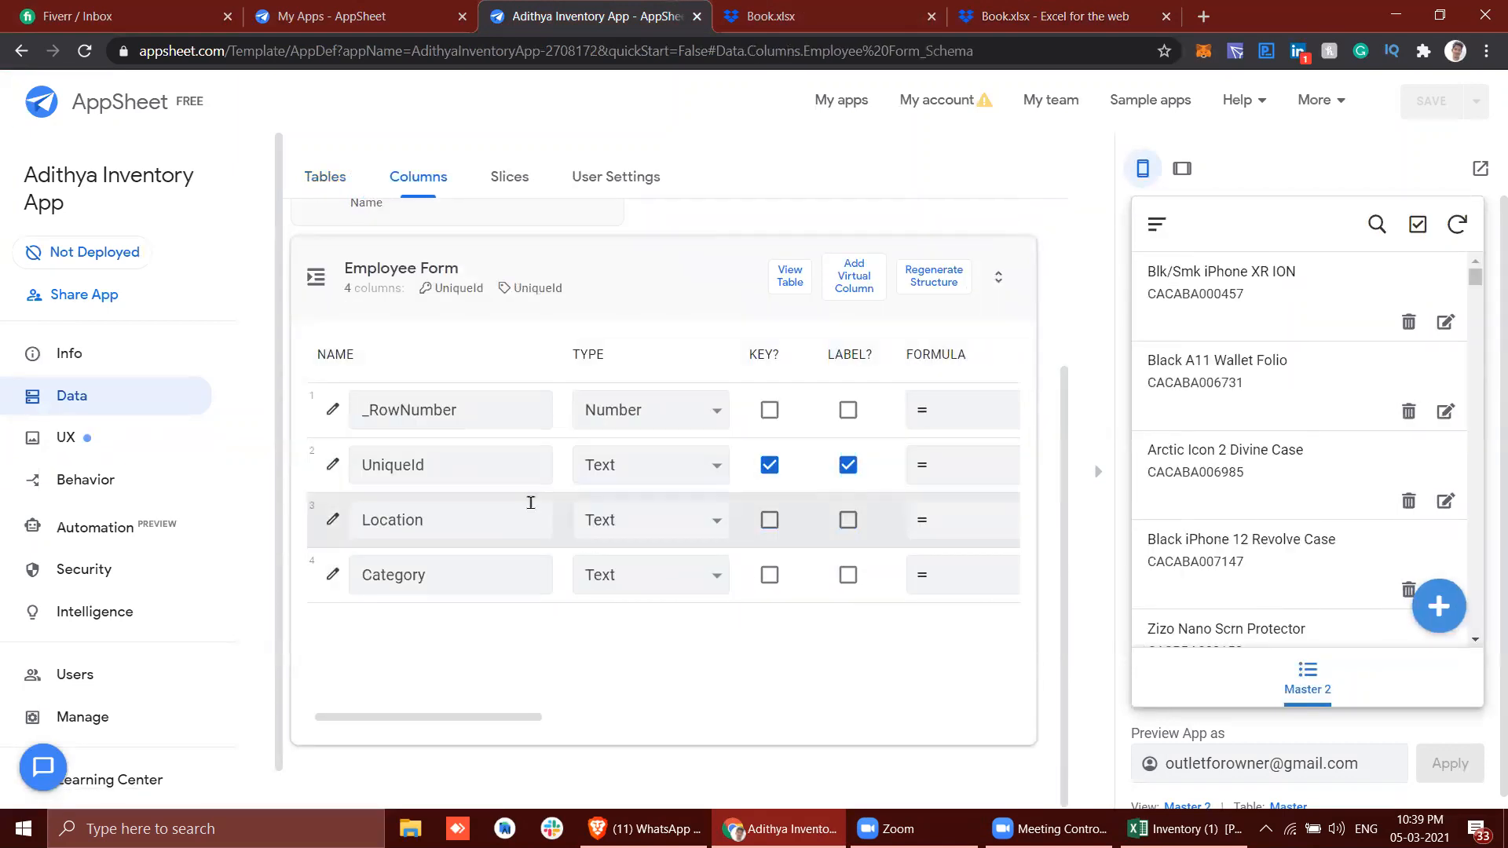
{"action": "left_click", "coordinate": [1011, 9]}
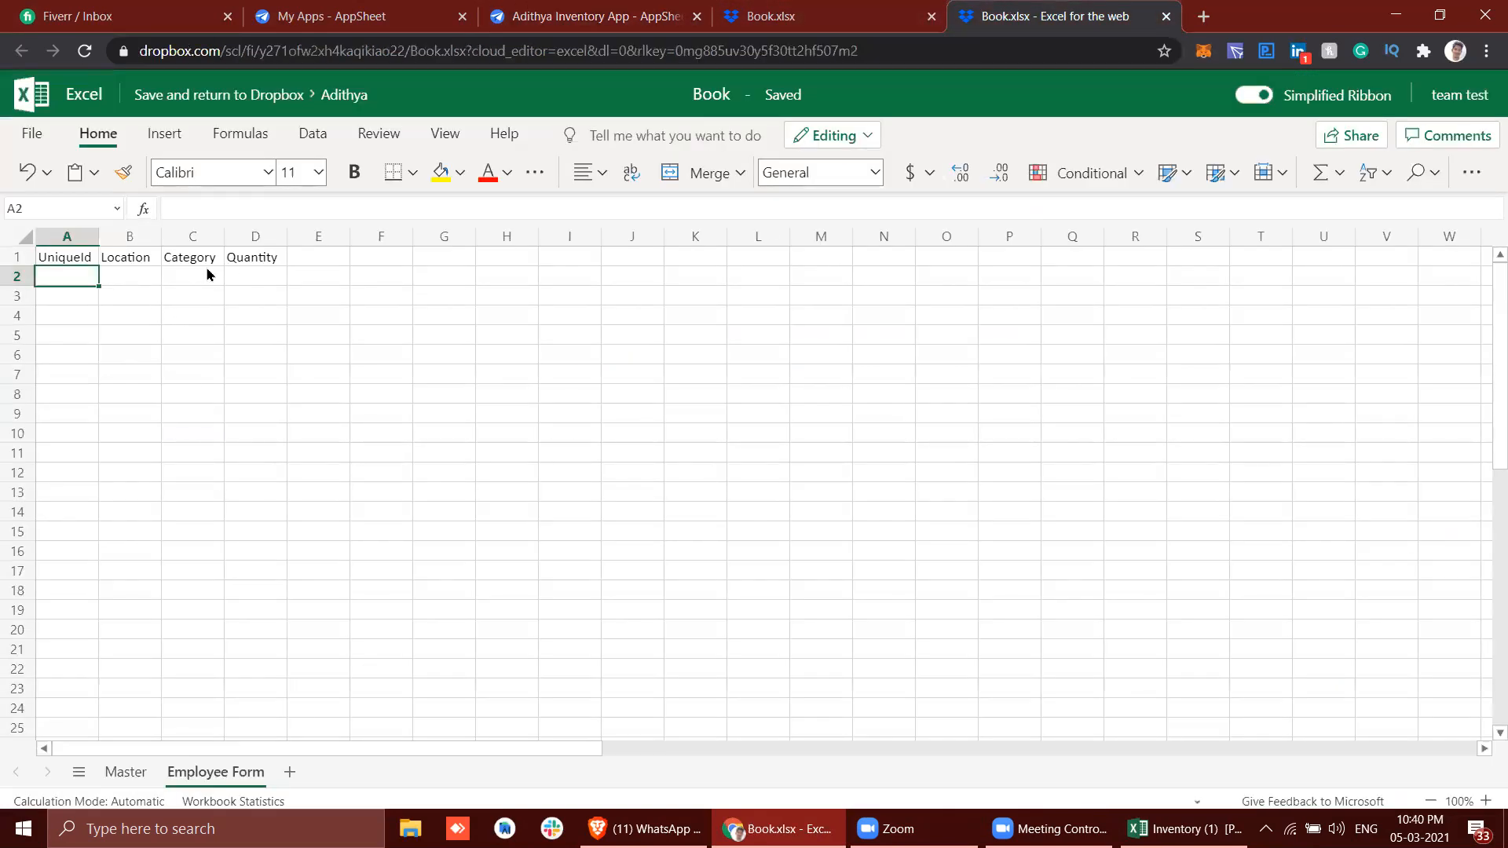
{"action": "left_click", "coordinate": [588, 16]}
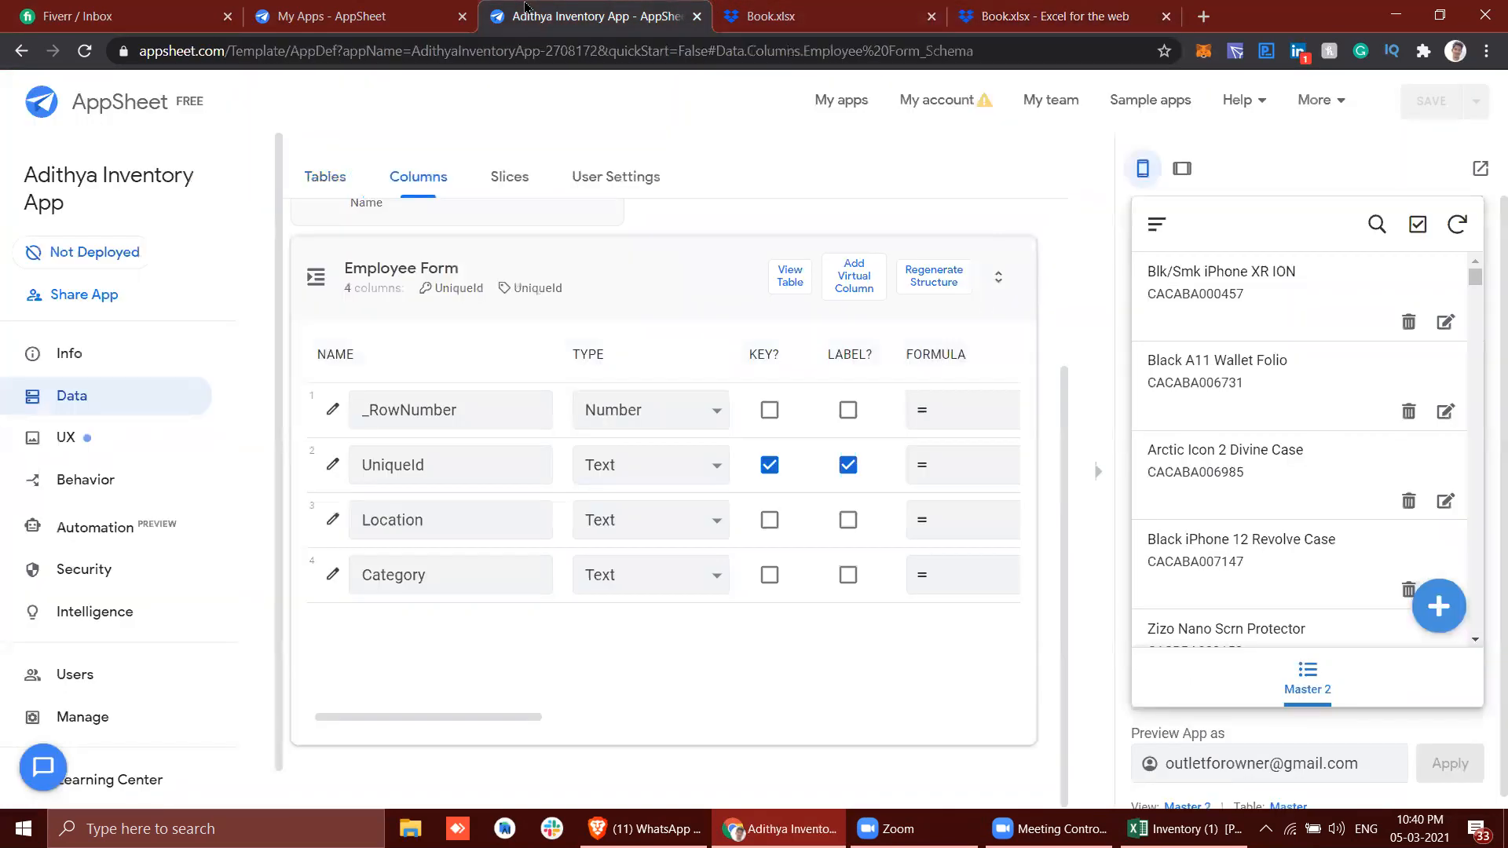
{"action": "left_click", "coordinate": [931, 16]}
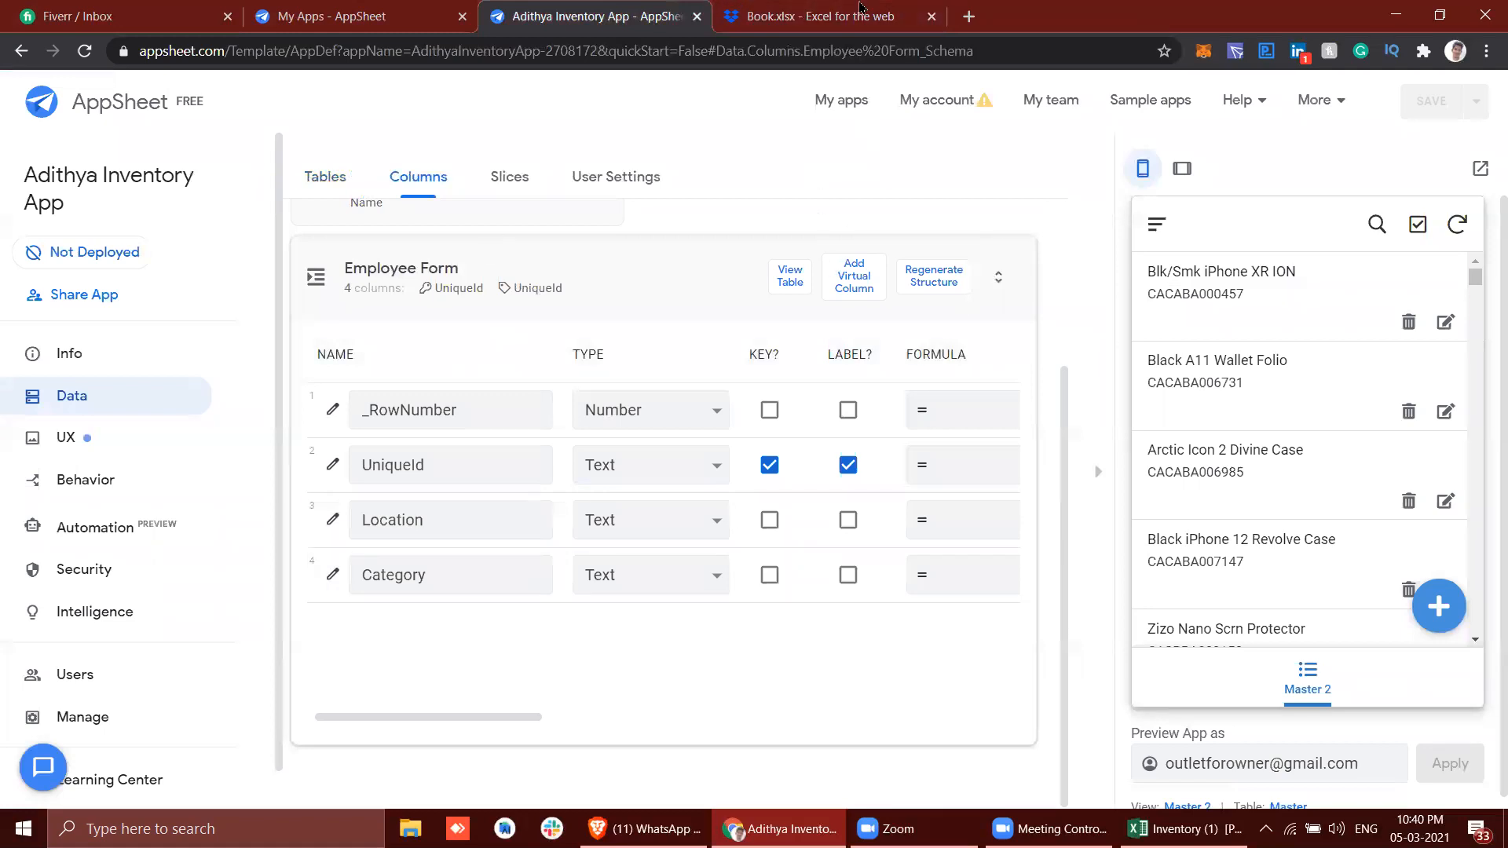
{"action": "left_click", "coordinate": [816, 16]}
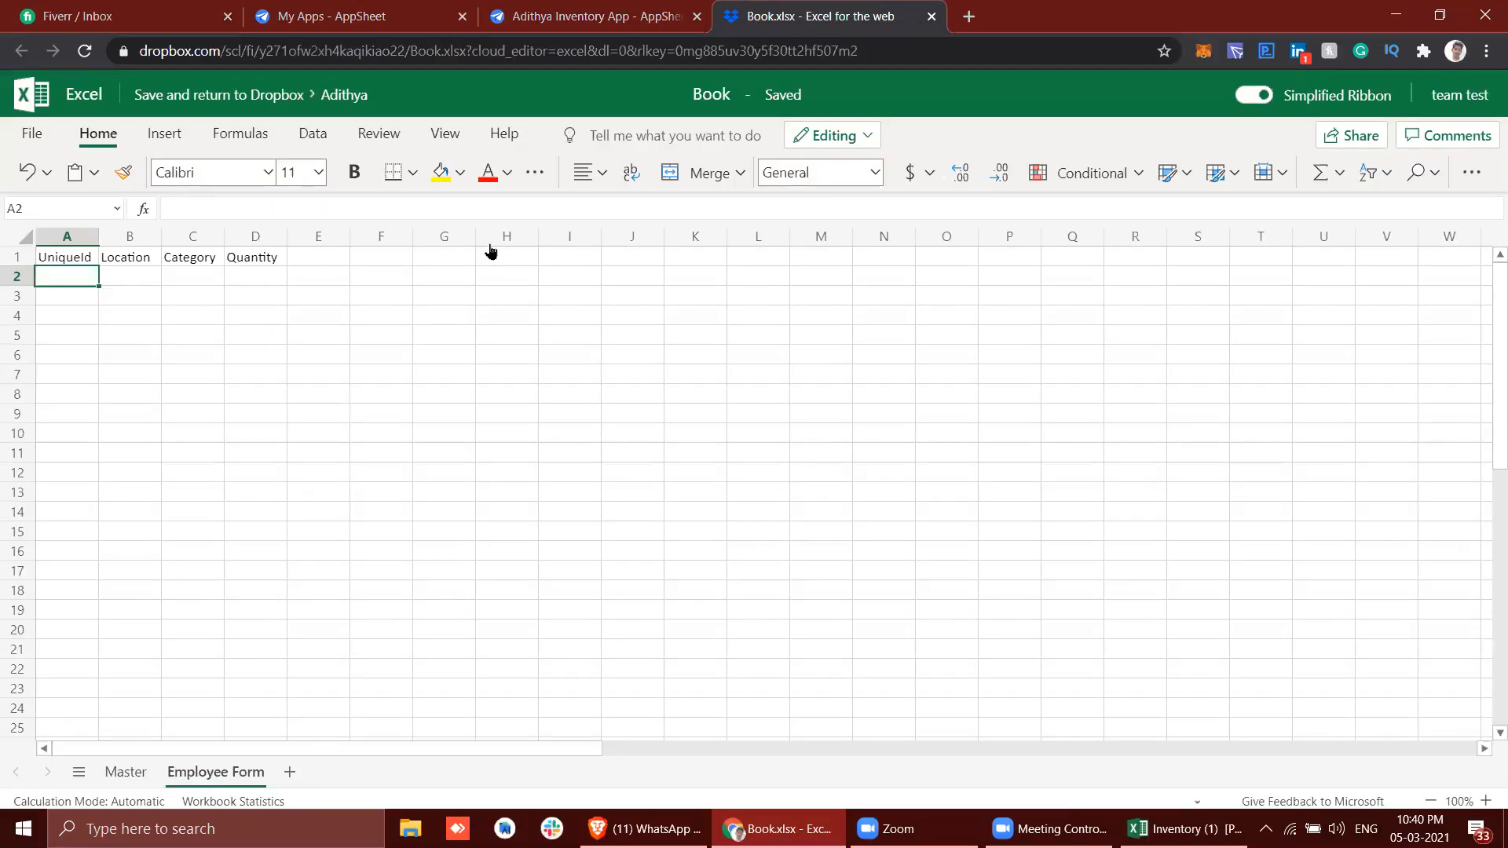
Try to regenerate the Employee Form table's column structure in AppSheet and check it against the sheet's headers.
{"action": "left_click", "coordinate": [589, 15]}
{"action": "left_click", "coordinate": [934, 279]}
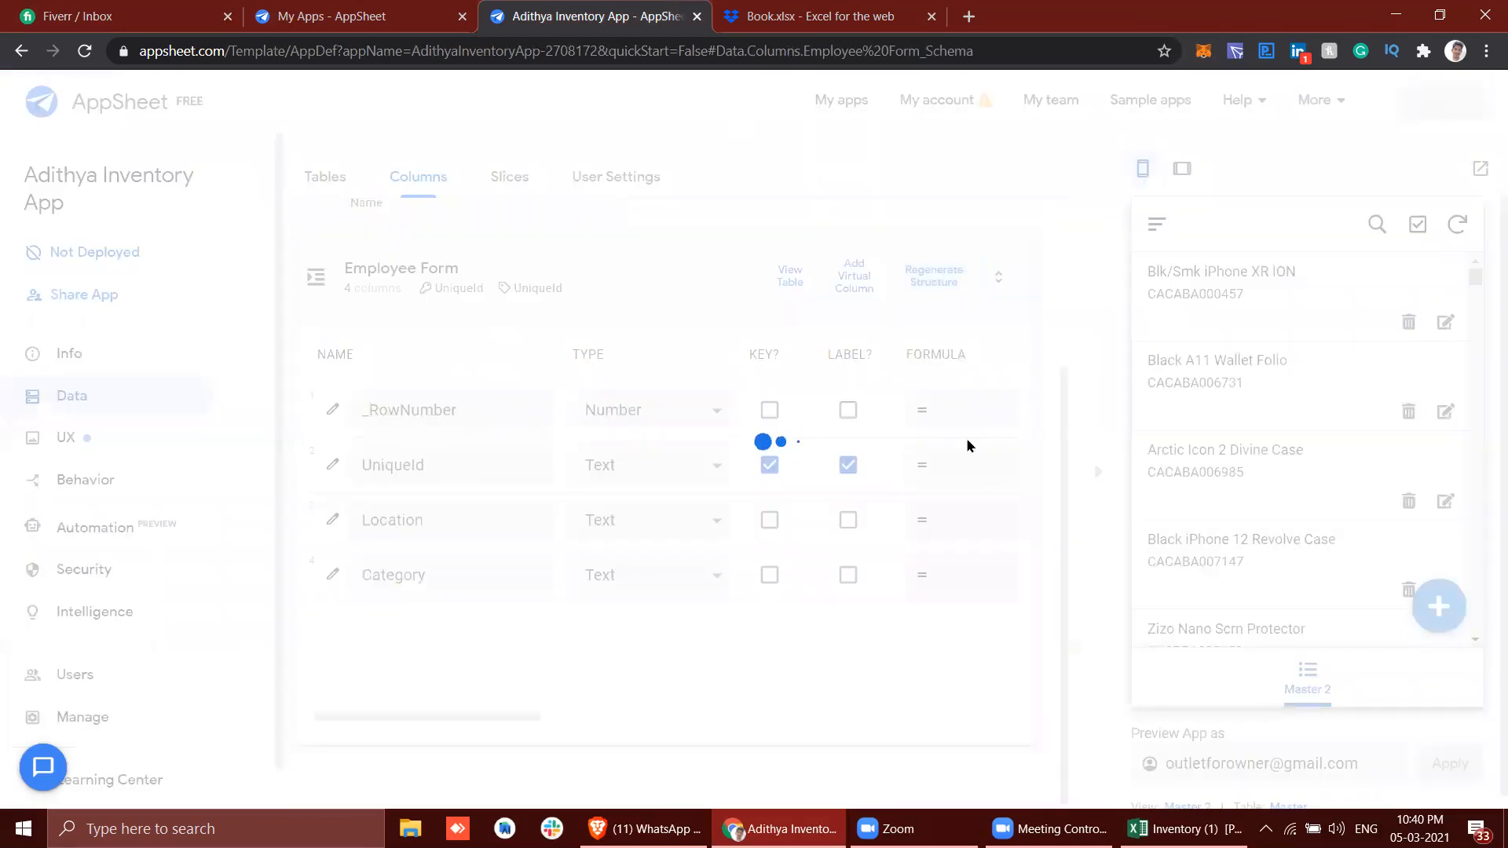
{"action": "left_click", "coordinate": [833, 7]}
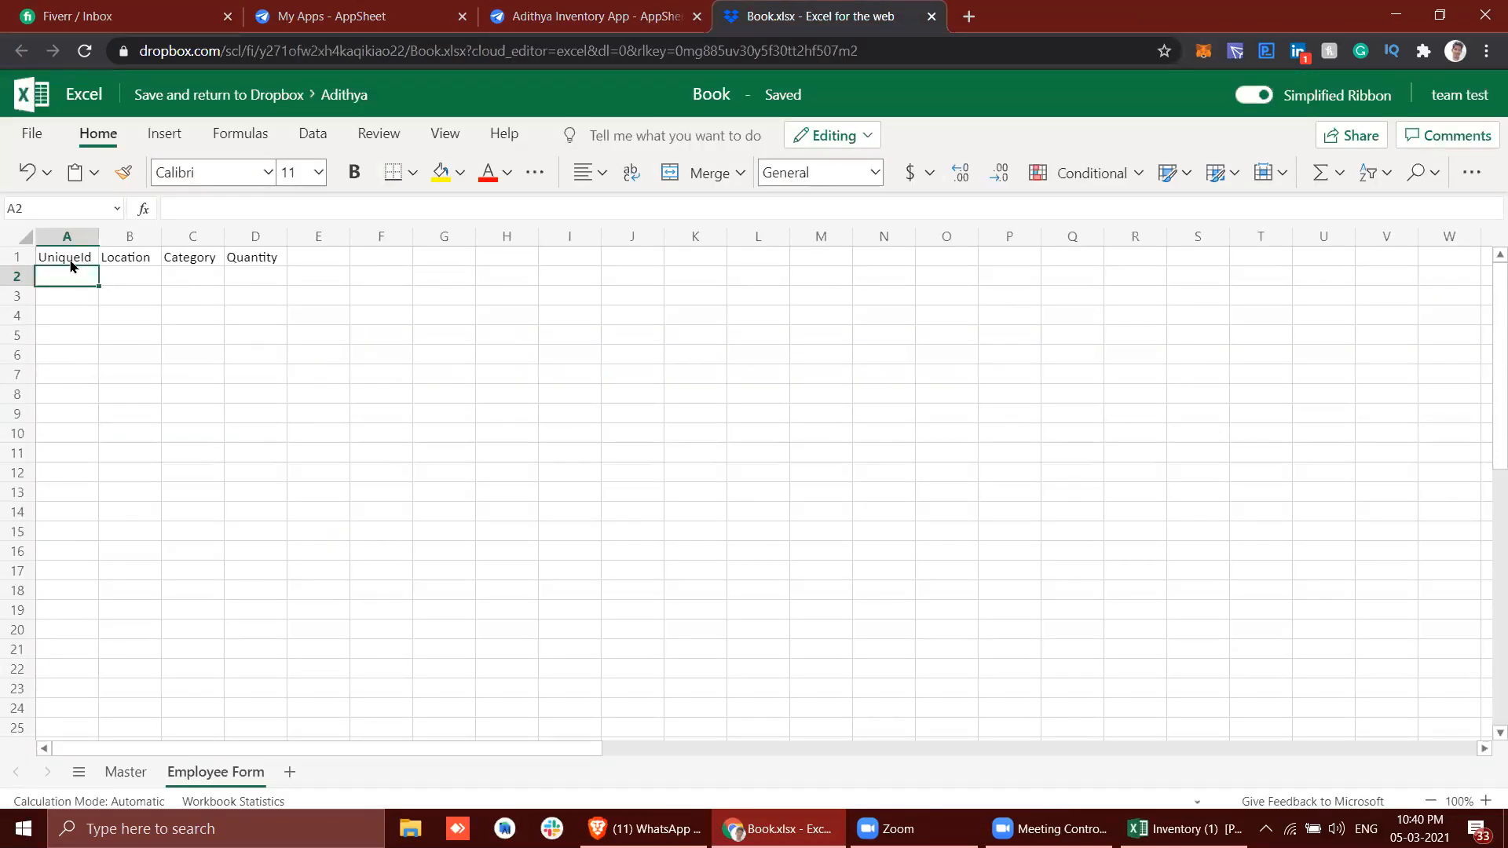
{"action": "left_click", "coordinate": [589, 16]}
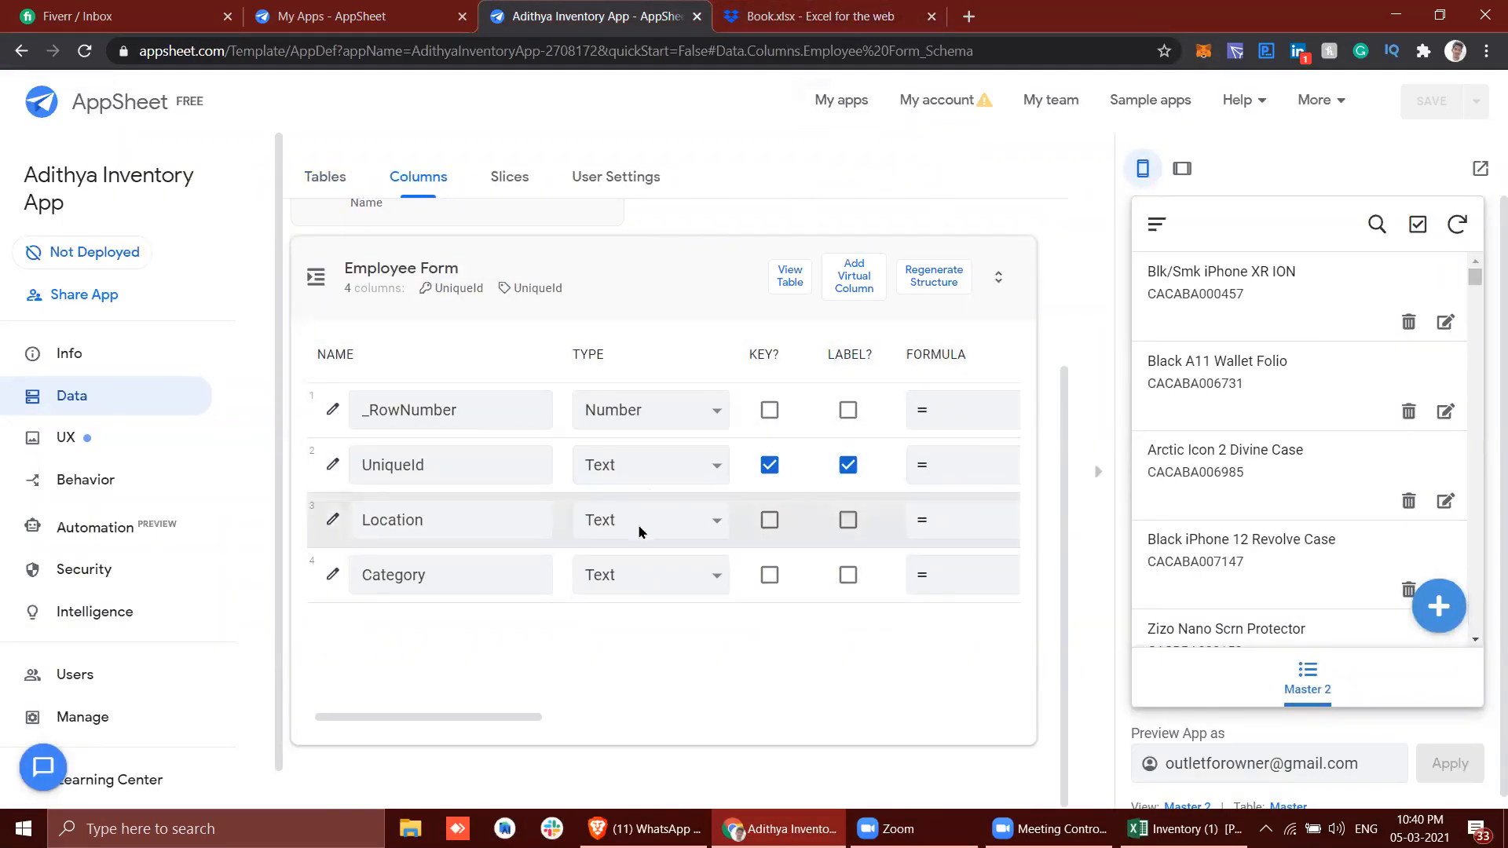
{"action": "scroll", "coordinate": [639, 532], "scroll_direction": "up", "scroll_amount": 1}
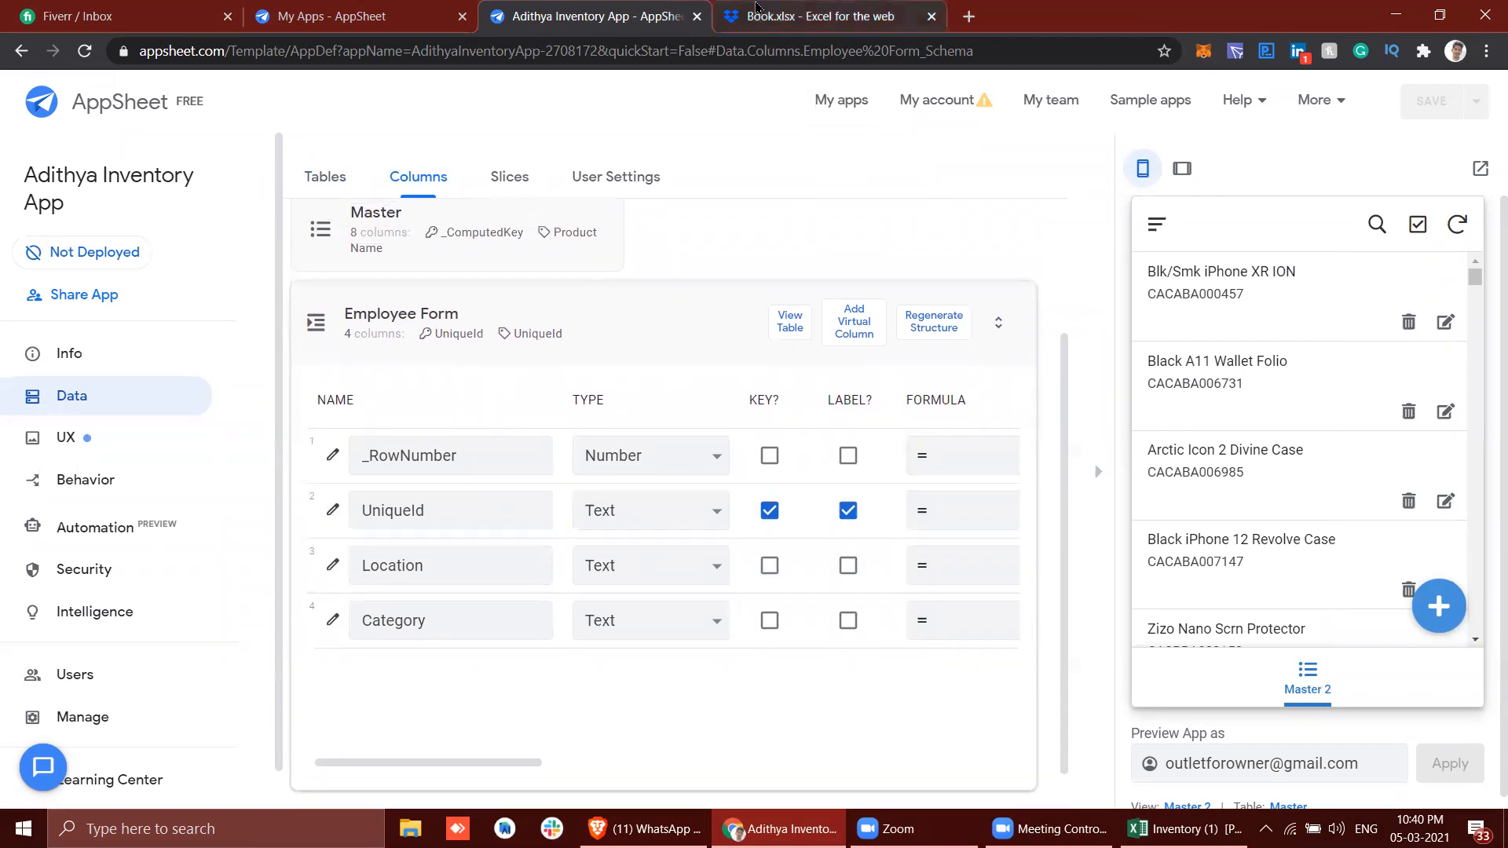
{"action": "left_click", "coordinate": [817, 16]}
{"action": "left_click", "coordinate": [522, 9]}
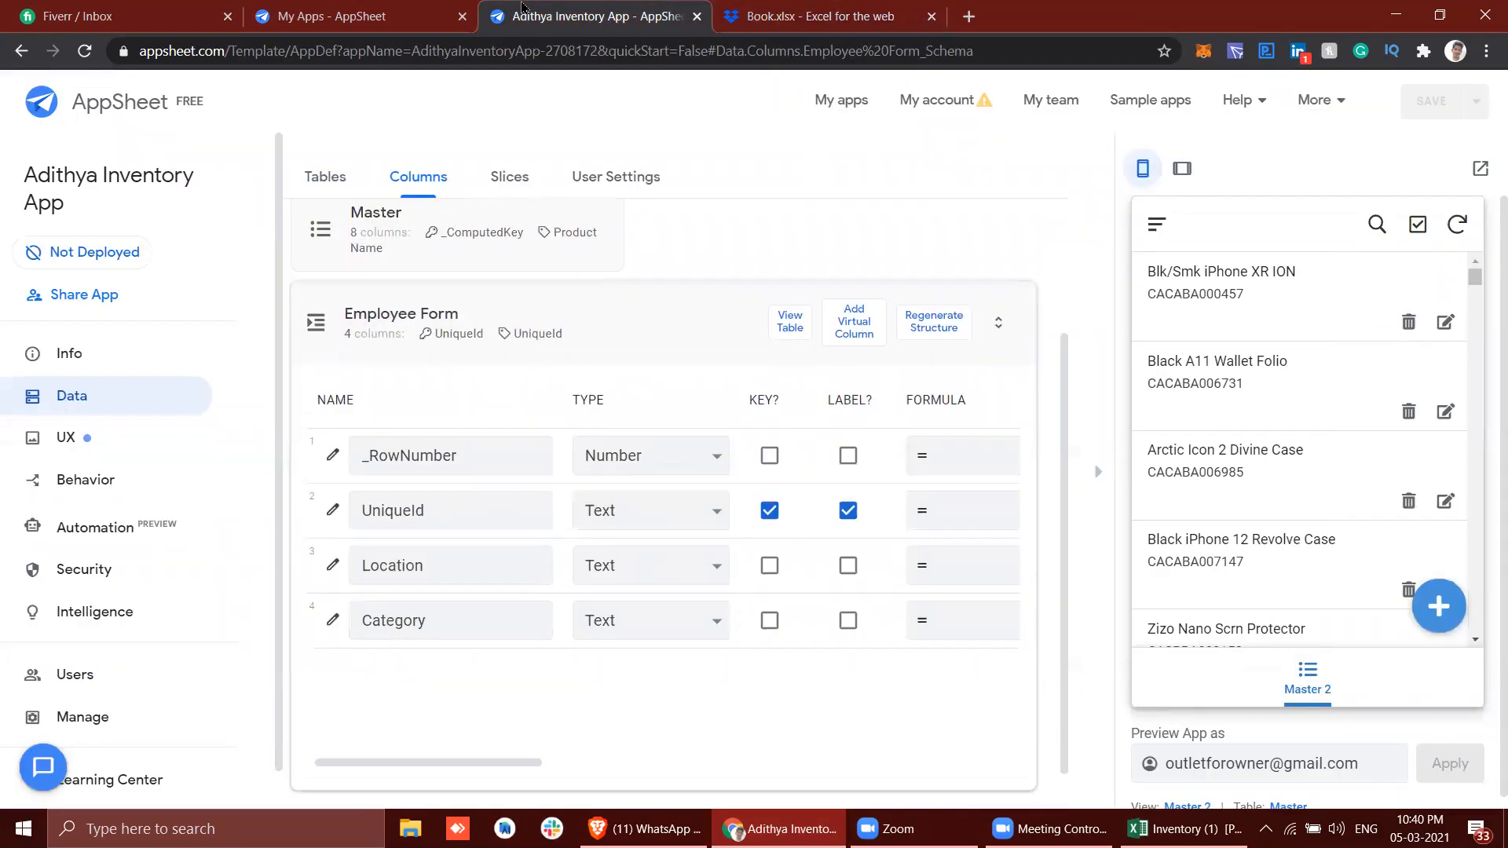
Open the Employee Form table's source workbook from AppSheet in Excel for the web.
{"action": "left_click", "coordinate": [786, 323]}
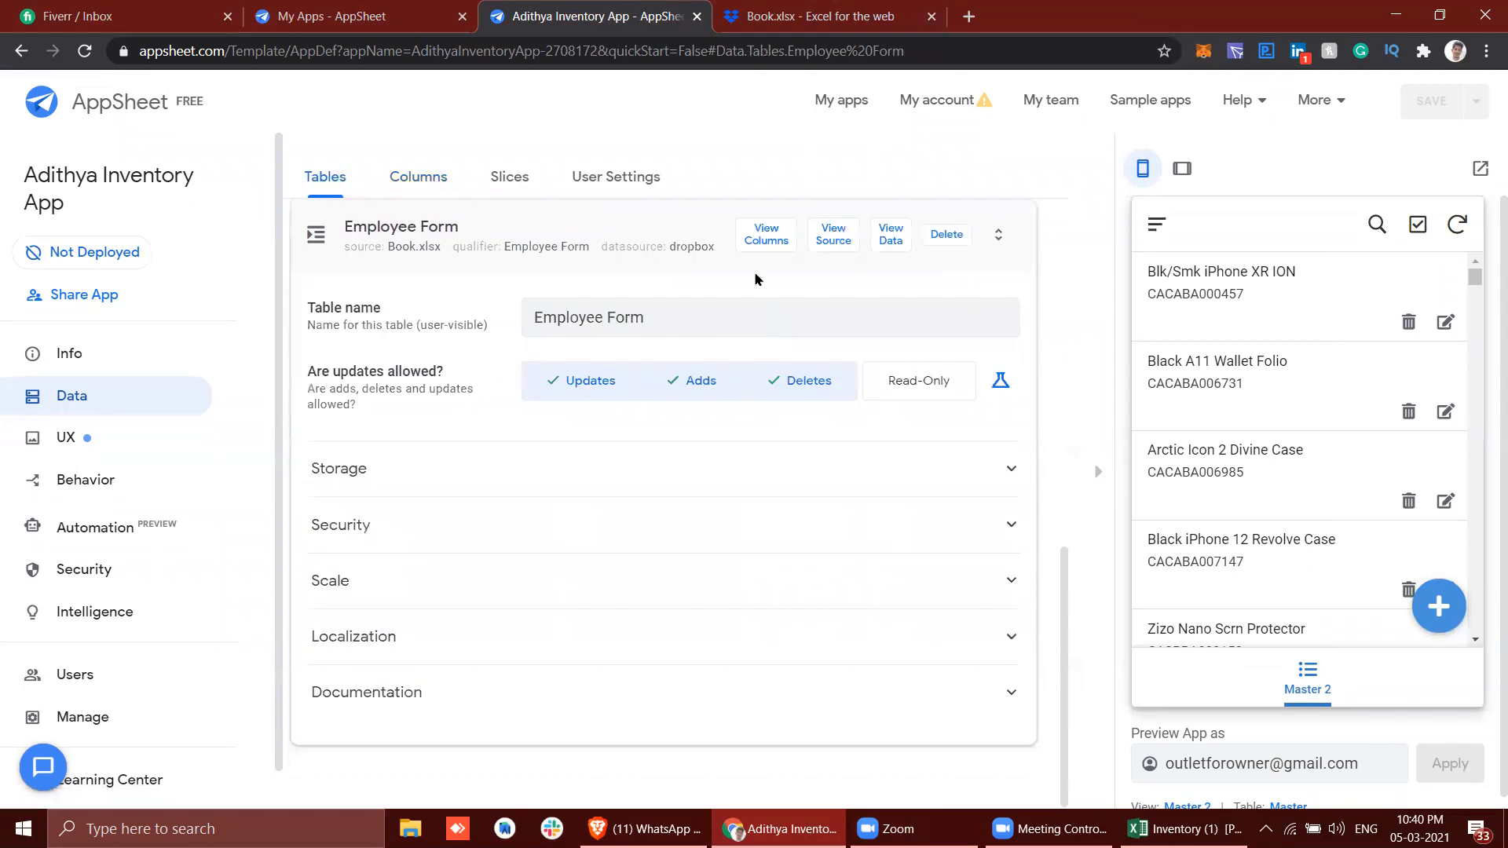
{"action": "left_click", "coordinate": [834, 240]}
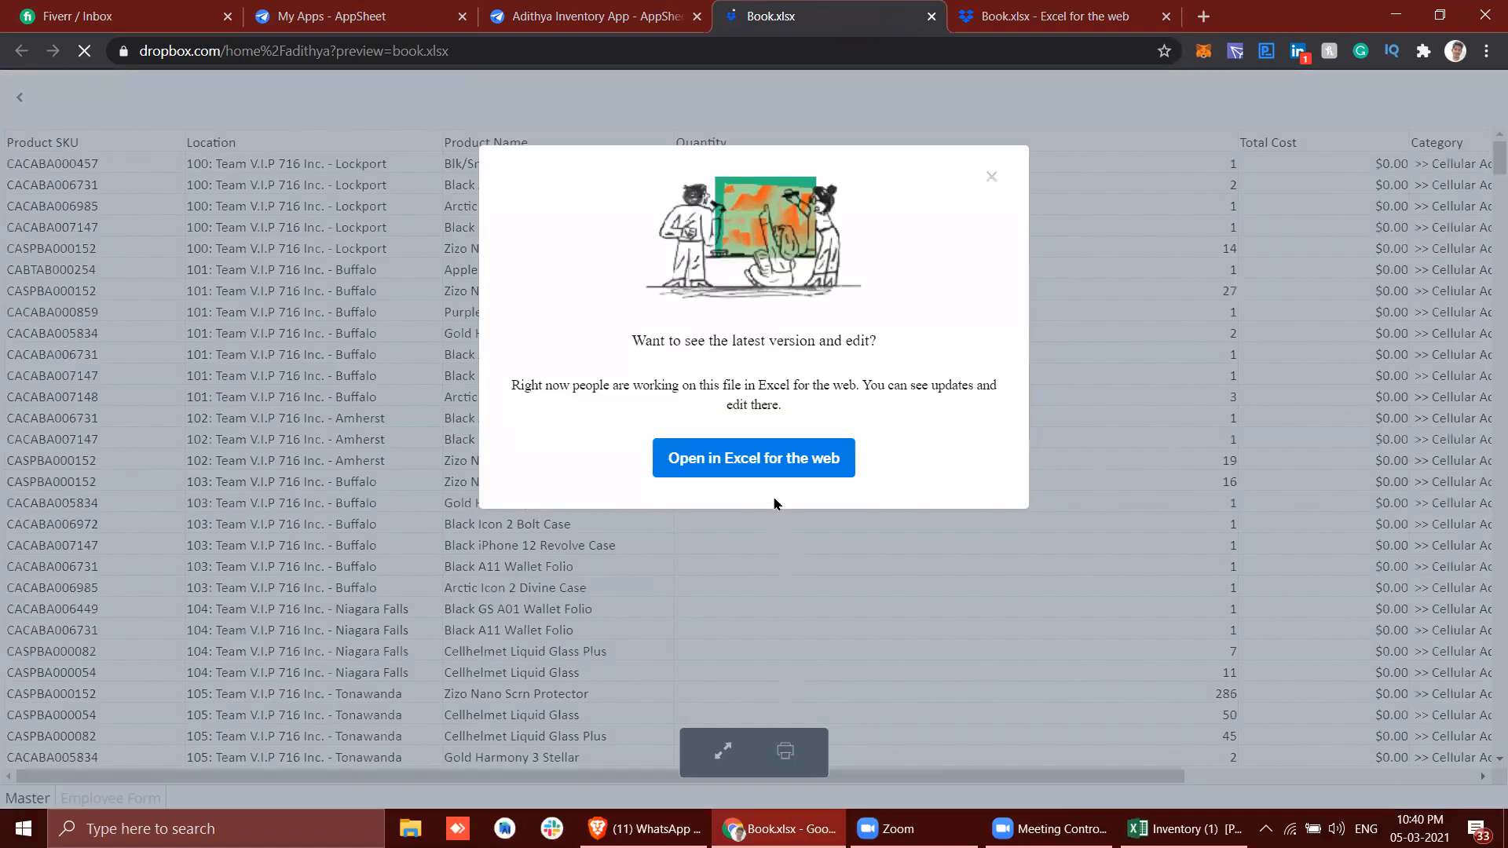
{"action": "left_click", "coordinate": [778, 458]}
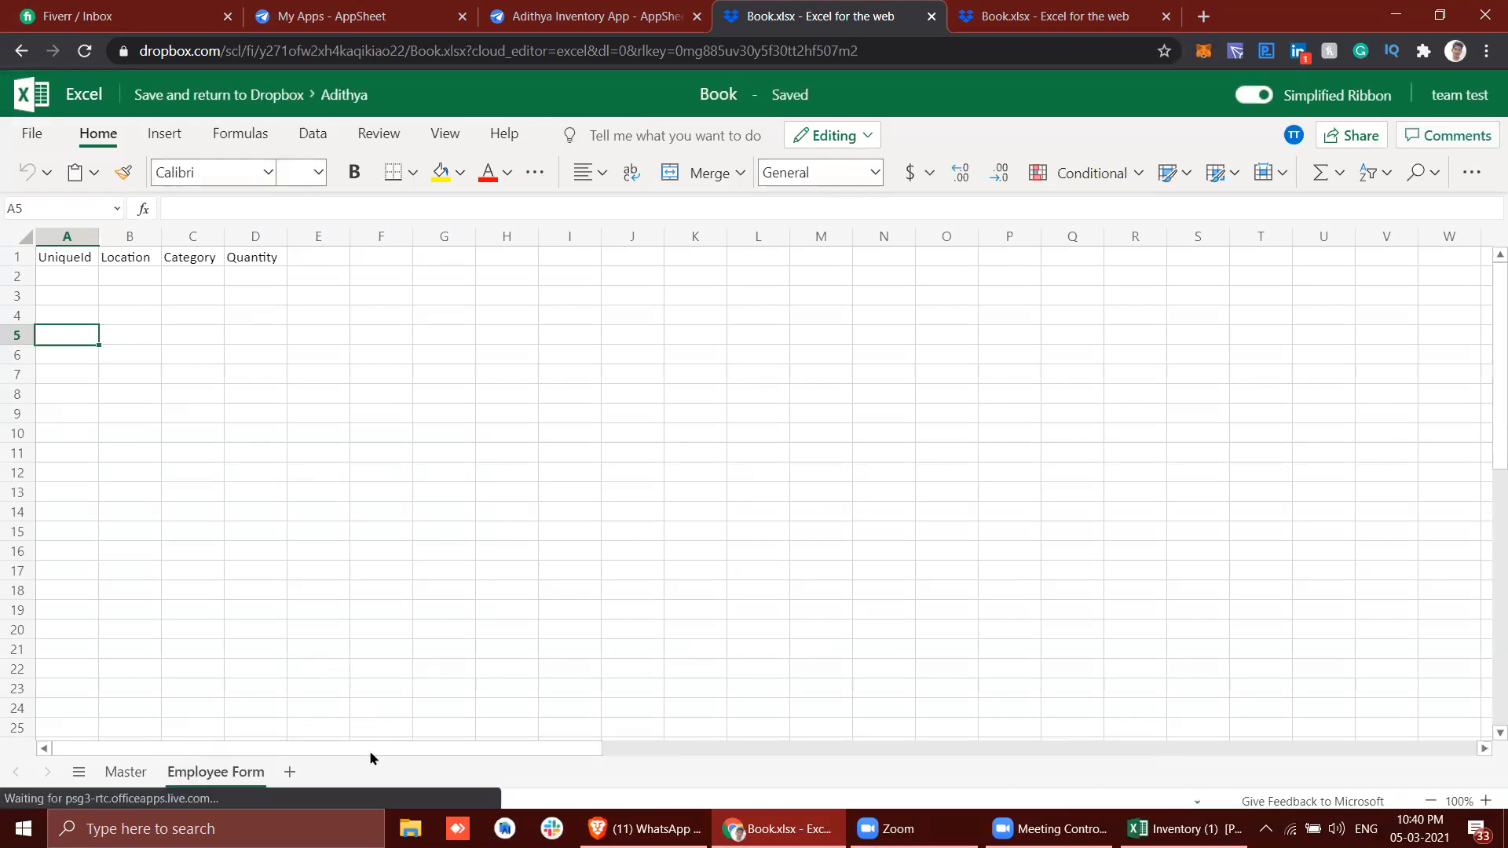
Return to the AppSheet editor and try regenerating the Employee Form column structure once more.
{"action": "left_click", "coordinate": [620, 7]}
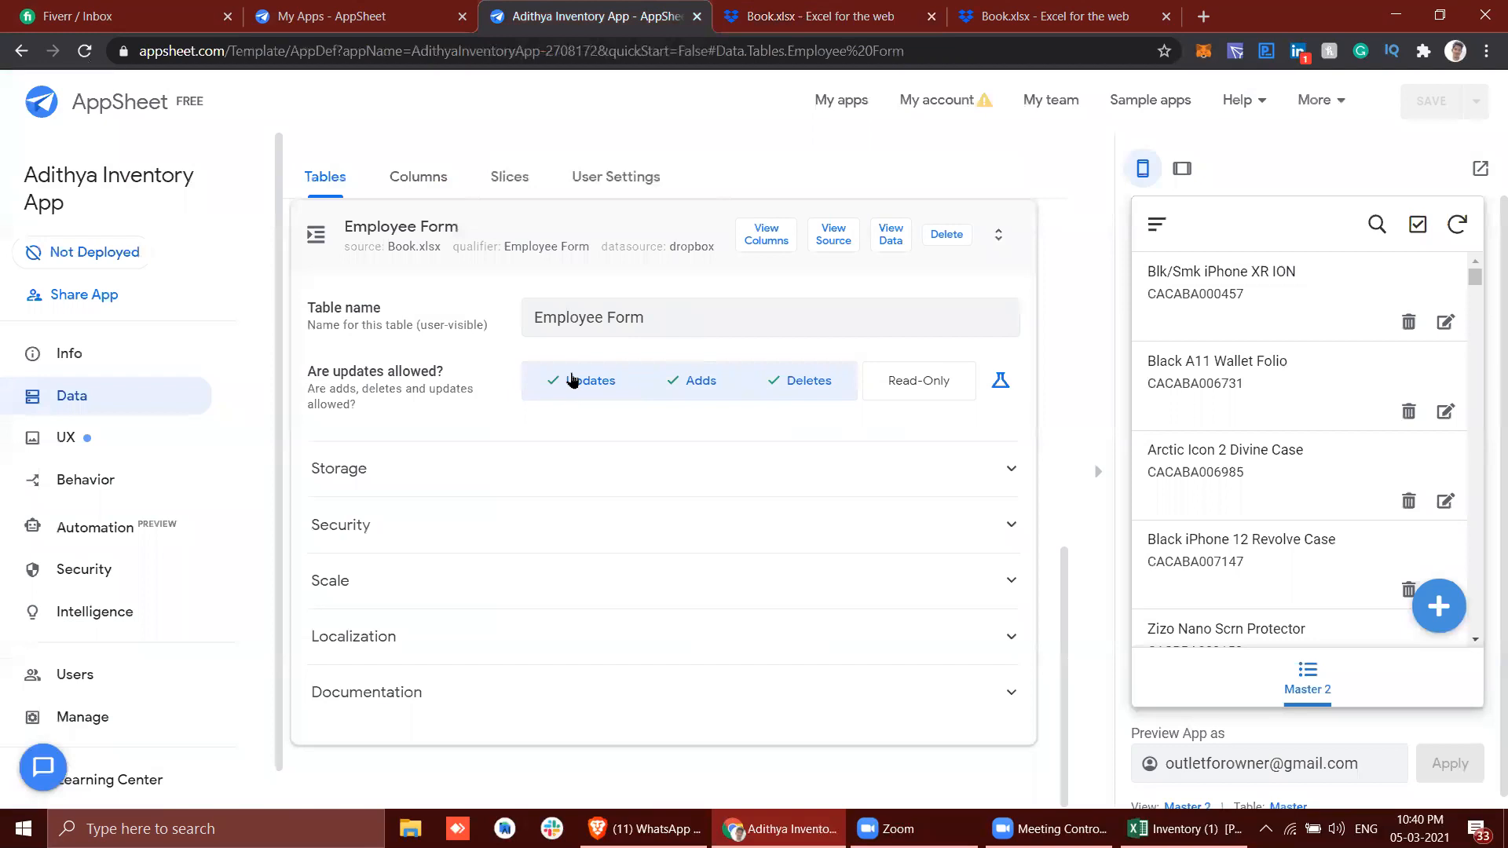
{"action": "left_click", "coordinate": [756, 248]}
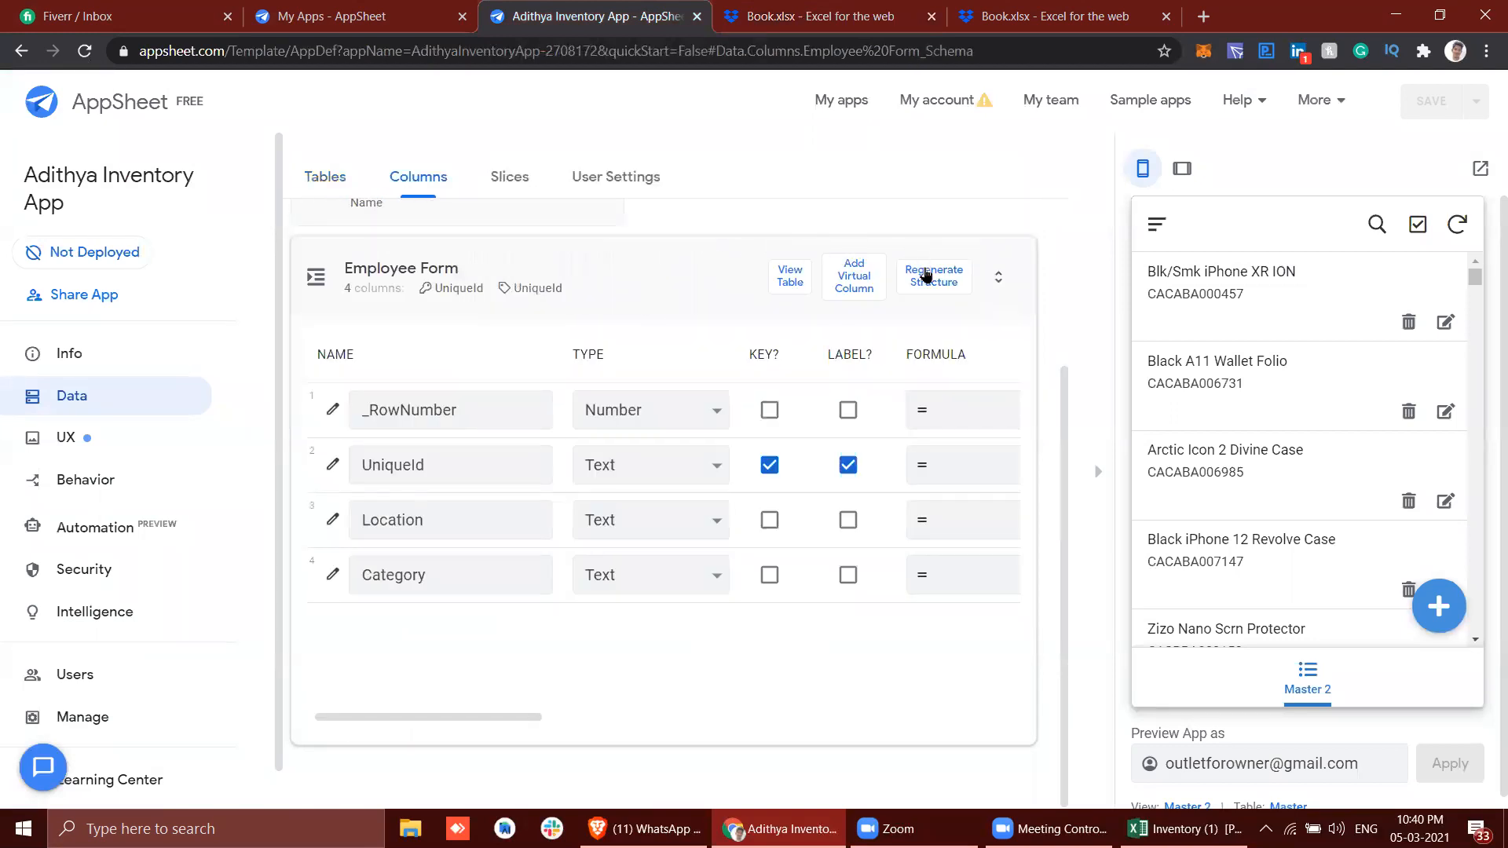
{"action": "left_click", "coordinate": [926, 273]}
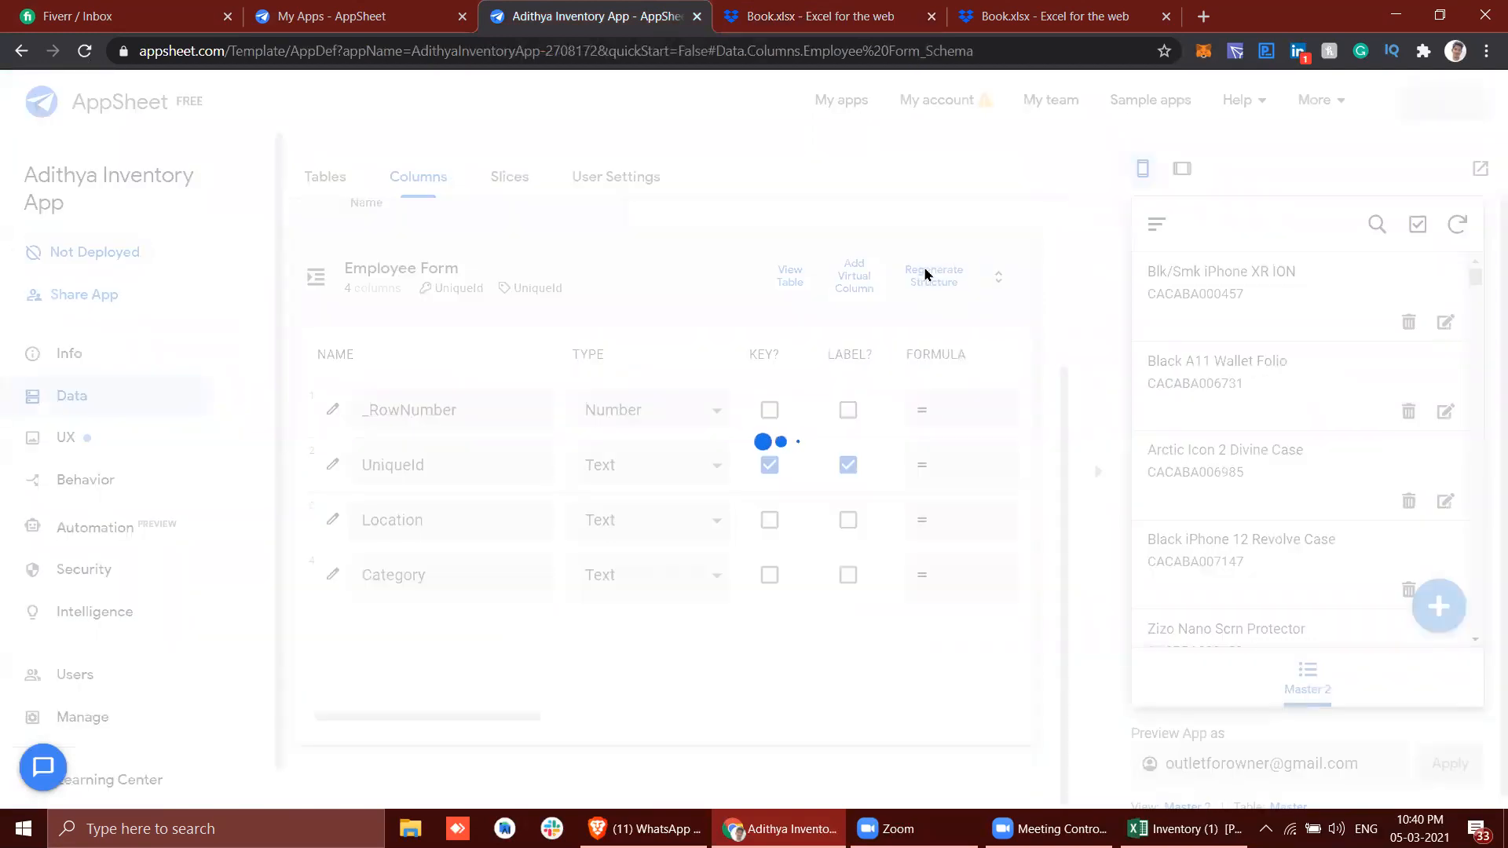
Check the Book workbook's file options in Excel for the web and close the duplicate Book.xlsx tab.
{"action": "left_click", "coordinate": [863, 8]}
{"action": "left_click", "coordinate": [305, 367]}
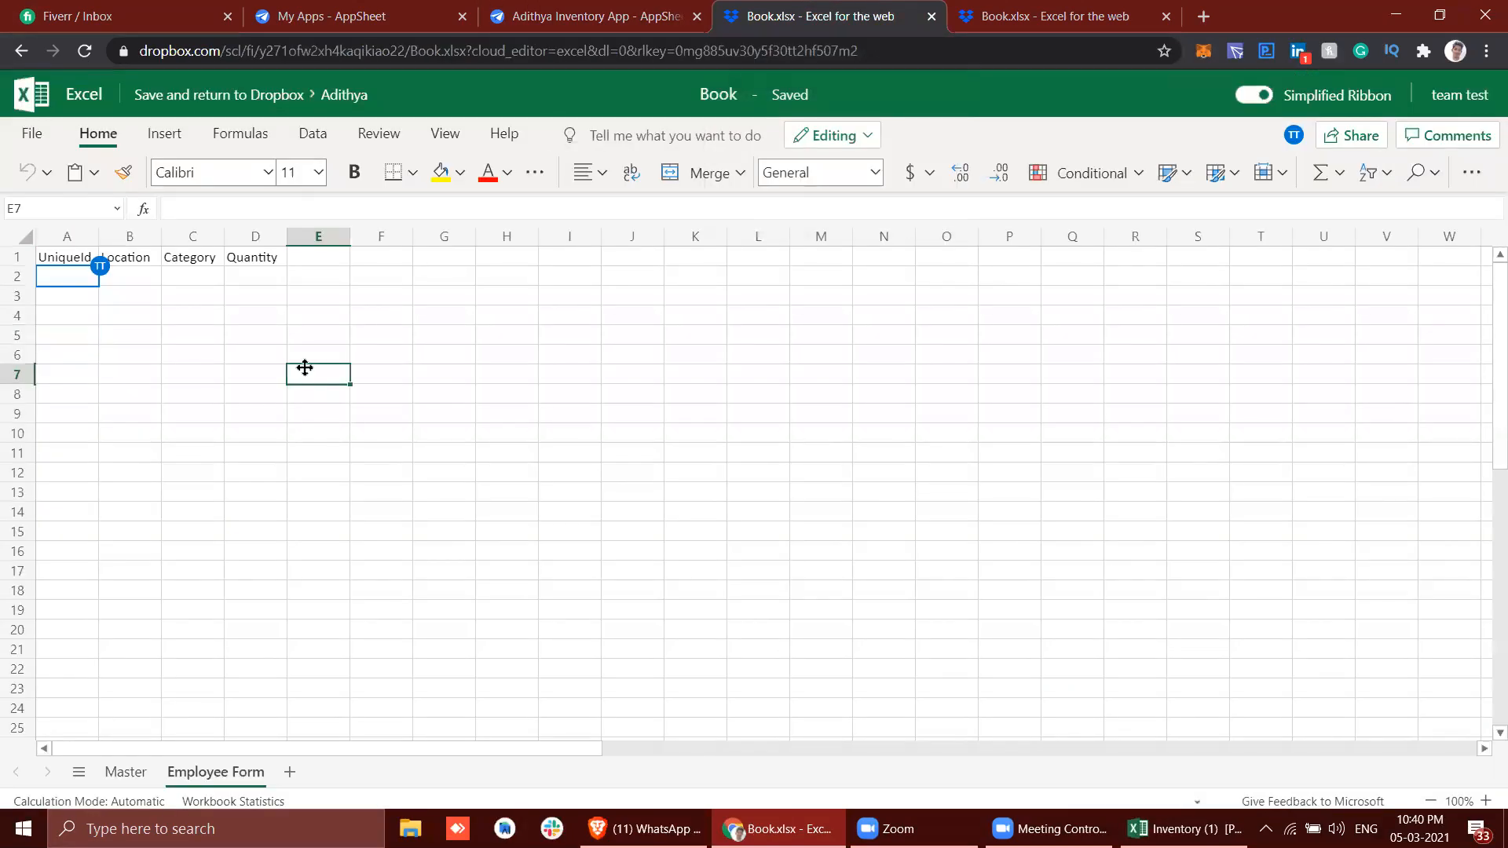
{"action": "left_click", "coordinate": [31, 133]}
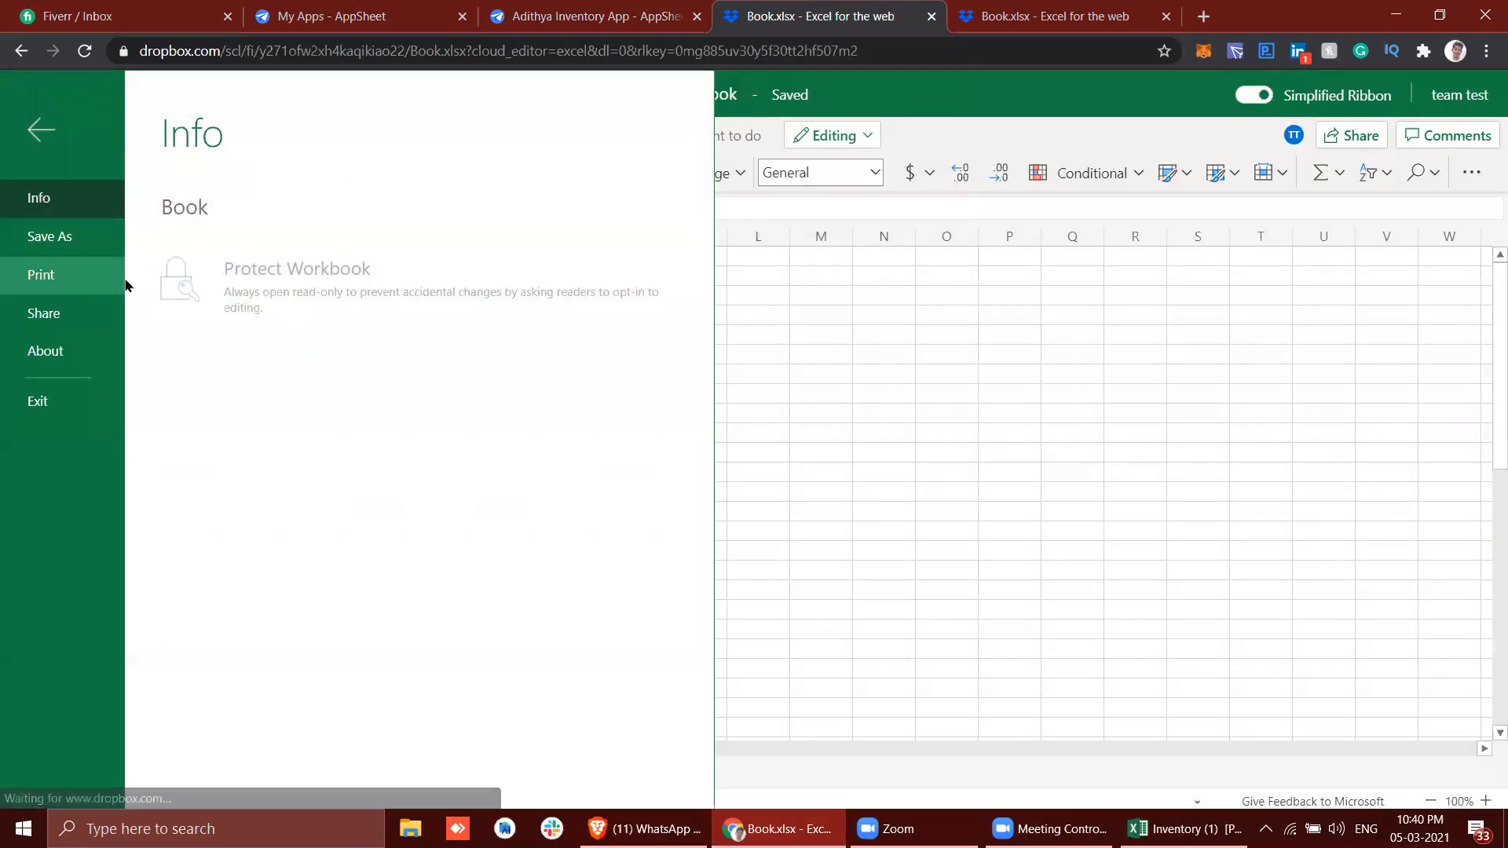
{"action": "left_click", "coordinate": [822, 625]}
{"action": "left_click", "coordinate": [521, 6]}
{"action": "left_click", "coordinate": [825, 14]}
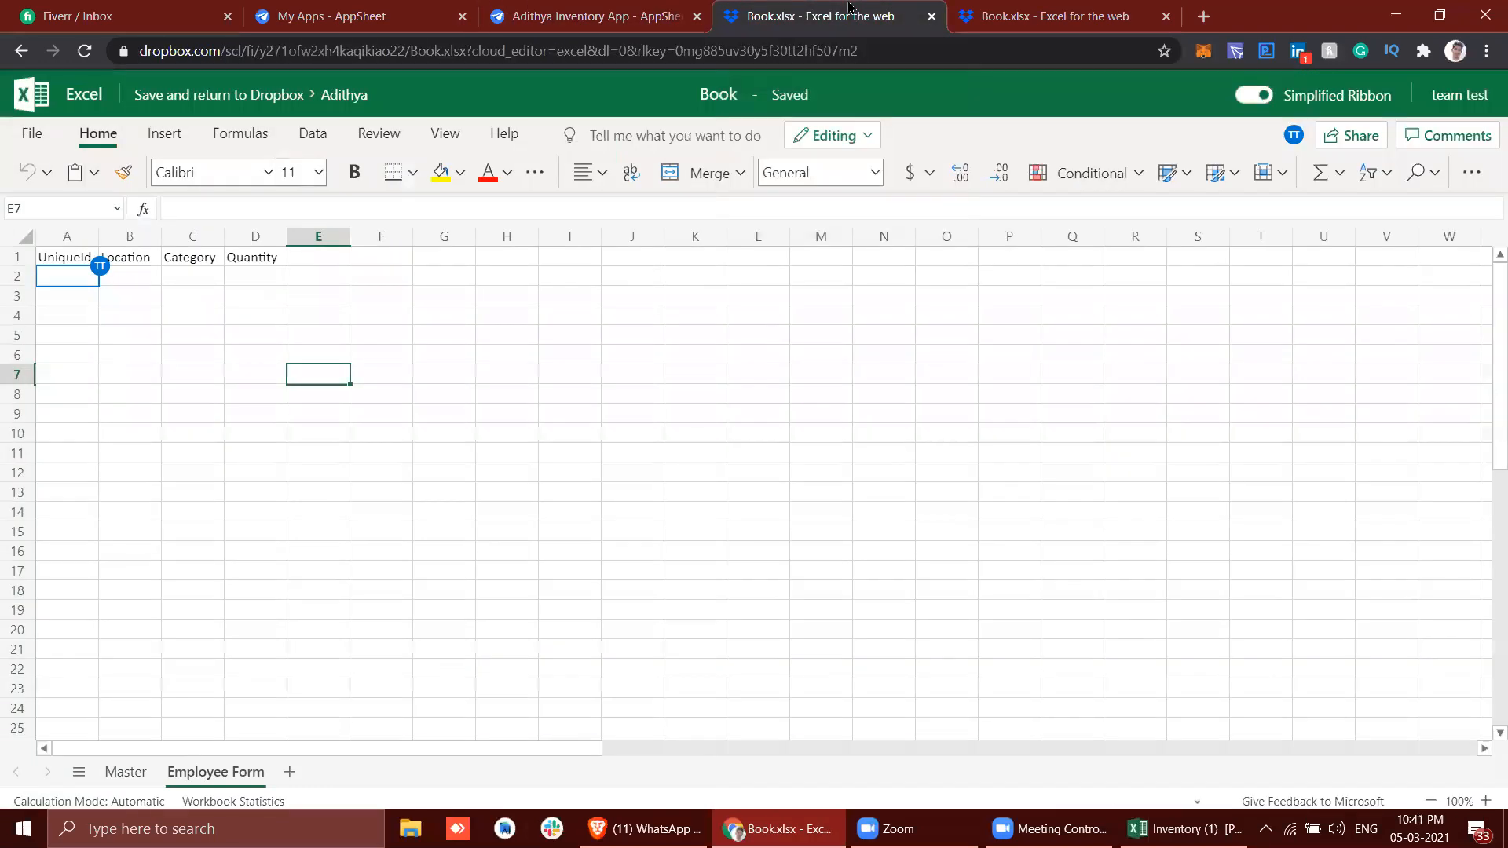
{"action": "left_click", "coordinate": [1165, 17]}
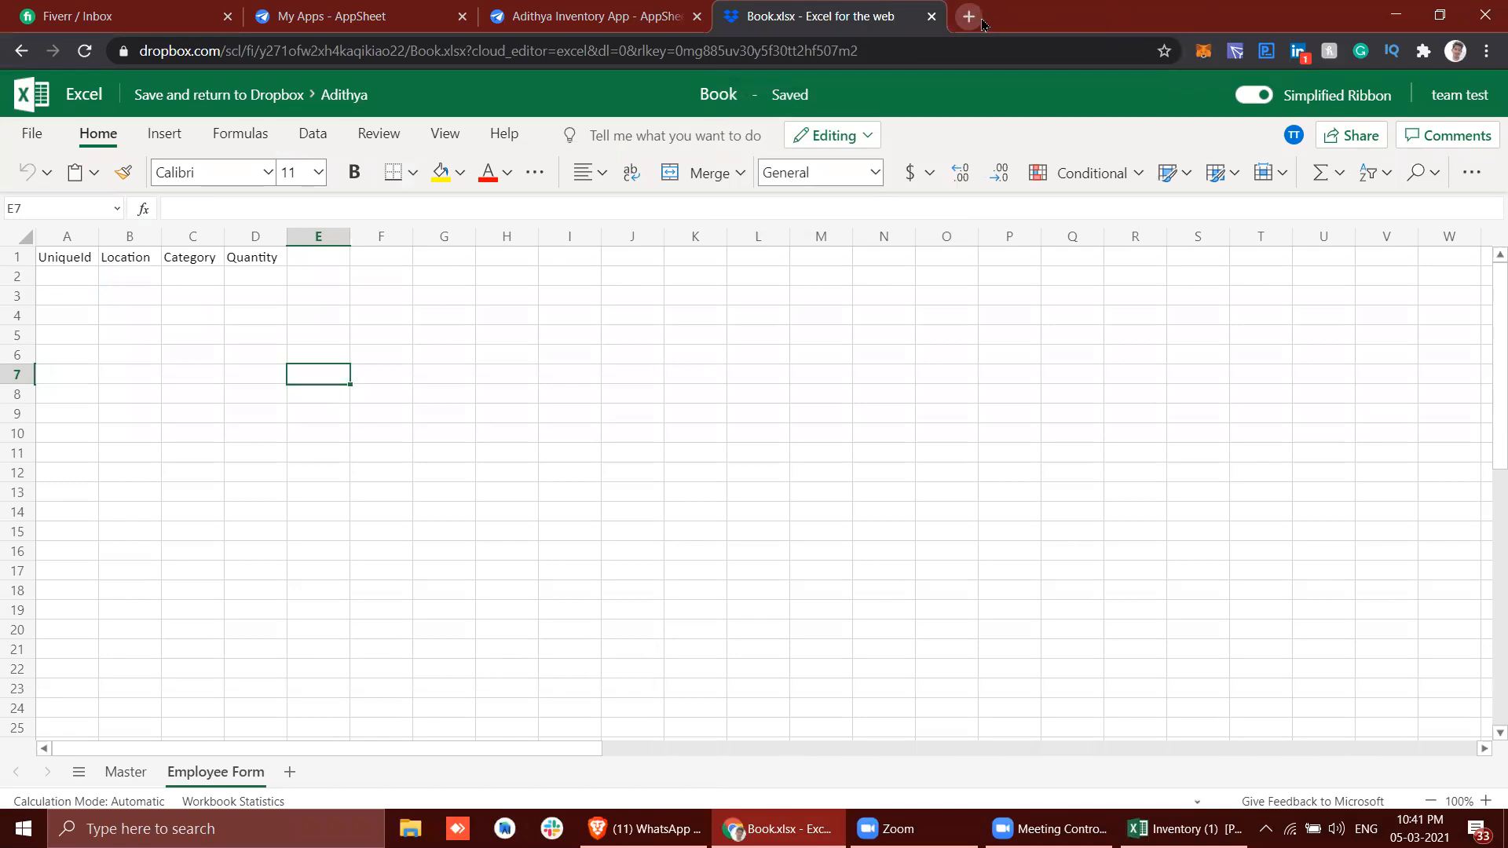
Open Dropbox in a new browser tab and preview the Employee Form sheet of Book.xlsx in the project folder.
{"action": "left_click", "coordinate": [972, 19]}
{"action": "type", "text": "drop"}
{"action": "key", "text": "Return"}
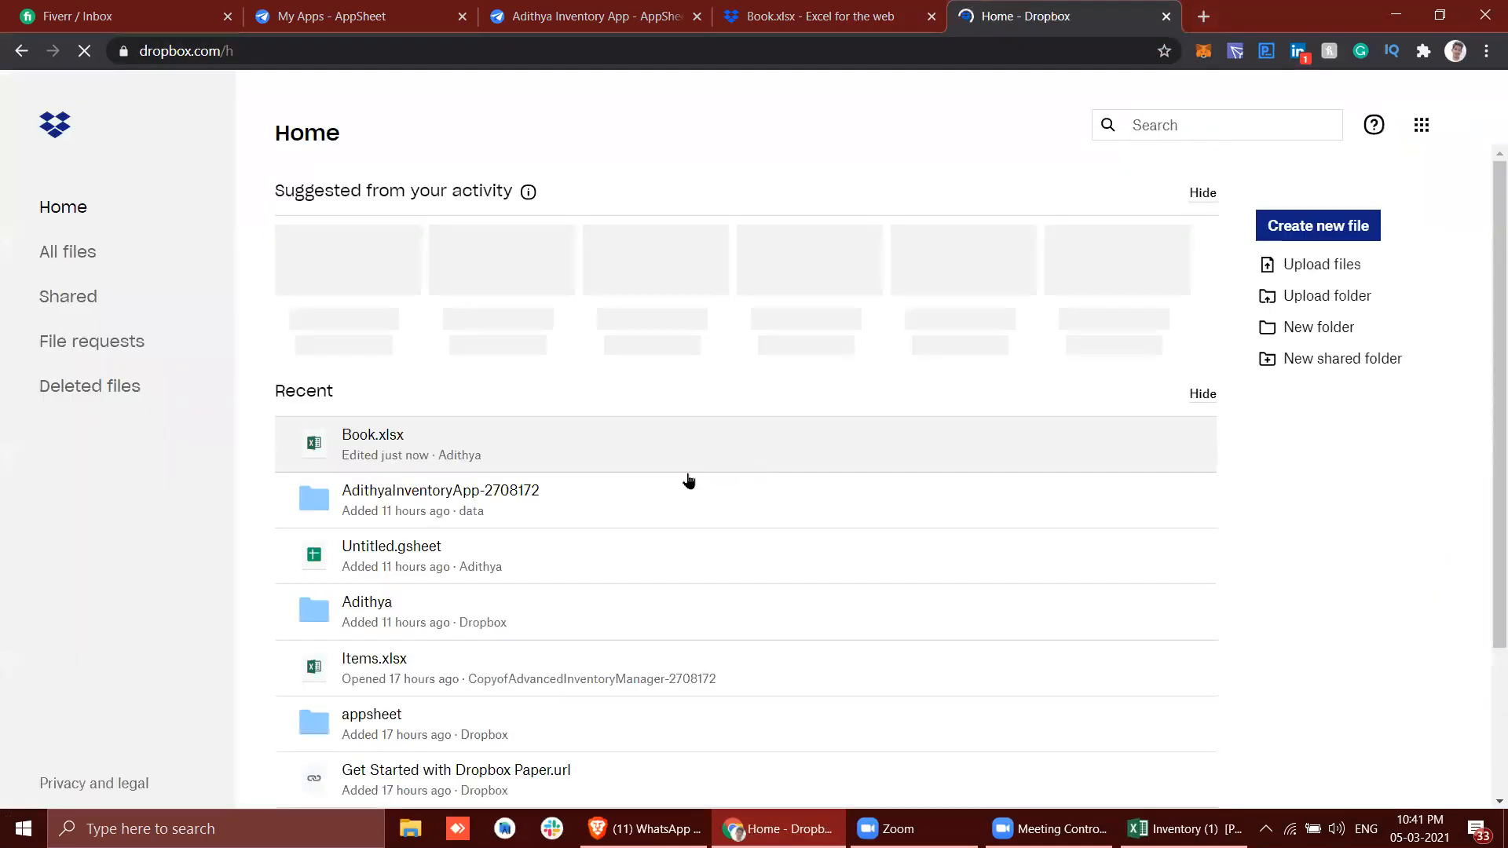
{"action": "scroll", "coordinate": [475, 571], "scroll_direction": "down", "scroll_amount": 3}
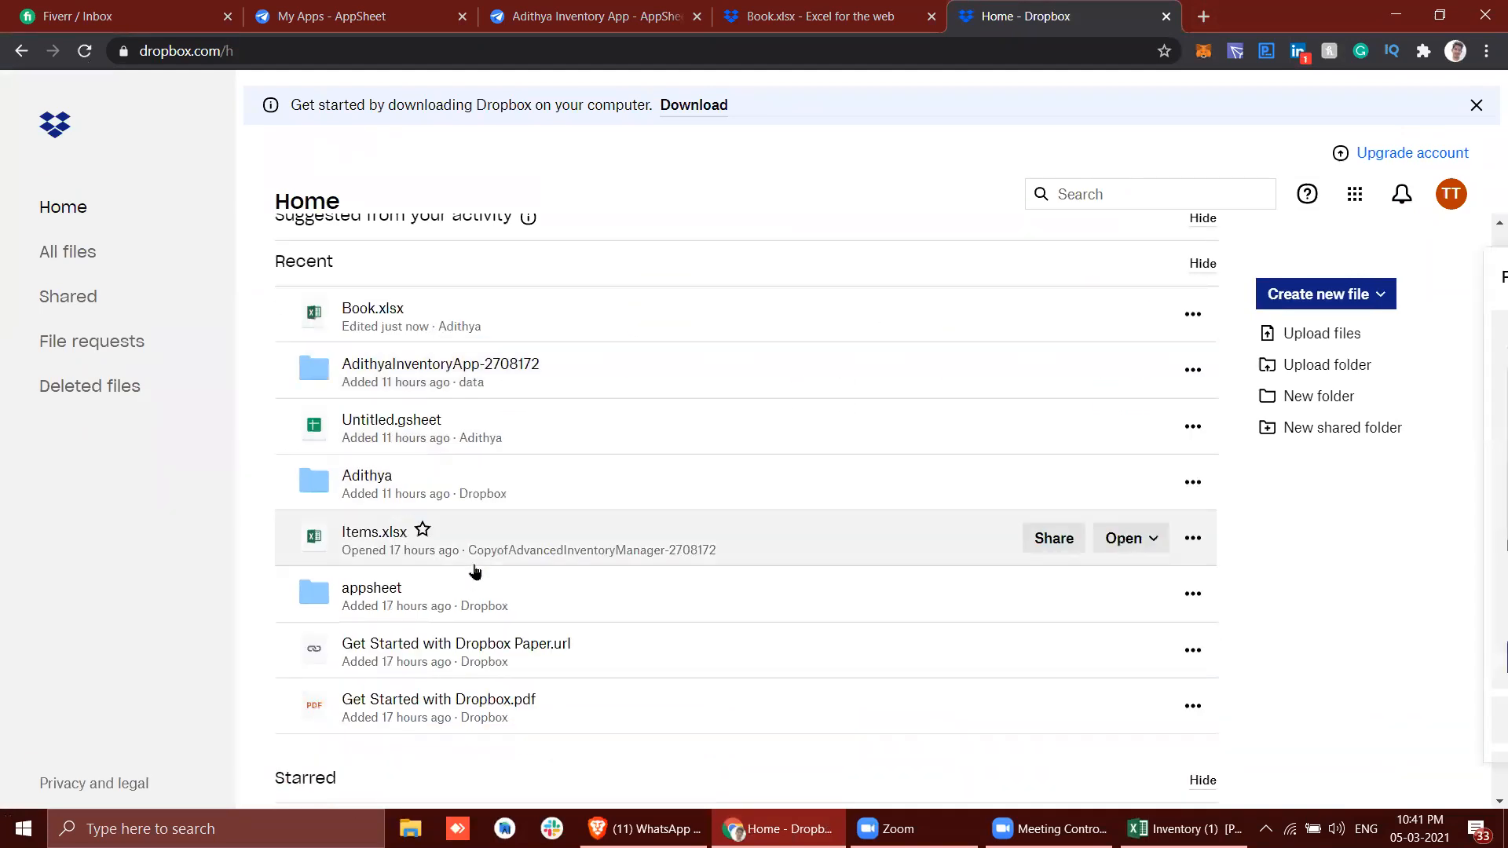
{"action": "left_click", "coordinate": [421, 478]}
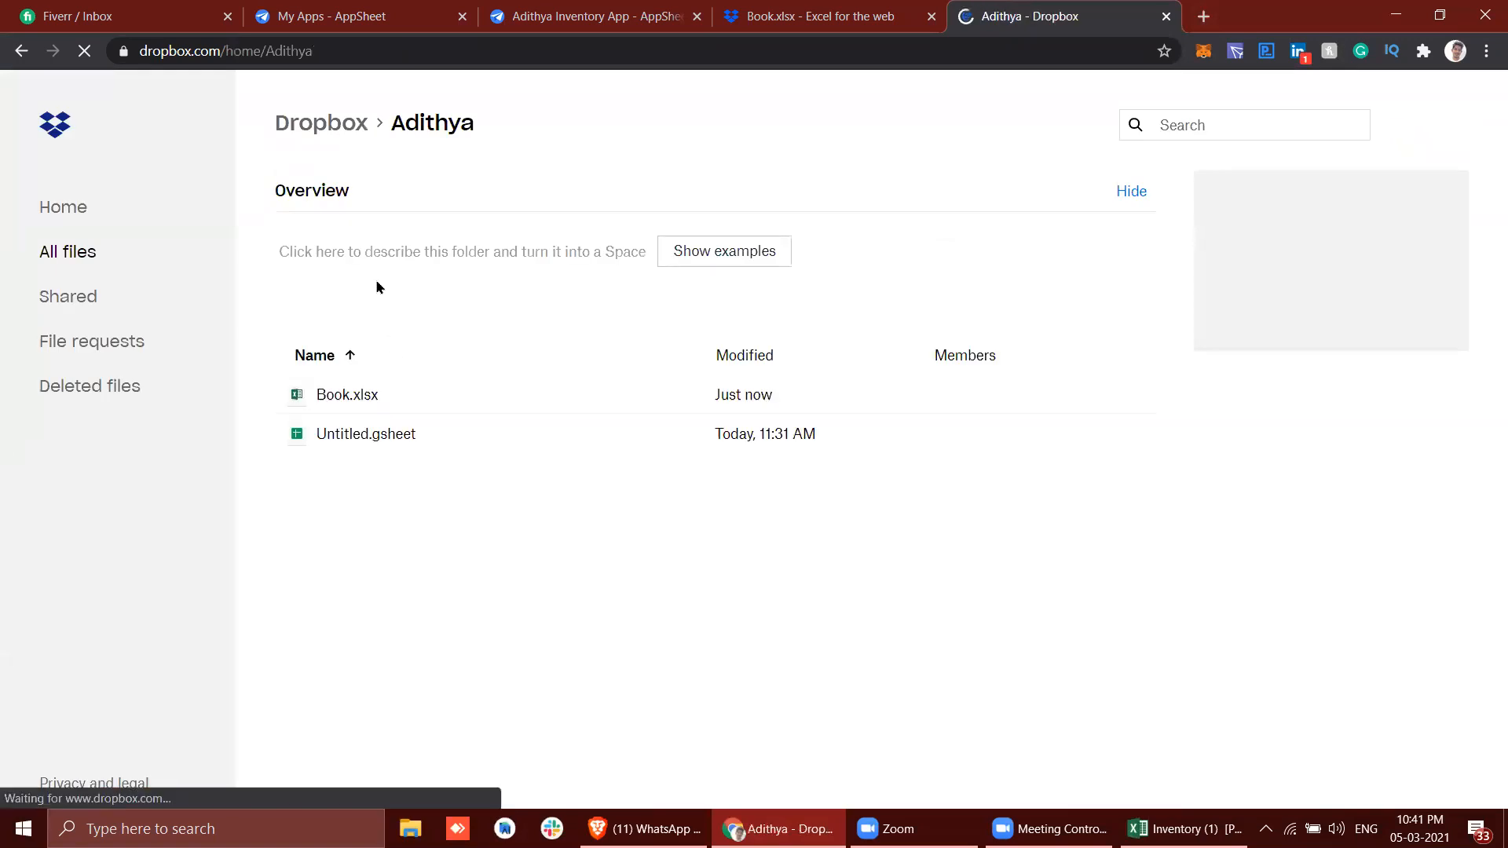
{"action": "left_click", "coordinate": [351, 465]}
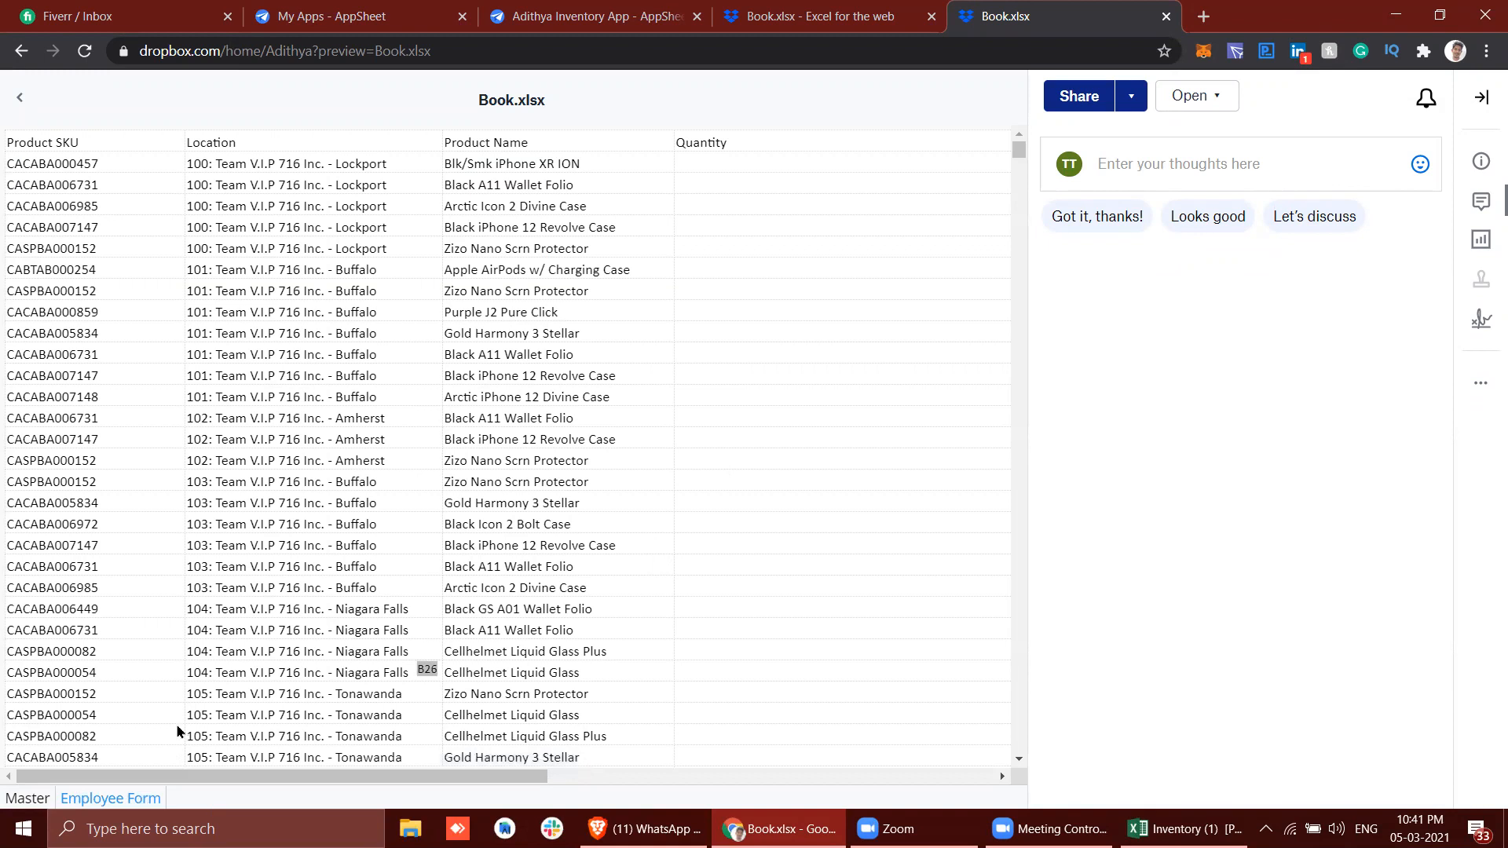
{"action": "left_click", "coordinate": [111, 797]}
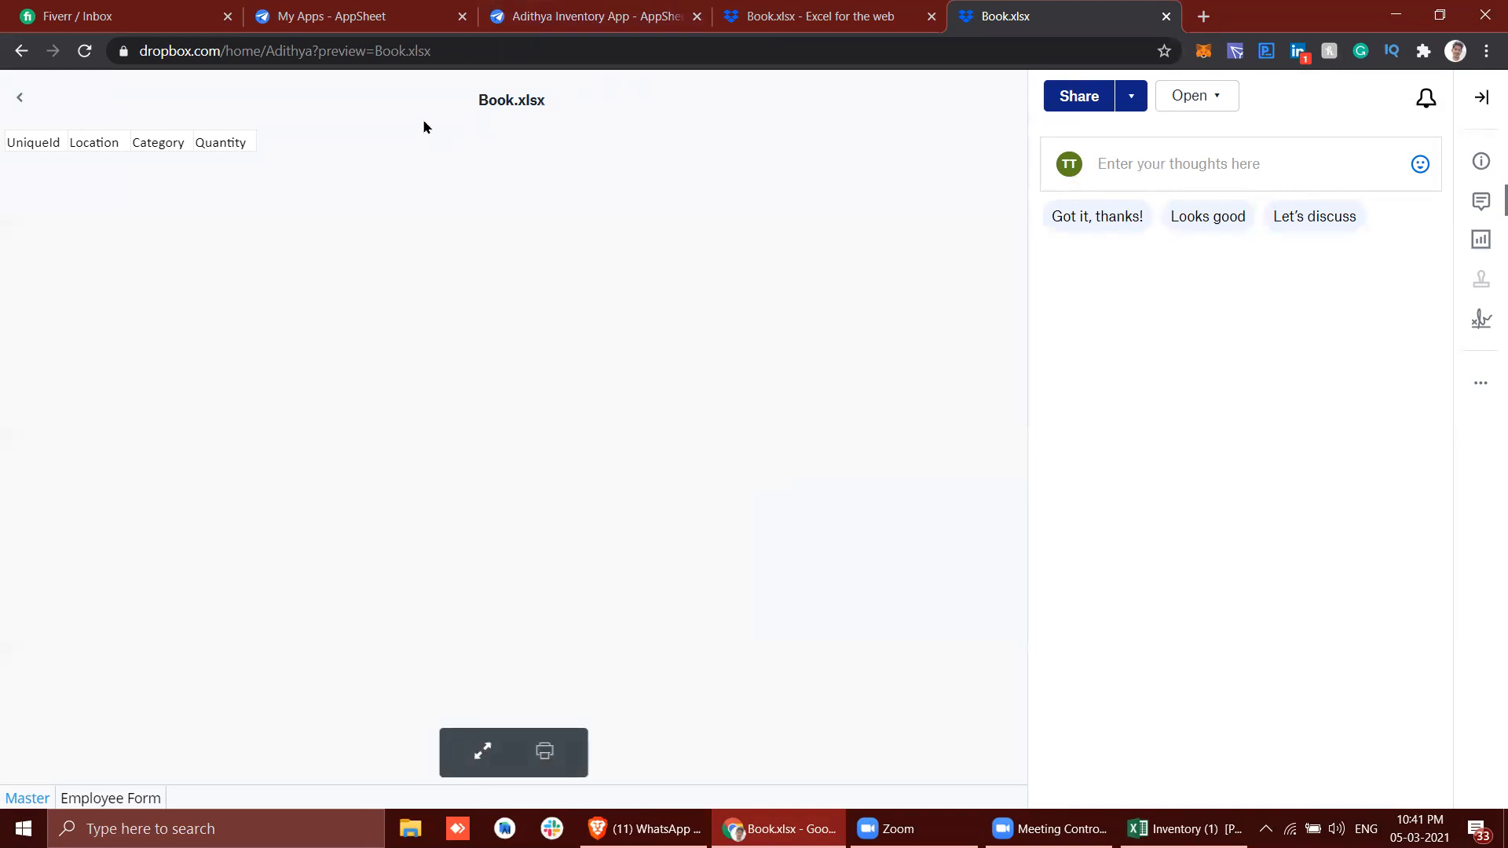
Return to the AppSheet editor, review the Employee Form table's columns and bring up its table settings.
{"action": "left_click", "coordinate": [516, 8]}
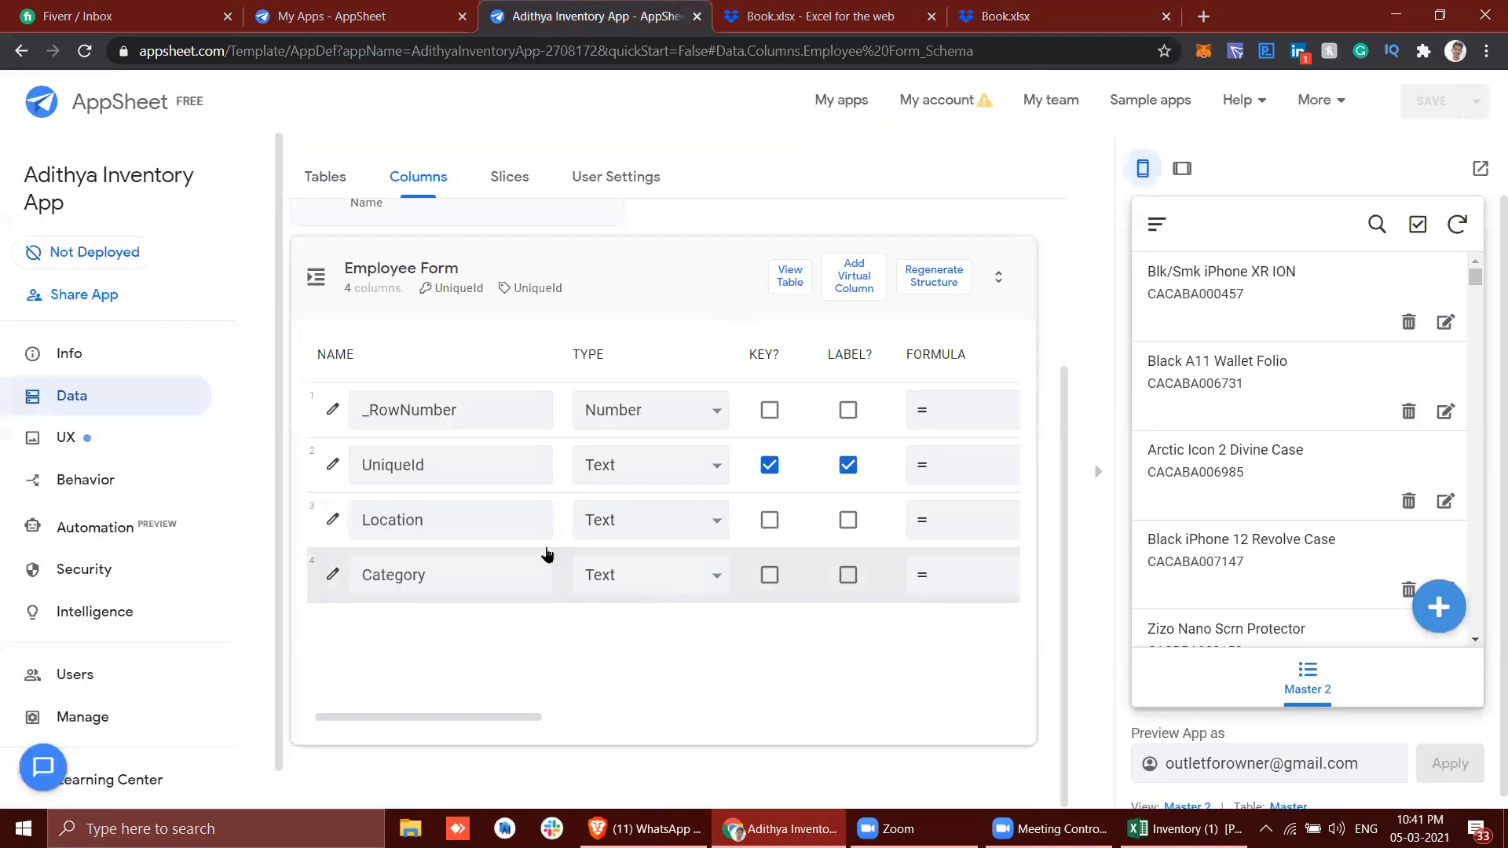
{"action": "scroll", "coordinate": [416, 354], "scroll_direction": "up", "scroll_amount": 1}
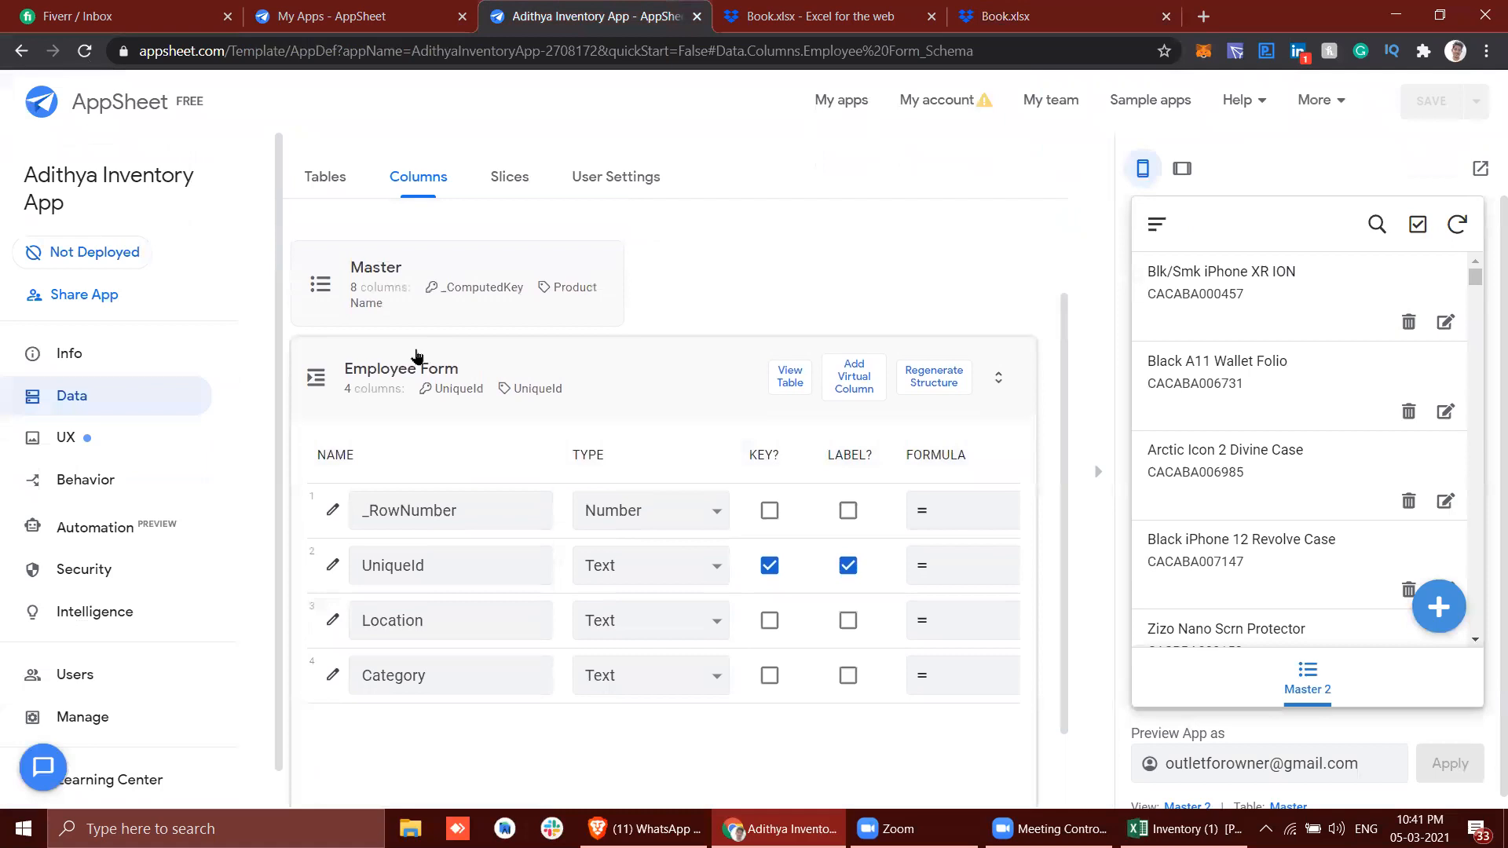
{"action": "left_click", "coordinate": [416, 355]}
{"action": "left_click", "coordinate": [321, 179]}
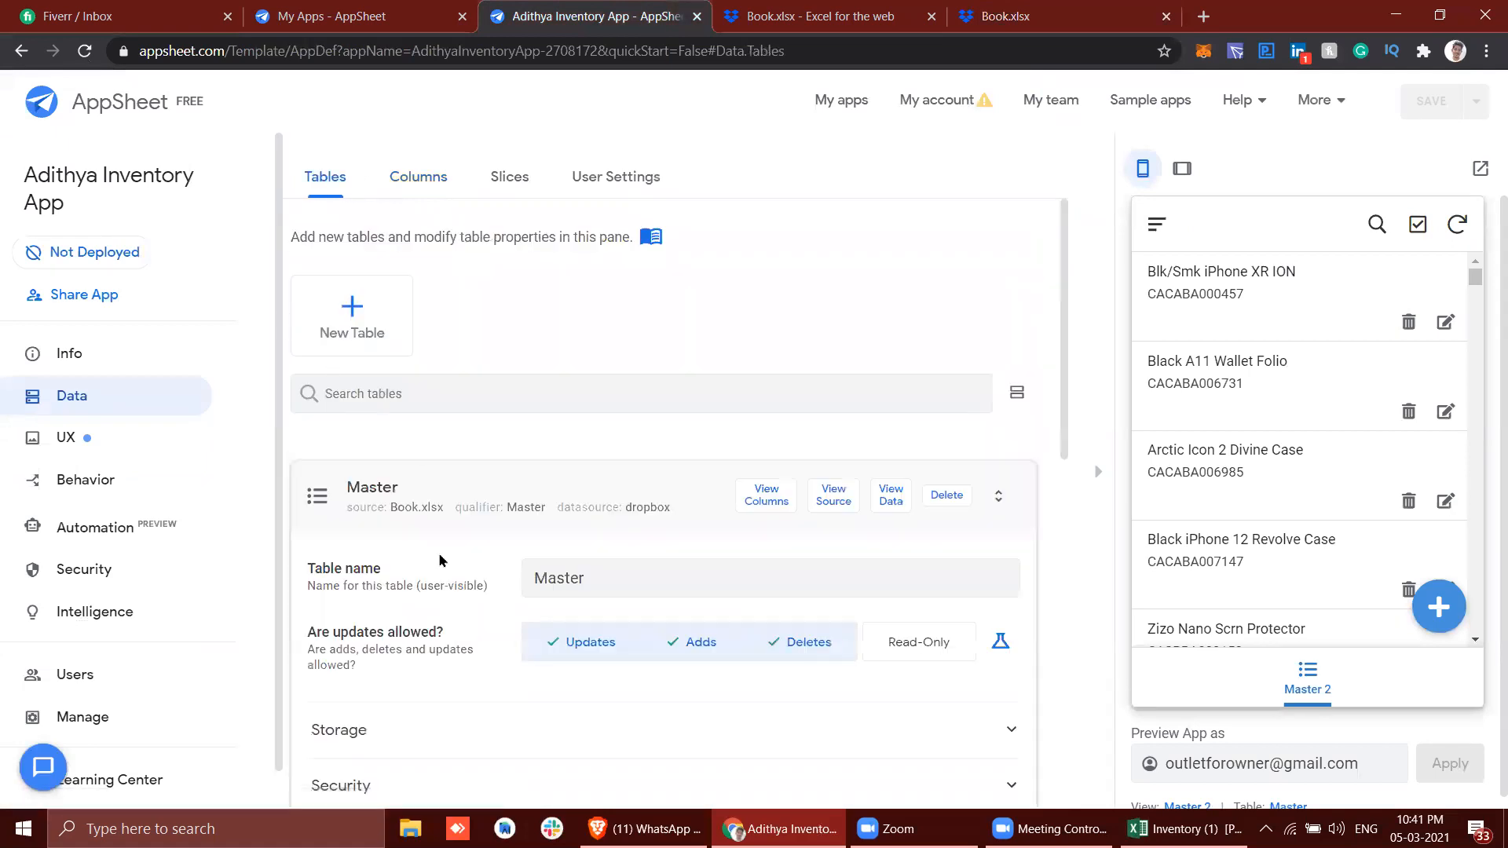
{"action": "scroll", "coordinate": [437, 562], "scroll_direction": "down", "scroll_amount": 7}
{"action": "scroll", "coordinate": [440, 559], "scroll_direction": "down", "scroll_amount": 3}
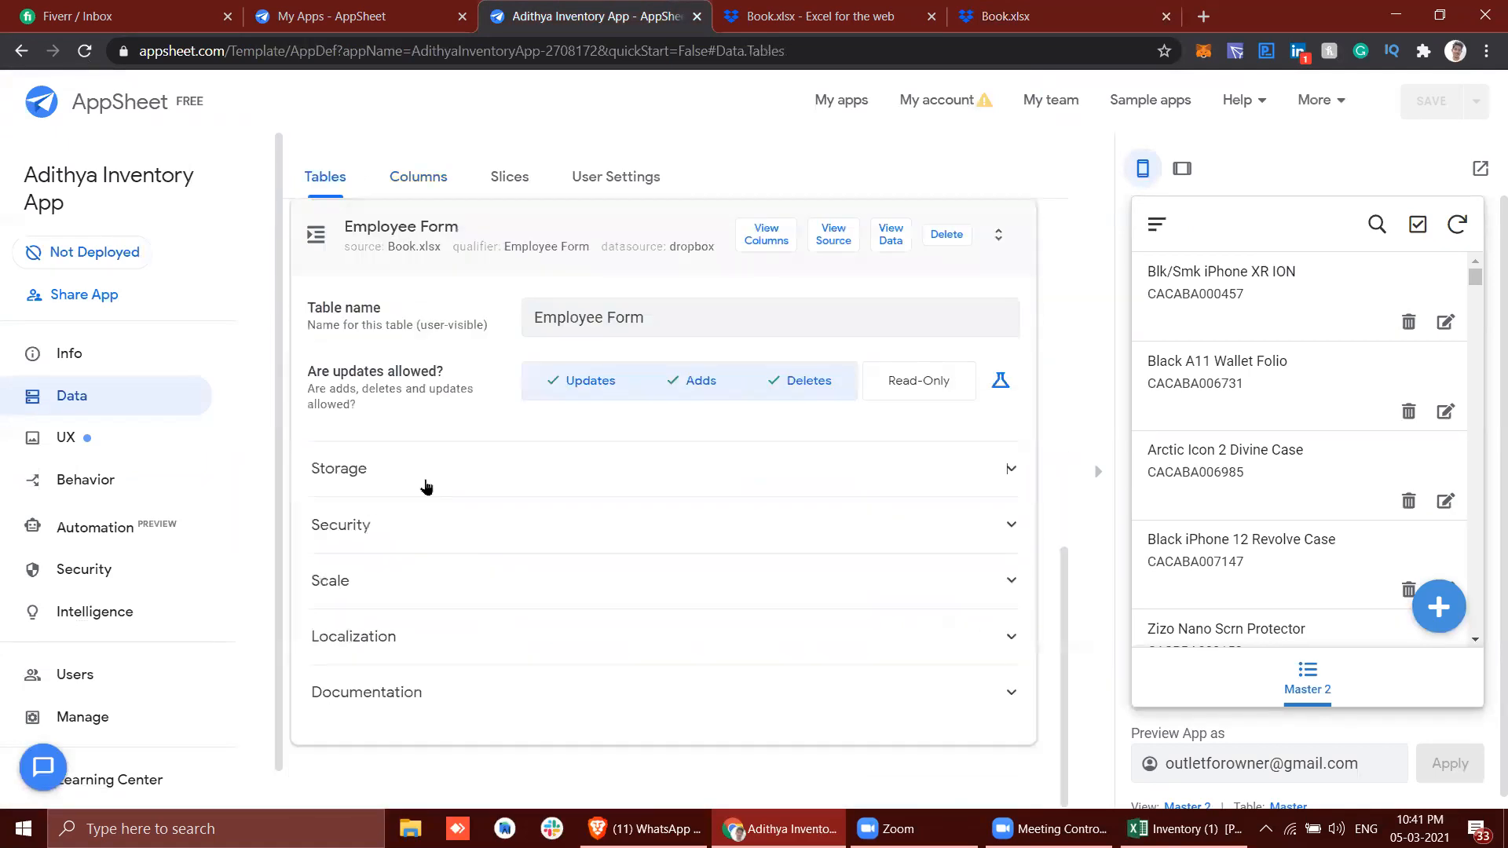
Check the source path and worksheet choices in the Employee Form table's storage settings.
{"action": "left_click", "coordinate": [426, 479]}
{"action": "scroll", "coordinate": [428, 487], "scroll_direction": "down", "scroll_amount": 1}
{"action": "left_click", "coordinate": [616, 468]}
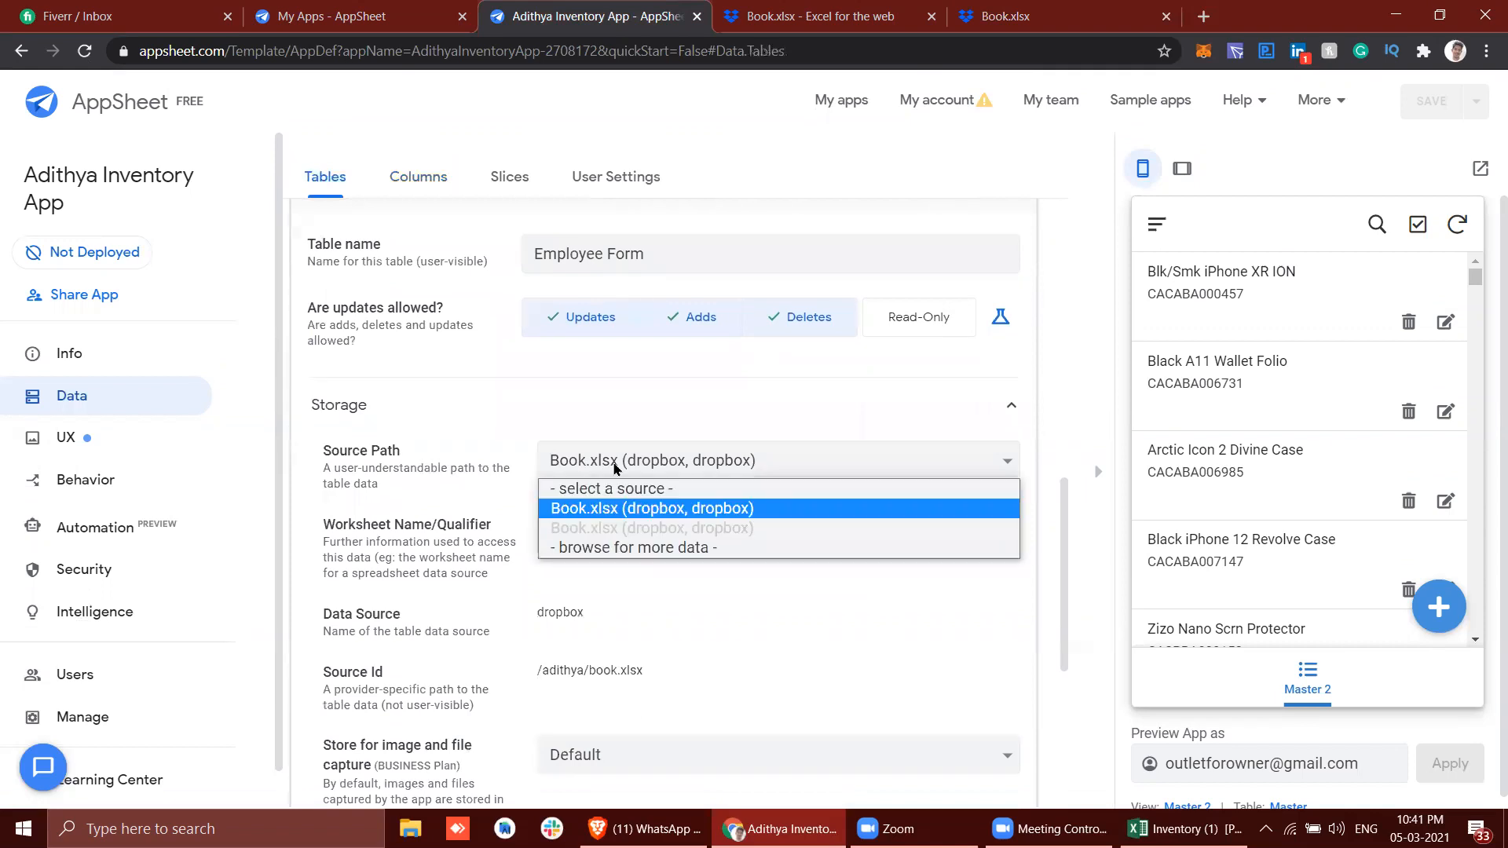
{"action": "left_click", "coordinate": [616, 469]}
{"action": "left_click", "coordinate": [617, 536]}
{"action": "left_click", "coordinate": [617, 535]}
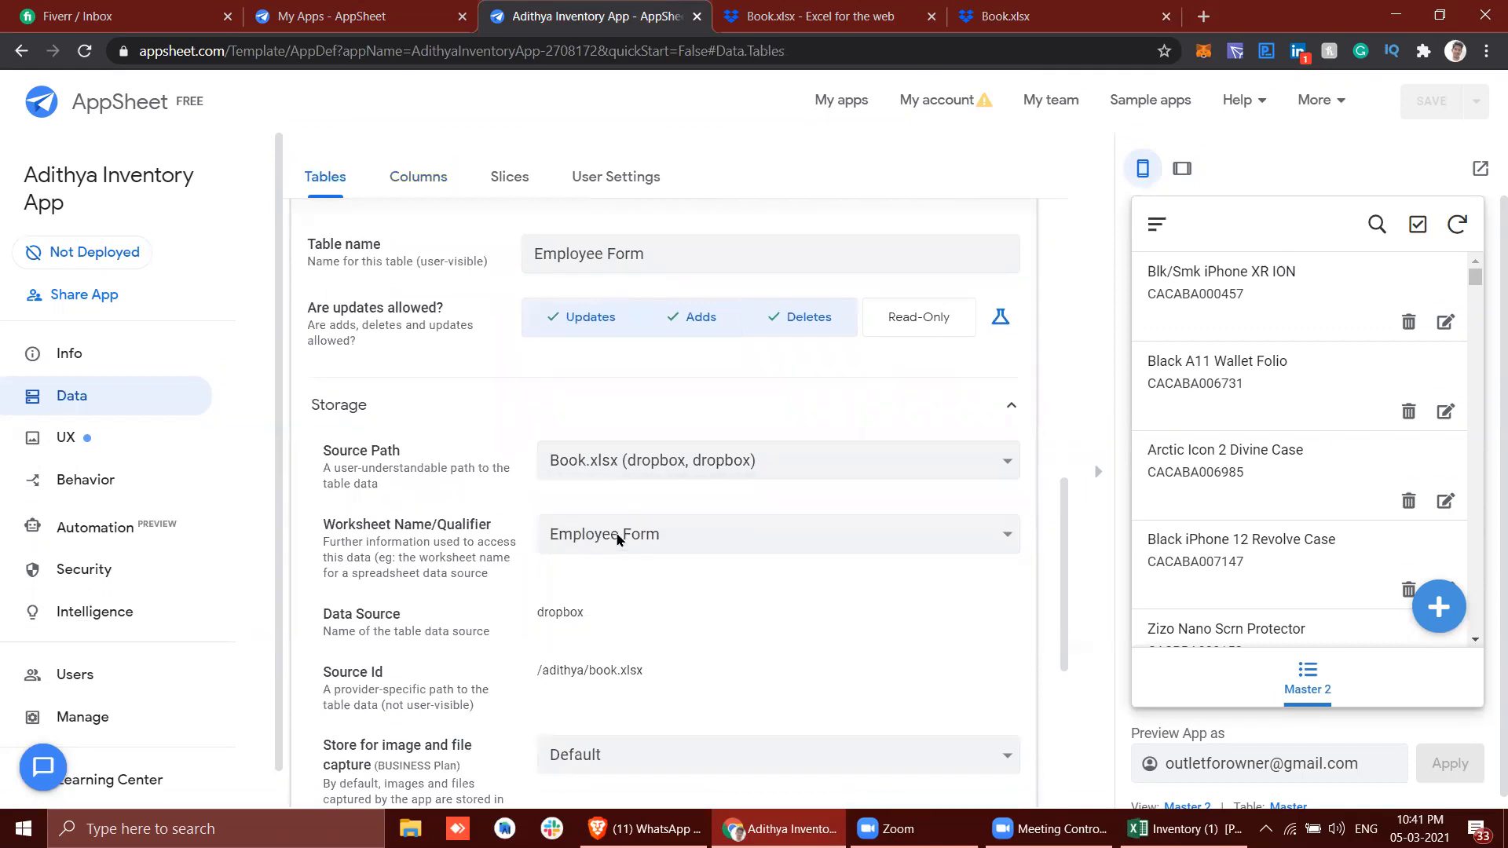
{"action": "scroll", "coordinate": [618, 538], "scroll_direction": "up", "scroll_amount": 3}
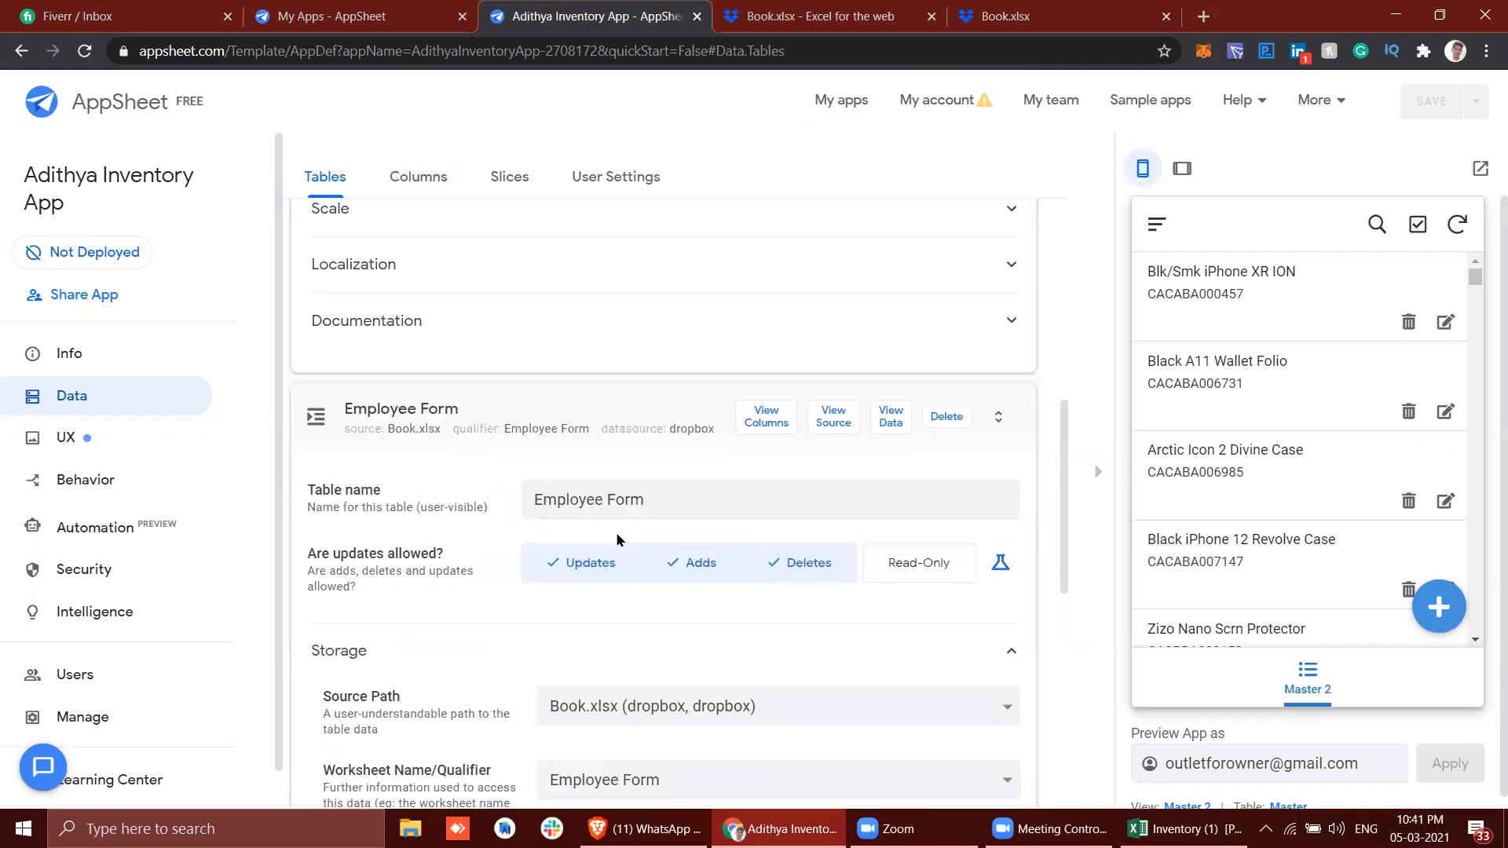
Delete the Employee Form table and add it again from the Employee Form worksheet of Book.xlsx in Dropbox, allowing updates, adds and deletes.
{"action": "left_click", "coordinate": [948, 417]}
{"action": "left_click", "coordinate": [950, 422]}
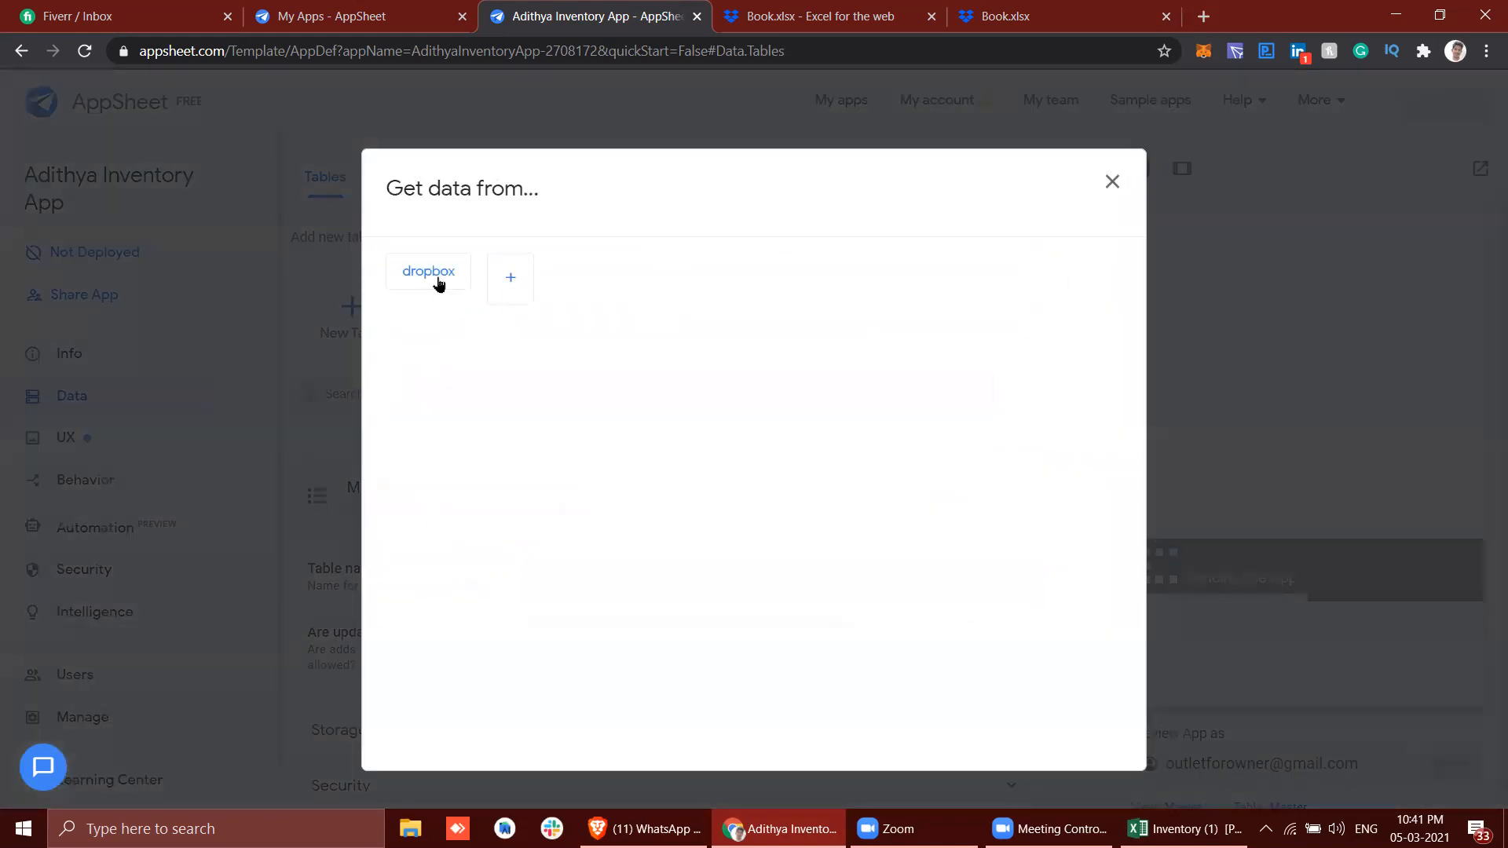
{"action": "left_click", "coordinate": [432, 276]}
{"action": "left_click", "coordinate": [620, 220]}
{"action": "left_click", "coordinate": [572, 250]}
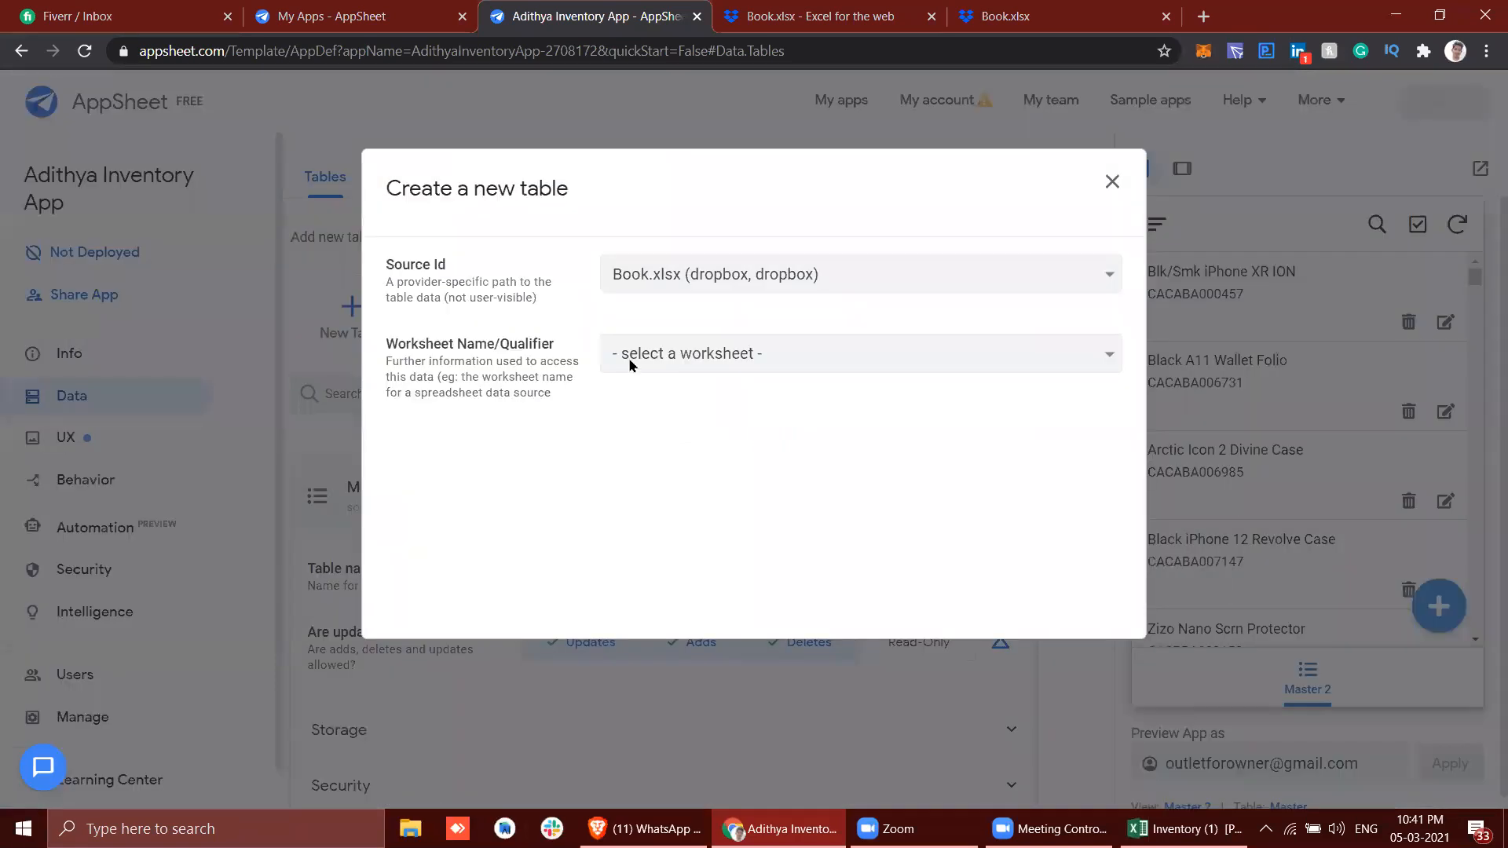
{"action": "left_click", "coordinate": [628, 355]}
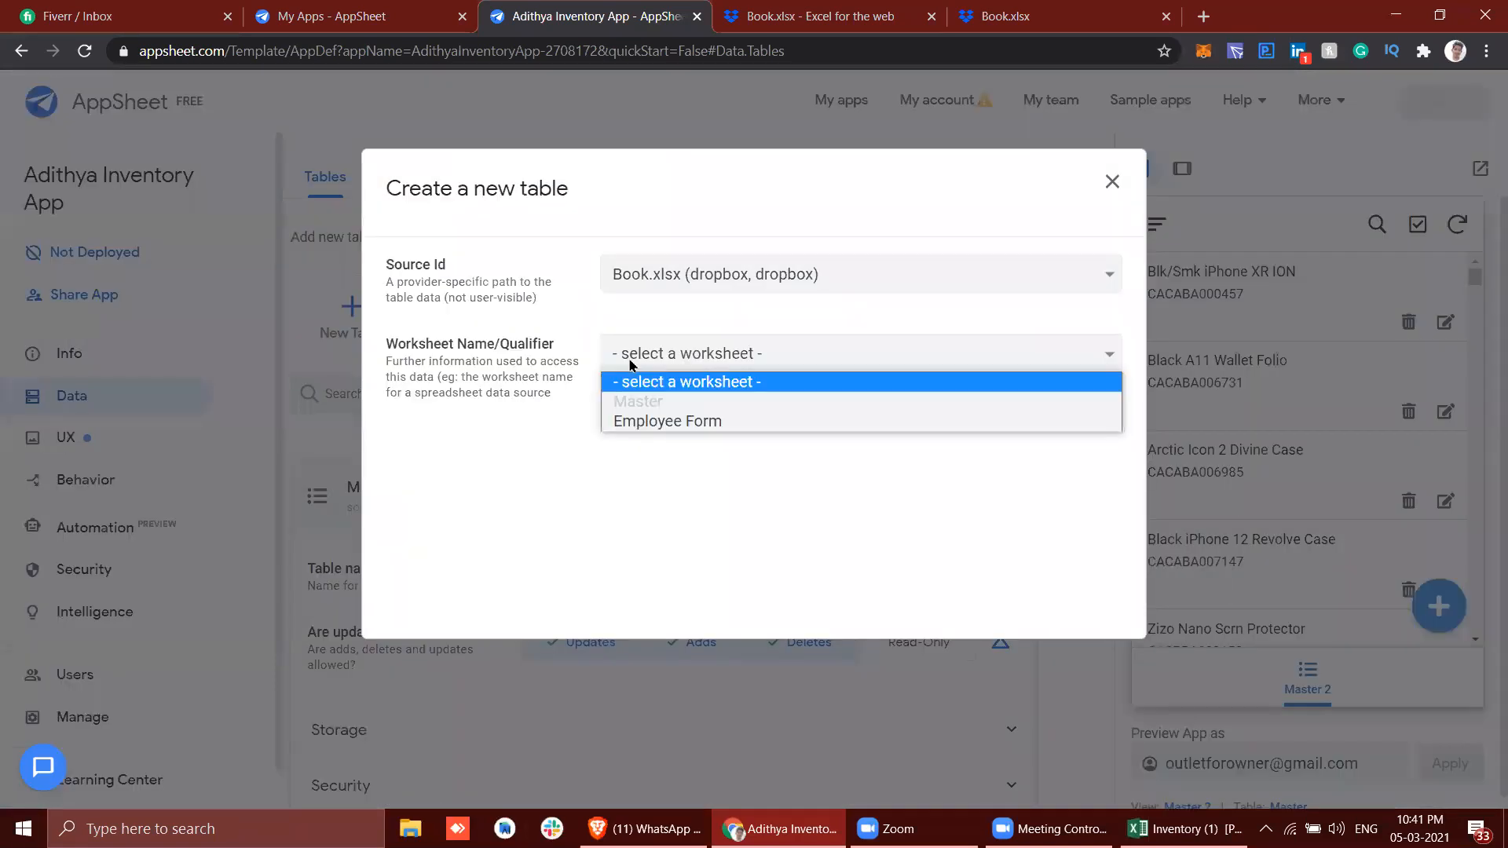
{"action": "left_click", "coordinate": [659, 424]}
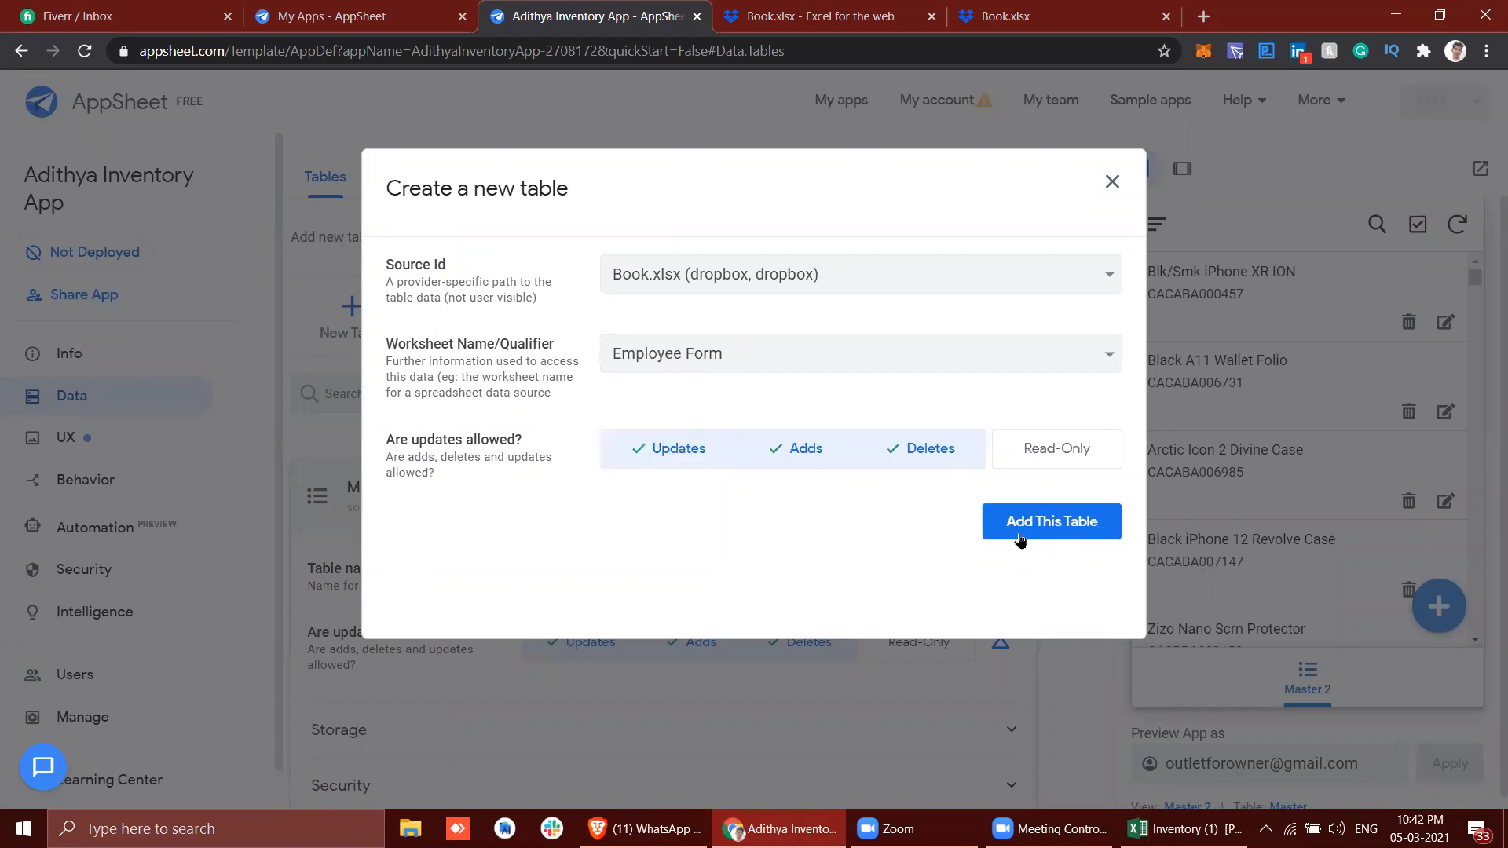
{"action": "left_click", "coordinate": [1019, 539]}
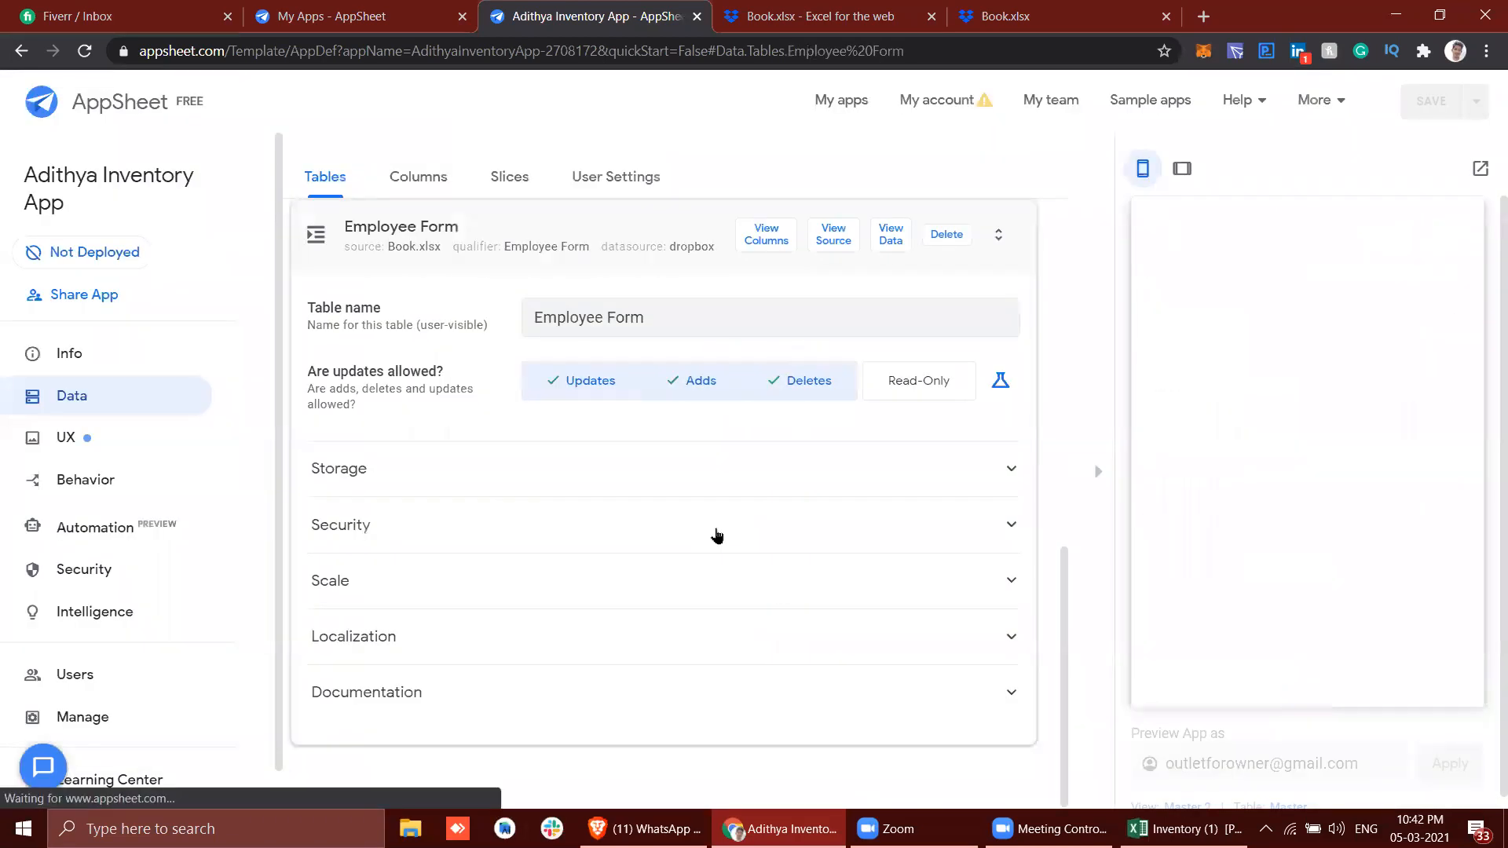
Review the re-added Employee Form table's columns and expand the Master table's column list.
{"action": "left_click", "coordinate": [763, 234]}
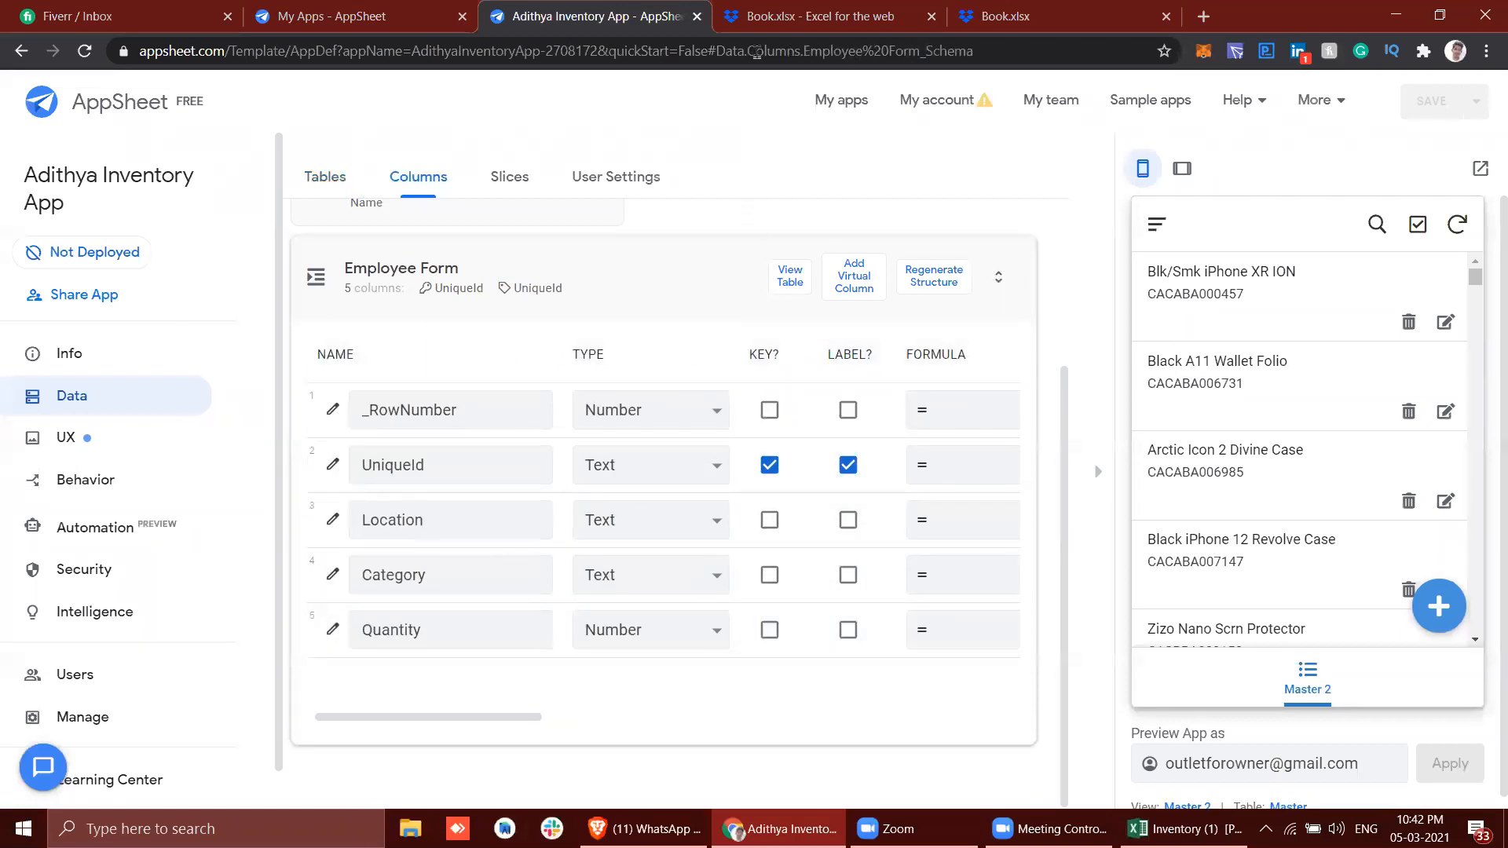
{"action": "scroll", "coordinate": [602, 319], "scroll_direction": "up", "scroll_amount": 3}
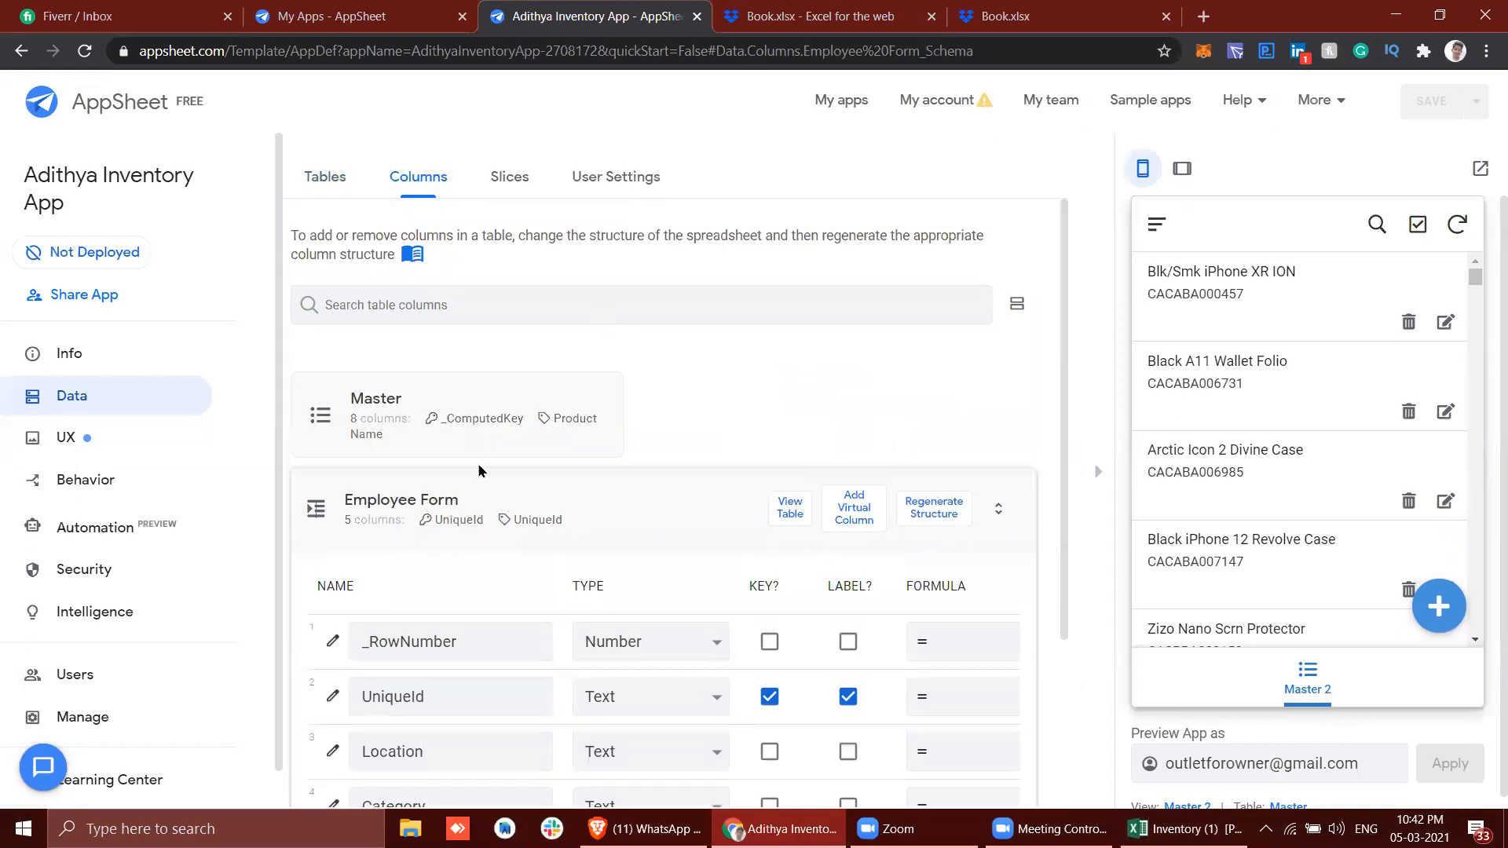
{"action": "left_click", "coordinate": [463, 457]}
Switch to Book.xlsx in Excel for the web and examine the Location column on the Master sheet.
{"action": "key", "text": "ctrl+Tab"}
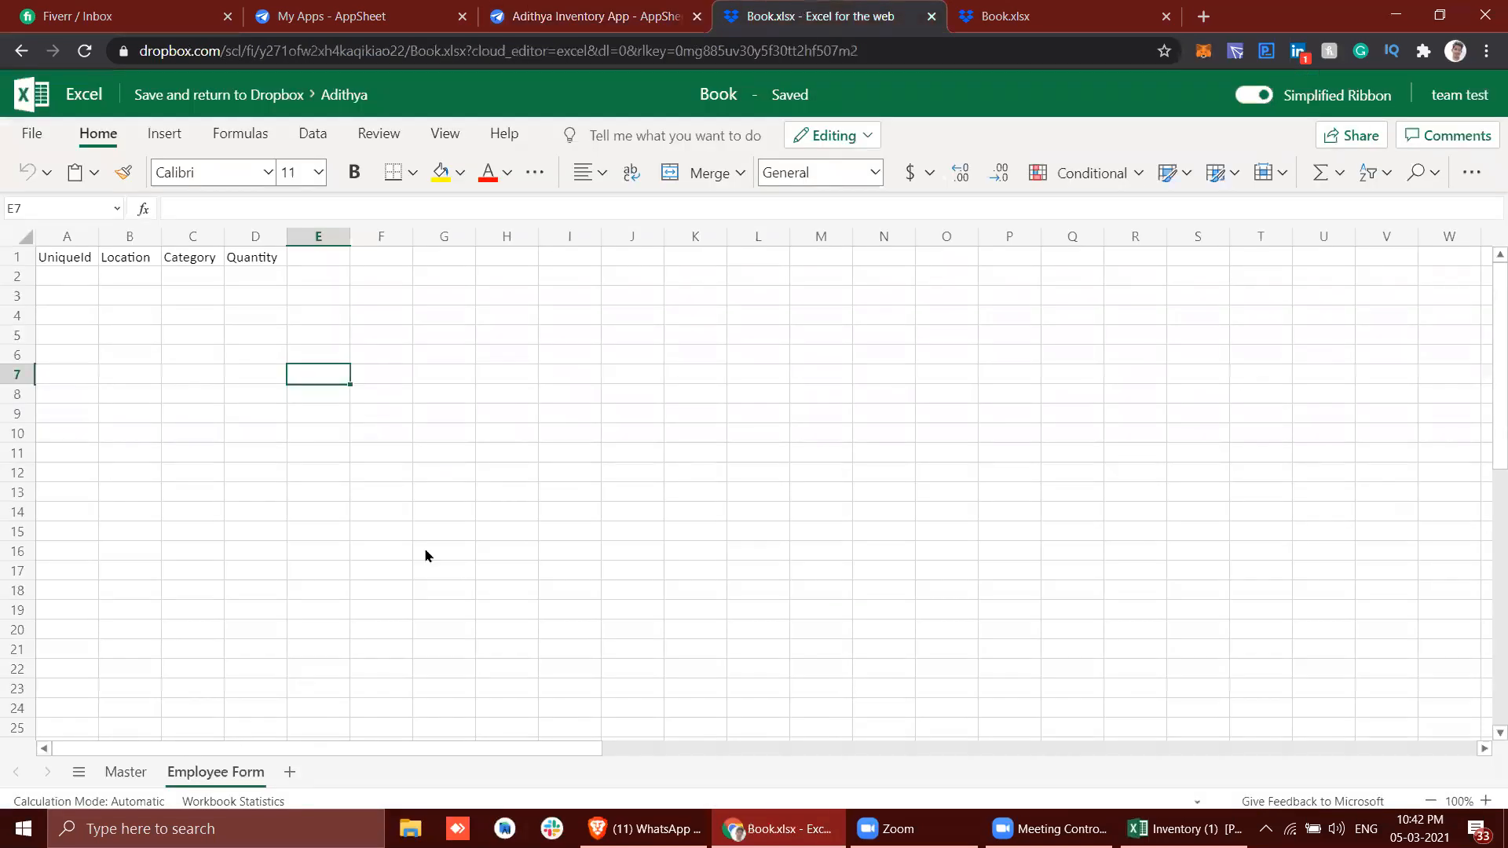
{"action": "left_click", "coordinate": [125, 771]}
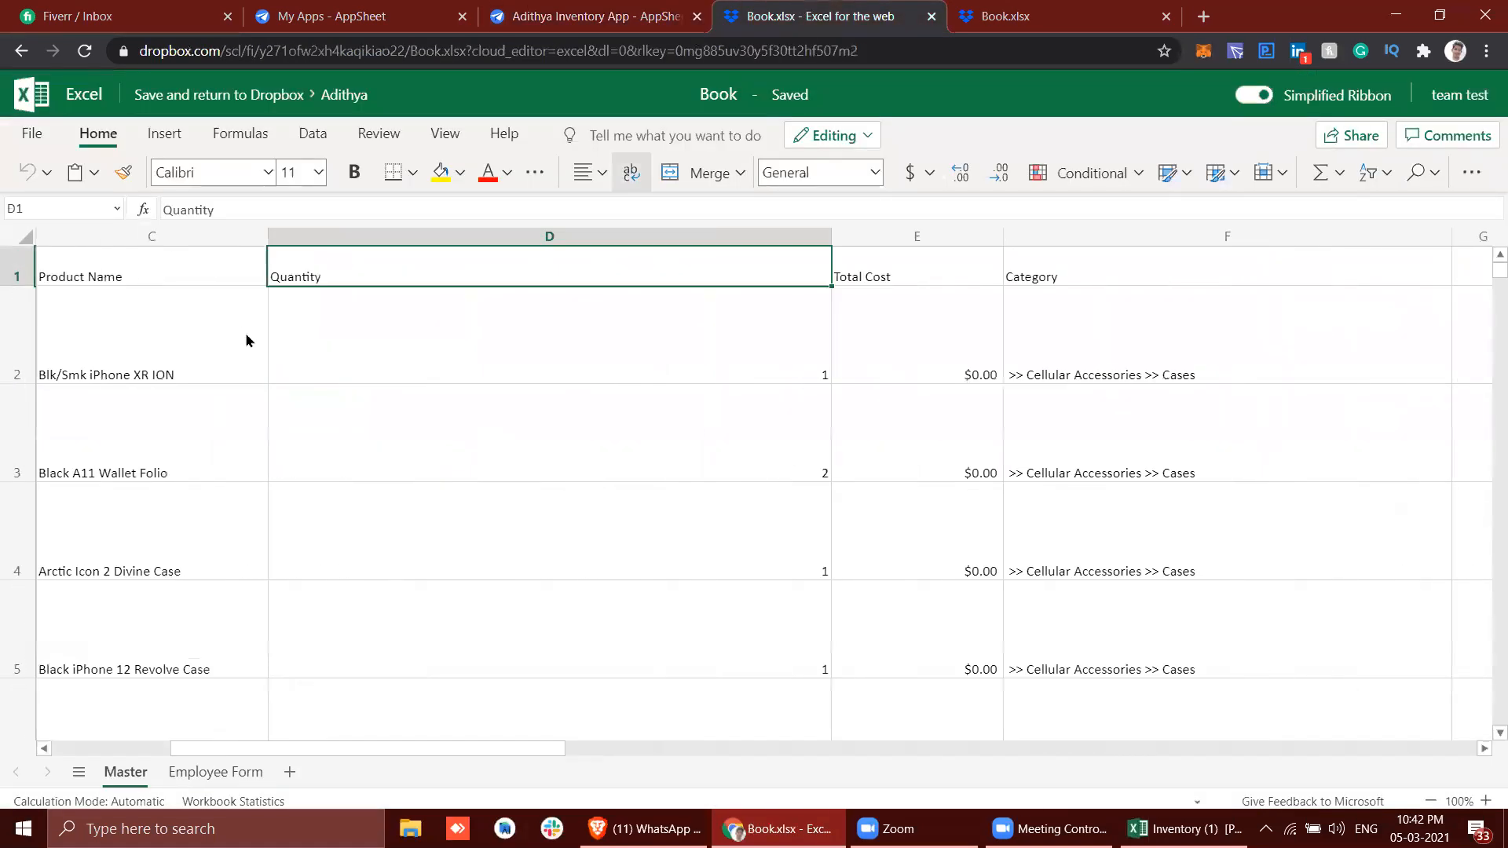
{"action": "scroll", "coordinate": [428, 325], "scroll_direction": "left", "scroll_amount": 5}
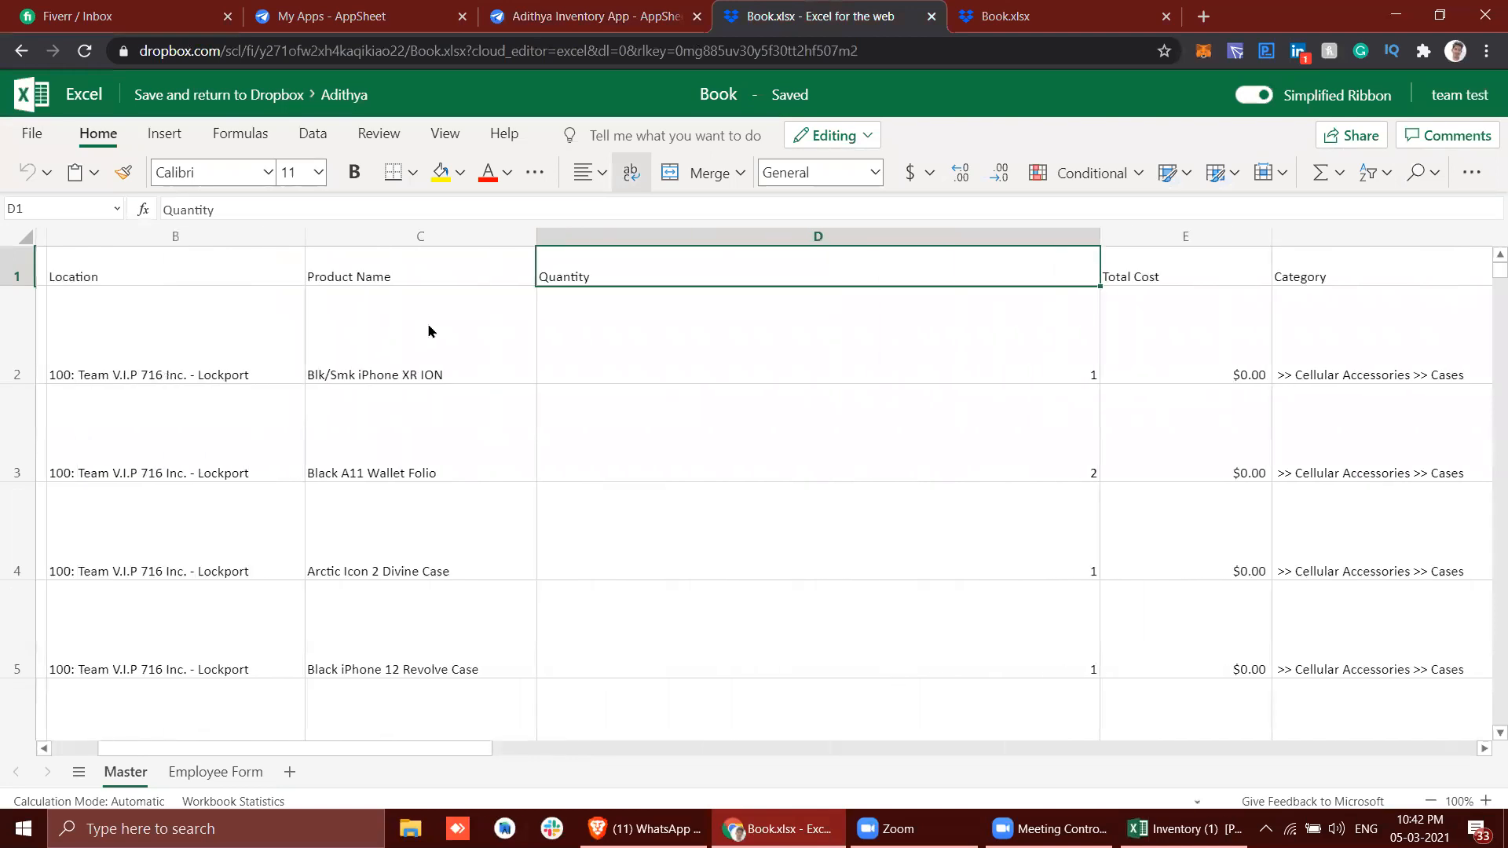
{"action": "left_click", "coordinate": [301, 343]}
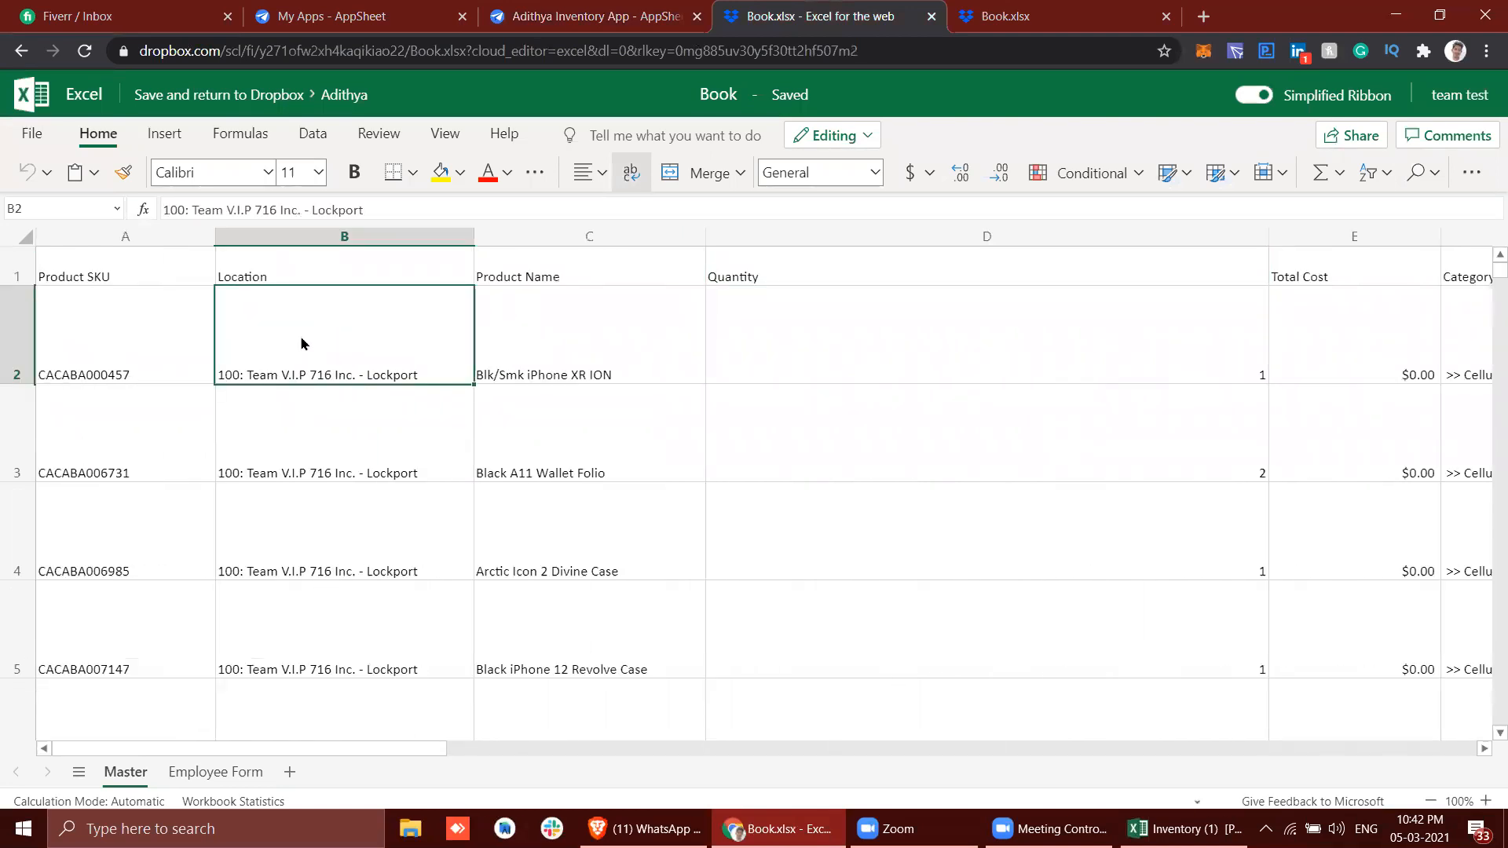
Return to the AppSheet editor and set the Master table's Location column type to Enum.
{"action": "left_click", "coordinate": [646, 8]}
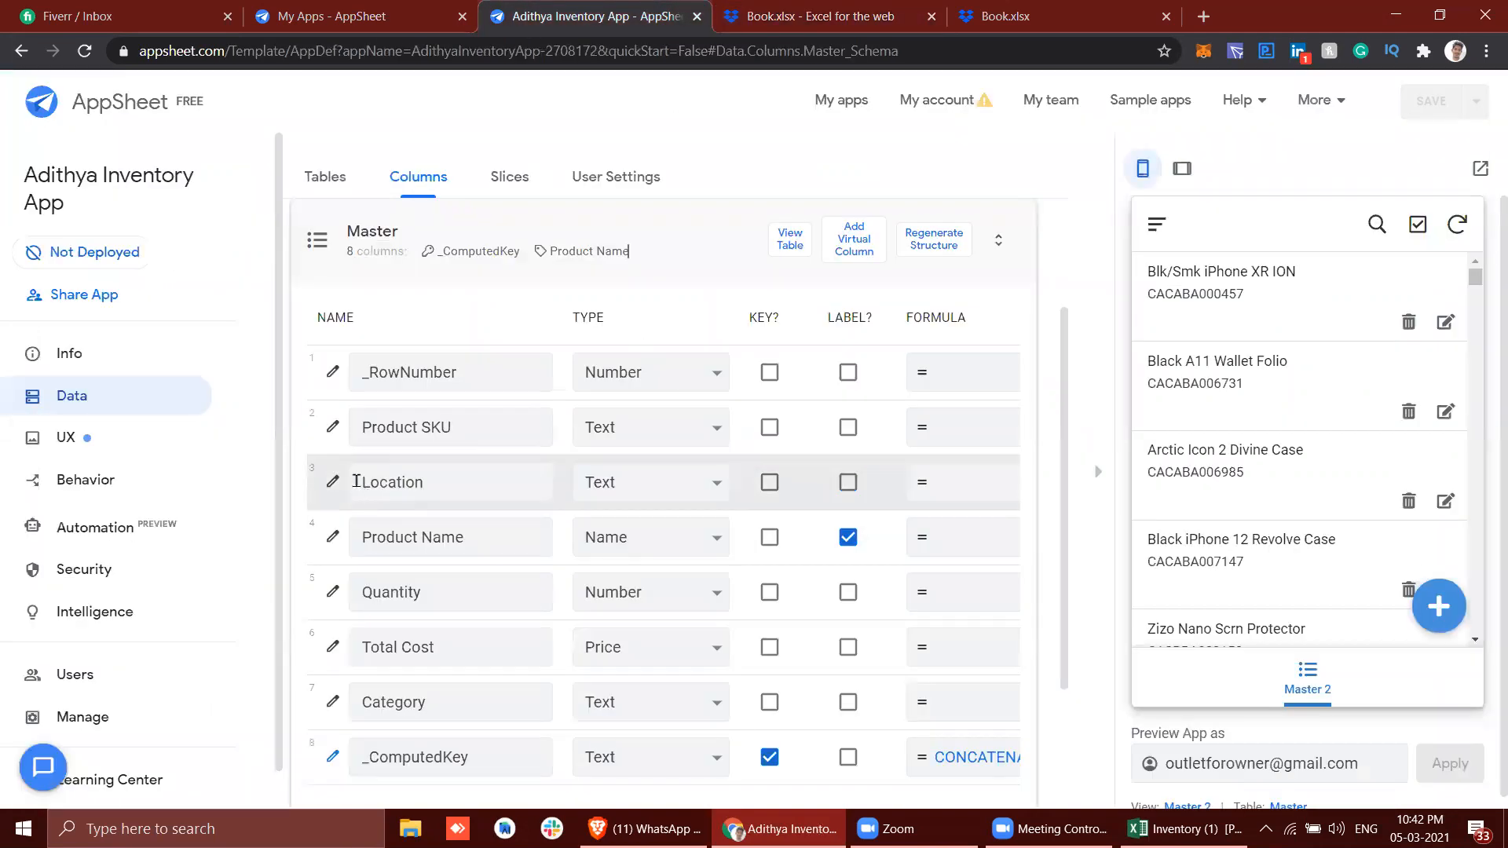
{"action": "left_click", "coordinate": [333, 482]}
{"action": "left_click", "coordinate": [739, 424]}
{"action": "type", "text": "en"}
{"action": "key", "text": "Return"}
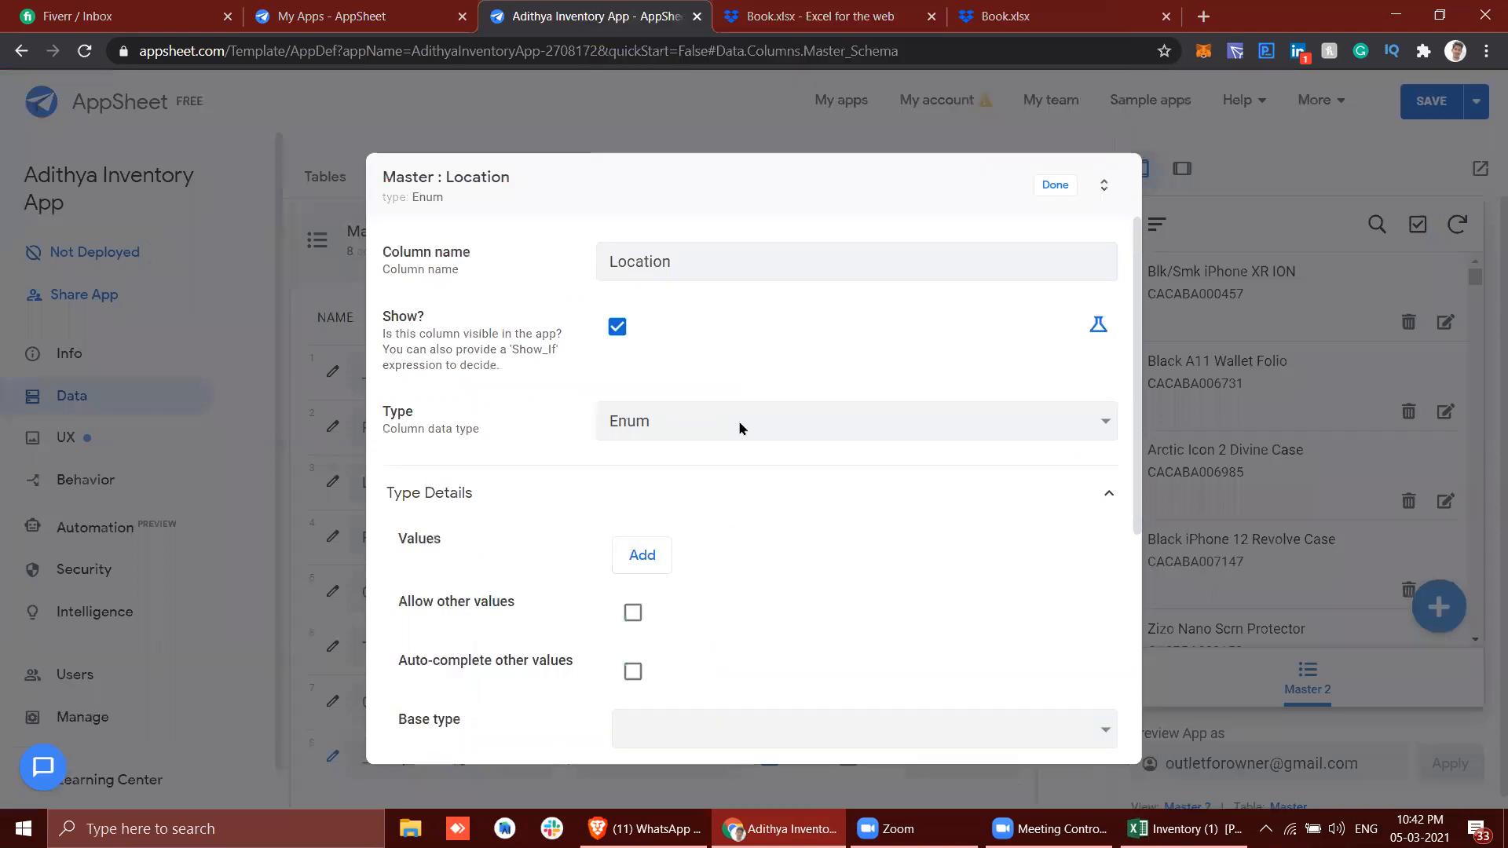
{"action": "scroll", "coordinate": [742, 564], "scroll_direction": "down", "scroll_amount": 2}
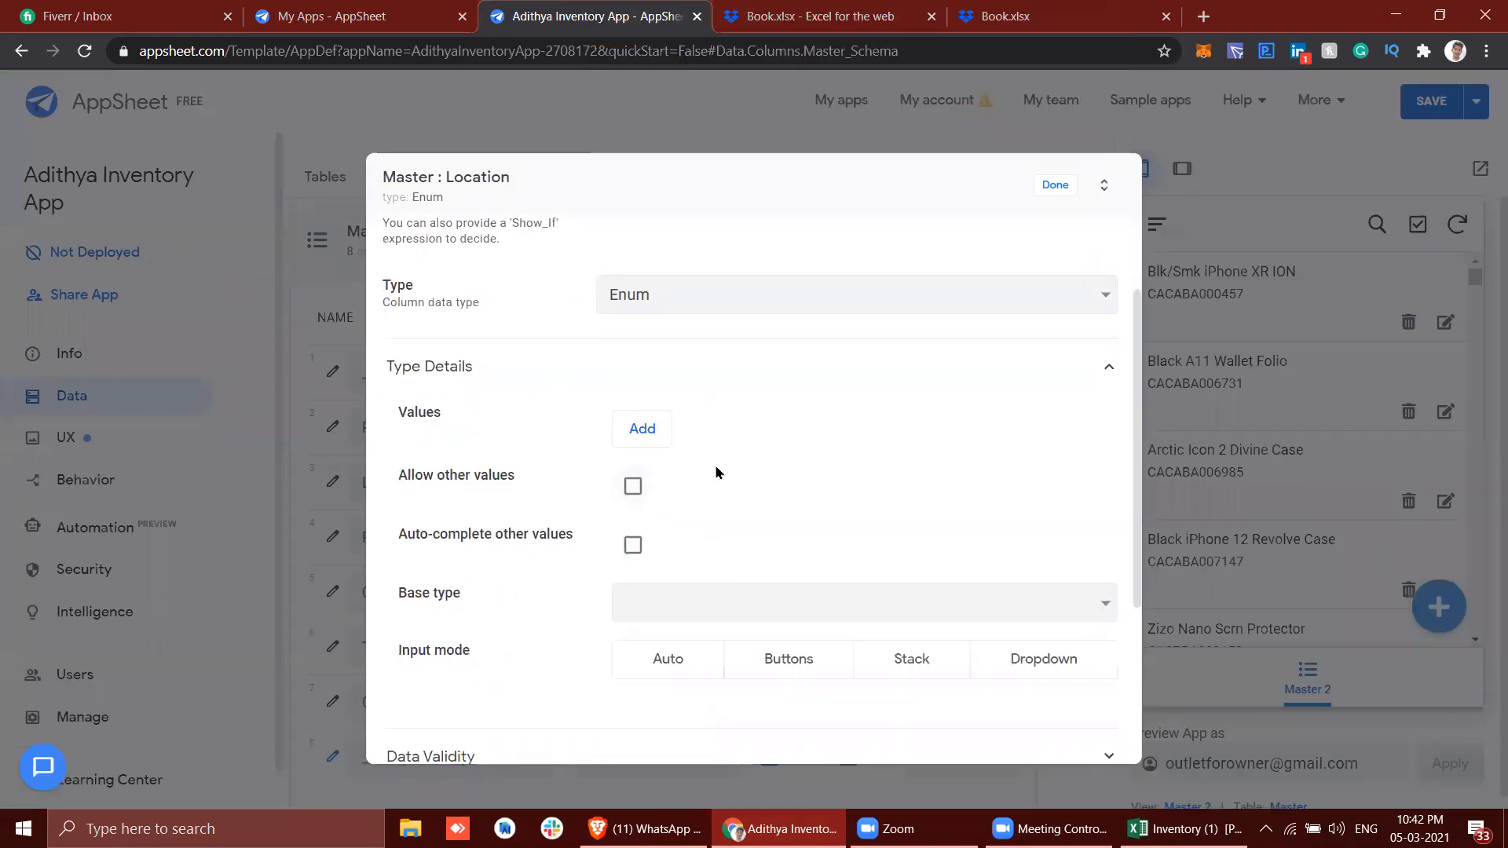
{"action": "scroll", "coordinate": [723, 460], "scroll_direction": "up", "scroll_amount": 2}
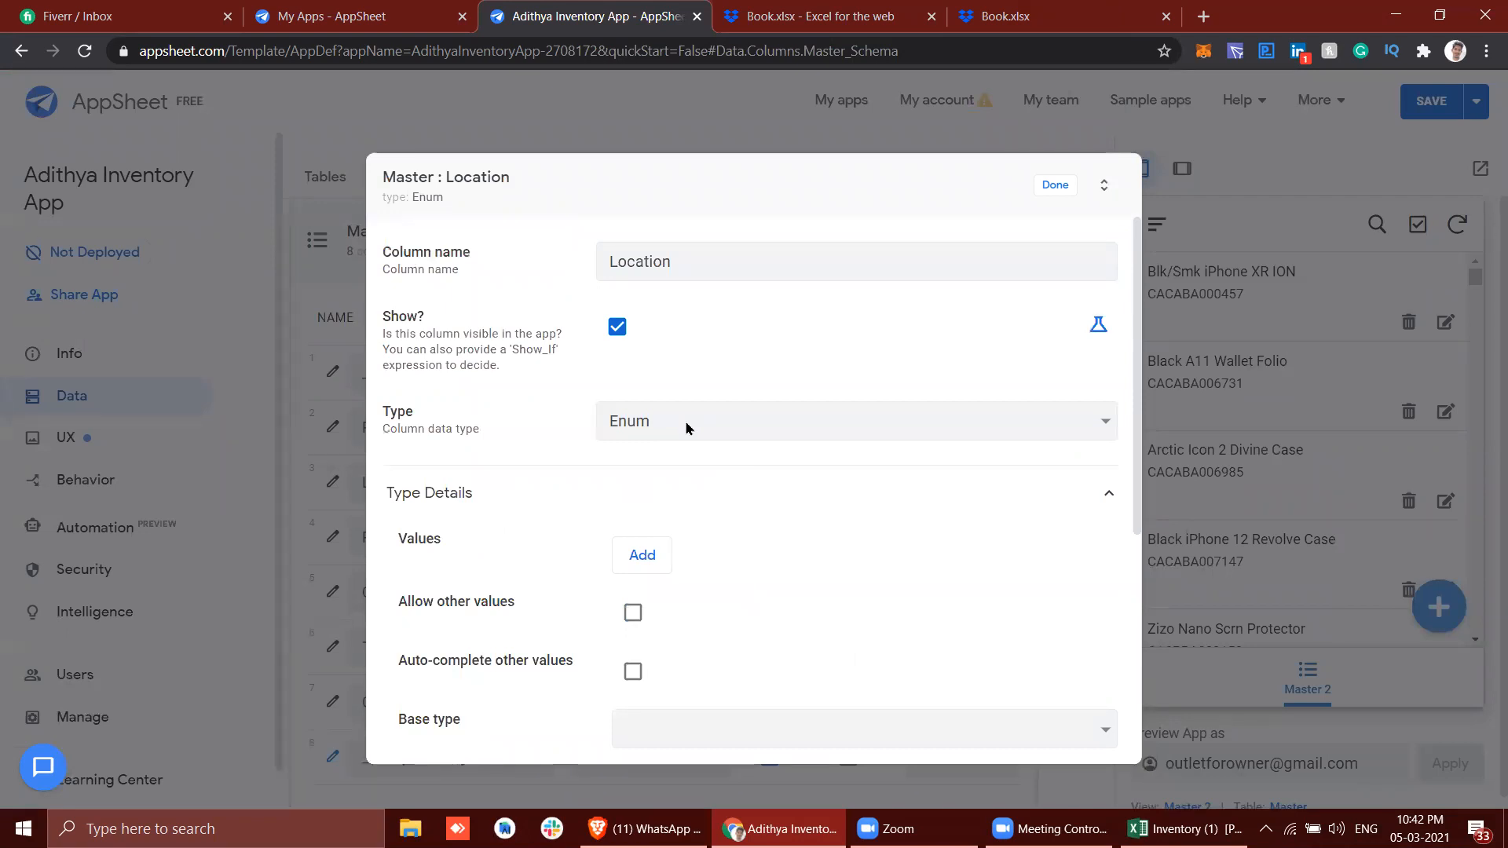
Enable allowing and auto-completing other values for the Location column, and recheck the Master sheet's locations in Excel for the web.
{"action": "scroll", "coordinate": [669, 587], "scroll_direction": "down", "scroll_amount": 2}
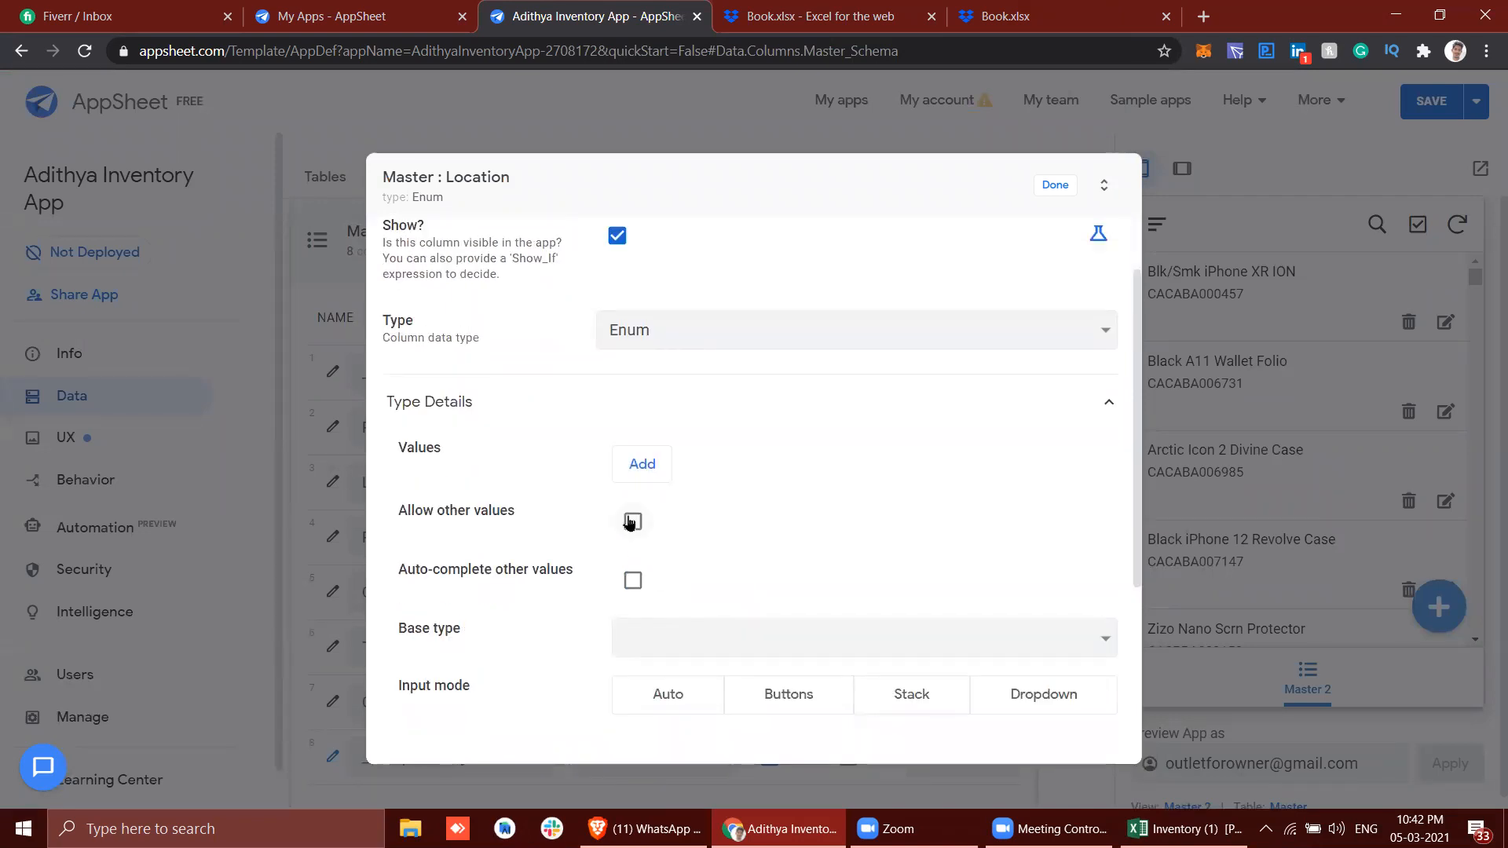
{"action": "left_click", "coordinate": [632, 580]}
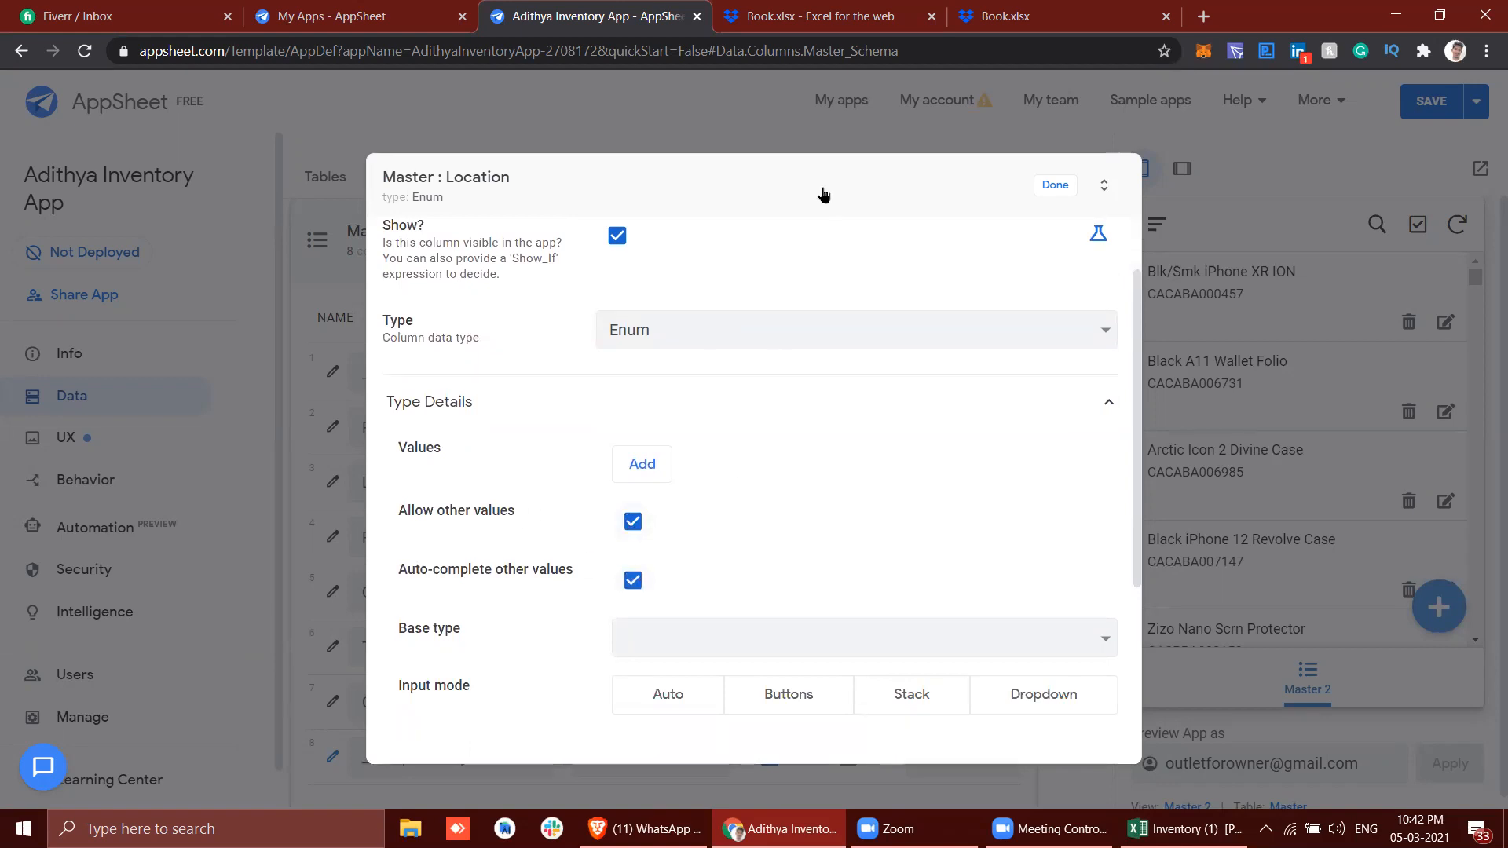
{"action": "left_click", "coordinate": [741, 8]}
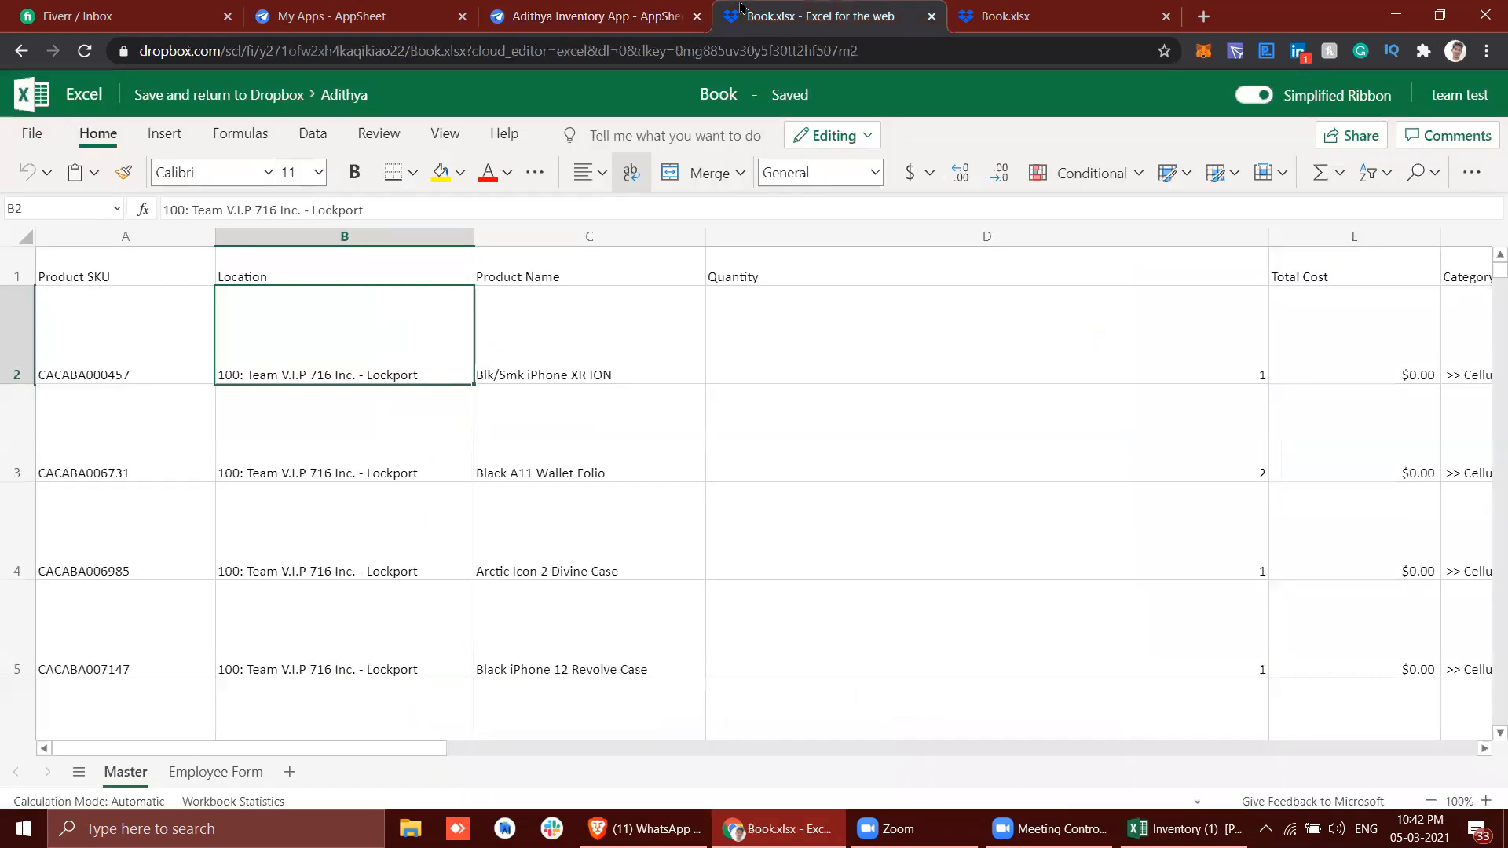
{"action": "left_click", "coordinate": [585, 8]}
Set the Location column's base type to Text and its input mode to Dropdown.
{"action": "scroll", "coordinate": [635, 524], "scroll_direction": "down", "scroll_amount": 2}
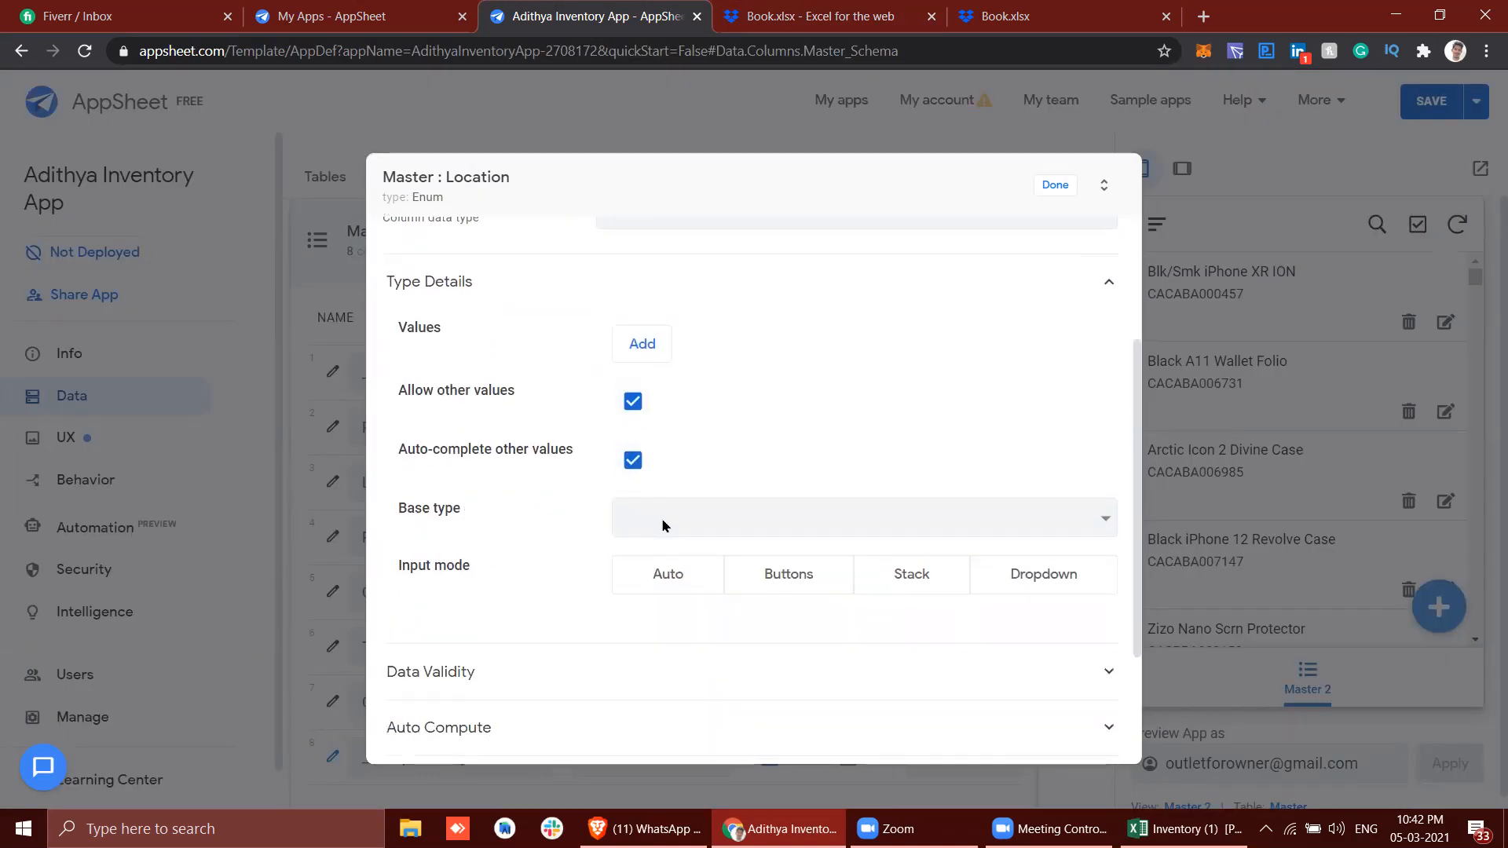
{"action": "left_click", "coordinate": [668, 526]}
{"action": "key", "text": "t"}
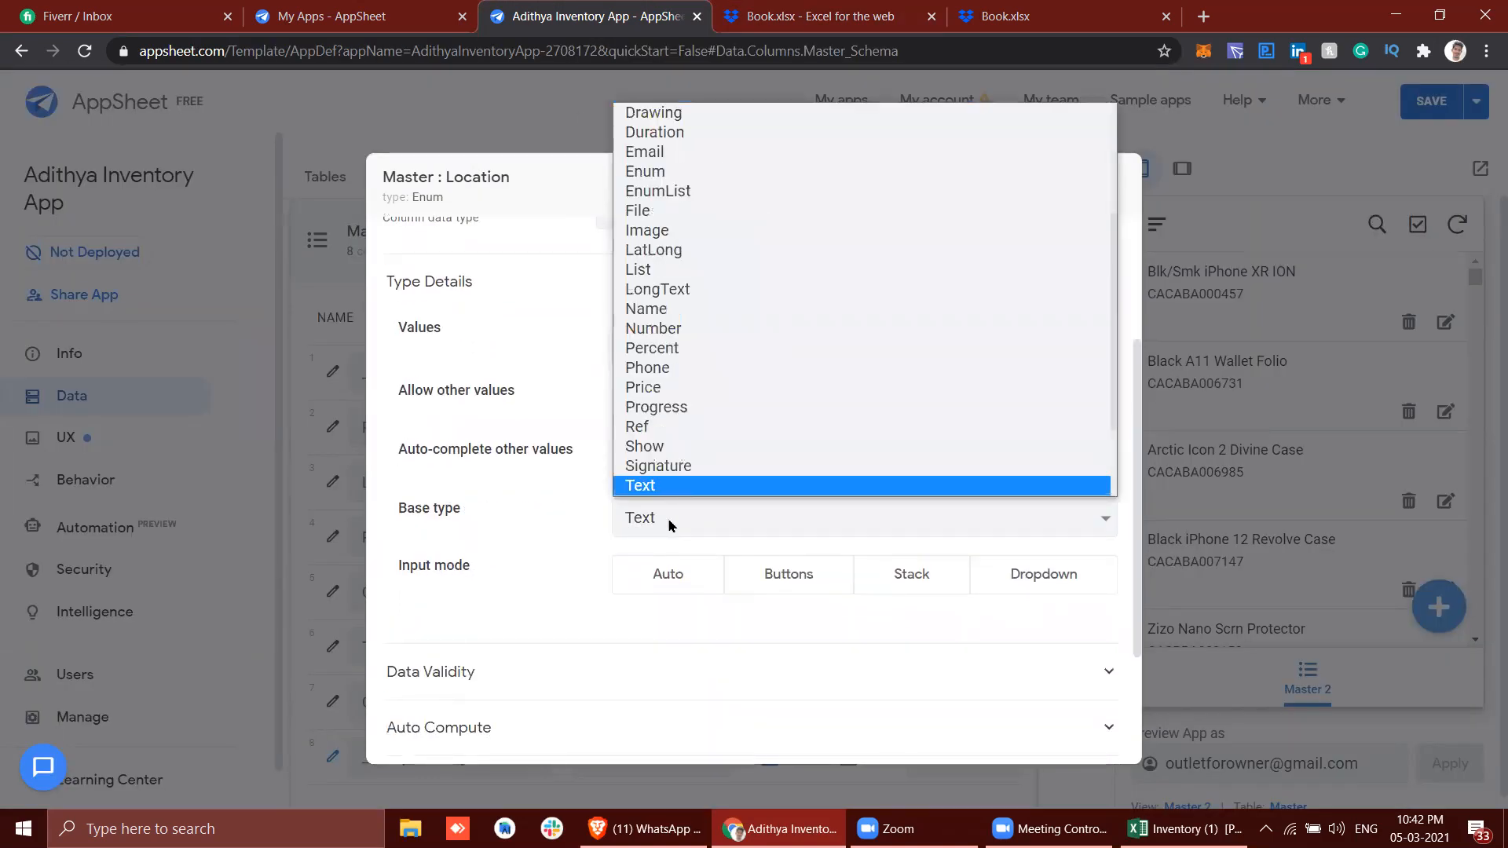
{"action": "key", "text": "Return"}
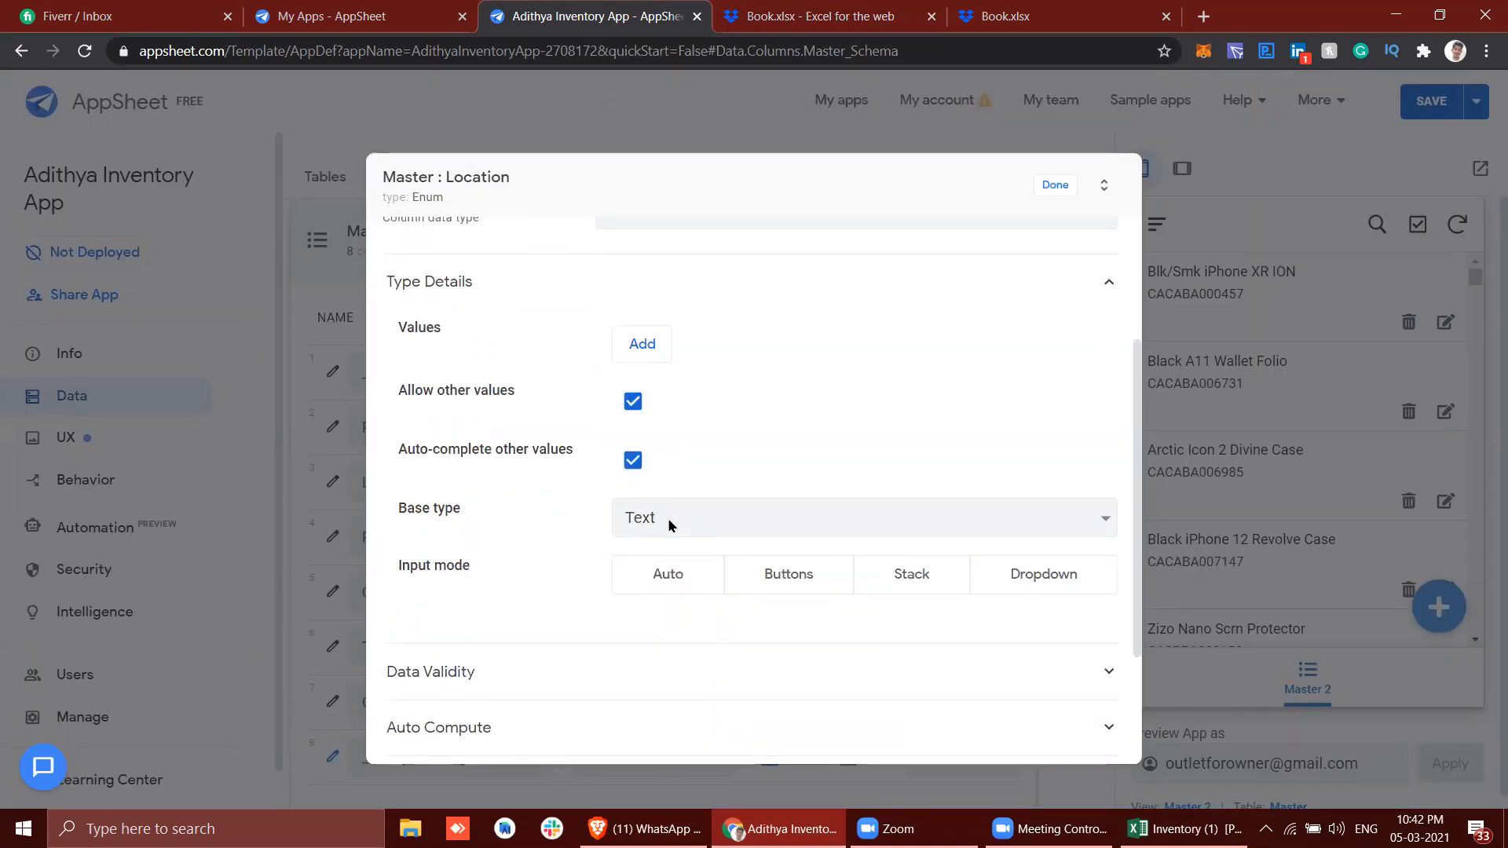
{"action": "left_click", "coordinate": [991, 570]}
Start a Valid If formula for the Location column with the SELECT() function.
{"action": "scroll", "coordinate": [991, 571], "scroll_direction": "down", "scroll_amount": 3}
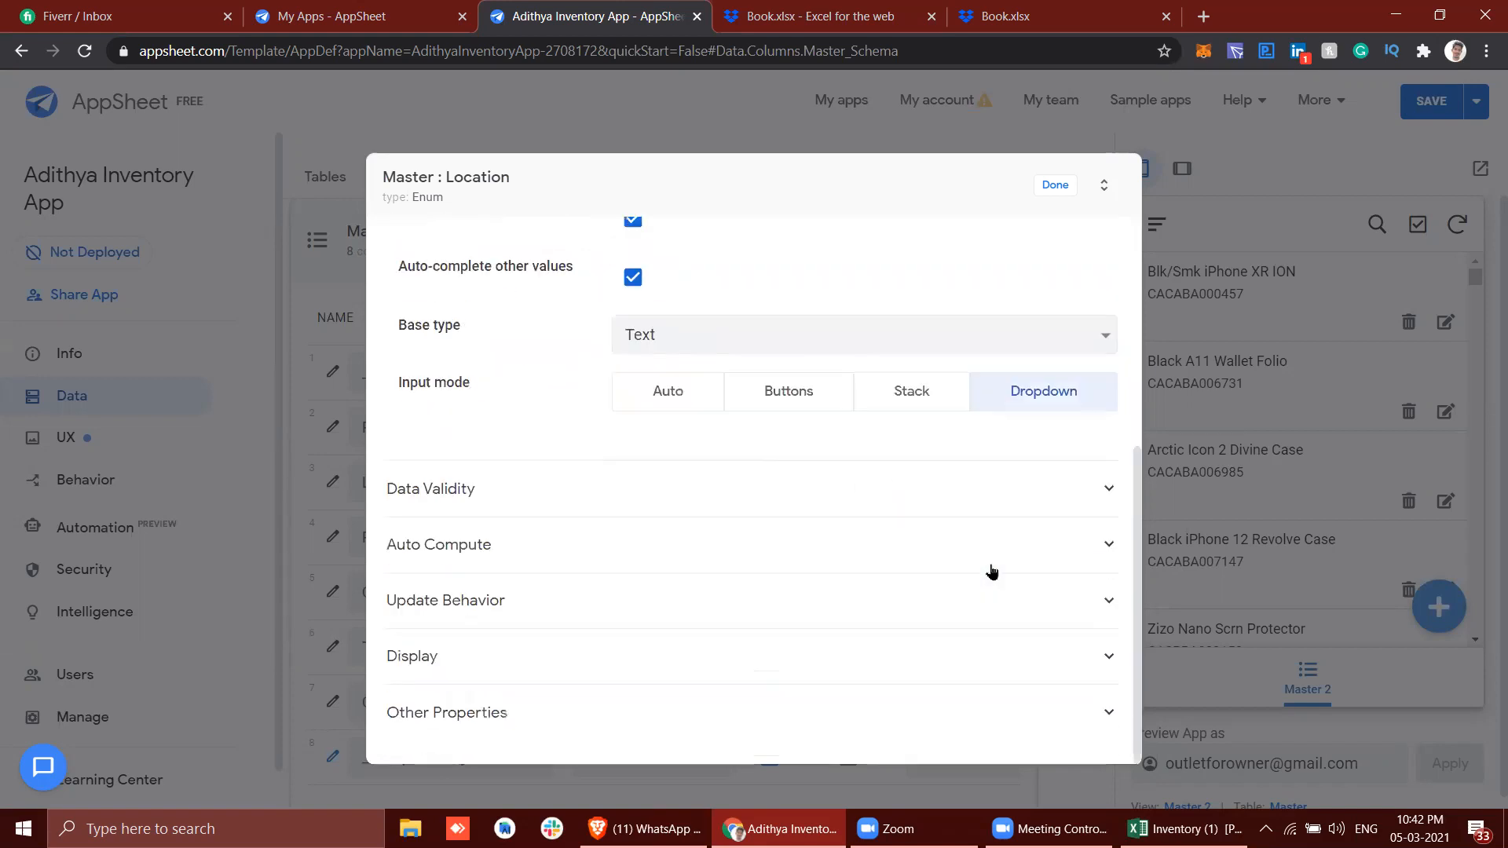
{"action": "left_click", "coordinate": [864, 484]}
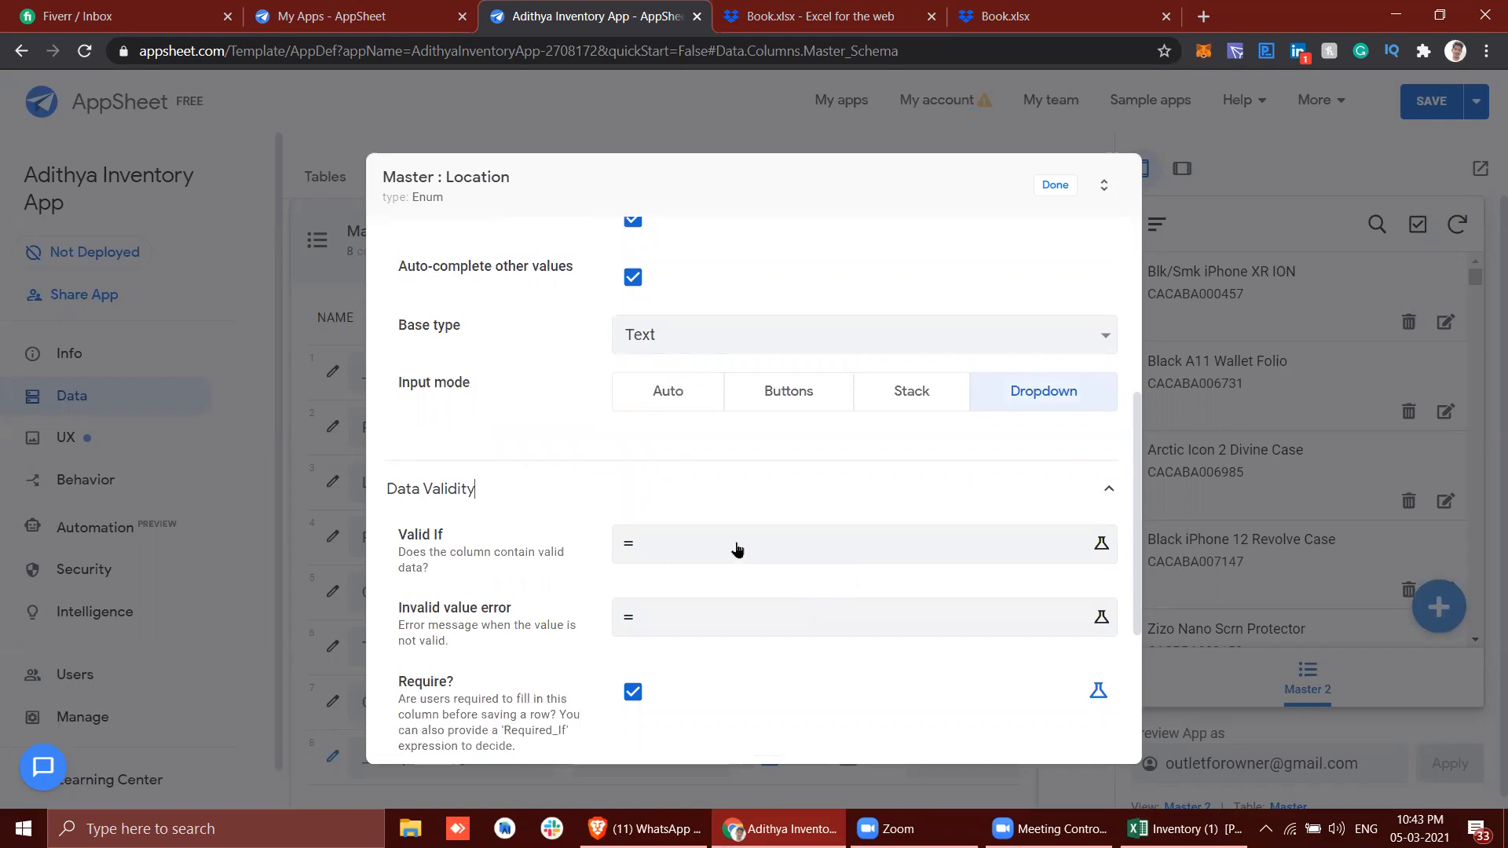
{"action": "scroll", "coordinate": [736, 549], "scroll_direction": "down", "scroll_amount": 4}
{"action": "scroll", "coordinate": [736, 549], "scroll_direction": "up", "scroll_amount": 2}
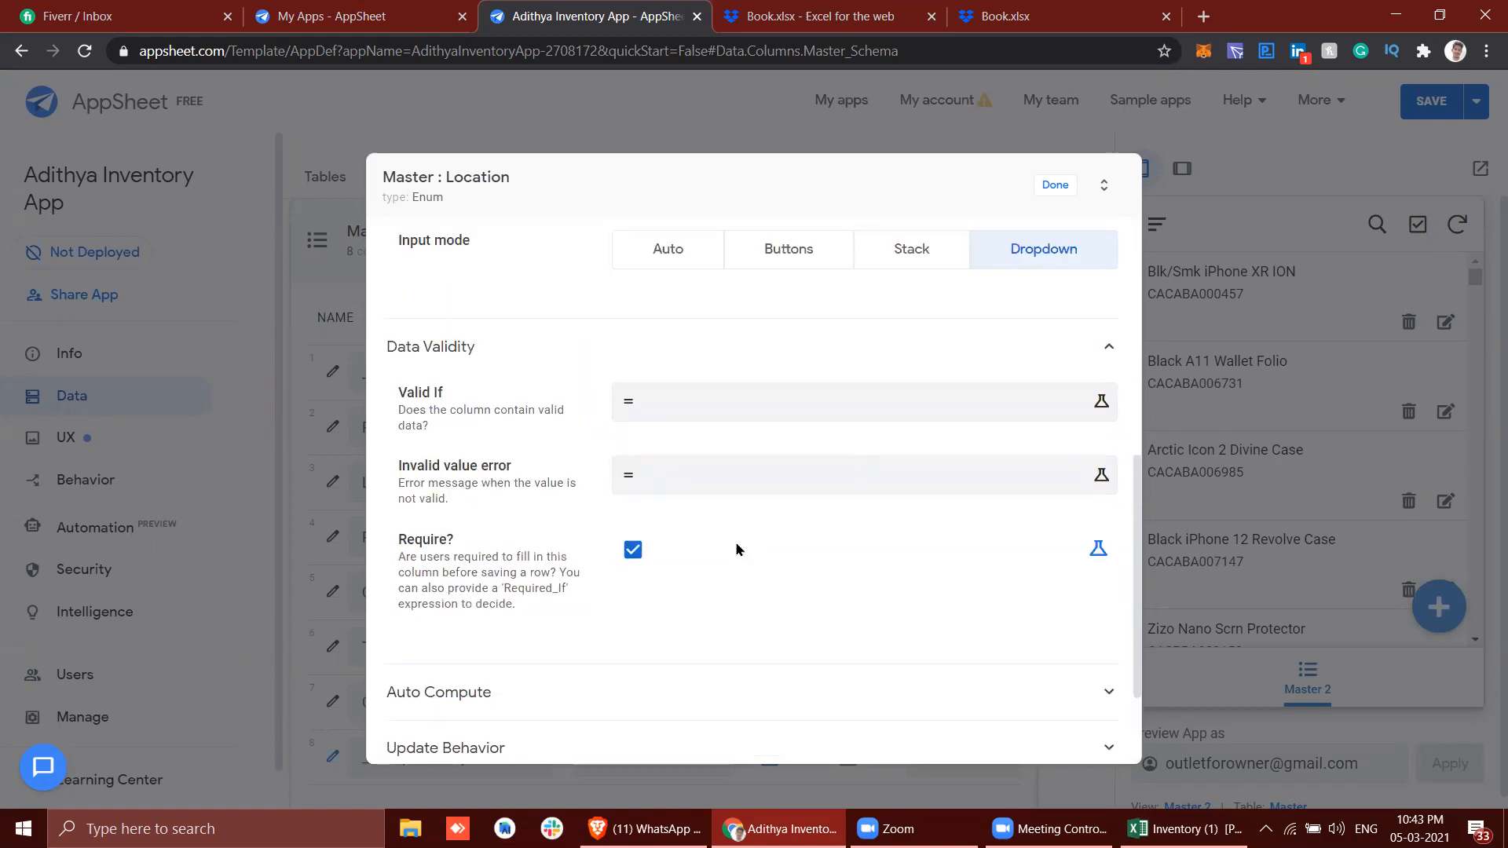
{"action": "left_click", "coordinate": [683, 404]}
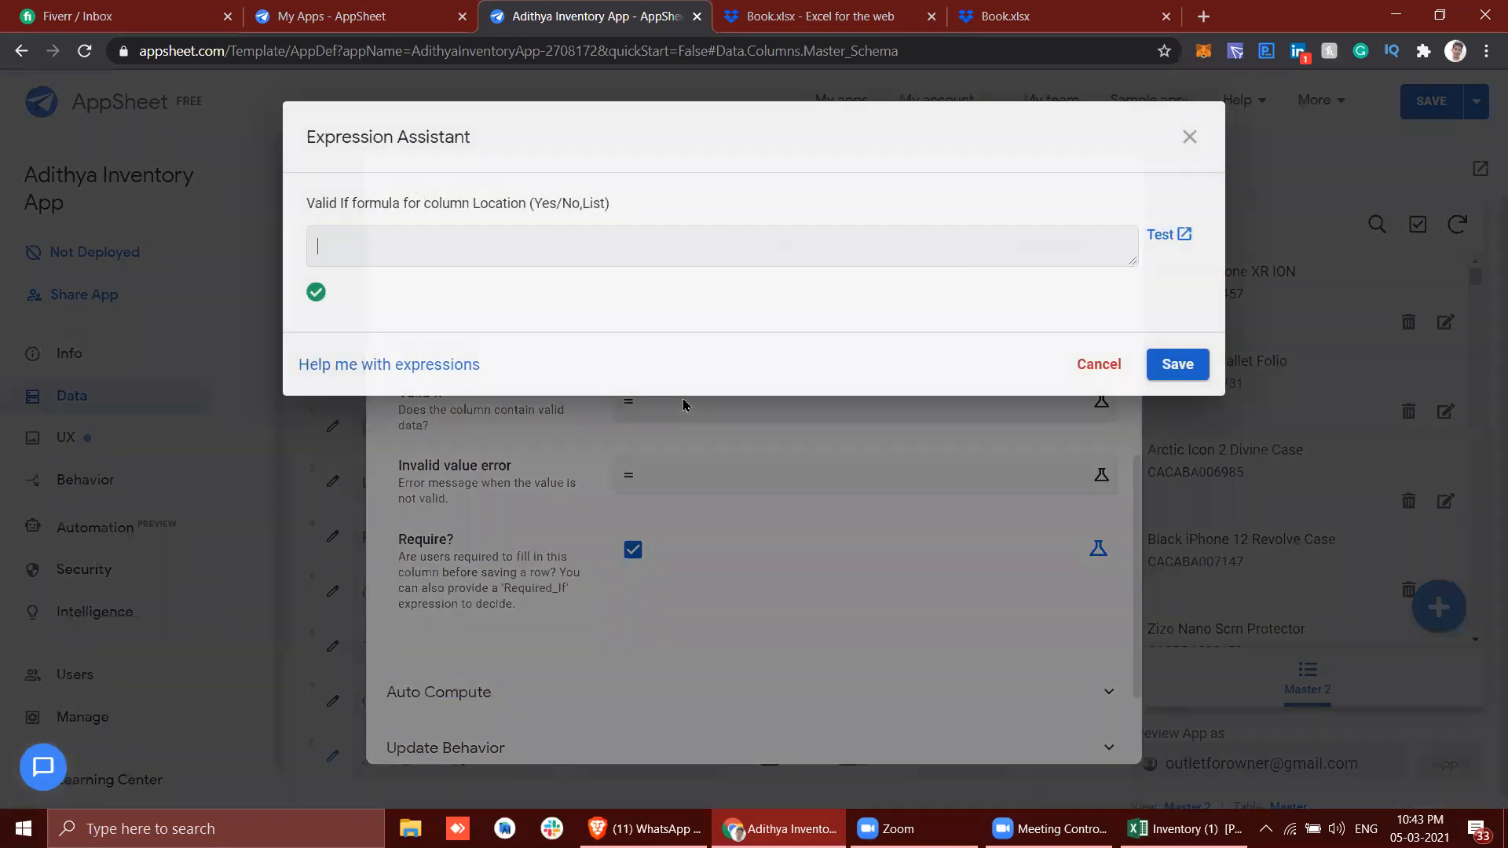
{"action": "type", "text": "SELECT("}
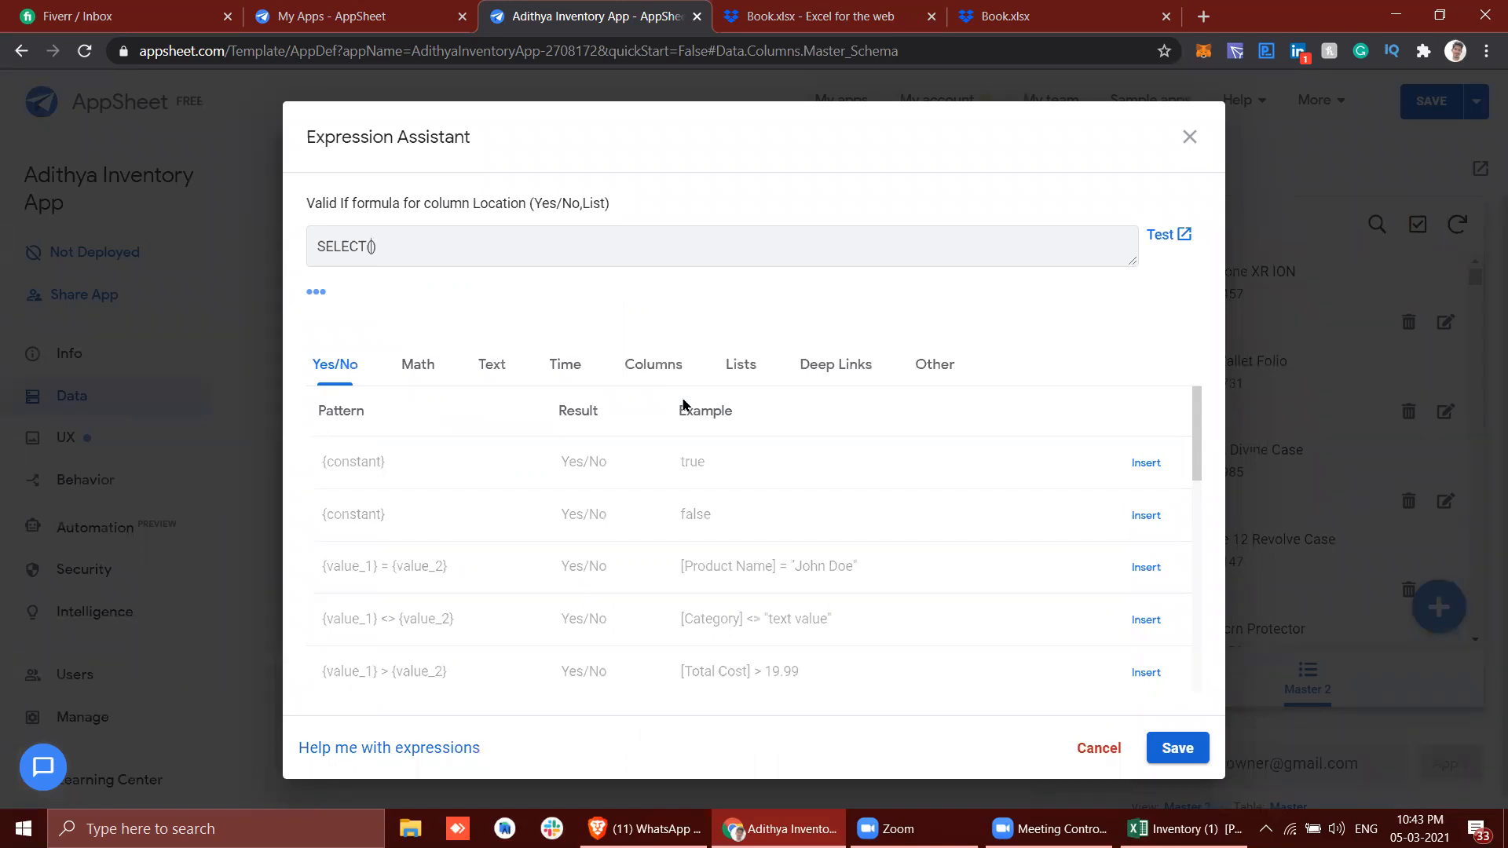
Copy the sheet name Master from Book.xlsx and extend the Location column's Valid If formula to SELECT(Master[]).
{"action": "left_click", "coordinate": [856, 12]}
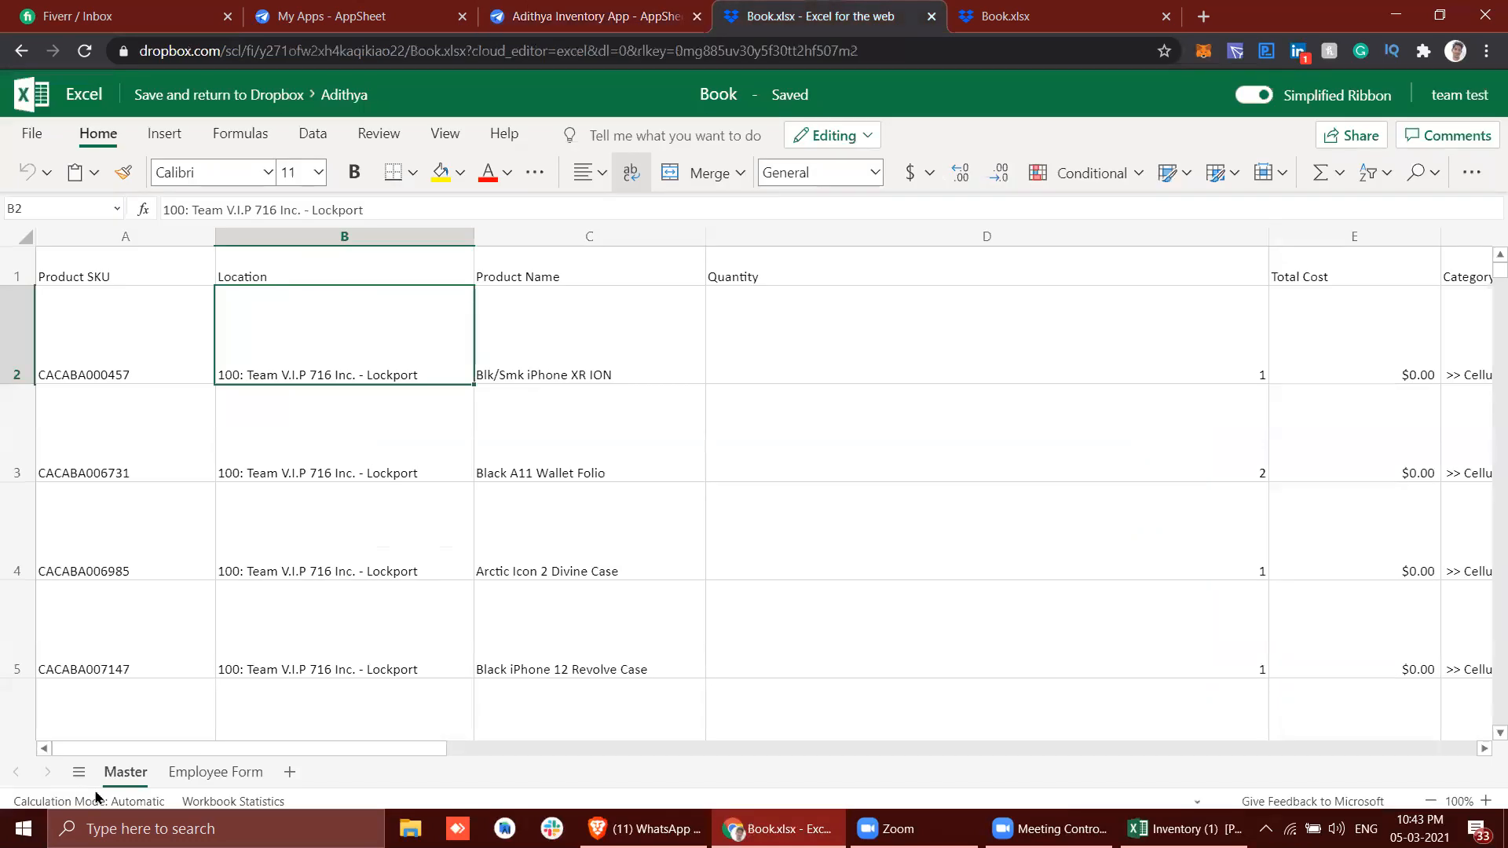
{"action": "double_click", "coordinate": [121, 775]}
{"action": "key", "text": "ctrl+c"}
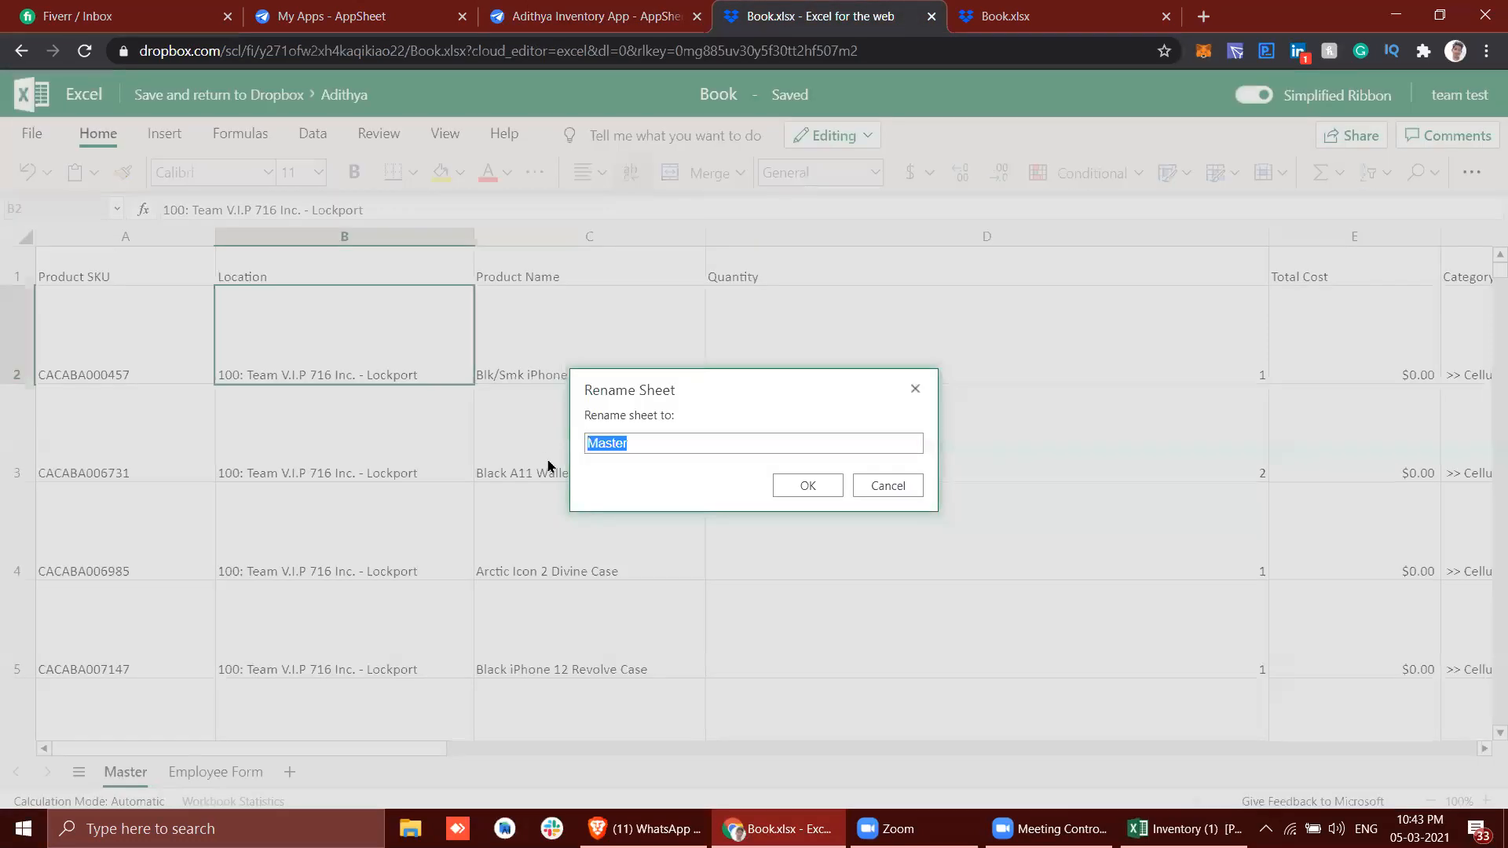
{"action": "left_click", "coordinate": [883, 487]}
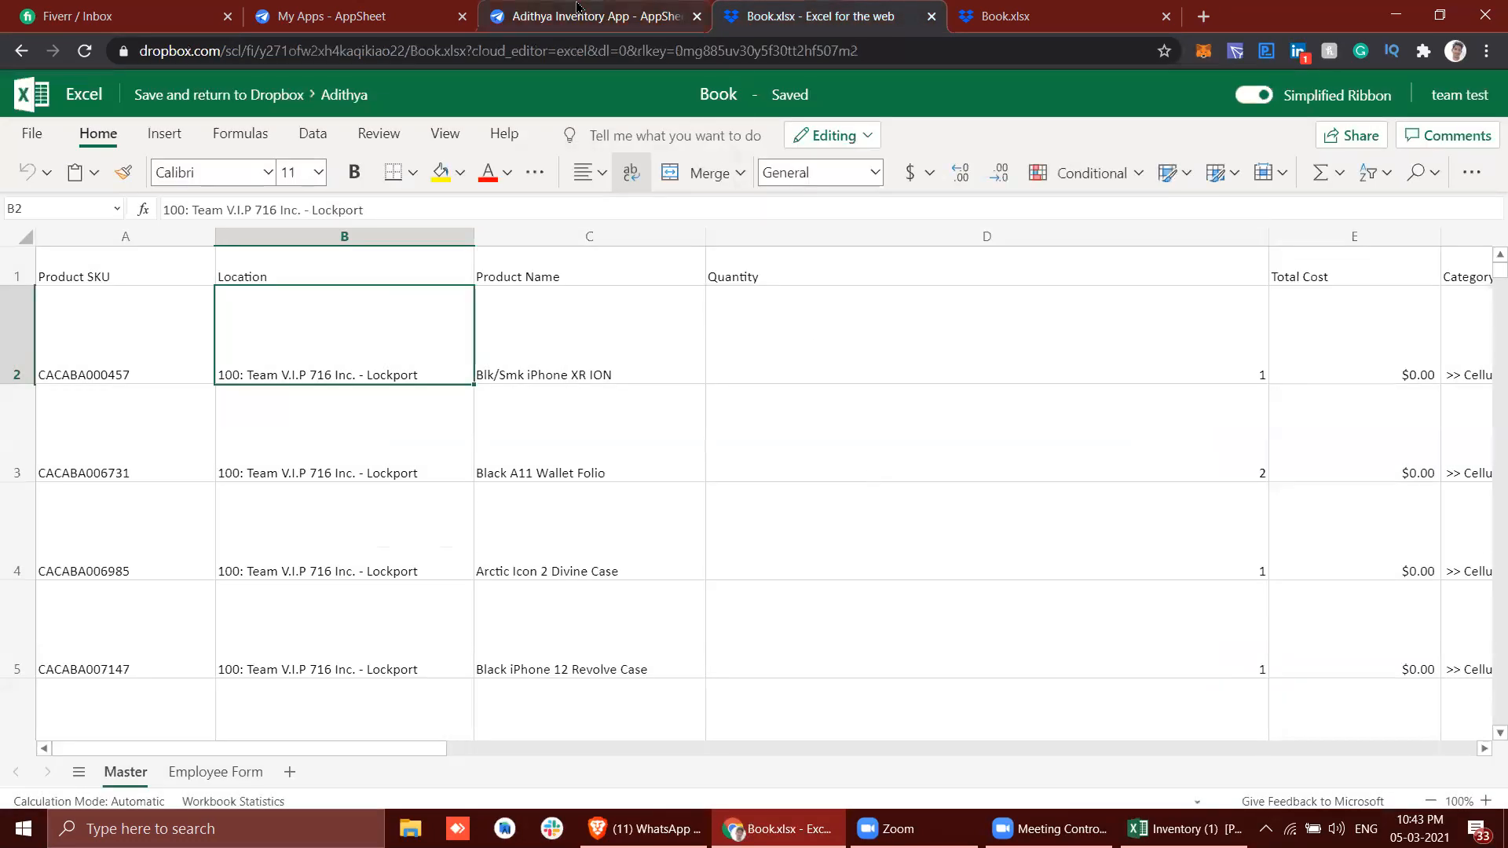
{"action": "left_click", "coordinate": [577, 10]}
{"action": "key", "text": "ctrl+v"}
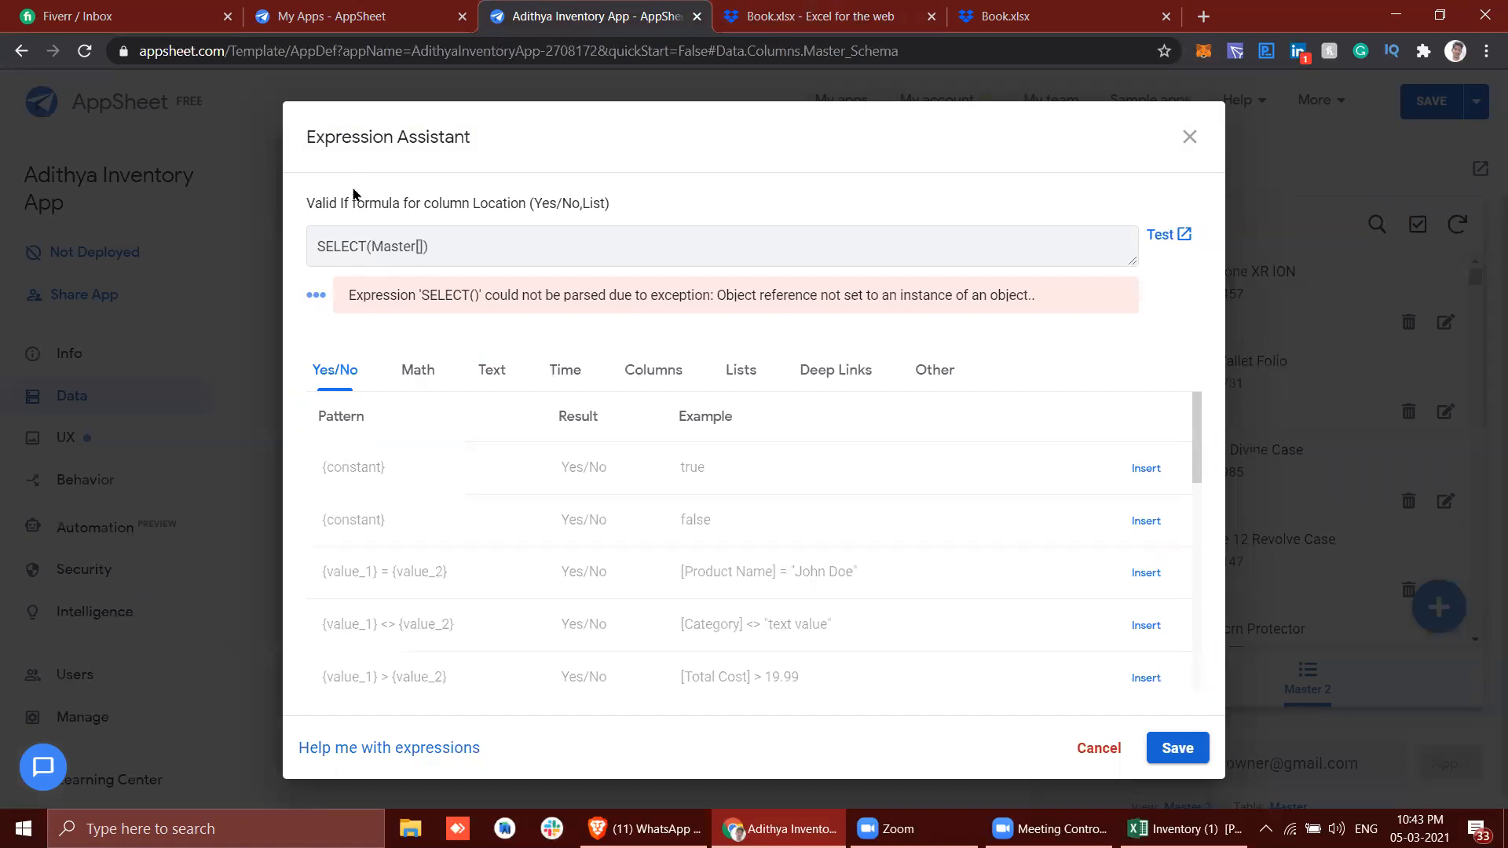
Copy the Location header from the workbook's Master sheet and complete the Valid If formula as SELECT(Master[Location], TRUE).
{"action": "left_click", "coordinate": [816, 15]}
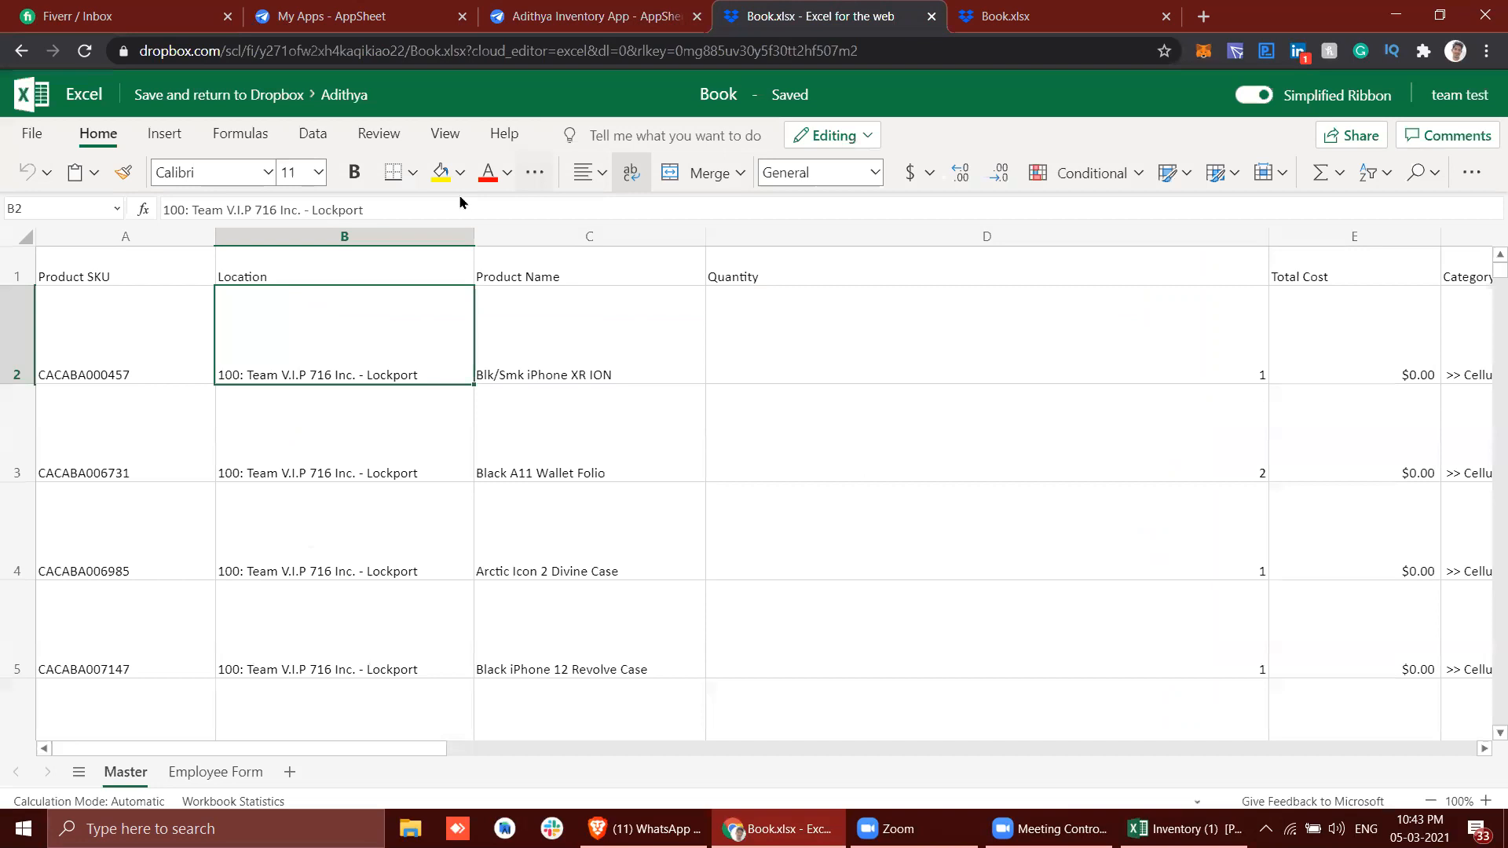
{"action": "left_click", "coordinate": [340, 259]}
{"action": "key", "text": "ctrl+c"}
{"action": "left_click", "coordinate": [642, 9]}
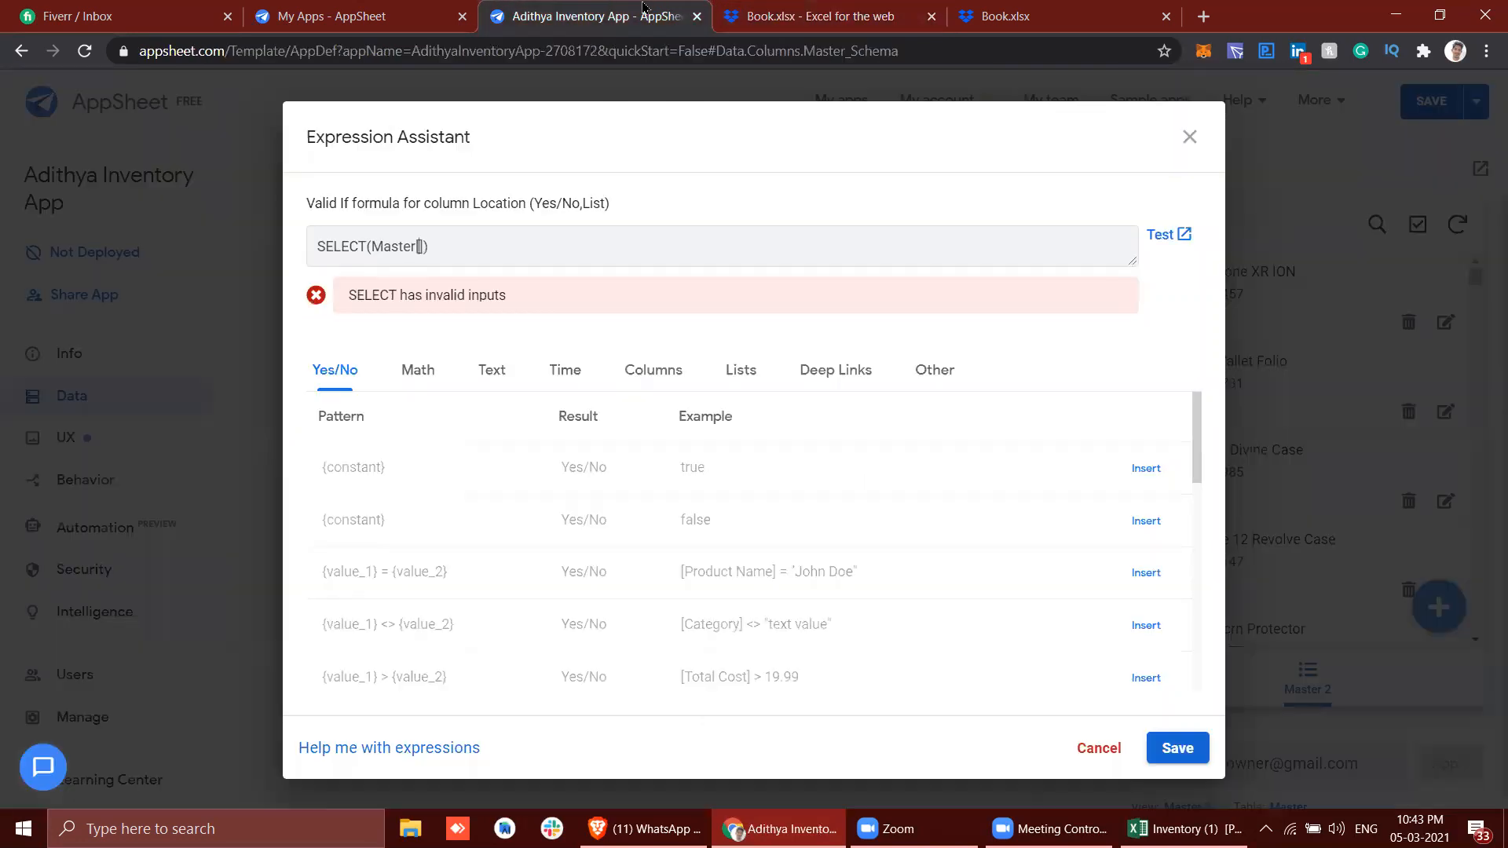
{"action": "type", "text": "["}
{"action": "key", "text": "ctrl+v"}
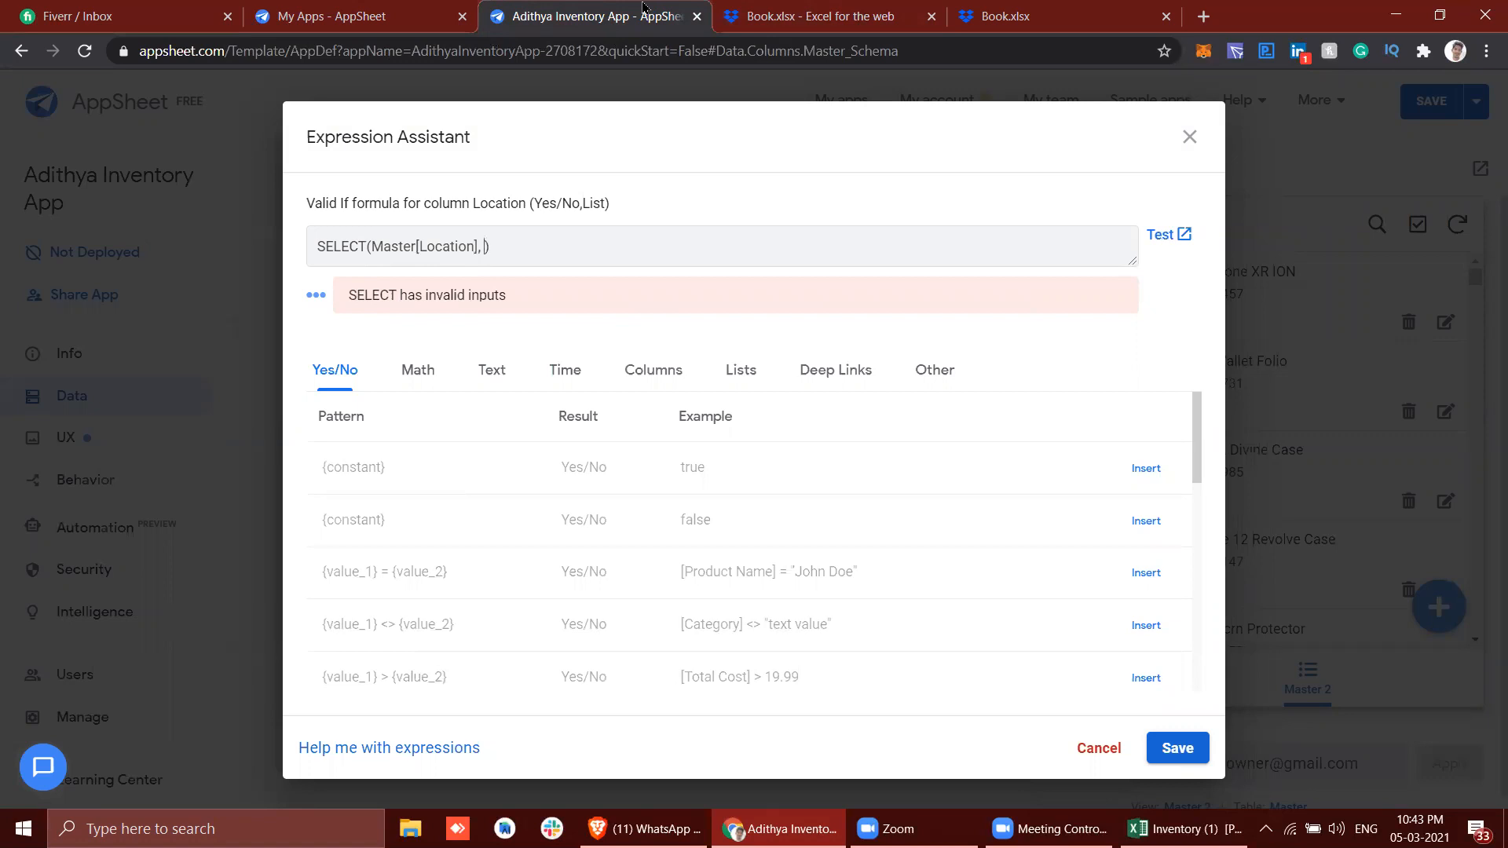
{"action": "type", "text": ", TRUE"}
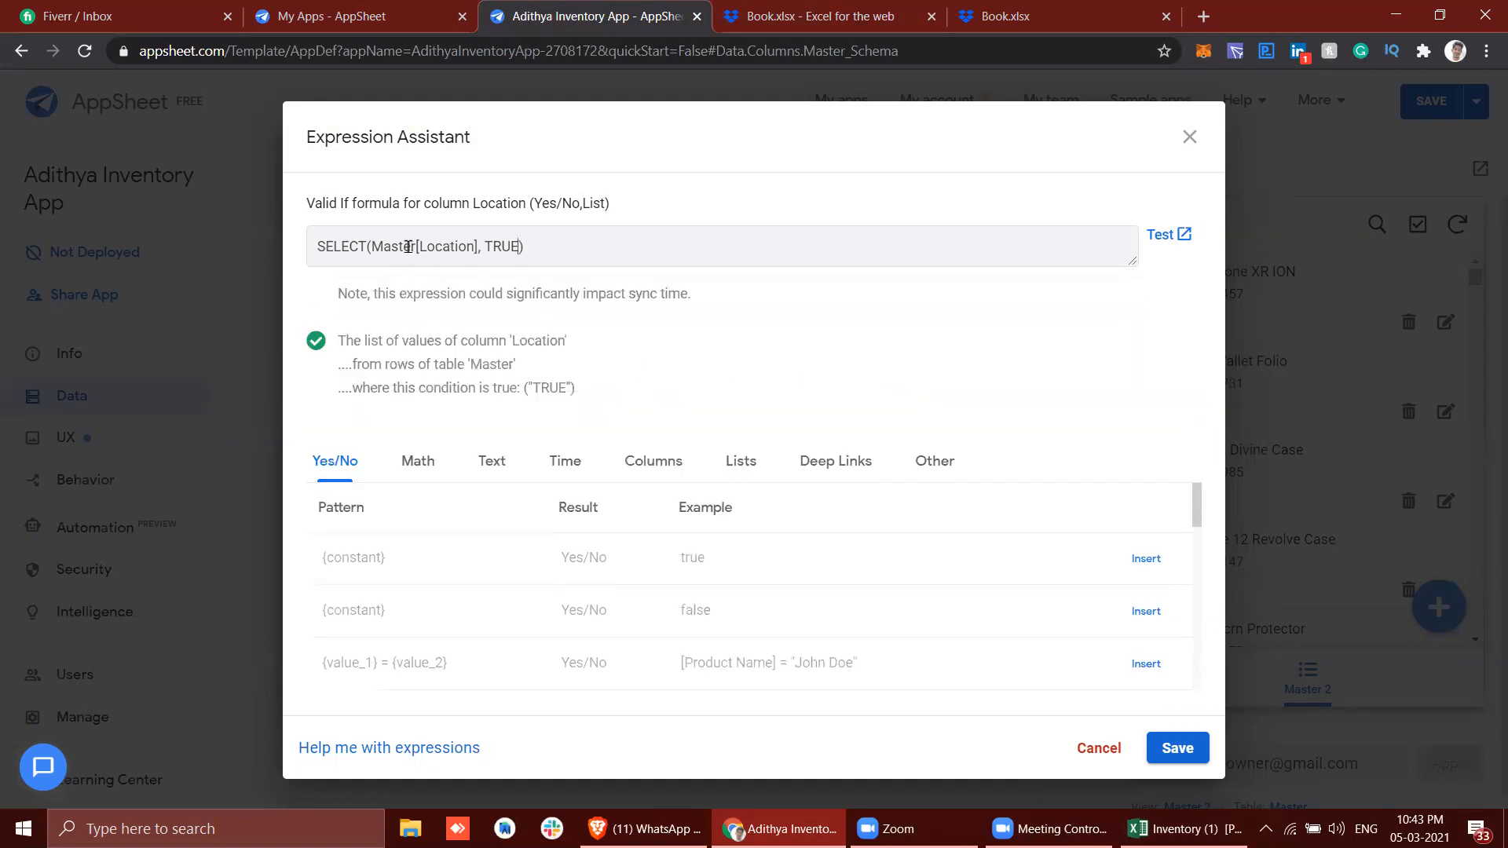
Review the formula's TRUE condition against the Location column of the Master sheet in Book.xlsx.
{"action": "left_click_drag", "start_coordinate": [484, 248], "coordinate": [520, 247]}
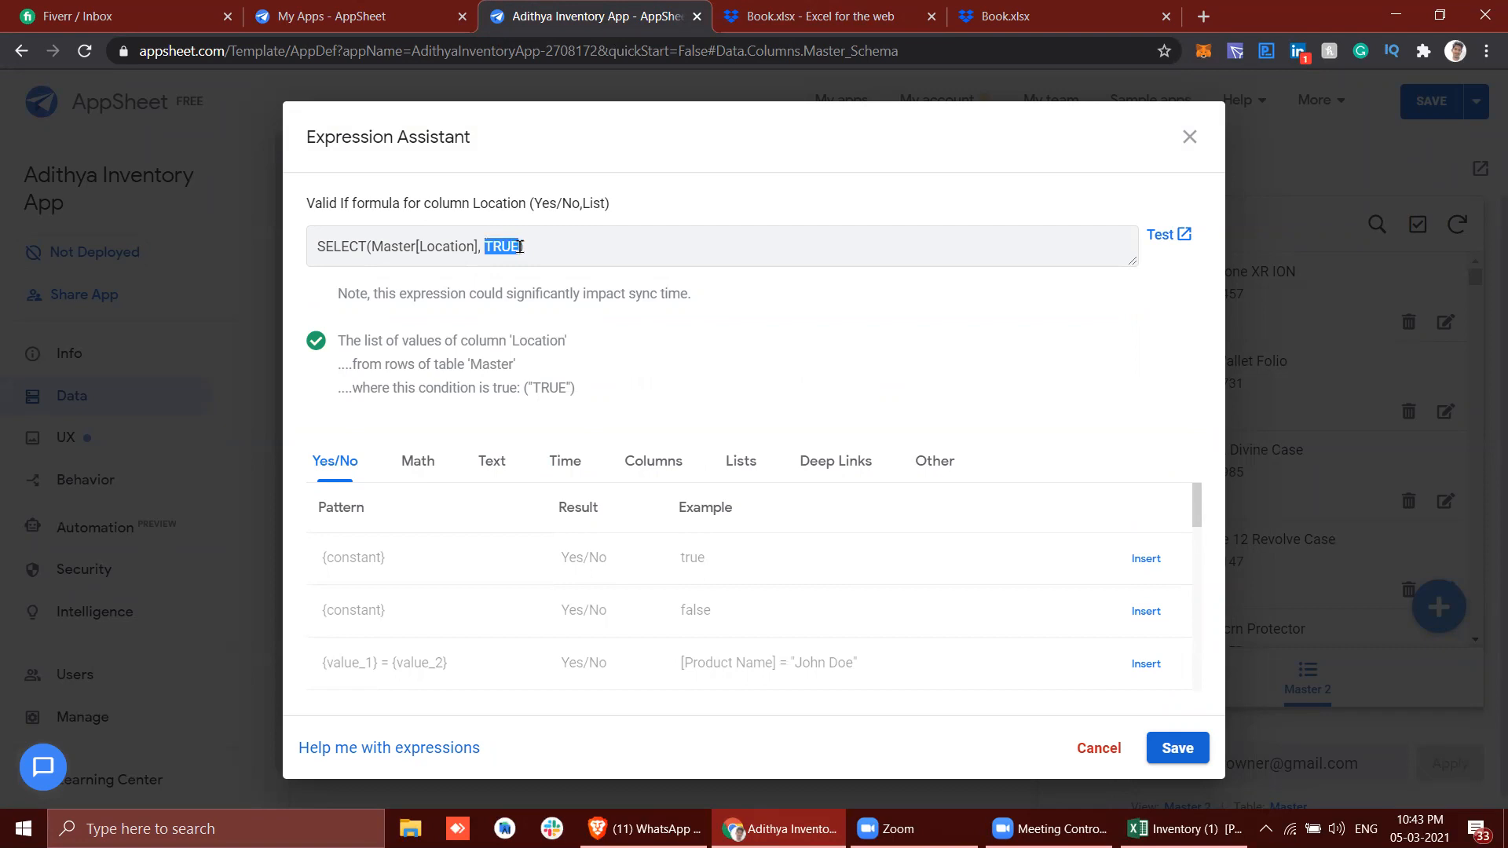
{"action": "left_click", "coordinate": [825, 14]}
{"action": "left_click", "coordinate": [342, 365]}
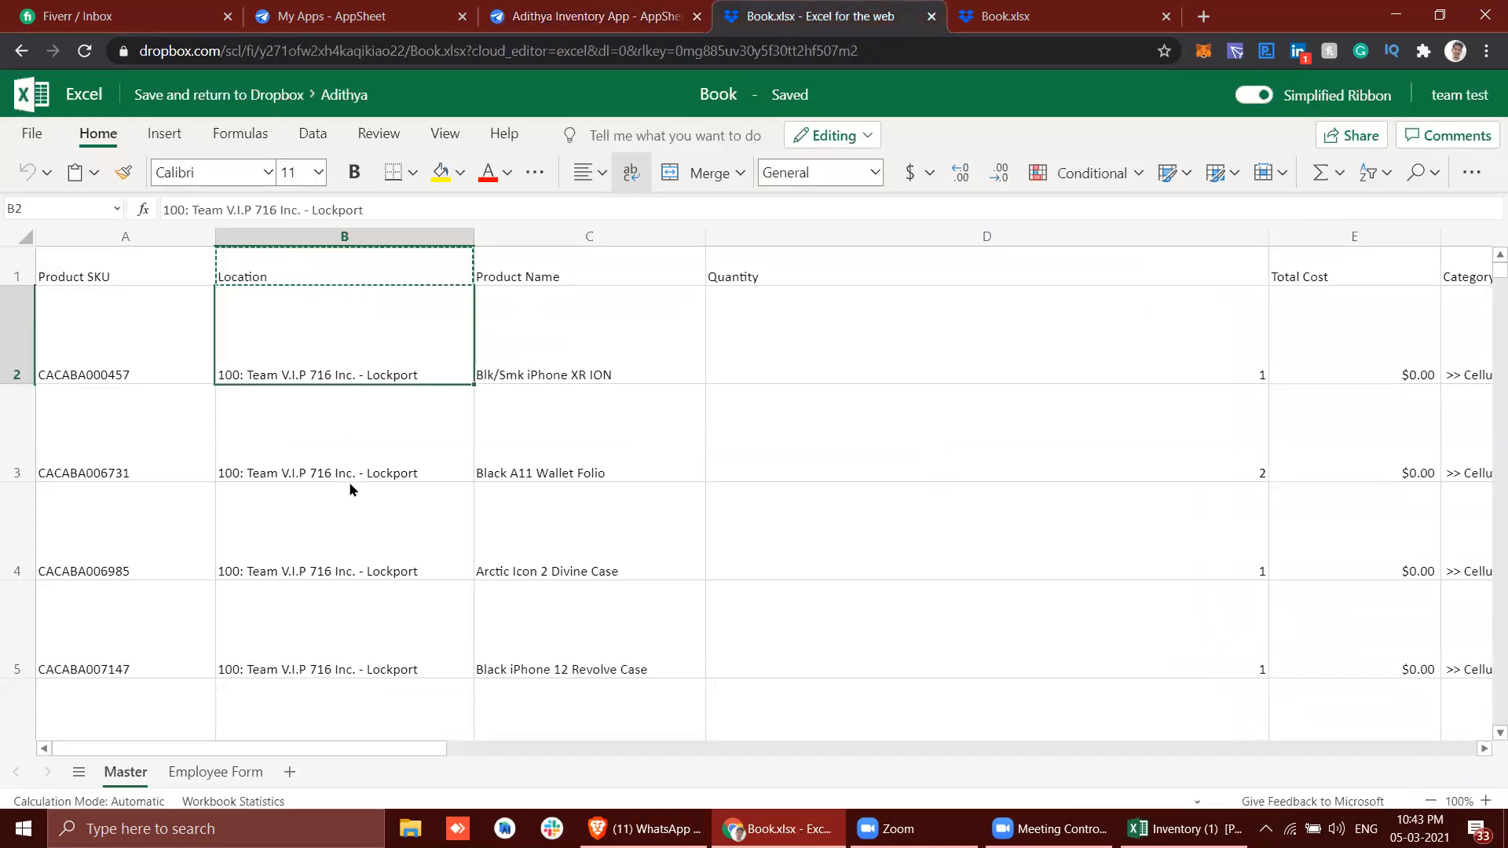
{"action": "left_click", "coordinate": [574, 18]}
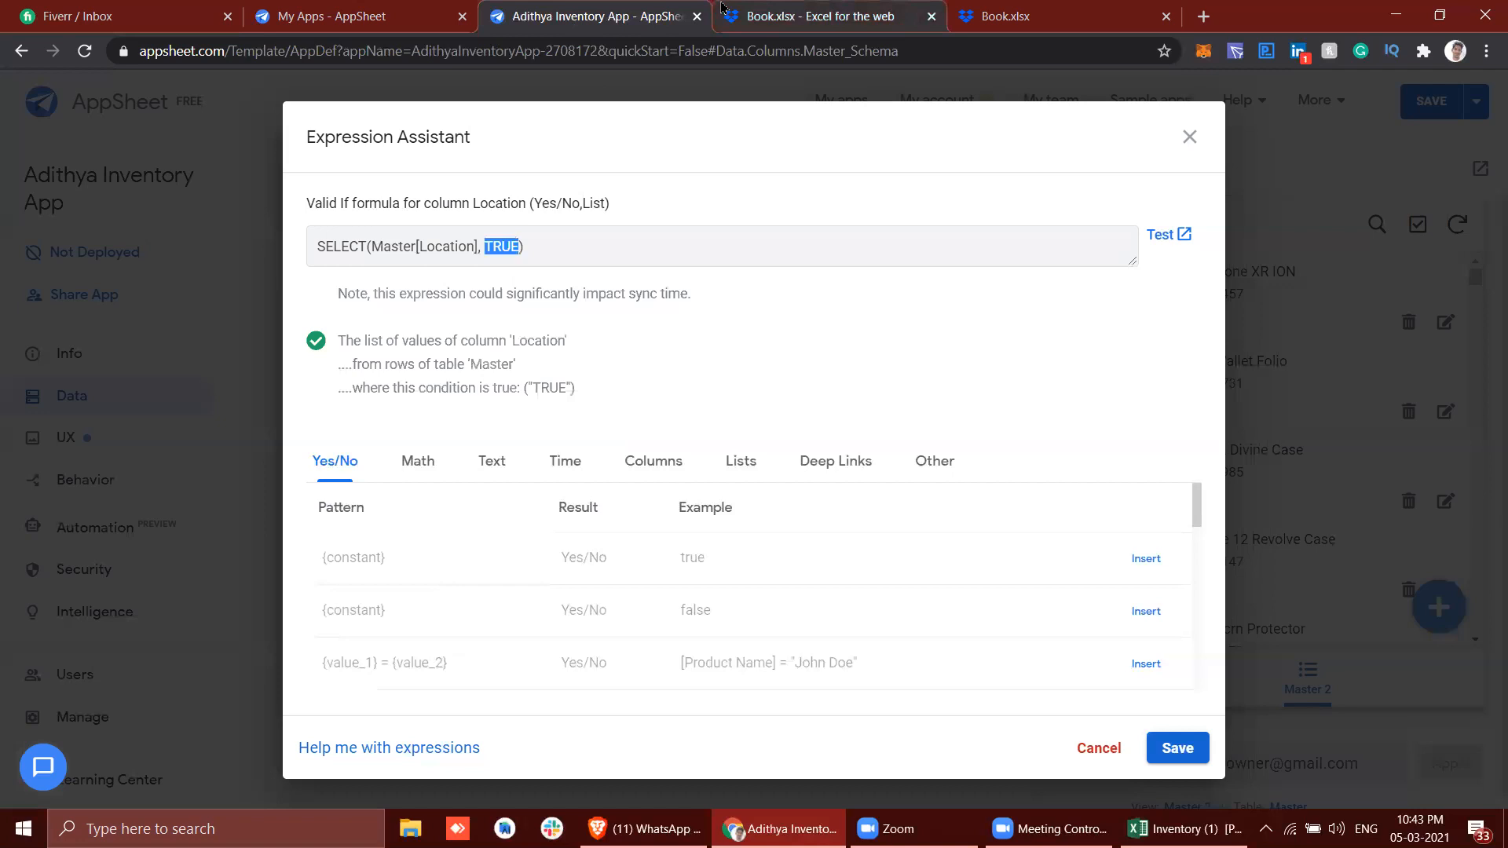
{"action": "left_click", "coordinate": [824, 16]}
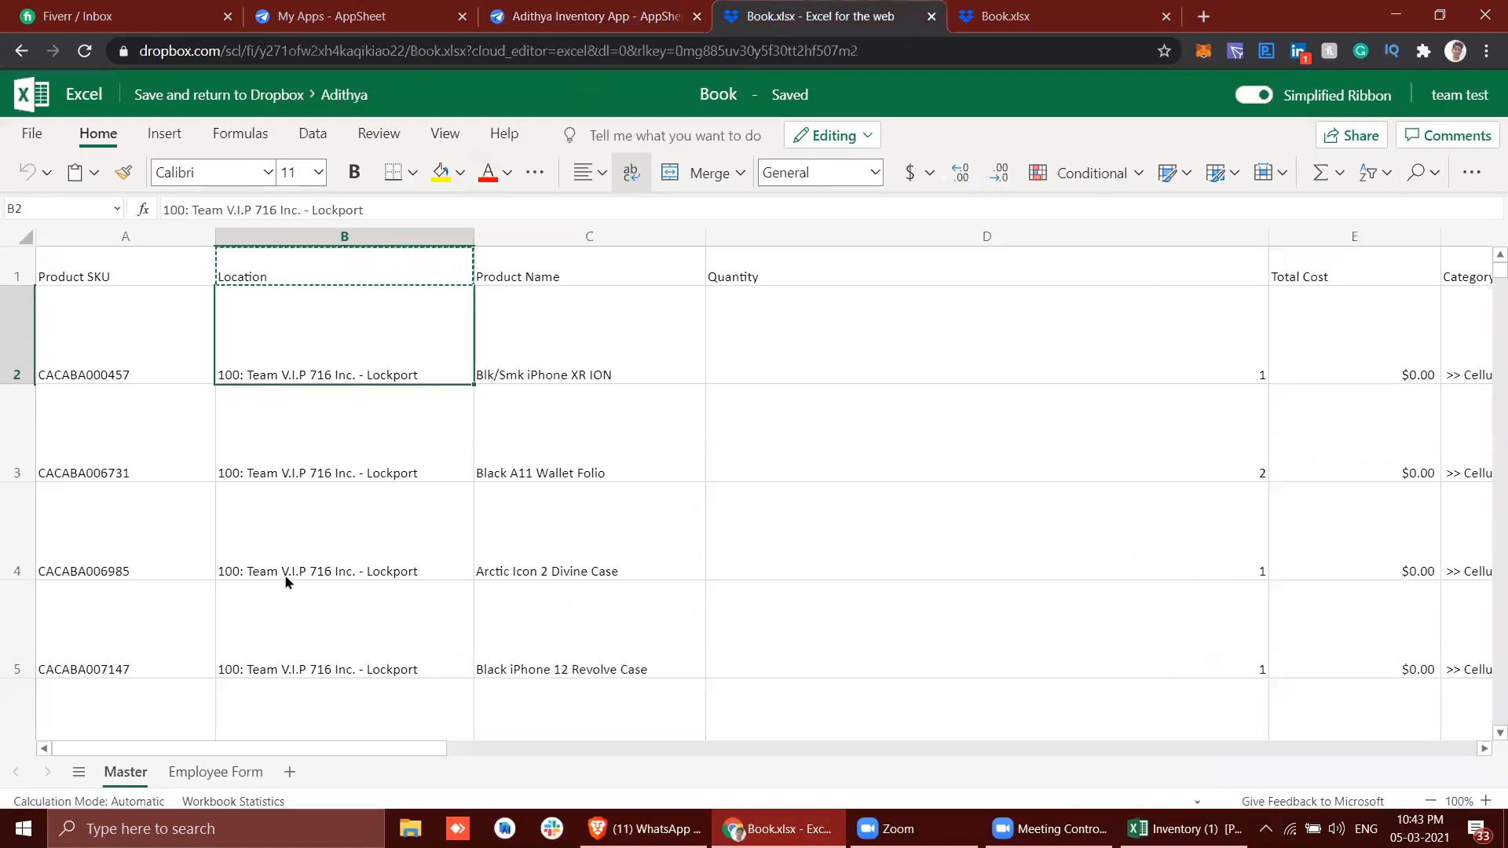
{"action": "left_click", "coordinate": [632, 16]}
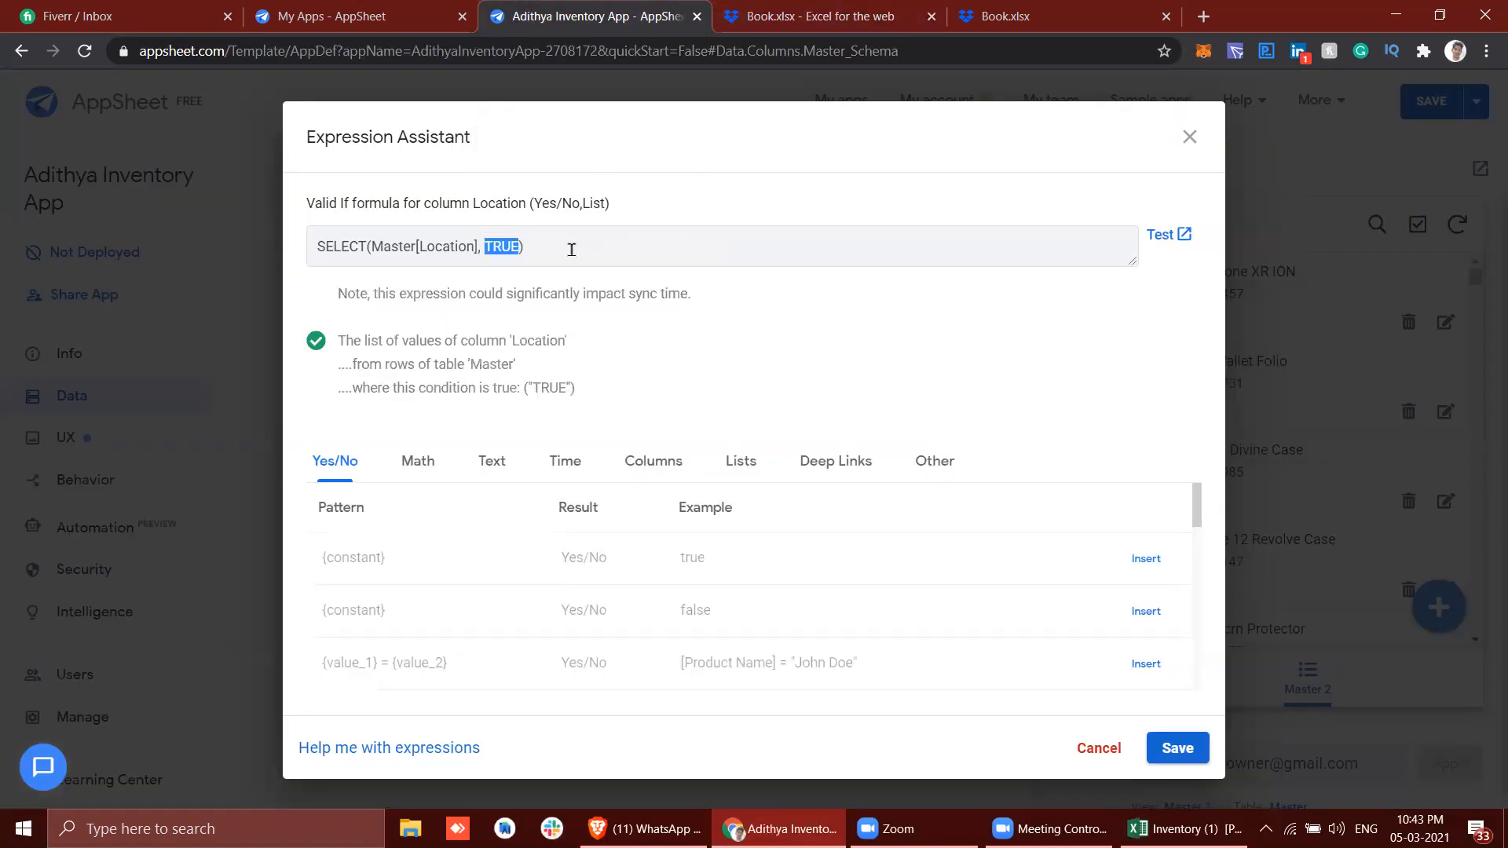
{"action": "left_click", "coordinate": [571, 250]}
{"action": "left_click_drag", "start_coordinate": [312, 250], "coordinate": [536, 247]}
{"action": "left_click", "coordinate": [554, 248]}
{"action": "double_click", "coordinate": [493, 256]}
Examine the Location and Quantity entries in the first rows of the workbook's Master sheet.
{"action": "left_click", "coordinate": [817, 15]}
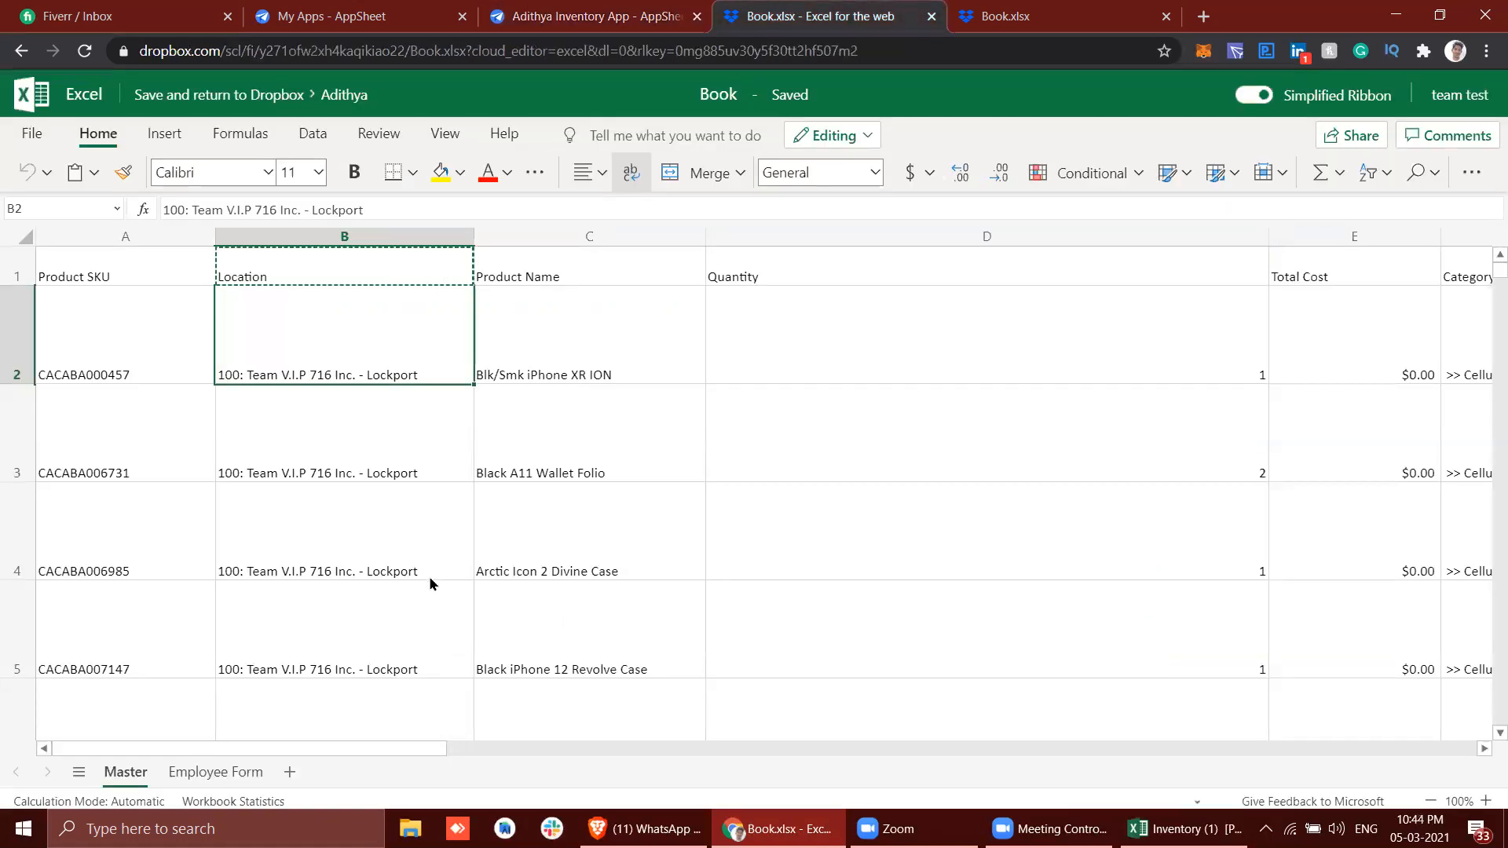
{"action": "scroll", "coordinate": [430, 584], "scroll_direction": "left", "scroll_amount": 1}
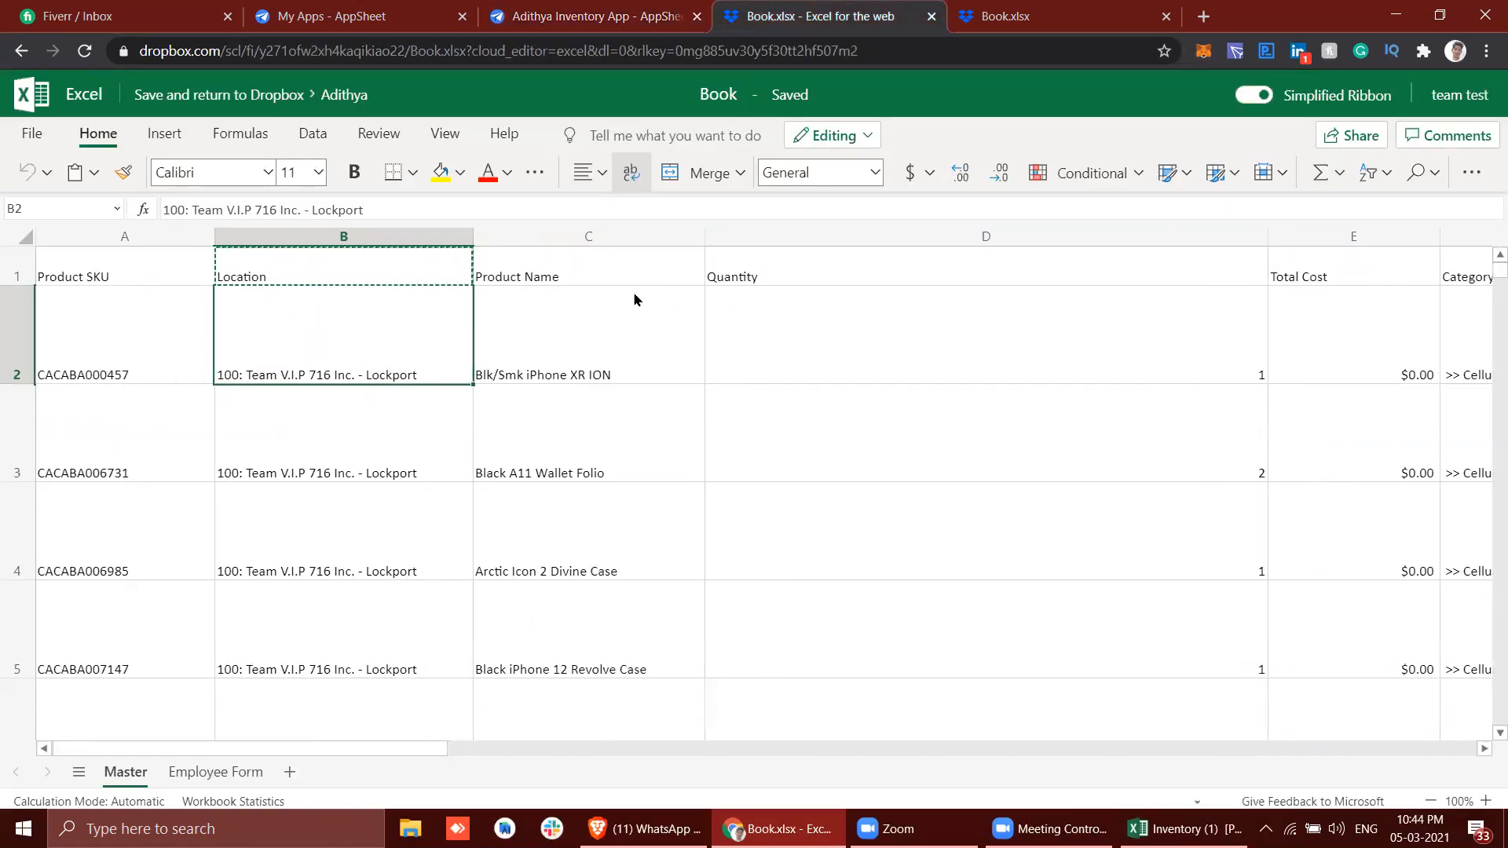
{"action": "left_click", "coordinate": [901, 314]}
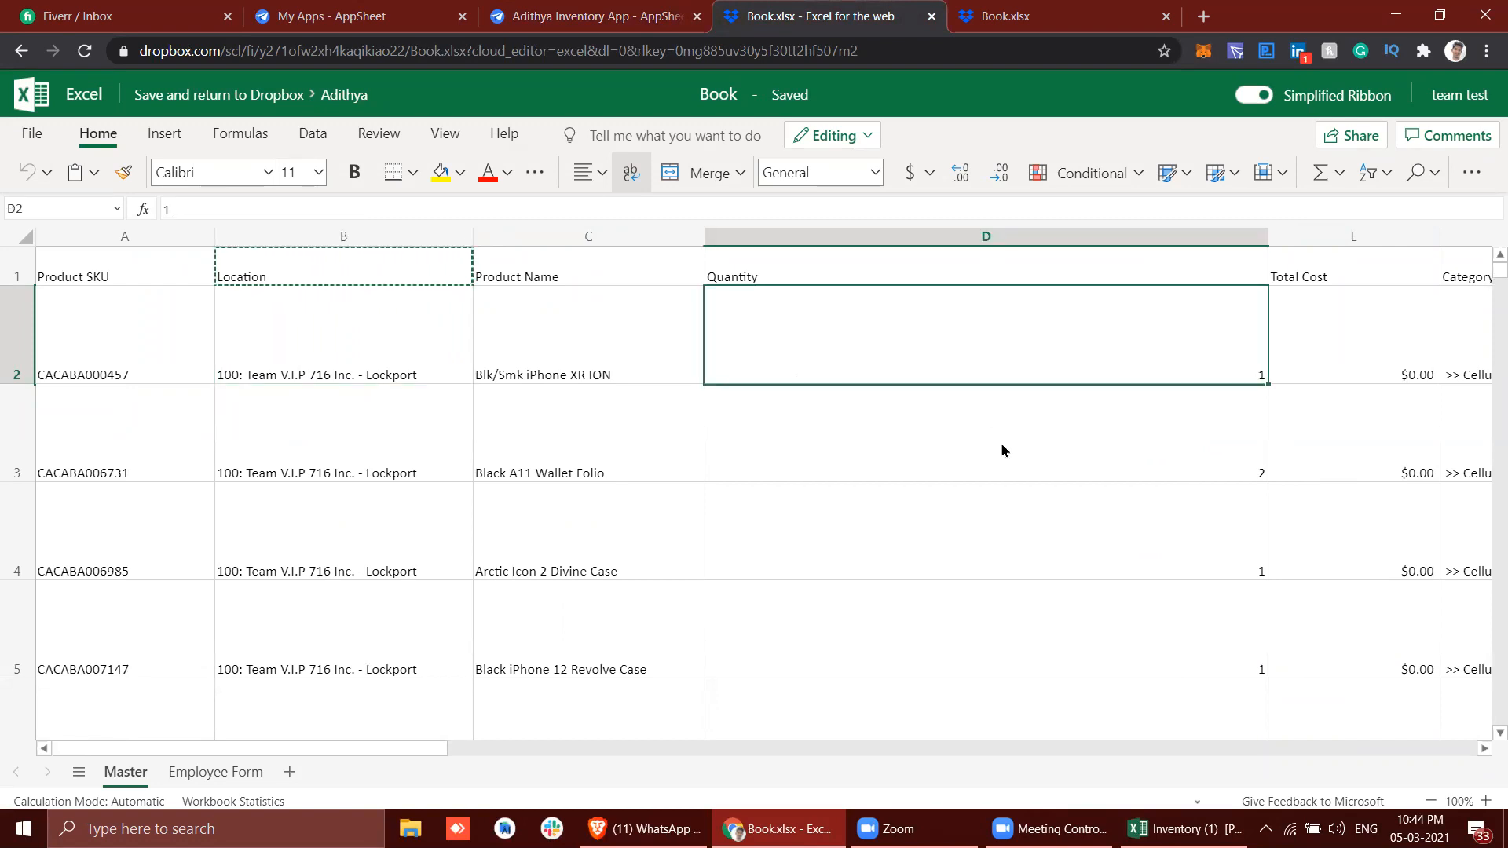
{"action": "scroll", "coordinate": [1000, 447], "scroll_direction": "down", "scroll_amount": 2}
{"action": "scroll", "coordinate": [1000, 448], "scroll_direction": "up", "scroll_amount": 2}
{"action": "left_click", "coordinate": [353, 349]}
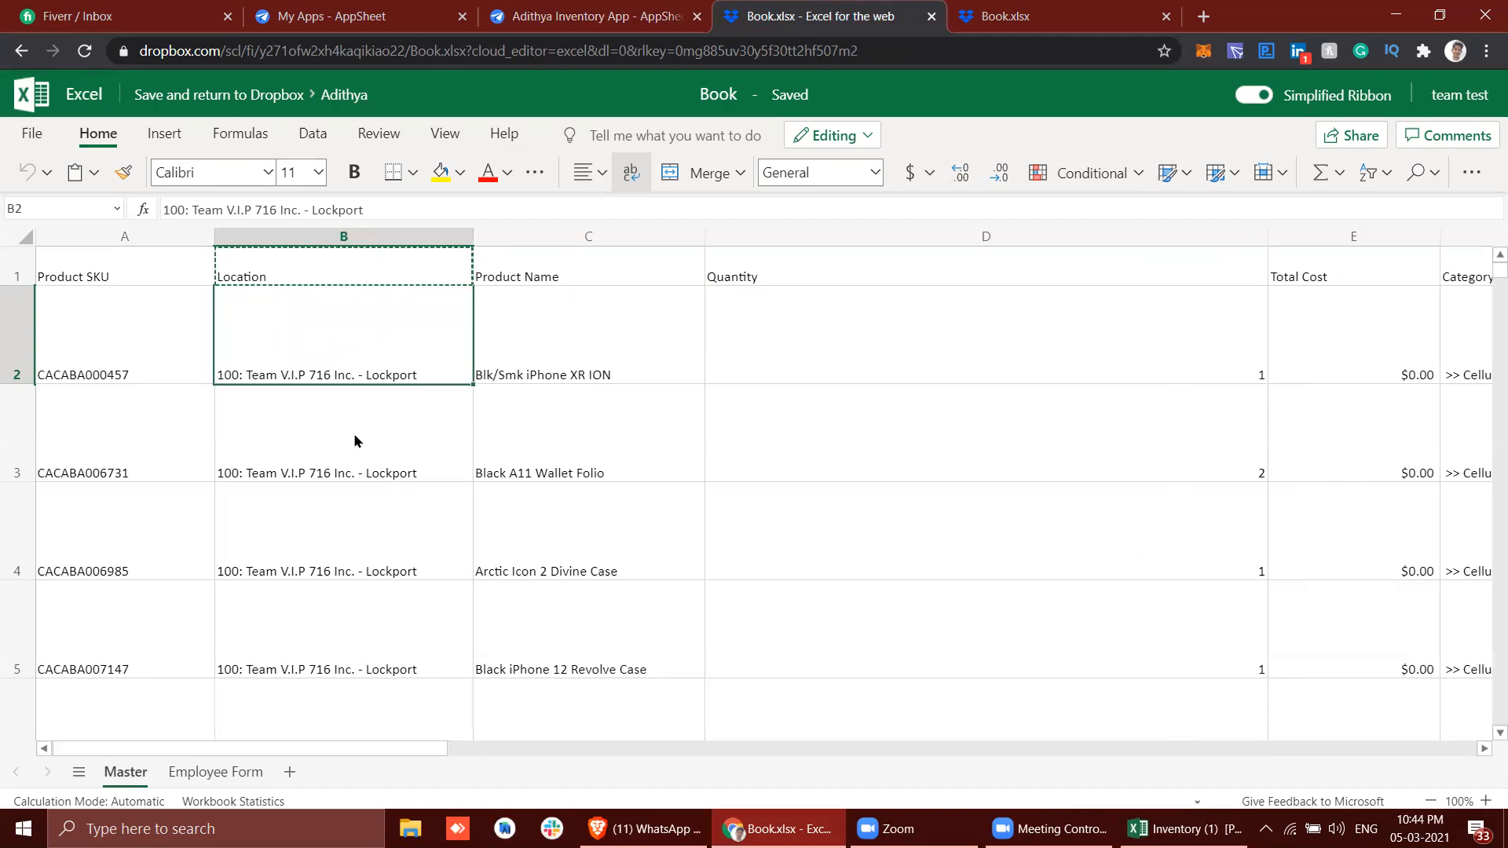
{"action": "left_click", "coordinate": [368, 524]}
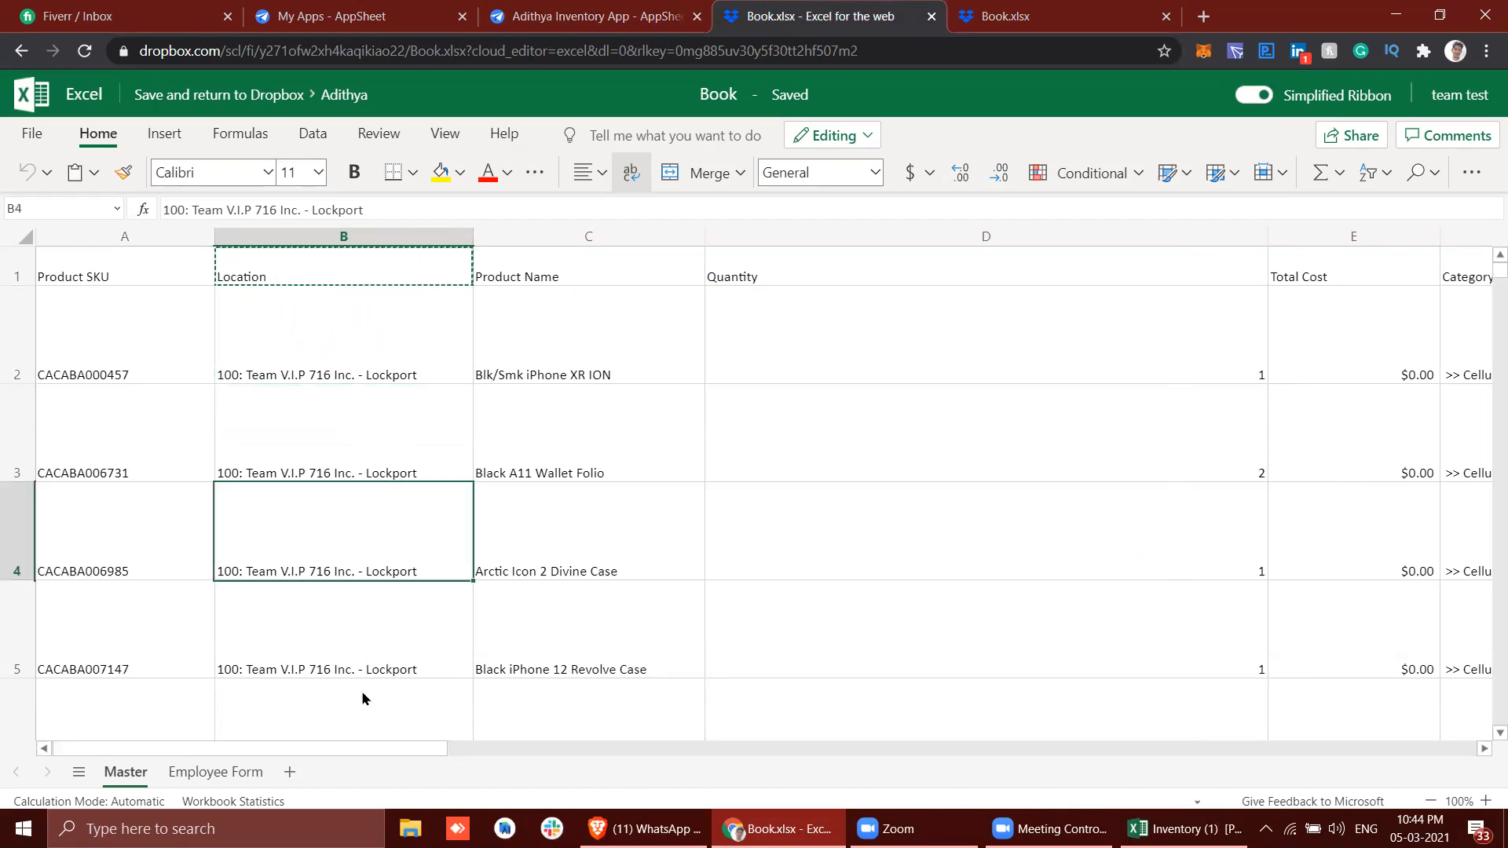
Return to AppSheet, save the Master table's Location formula and column settings, and save the app.
{"action": "left_click", "coordinate": [593, 16]}
{"action": "left_click", "coordinate": [547, 253]}
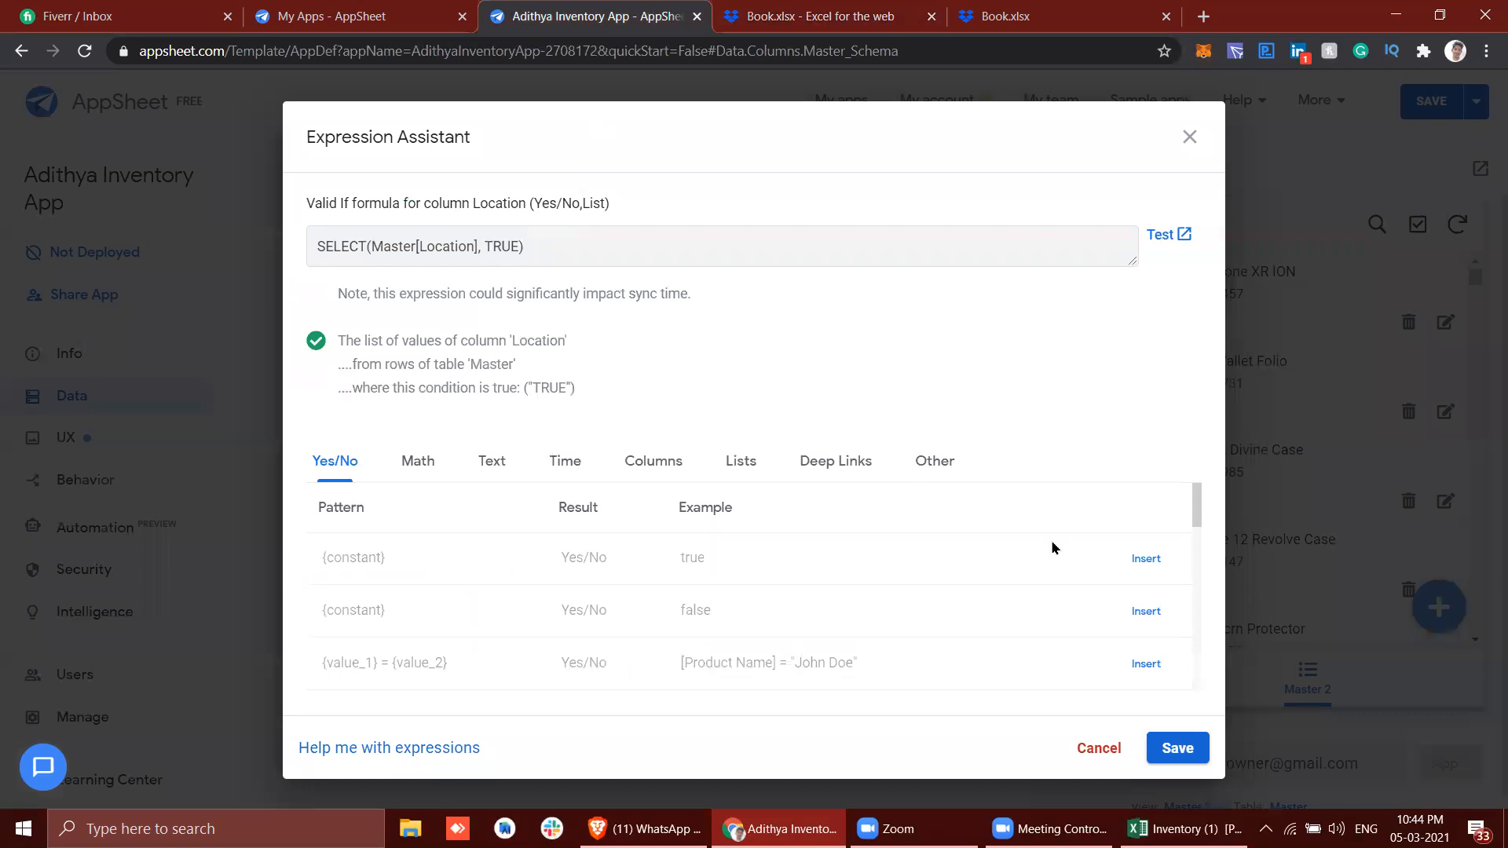
{"action": "left_click", "coordinate": [1177, 748]}
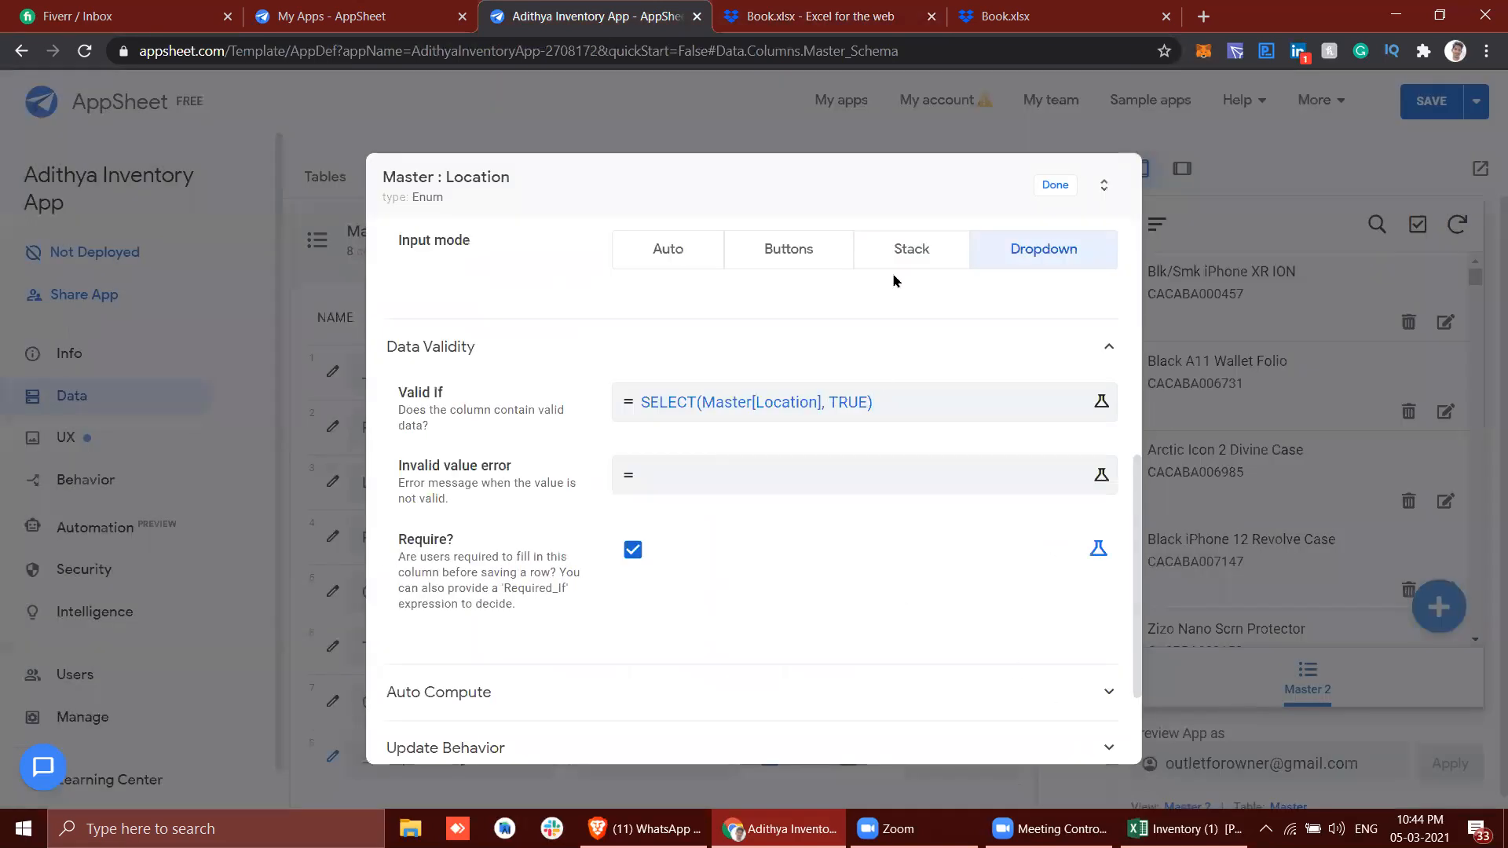
{"action": "left_click", "coordinate": [1054, 185]}
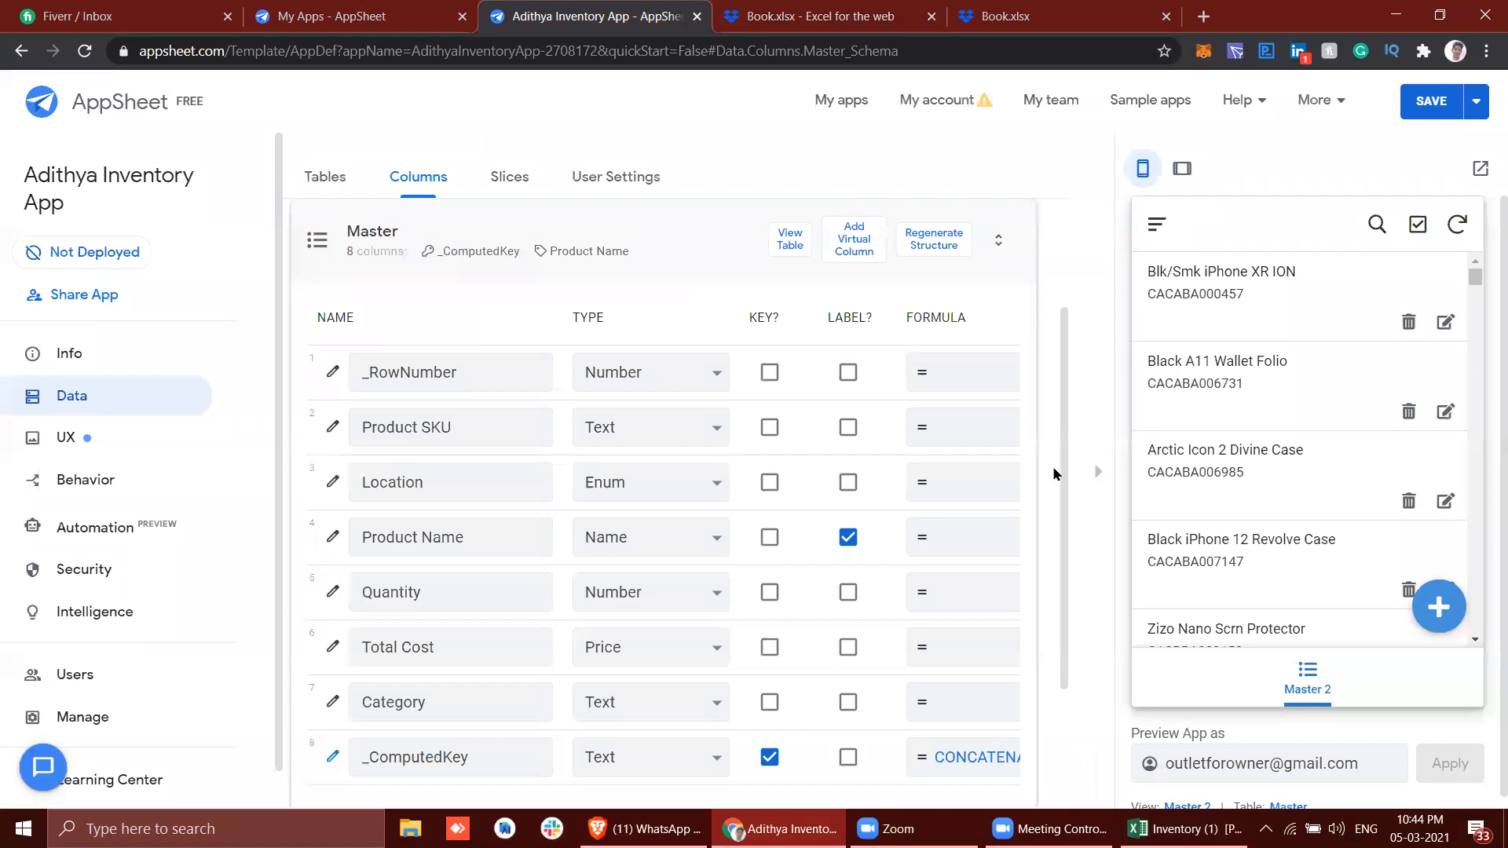
{"action": "left_click", "coordinate": [1418, 105]}
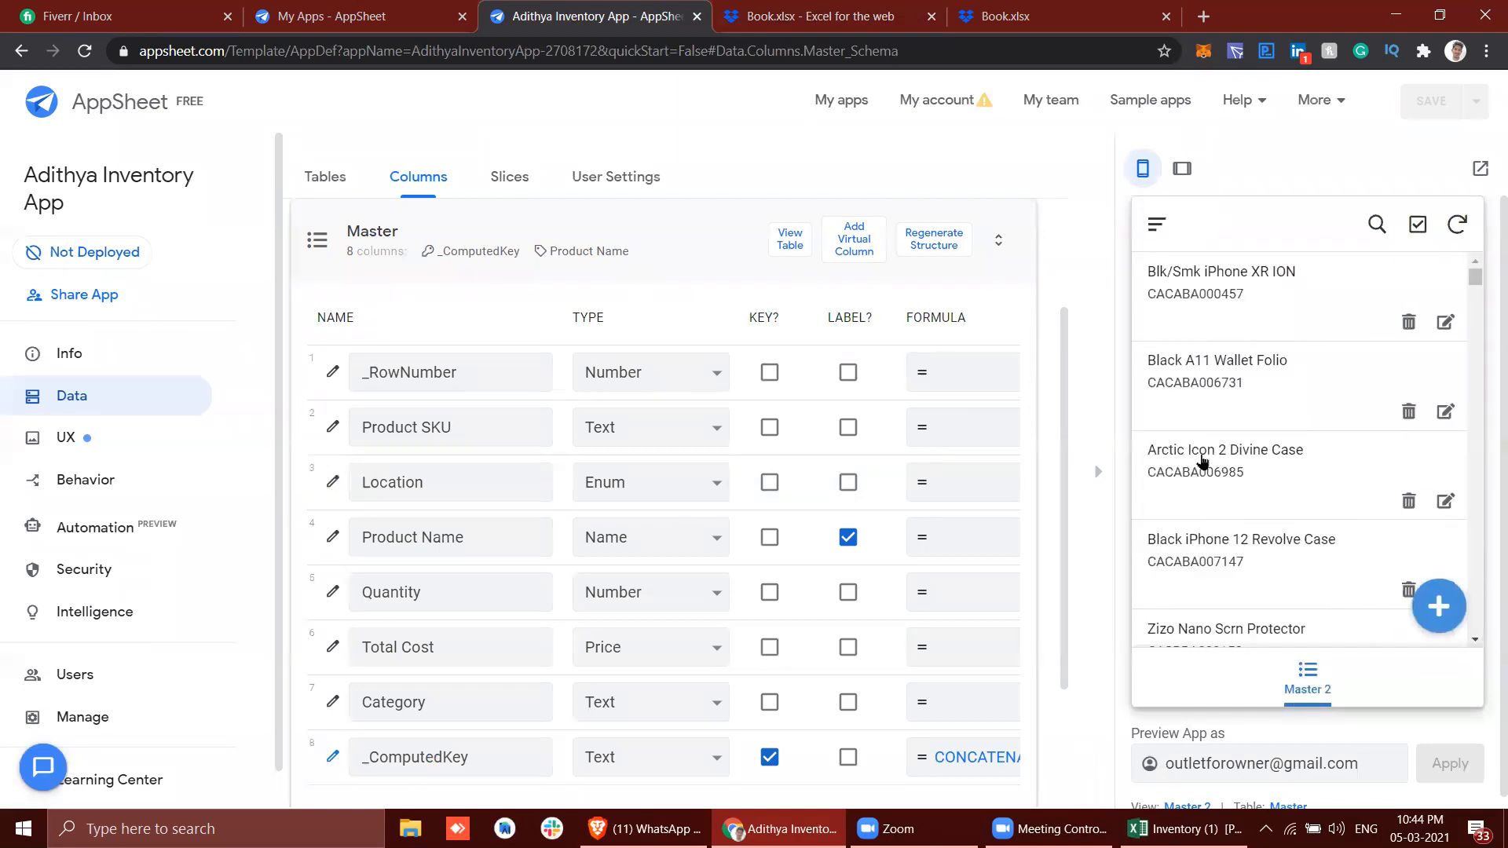
Add a new UX view and set Employee Form as its data.
{"action": "left_click", "coordinate": [76, 442]}
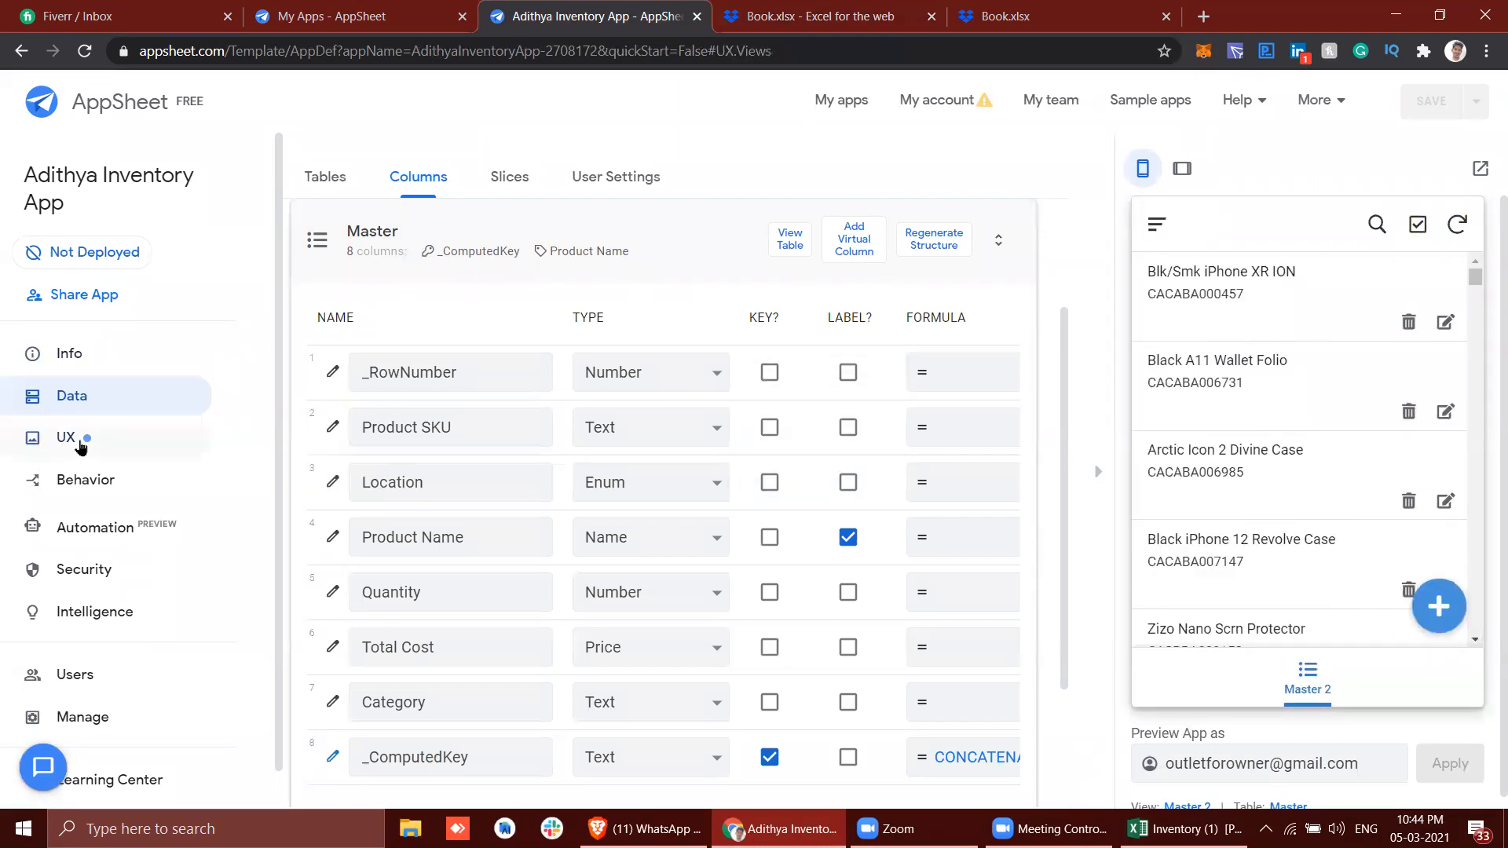
{"action": "left_click", "coordinate": [440, 558]}
{"action": "left_click", "coordinate": [352, 314]}
{"action": "left_click", "coordinate": [605, 375]}
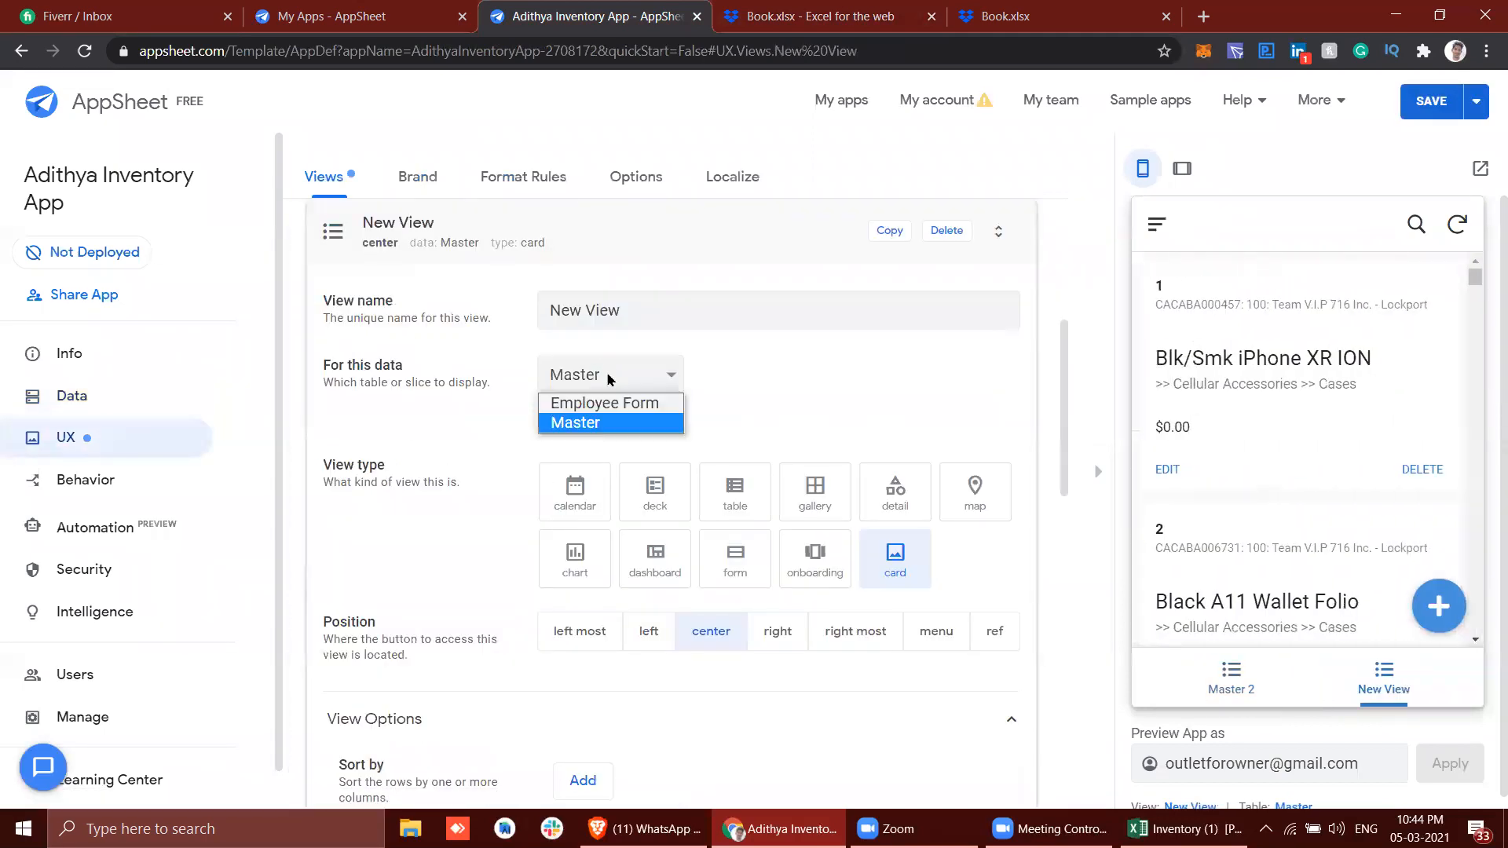
{"action": "left_click", "coordinate": [595, 403]}
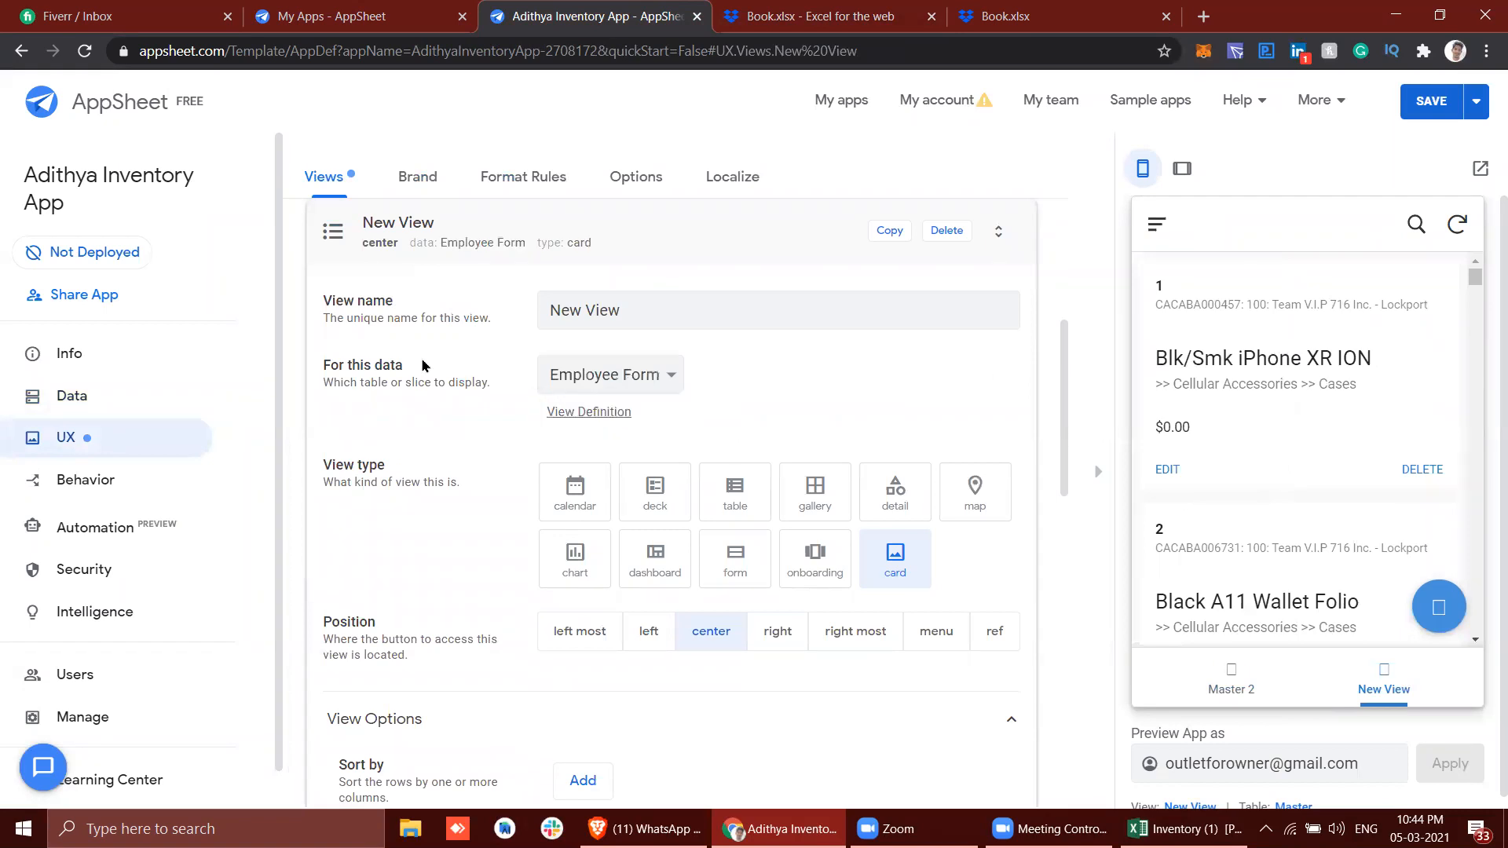
Name the new view Form and set its view type to form.
{"action": "triple_click", "coordinate": [704, 304]}
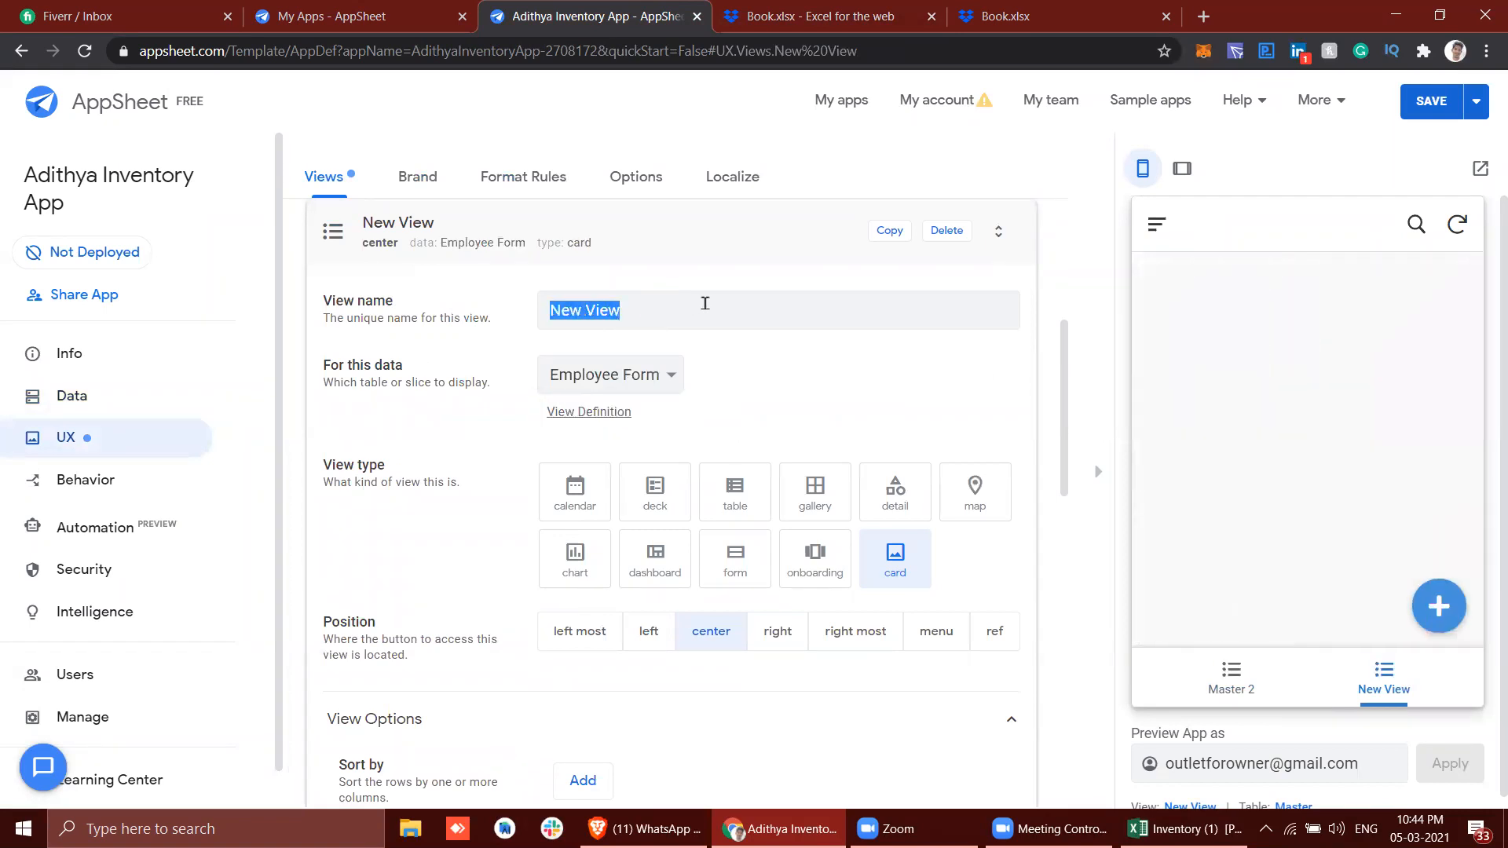
{"action": "type", "text": "Form"}
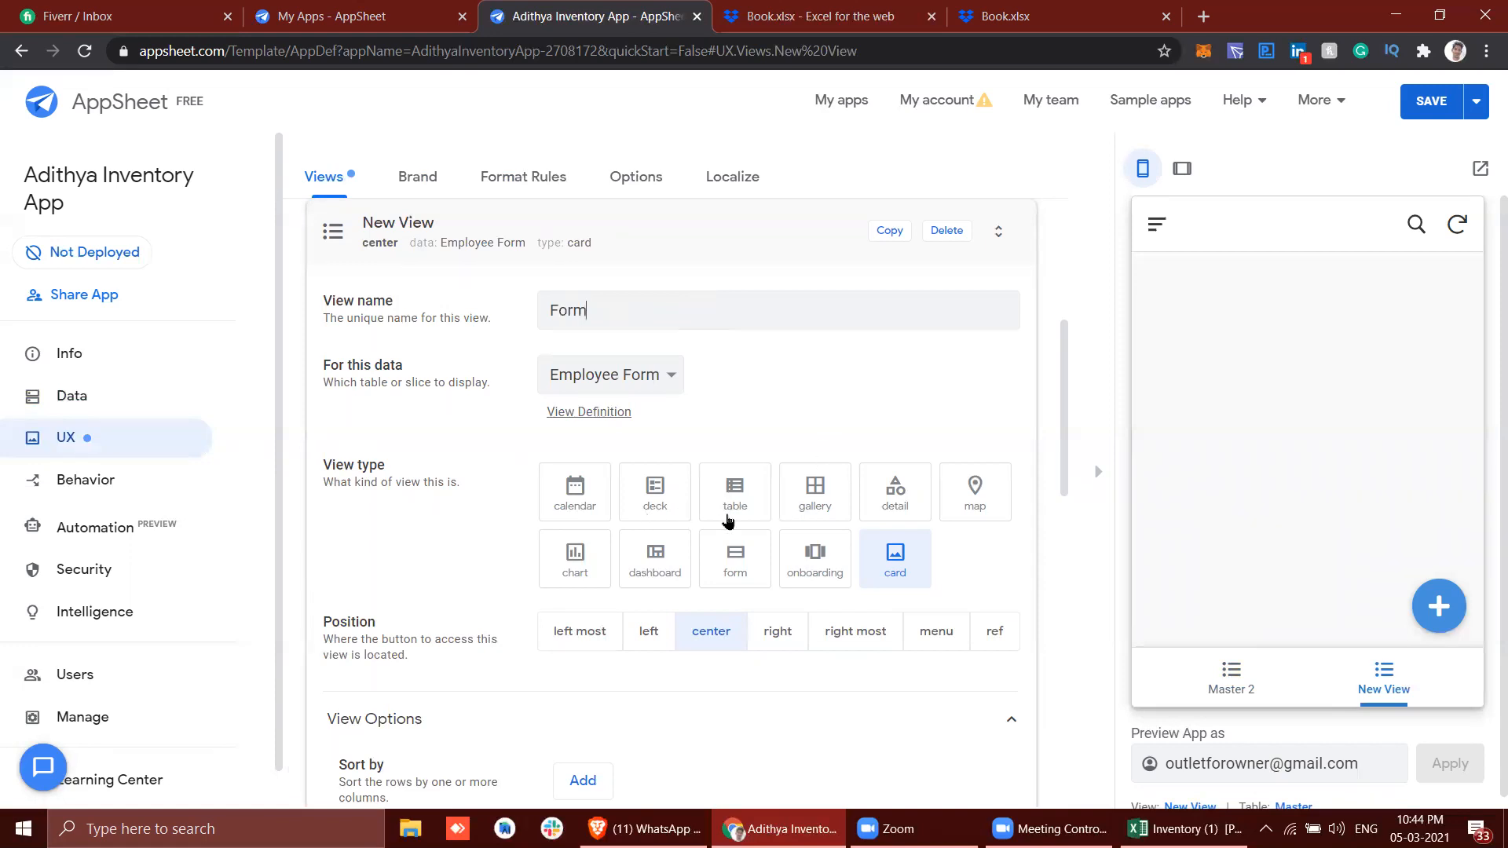
{"action": "left_click", "coordinate": [715, 564]}
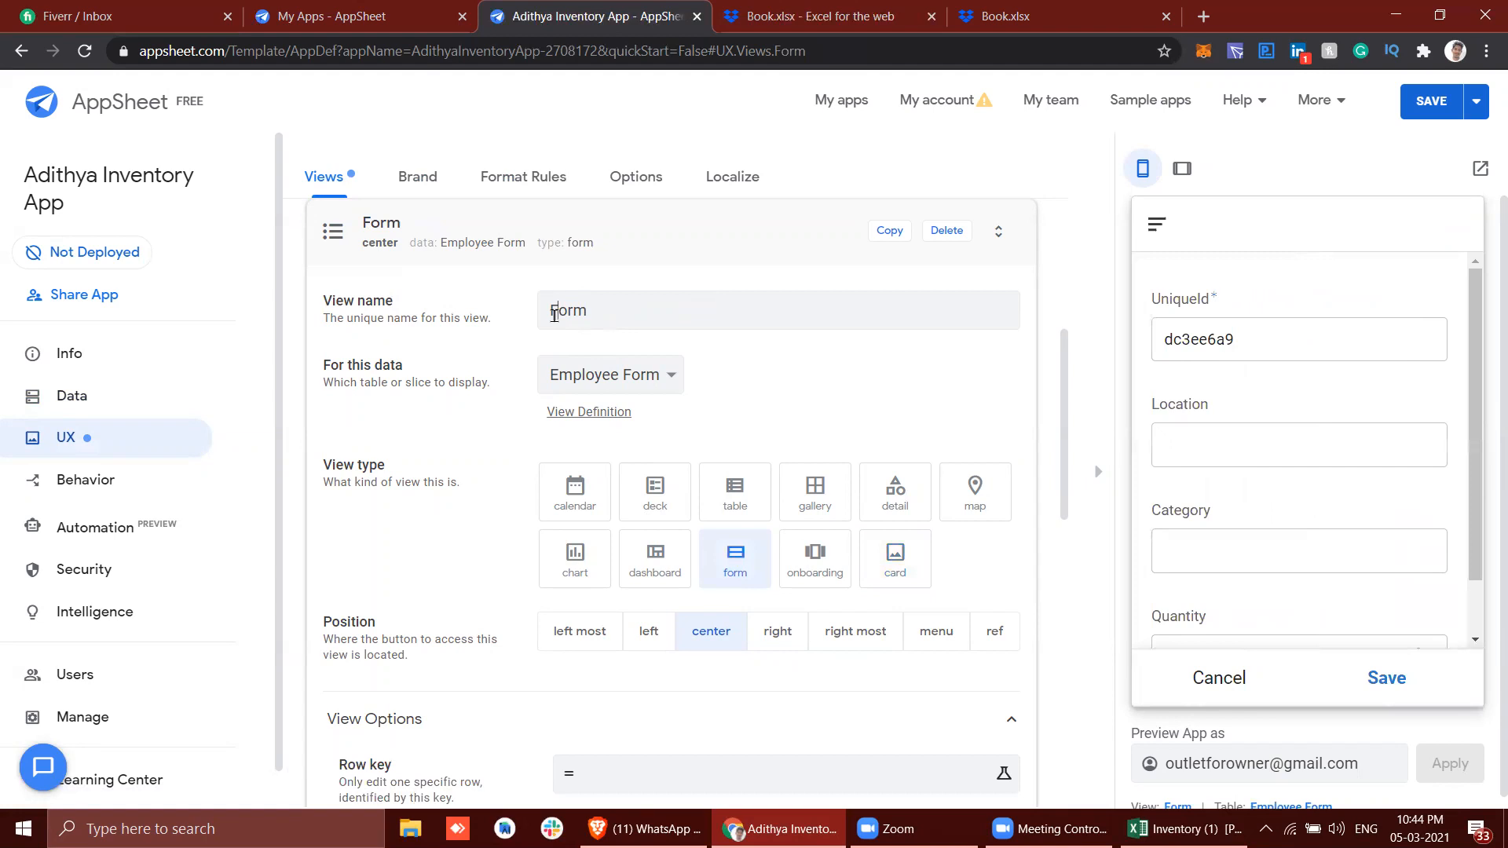
{"action": "left_click", "coordinate": [553, 313]}
Review the Form view's options and open the column definition of its Employee Form table.
{"action": "scroll", "coordinate": [974, 350], "scroll_direction": "down", "scroll_amount": 2}
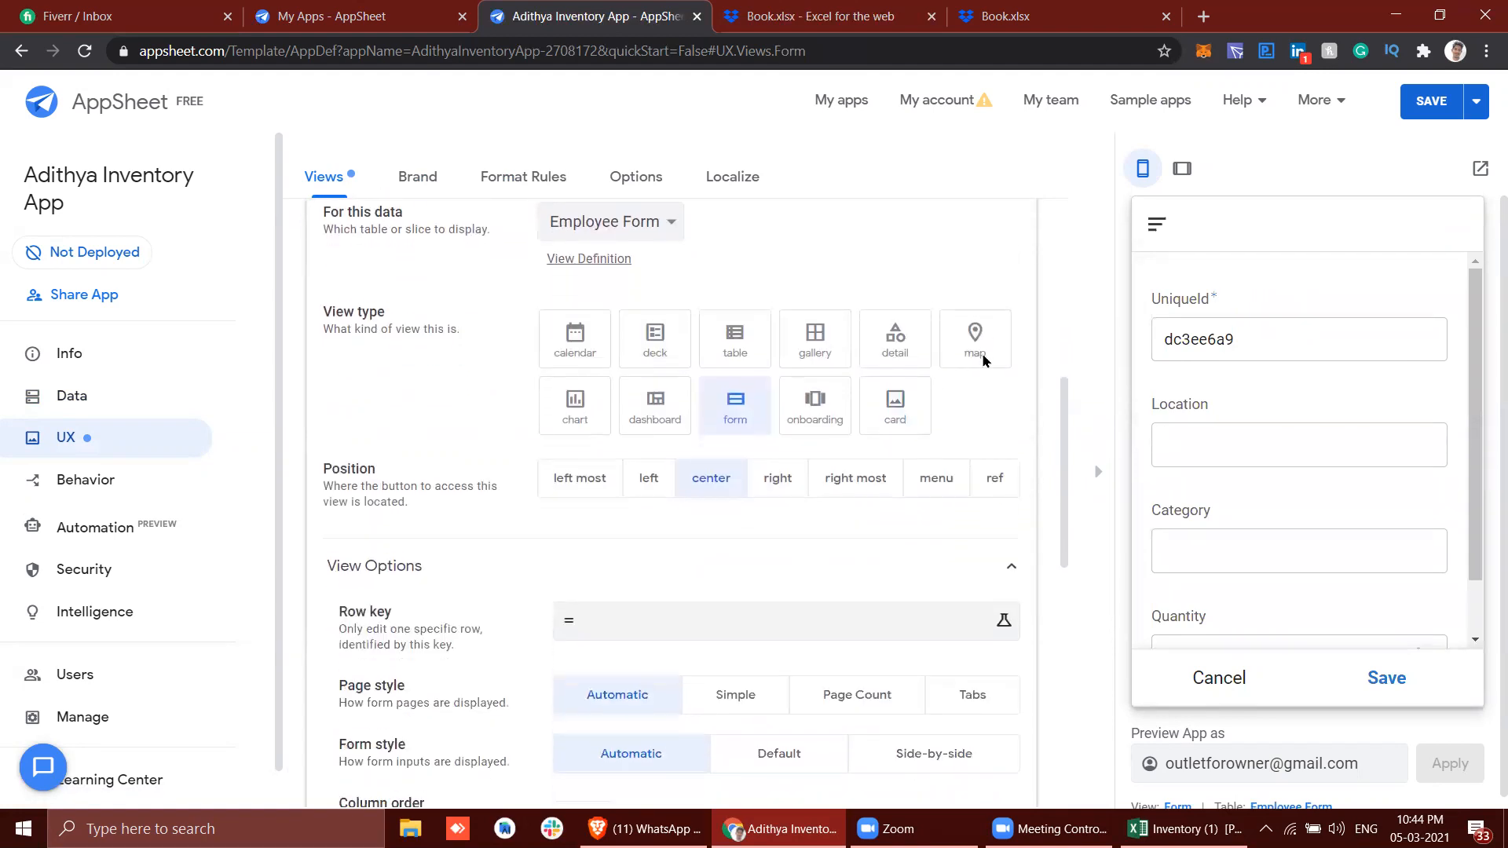
{"action": "scroll", "coordinate": [981, 354], "scroll_direction": "up", "scroll_amount": 1}
{"action": "scroll", "coordinate": [1280, 440], "scroll_direction": "down", "scroll_amount": 1}
{"action": "scroll", "coordinate": [1307, 439], "scroll_direction": "up", "scroll_amount": 1}
{"action": "scroll", "coordinate": [1307, 440], "scroll_direction": "down", "scroll_amount": 1}
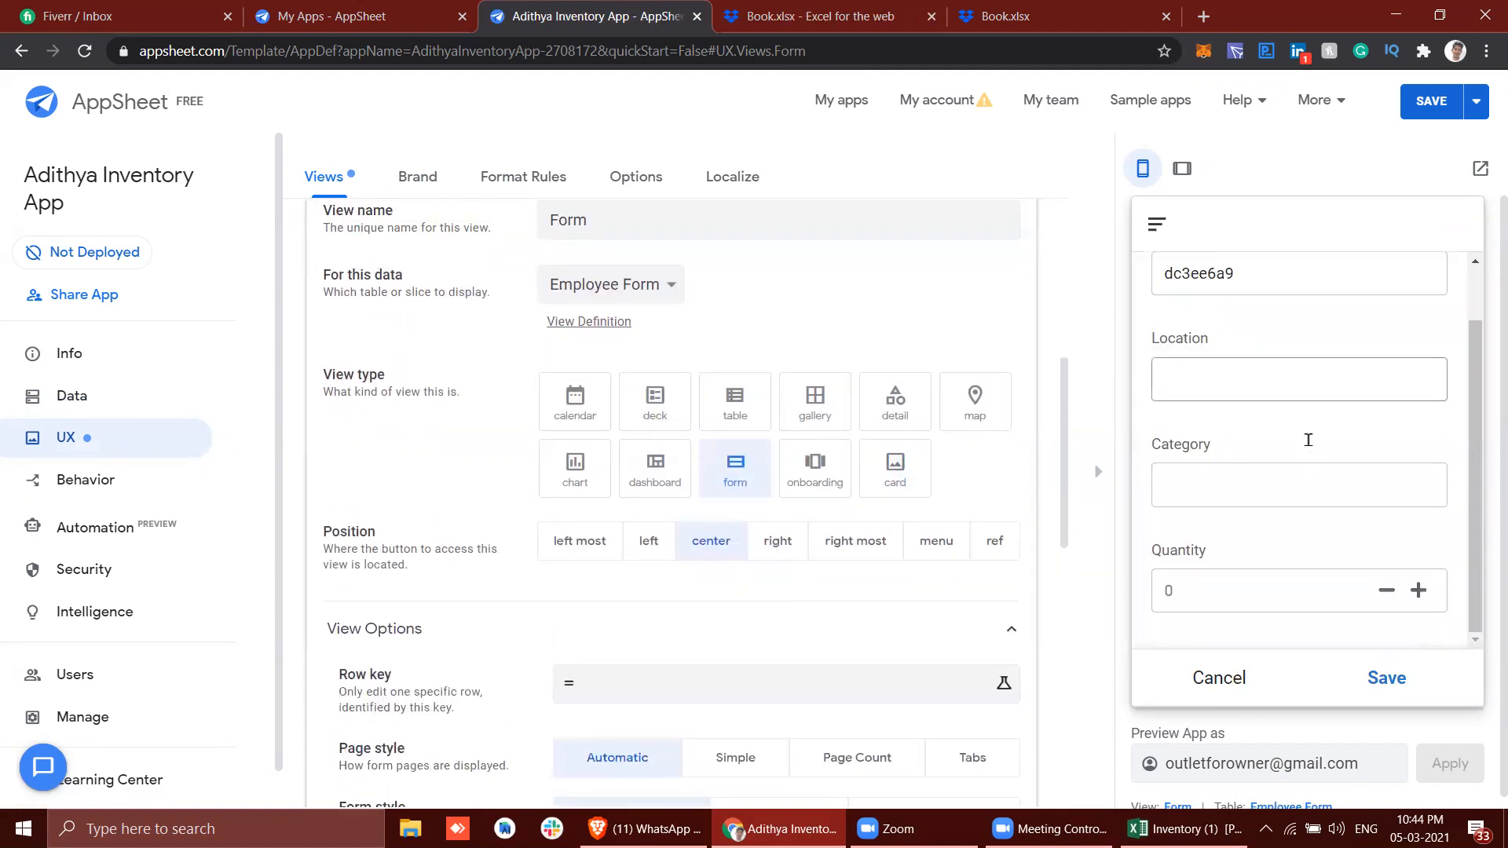
{"action": "left_click", "coordinate": [578, 328]}
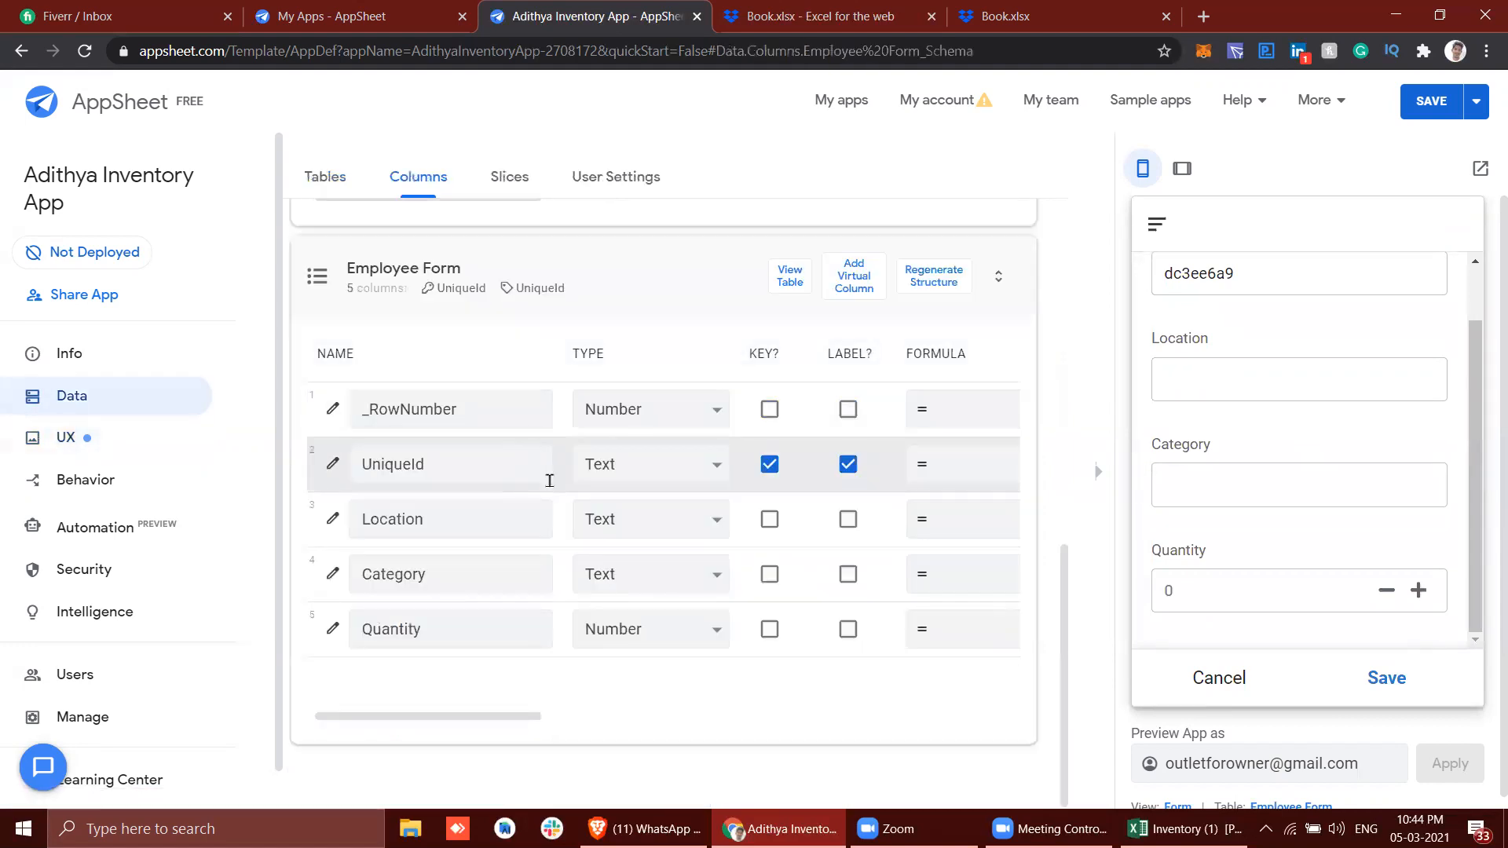
Set the Employee Form table's Location column to type Enum, allowing and auto-completing other values.
{"action": "left_click", "coordinate": [334, 528]}
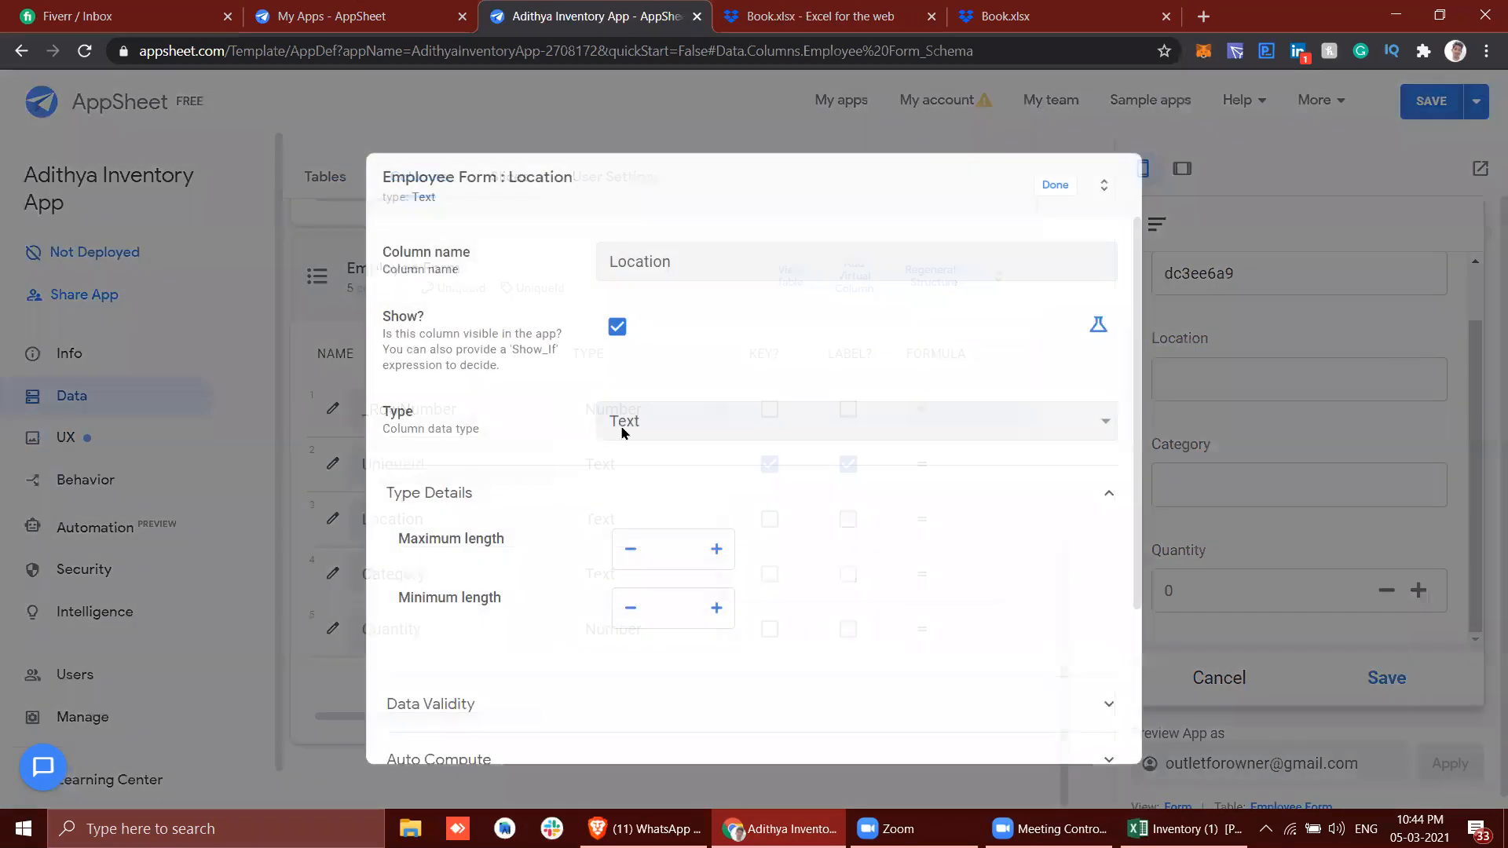
{"action": "left_click", "coordinate": [652, 417]}
{"action": "type", "text": "en"}
{"action": "key", "text": "Return"}
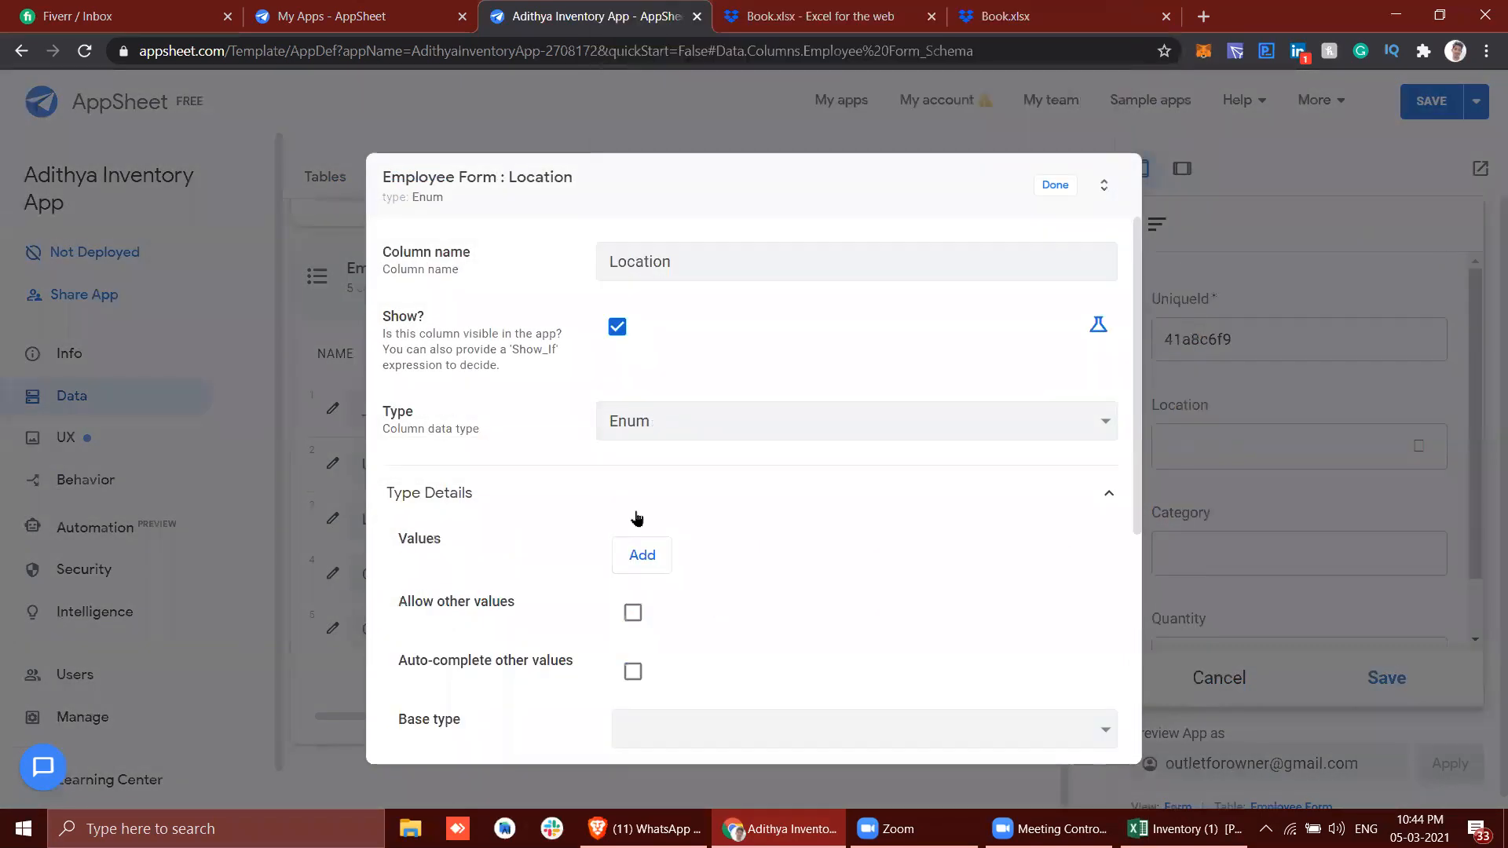
{"action": "left_click", "coordinate": [632, 613]}
{"action": "left_click", "coordinate": [633, 671]}
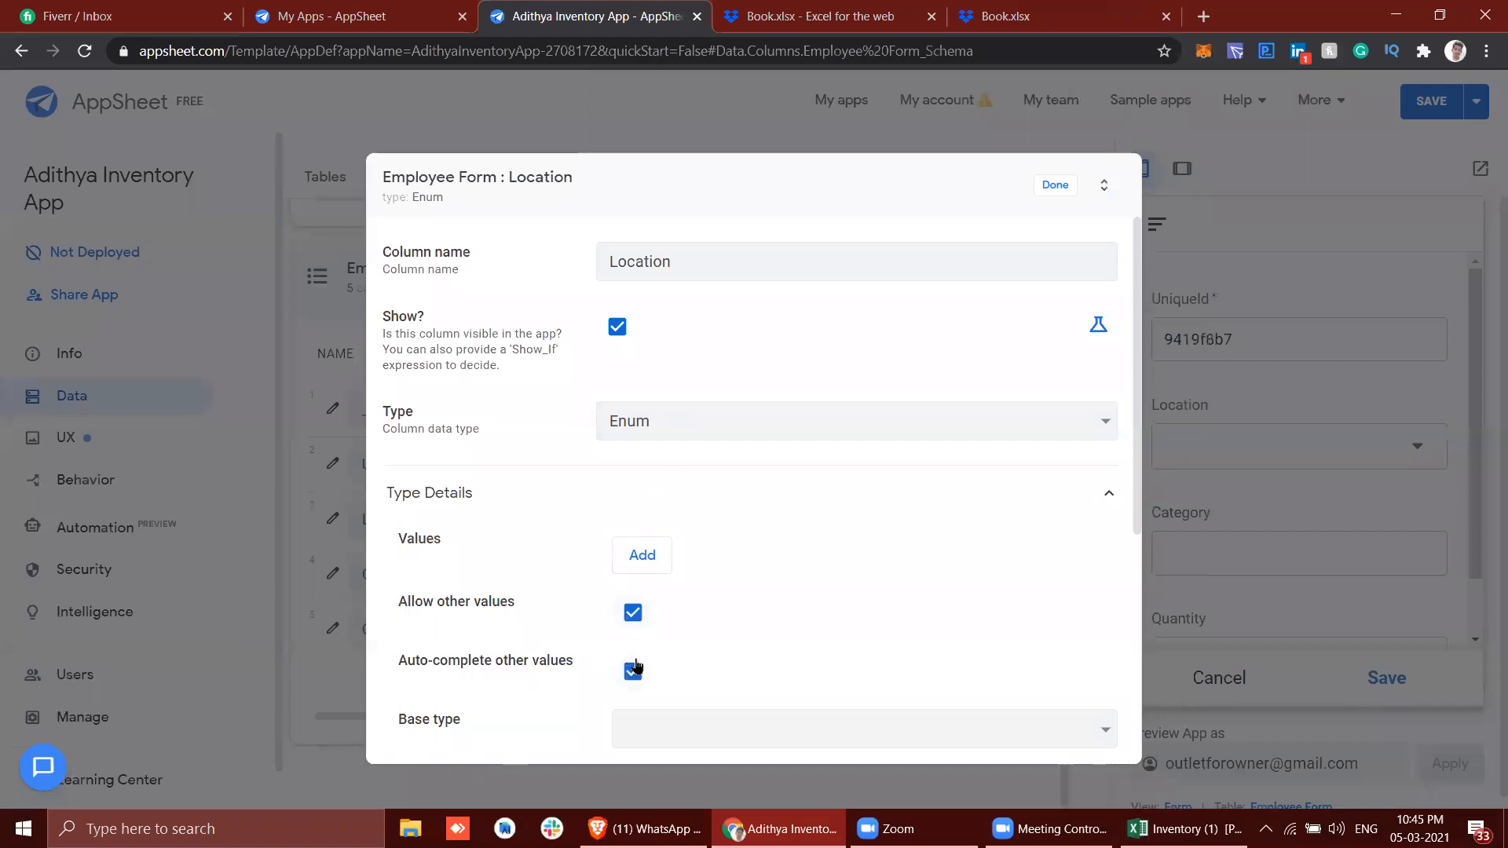
Set the Employee Form Location column's base type to Text and its input mode to Dropdown.
{"action": "scroll", "coordinate": [642, 582], "scroll_direction": "down", "scroll_amount": 3}
{"action": "left_click", "coordinate": [653, 425]}
{"action": "key", "text": "y"}
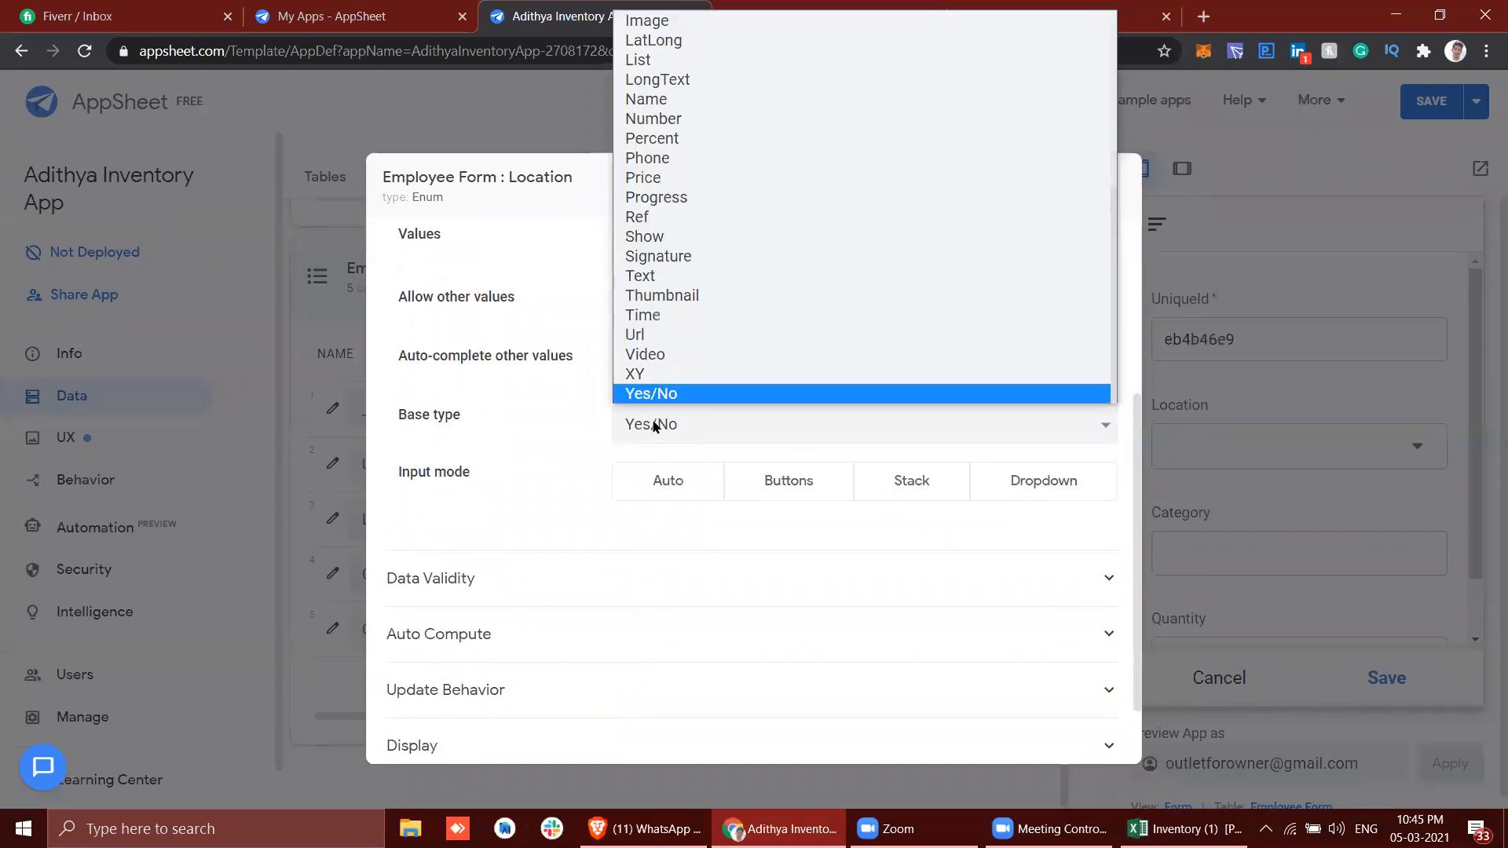
{"action": "left_click", "coordinate": [673, 281]}
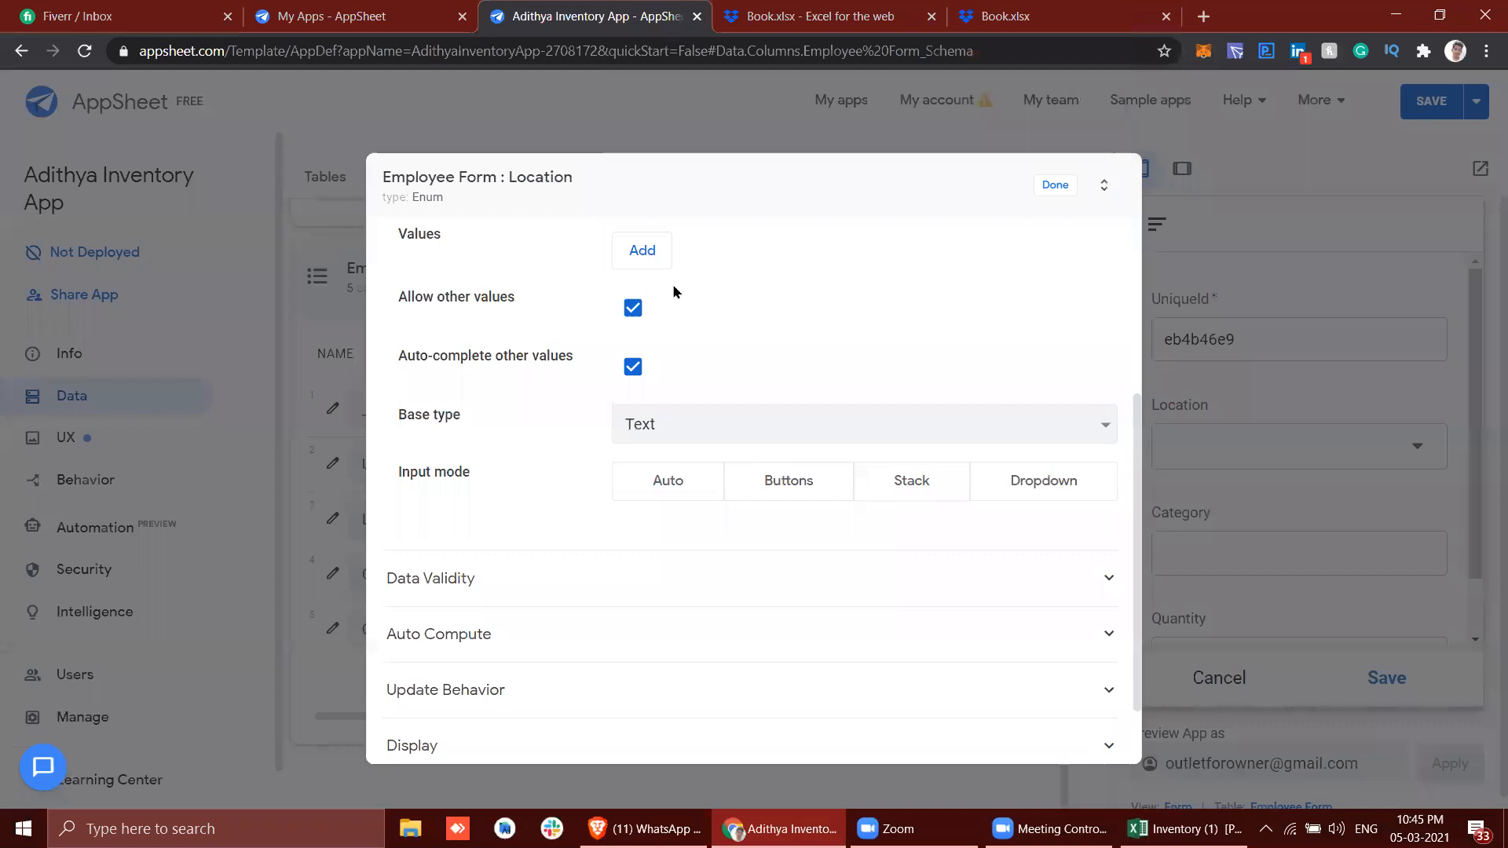
{"action": "left_click", "coordinate": [1021, 491]}
Set the Valid If formula of the Employee Form Location column to SELECT(Master[Location], TRUE).
{"action": "left_click", "coordinate": [962, 567]}
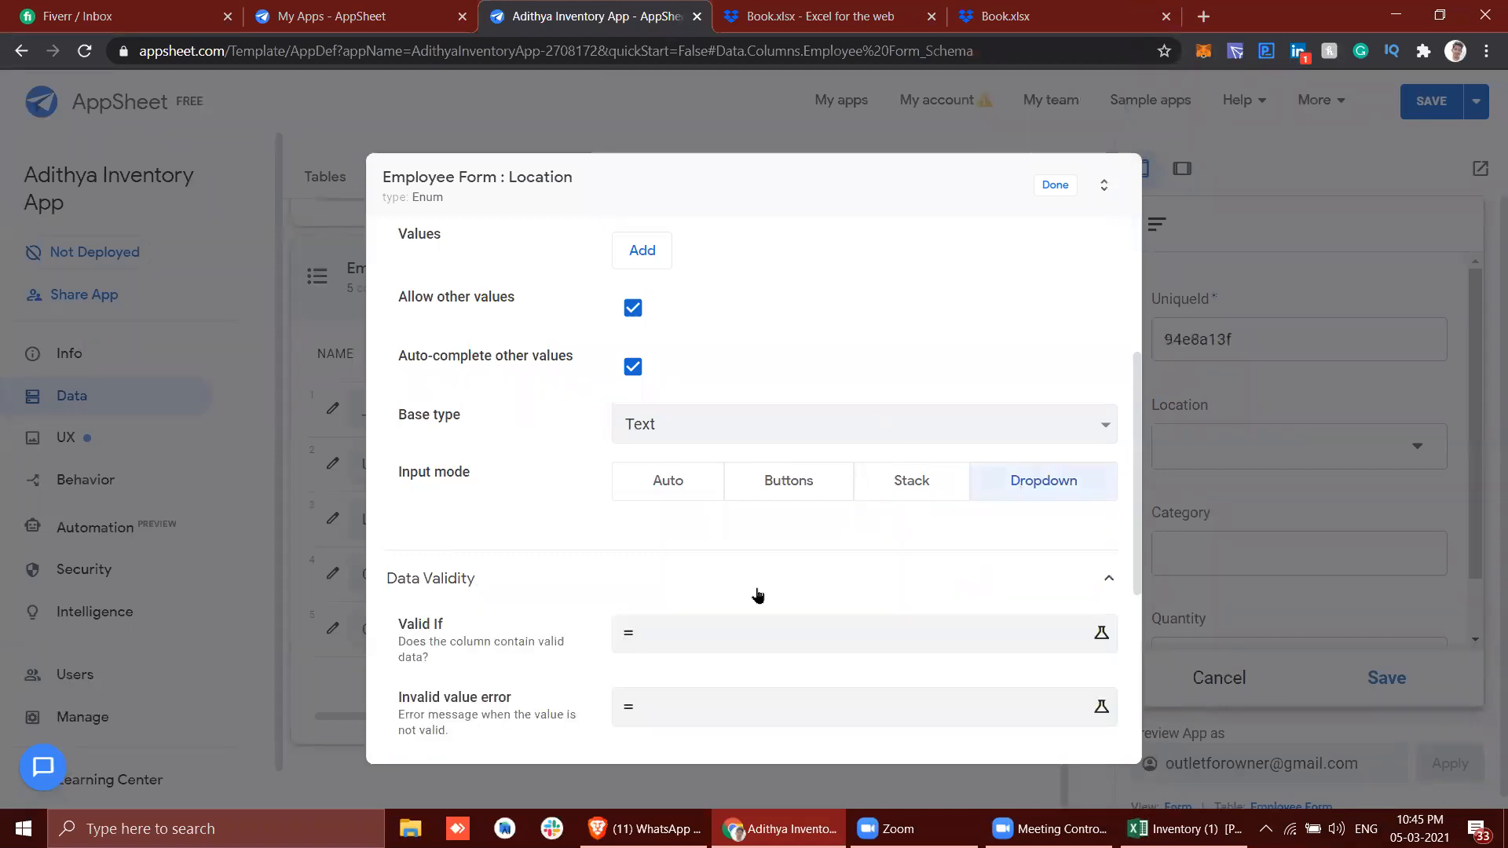
{"action": "left_click", "coordinate": [714, 634]}
{"action": "type", "text": "S"}
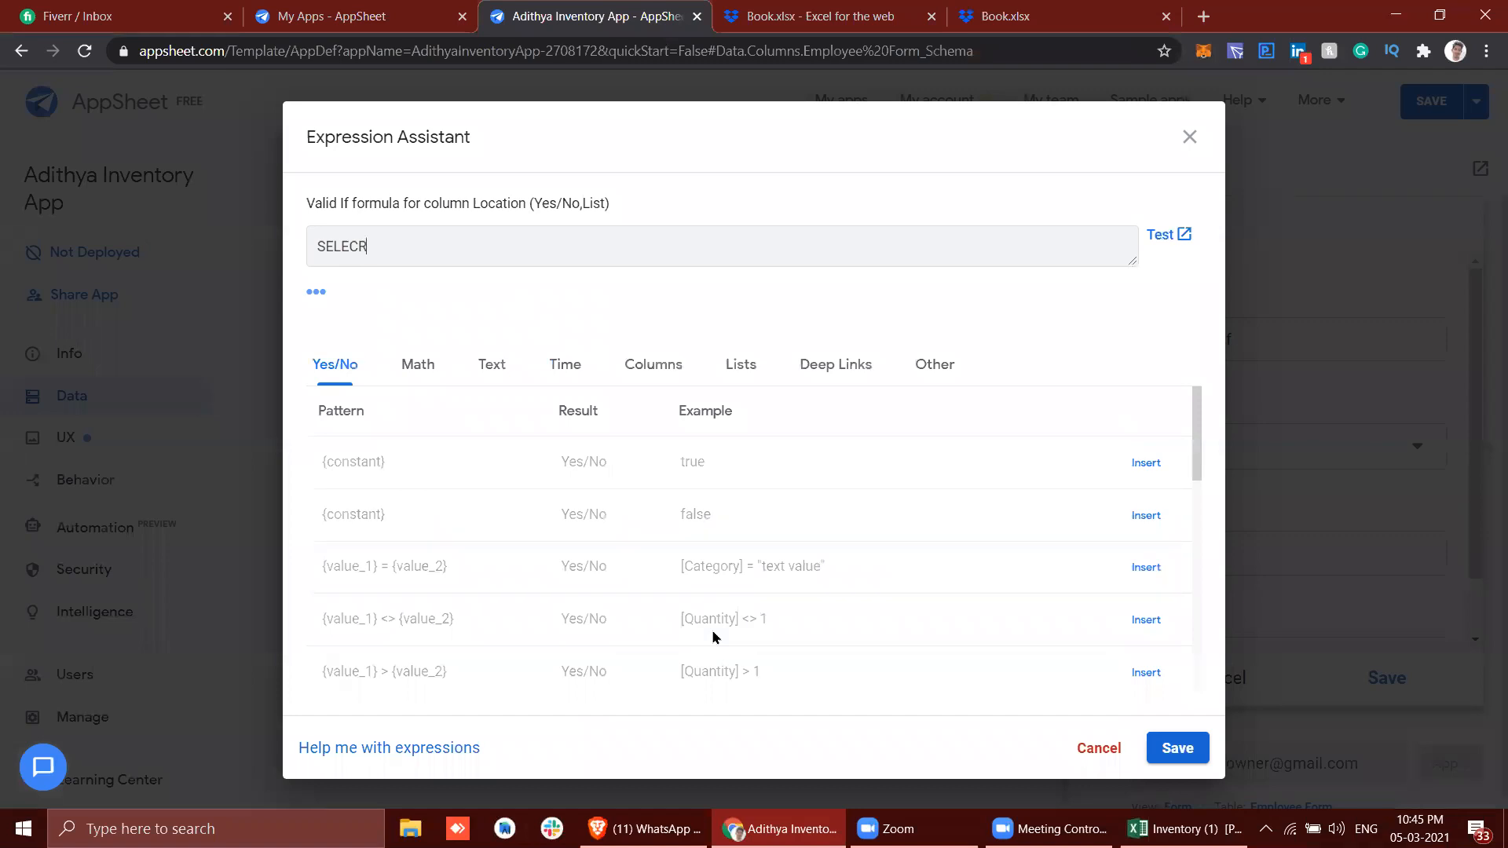
{"action": "type", "text": "ELECT(Master[Location"}
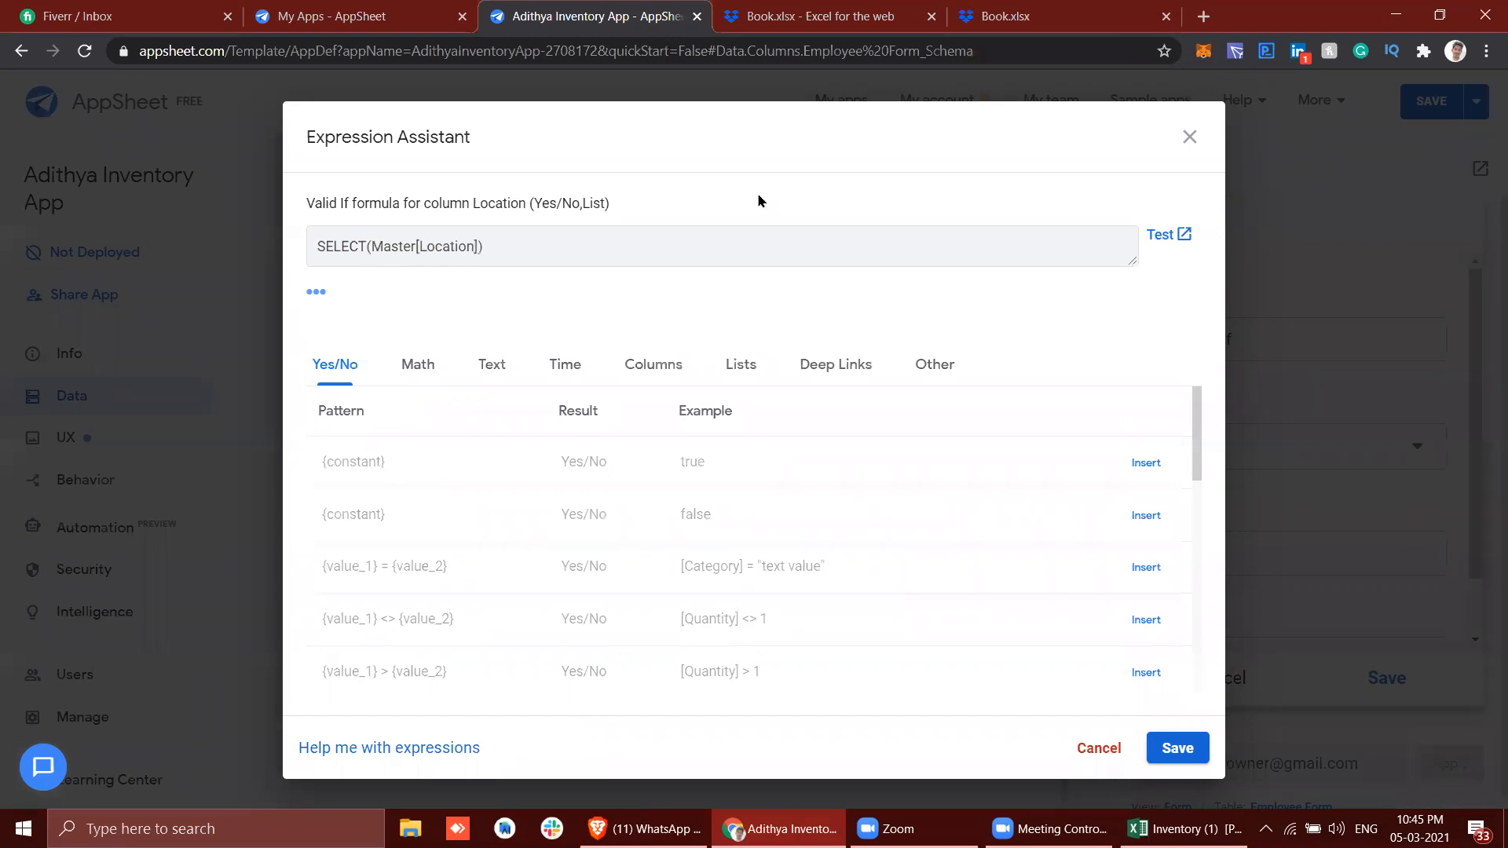
{"action": "left_click", "coordinate": [816, 16]}
{"action": "left_click", "coordinate": [579, 7]}
{"action": "type", "text": "], TRUE"}
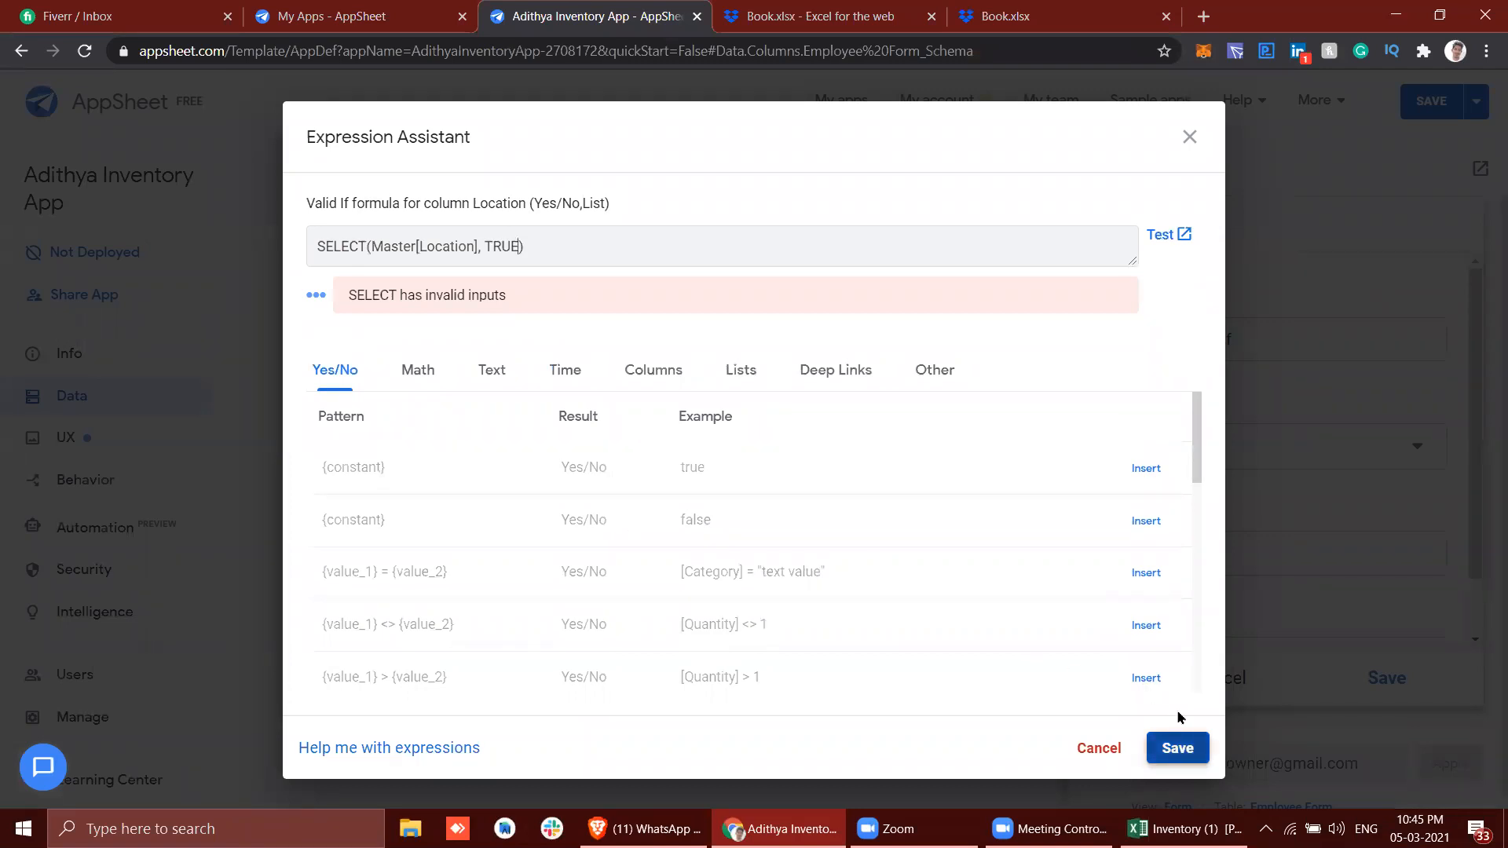
{"action": "left_click", "coordinate": [1177, 747]}
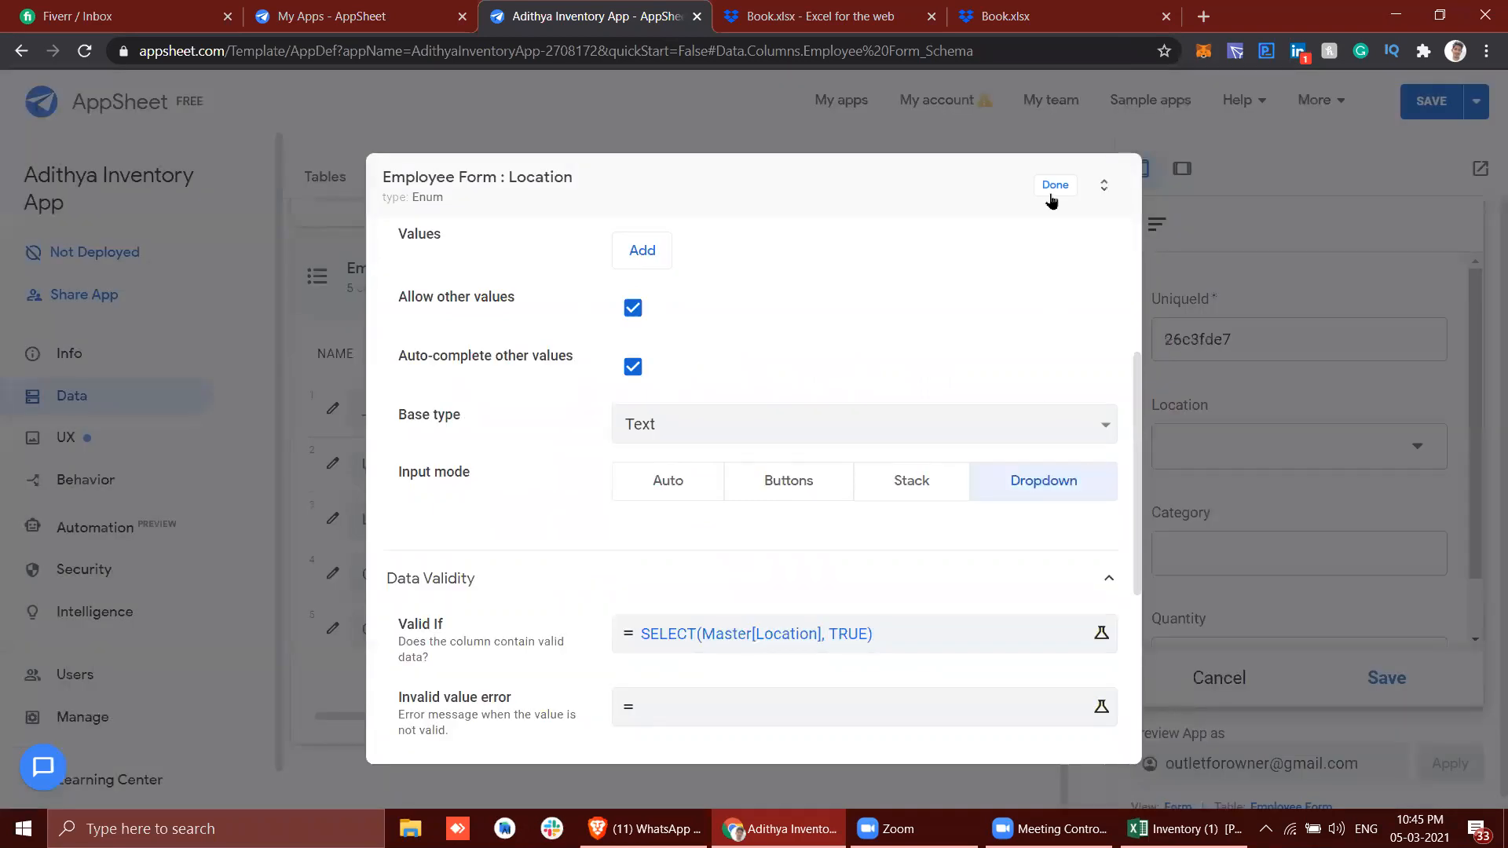
{"action": "left_click", "coordinate": [1053, 189]}
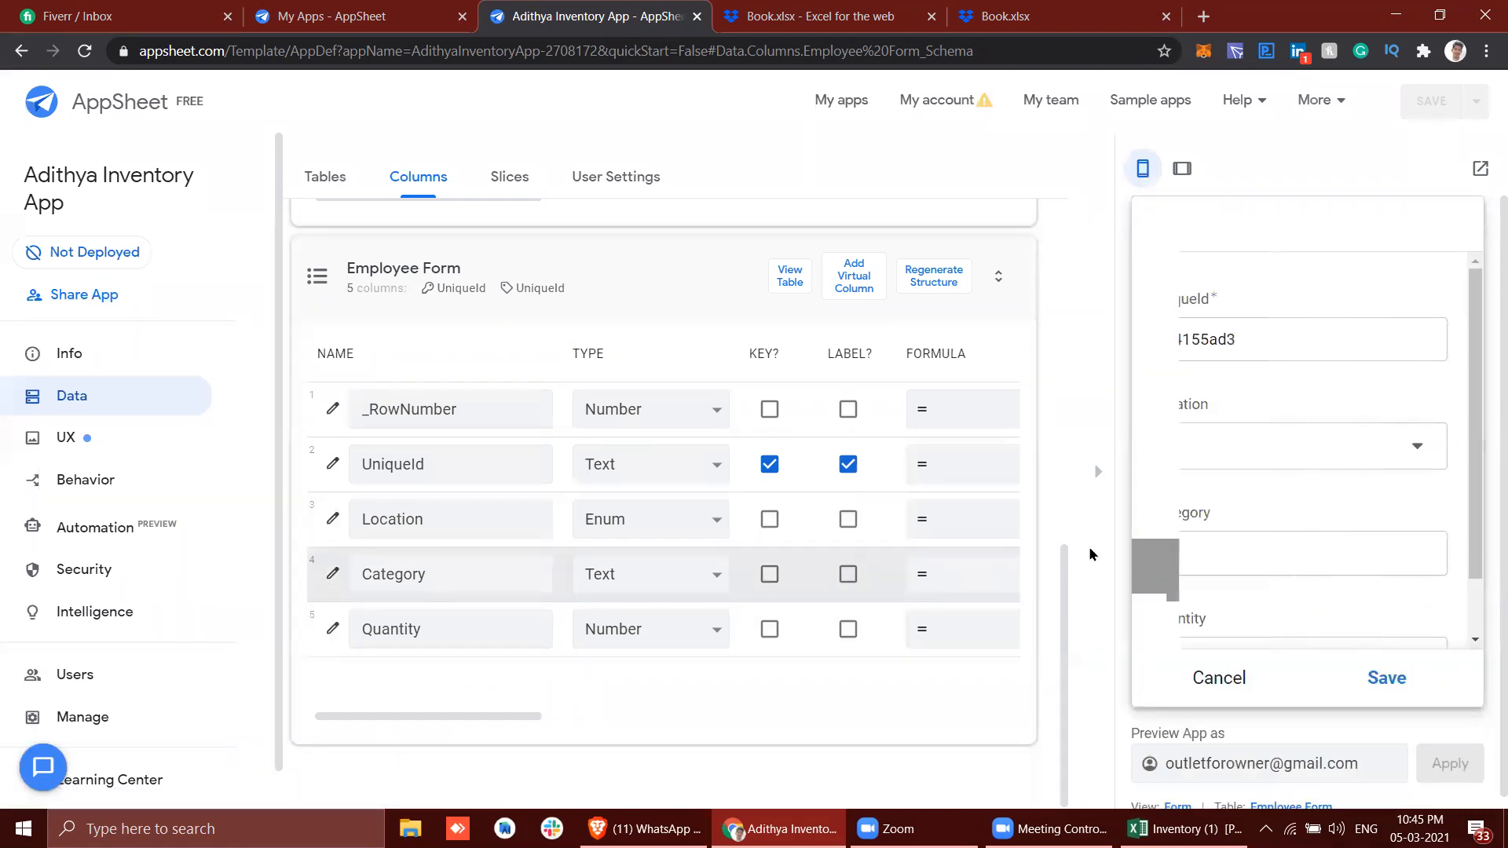
Examine the Location choices in the app preview and compare them with the Location column of the workbook's Master sheet.
{"action": "left_click", "coordinate": [1188, 469]}
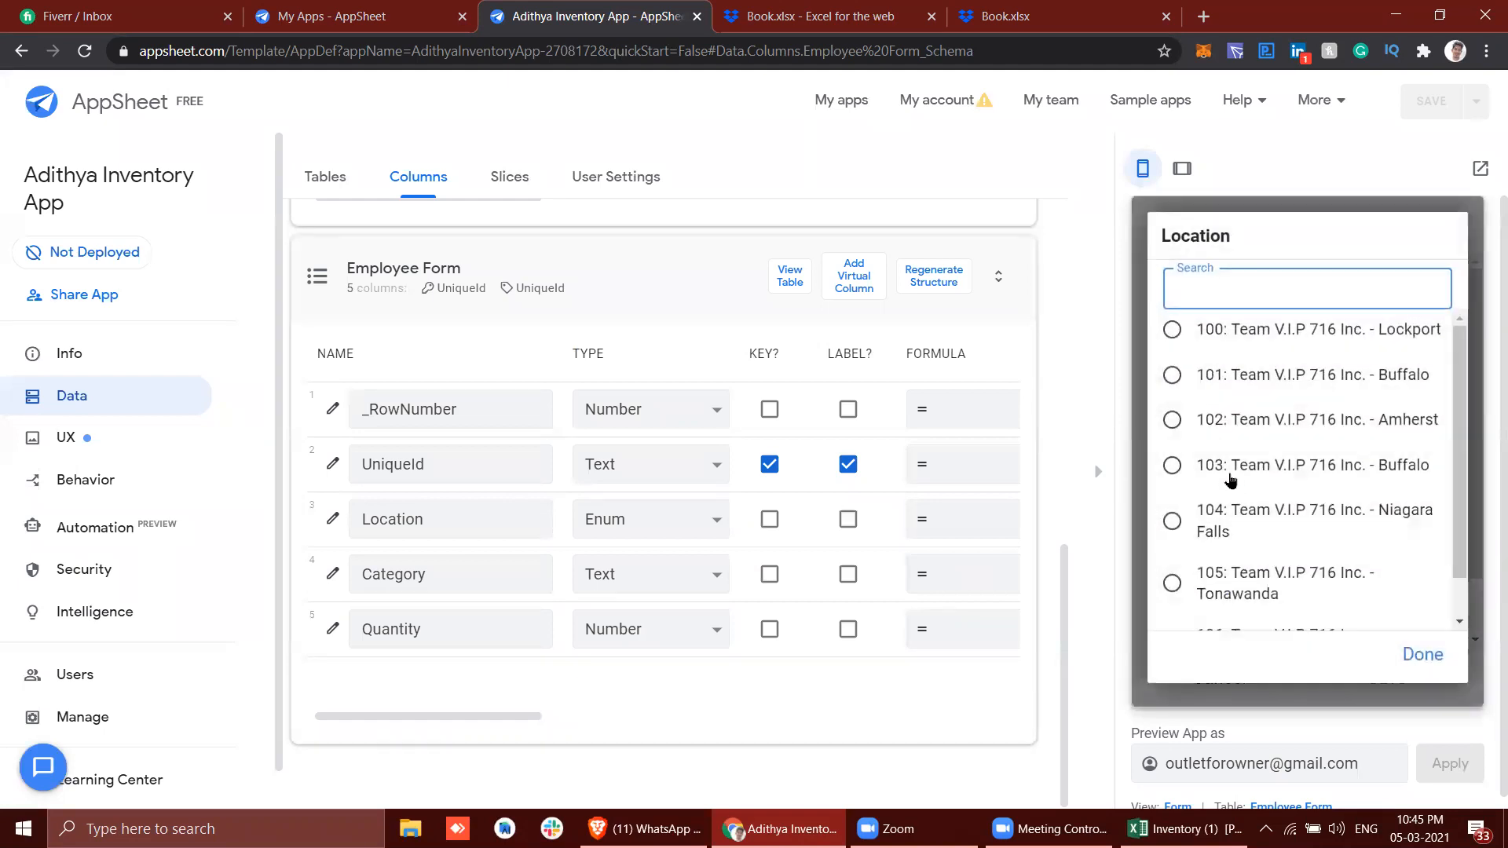
{"action": "scroll", "coordinate": [1228, 478], "scroll_direction": "down", "scroll_amount": 1}
{"action": "scroll", "coordinate": [1230, 479], "scroll_direction": "up", "scroll_amount": 1}
{"action": "scroll", "coordinate": [1229, 479], "scroll_direction": "down", "scroll_amount": 1}
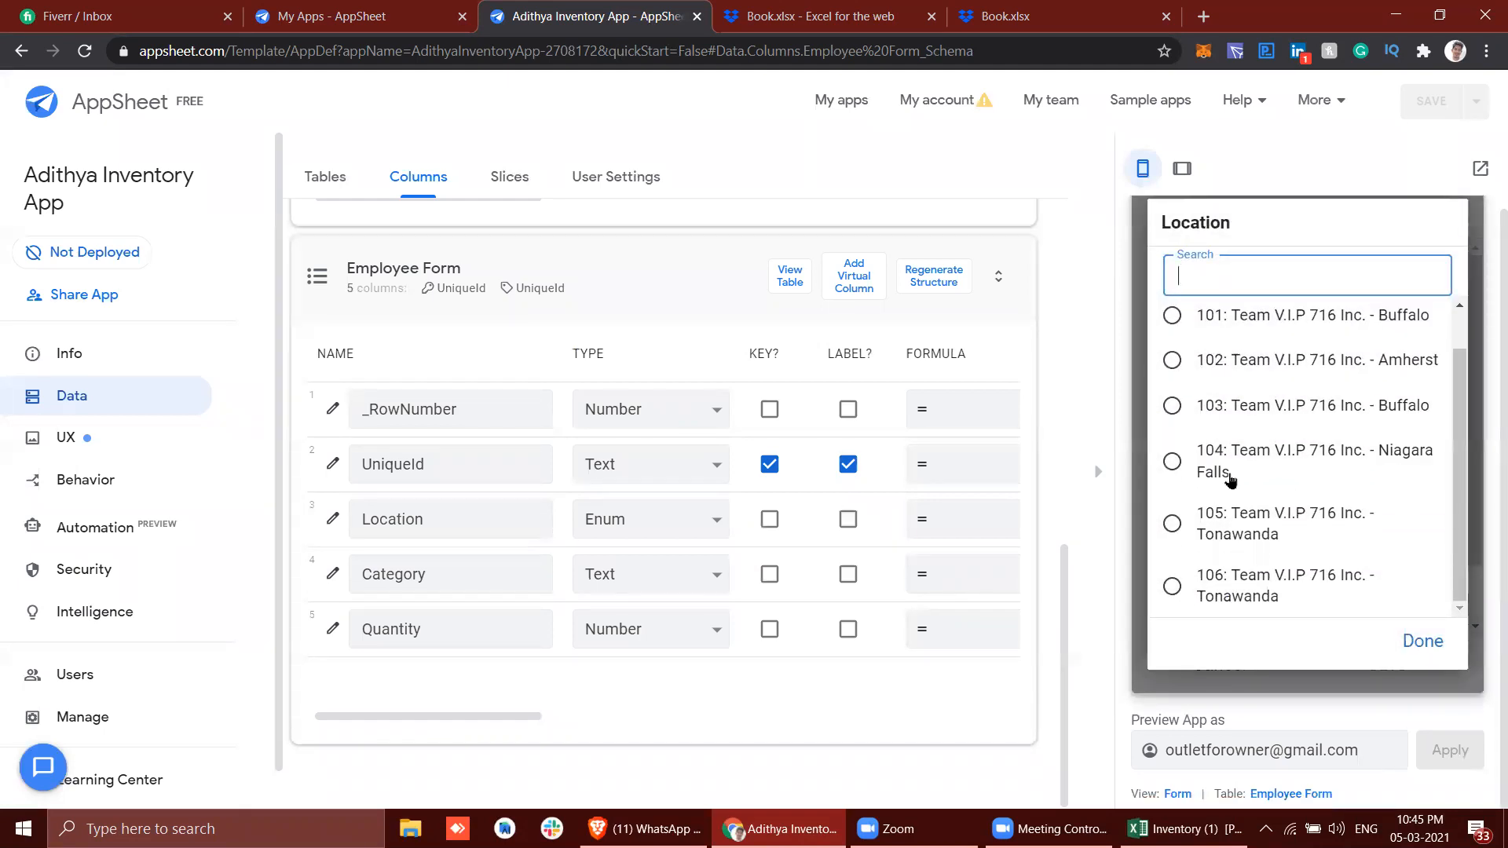
{"action": "left_click", "coordinate": [756, 8]}
{"action": "scroll", "coordinate": [305, 622], "scroll_direction": "down", "scroll_amount": 3}
{"action": "scroll", "coordinate": [305, 622], "scroll_direction": "down", "scroll_amount": 12}
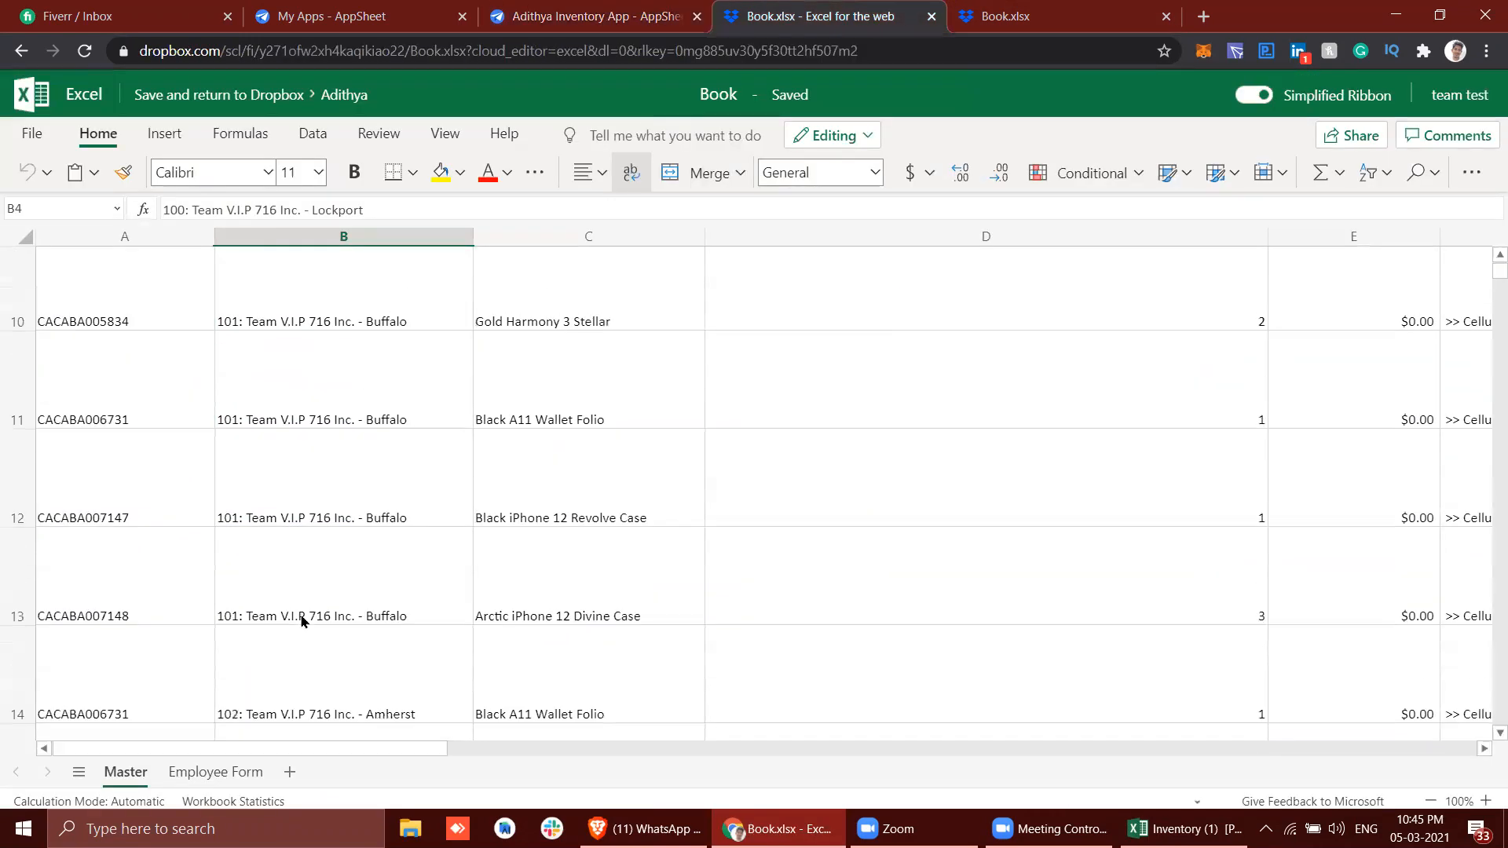
{"action": "scroll", "coordinate": [301, 622], "scroll_direction": "up", "scroll_amount": 12}
{"action": "scroll", "coordinate": [300, 622], "scroll_direction": "up", "scroll_amount": 3}
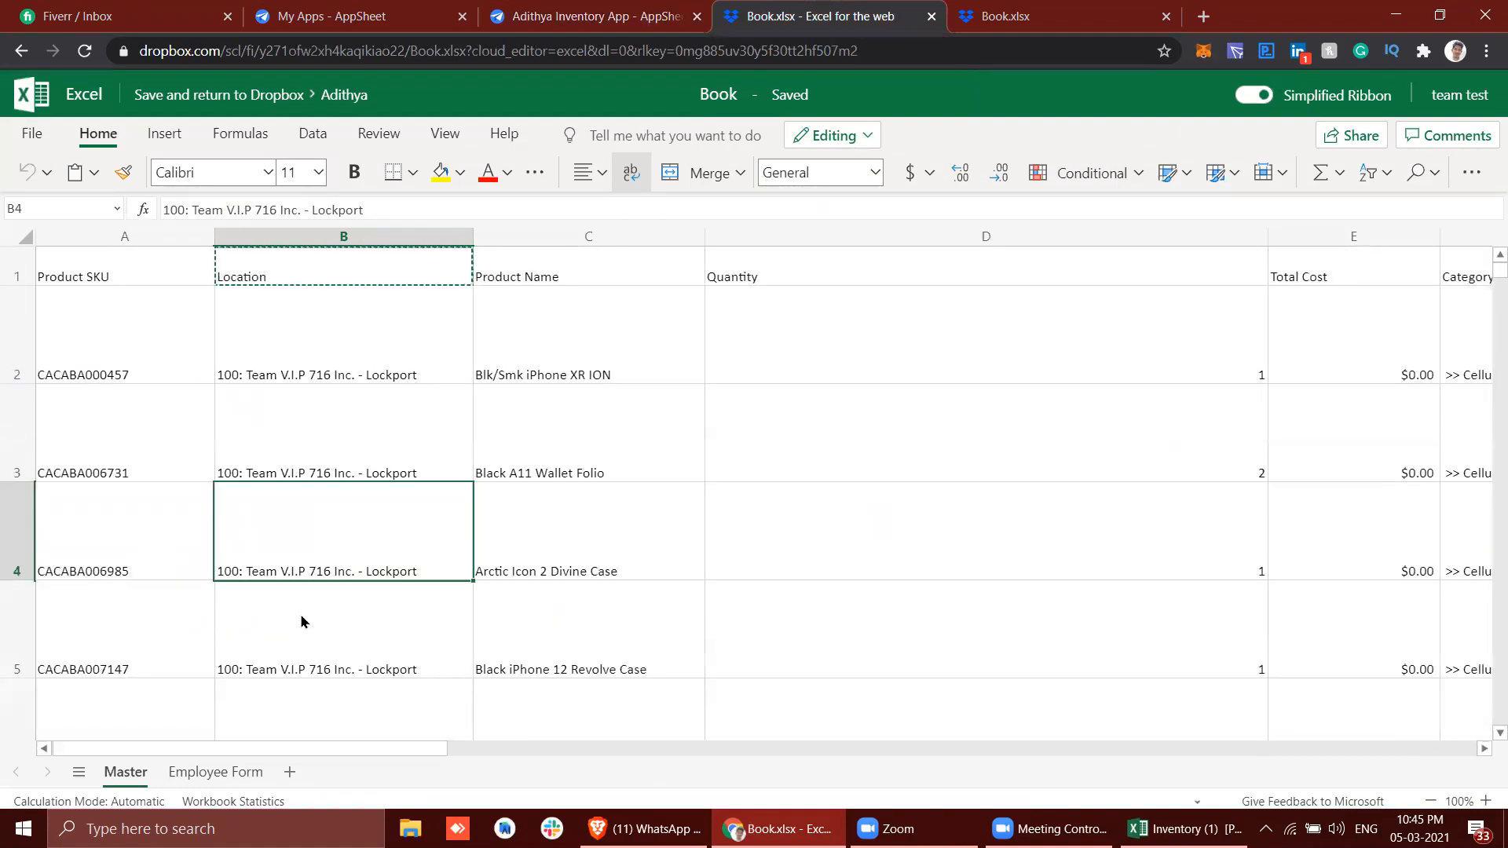
Return to the AppSheet editor and recheck the Location choices in the preview form, closing the list without a selection.
{"action": "left_click", "coordinate": [578, 9]}
{"action": "left_click", "coordinate": [1423, 641]}
{"action": "scroll", "coordinate": [1204, 498], "scroll_direction": "down", "scroll_amount": 1}
{"action": "scroll", "coordinate": [1204, 498], "scroll_direction": "up", "scroll_amount": 1}
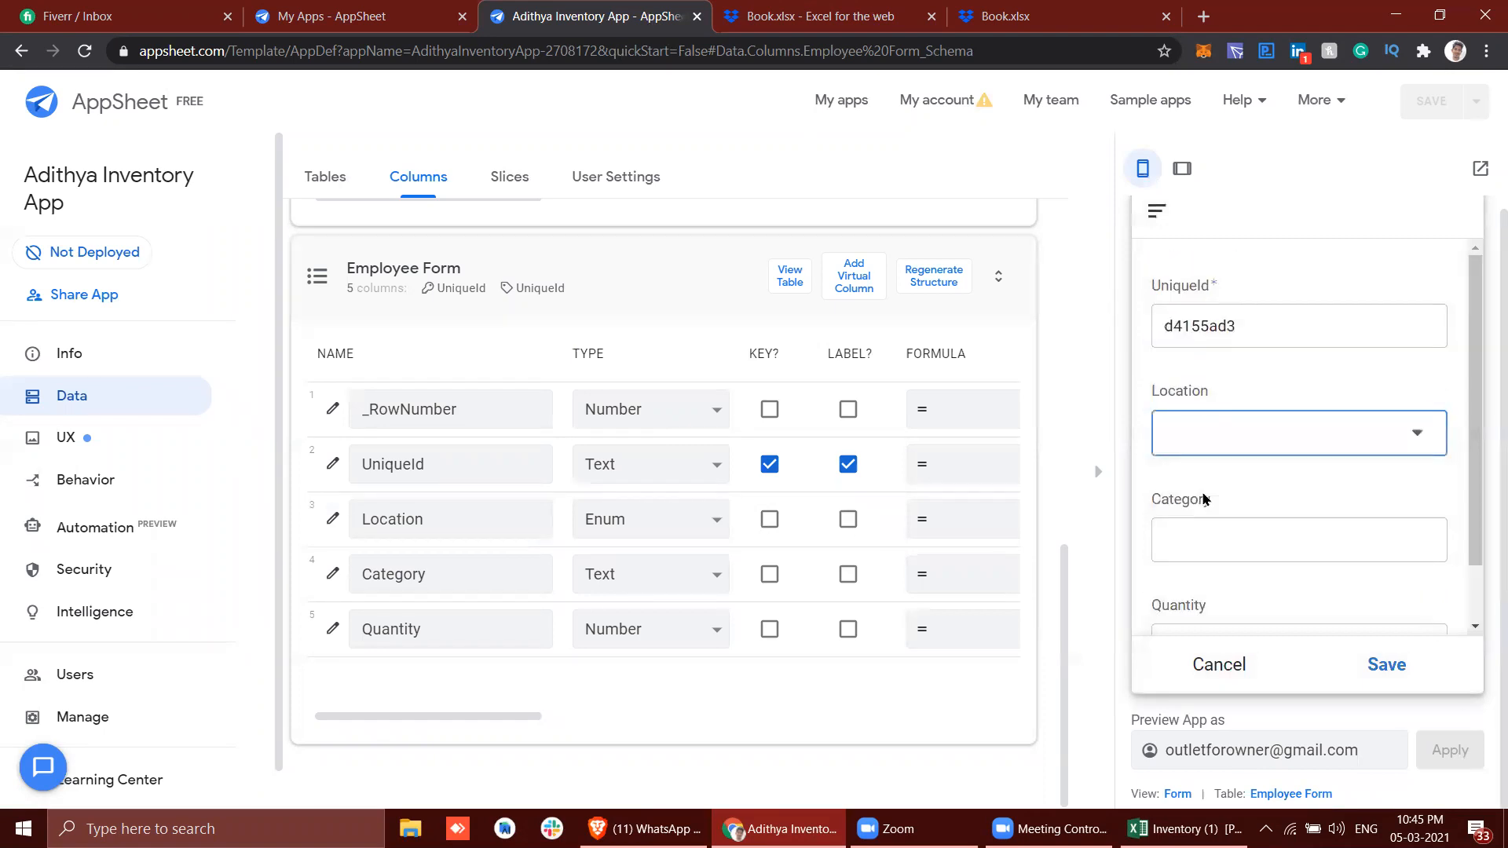
{"action": "left_click", "coordinate": [1189, 420]}
{"action": "scroll", "coordinate": [1189, 420], "scroll_direction": "down", "scroll_amount": 1}
{"action": "scroll", "coordinate": [1189, 420], "scroll_direction": "up", "scroll_amount": 1}
{"action": "scroll", "coordinate": [1189, 420], "scroll_direction": "down", "scroll_amount": 1}
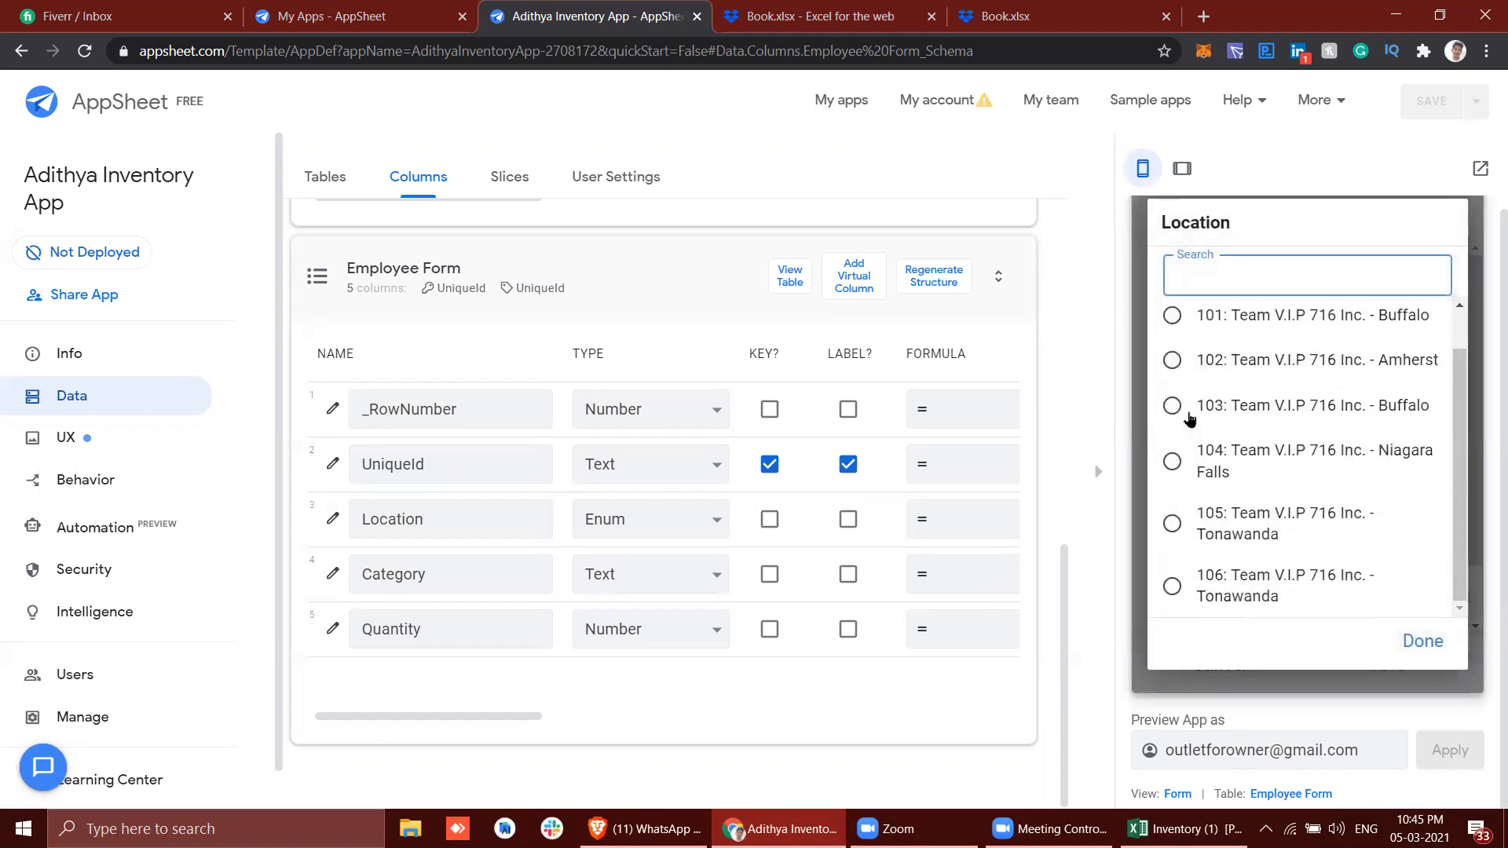
{"action": "left_click", "coordinate": [1409, 640]}
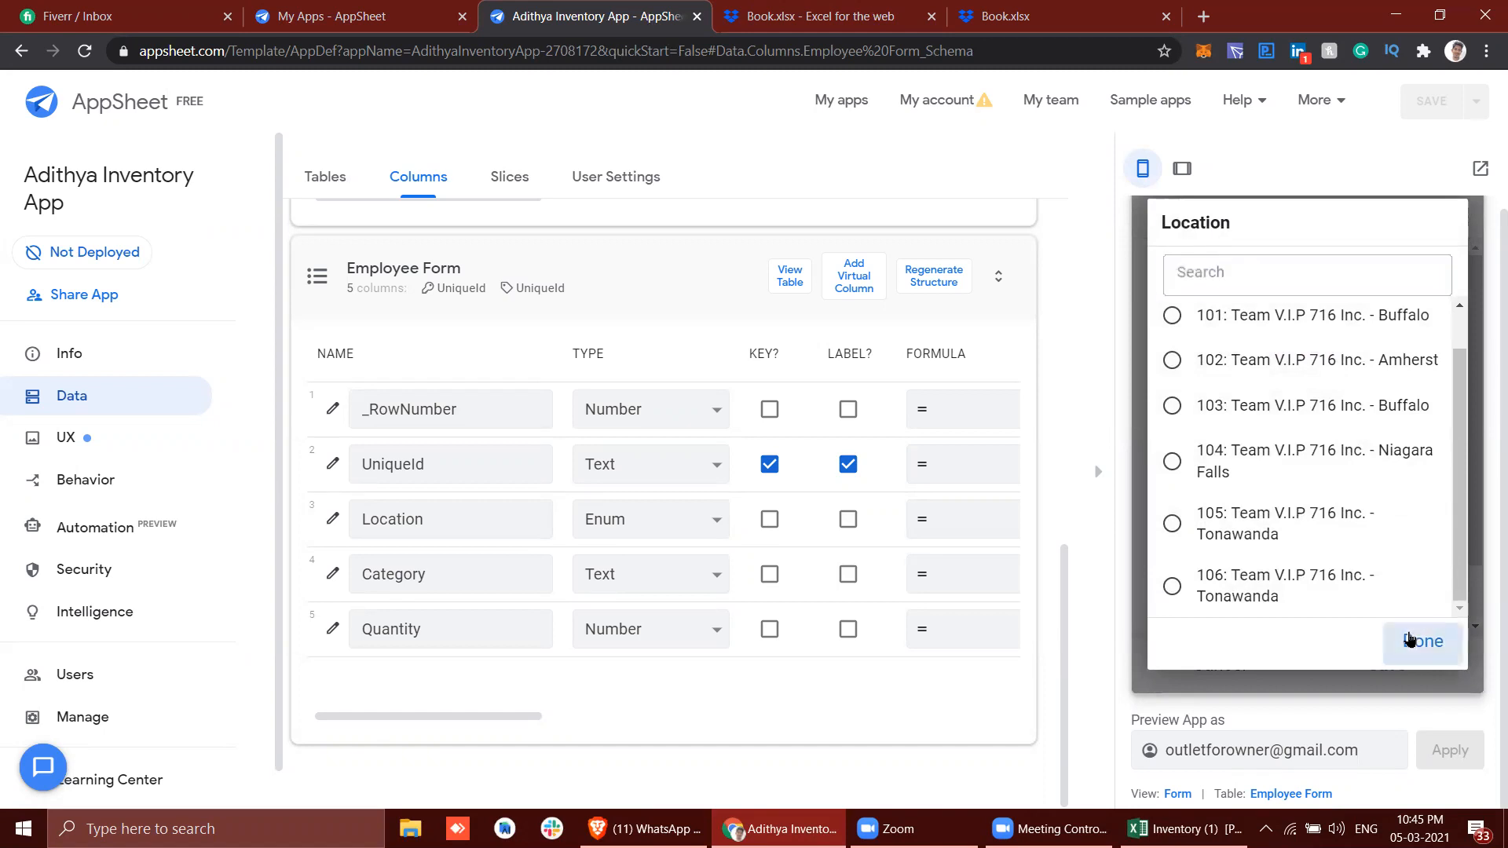
Inspect the Master sheet's location rows in Excel for the web and in the Dropbox preview of Book.xlsx.
{"action": "left_click", "coordinate": [819, 11]}
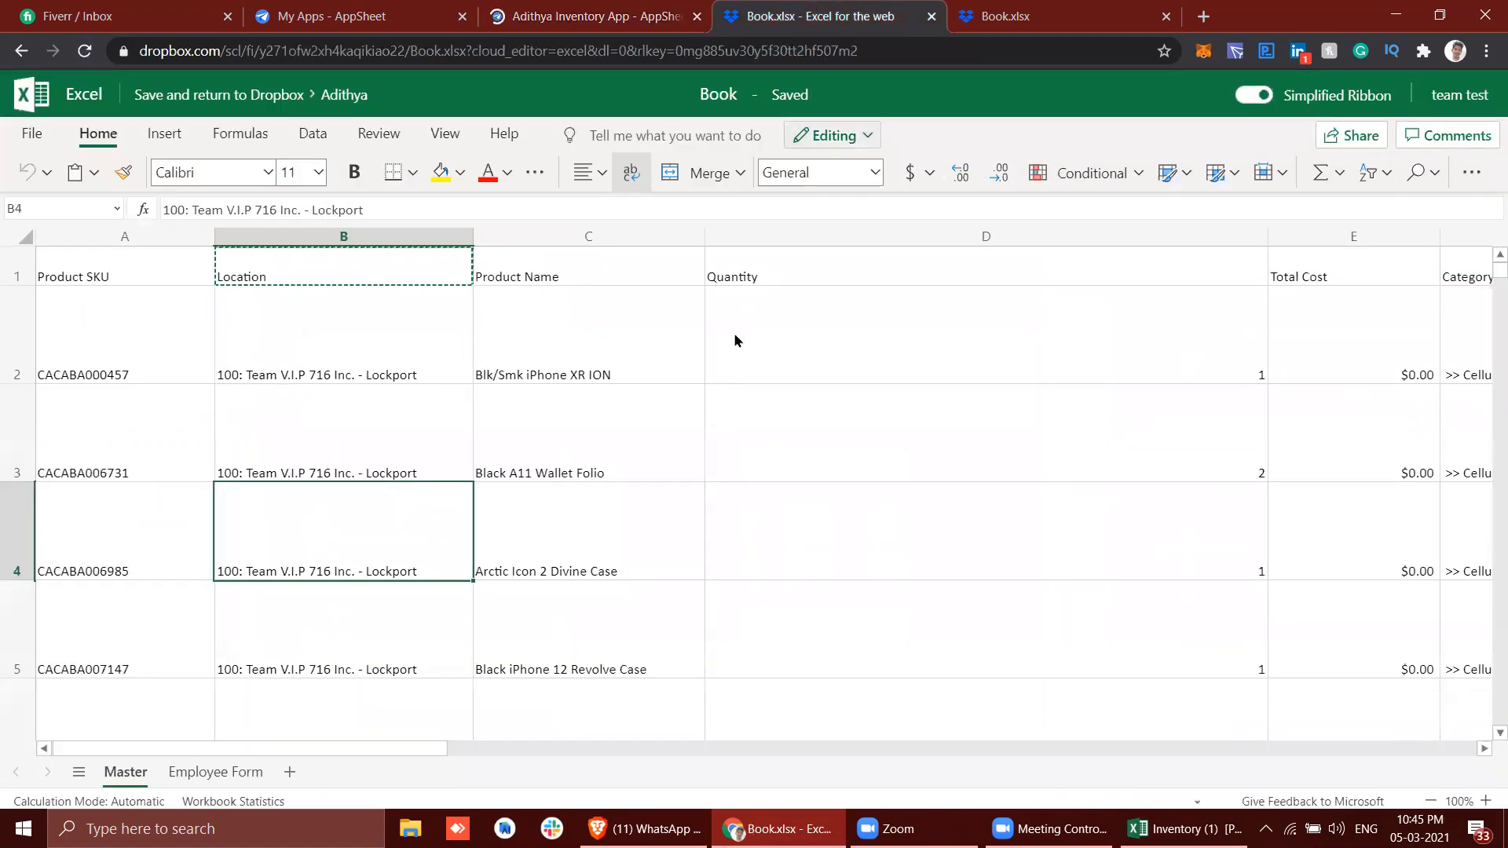
{"action": "left_click", "coordinate": [201, 773]}
{"action": "left_click", "coordinate": [124, 772]}
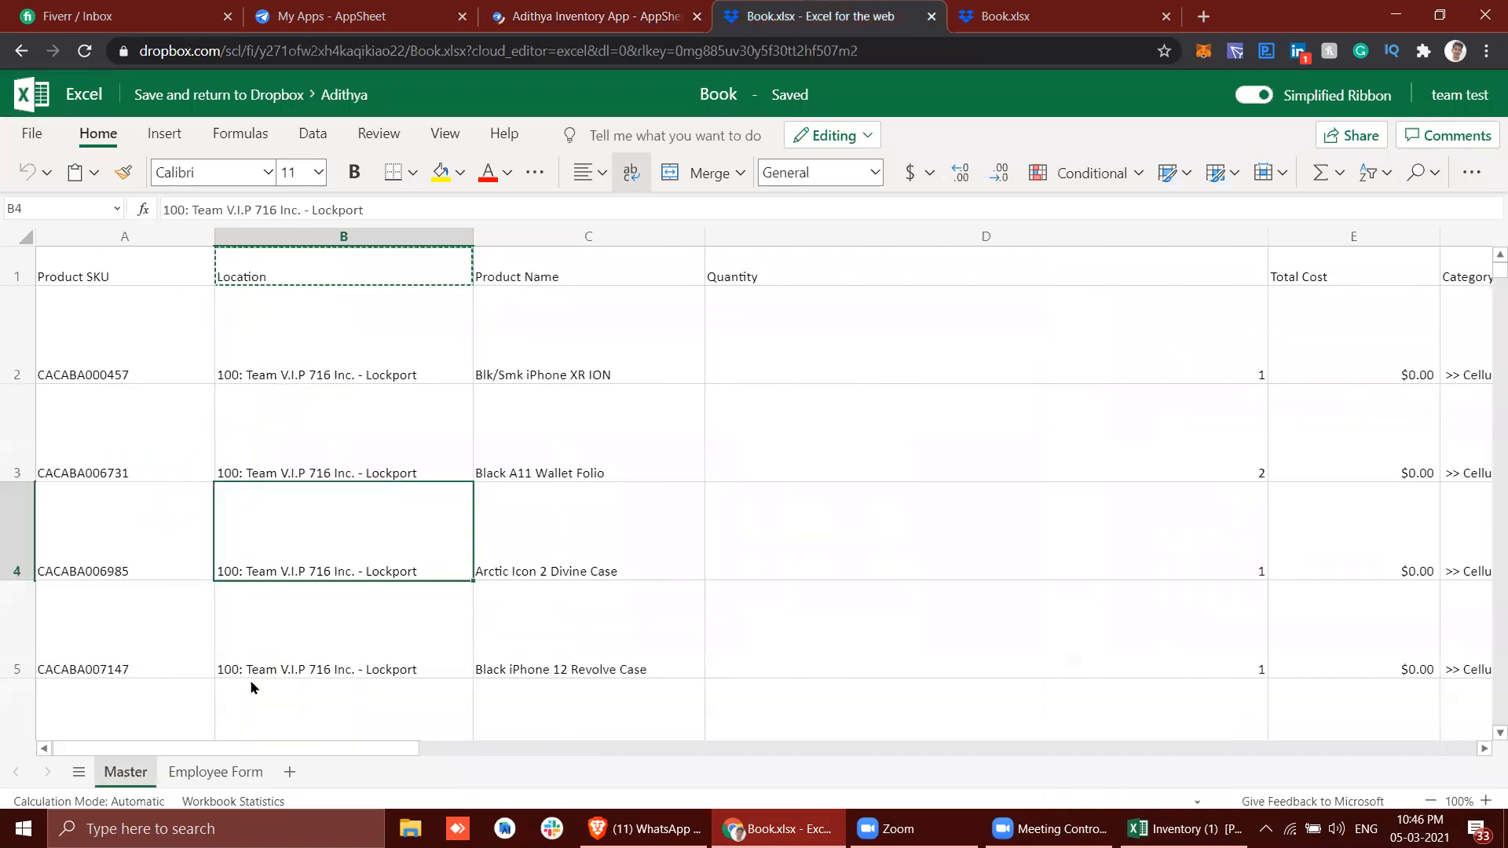
{"action": "left_click", "coordinate": [1006, 16]}
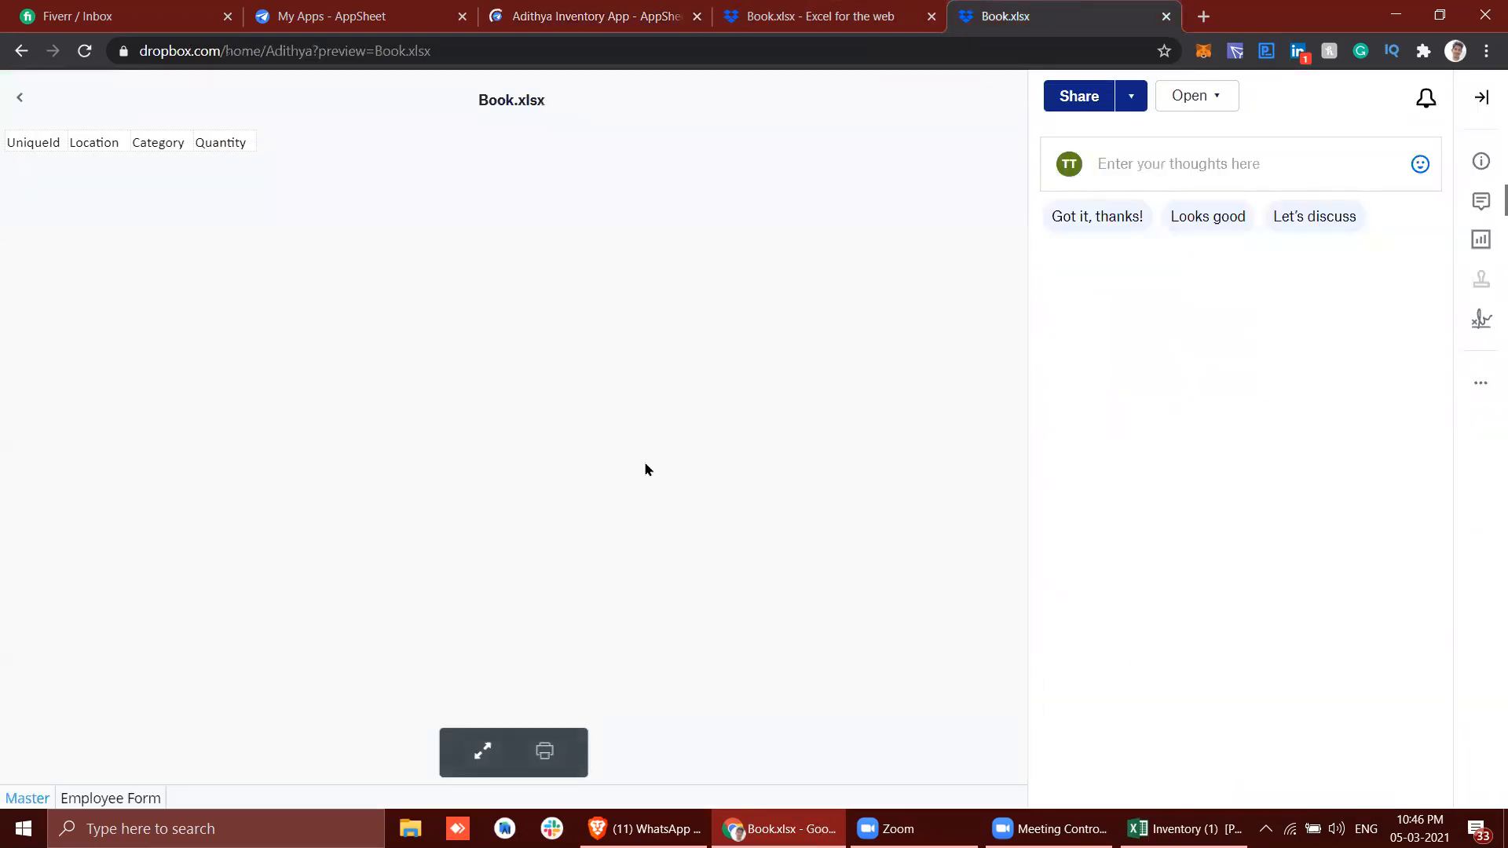
{"action": "left_click", "coordinate": [29, 796]}
{"action": "scroll", "coordinate": [363, 446], "scroll_direction": "down", "scroll_amount": 5}
{"action": "scroll", "coordinate": [363, 448], "scroll_direction": "down", "scroll_amount": 15}
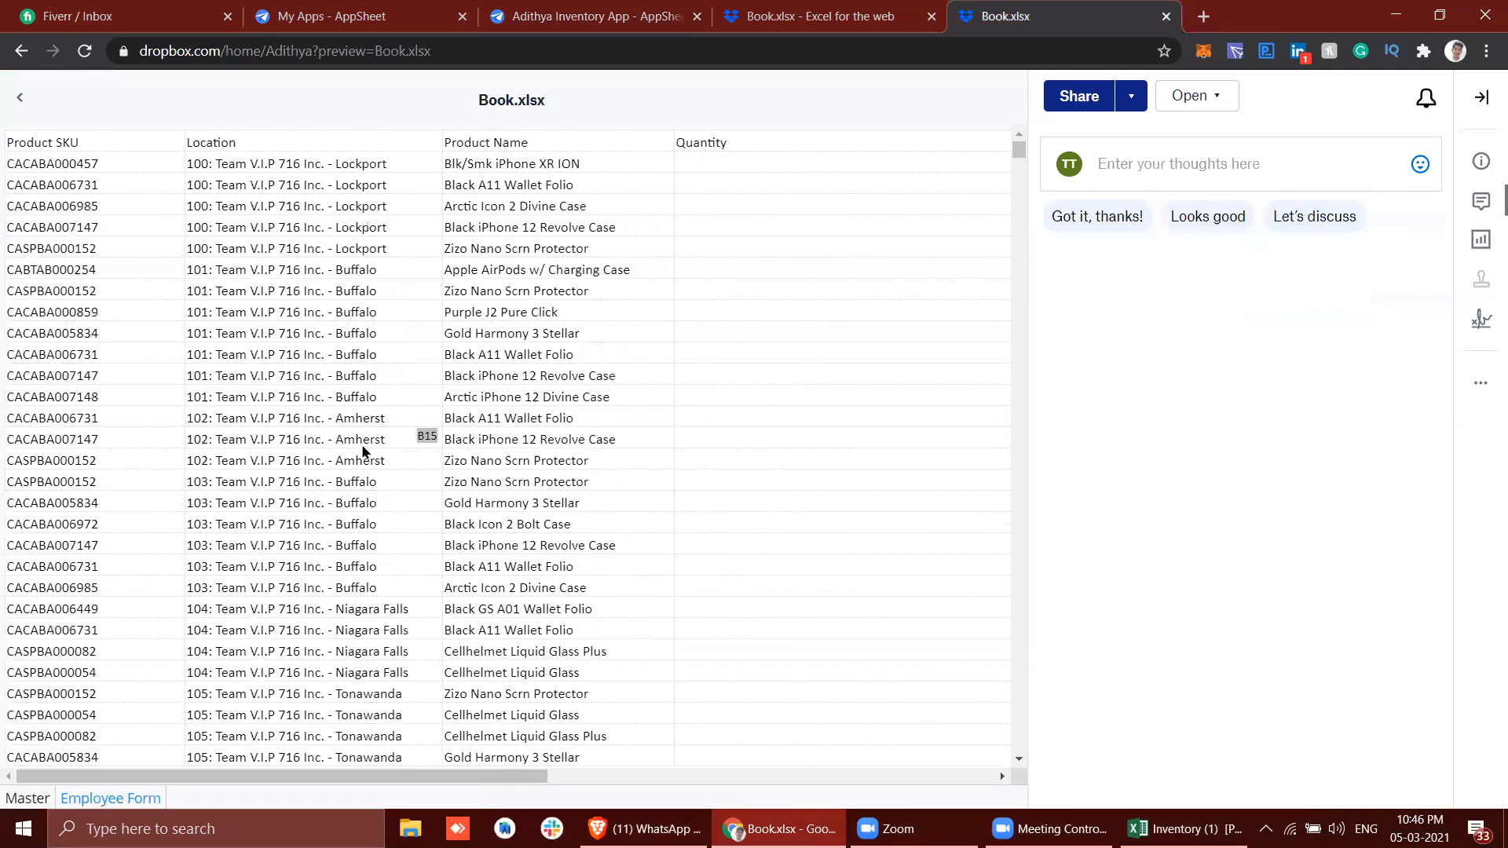
{"action": "scroll", "coordinate": [362, 452], "scroll_direction": "up", "scroll_amount": 20}
Switch back to the AppSheet editor, open the Form view in the app preview and display its Location choices.
{"action": "left_click", "coordinate": [563, 11]}
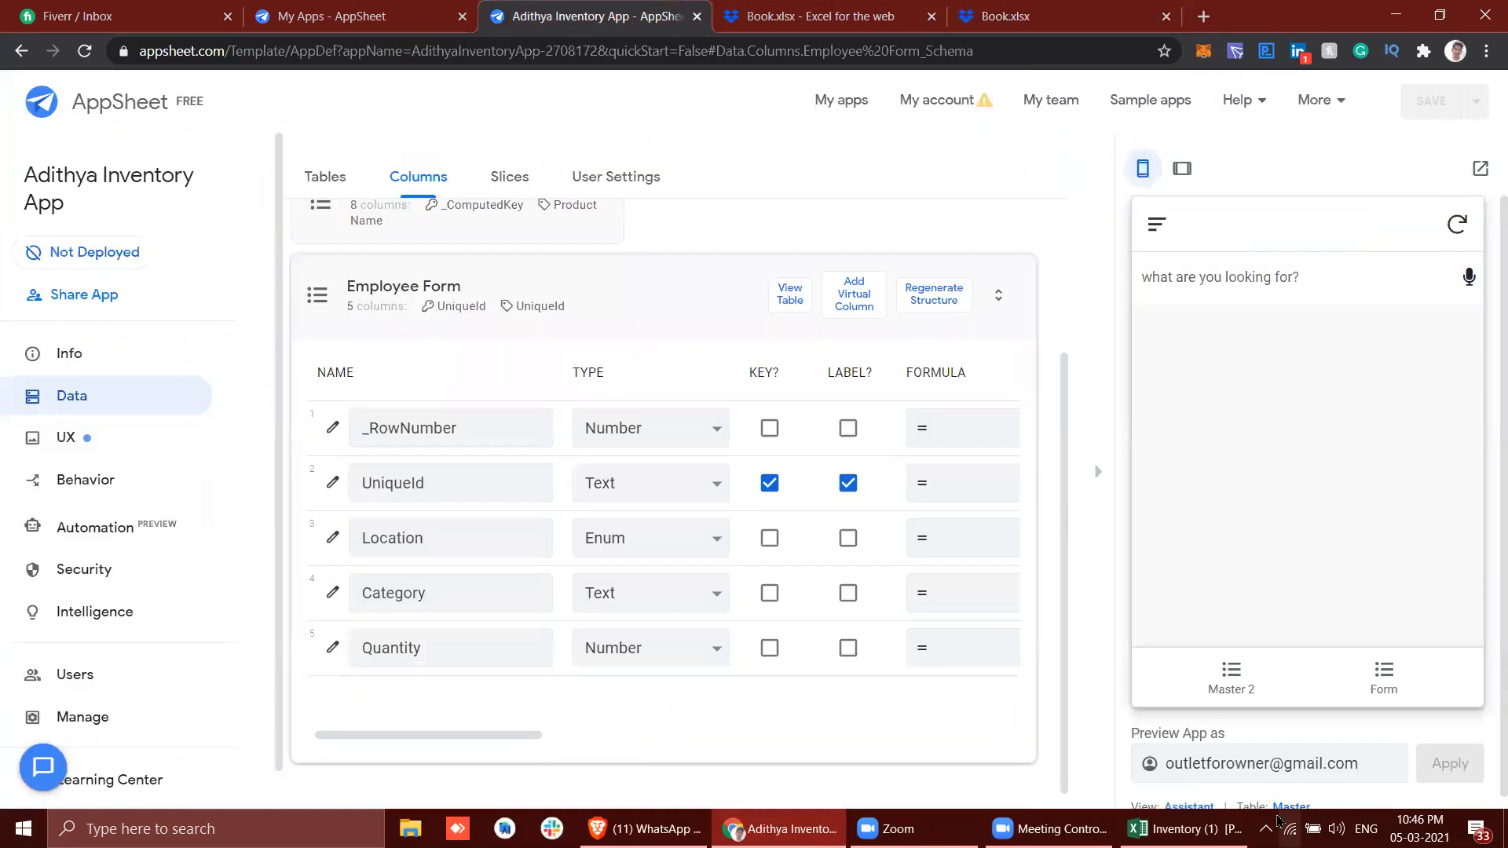
{"action": "left_click", "coordinate": [1250, 675]}
{"action": "left_click", "coordinate": [1378, 664]}
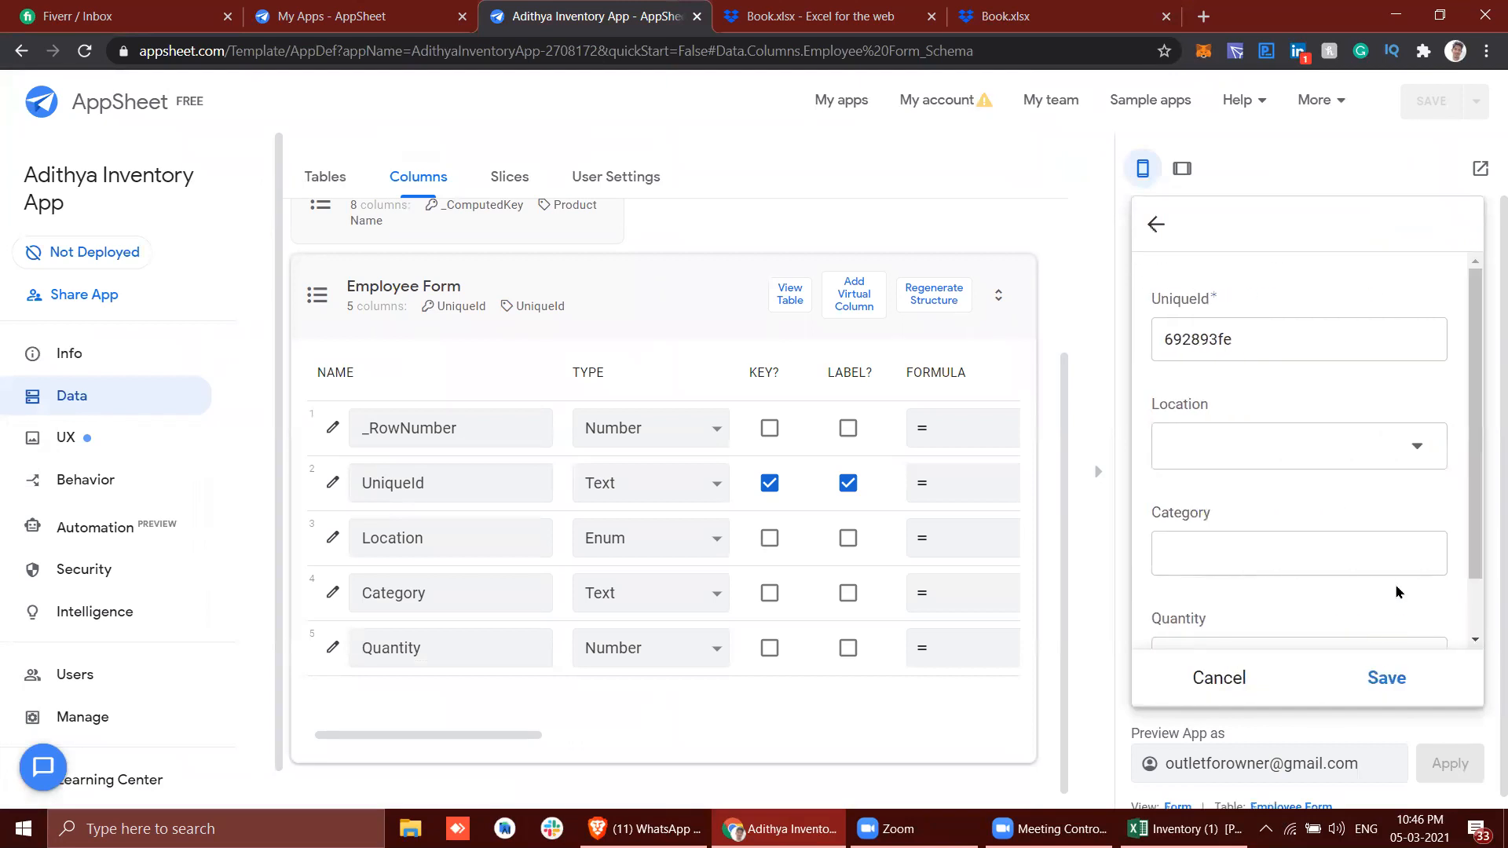
{"action": "left_click", "coordinate": [1288, 461]}
{"action": "scroll", "coordinate": [1290, 467], "scroll_direction": "down", "scroll_amount": 1}
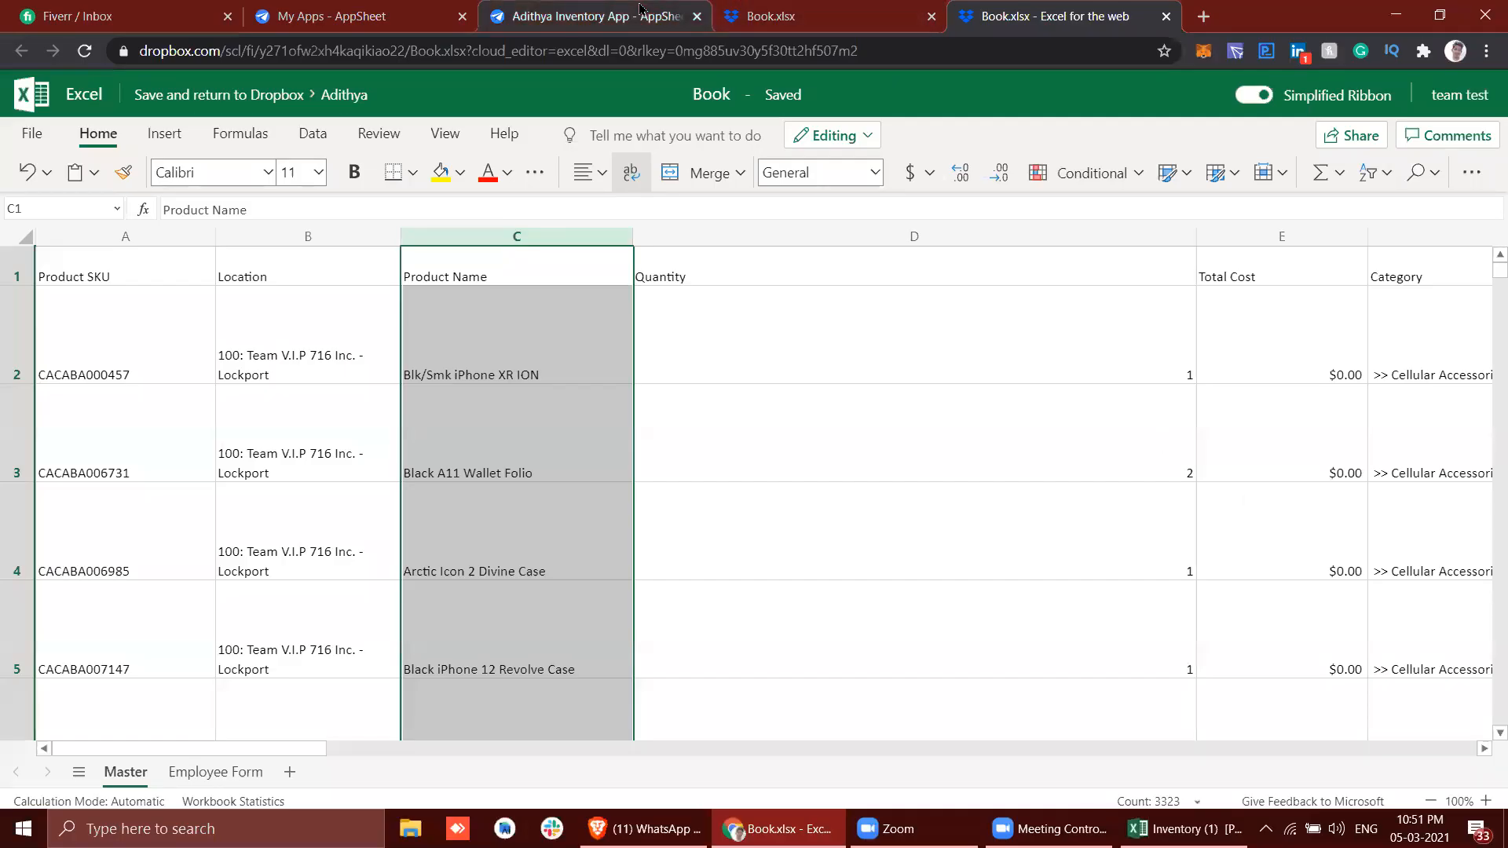
Return to the AppSheet editor and read through the full list of locations offered by the preview form.
{"action": "left_click", "coordinate": [639, 10]}
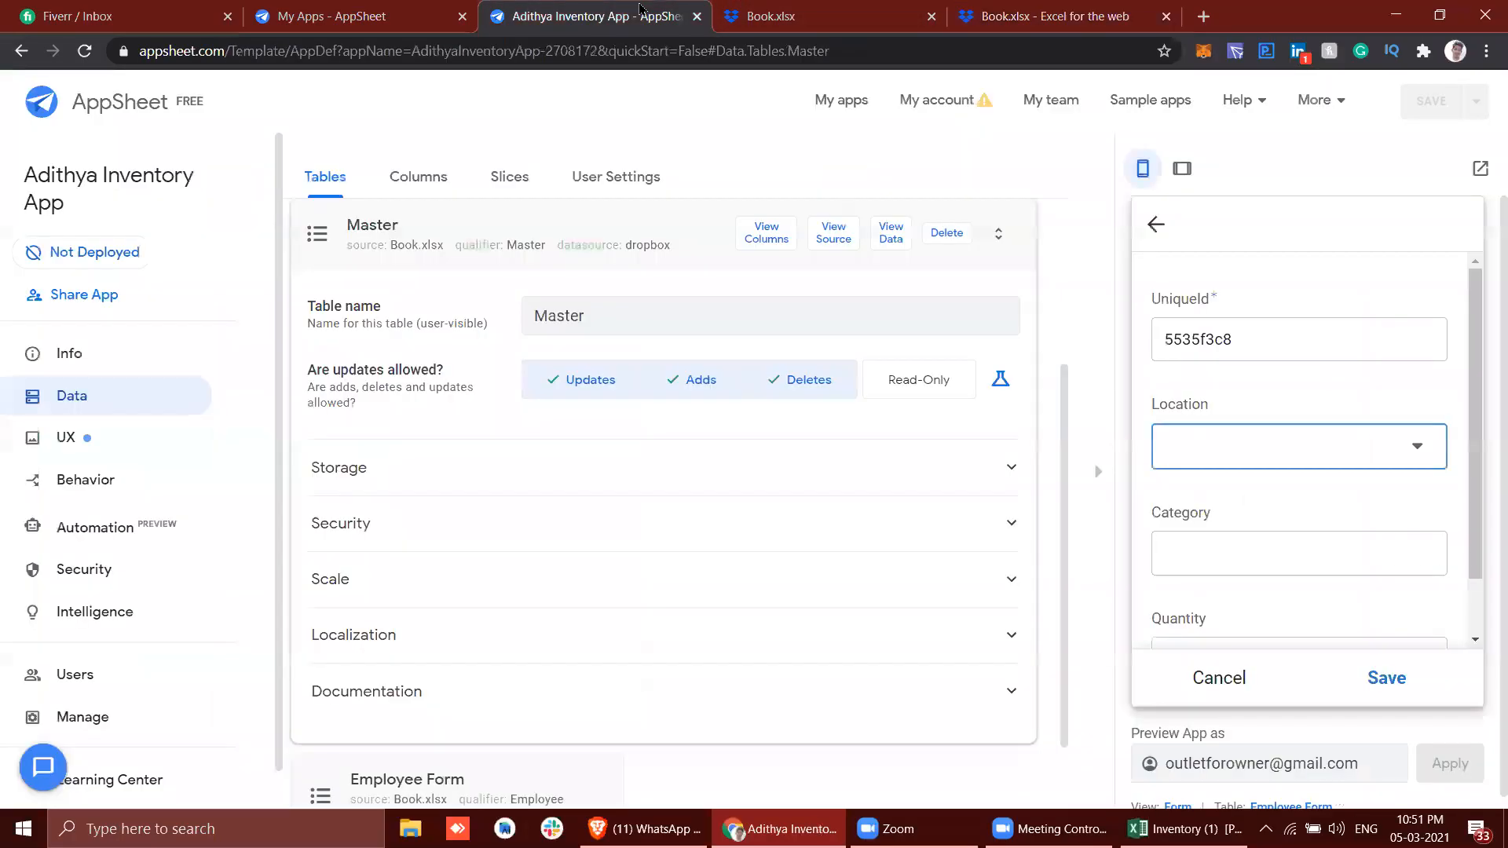
{"action": "left_click", "coordinate": [1199, 433]}
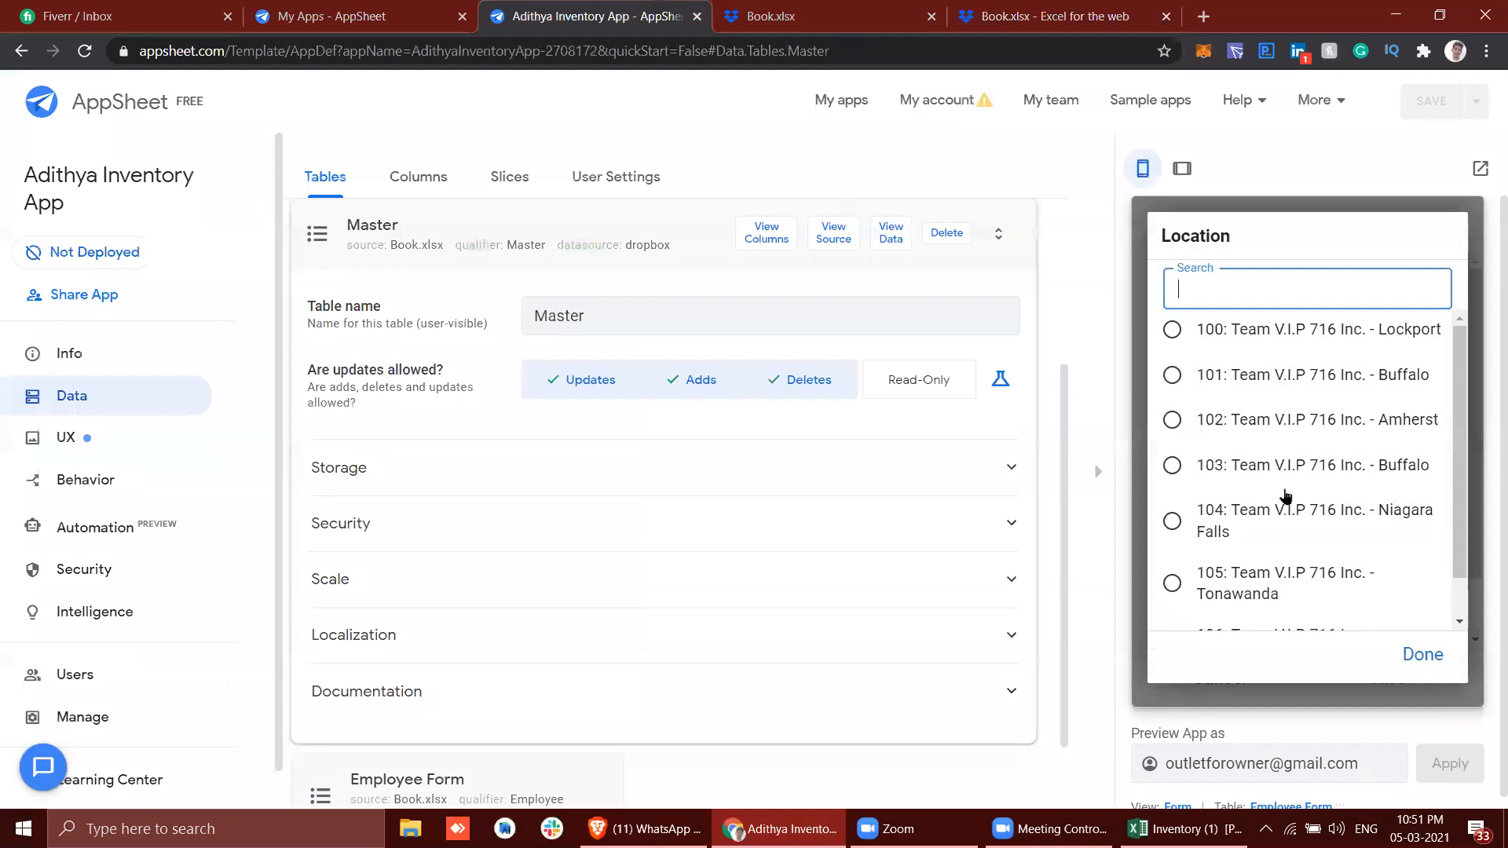
{"action": "scroll", "coordinate": [1234, 341], "scroll_direction": "down", "scroll_amount": 1}
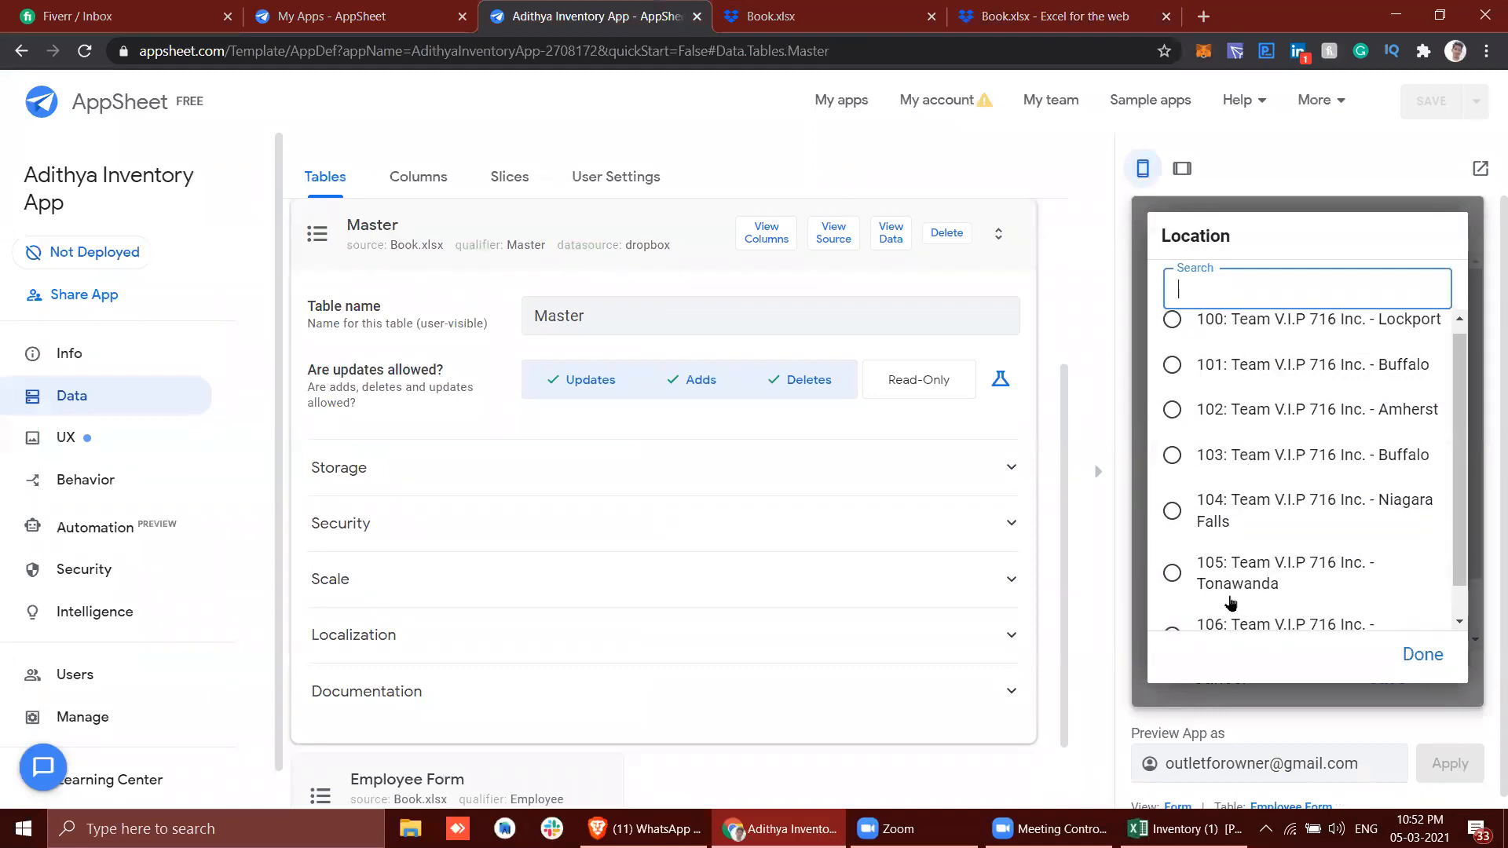
{"action": "scroll", "coordinate": [1230, 605], "scroll_direction": "down", "scroll_amount": 1}
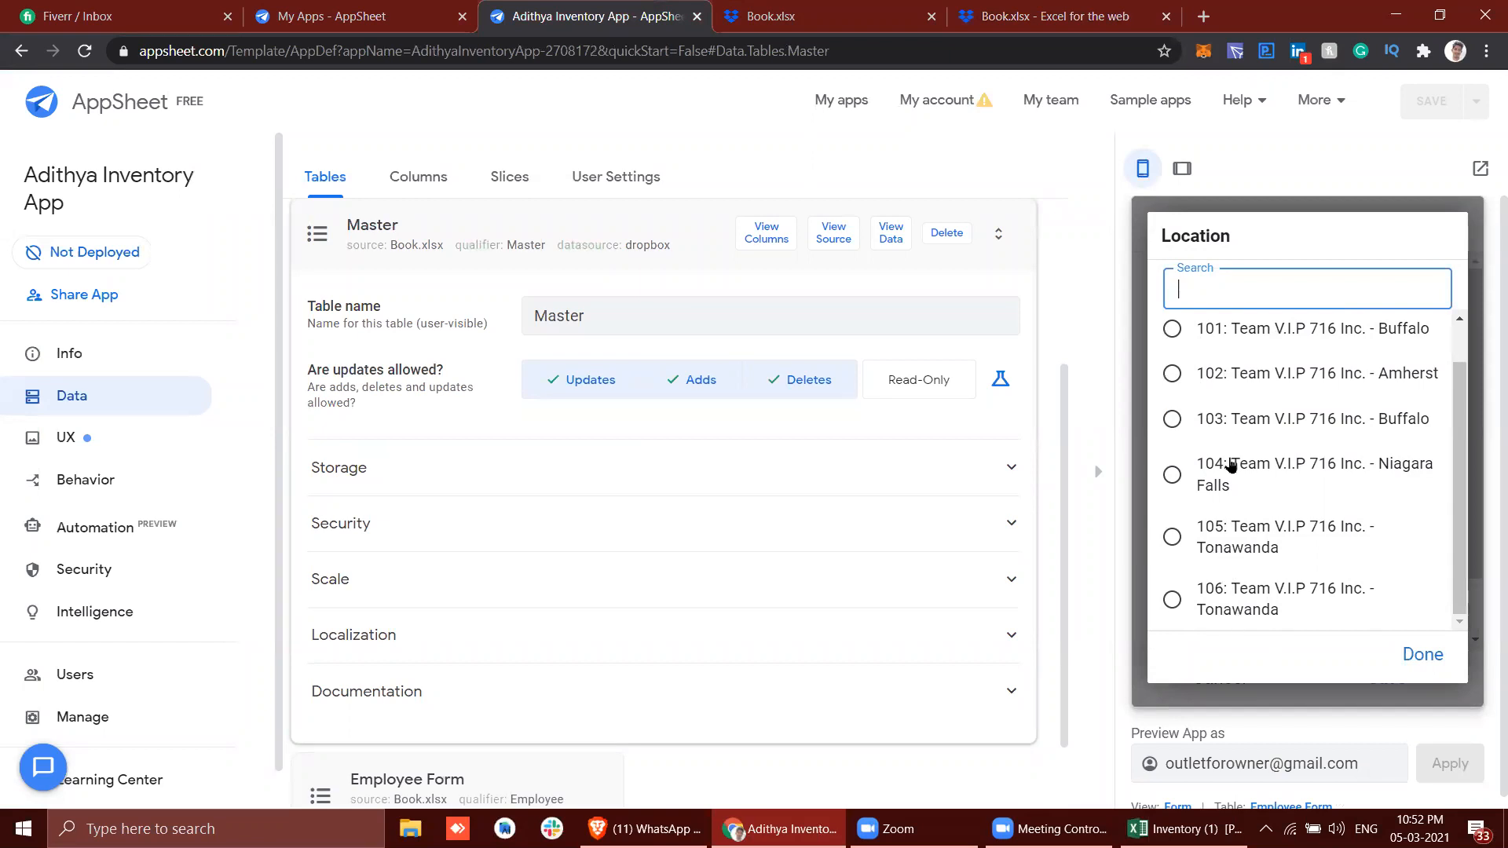
{"action": "scroll", "coordinate": [1230, 464], "scroll_direction": "up", "scroll_amount": 1}
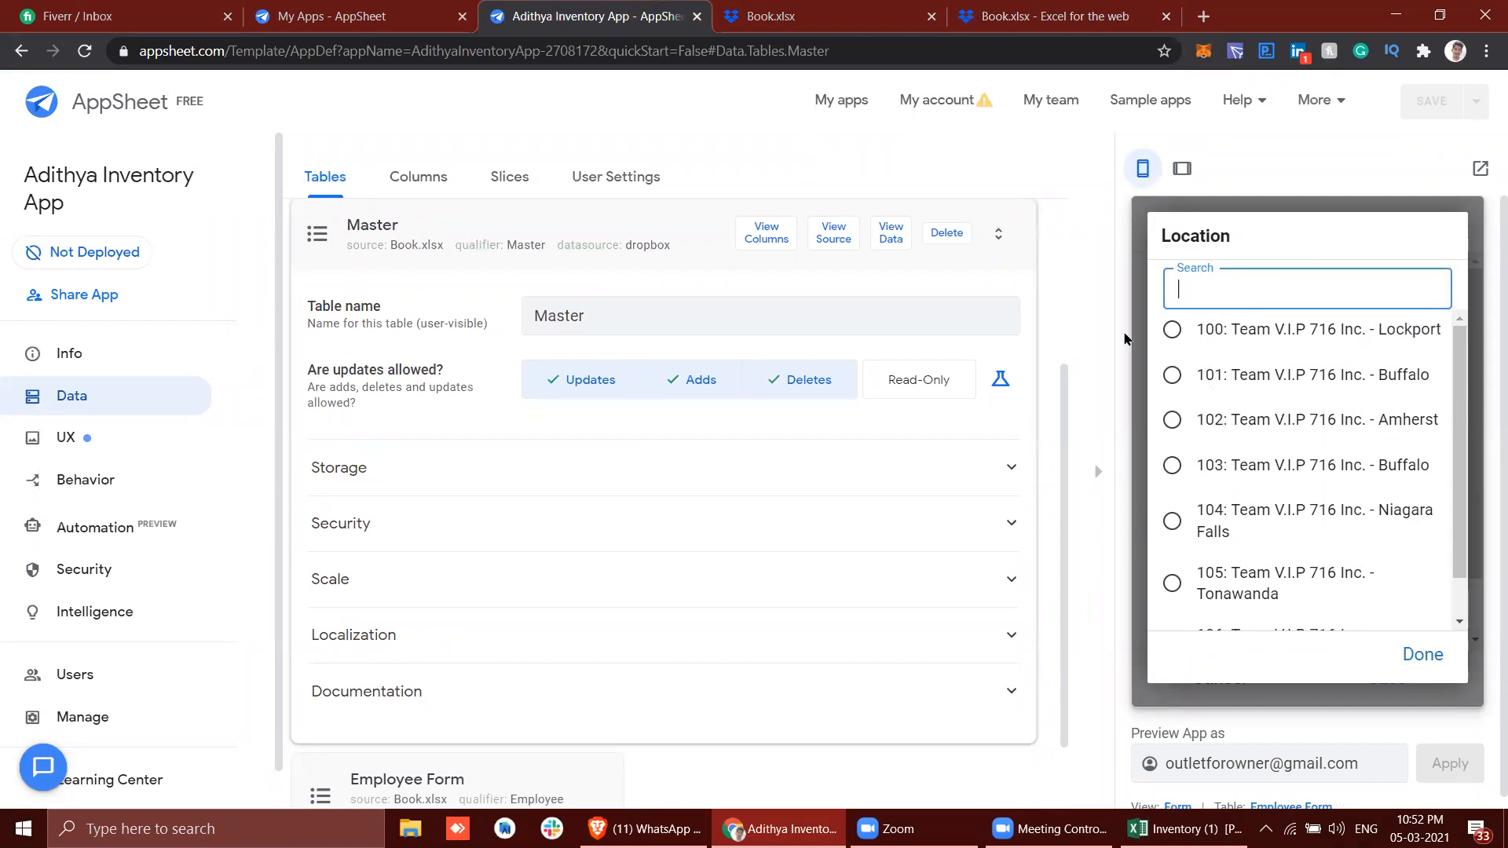
Close the Dropbox preview of Book.xlsx and go through the Location entries of the Master sheet in Excel for the web.
{"action": "left_click", "coordinate": [895, 18]}
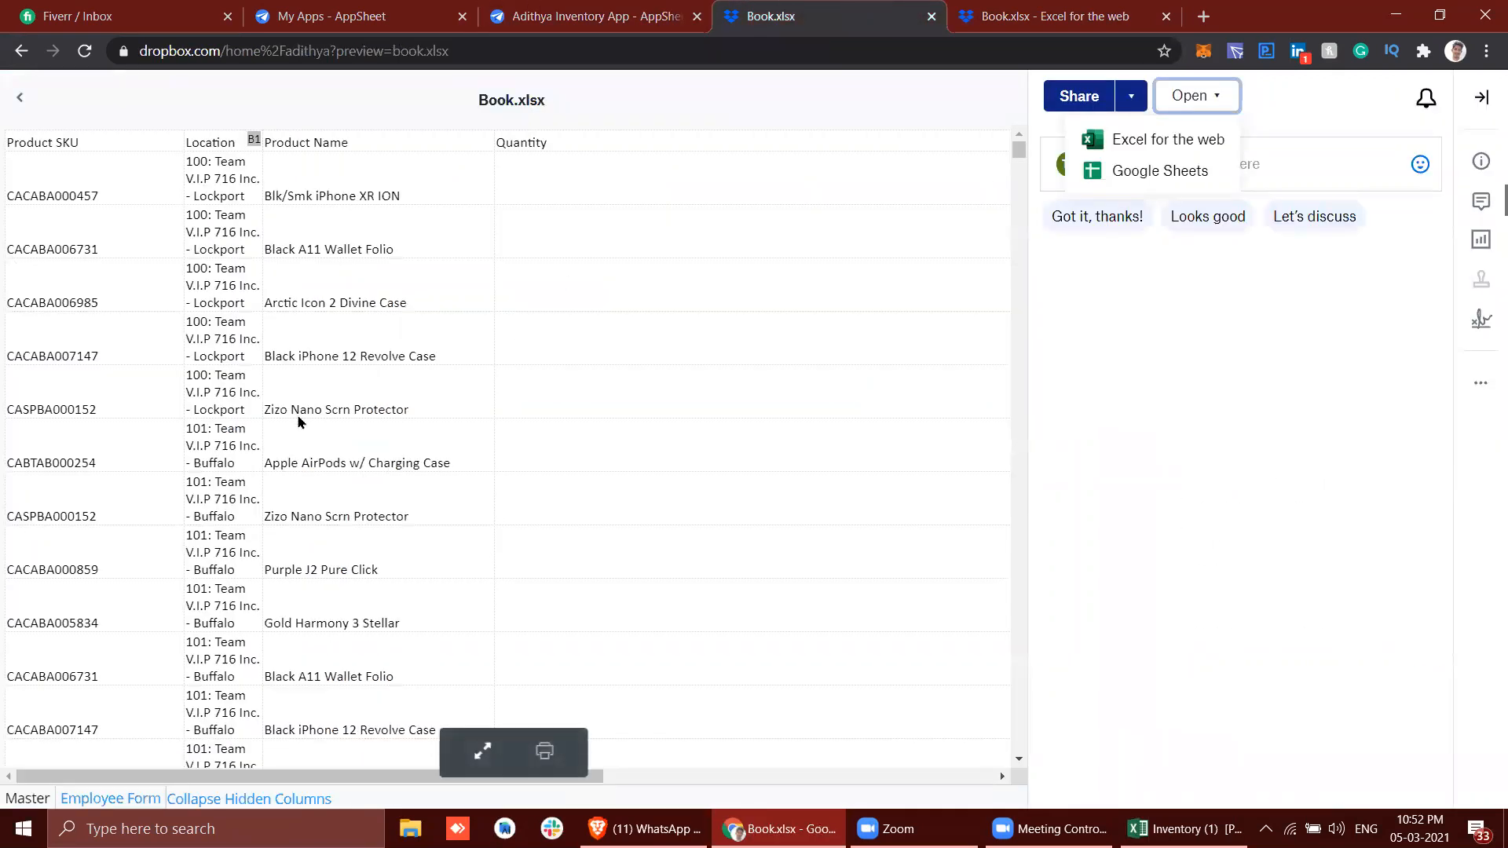
{"action": "left_click", "coordinate": [932, 16]}
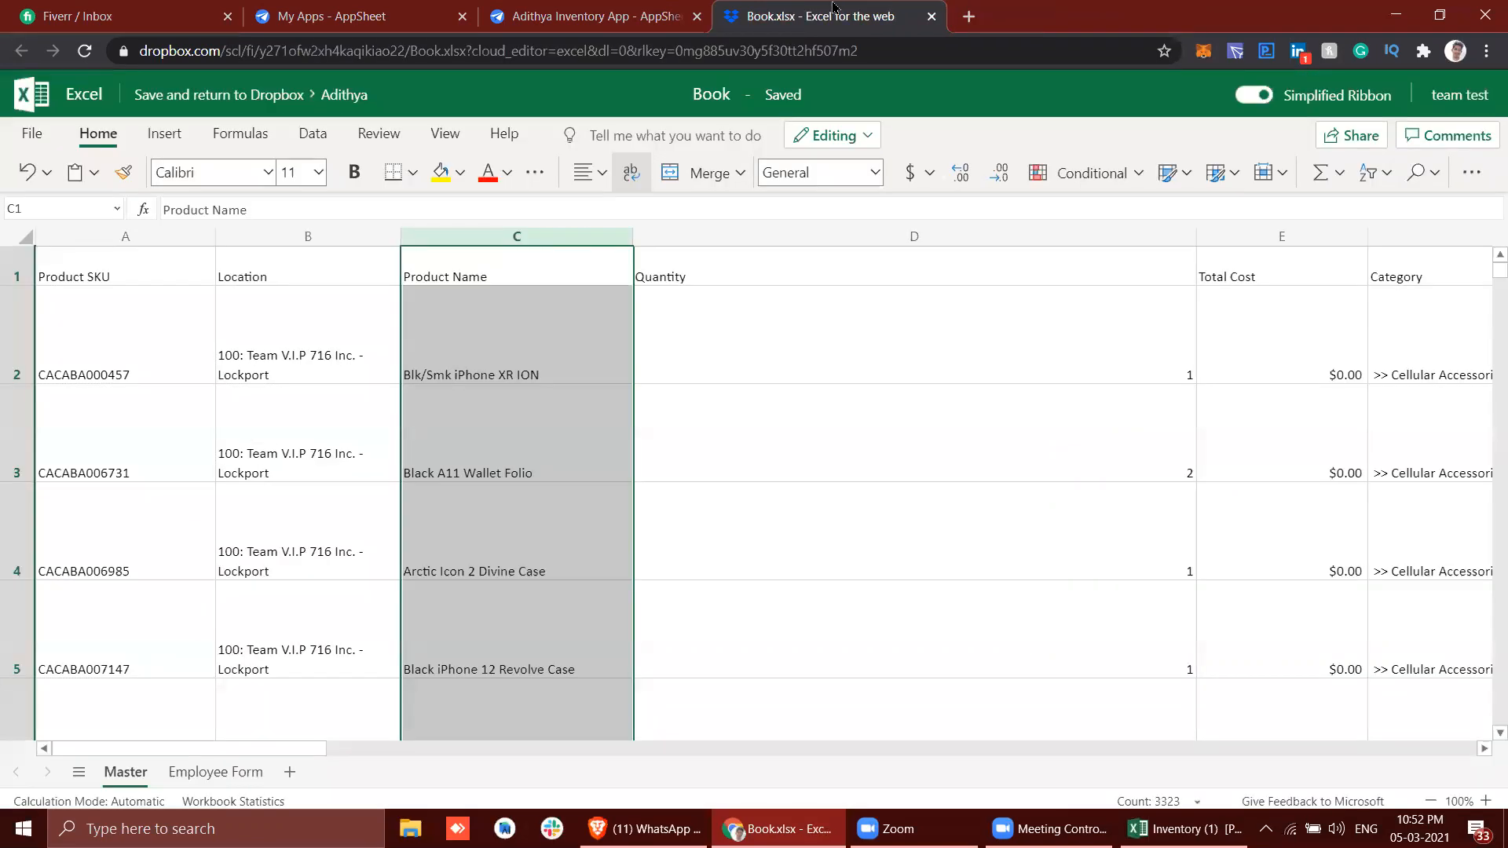
{"action": "left_click", "coordinate": [404, 434]}
{"action": "scroll", "coordinate": [323, 444], "scroll_direction": "down", "scroll_amount": 5}
{"action": "scroll", "coordinate": [324, 444], "scroll_direction": "up", "scroll_amount": 5}
{"action": "left_click", "coordinate": [318, 361]}
{"action": "key", "text": "Down"}
{"action": "key", "text": "Down"}
{"action": "key", "text": "Down"}
{"action": "key", "text": "Down"}
{"action": "key", "text": "Down"}
{"action": "key", "text": "Down"}
{"action": "key", "text": "Down"}
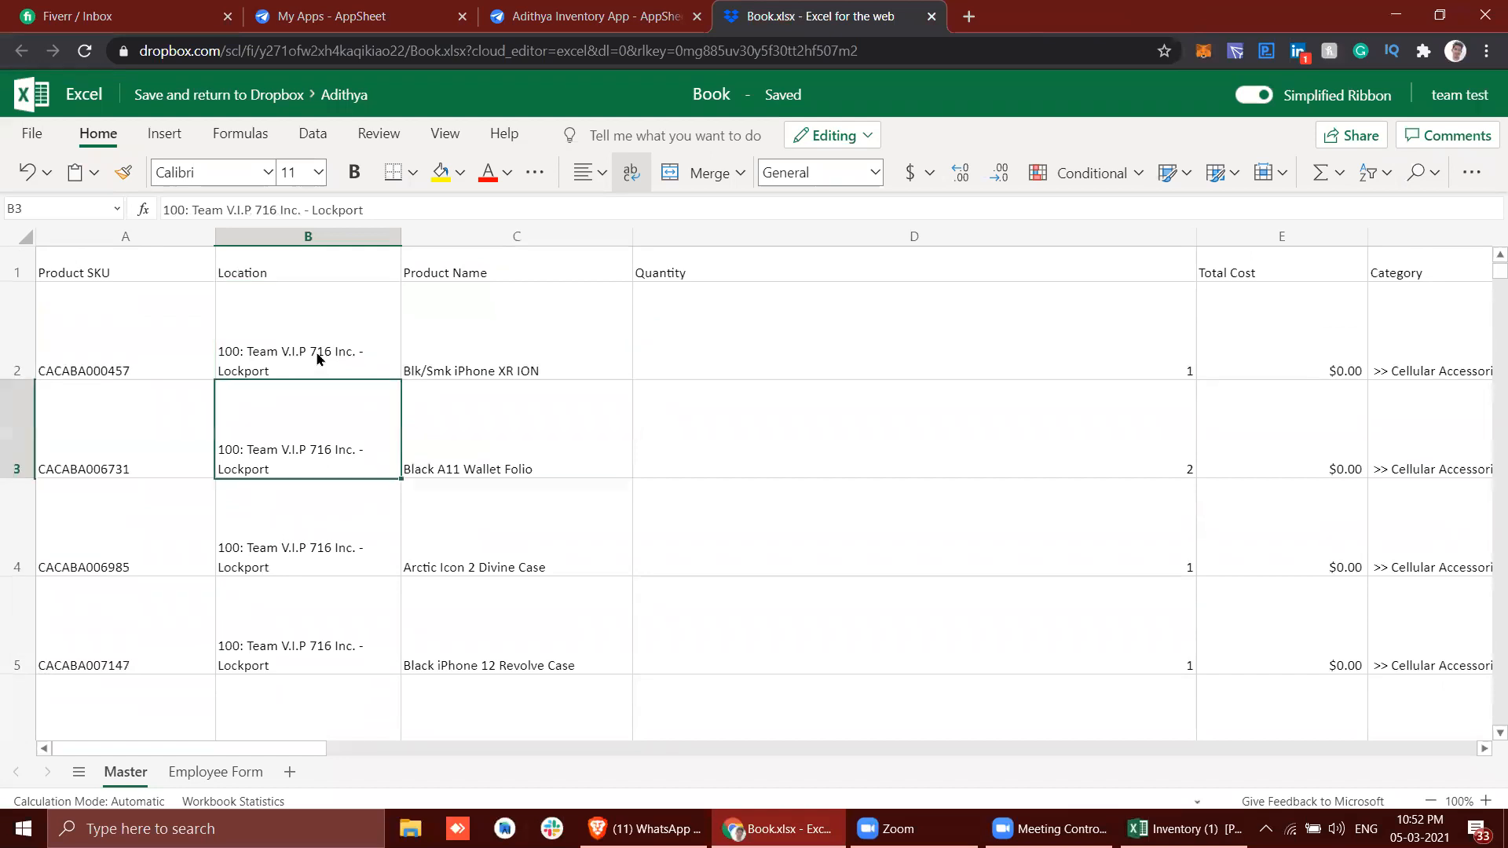
In AppSheet, review the Valid If formula of the Employee Form table's Location column and close its definition.
{"action": "left_click", "coordinate": [637, 14]}
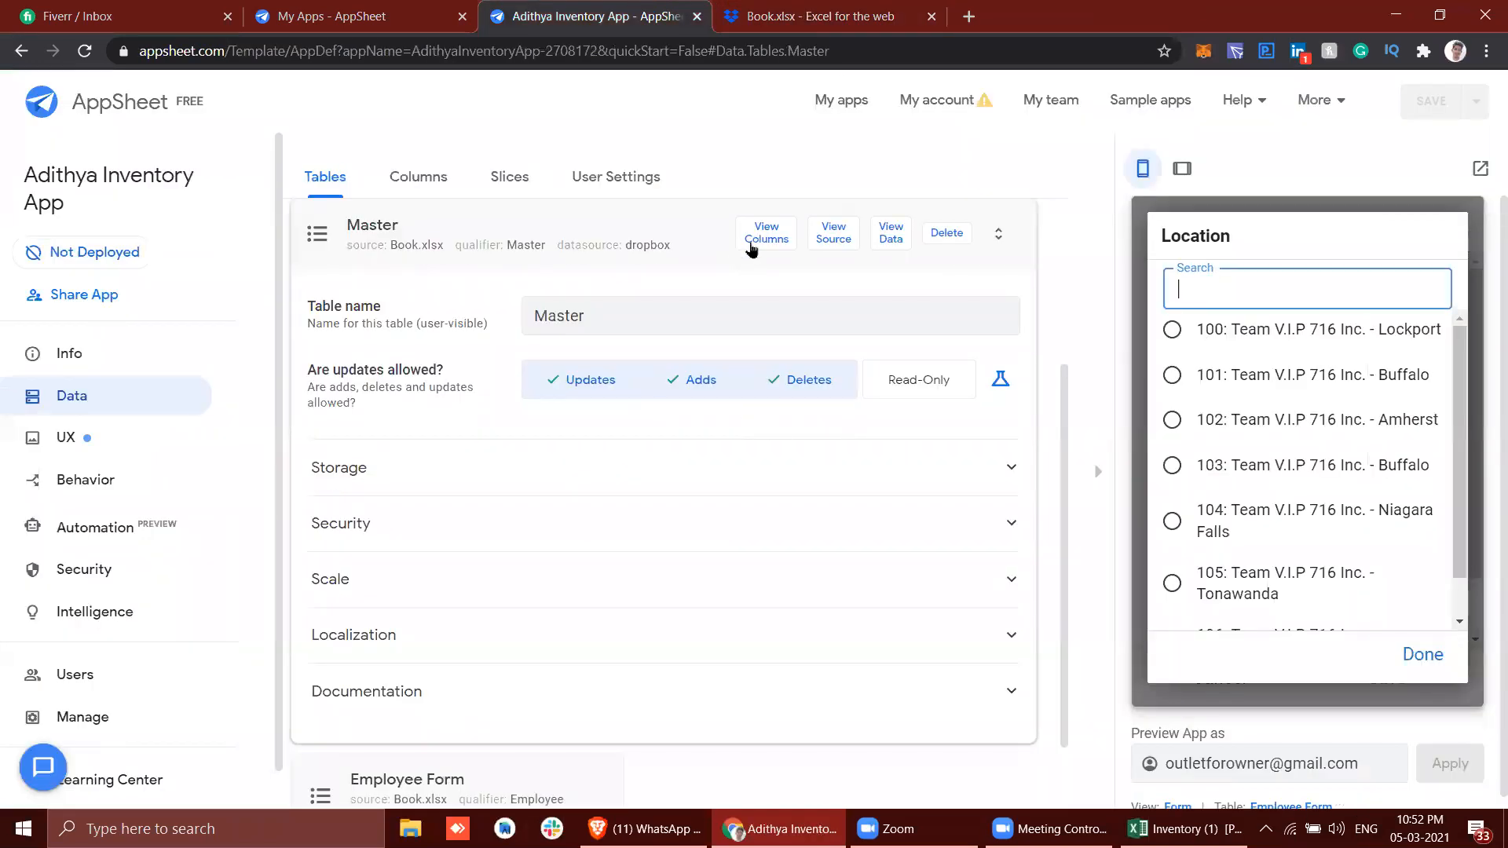
{"action": "scroll", "coordinate": [750, 241], "scroll_direction": "down", "scroll_amount": 1}
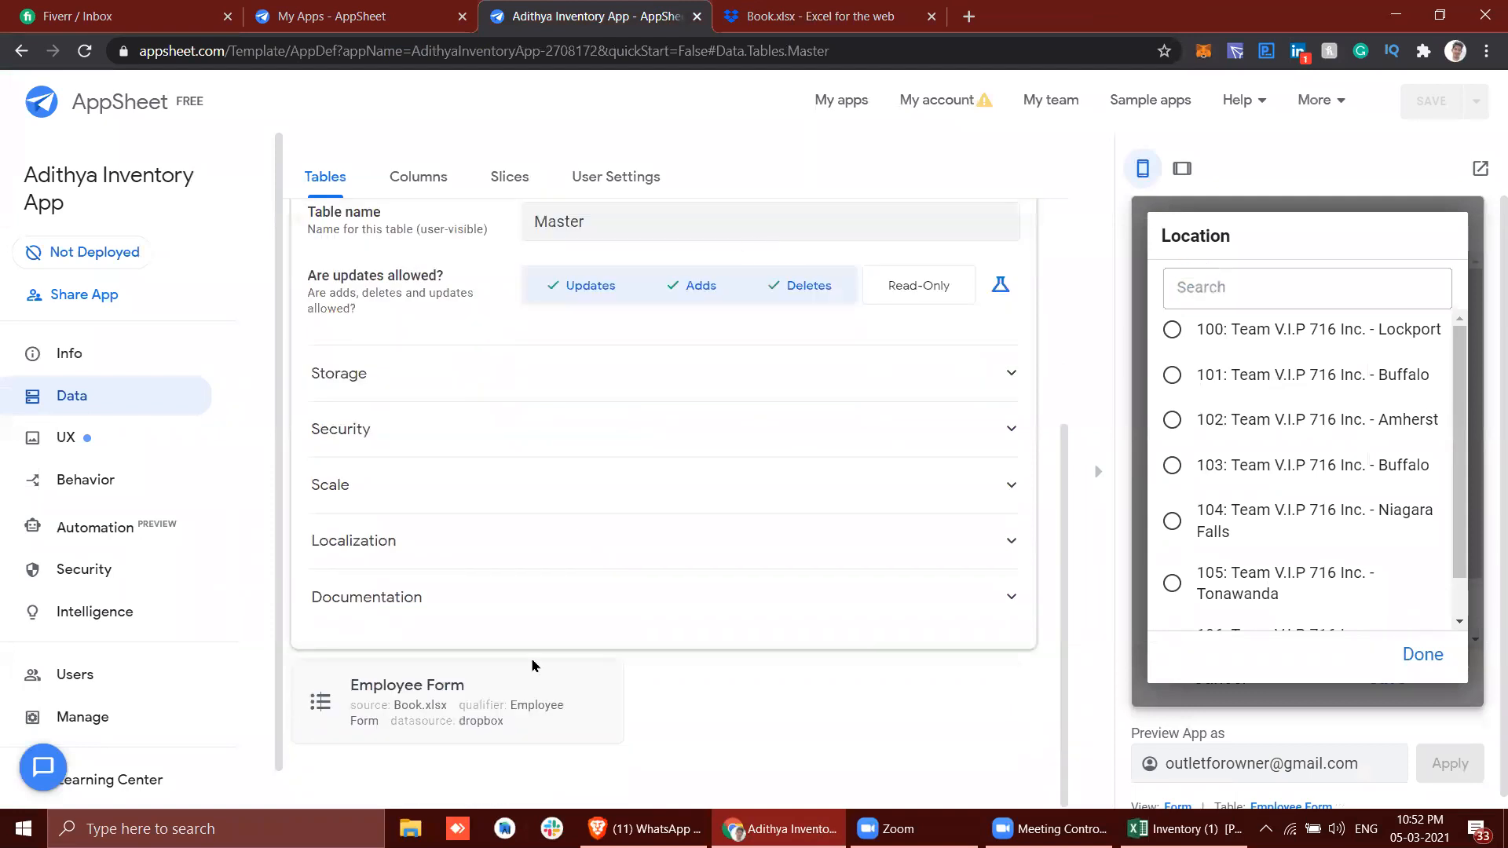
{"action": "left_click", "coordinate": [530, 680]}
{"action": "left_click", "coordinate": [754, 243]}
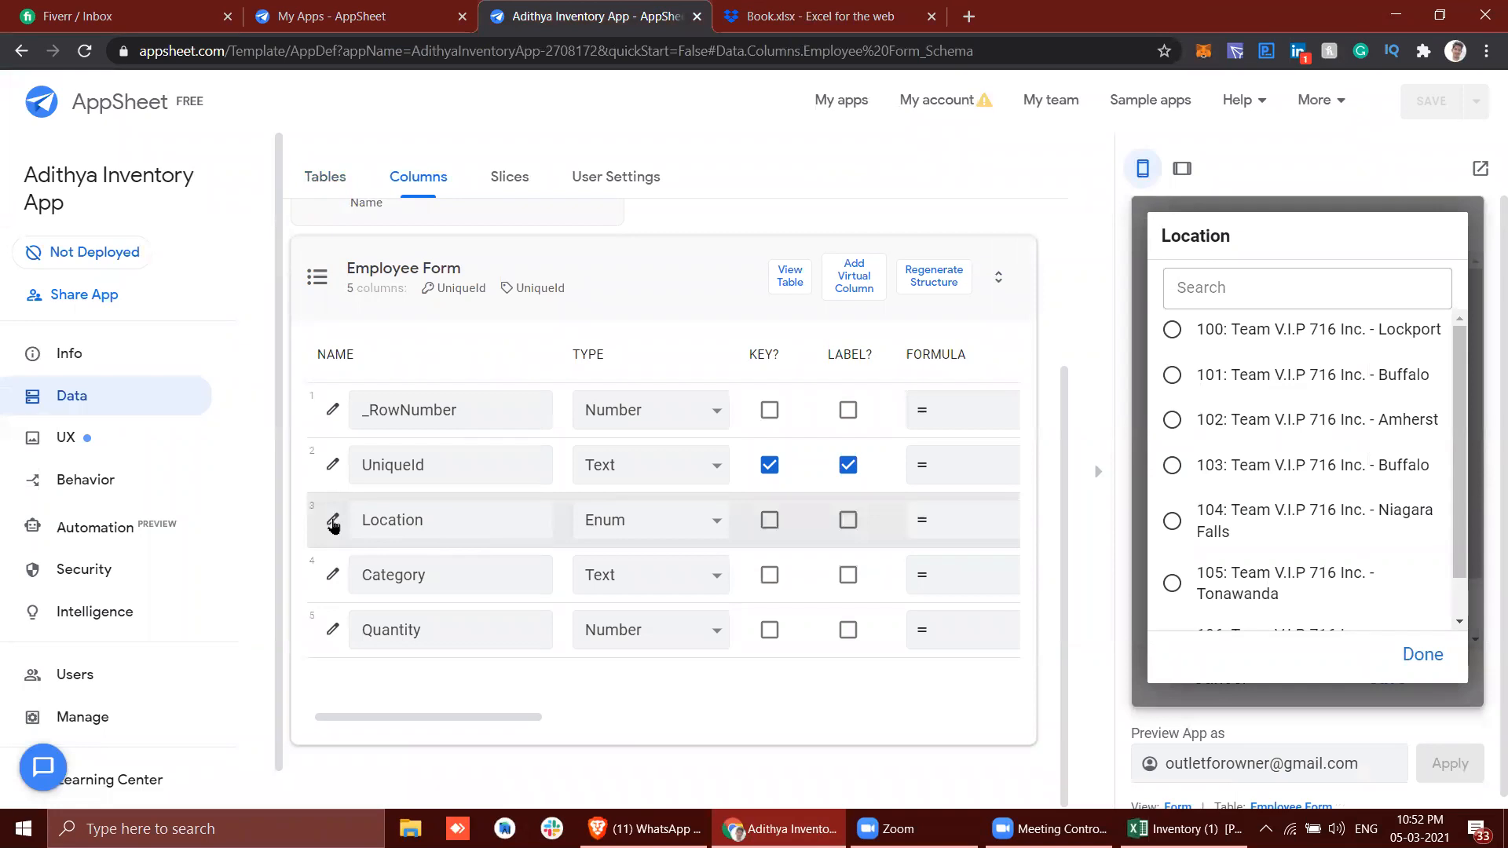
{"action": "left_click", "coordinate": [333, 522]}
{"action": "scroll", "coordinate": [575, 572], "scroll_direction": "down", "scroll_amount": 5}
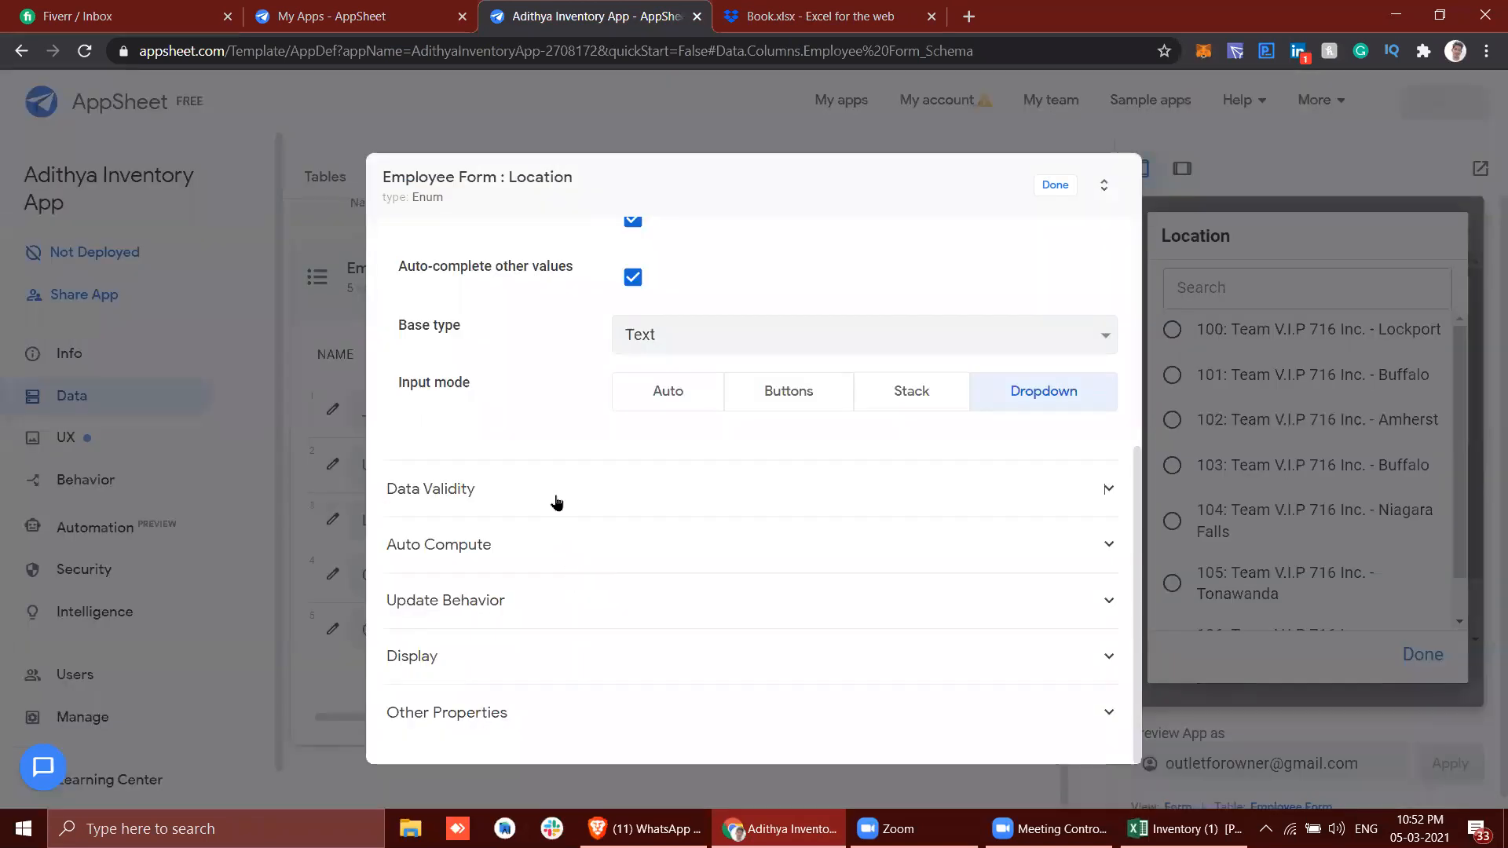
{"action": "left_click", "coordinate": [557, 503]}
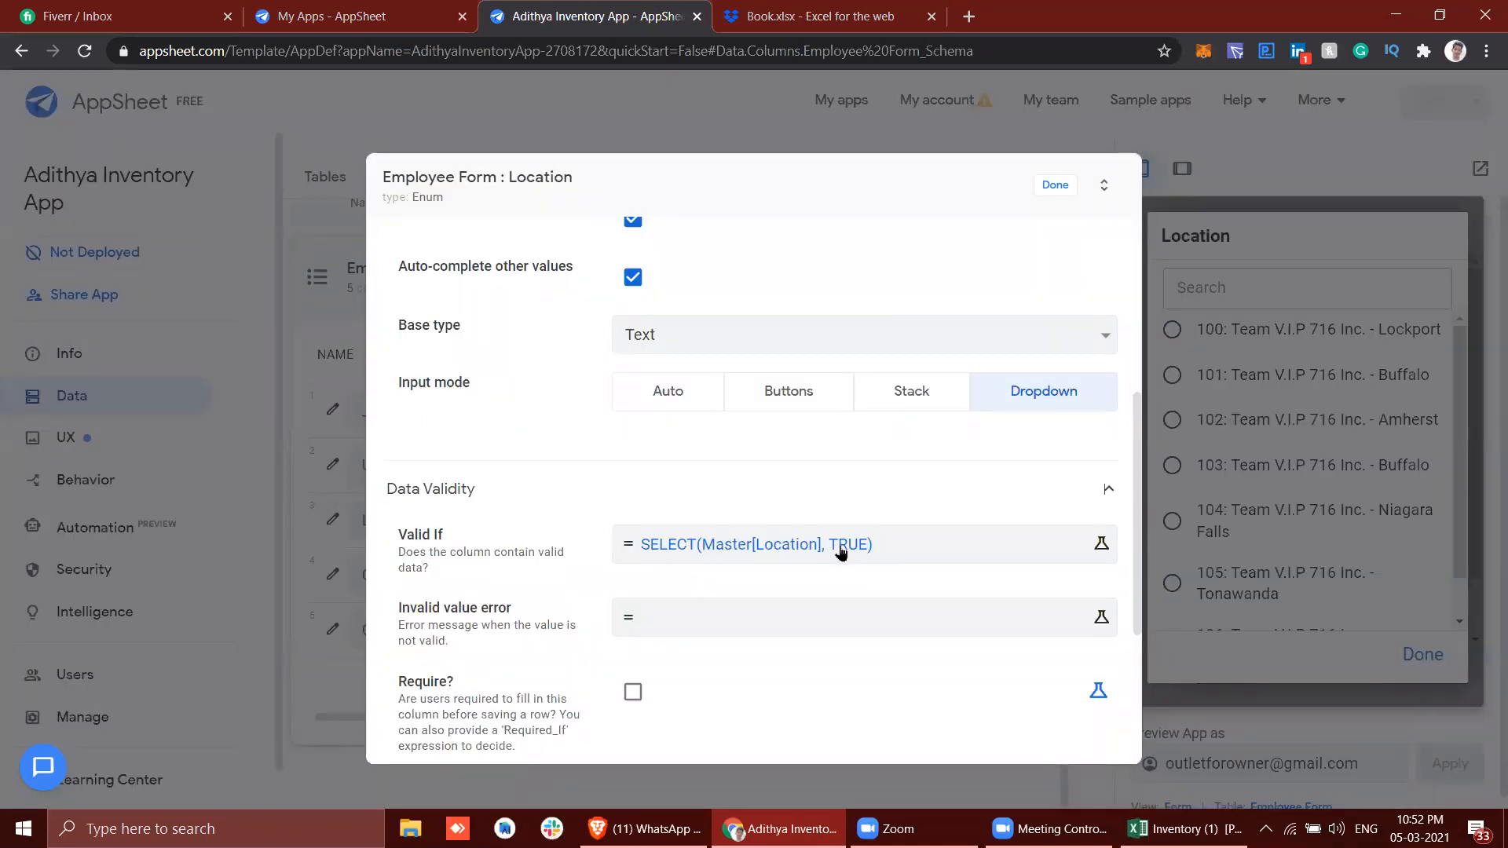
{"action": "left_click", "coordinate": [1052, 185]}
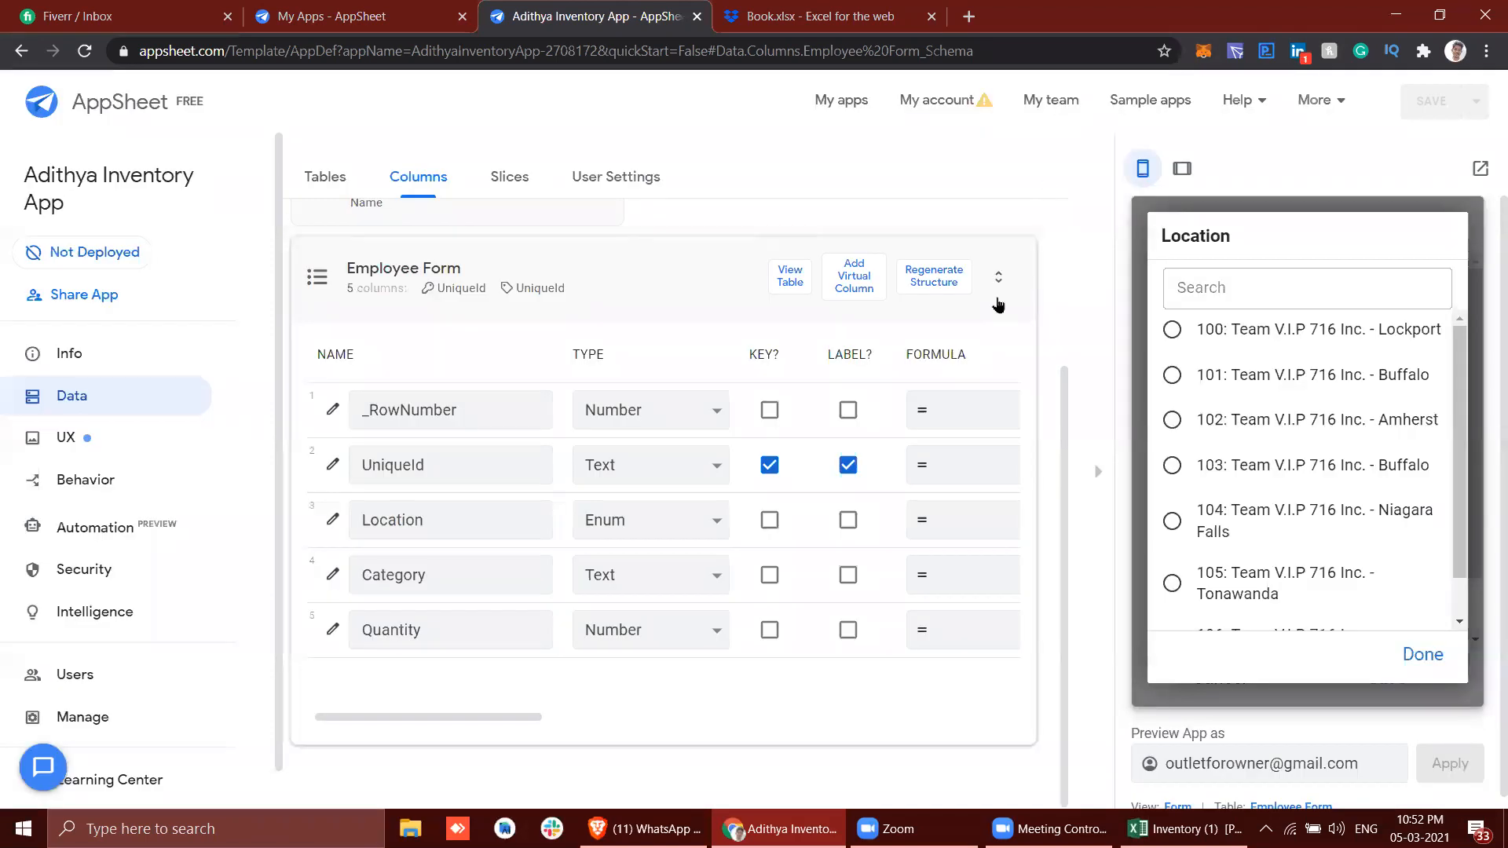
Switch to Book.xlsx in Excel for the web and examine the Category column of the Master sheet and its header.
{"action": "left_click", "coordinate": [801, 16]}
{"action": "scroll", "coordinate": [669, 455], "scroll_direction": "right", "scroll_amount": 5}
{"action": "scroll", "coordinate": [670, 456], "scroll_direction": "right", "scroll_amount": 3}
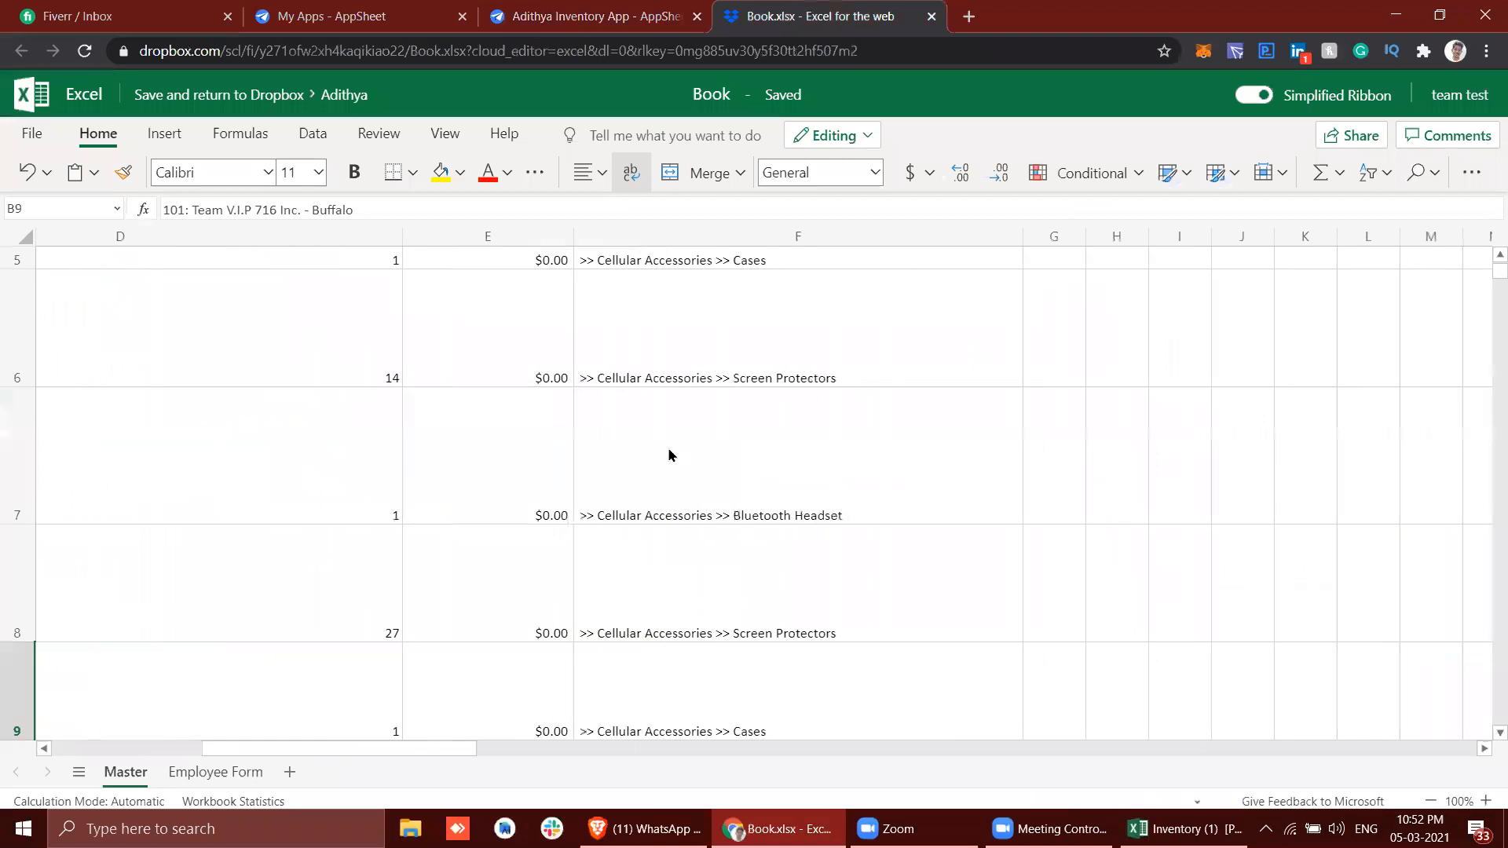
{"action": "scroll", "coordinate": [669, 456], "scroll_direction": "up", "scroll_amount": 3}
{"action": "scroll", "coordinate": [670, 455], "scroll_direction": "down", "scroll_amount": 15}
{"action": "scroll", "coordinate": [670, 456], "scroll_direction": "up", "scroll_amount": 6}
{"action": "scroll", "coordinate": [669, 456], "scroll_direction": "up", "scroll_amount": 5}
{"action": "scroll", "coordinate": [670, 455], "scroll_direction": "left", "scroll_amount": 3}
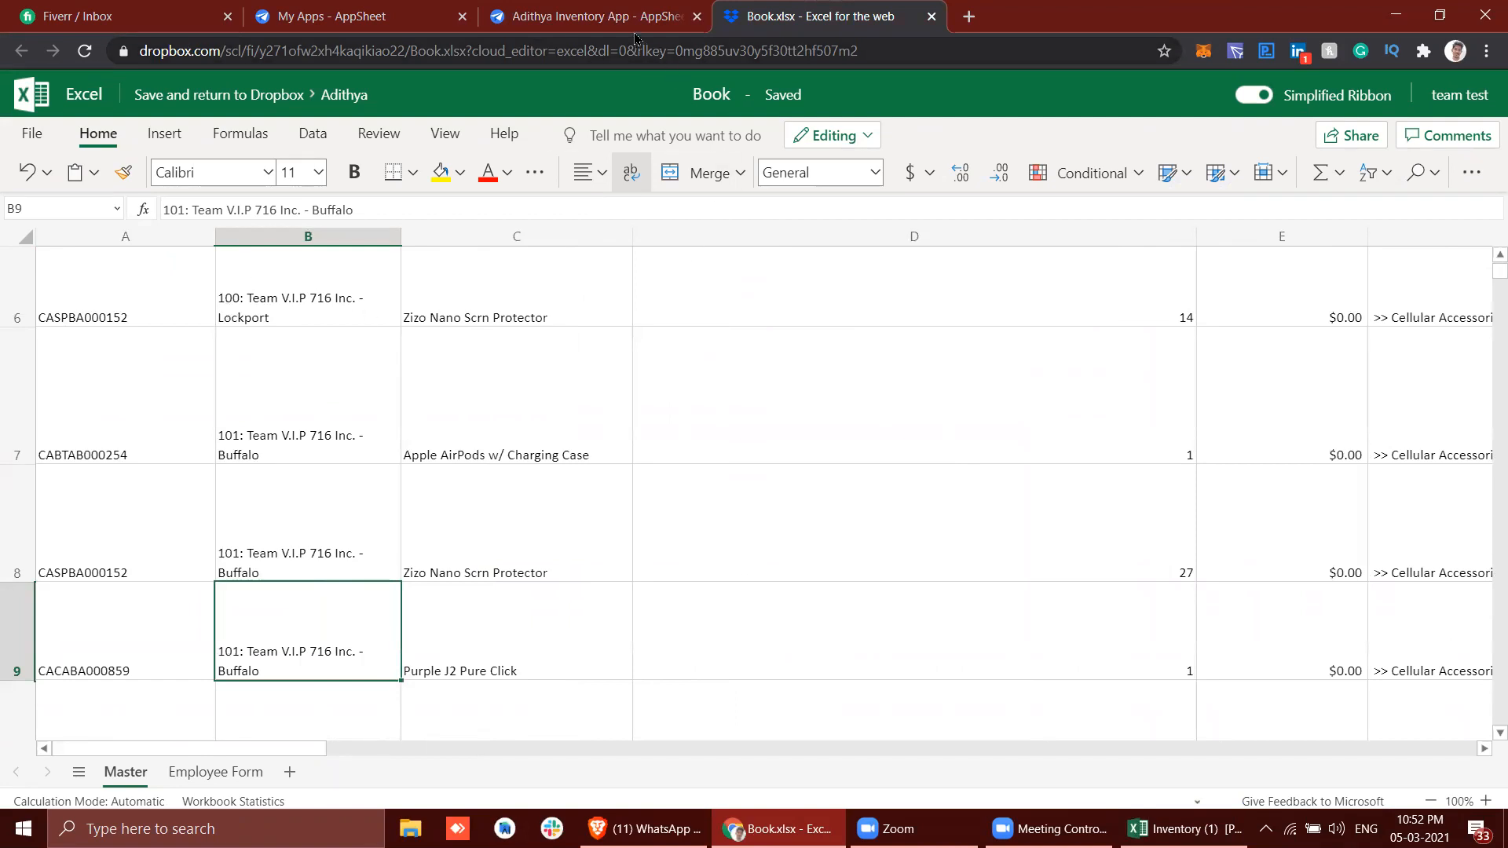
{"action": "scroll", "coordinate": [720, 433], "scroll_direction": "right", "scroll_amount": 3}
{"action": "scroll", "coordinate": [722, 435], "scroll_direction": "up", "scroll_amount": 3}
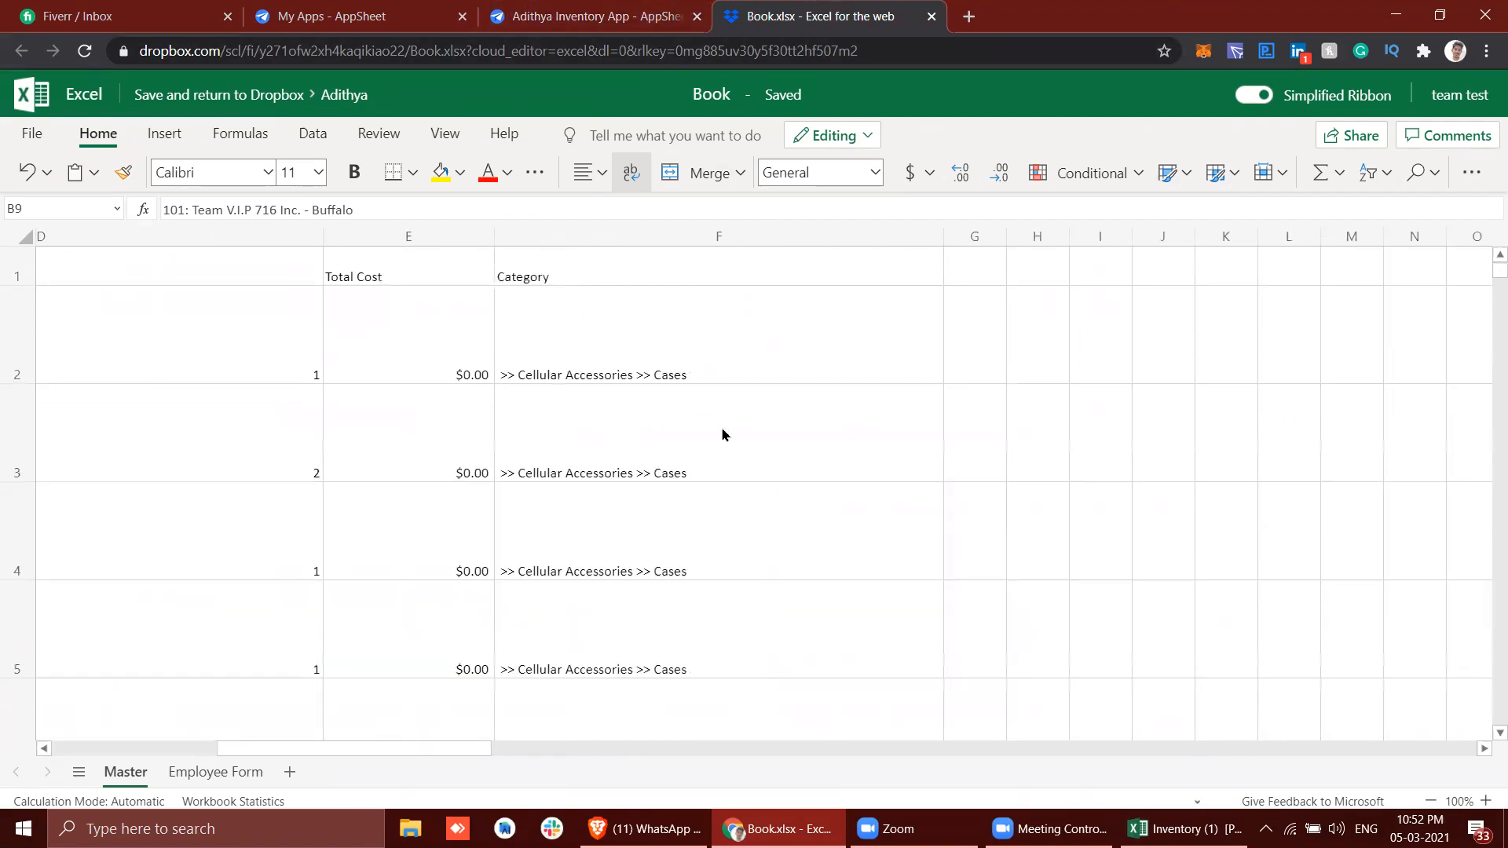
{"action": "left_click", "coordinate": [583, 277]}
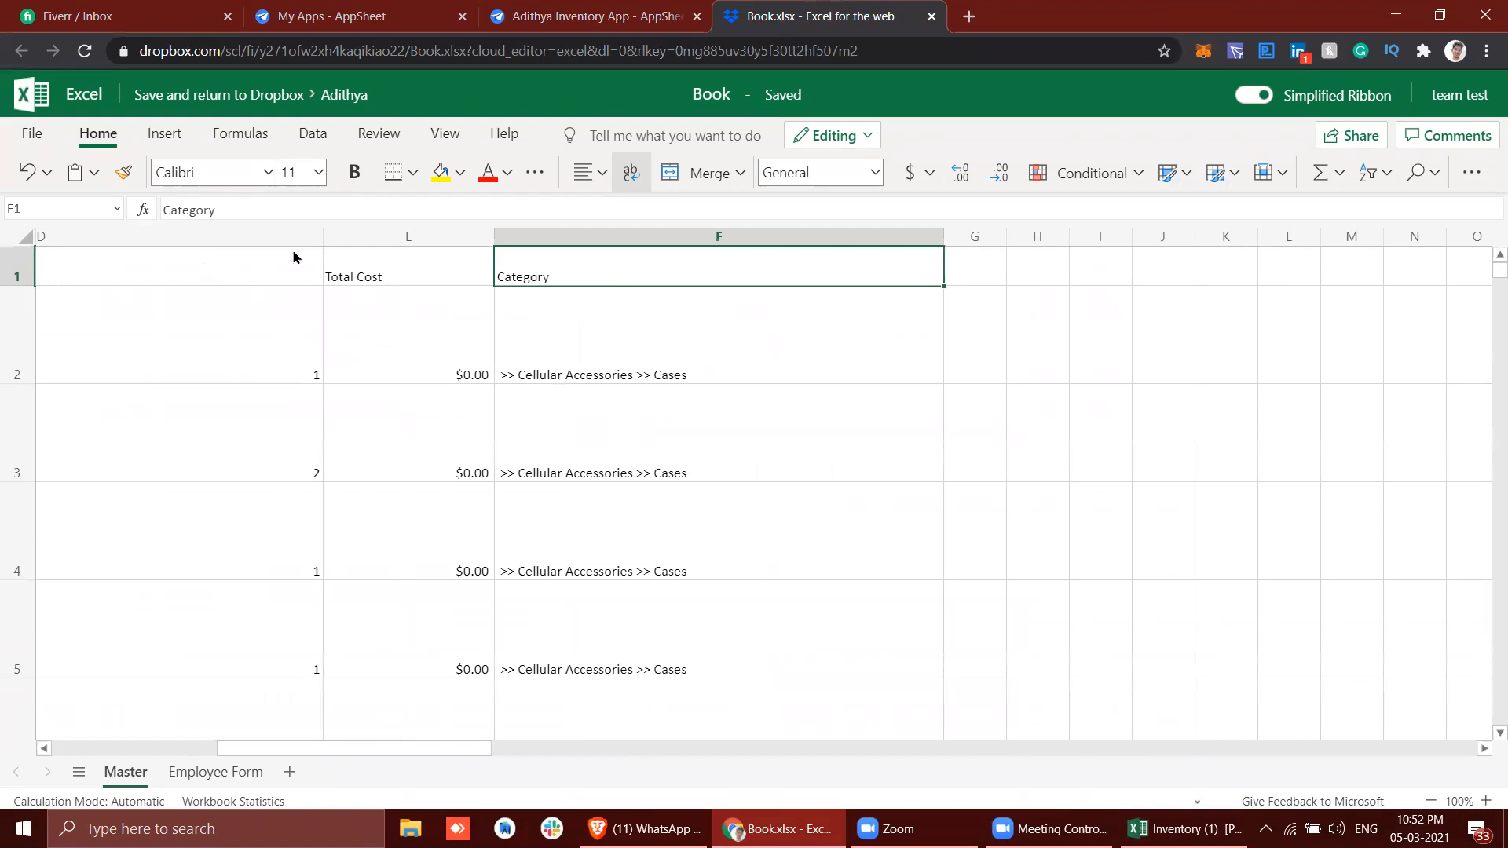
Back in the AppSheet editor, open the Employee Form table's Category column definition and set its type to Enum.
{"action": "left_click", "coordinate": [589, 16]}
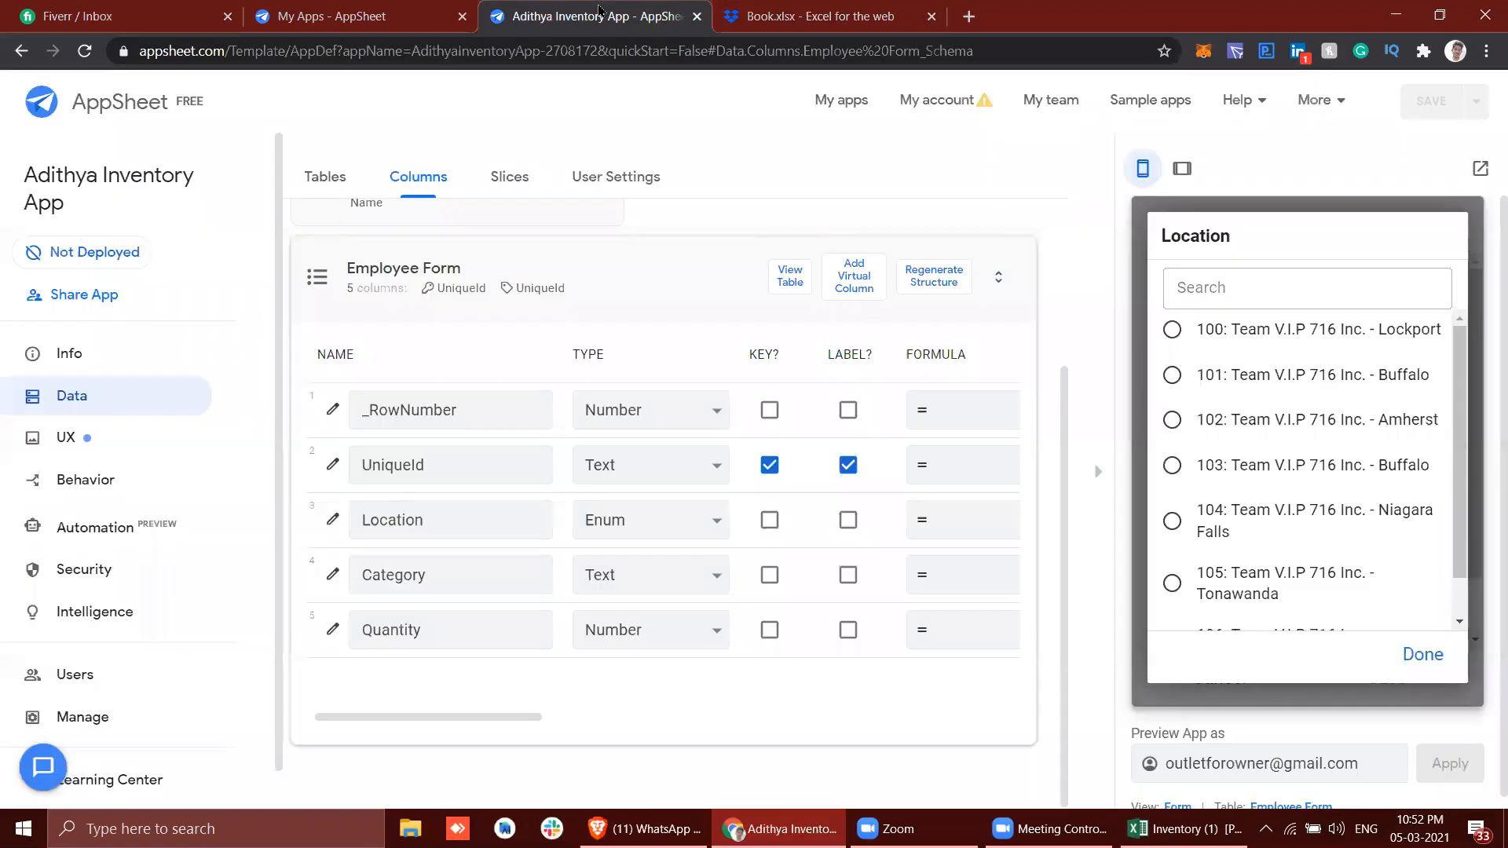
{"action": "left_click", "coordinate": [334, 574]}
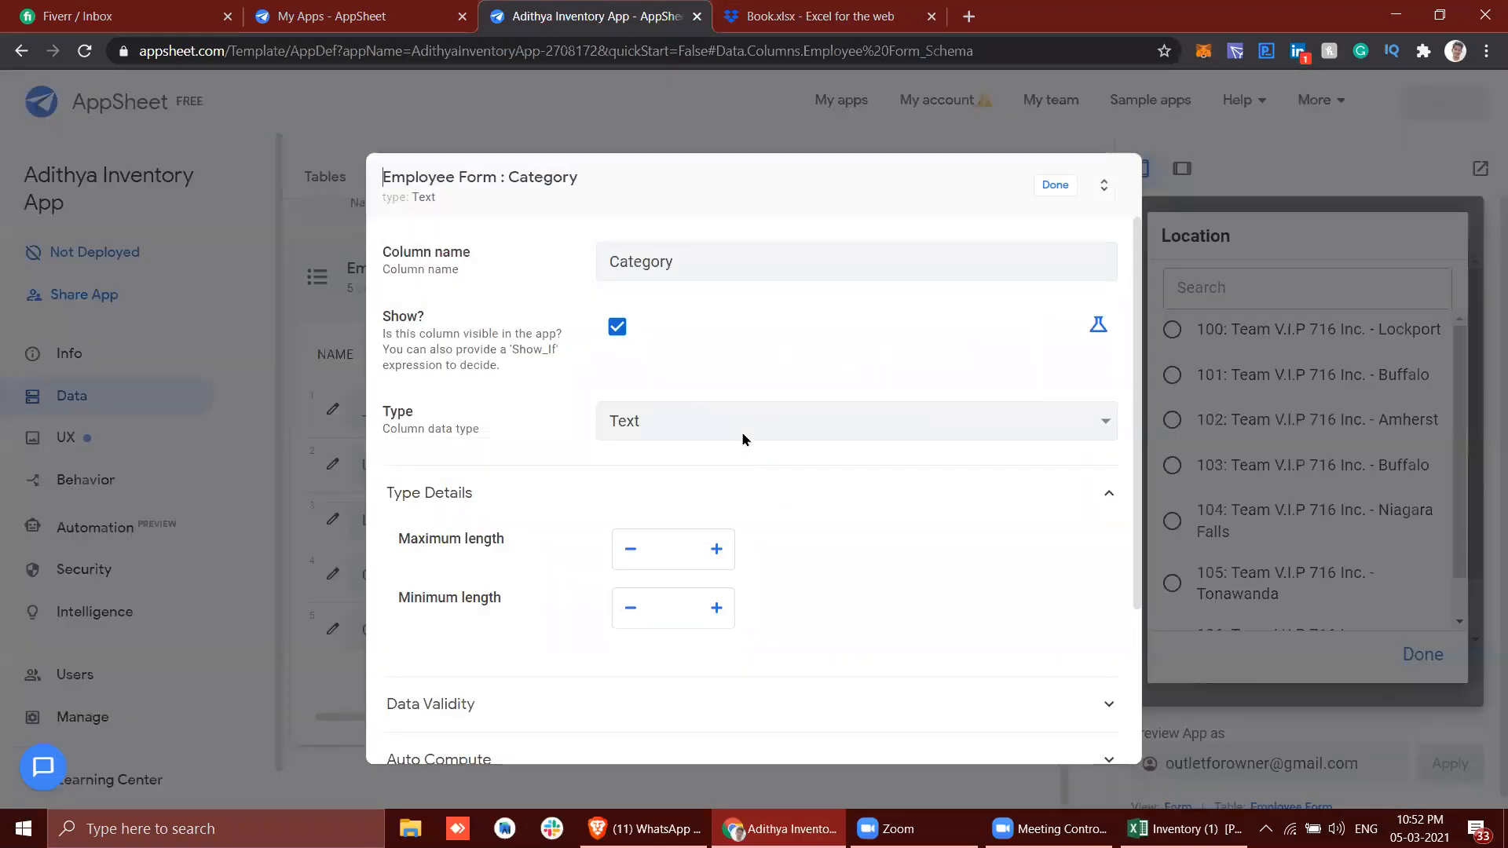
{"action": "left_click", "coordinate": [742, 436]}
{"action": "key", "text": "e"}
{"action": "key", "text": "n"}
{"action": "key", "text": "Return"}
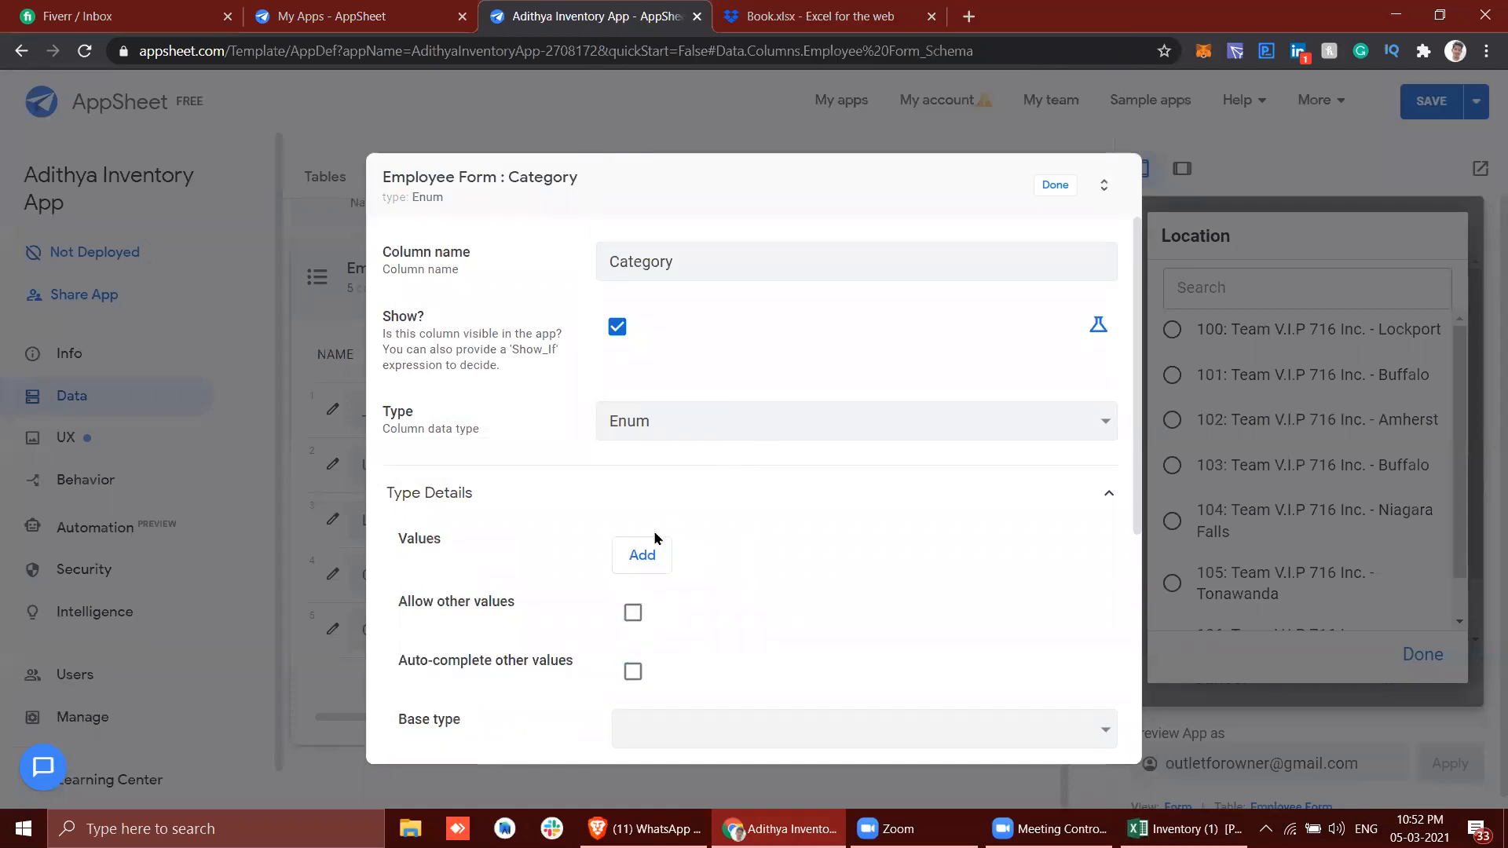
Allow other values and auto-complete for the Category column, keep Text as base type and use the Dropdown input mode.
{"action": "left_click", "coordinate": [630, 610]}
{"action": "left_click", "coordinate": [636, 668]}
{"action": "scroll", "coordinate": [640, 663], "scroll_direction": "down", "scroll_amount": 2}
{"action": "left_click", "coordinate": [713, 562]}
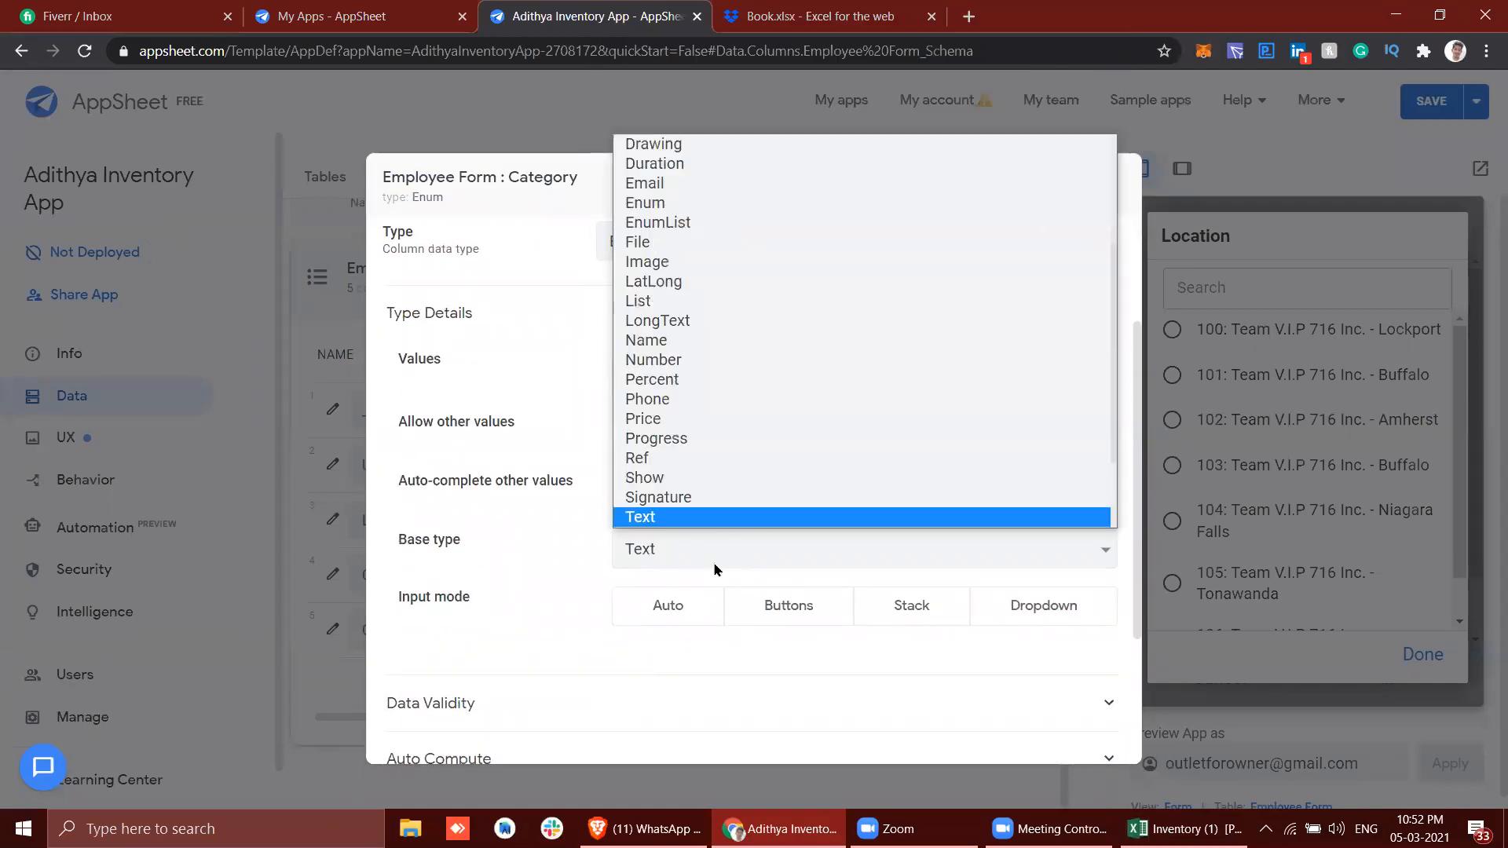
{"action": "left_click", "coordinate": [713, 562]}
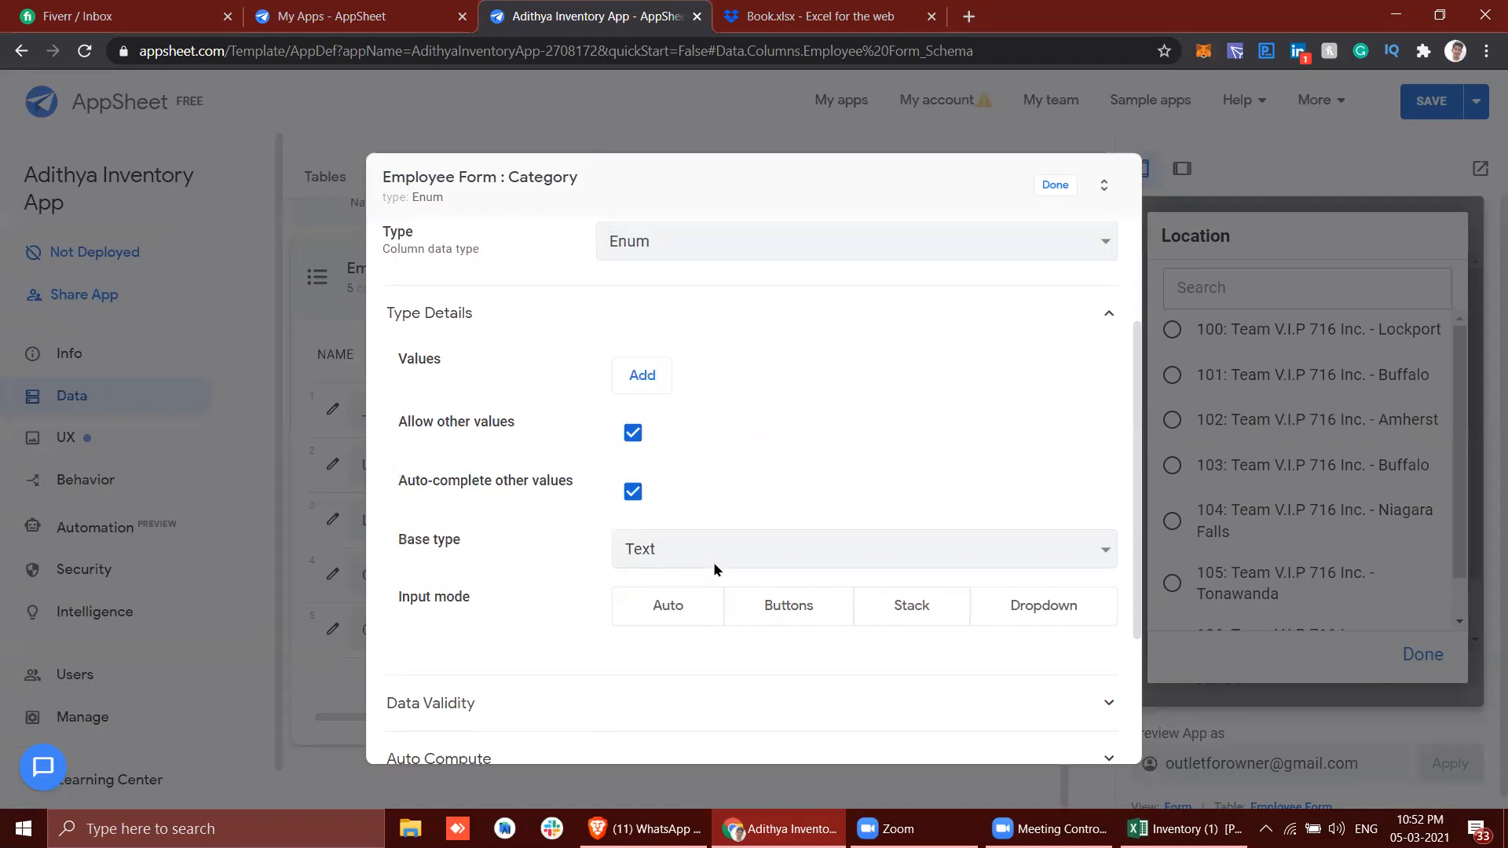
{"action": "left_click", "coordinate": [1009, 597]}
Start the Category column's Valid If formula with SELECT(Master[Category], [Location] =, checking the column name in the Master sheet.
{"action": "scroll", "coordinate": [1009, 597], "scroll_direction": "down", "scroll_amount": 3}
{"action": "left_click", "coordinate": [826, 471]}
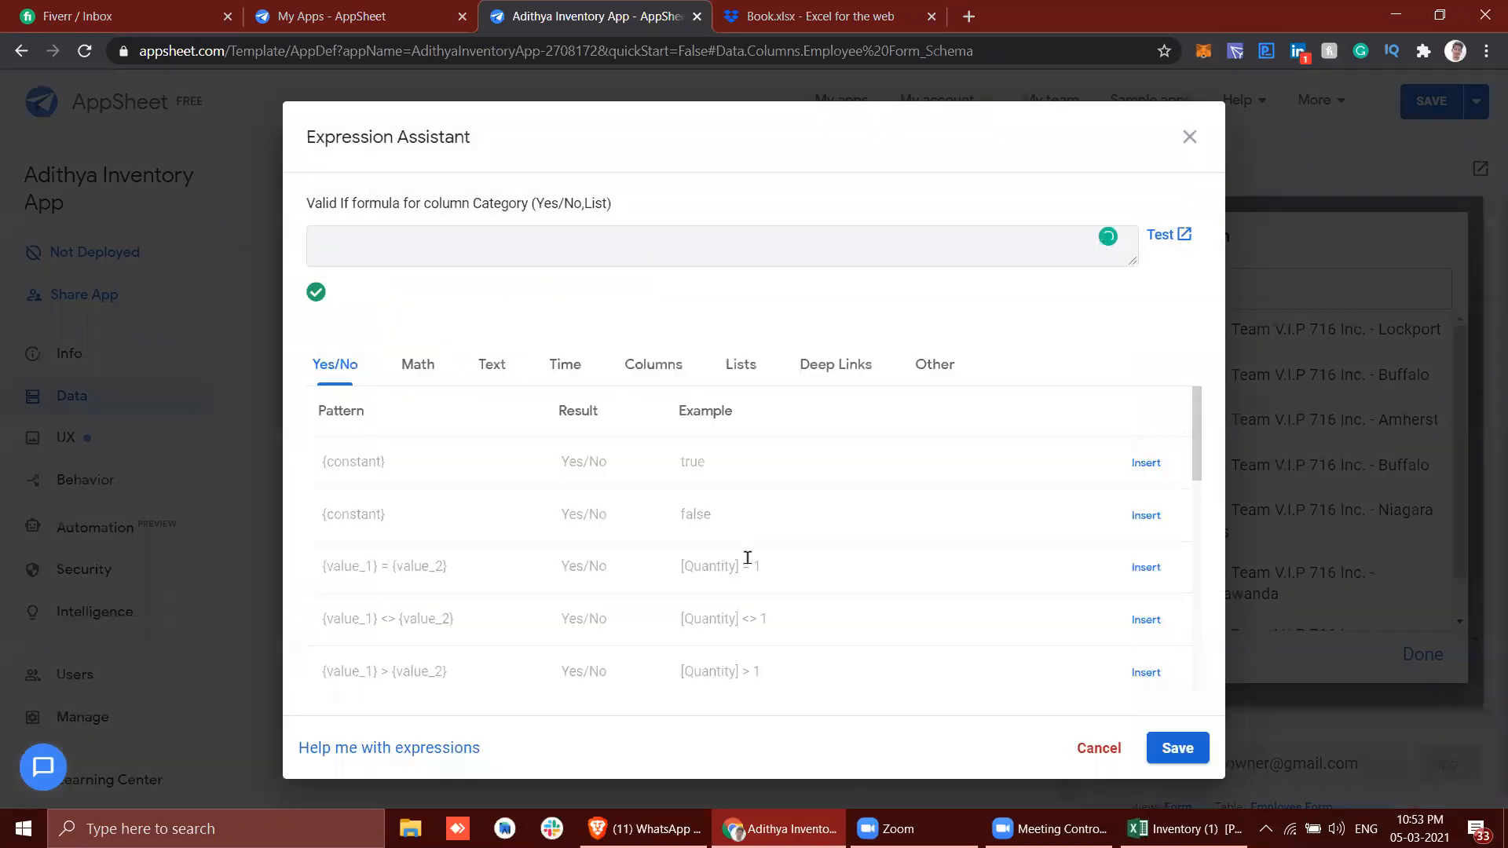
{"action": "type", "text": "SELECT(Master"}
{"action": "left_click", "coordinate": [885, 8]}
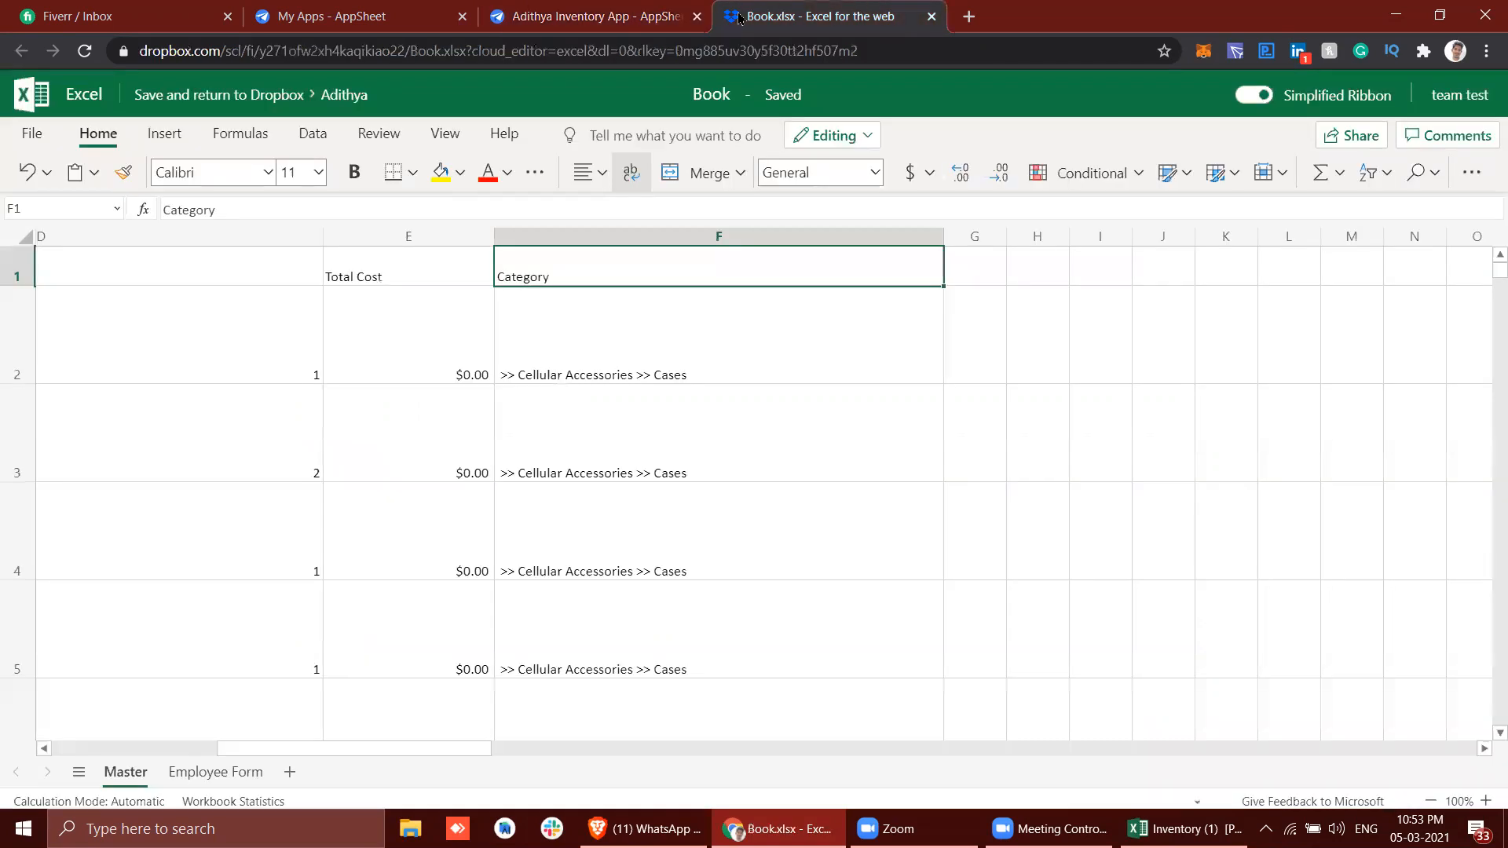
{"action": "left_click", "coordinate": [604, 8]}
{"action": "type", "text": "["}
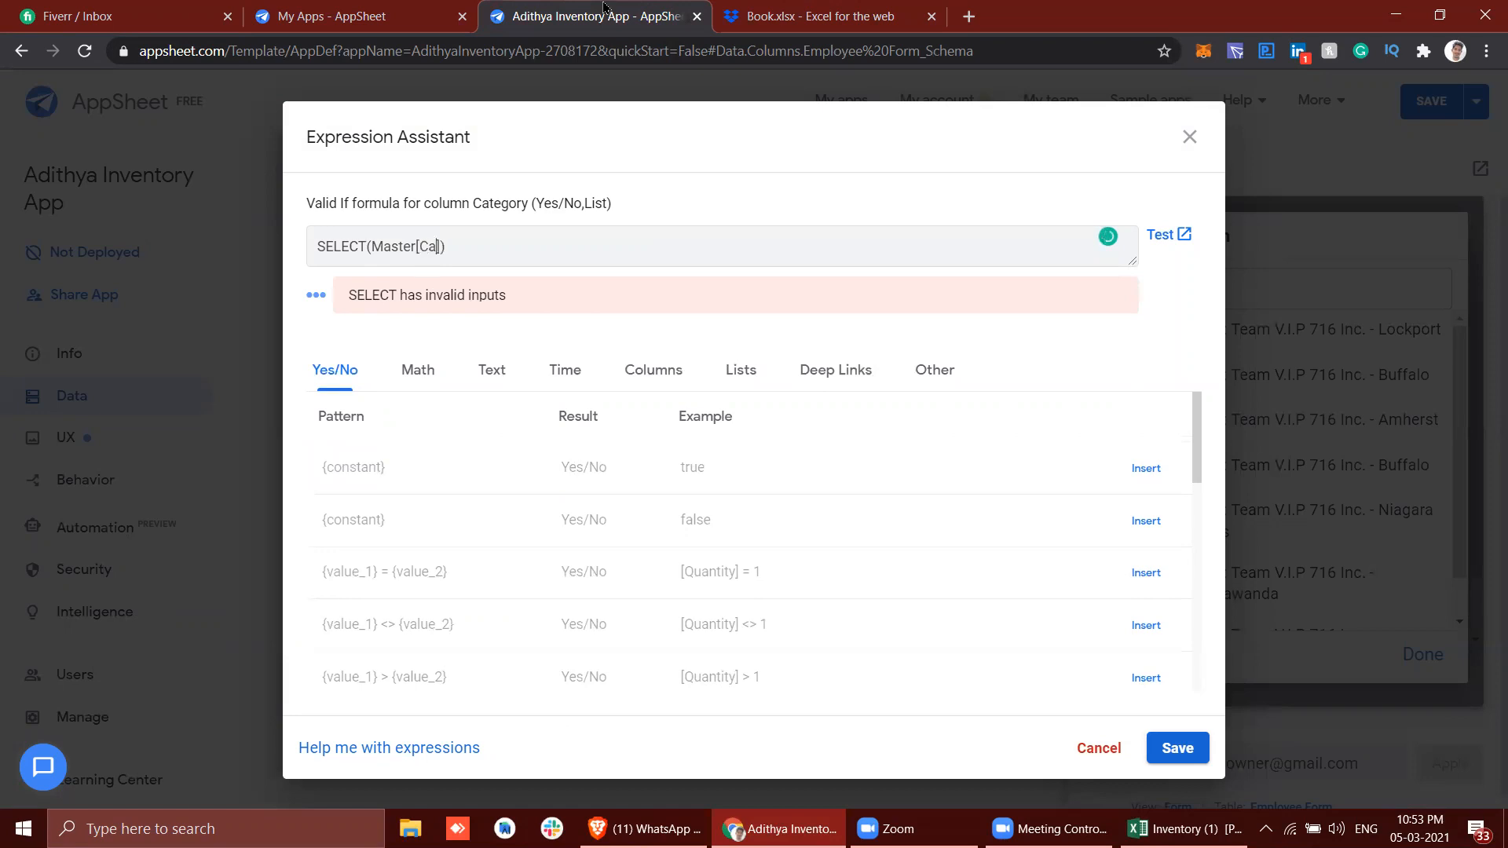
{"action": "type", "text": "Categor"}
{"action": "type", "text": "Location] ="}
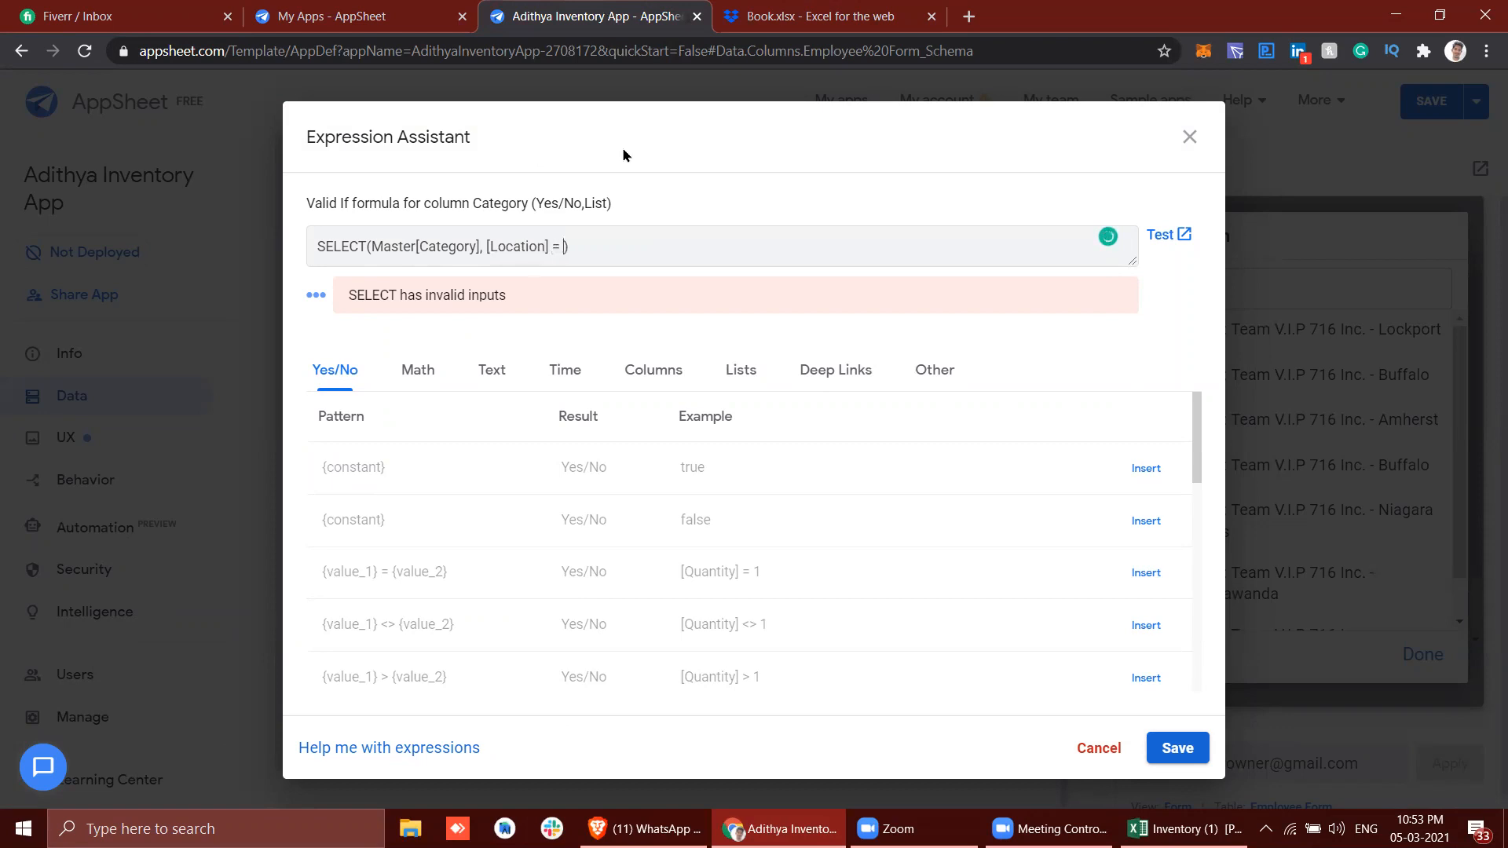
Check the Master sheet's columns in Excel for the web, and complete the Valid If condition in AppSheet with [_THISROW].[Location].
{"action": "left_click", "coordinate": [816, 16]}
{"action": "scroll", "coordinate": [473, 397], "scroll_direction": "left", "scroll_amount": 5}
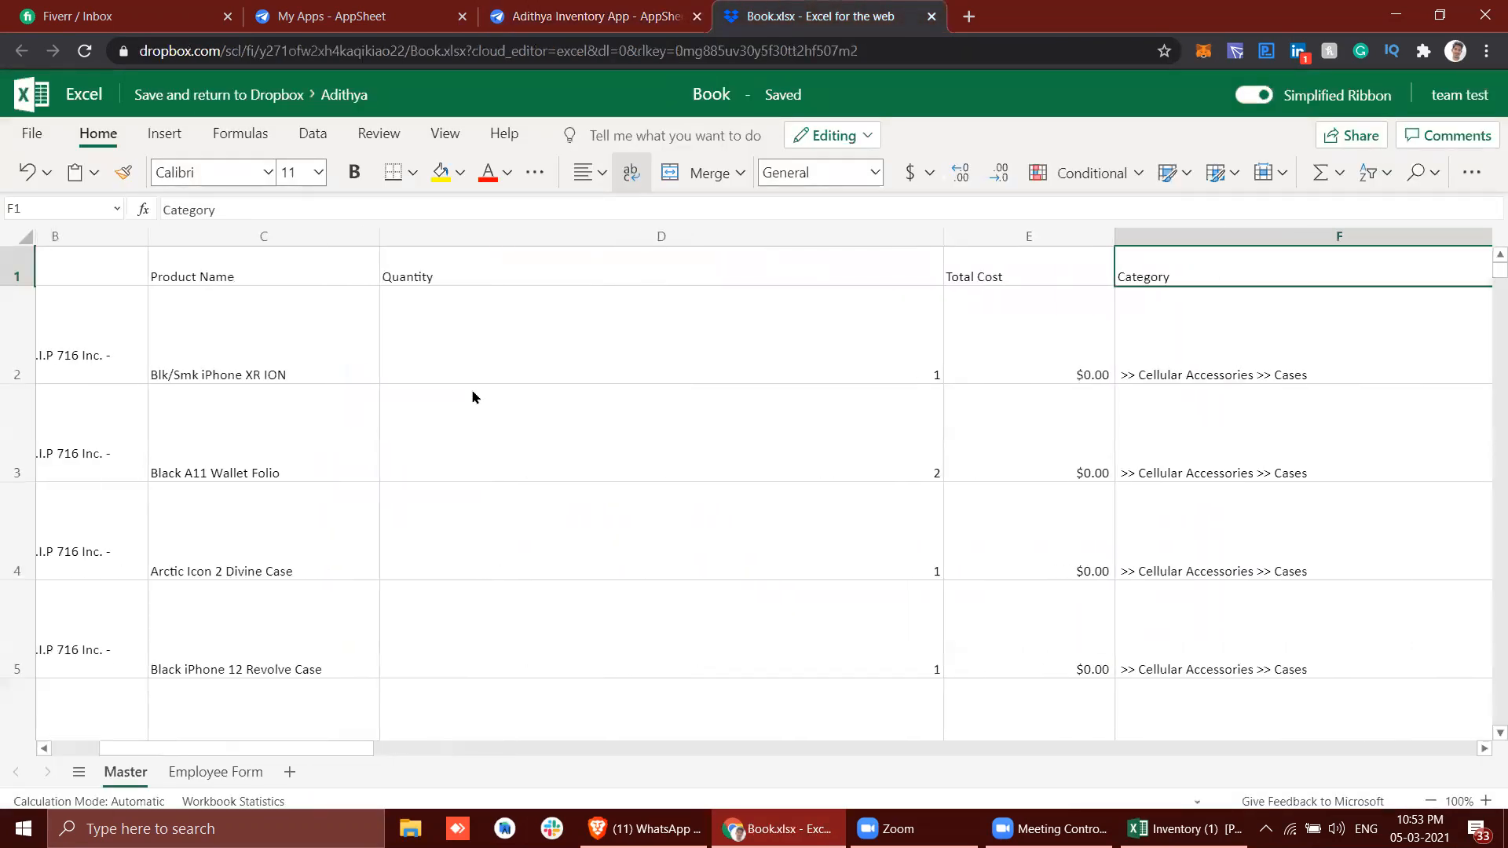
{"action": "scroll", "coordinate": [474, 396], "scroll_direction": "left", "scroll_amount": 2}
{"action": "left_click", "coordinate": [627, 12]}
{"action": "type", "text": "= {}"}
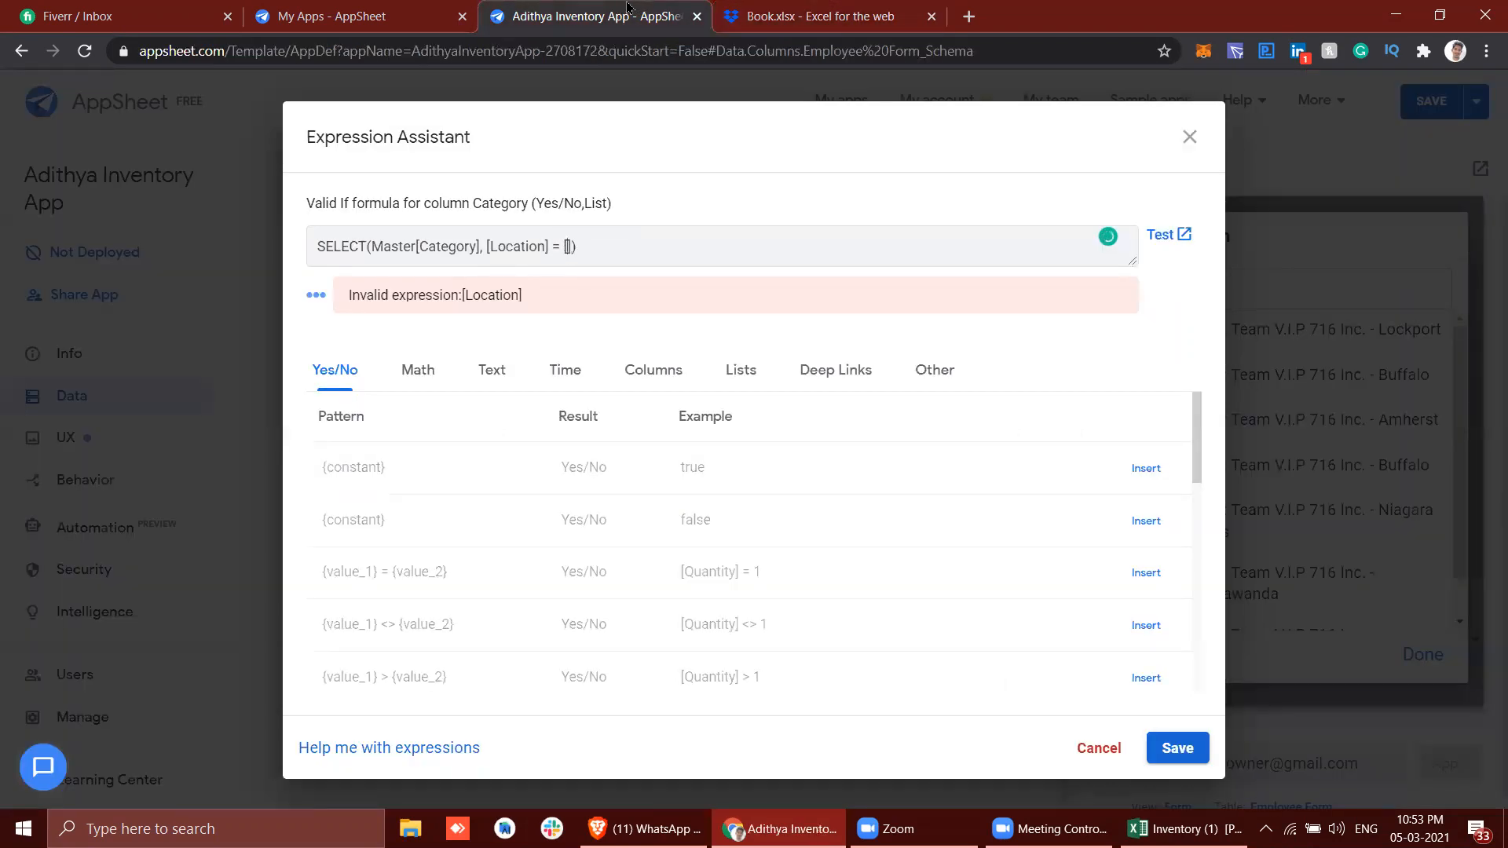
{"action": "type", "text": "_THSROW.[Location"}
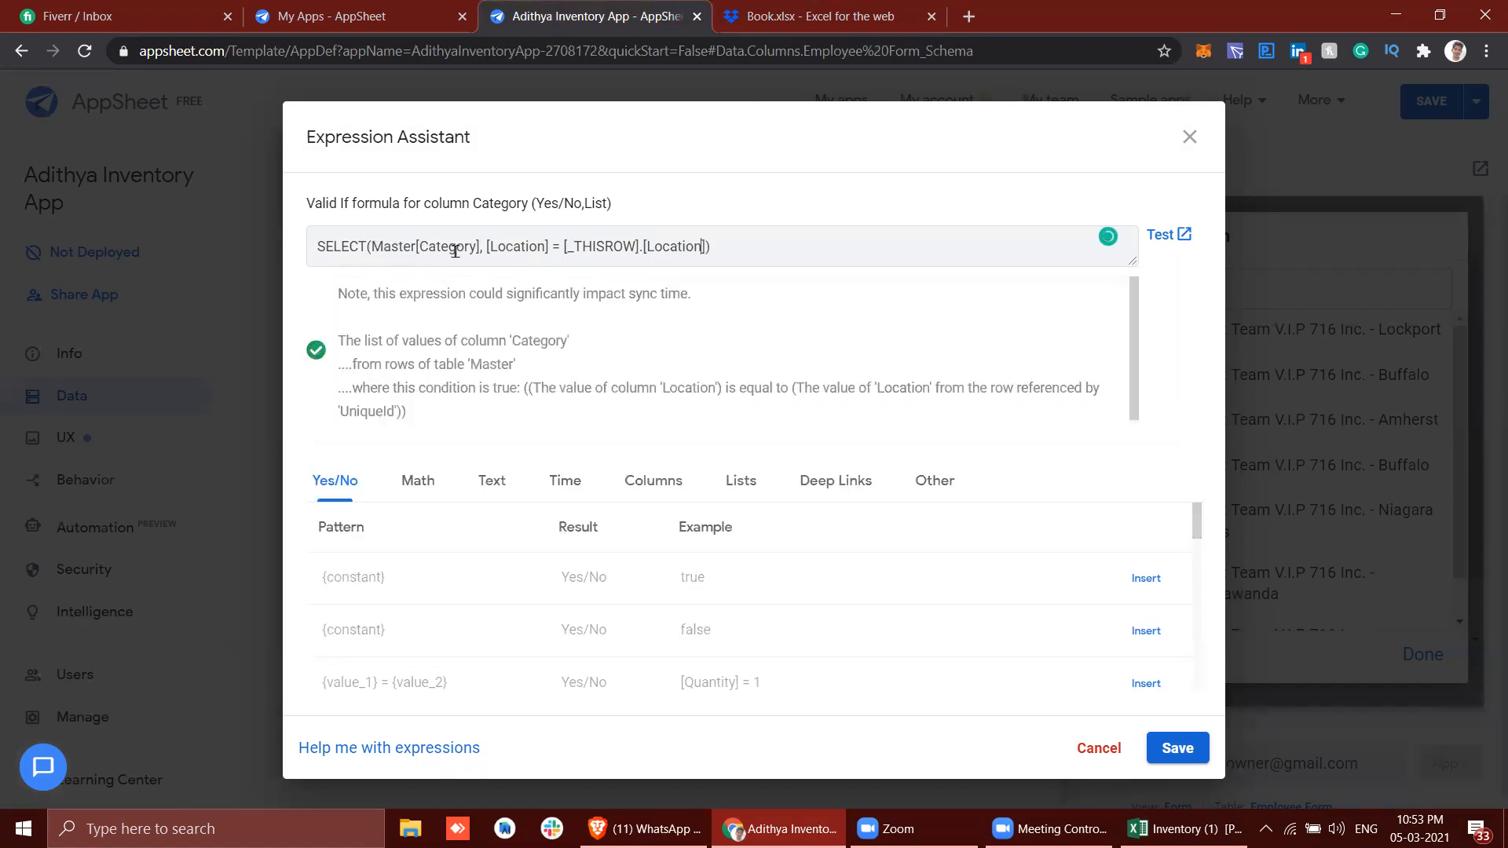
Compare the Valid If formula with the Location and Category columns of the Master sheet in Excel for the web.
{"action": "left_click", "coordinate": [852, 8]}
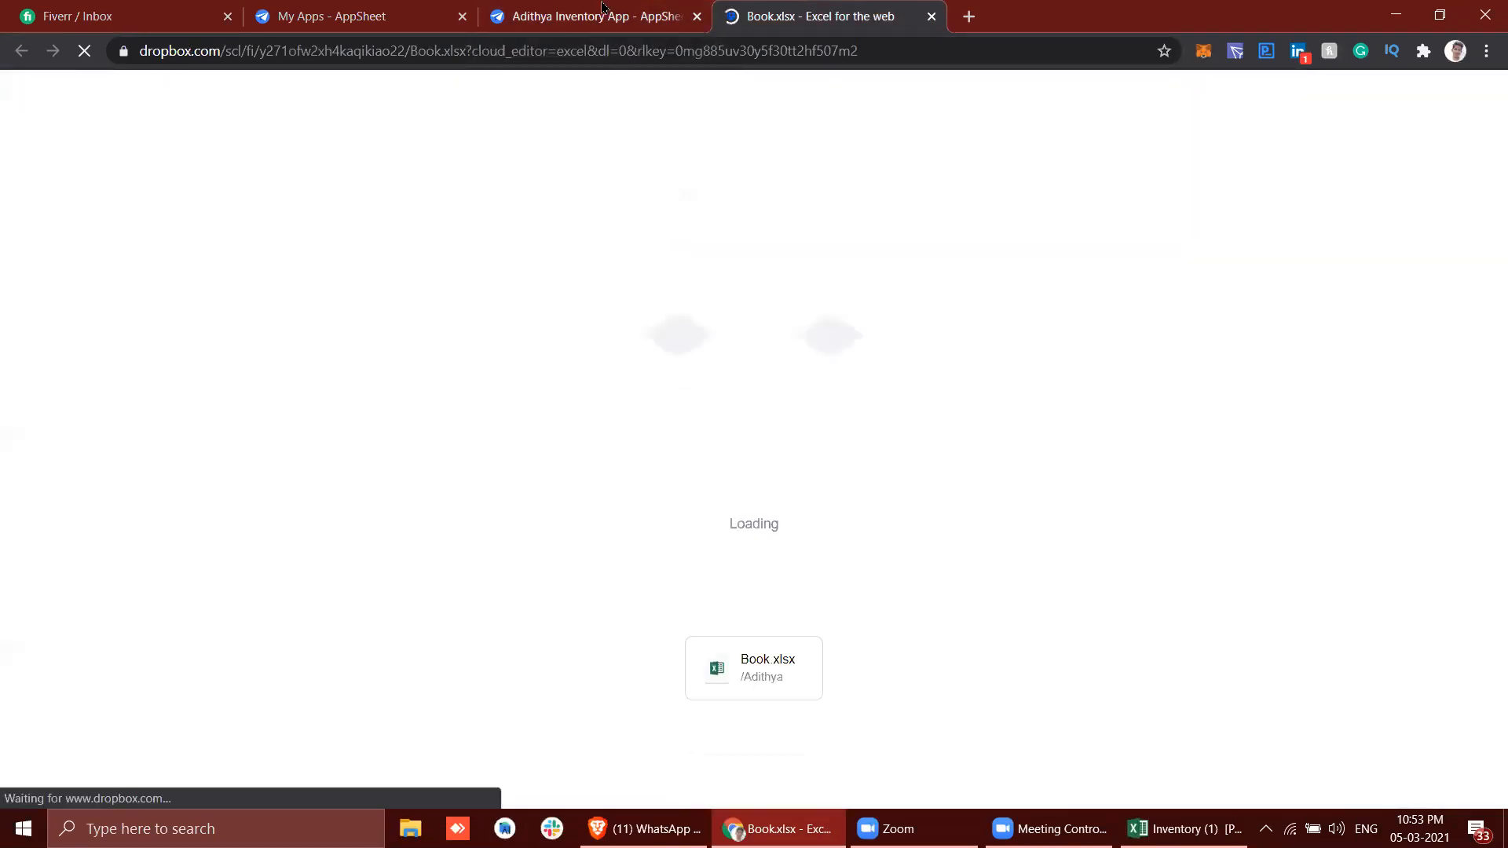
{"action": "left_click", "coordinate": [603, 7]}
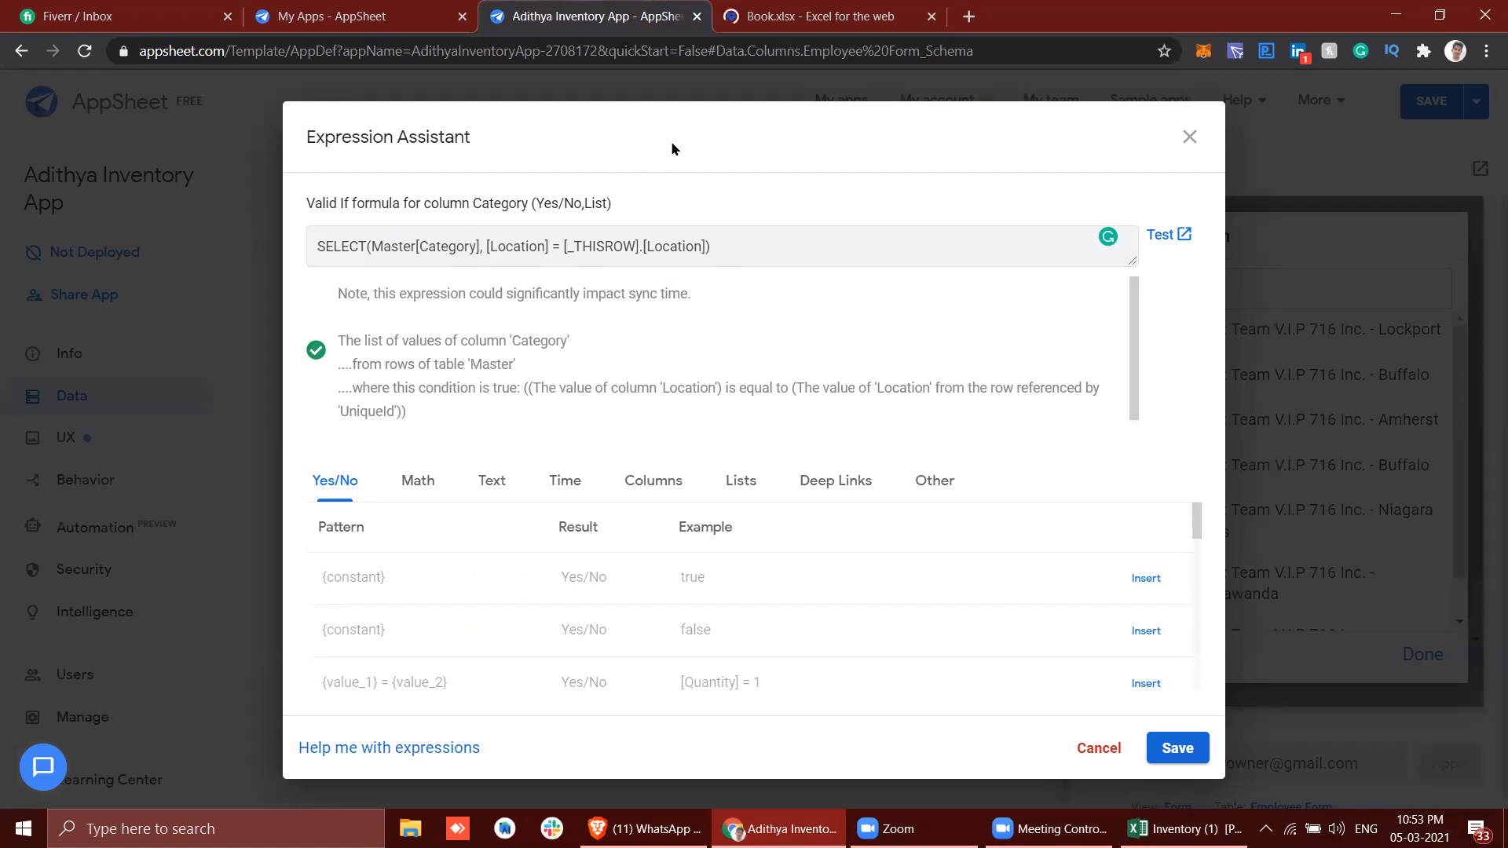
{"action": "left_click", "coordinate": [785, 16]}
{"action": "scroll", "coordinate": [323, 353], "scroll_direction": "up", "scroll_amount": 6}
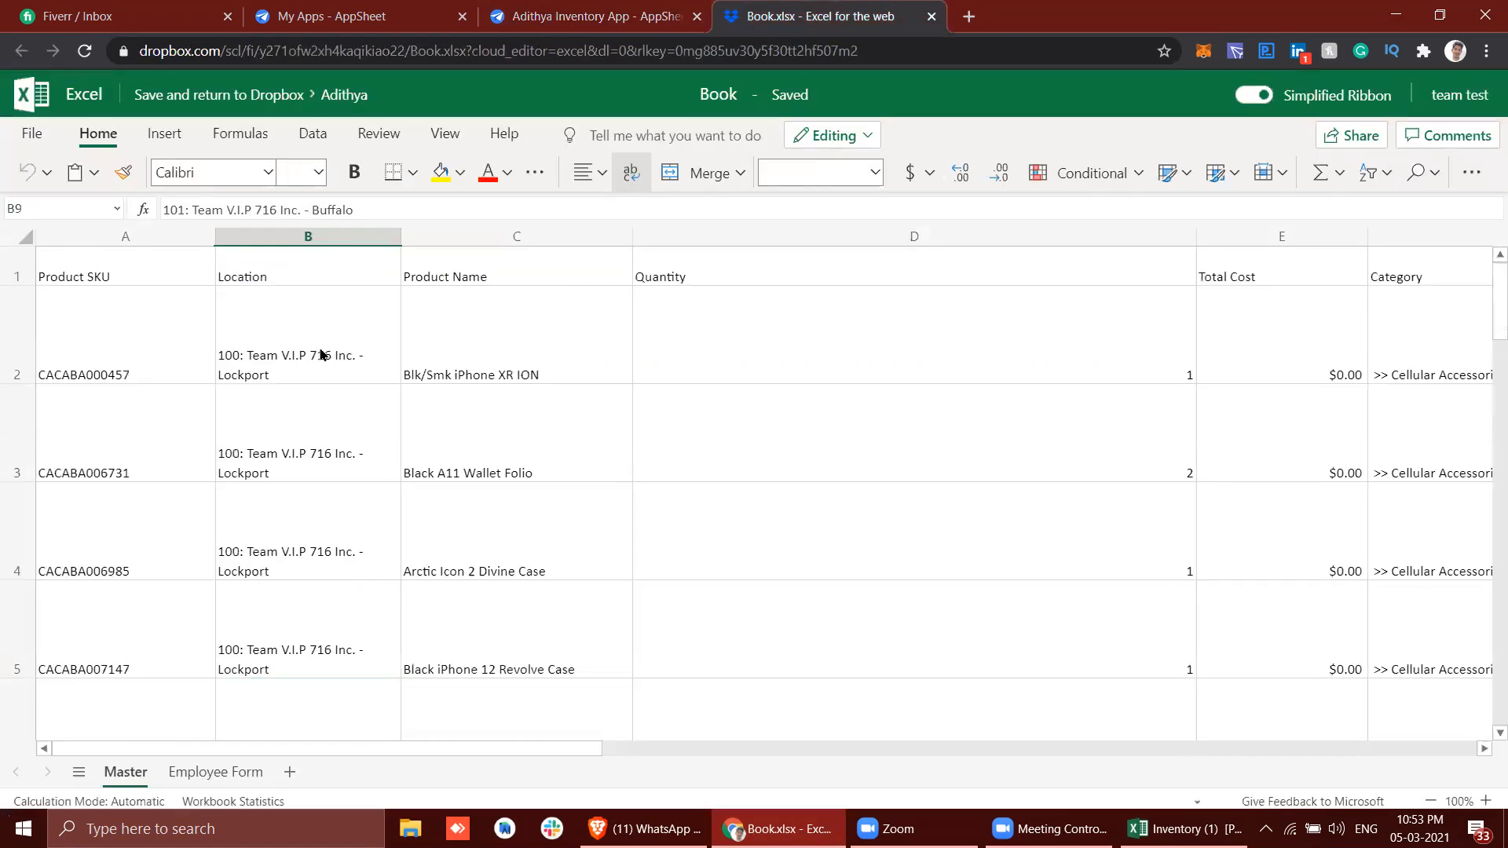
{"action": "scroll", "coordinate": [291, 283], "scroll_direction": "right", "scroll_amount": 6}
{"action": "scroll", "coordinate": [292, 286], "scroll_direction": "right", "scroll_amount": 5}
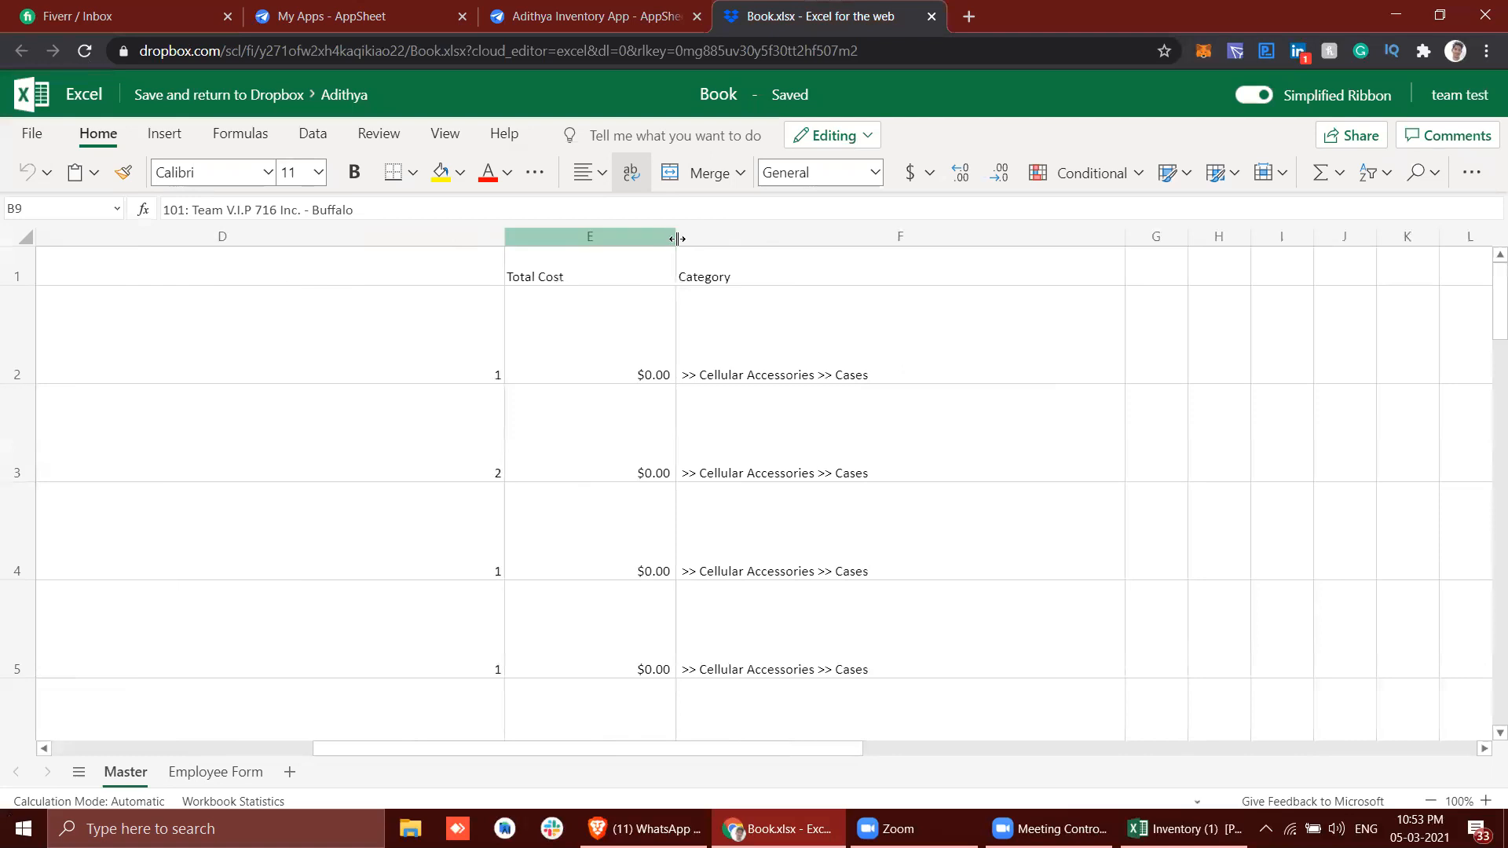
{"action": "left_click", "coordinate": [493, 14]}
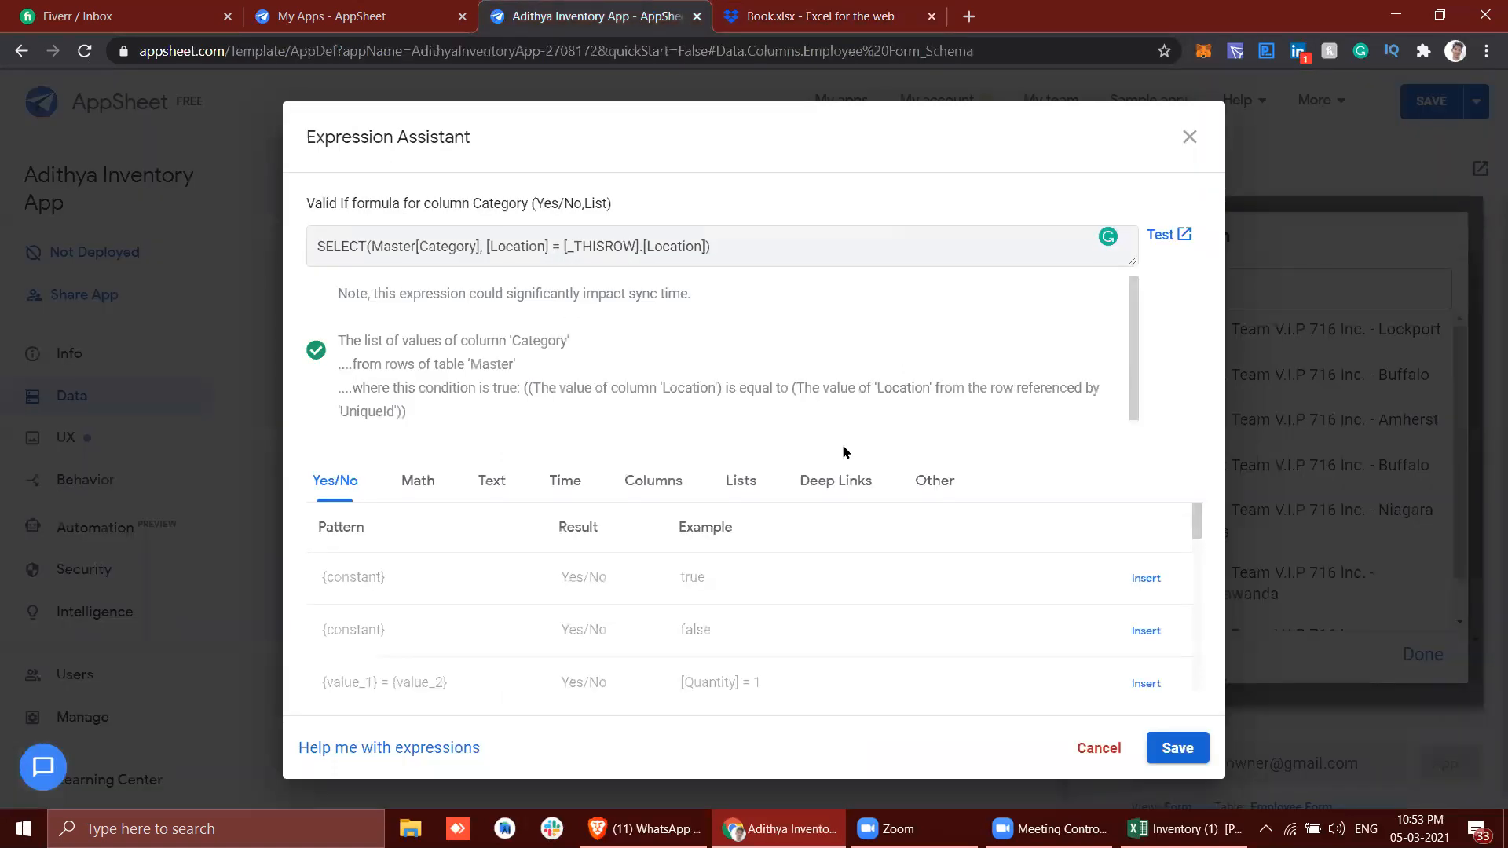
Save the Valid If formula, close the Category column definition and save the app.
{"action": "left_click", "coordinate": [1176, 747]}
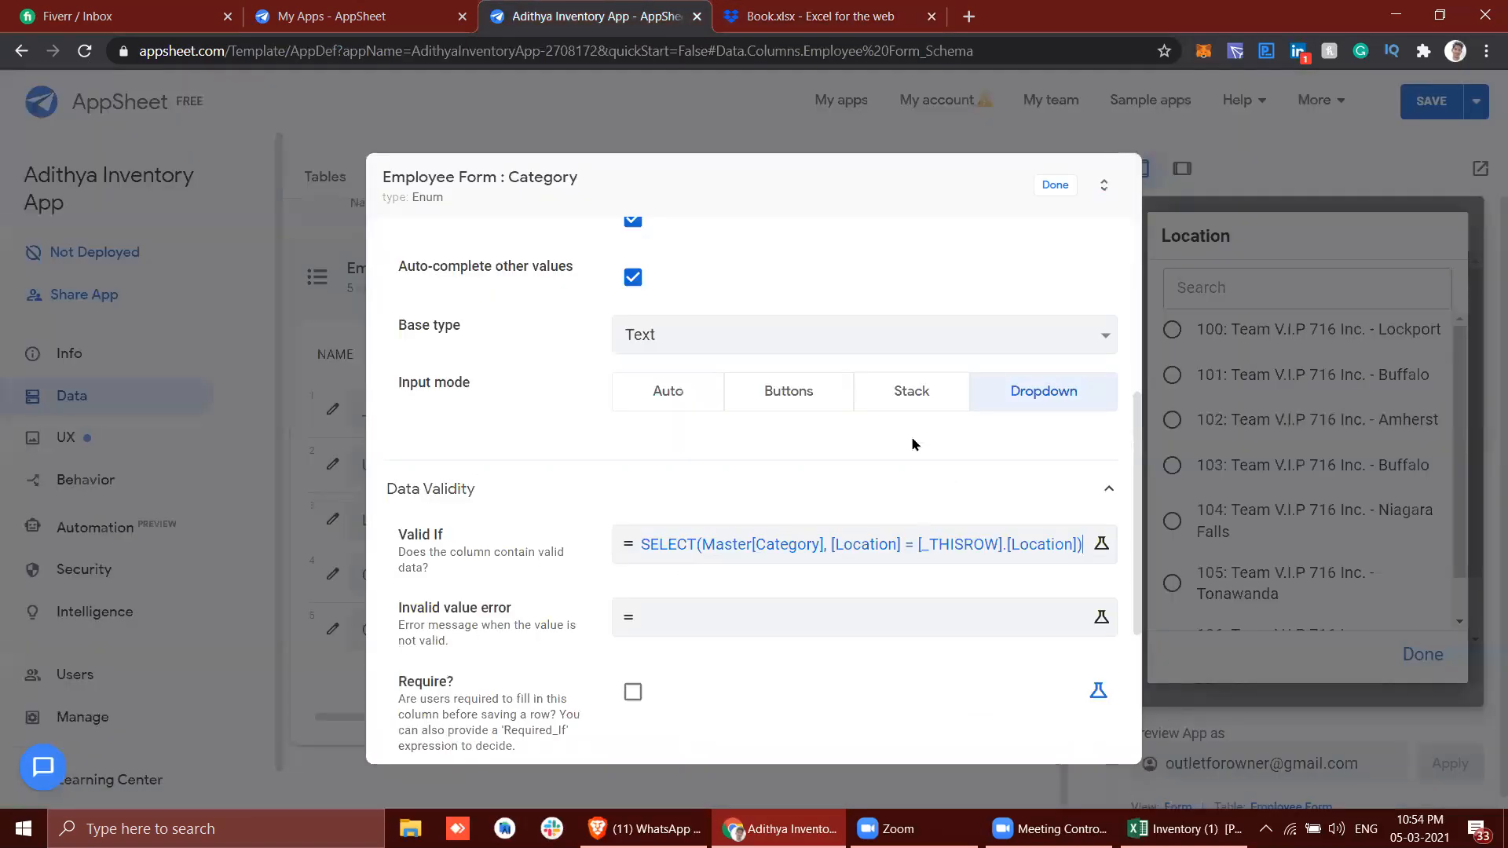
{"action": "scroll", "coordinate": [916, 453], "scroll_direction": "down", "scroll_amount": 3}
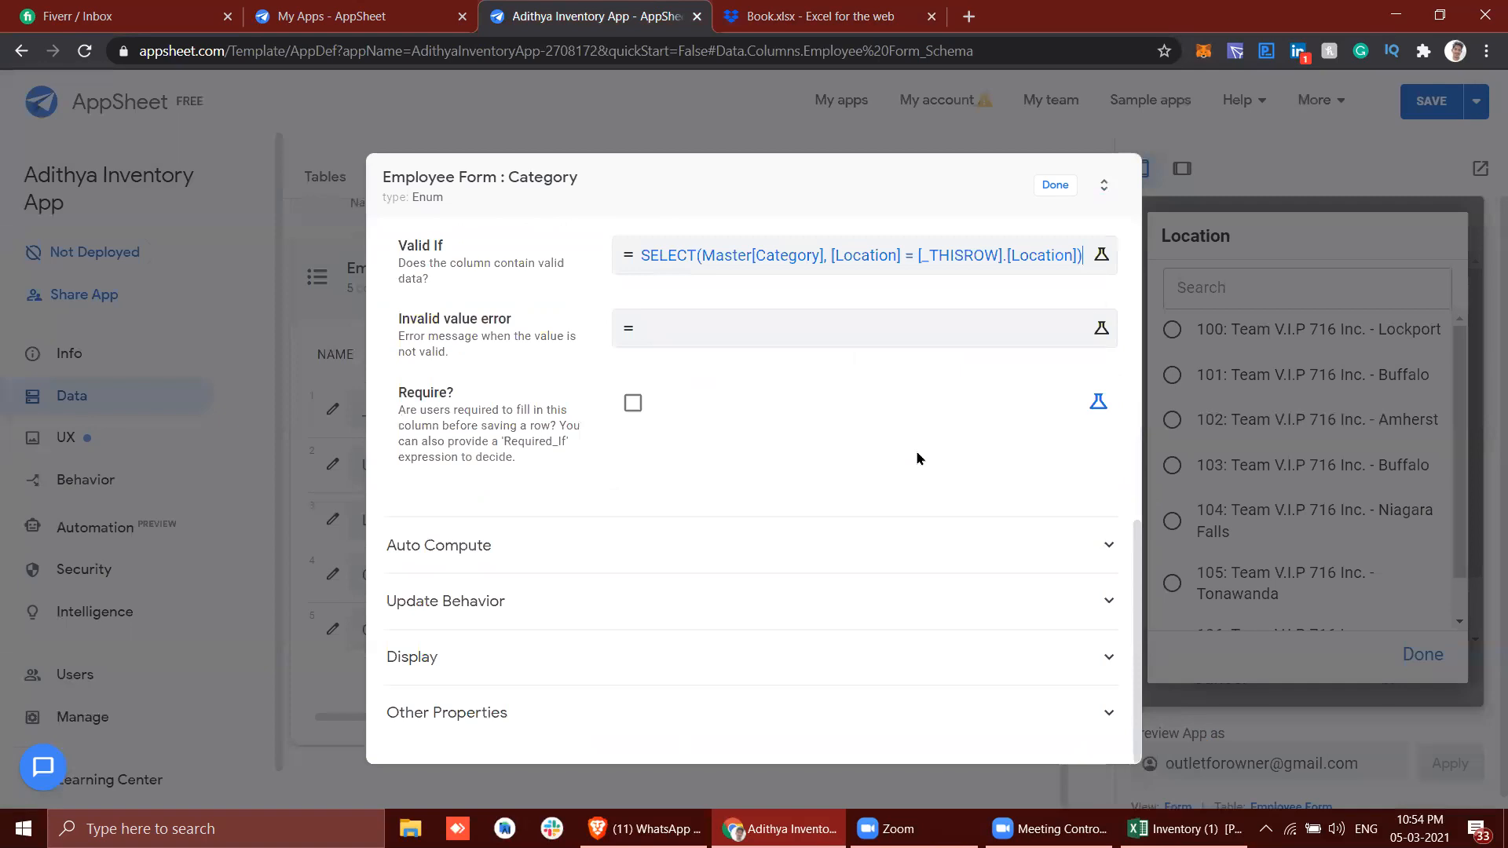
{"action": "left_click", "coordinate": [1043, 186]}
{"action": "left_click", "coordinate": [1407, 111]}
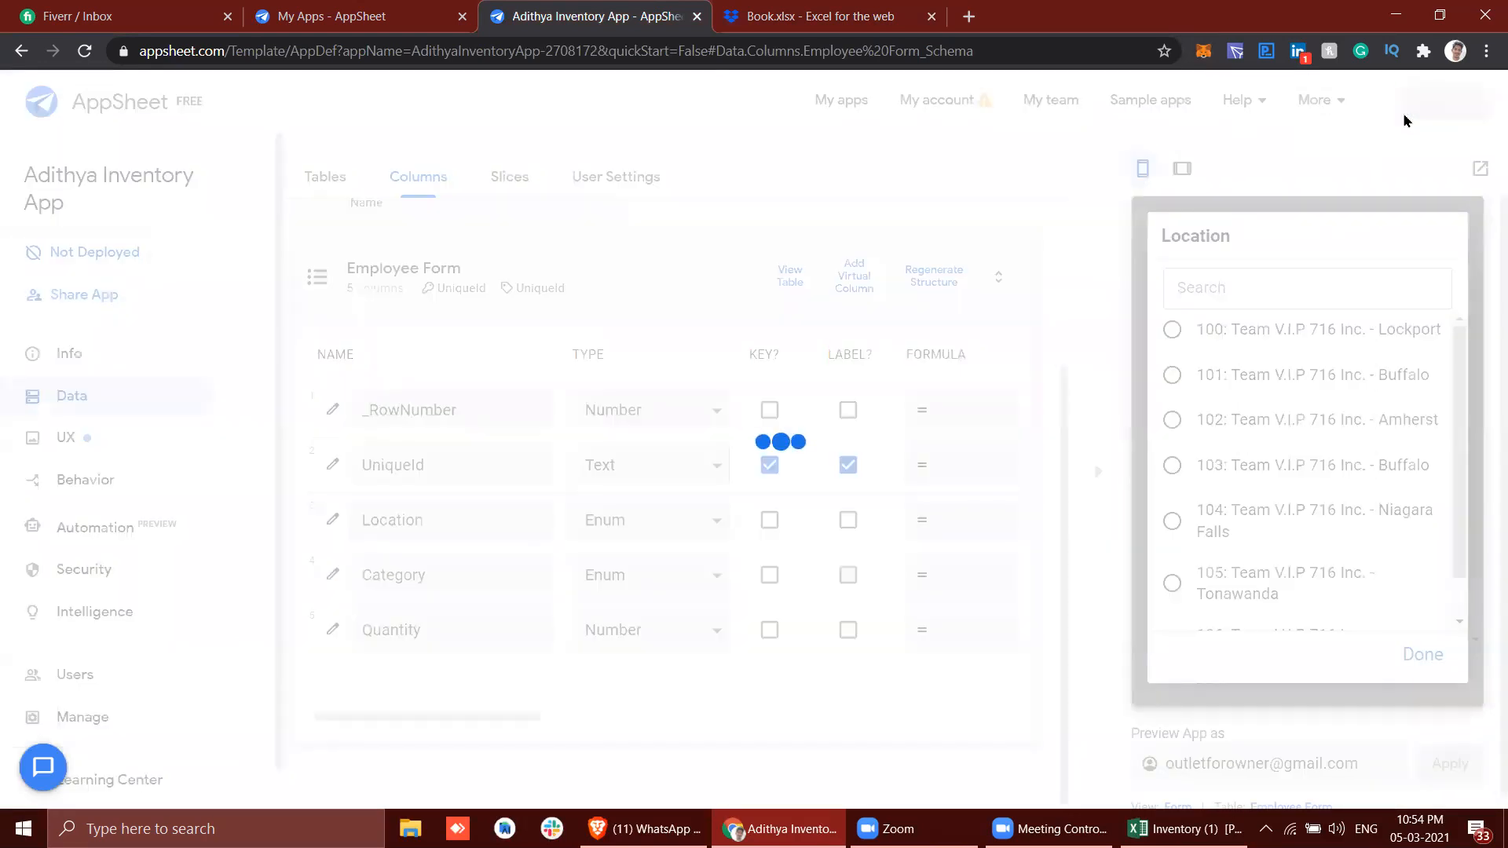
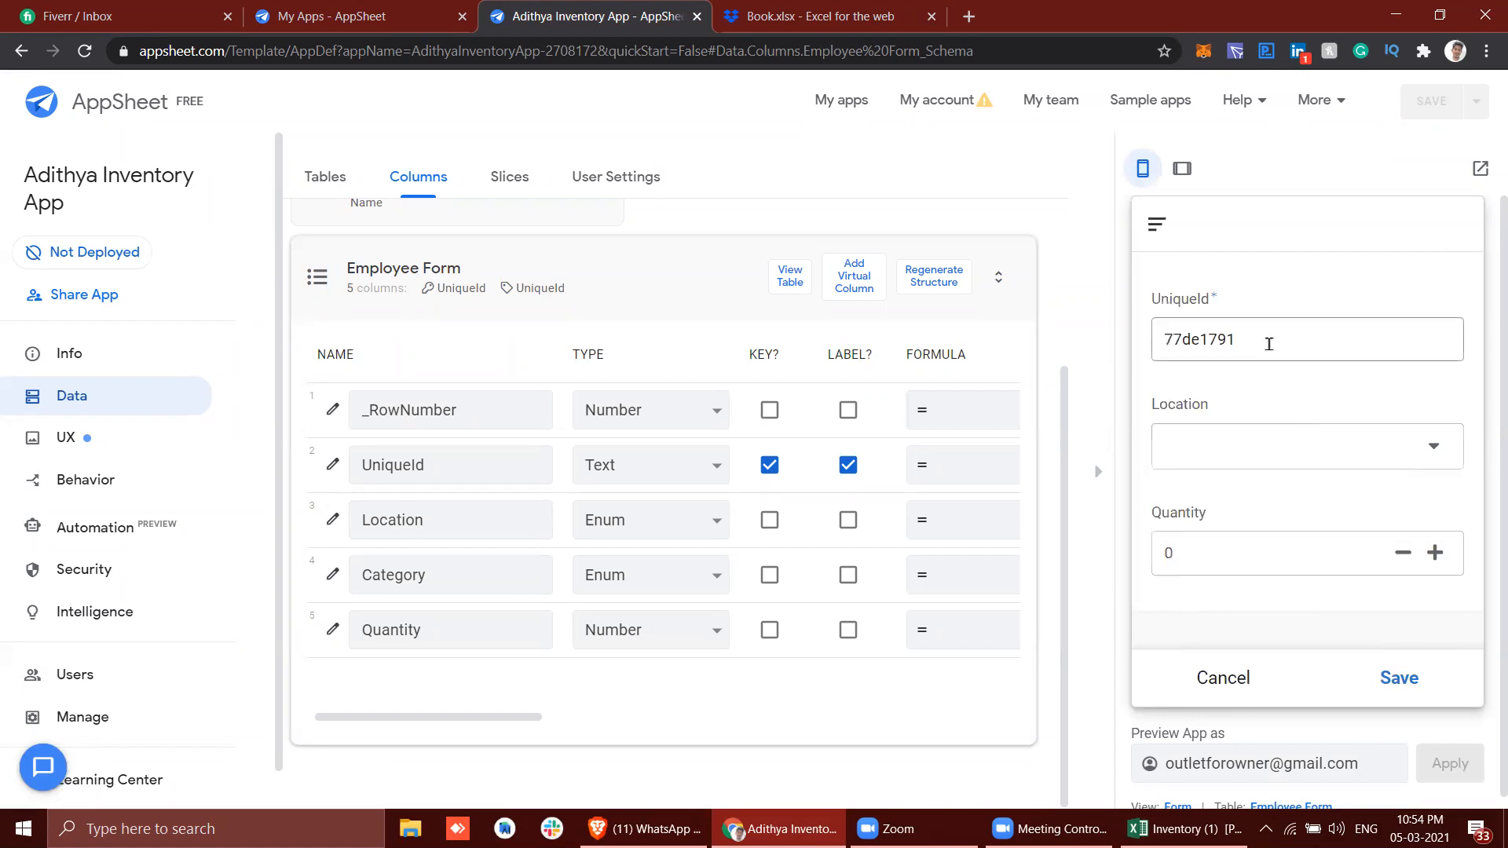
In the preview form, choose the location 100: Team V.I.P 716 Inc. - Lockport and read through the Category choices.
{"action": "left_click", "coordinate": [1294, 439]}
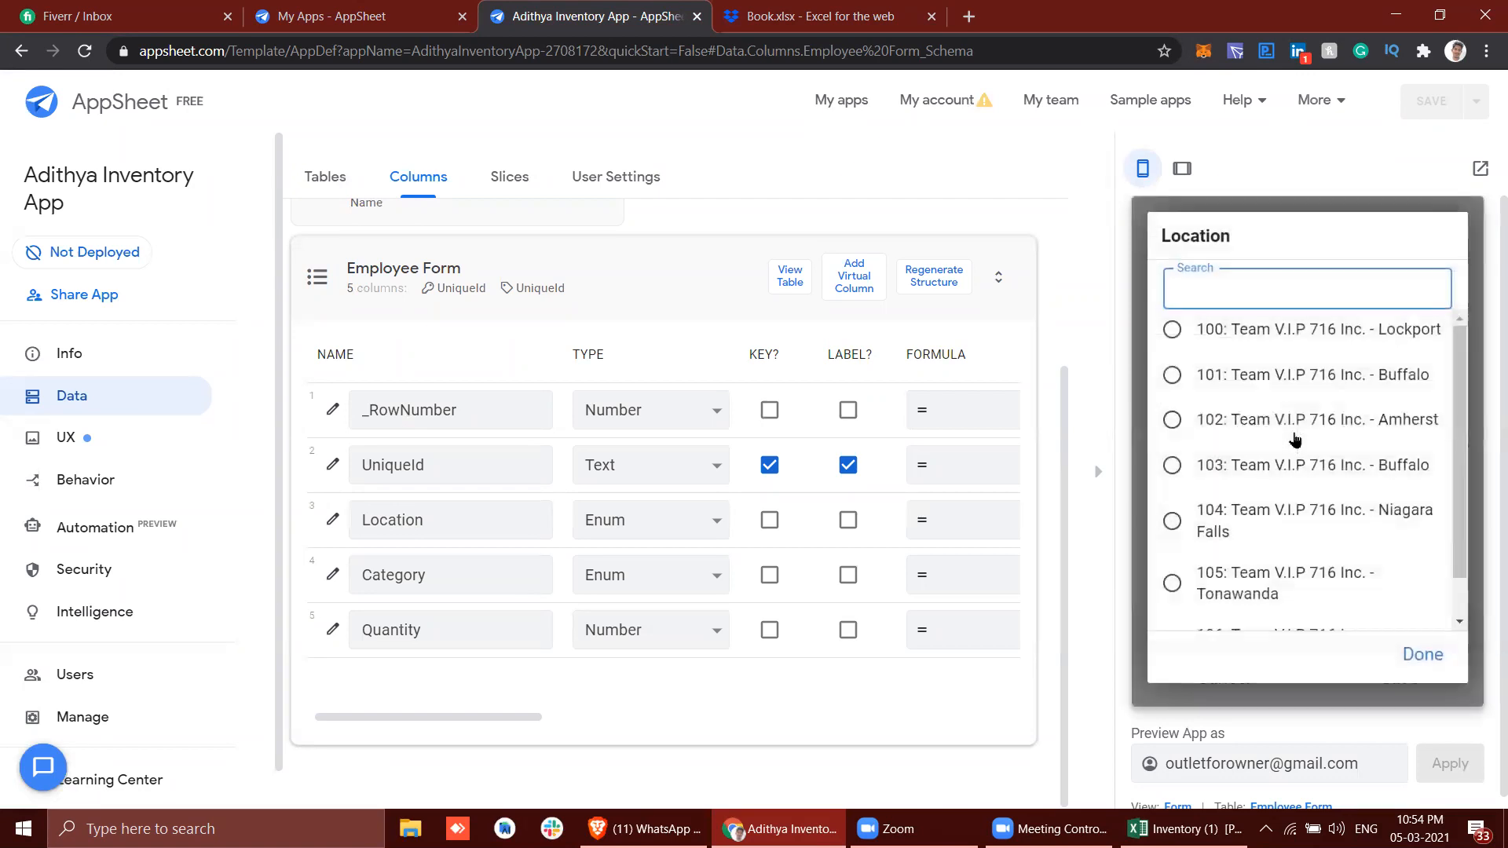
{"action": "left_click", "coordinate": [1253, 340]}
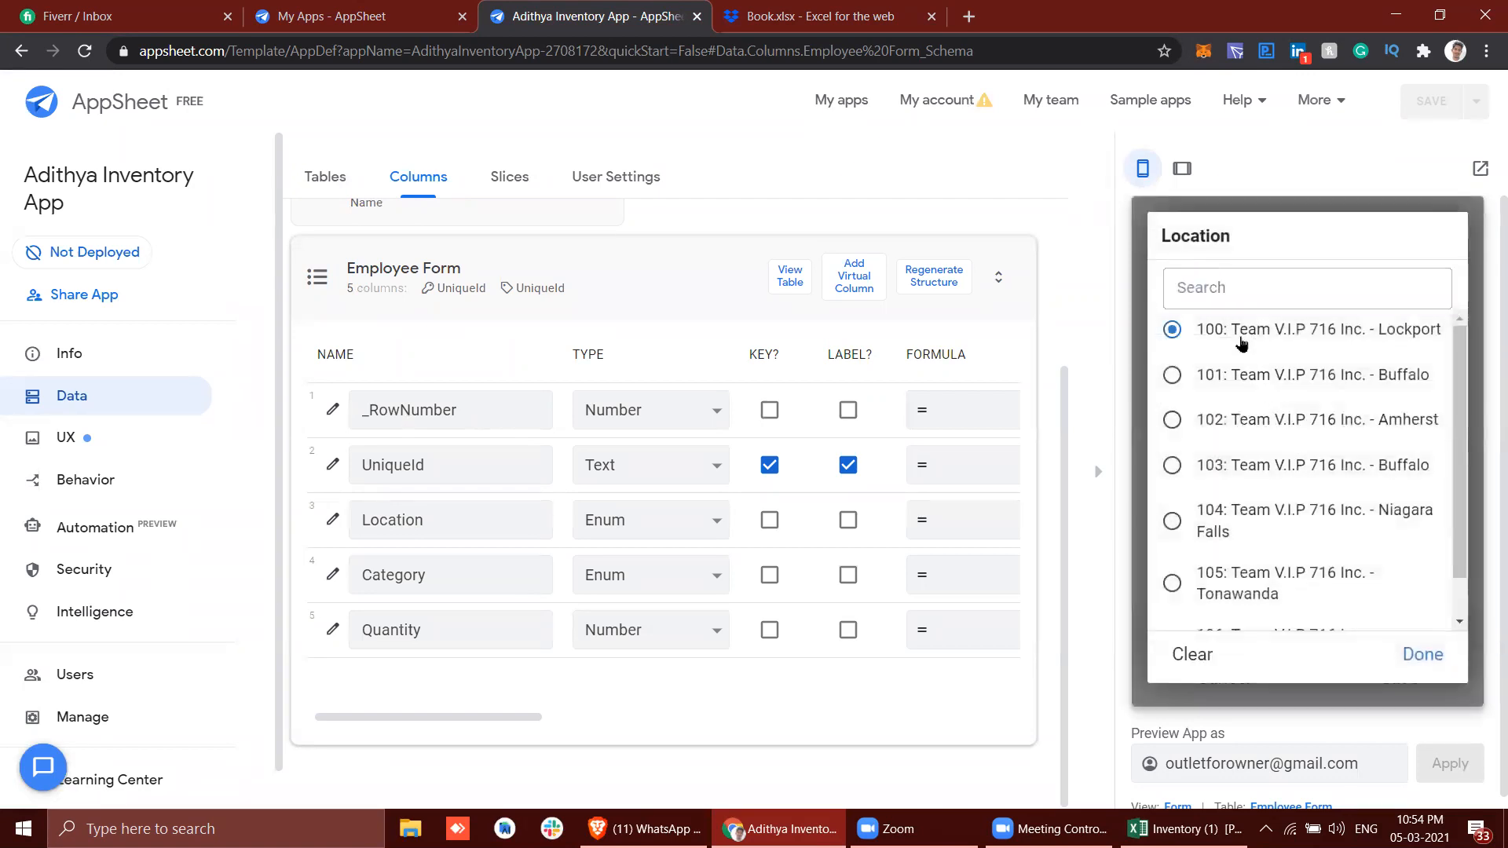
{"action": "scroll", "coordinate": [1264, 514], "scroll_direction": "down", "scroll_amount": 1}
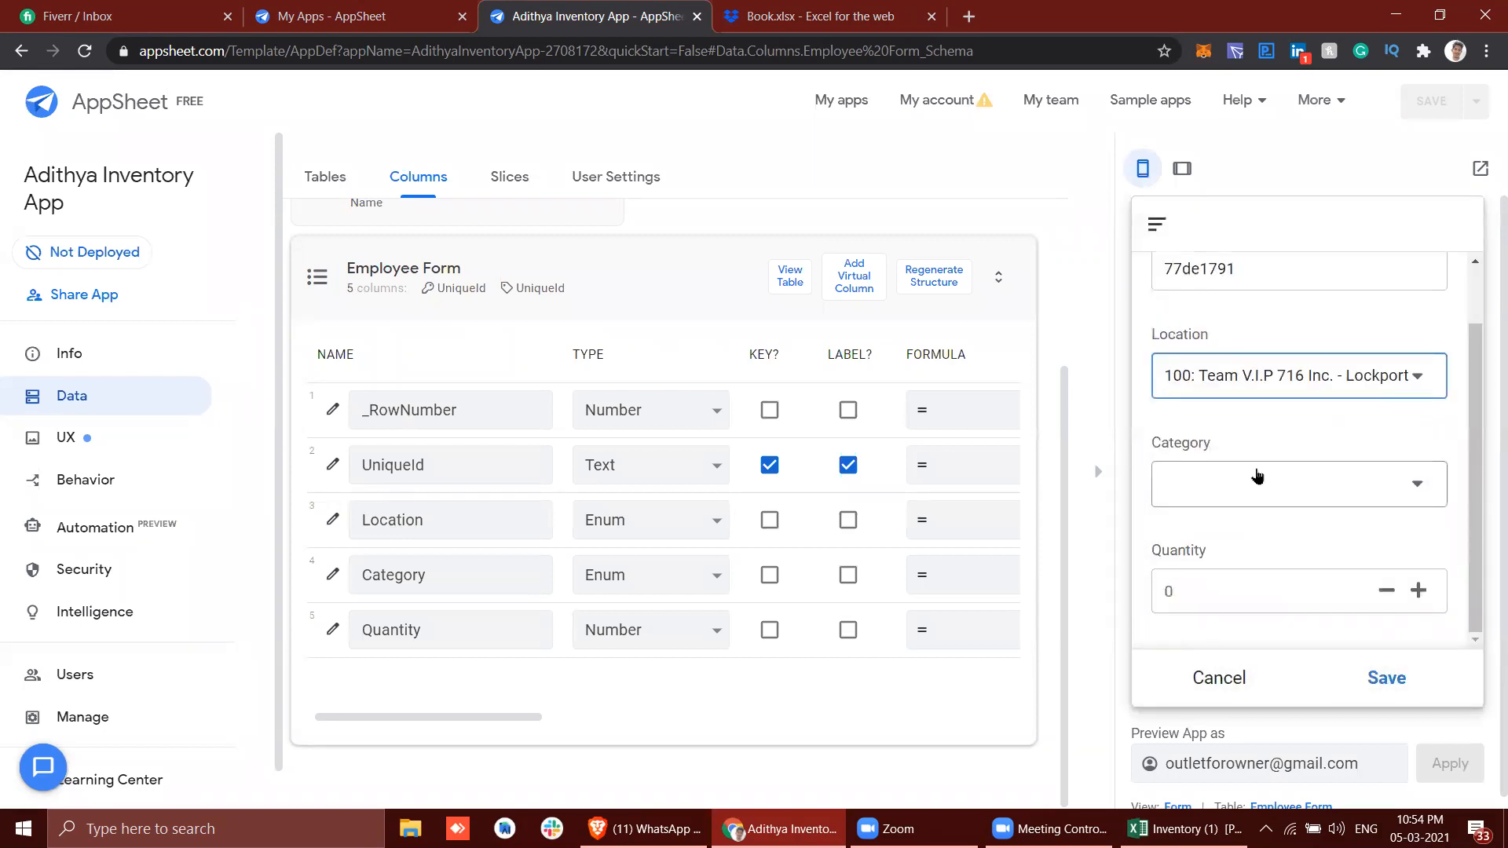
{"action": "left_click", "coordinate": [1256, 475]}
{"action": "scroll", "coordinate": [1266, 408], "scroll_direction": "down", "scroll_amount": 3}
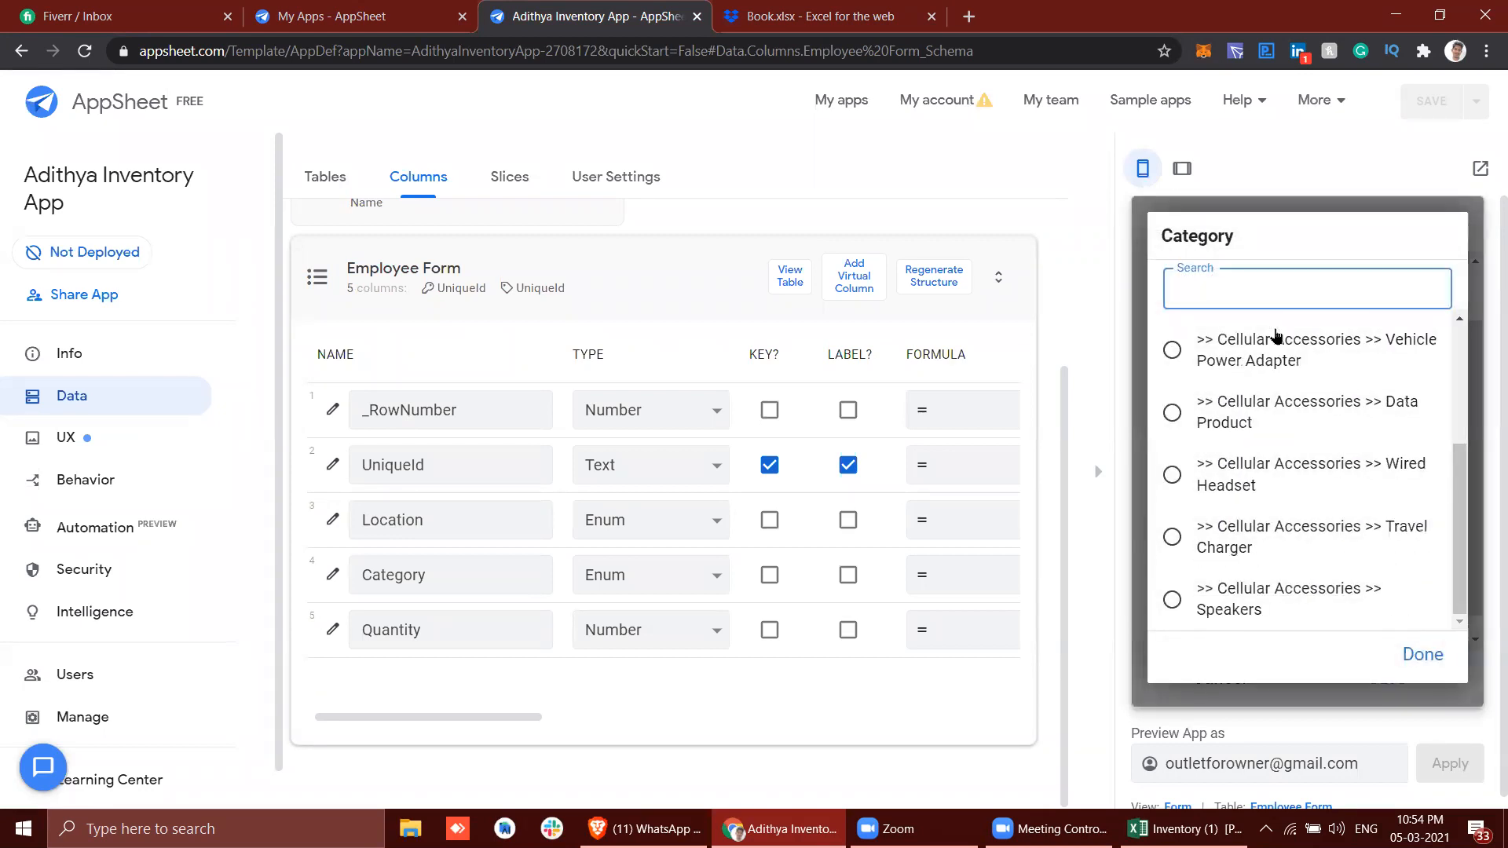
{"action": "scroll", "coordinate": [1276, 336], "scroll_direction": "up", "scroll_amount": 3}
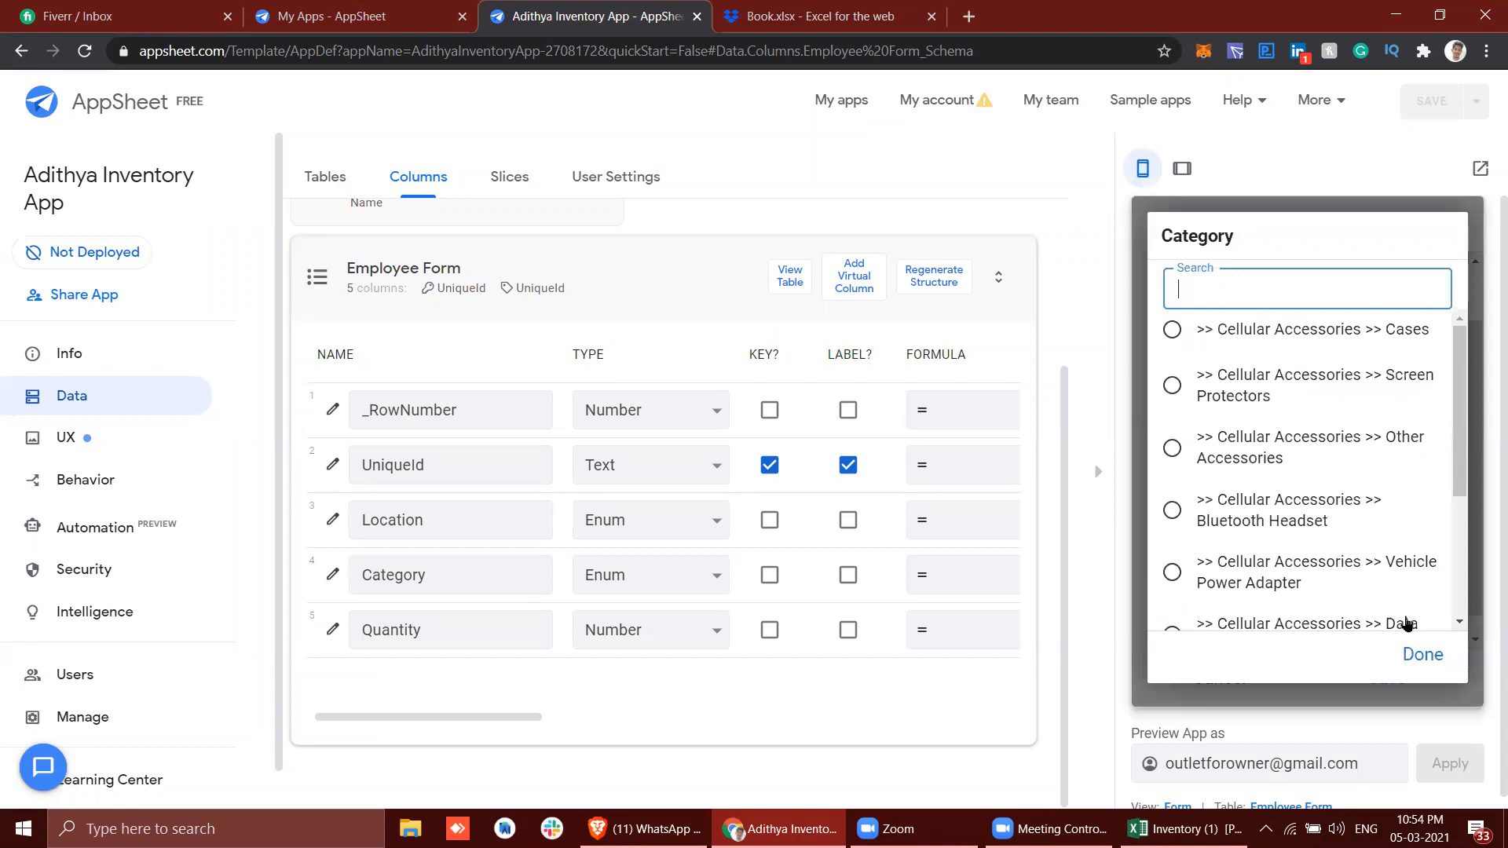
{"action": "left_click", "coordinate": [1423, 663]}
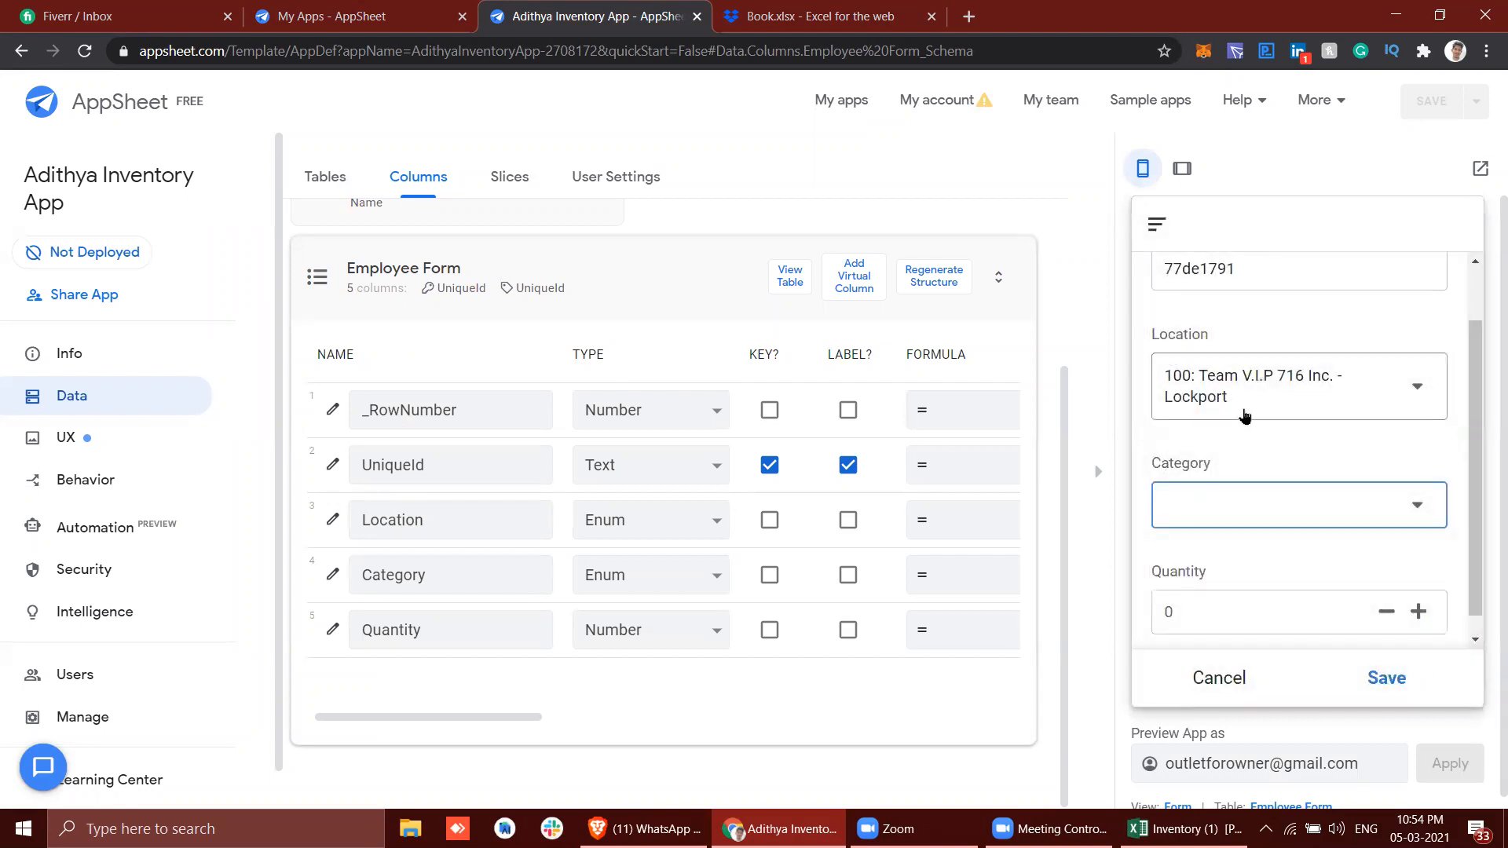
Switch to Excel for the web and go through the Lockport and Buffalo entries in the Master sheet's Location column.
{"action": "left_click", "coordinate": [787, 7]}
{"action": "scroll", "coordinate": [489, 640], "scroll_direction": "left", "scroll_amount": 5}
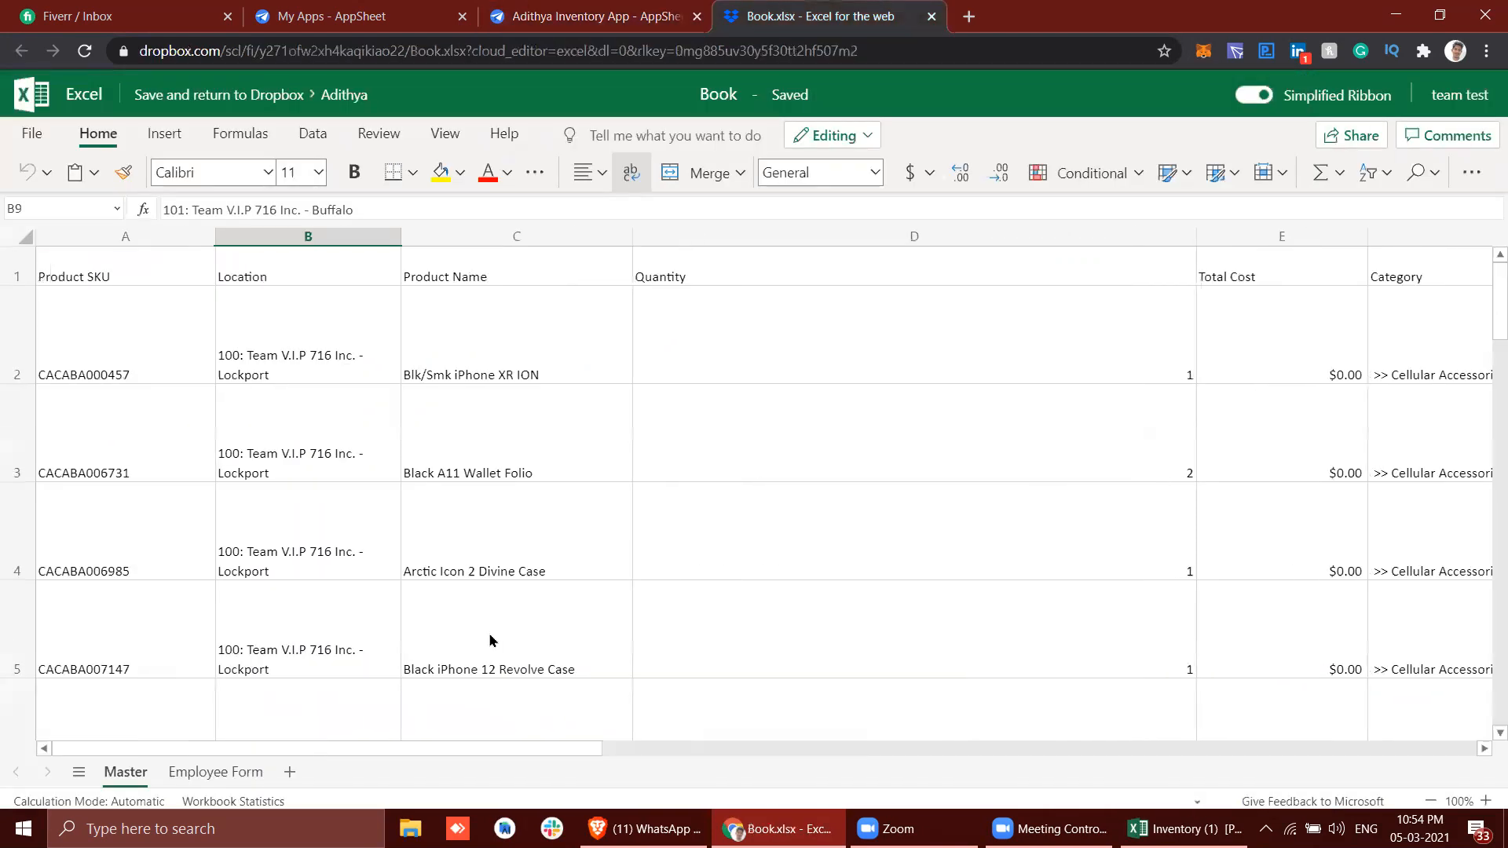
{"action": "left_click", "coordinate": [301, 357]}
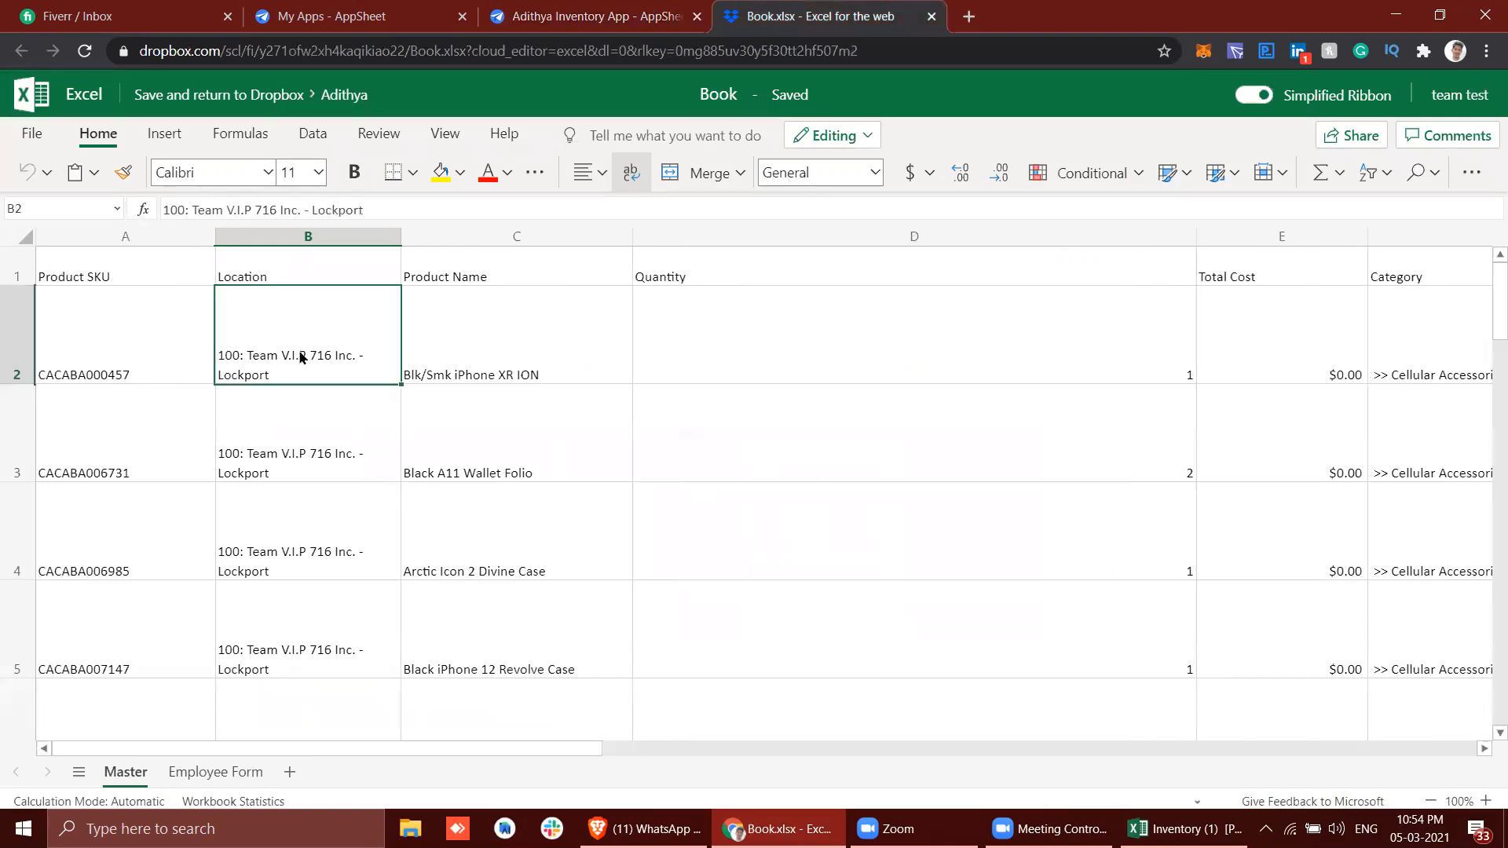
{"action": "key", "text": "Down"}
{"action": "key", "text": "Down"}
{"action": "key", "text": "Down"}
{"action": "key", "text": "Down"}
{"action": "key", "text": "Down"}
{"action": "key", "text": "Down"}
{"action": "key", "text": "Down"}
{"action": "key", "text": "Down"}
{"action": "key", "text": "Down"}
{"action": "key", "text": "Down"}
{"action": "key", "text": "Up"}
{"action": "key", "text": "Up"}
{"action": "key", "text": "Up"}
{"action": "key", "text": "Up"}
{"action": "key", "text": "Up"}
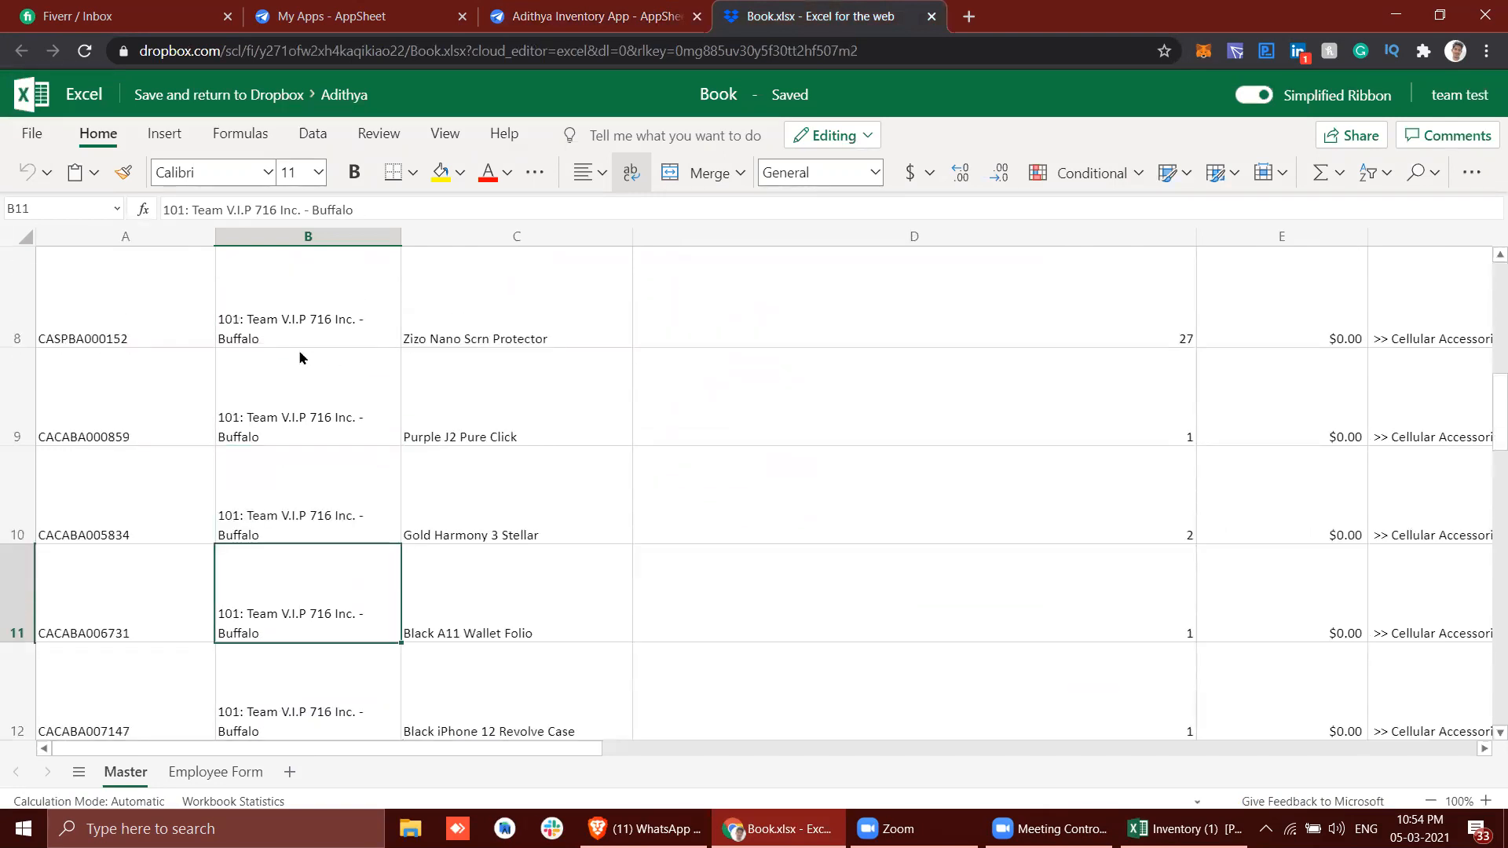
{"action": "key", "text": "Down"}
{"action": "key", "text": "Up"}
{"action": "key", "text": "Up"}
{"action": "key", "text": "Up"}
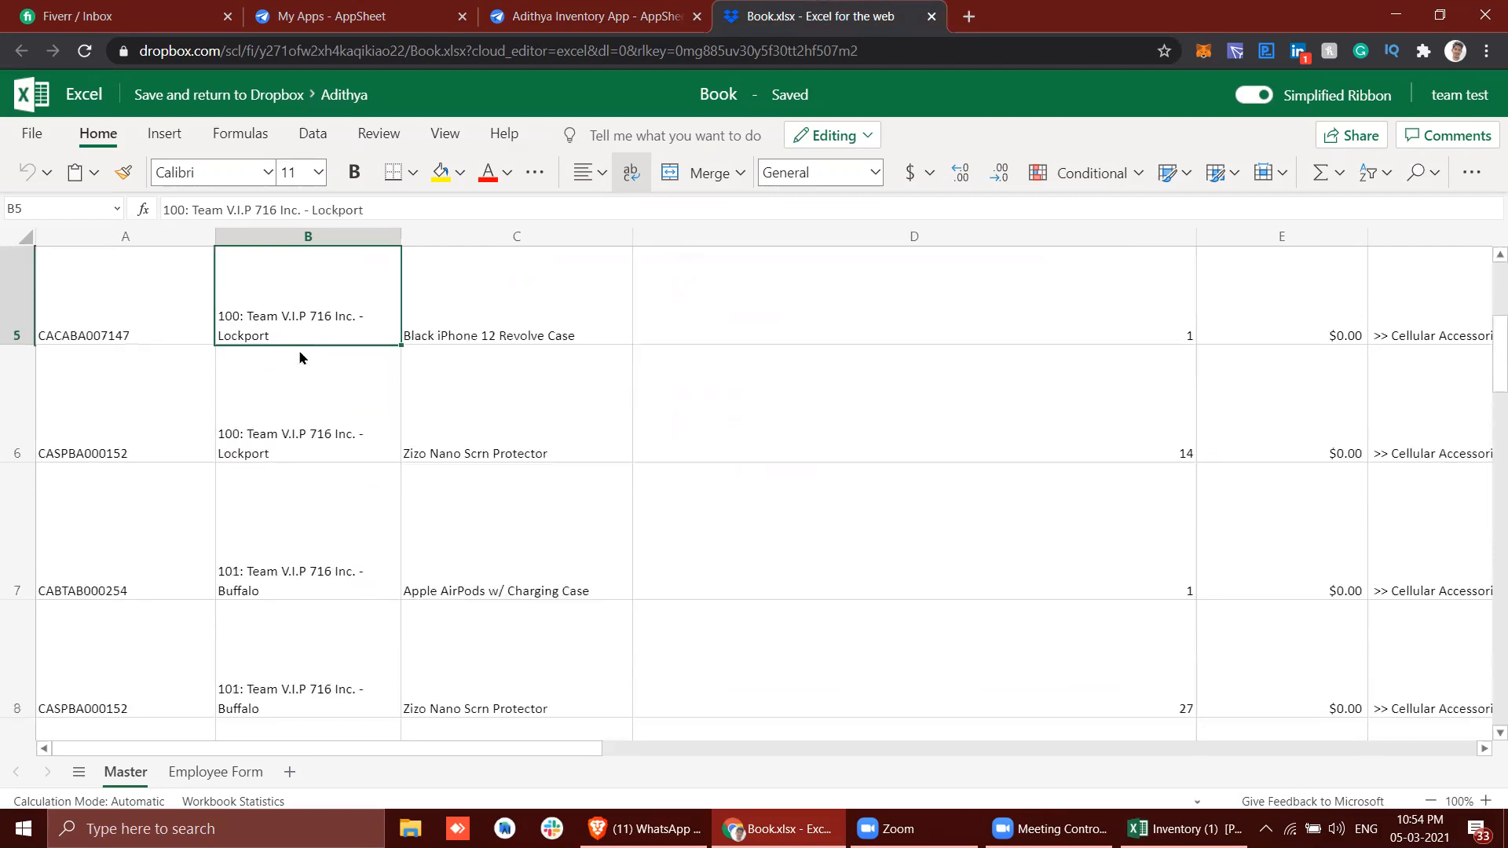
Go through the Category entries of the Lockport and Buffalo rows in the Master sheet.
{"action": "key", "text": "Down"}
{"action": "key", "text": "Right"}
{"action": "key", "text": "Right"}
{"action": "key", "text": "Right"}
{"action": "key", "text": "Right"}
{"action": "key", "text": "Right"}
{"action": "key", "text": "Right"}
{"action": "key", "text": "Right"}
{"action": "key", "text": "Right"}
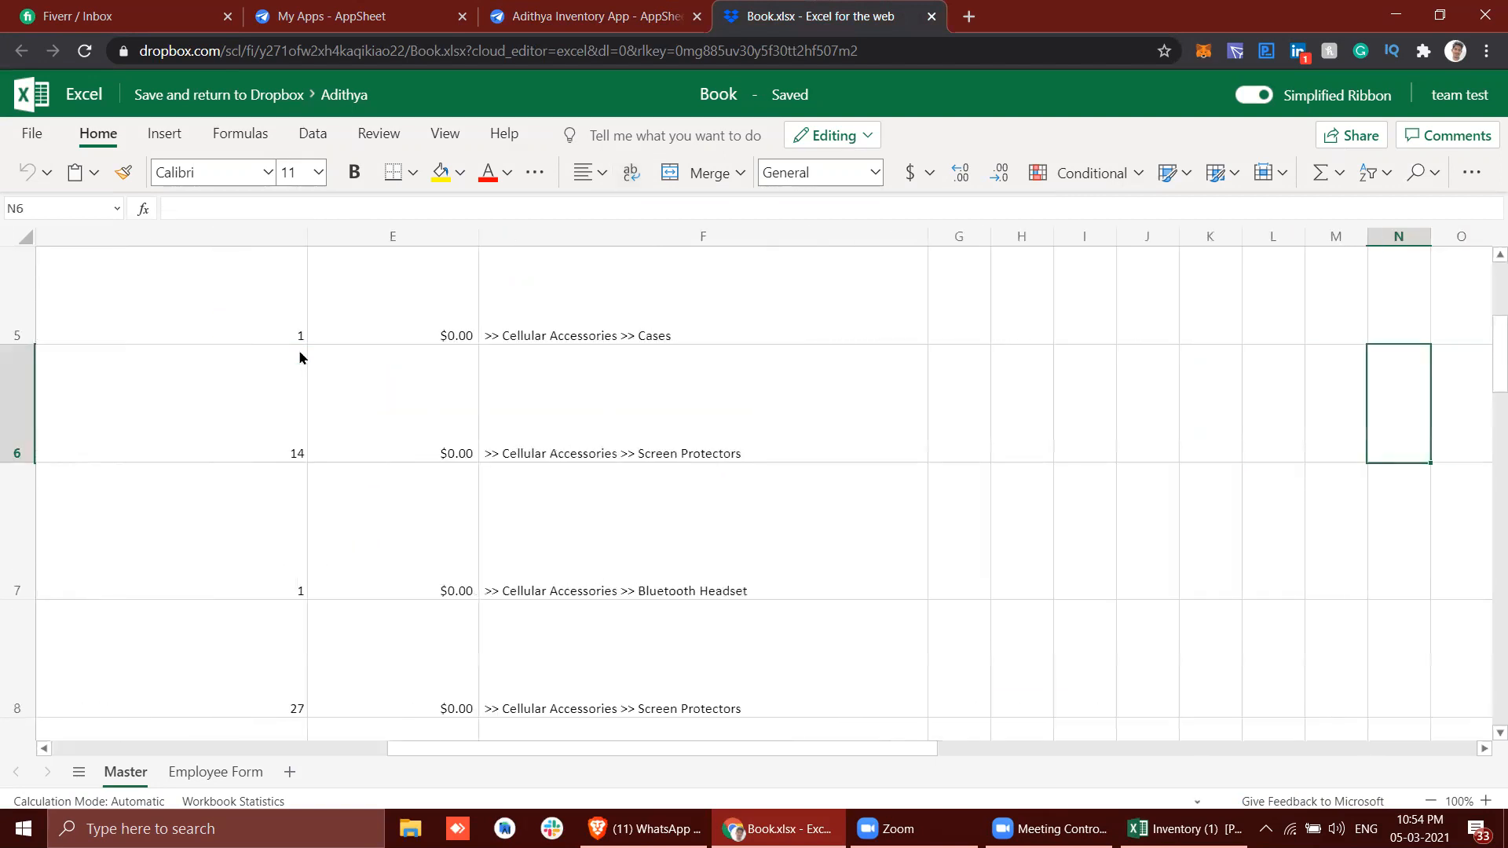
{"action": "key", "text": "Left"}
{"action": "key", "text": "Left"}
{"action": "key", "text": "Left"}
{"action": "key", "text": "Left"}
{"action": "key", "text": "Up"}
{"action": "key", "text": "Up"}
{"action": "key", "text": "Up"}
{"action": "key", "text": "Up"}
{"action": "key", "text": "Up"}
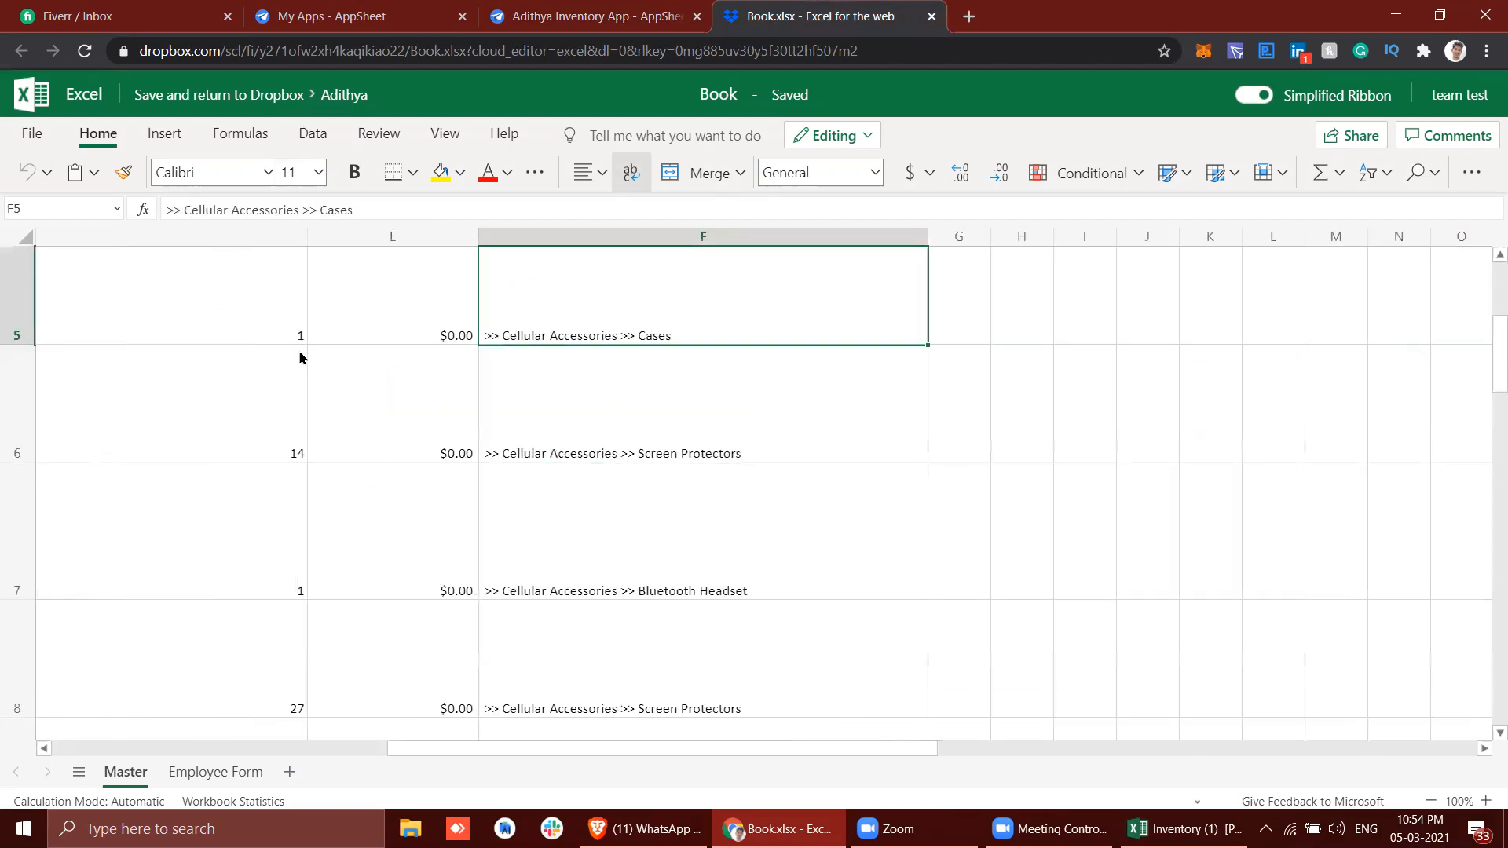
{"action": "key", "text": "Down"}
{"action": "key", "text": "Down"}
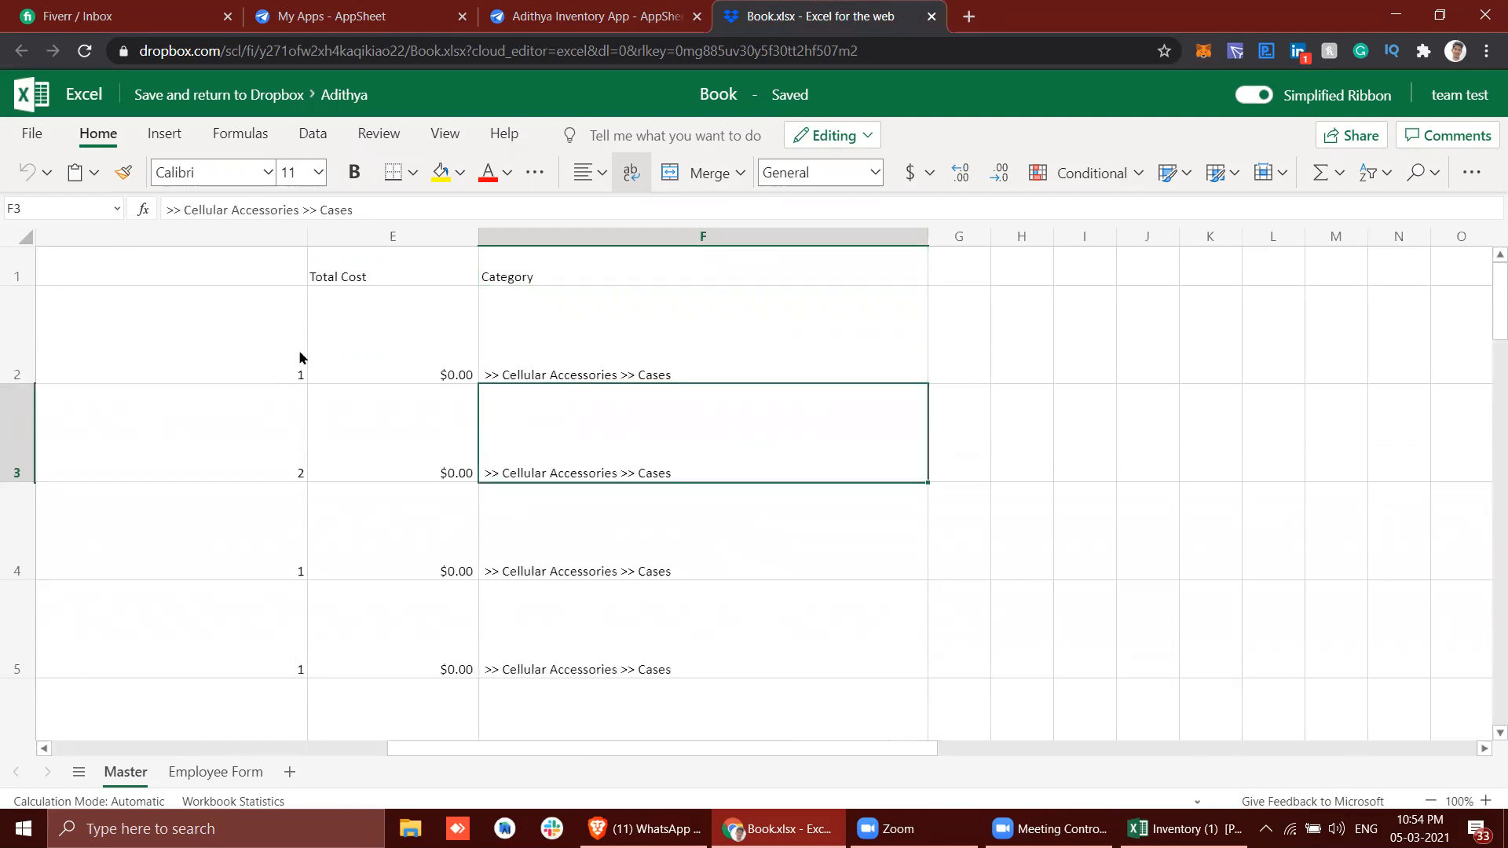
{"action": "key", "text": "Down"}
{"action": "key", "text": "Down"}
{"action": "key", "text": "Down"}
{"action": "key", "text": "Down"}
{"action": "key", "text": "Down"}
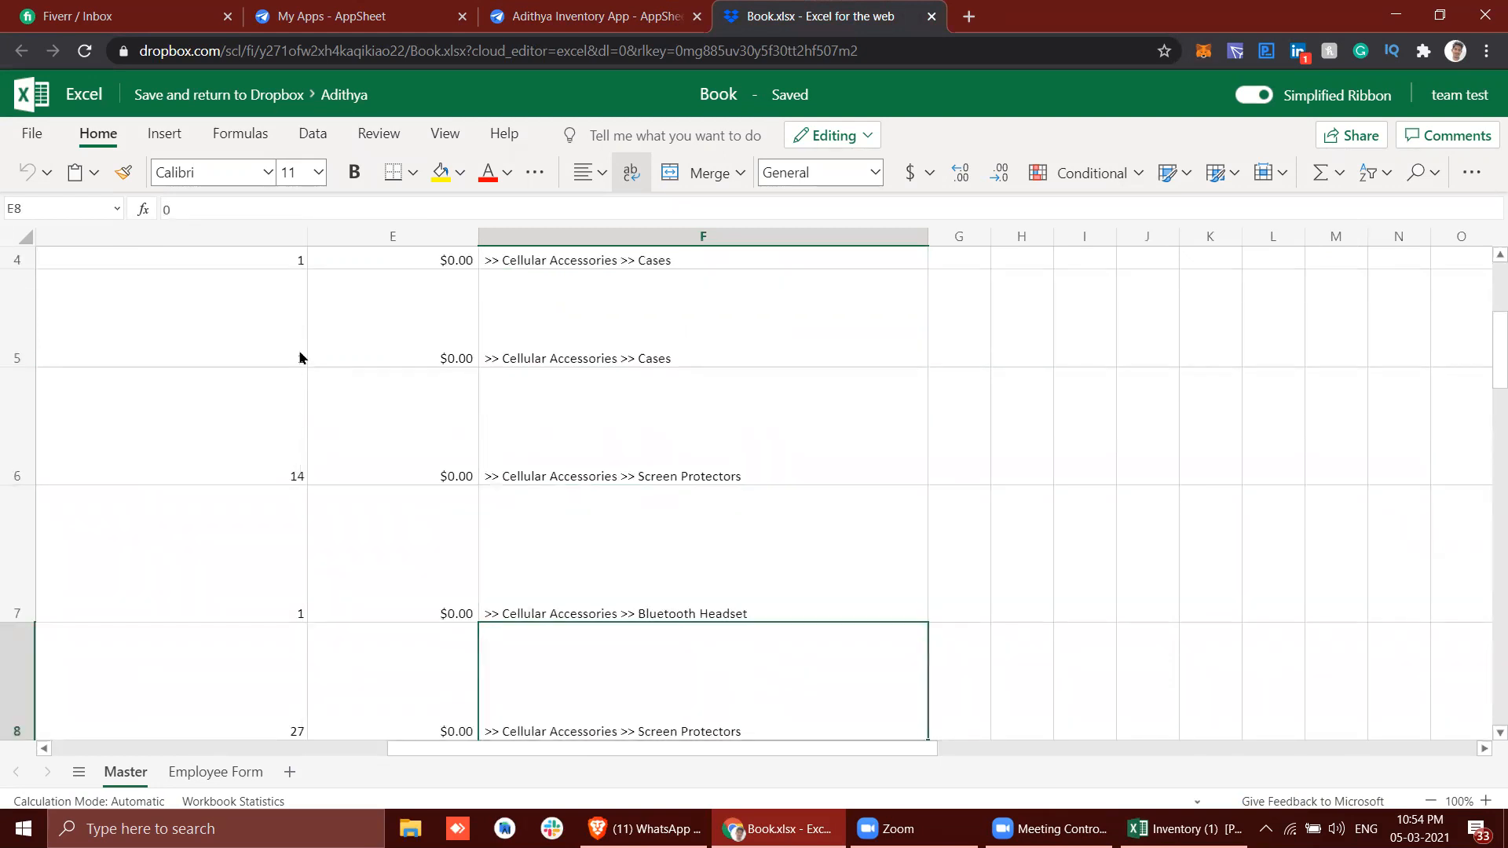
Search the Master sheet for further rows with the location "100: Team V.I.P 716 Inc. - Lockport", copied from the Location column.
{"action": "key", "text": "Left"}
{"action": "key", "text": "Left"}
{"action": "key", "text": "Left"}
{"action": "key", "text": "Left"}
{"action": "key", "text": "Up"}
{"action": "key", "text": "Up"}
{"action": "key", "text": "ctrl+c"}
{"action": "key", "text": "ctrl+f"}
{"action": "key", "text": "ctrl+v"}
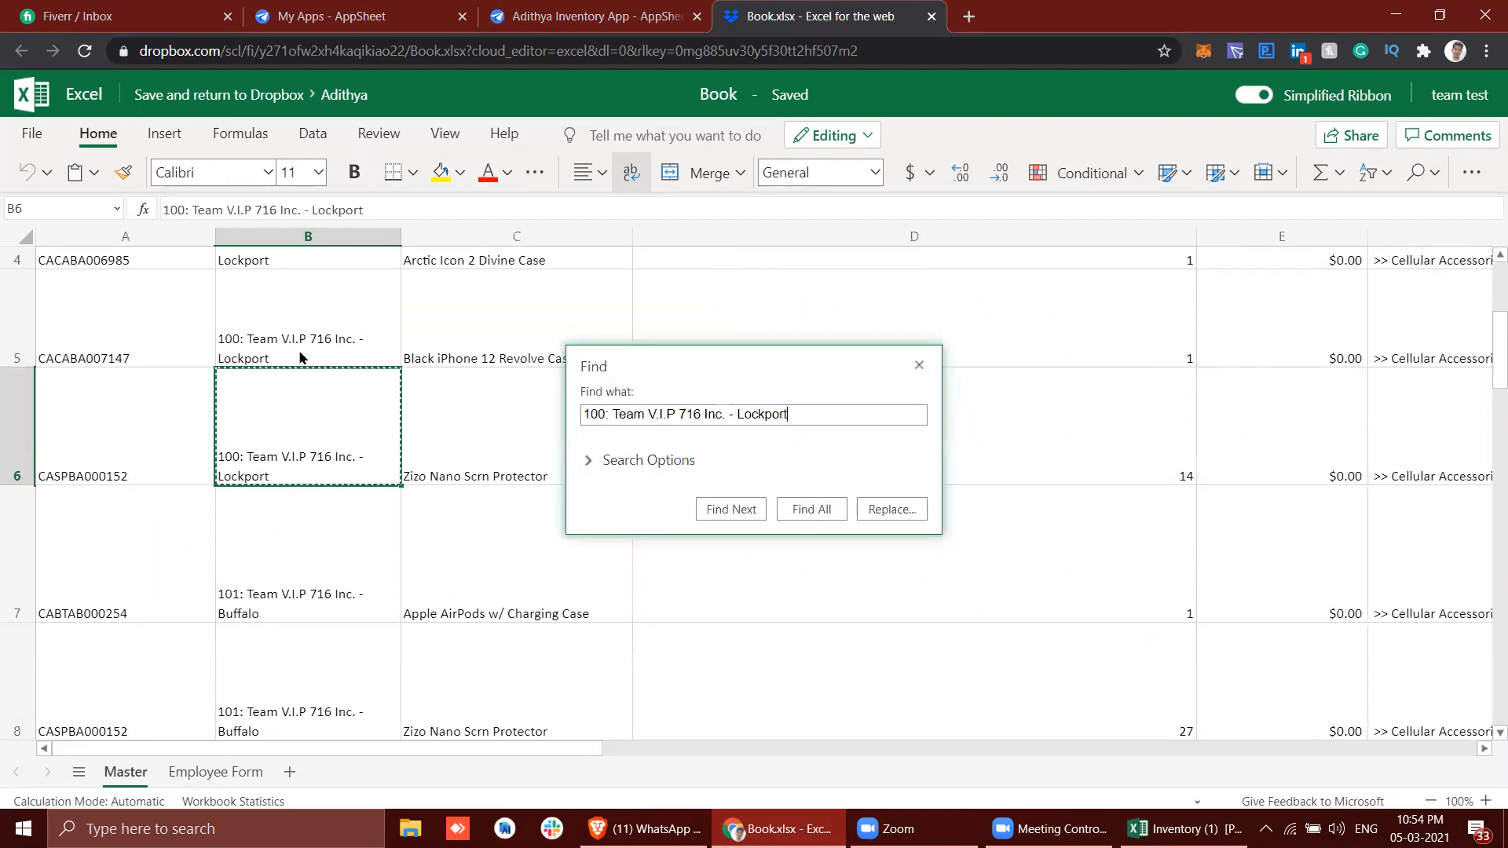
{"action": "key", "text": "Return"}
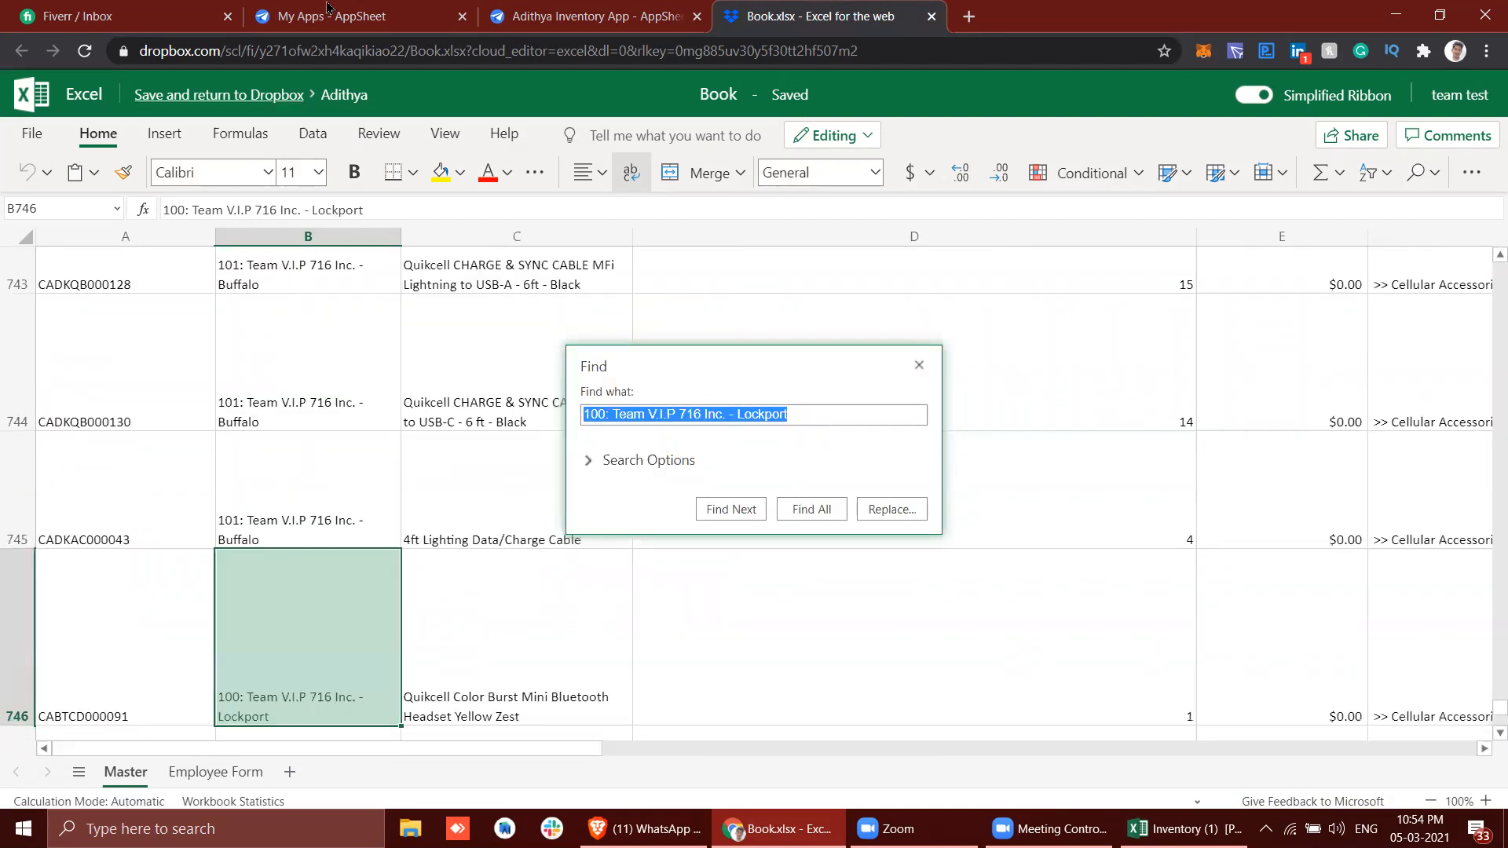
Switch to AppSheet, choose the location 101: Team V.I.P 716 Inc. - Buffalo in the preview form and read through the Category choices.
{"action": "left_click", "coordinate": [589, 15]}
{"action": "left_click", "coordinate": [1329, 402]}
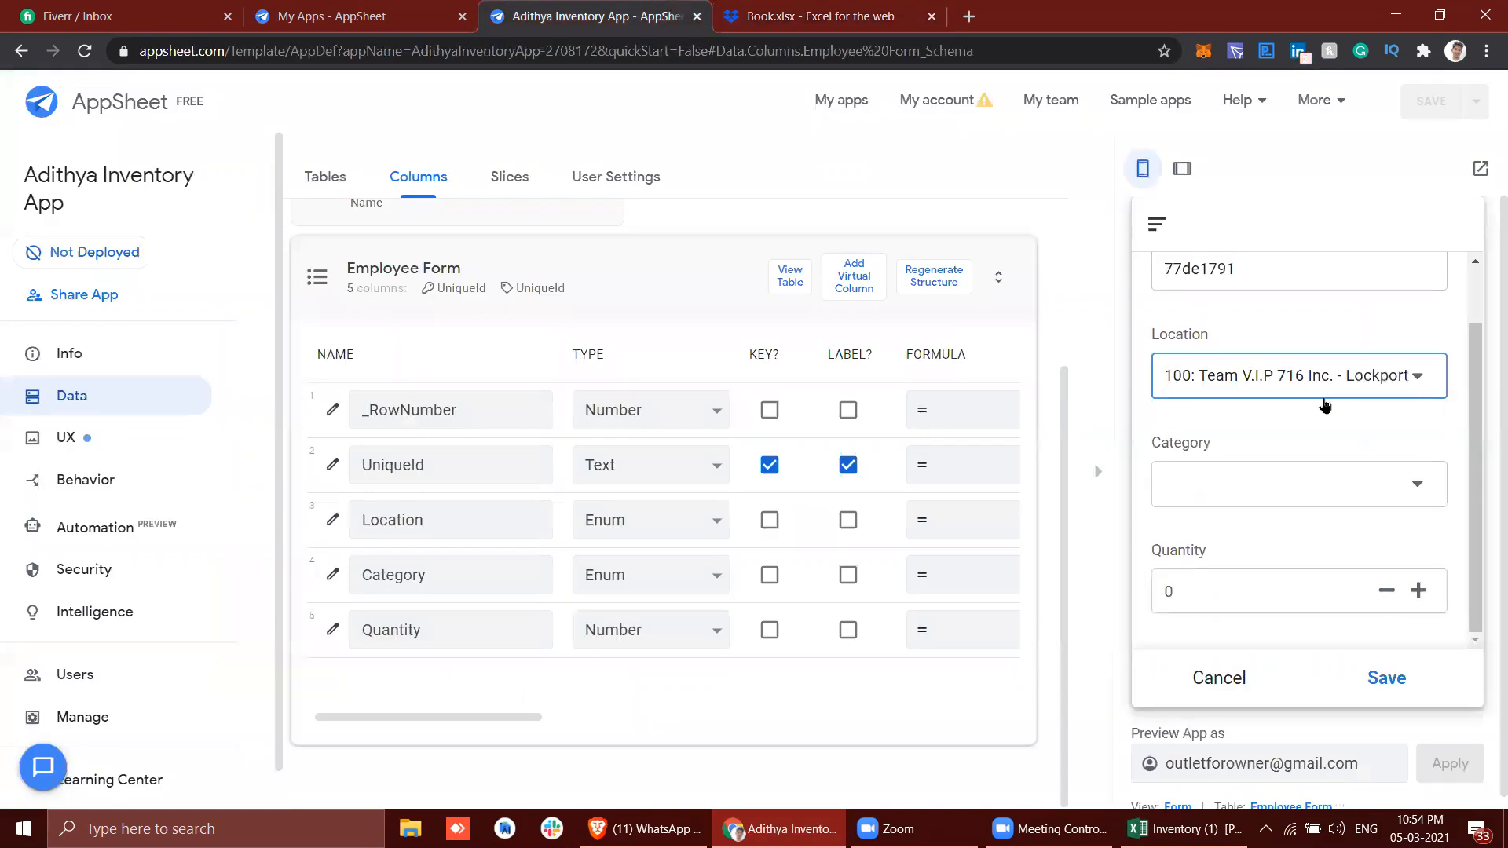
{"action": "left_click", "coordinate": [1256, 420]}
{"action": "left_click", "coordinate": [1245, 505]}
{"action": "scroll", "coordinate": [1243, 481], "scroll_direction": "down", "scroll_amount": 5}
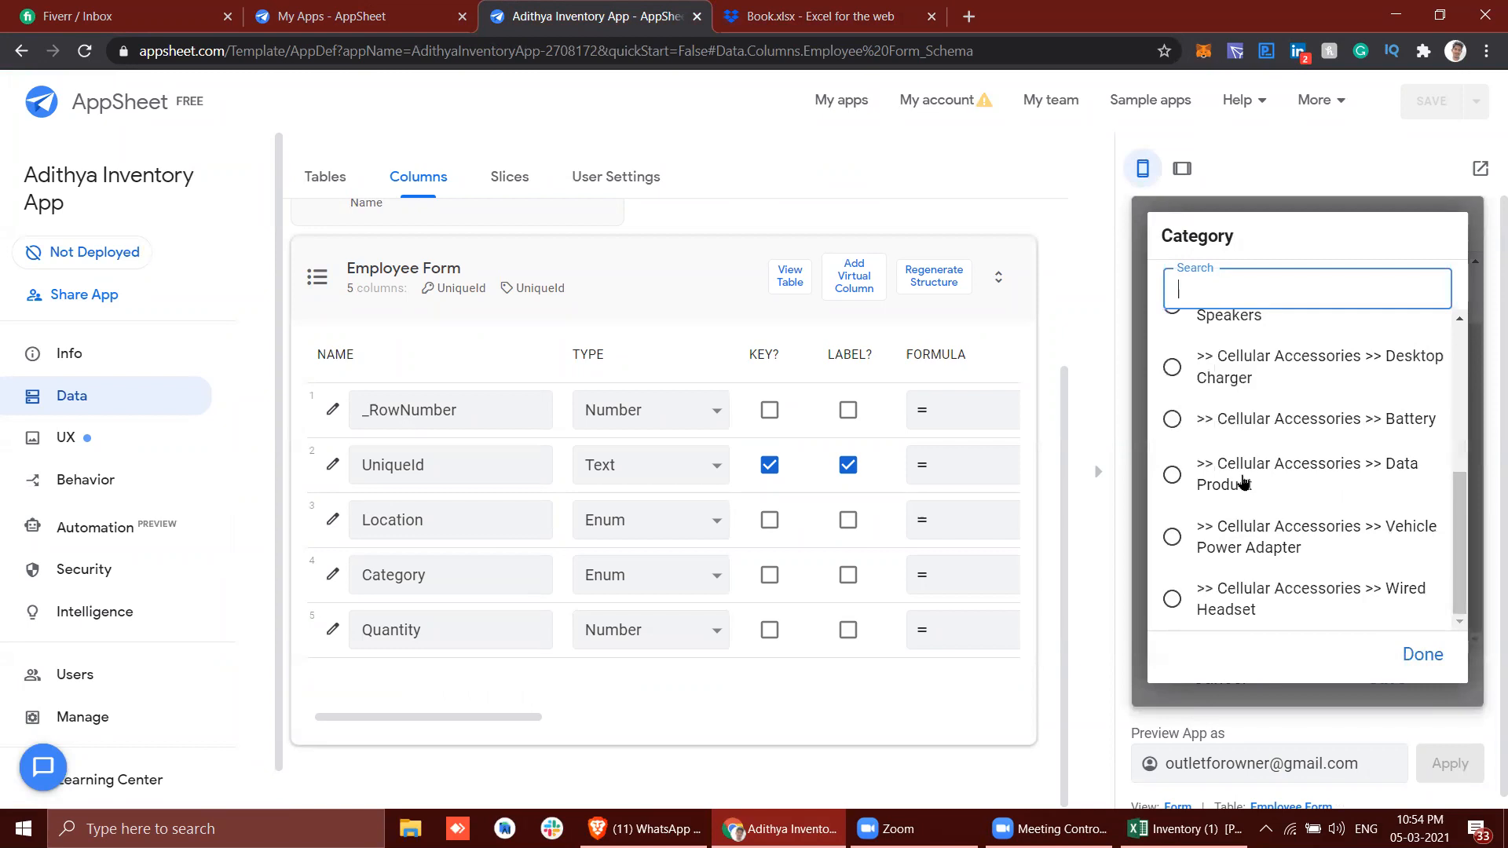
{"action": "scroll", "coordinate": [1362, 614], "scroll_direction": "down", "scroll_amount": 1}
{"action": "left_click", "coordinate": [1400, 638]}
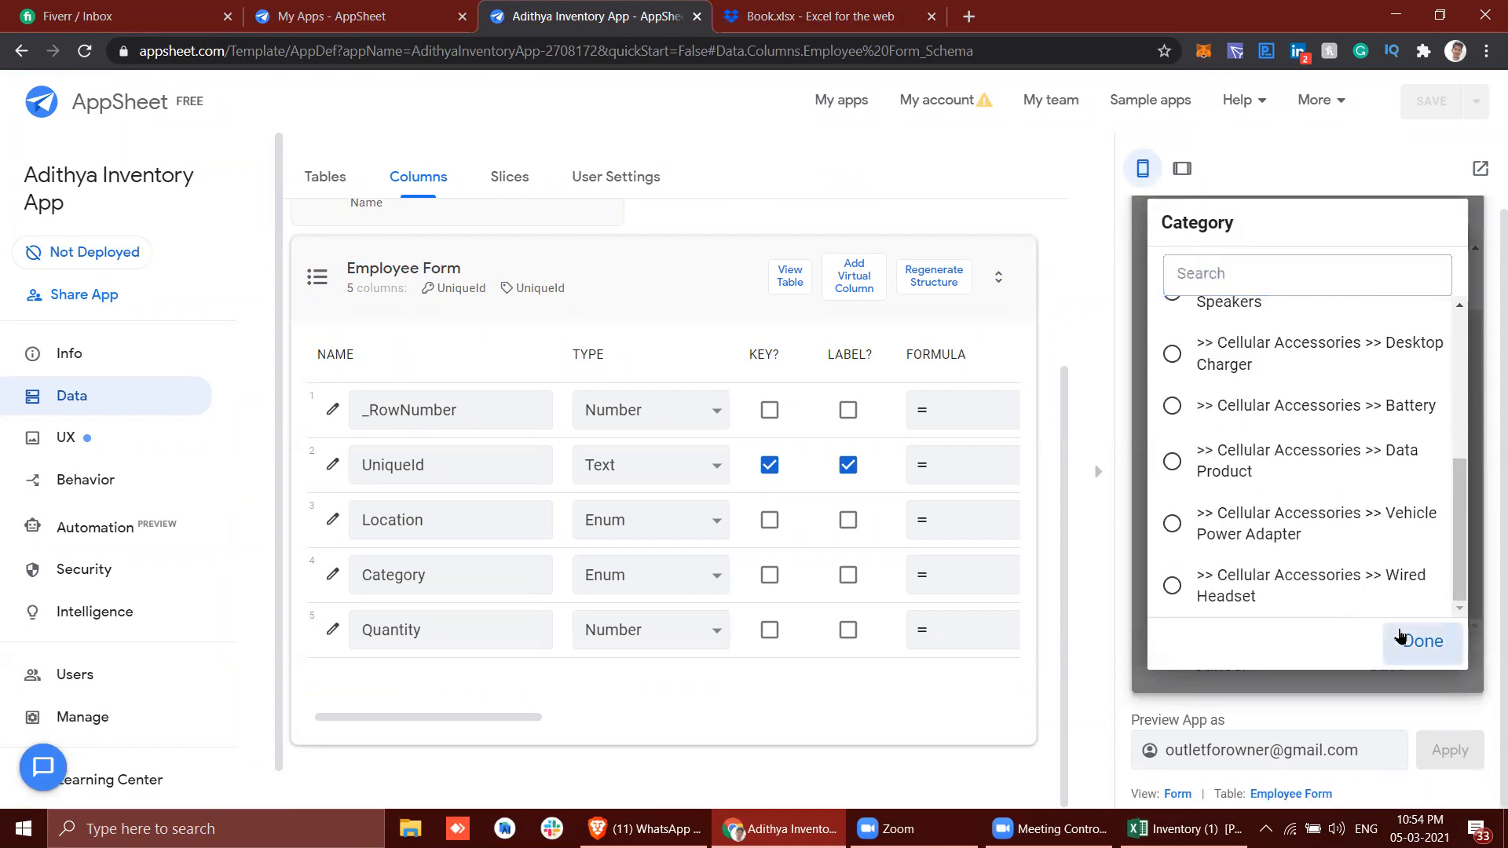
Choose the location 104: Team V.I.P 716 Inc. - Niagara Falls in the preview form and read through its Category choices.
{"action": "left_click", "coordinate": [1280, 367]}
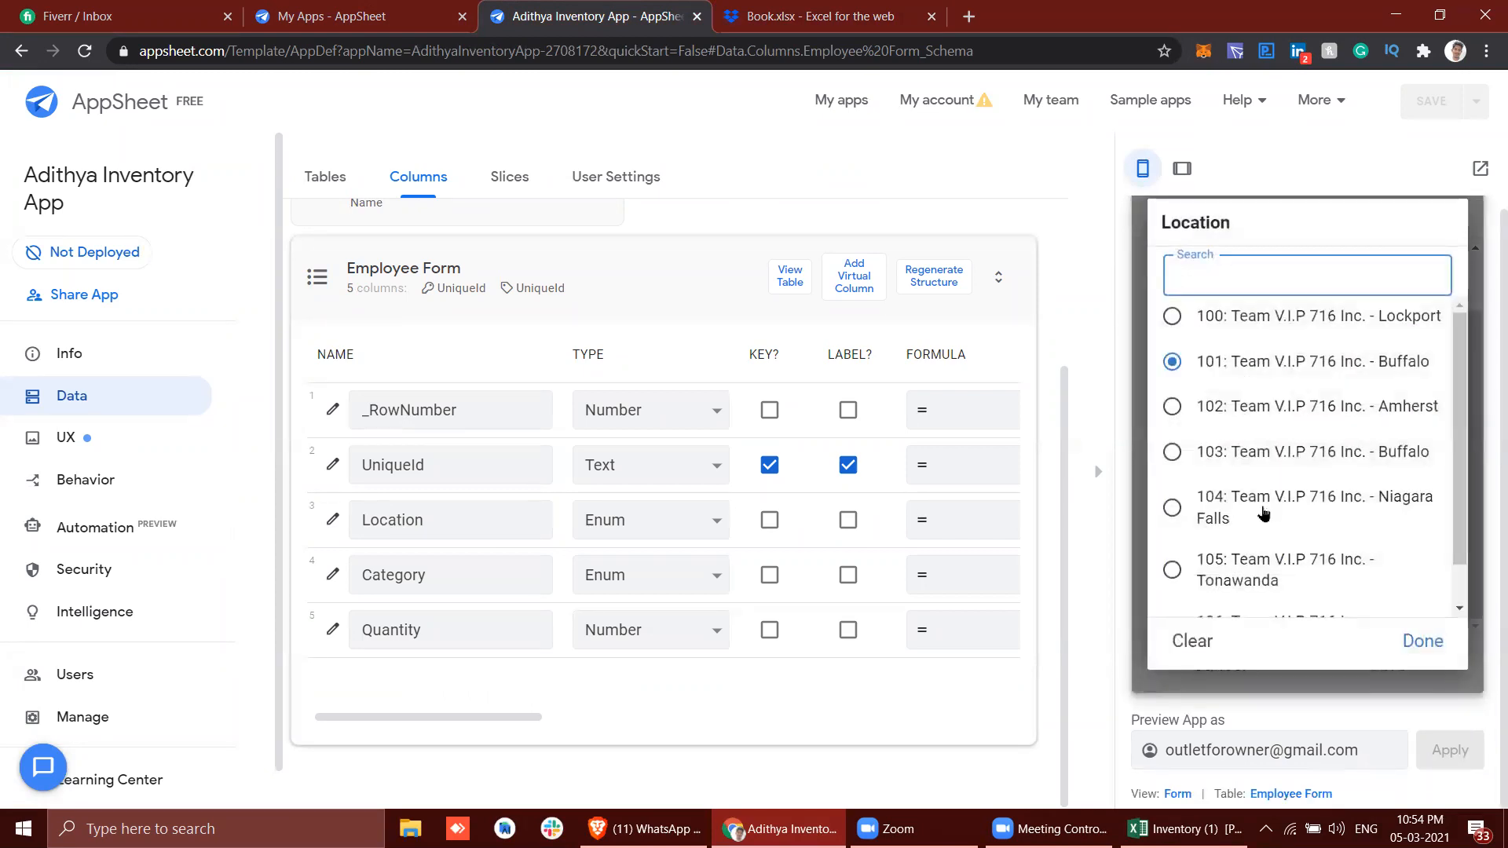
{"action": "left_click", "coordinate": [1265, 510]}
{"action": "left_click", "coordinate": [1217, 482]}
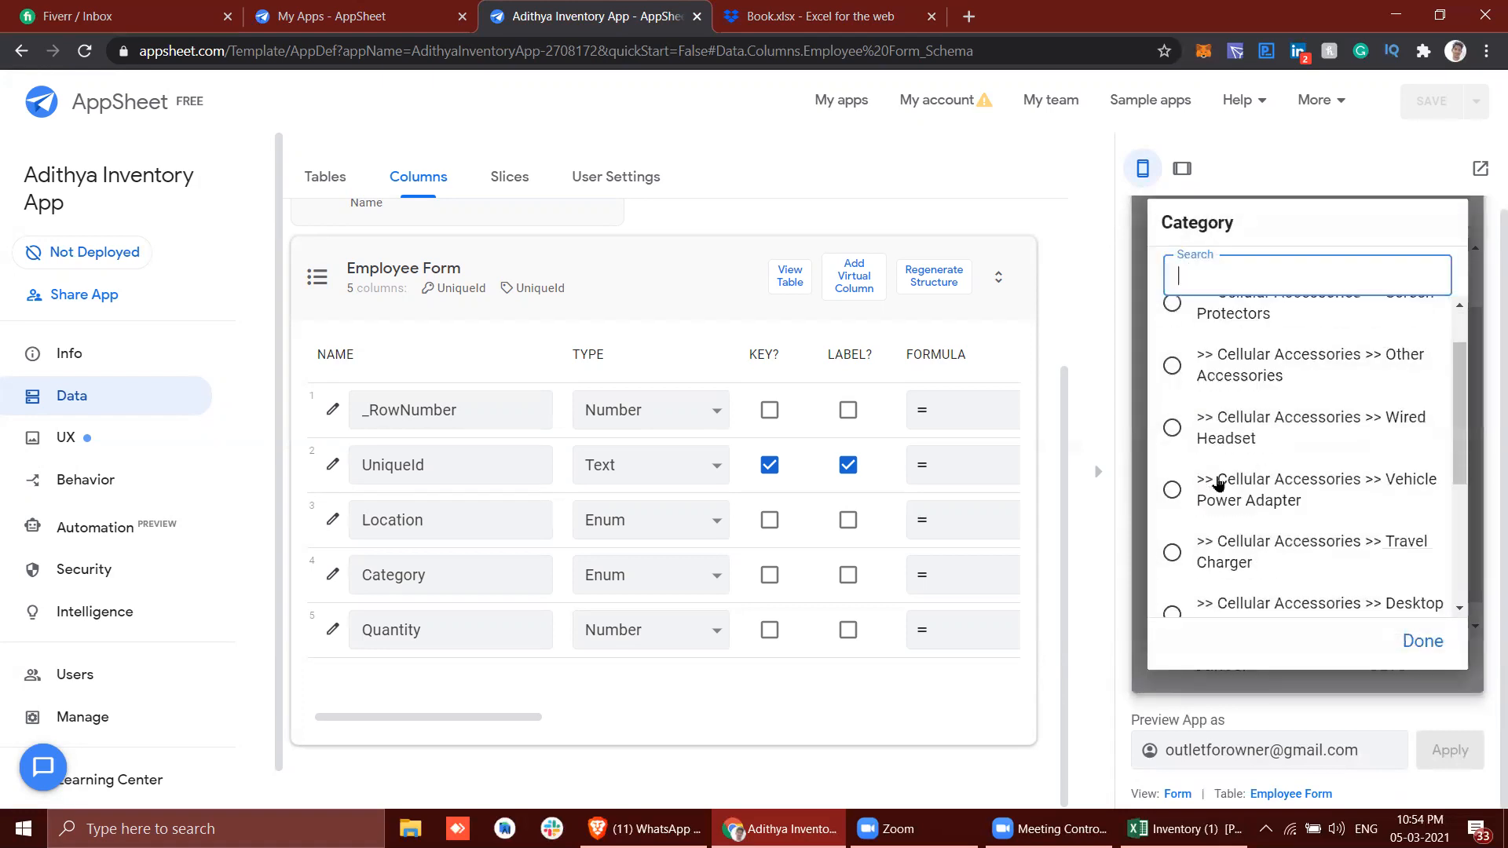
{"action": "scroll", "coordinate": [1218, 481], "scroll_direction": "down", "scroll_amount": 3}
{"action": "left_click", "coordinate": [1407, 640]}
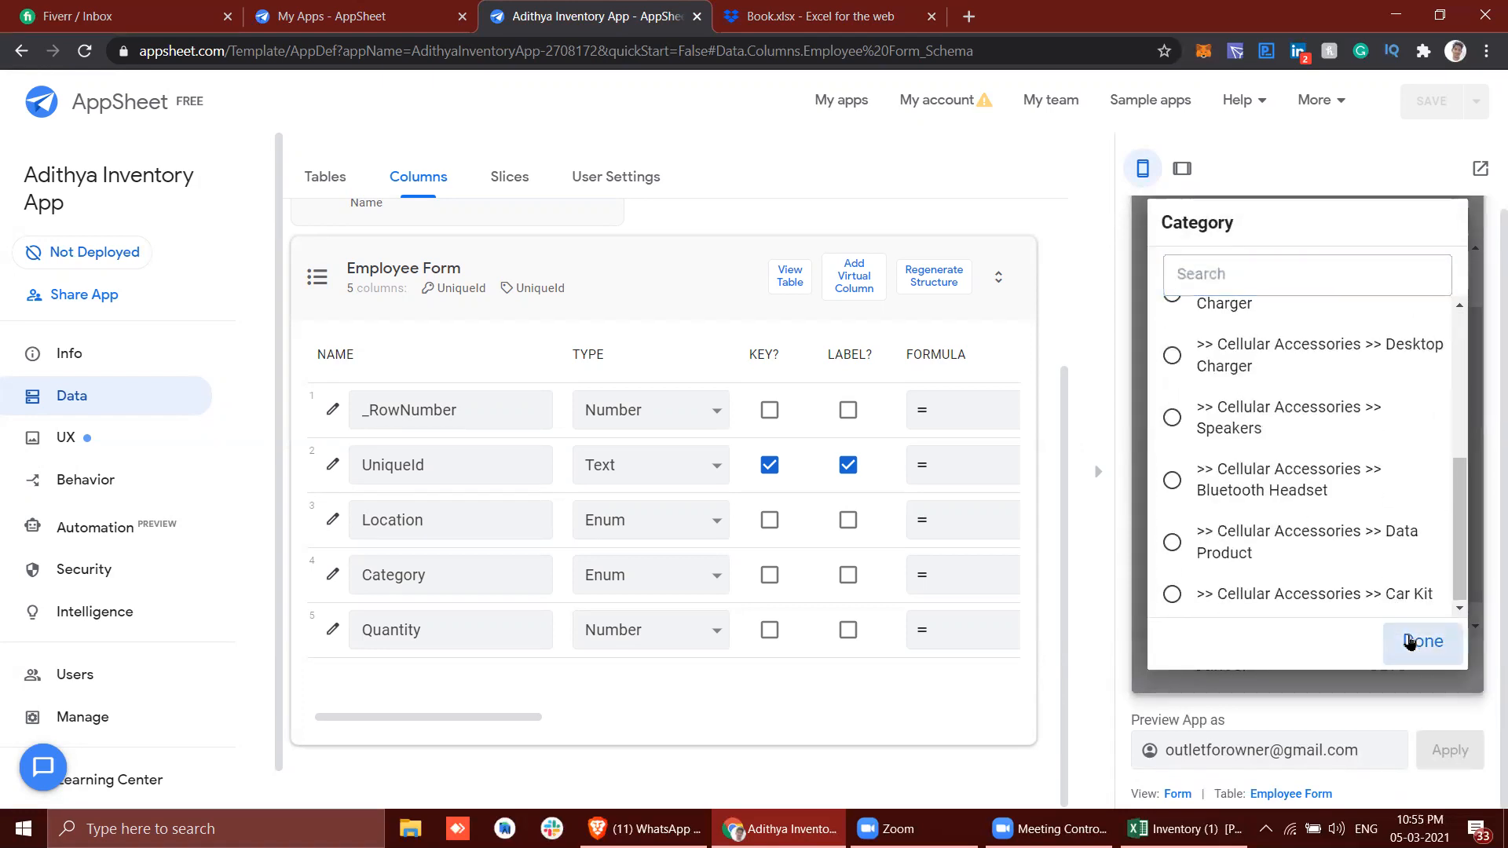
Check the client's request in the Fiverr inbox, and set Category to ">> Cellular Accessories >> Cases" in the AppSheet preview form.
{"action": "left_click", "coordinate": [77, 9]}
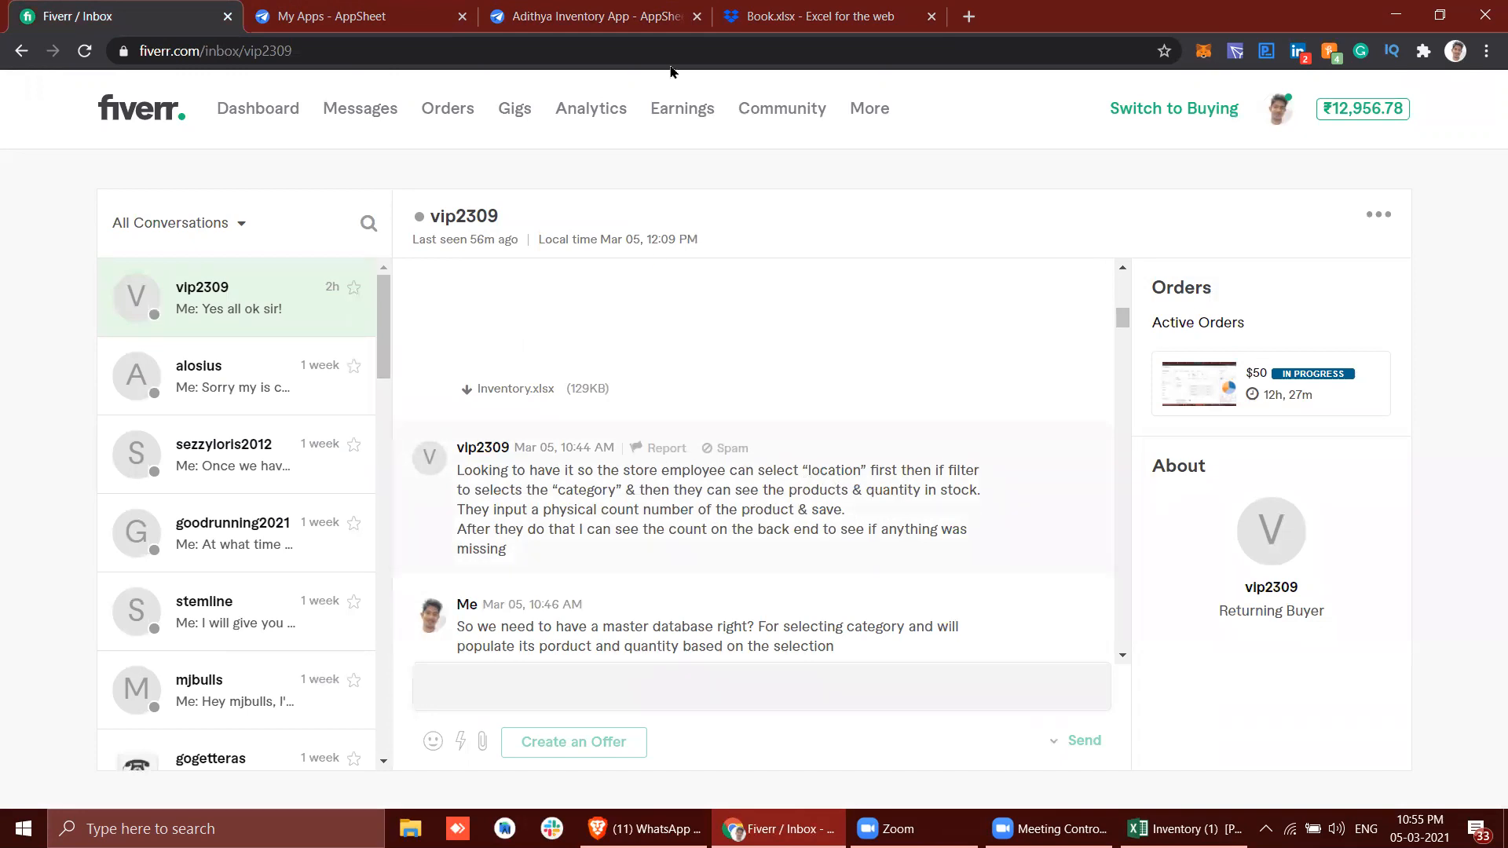
{"action": "left_click", "coordinate": [816, 15]}
{"action": "left_click", "coordinate": [589, 16]}
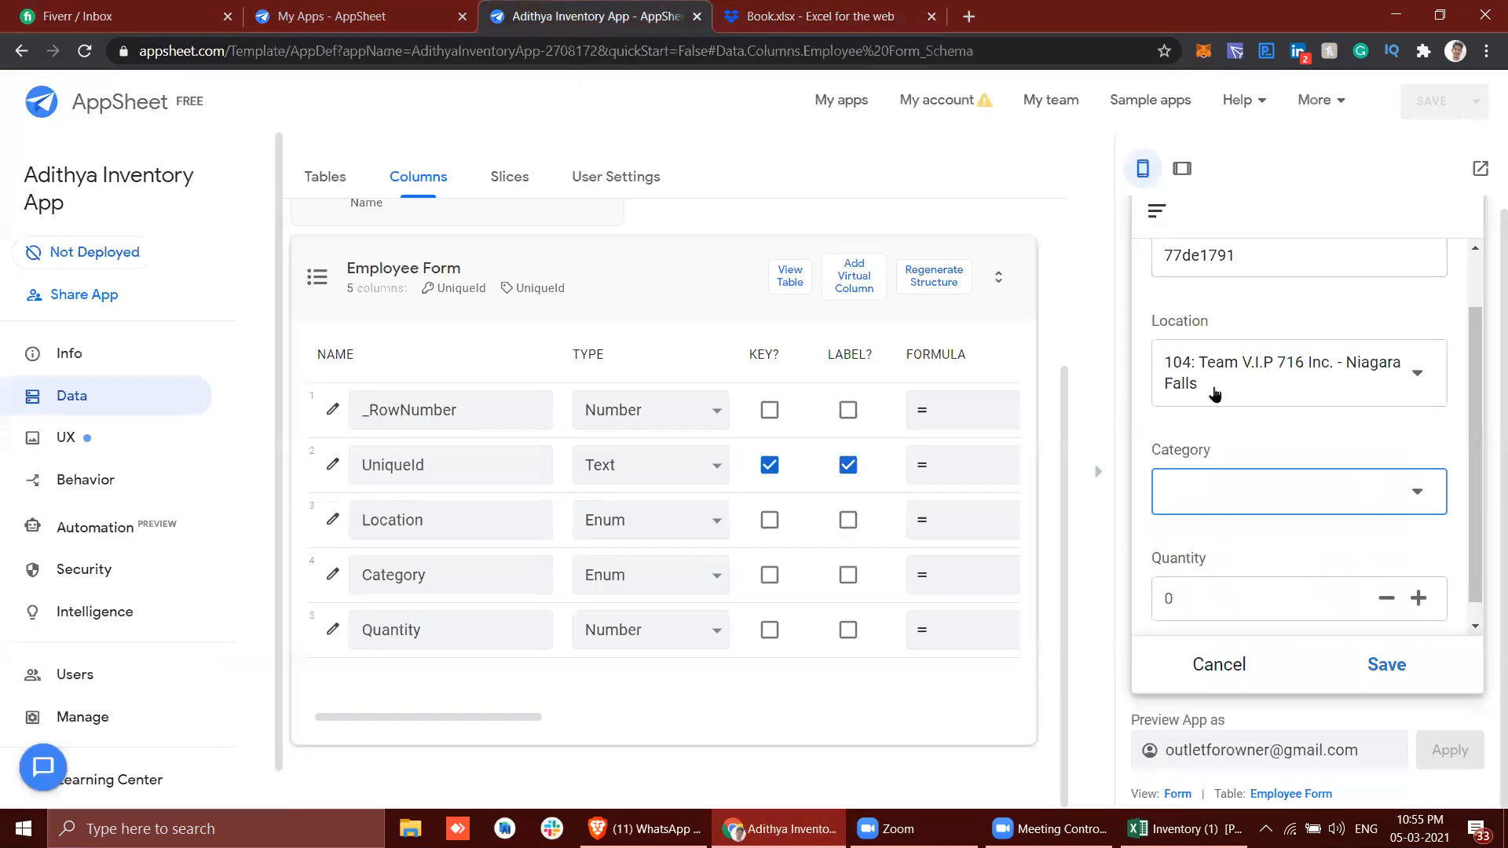
{"action": "left_click", "coordinate": [1274, 491]}
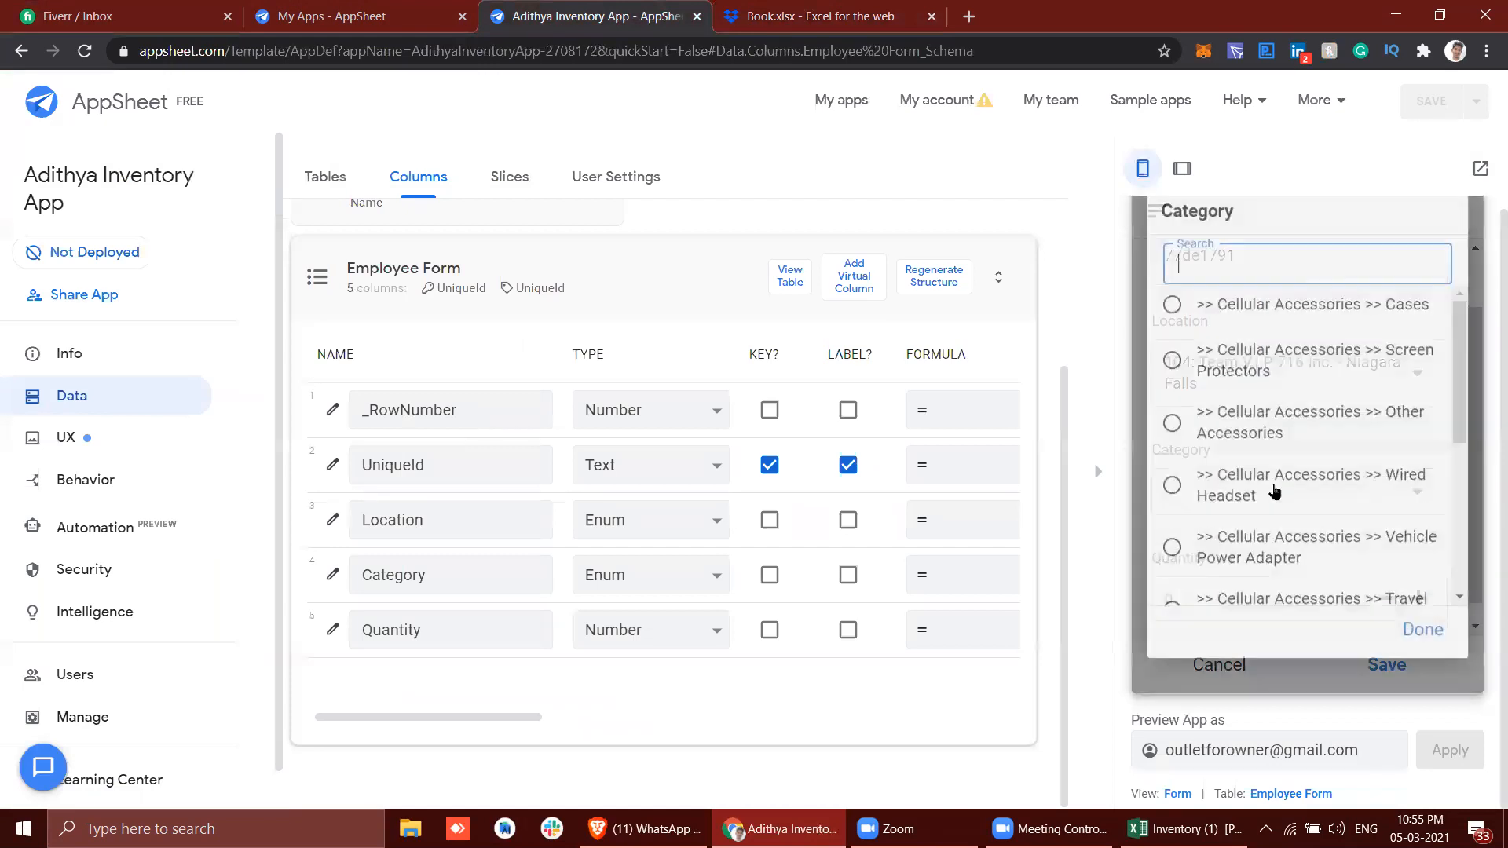
{"action": "left_click", "coordinate": [1226, 318]}
Switch to Excel for the web, close the search and return to the first Quantity entry of the Master sheet.
{"action": "left_click", "coordinate": [799, 9]}
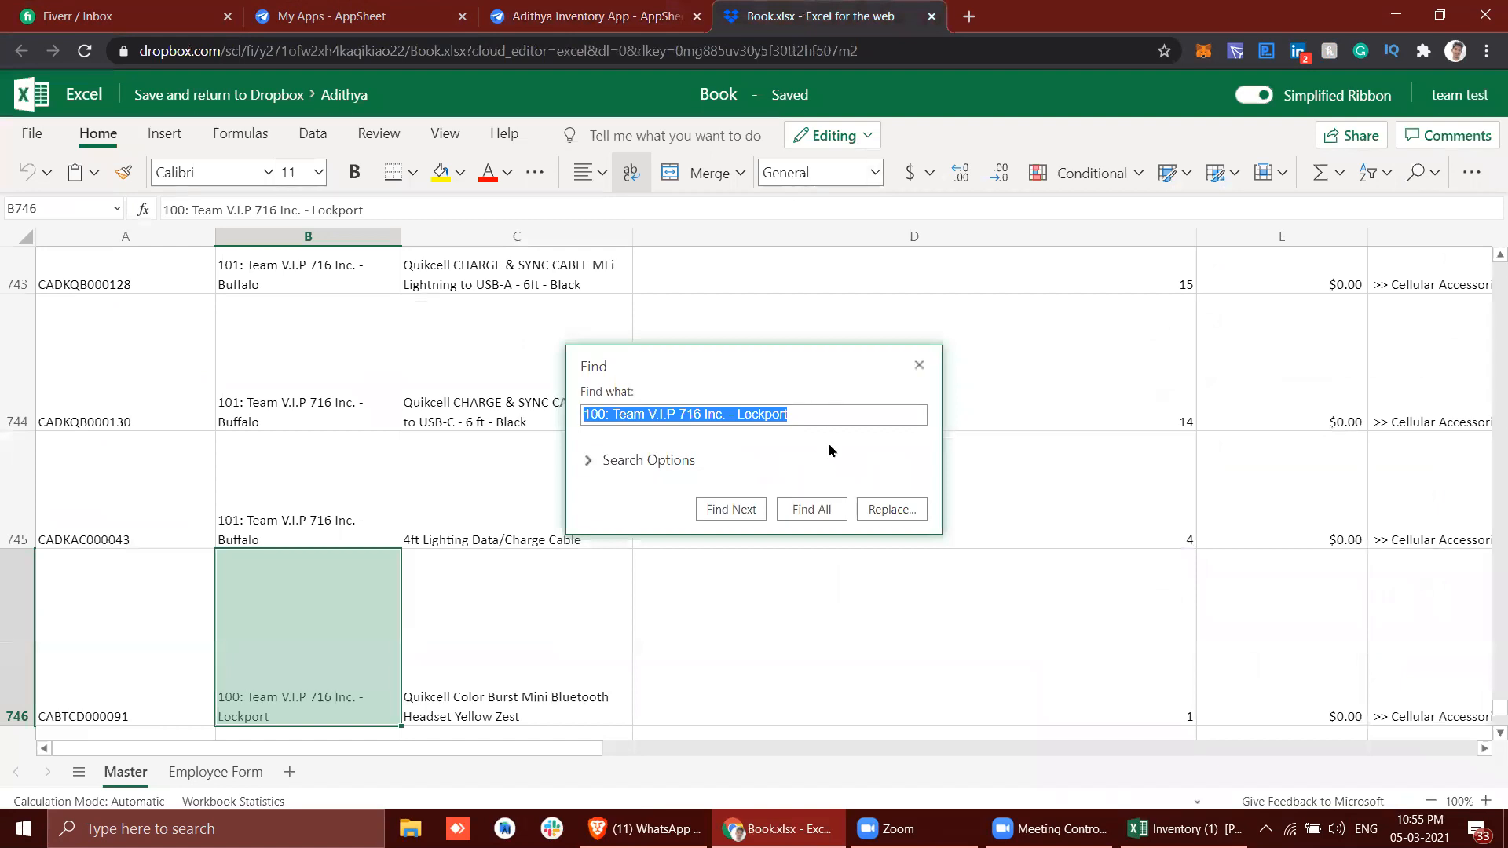
{"action": "left_click", "coordinate": [919, 364]}
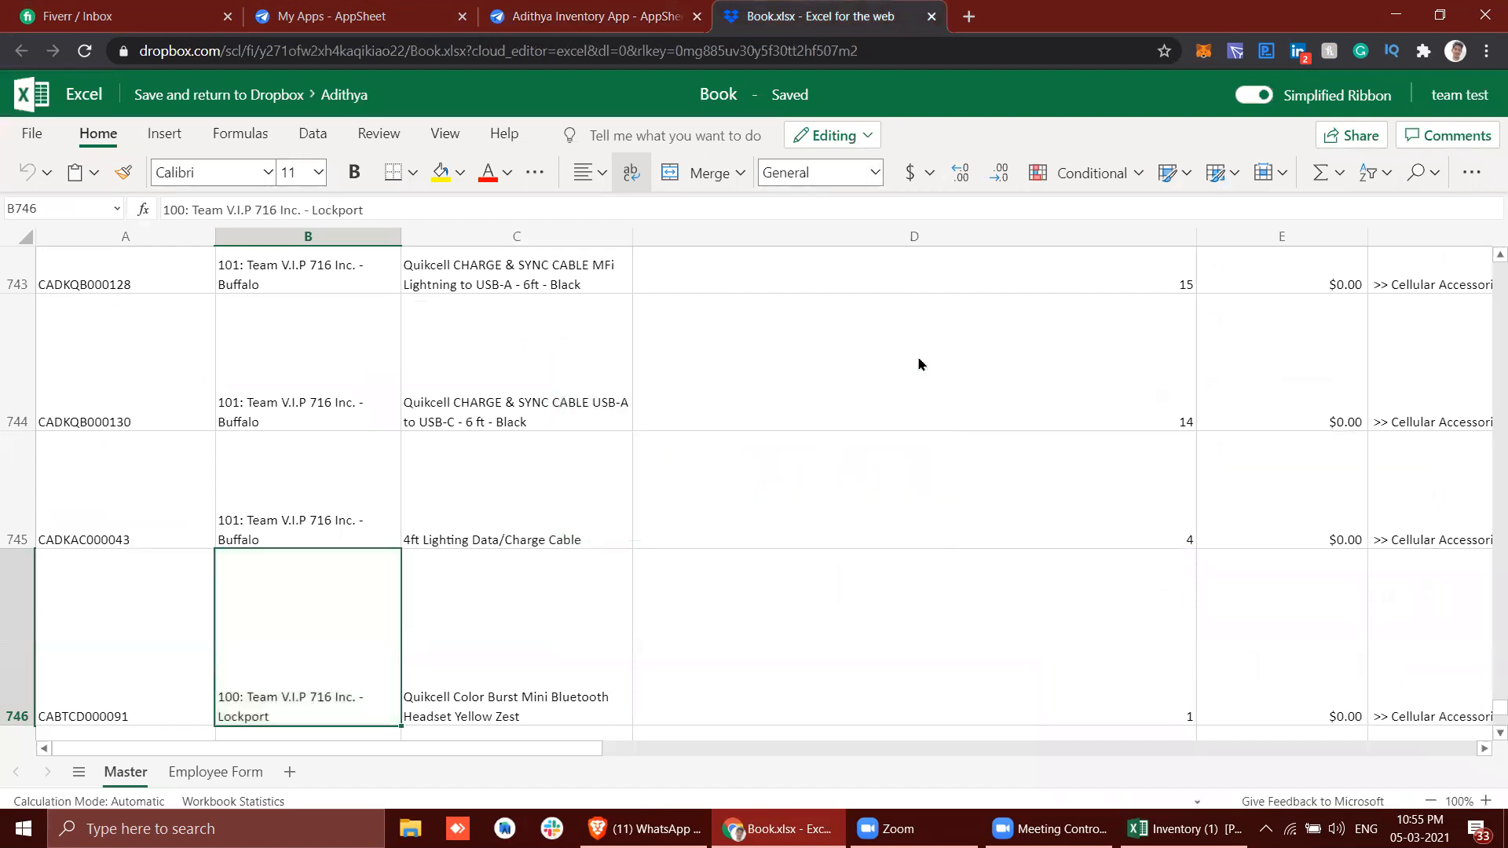
{"action": "scroll", "coordinate": [919, 364], "scroll_direction": "up", "scroll_amount": 10}
{"action": "scroll", "coordinate": [919, 365], "scroll_direction": "right", "scroll_amount": 2}
{"action": "scroll", "coordinate": [919, 365], "scroll_direction": "up", "scroll_amount": 20}
{"action": "scroll", "coordinate": [919, 364], "scroll_direction": "up", "scroll_amount": 8}
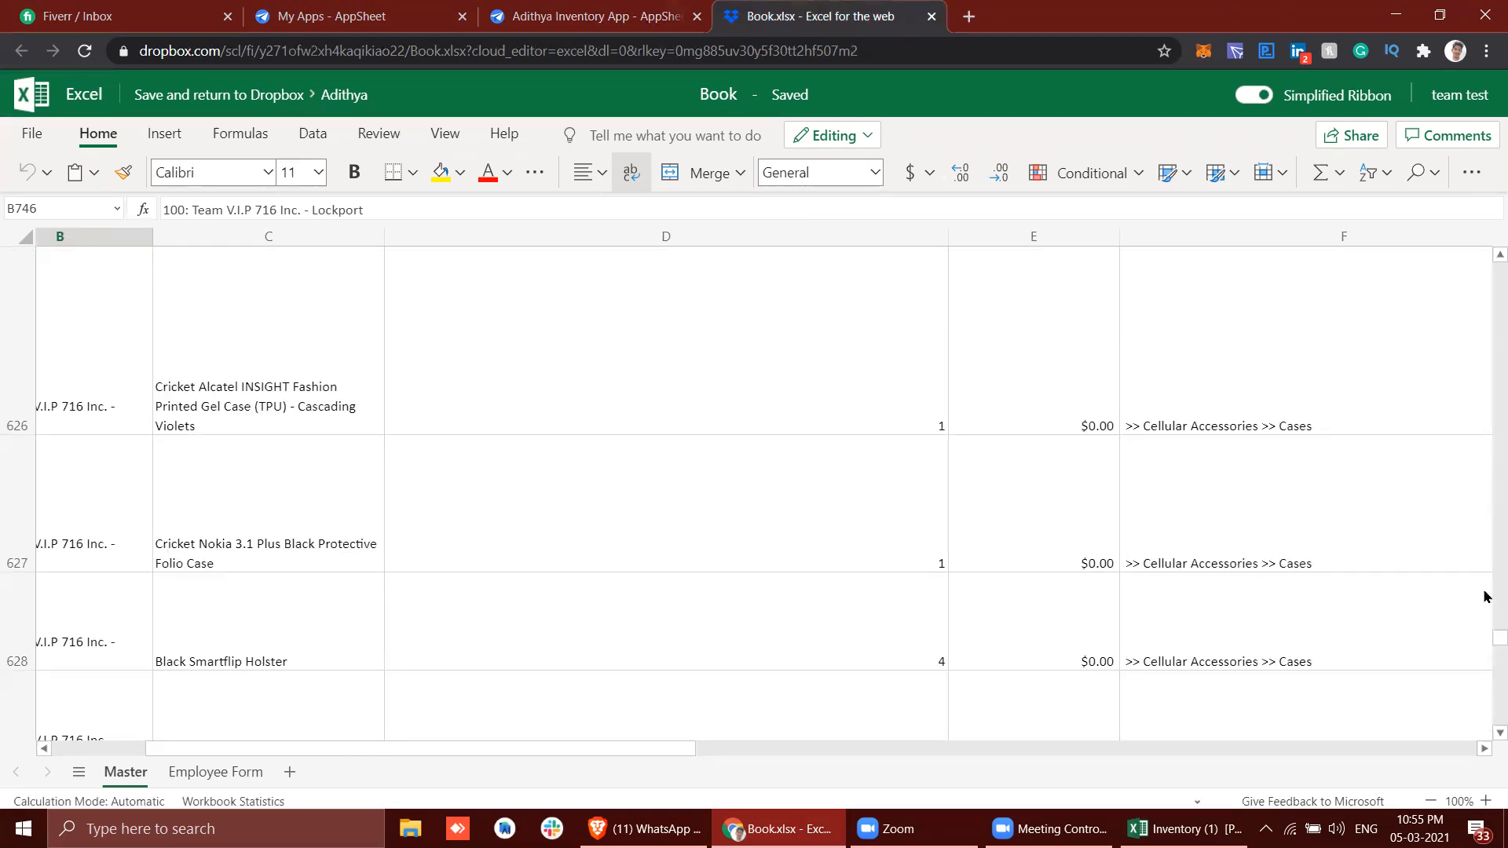
{"action": "left_click_drag", "start_coordinate": [1498, 637], "coordinate": [1487, 191]}
{"action": "left_click", "coordinate": [716, 329]}
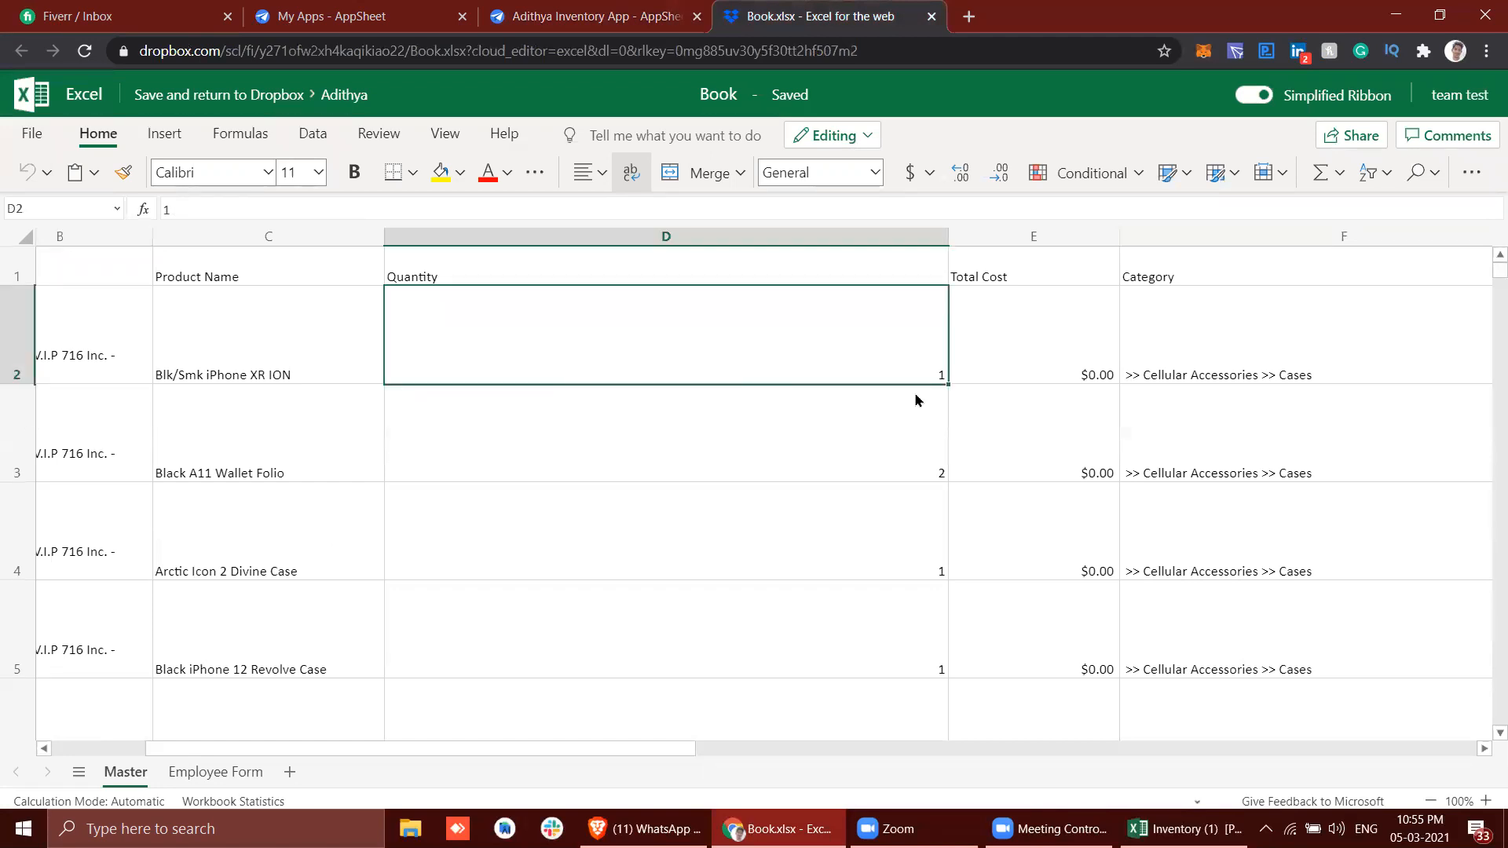
Compare the client's Fiverr request with the Master sheet's Quantity column and the Employee Form columns in AppSheet.
{"action": "left_click", "coordinate": [70, 16]}
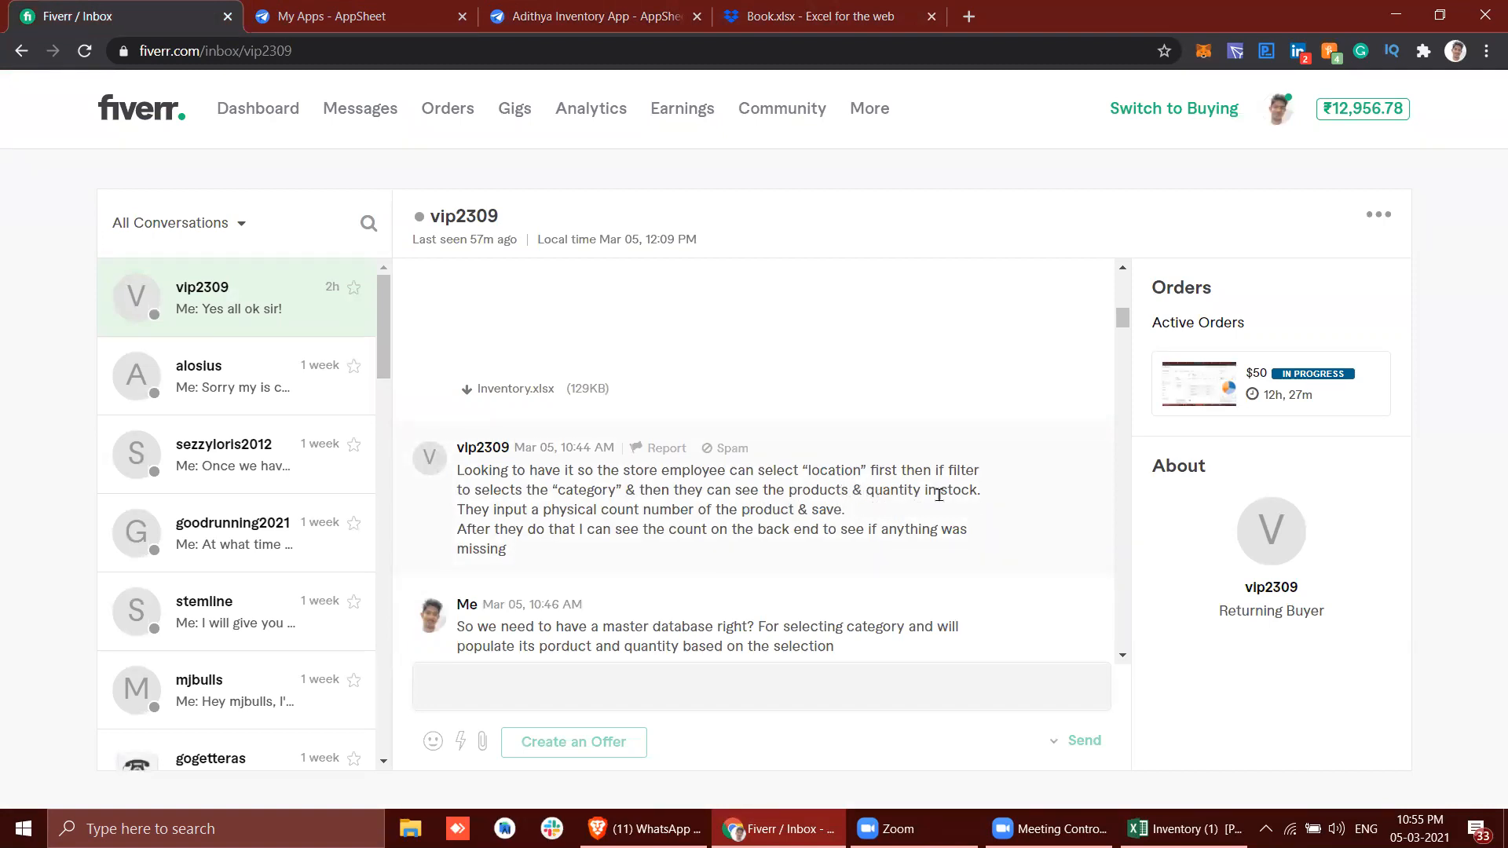
{"action": "left_click", "coordinate": [895, 8]}
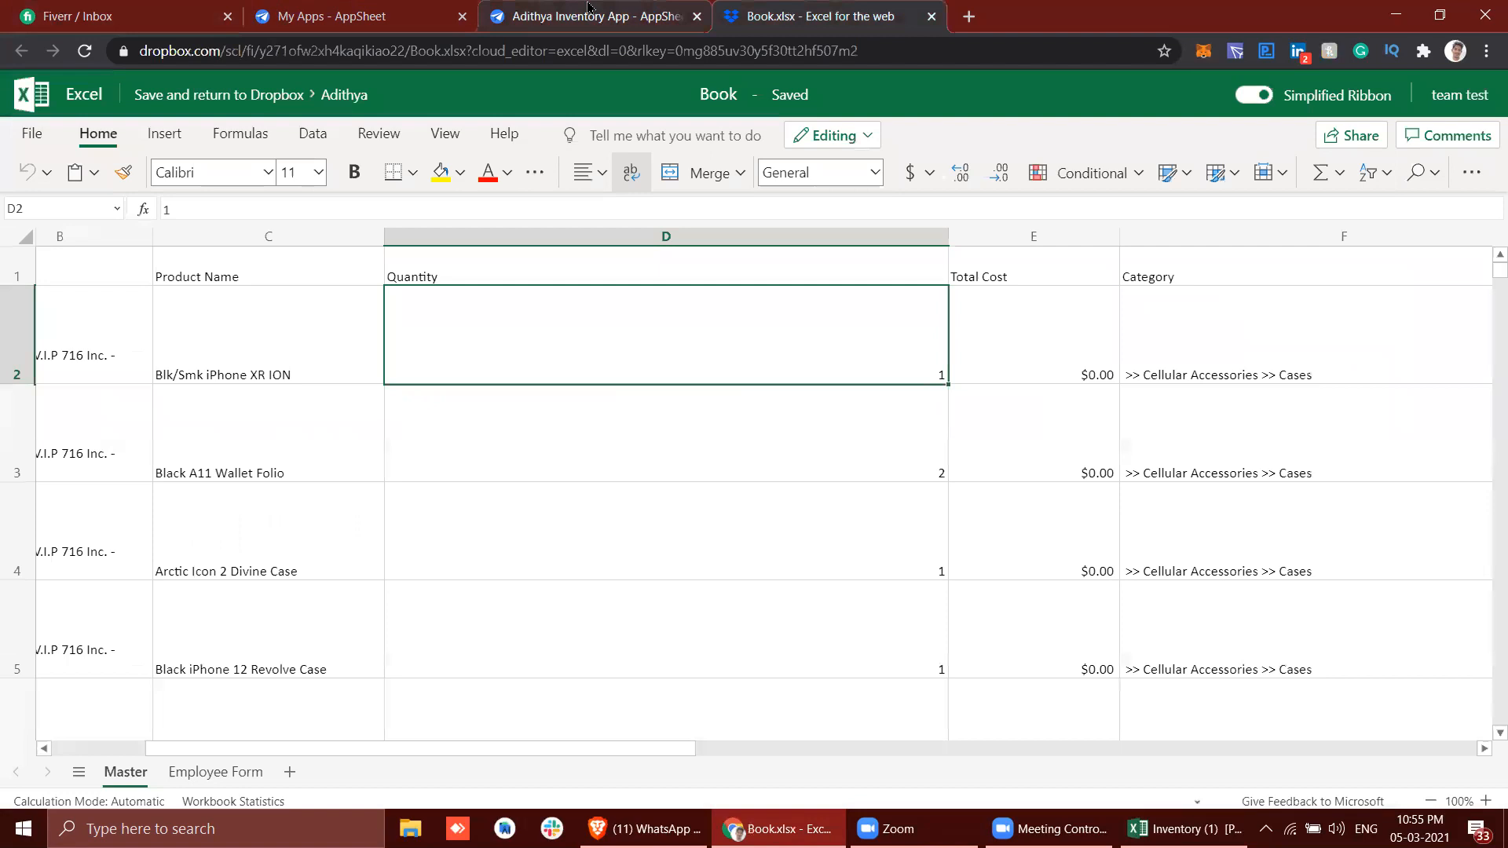
{"action": "left_click", "coordinate": [588, 7]}
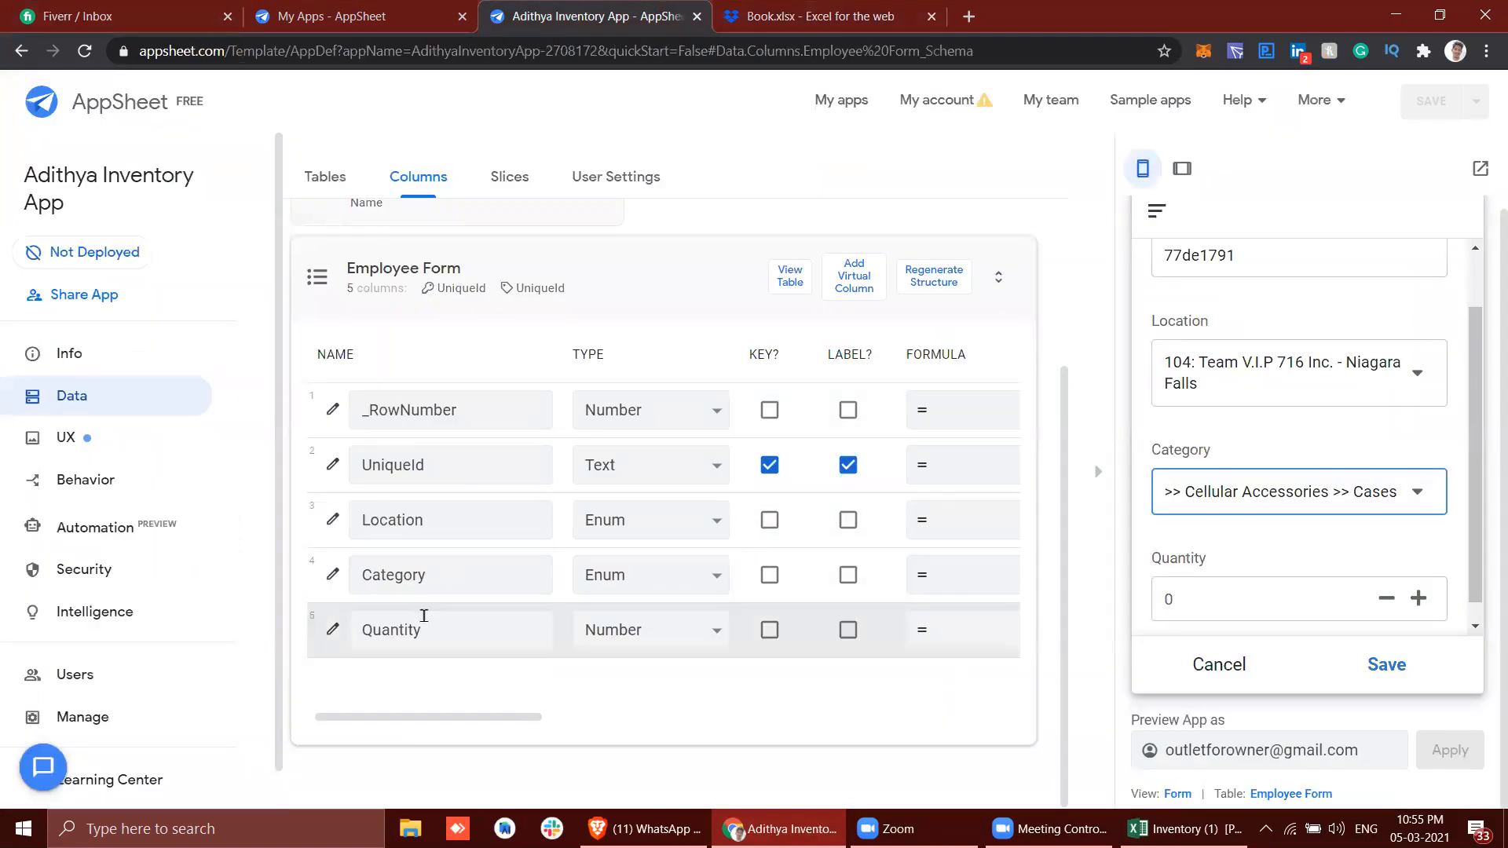
{"action": "left_click", "coordinate": [874, 8]}
{"action": "scroll", "coordinate": [937, 436], "scroll_direction": "right", "scroll_amount": 1}
{"action": "scroll", "coordinate": [937, 436], "scroll_direction": "left", "scroll_amount": 1}
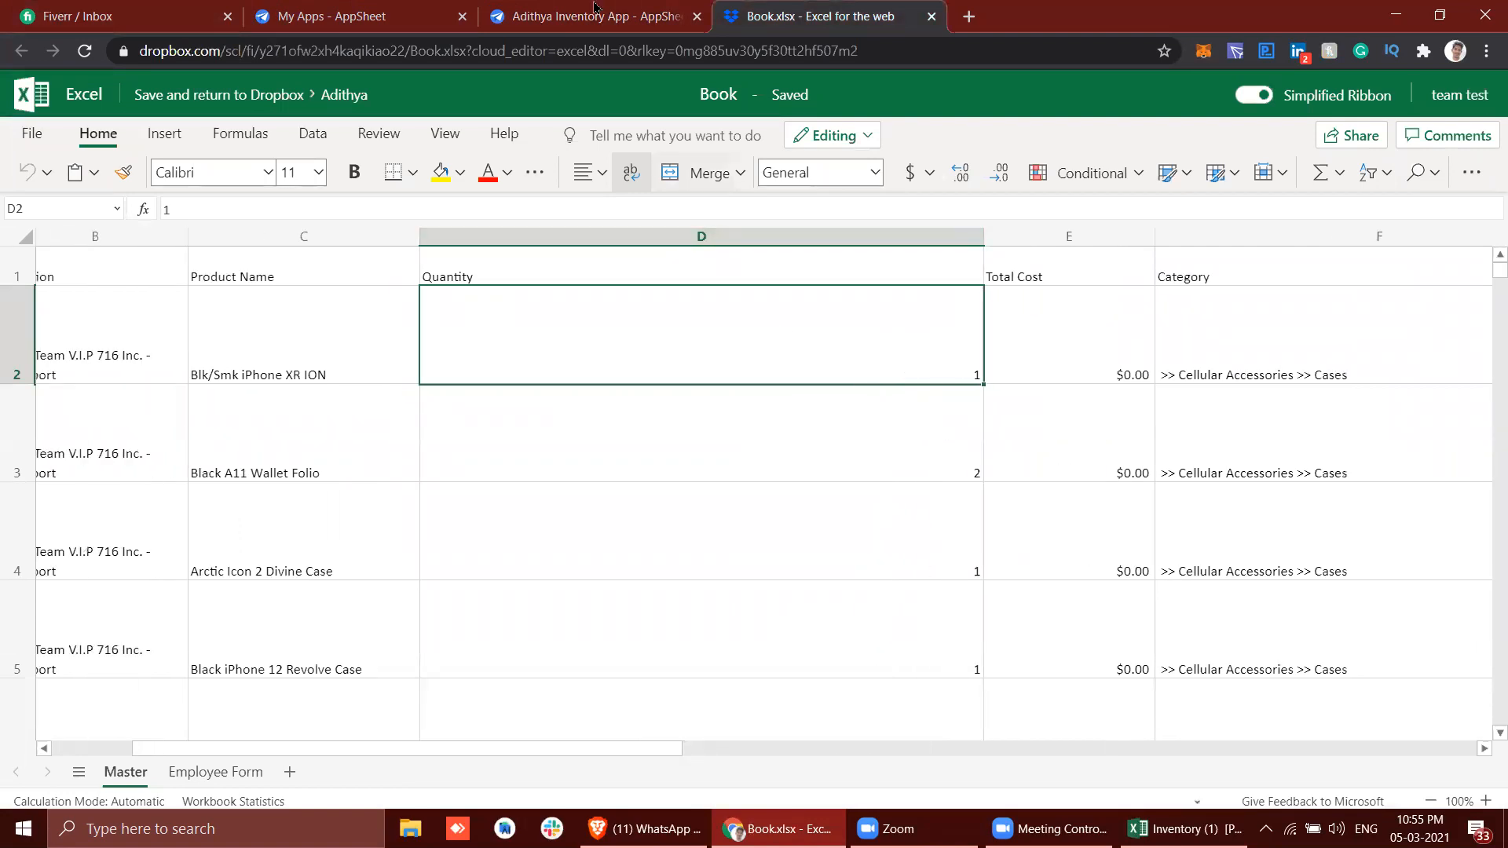
{"action": "left_click", "coordinate": [548, 10]}
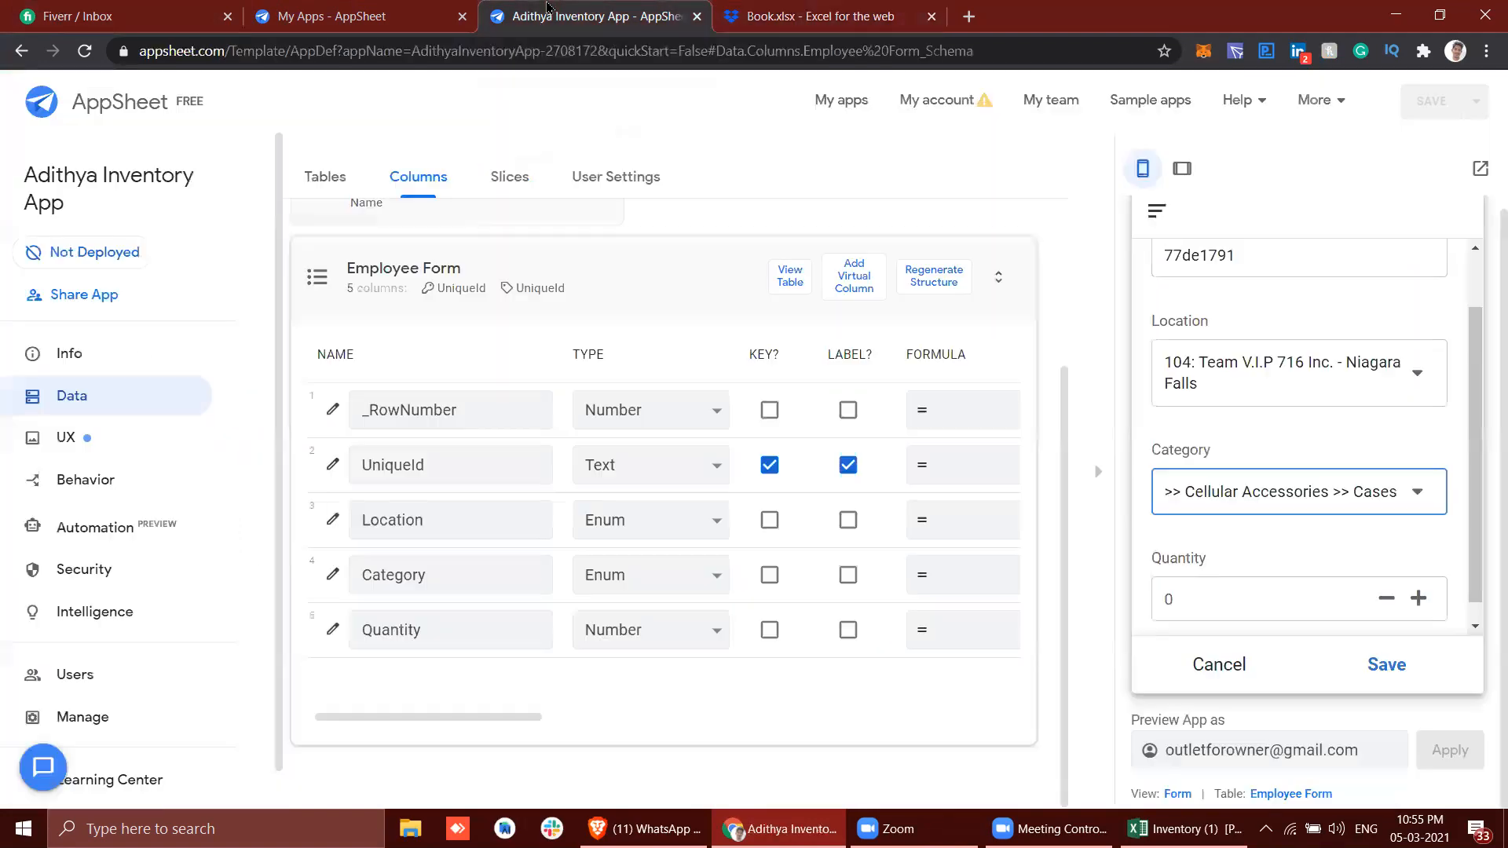
Open the Employee Form's Quantity column definition, look through its type details and setting groups, and close it.
{"action": "left_click", "coordinate": [334, 628]}
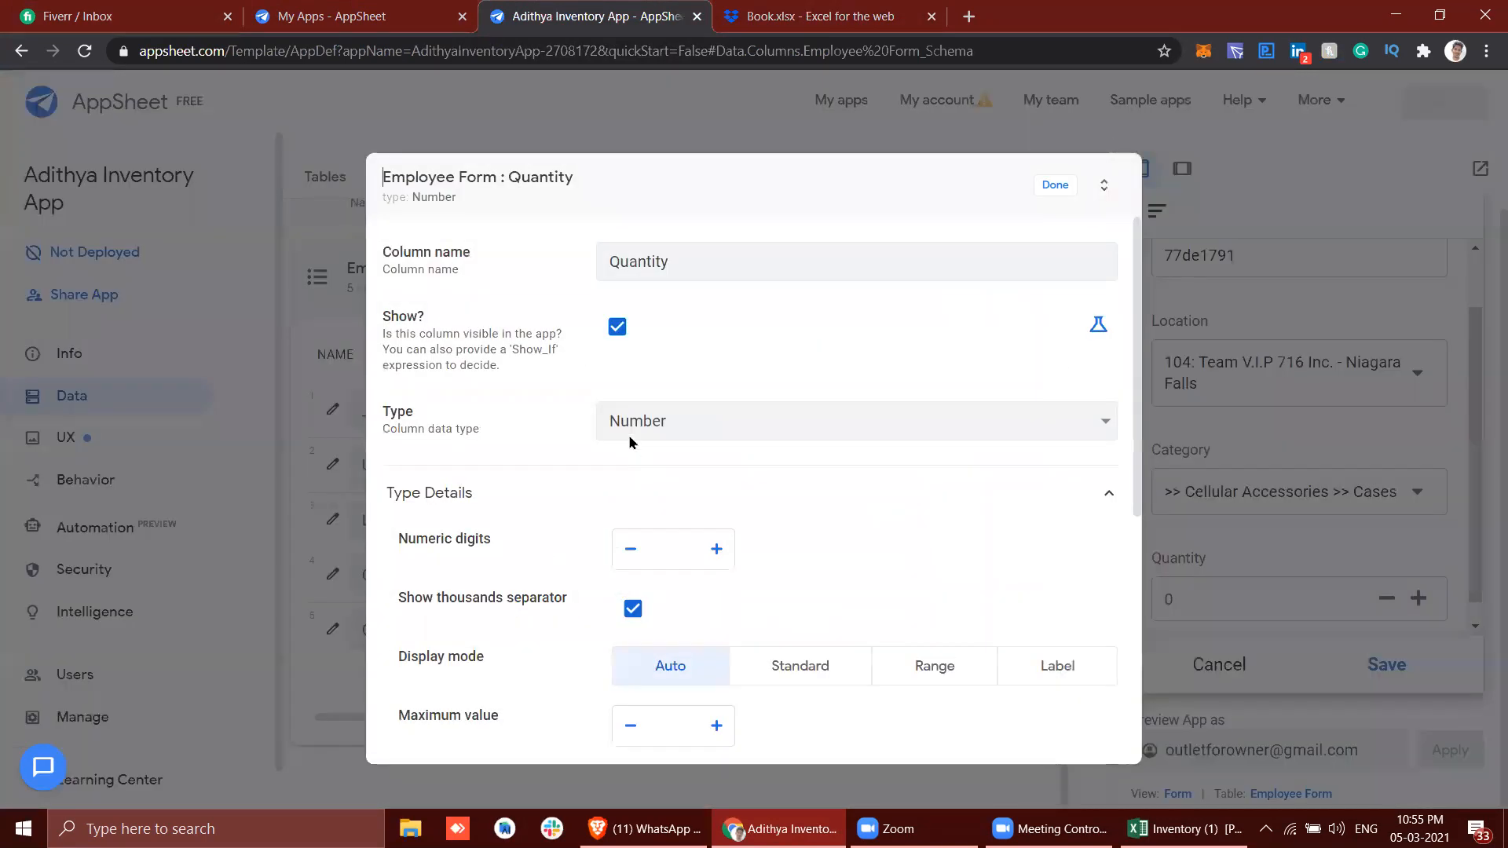
{"action": "left_click", "coordinate": [632, 436]}
{"action": "left_click", "coordinate": [631, 440]}
{"action": "scroll", "coordinate": [705, 494], "scroll_direction": "down", "scroll_amount": 5}
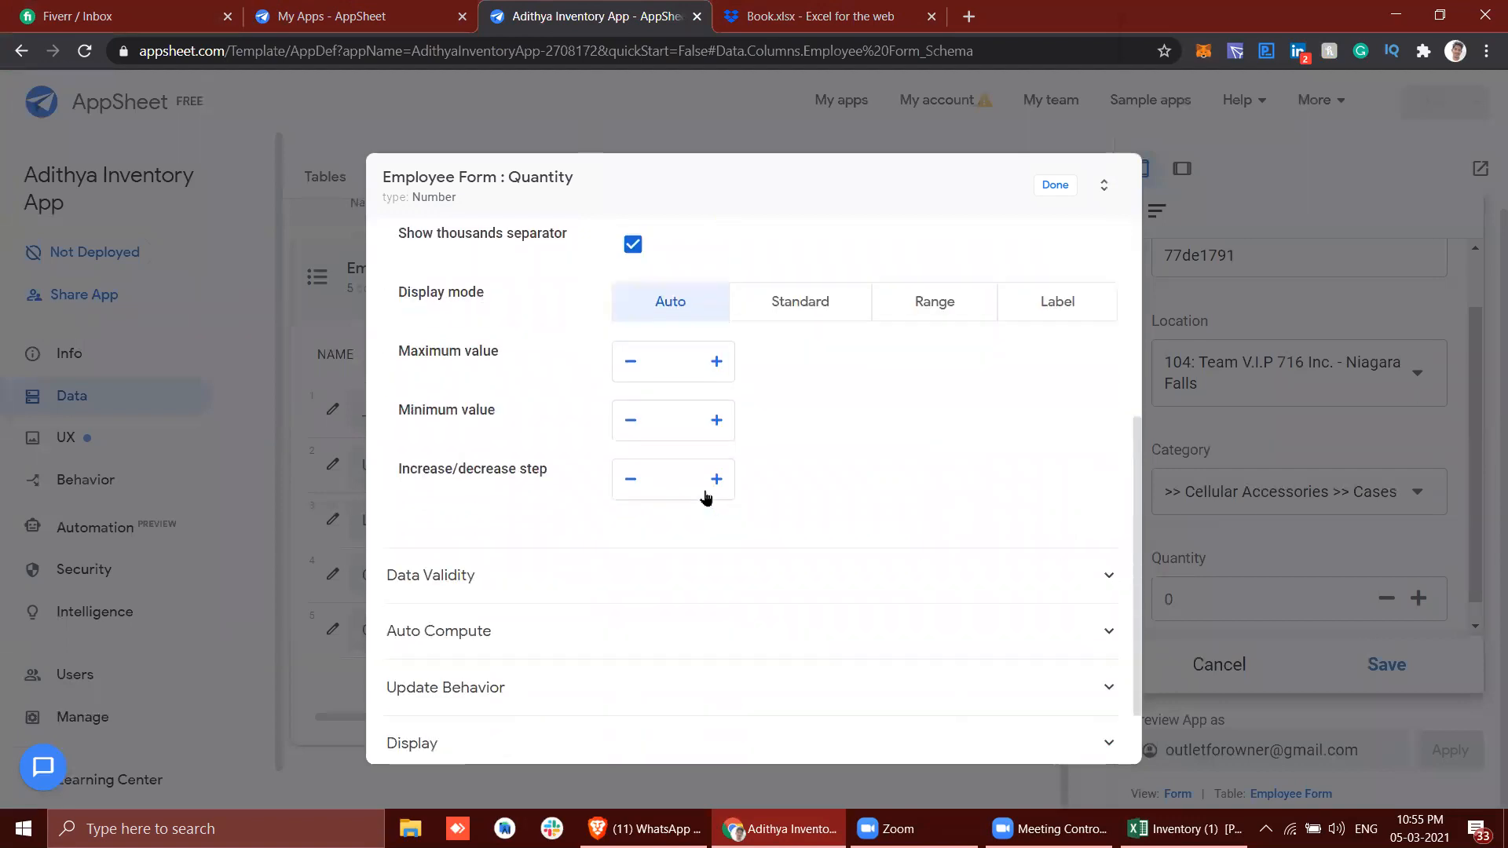
{"action": "left_click", "coordinate": [1058, 187]}
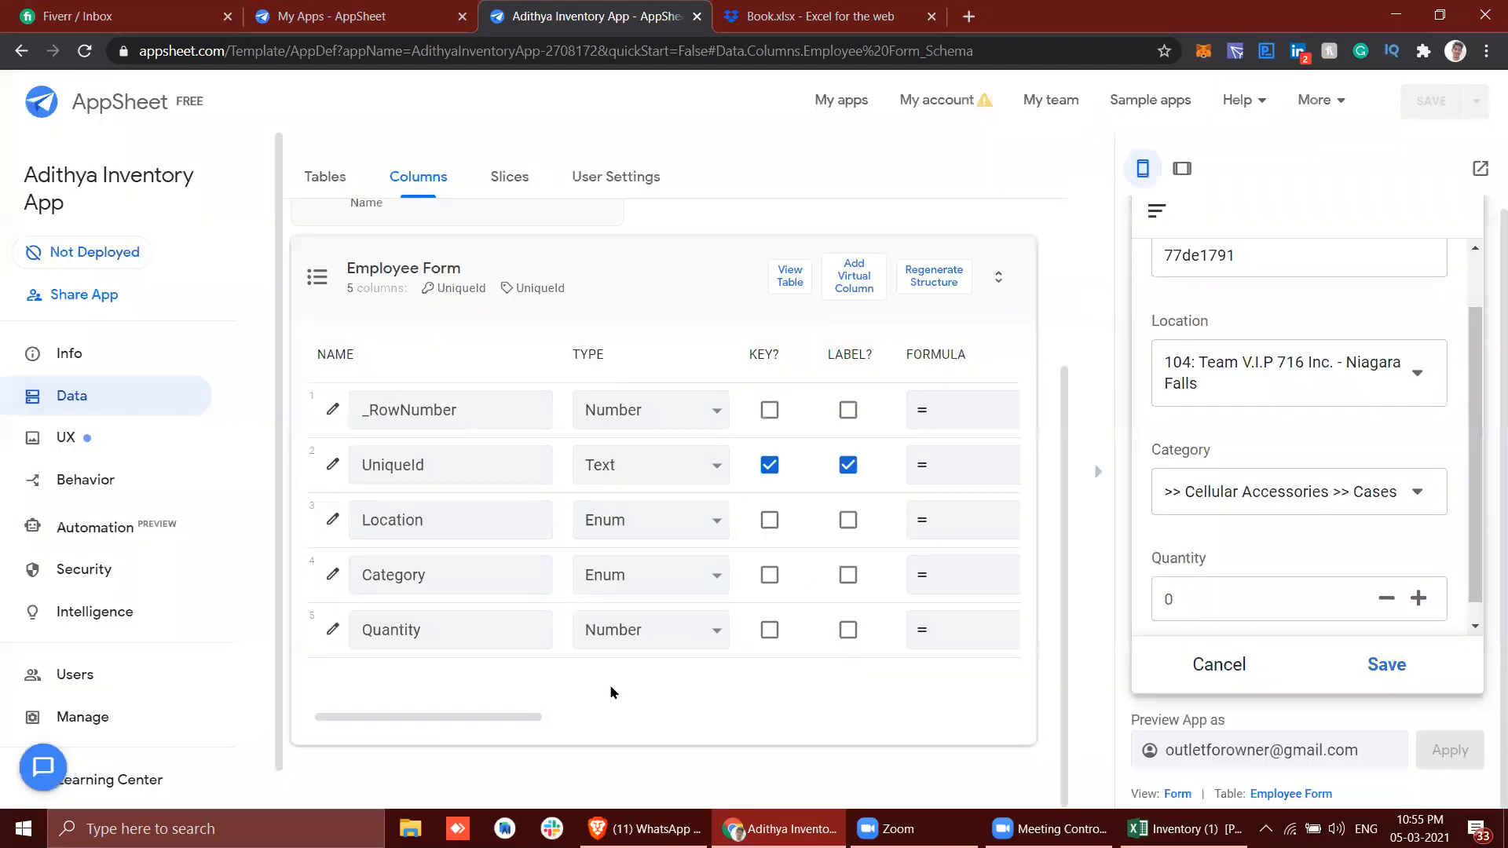
Start the Initial Value formula of the Employee Form's Quantity column with a SELECT( expression.
{"action": "scroll", "coordinate": [558, 632], "scroll_direction": "right", "scroll_amount": 6}
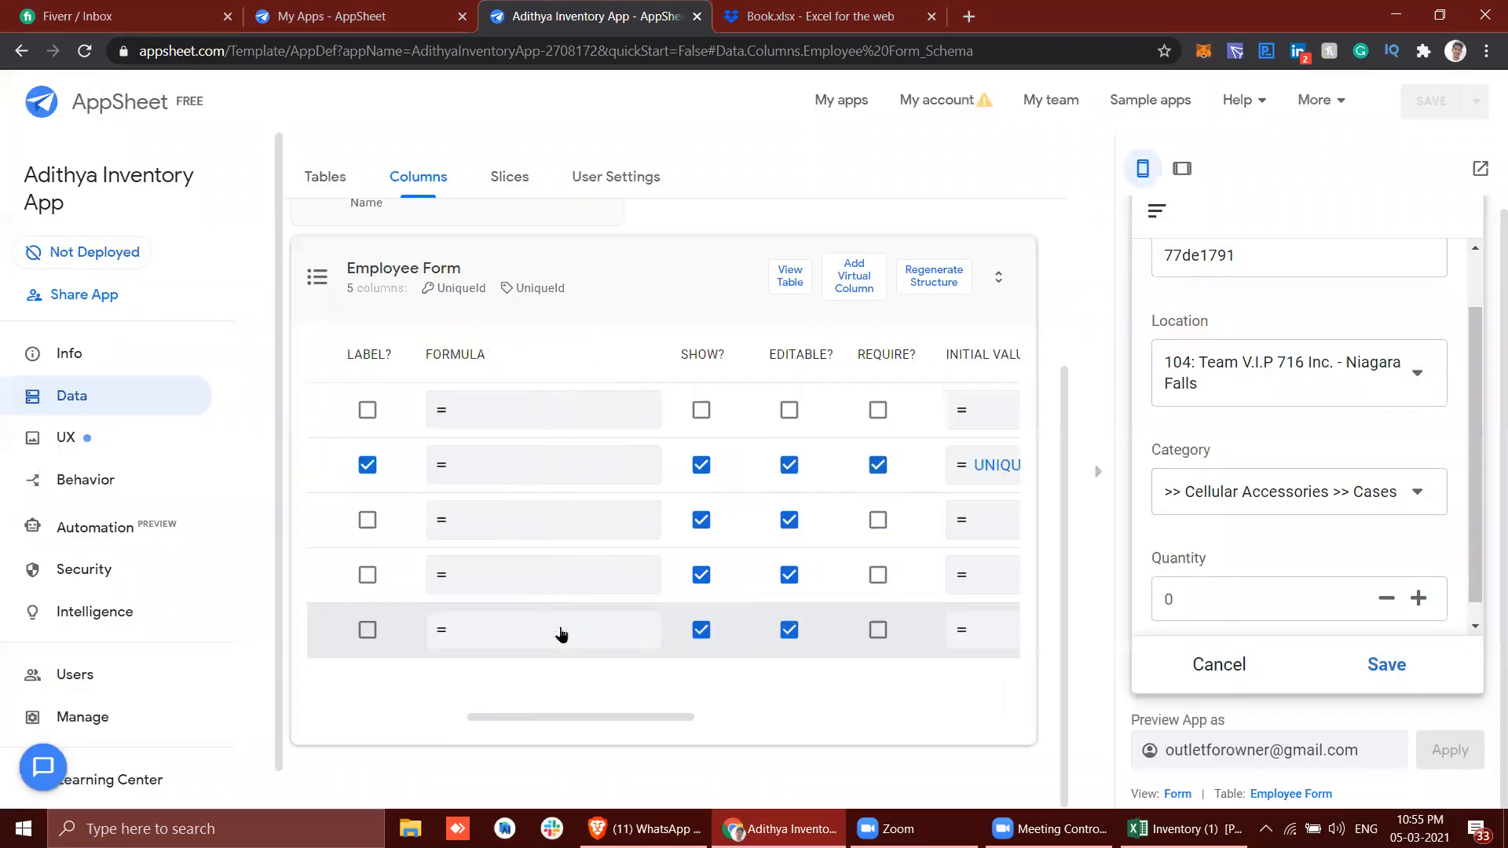
{"action": "scroll", "coordinate": [561, 633], "scroll_direction": "right", "scroll_amount": 4}
{"action": "scroll", "coordinate": [560, 634], "scroll_direction": "left", "scroll_amount": 3}
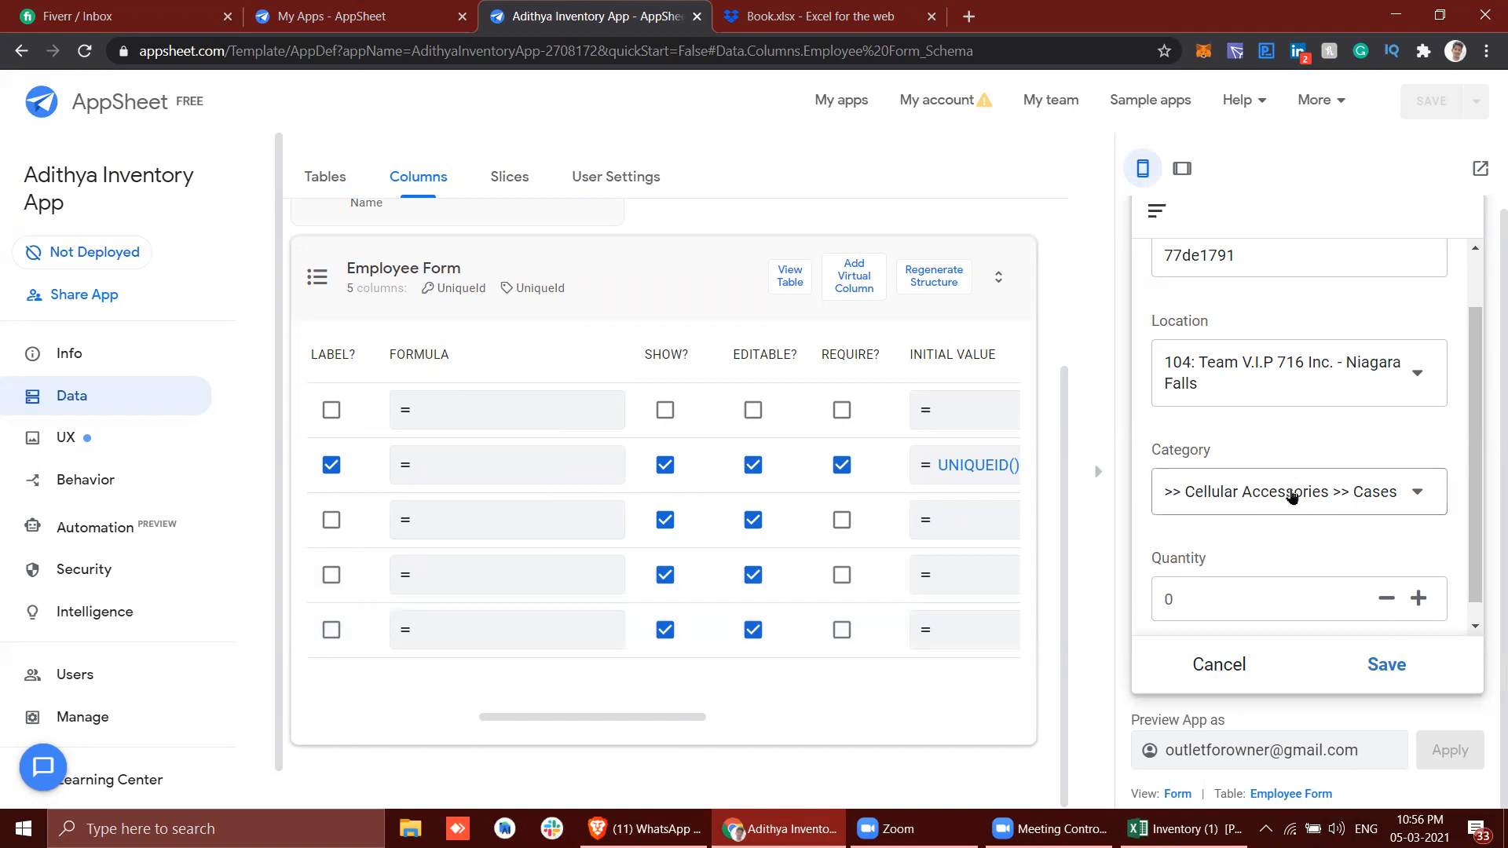
{"action": "scroll", "coordinate": [1289, 495], "scroll_direction": "down", "scroll_amount": 1}
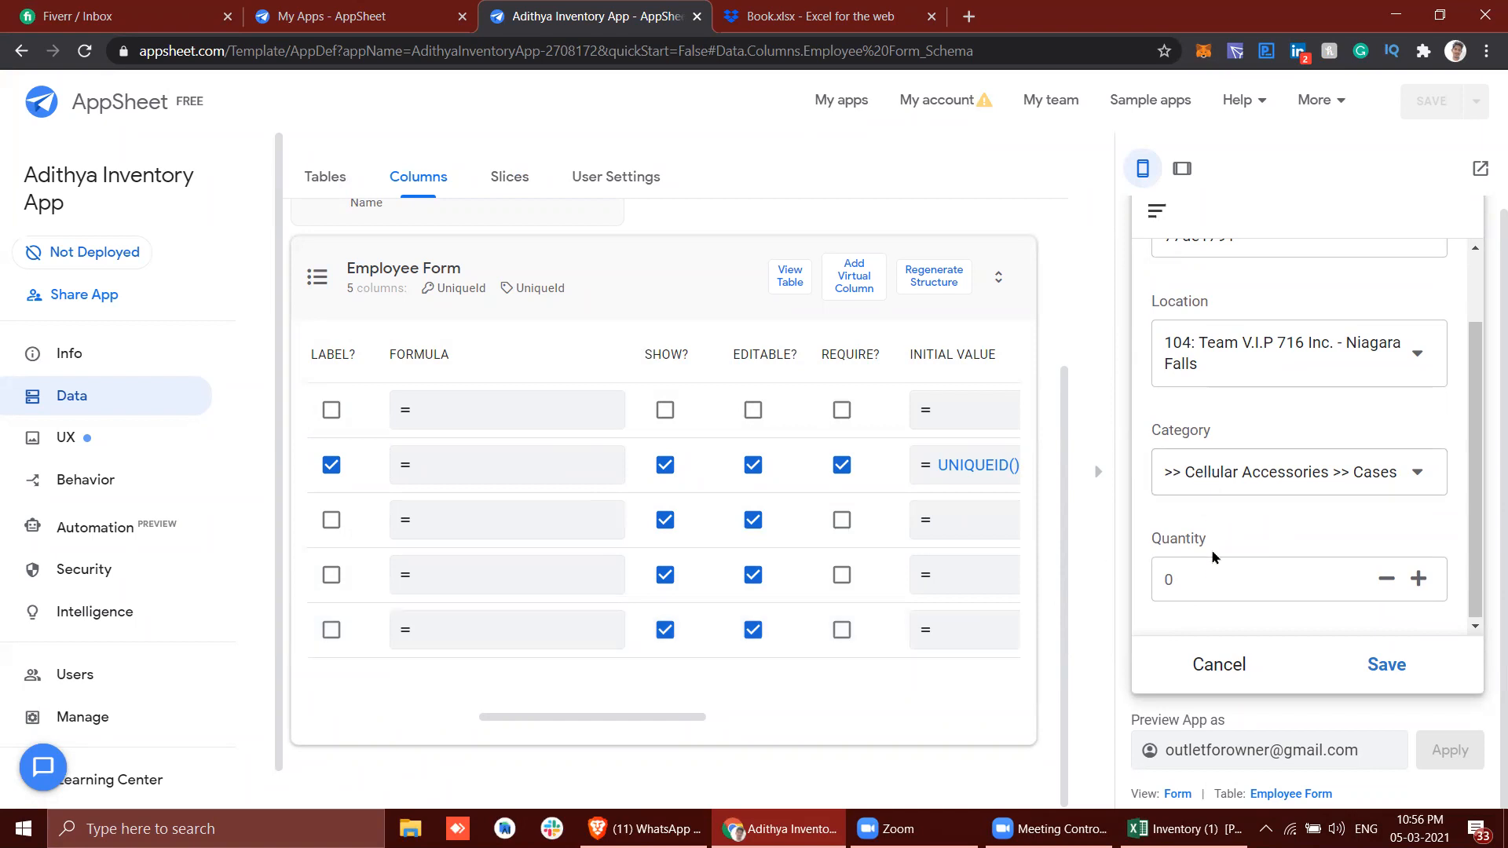
{"action": "left_click", "coordinate": [1210, 570]}
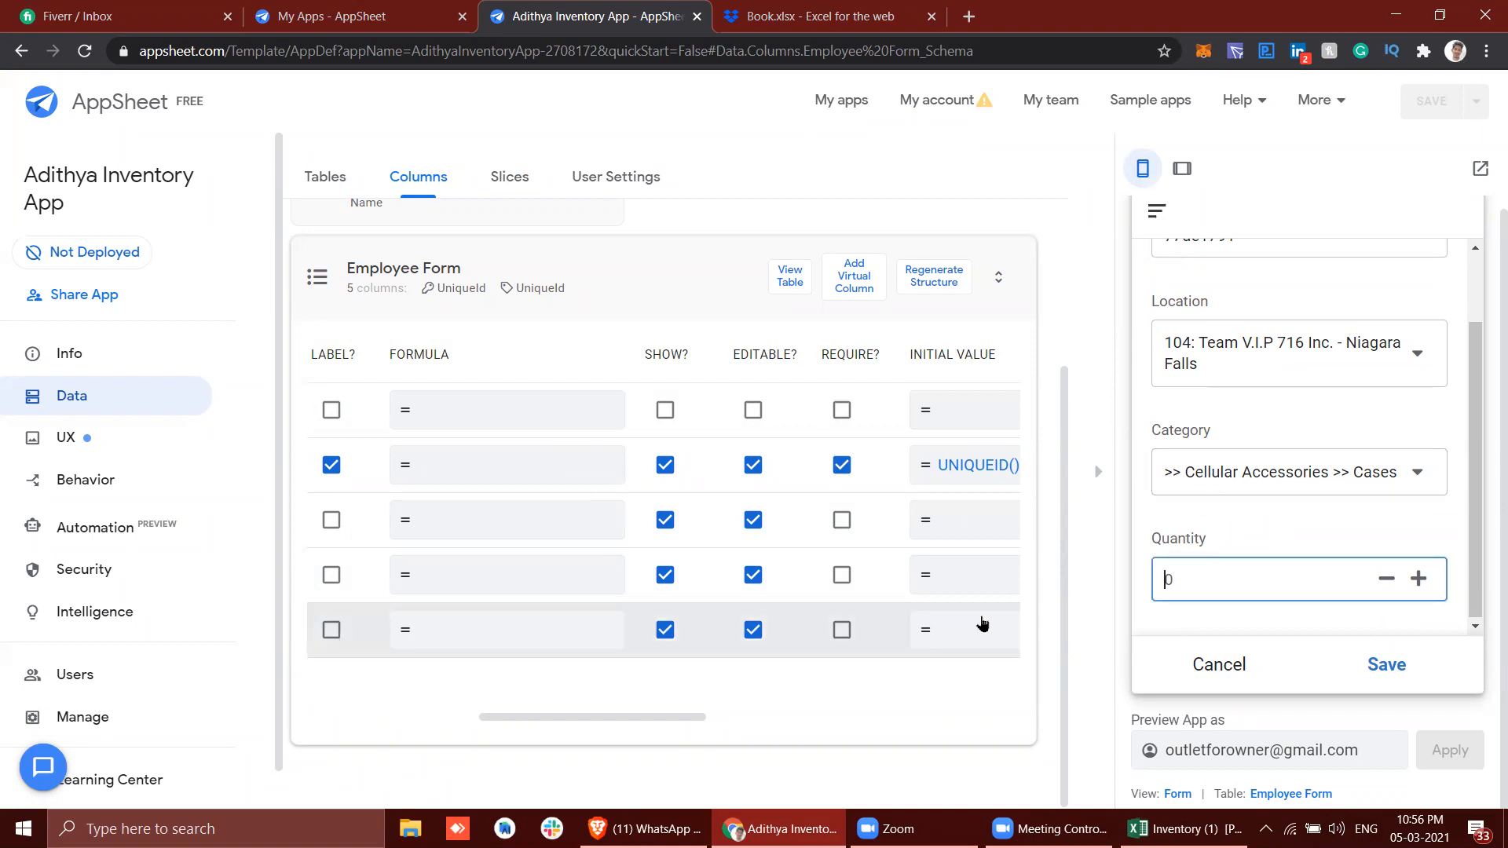
{"action": "left_click", "coordinate": [956, 629]}
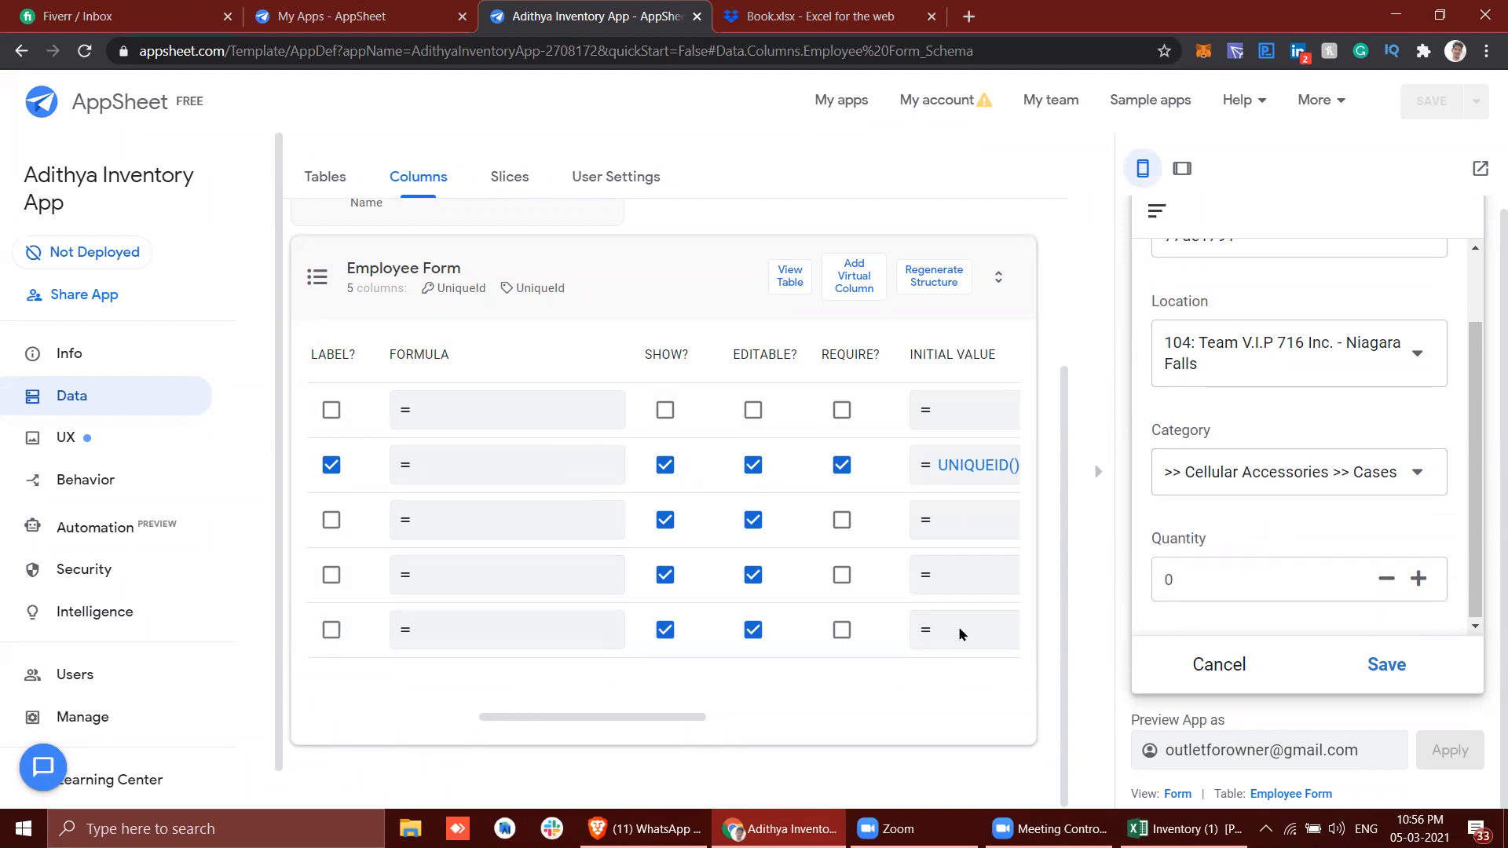
{"action": "type", "text": "SELECT("}
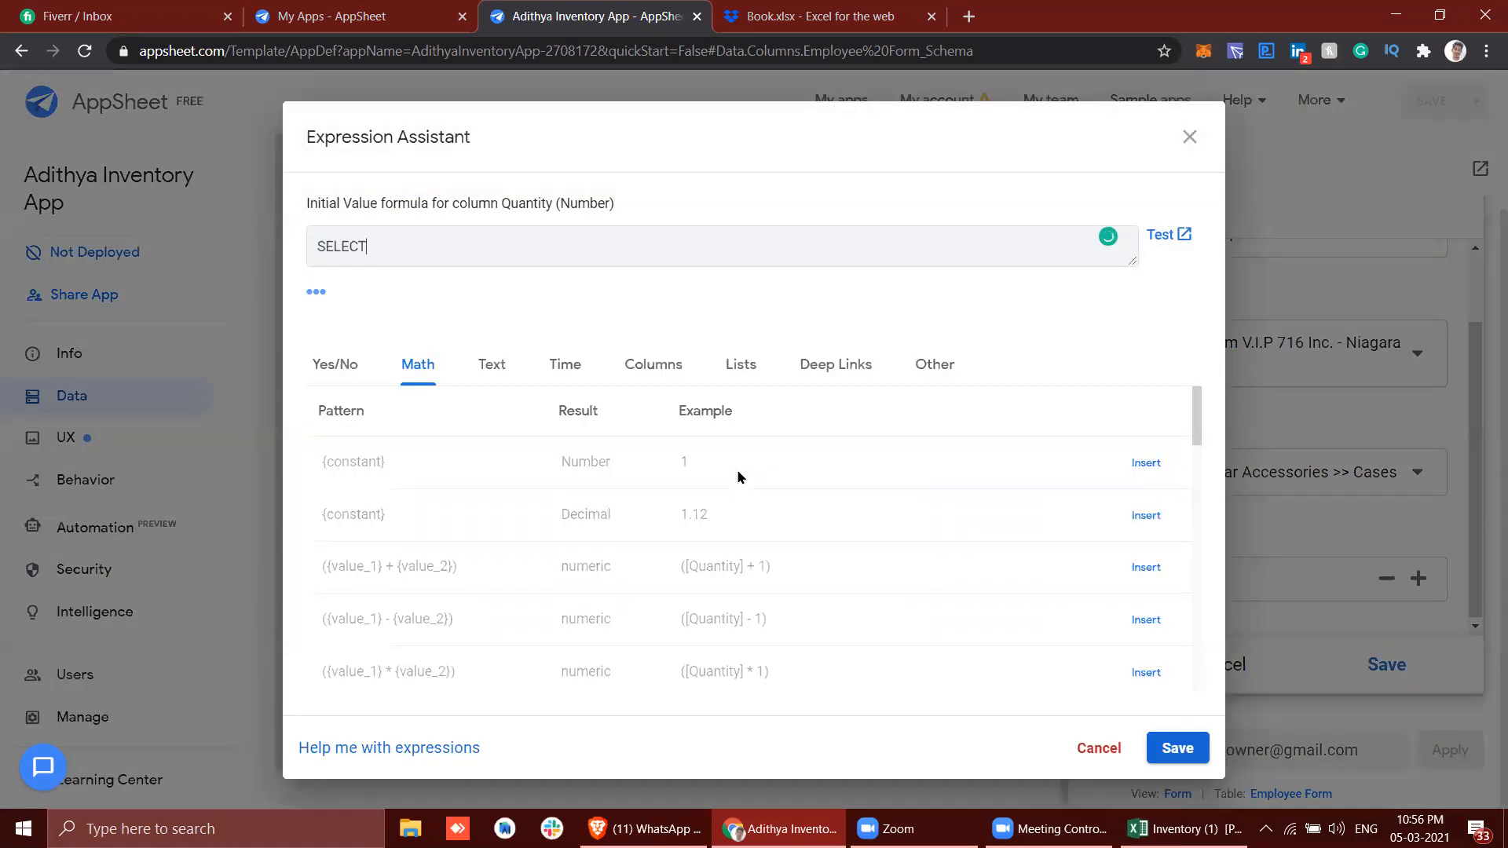
Set Master[Quantity] as the list argument of SELECT, taking the Quantity column name from the Master sheet in Excel for the web.
{"action": "left_click", "coordinate": [820, 15]}
{"action": "left_click", "coordinate": [636, 16]}
{"action": "type", "text": "CT(Master"}
{"action": "left_click", "coordinate": [820, 15]}
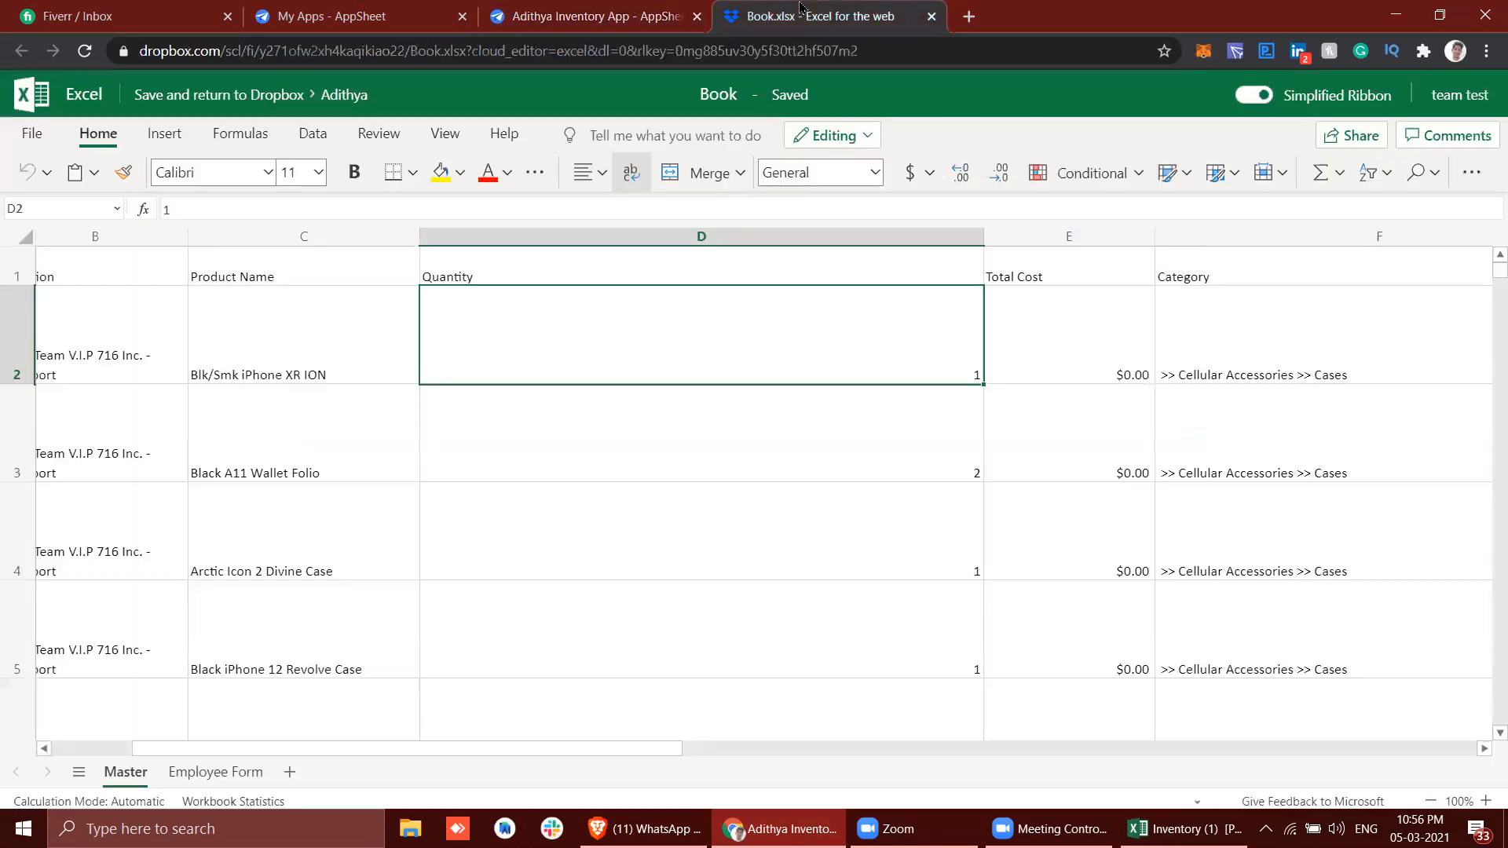
{"action": "left_click", "coordinate": [619, 273]}
{"action": "key", "text": "ctrl+c"}
{"action": "left_click", "coordinate": [597, 11]}
{"action": "key", "text": "ctrl+v"}
Add the condition [Category] = [_THISROW].[Category] to the SELECT expression for Quantity.
{"action": "type", "text": ", [Ca"}
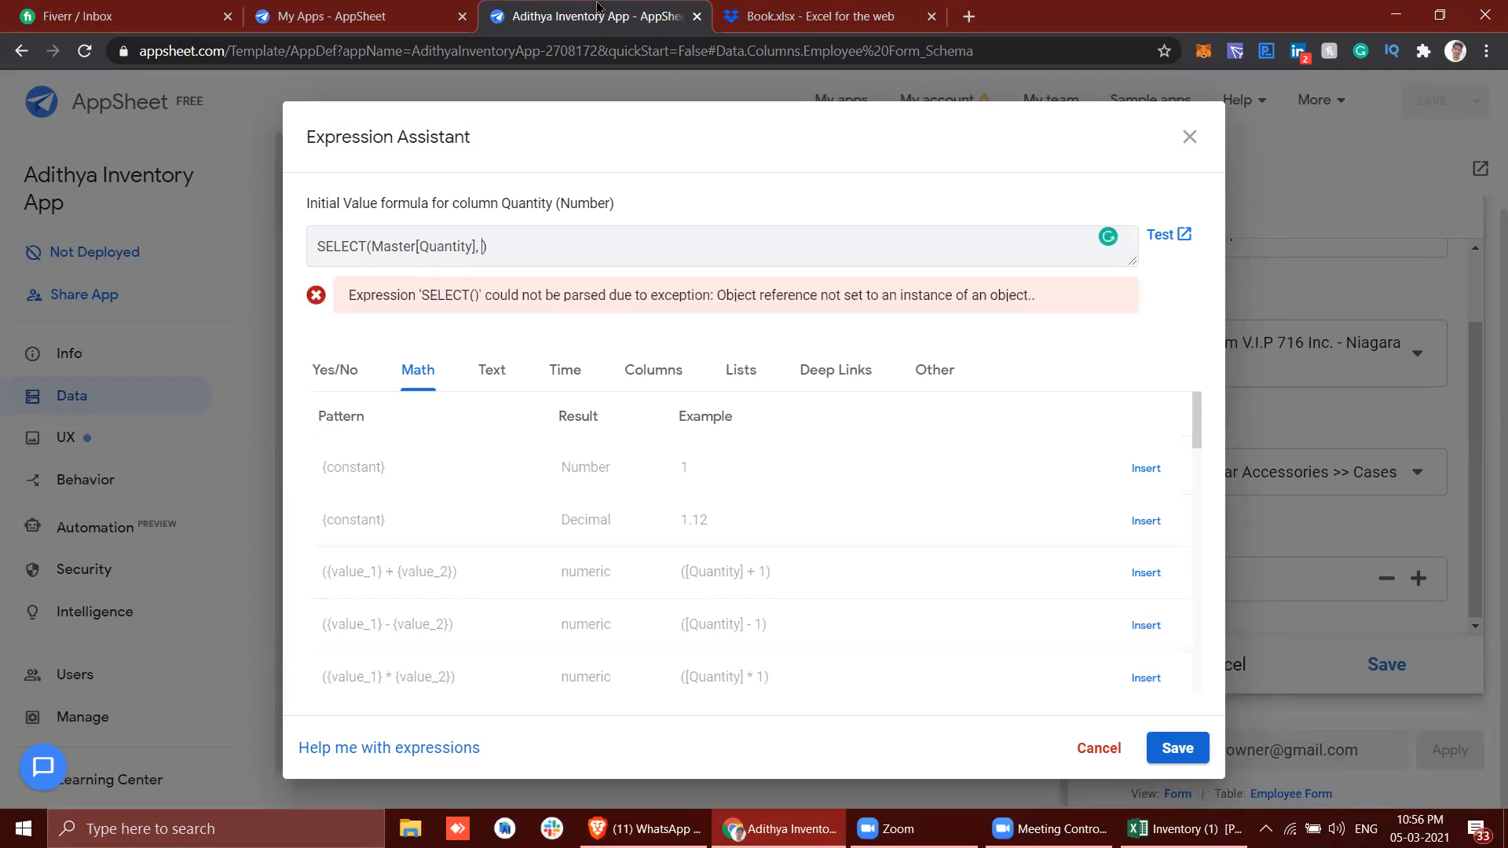
{"action": "type", "text": "teog"}
{"action": "key", "text": "BackSpace"}
{"action": "key", "text": "BackSpace"}
{"action": "type", "text": "gory]"}
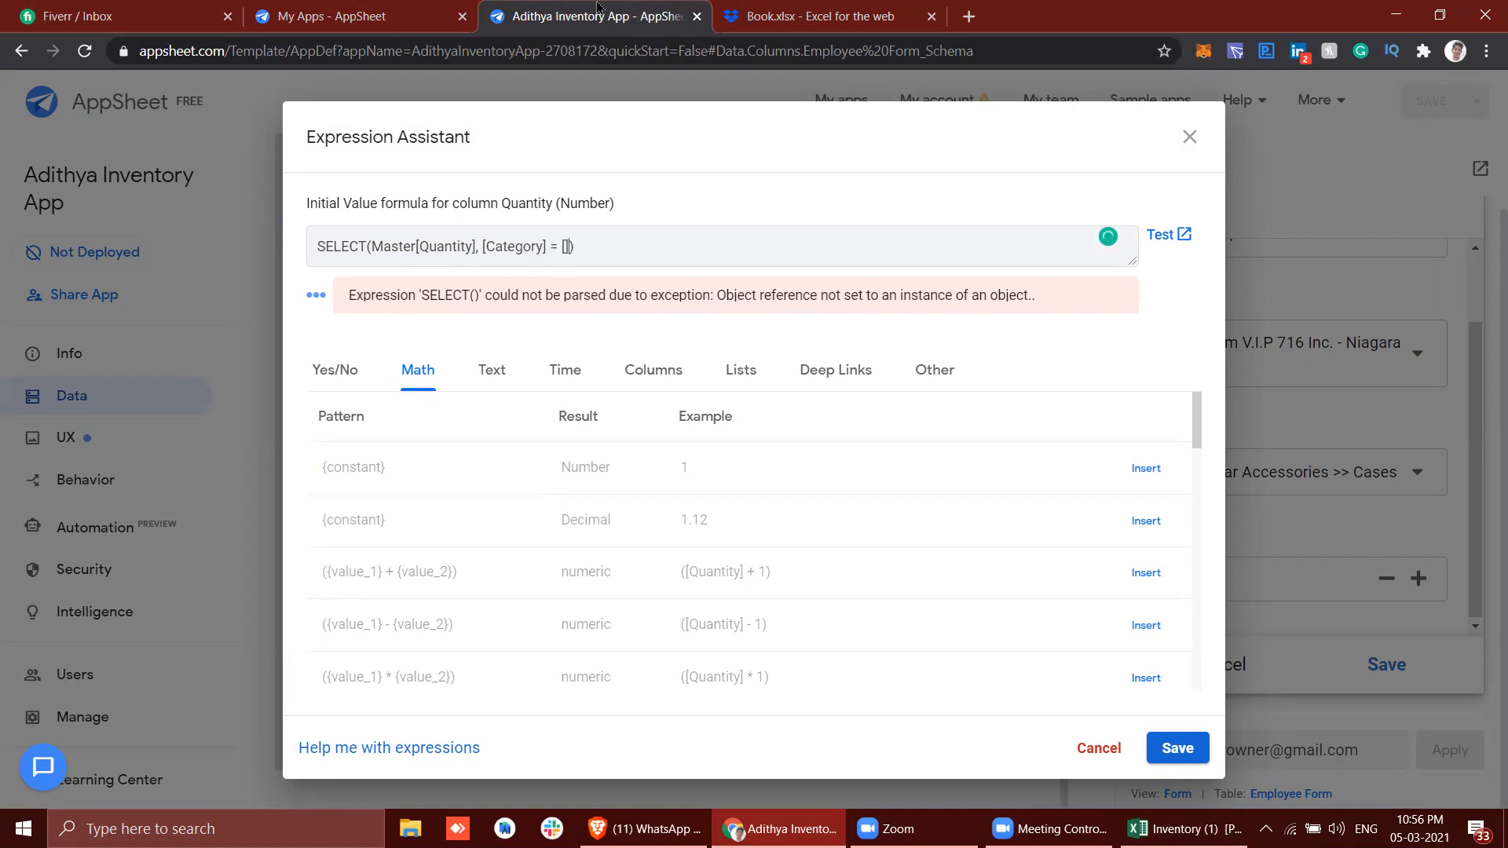
{"action": "type", "text": " = [_THIR"}
{"action": "key", "text": "BackSpace"}
{"action": "type", "text": "SROW"}
{"action": "type", "text": ".[Car"}
{"action": "type", "text": "egory"}
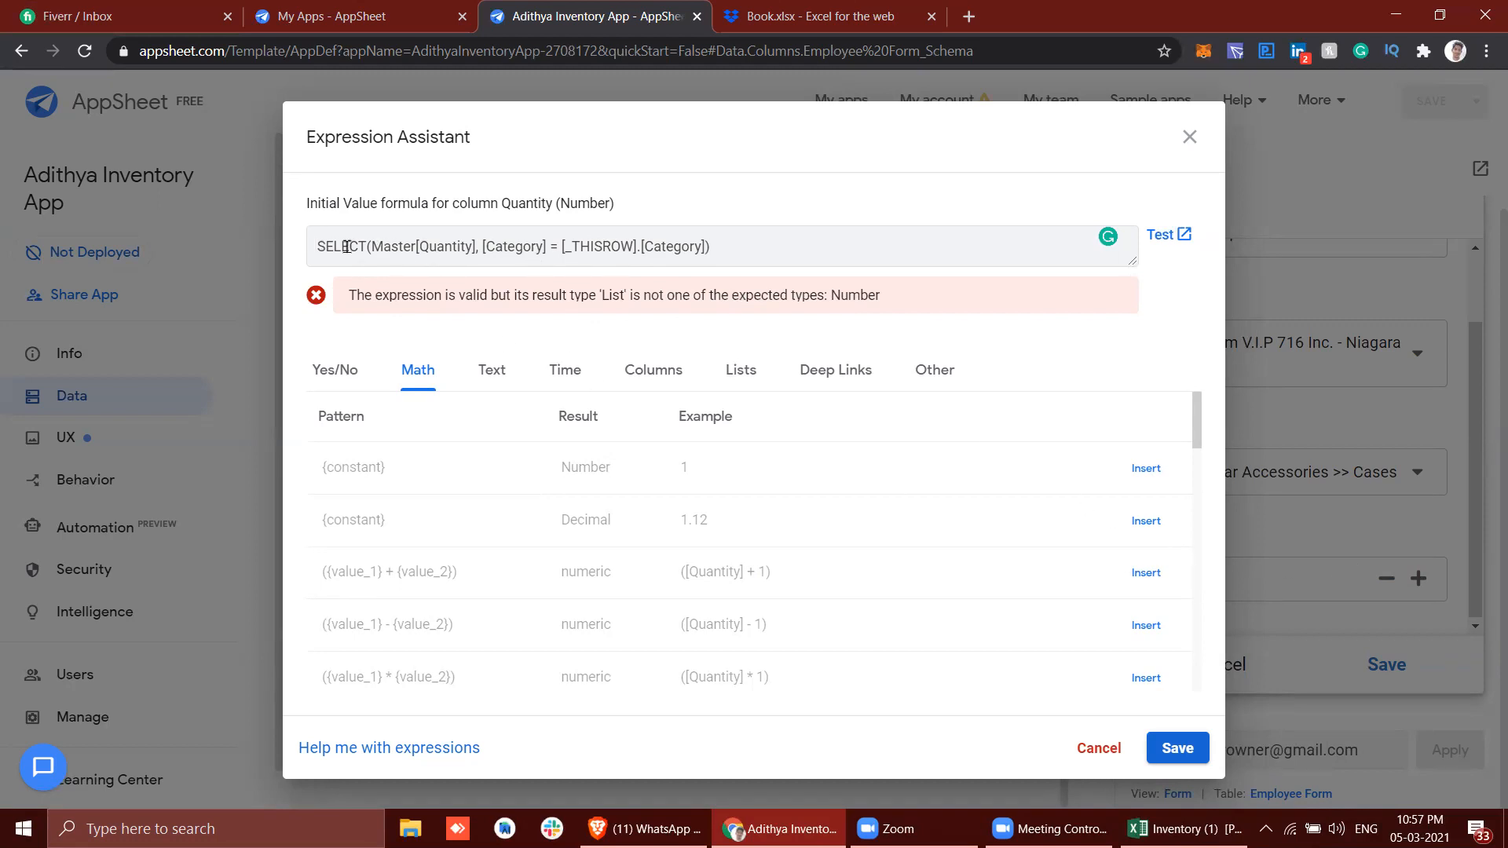
Wrap the whole SELECT expression in ANY(), then save the Initial Value formula and the app.
{"action": "left_click", "coordinate": [320, 247]}
{"action": "type", "text": "ANY("}
{"action": "left_click", "coordinate": [751, 237]}
{"action": "type", "text": ")"}
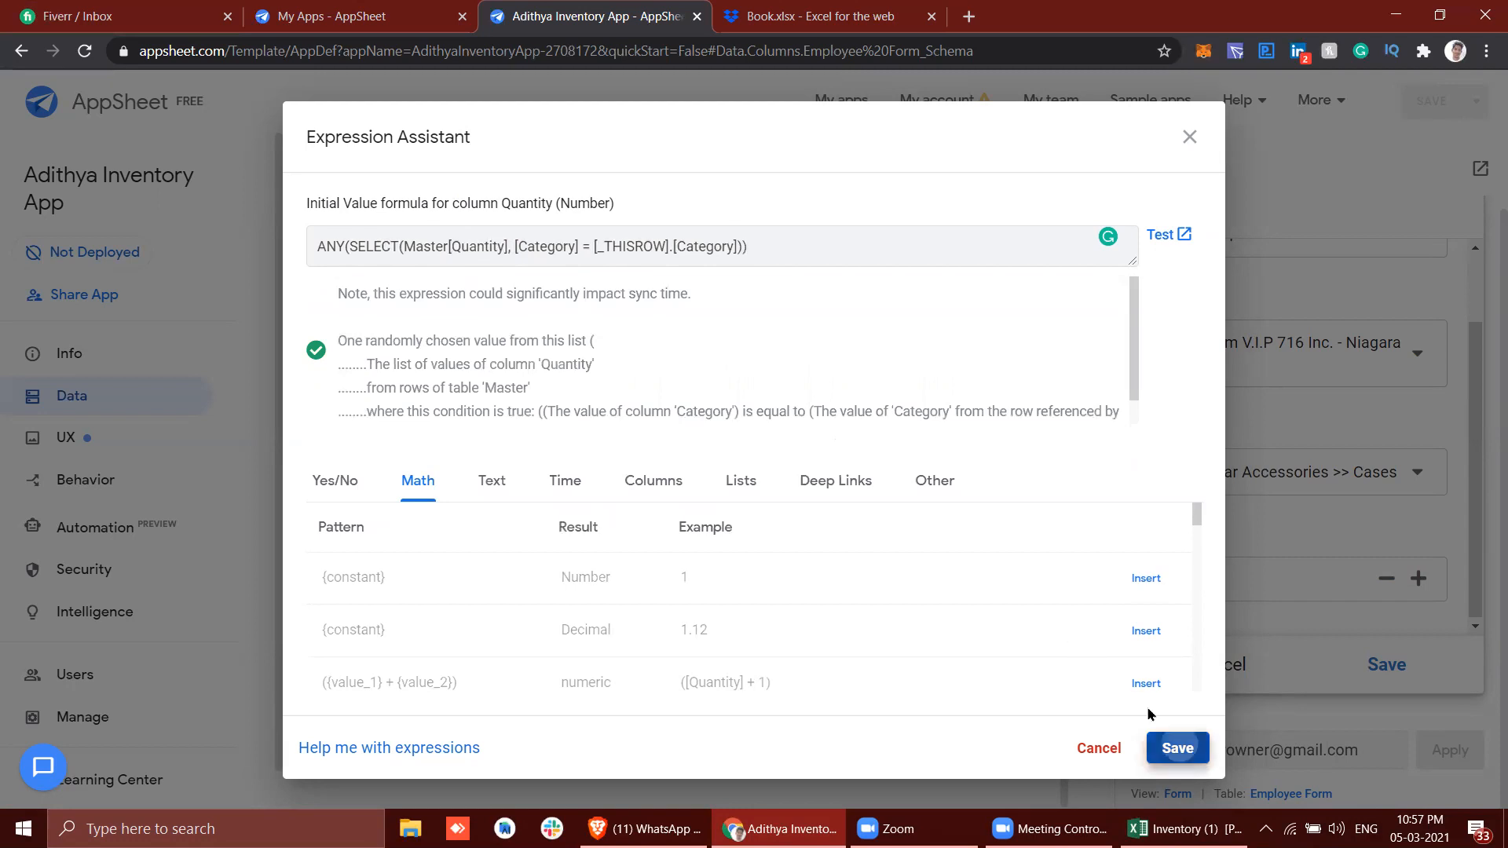
{"action": "left_click", "coordinate": [1176, 748]}
{"action": "left_click", "coordinate": [1431, 100]}
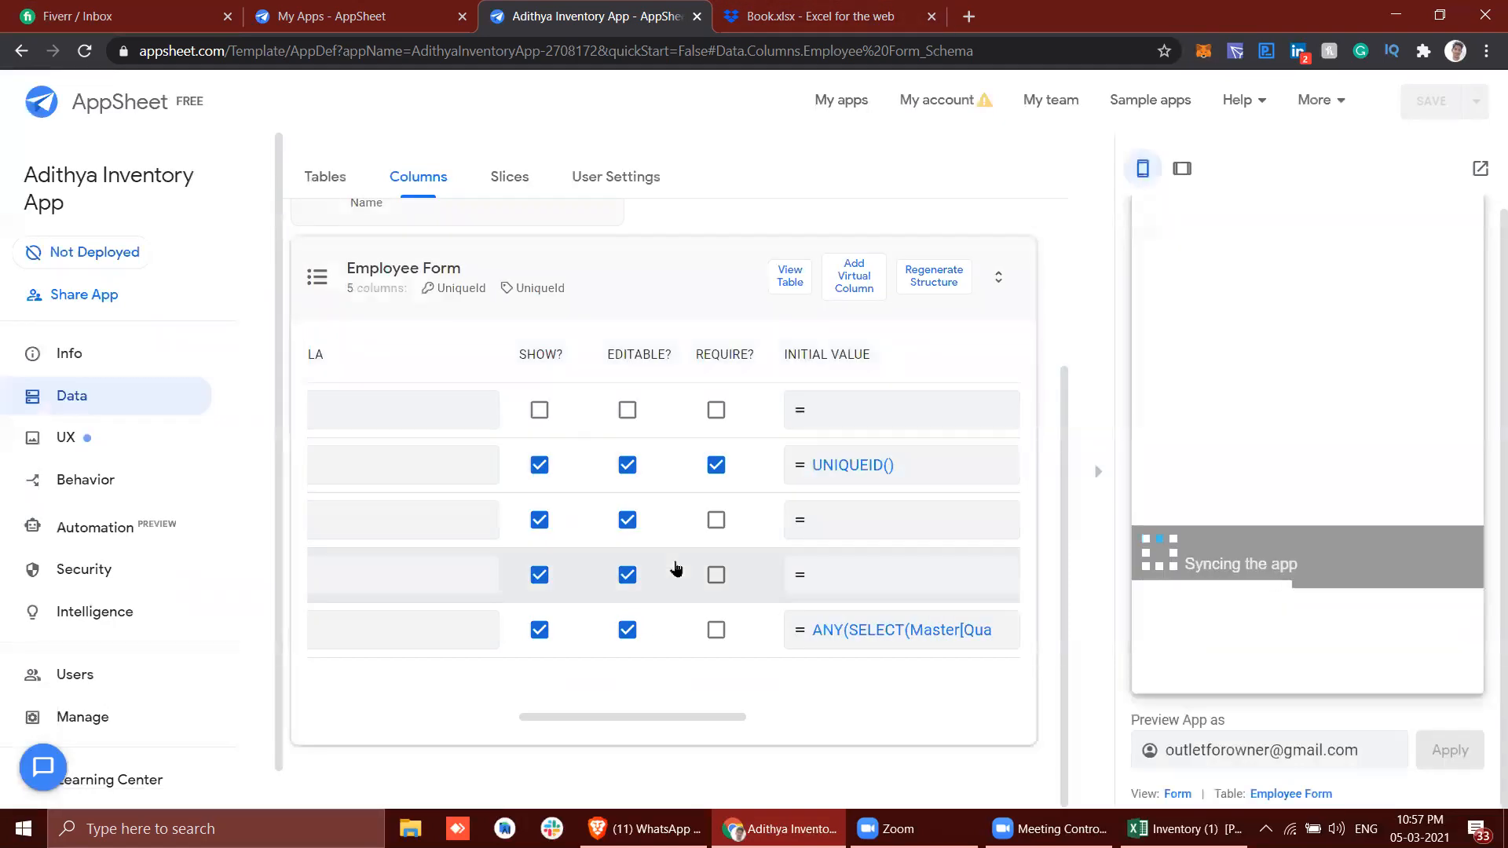
Test the form preview with location 100: Team V.I.P 716 Inc. - Lockport and the Cellular Accessories categories Cases and Screen Protectors.
{"action": "scroll", "coordinate": [673, 572], "scroll_direction": "left", "scroll_amount": 5}
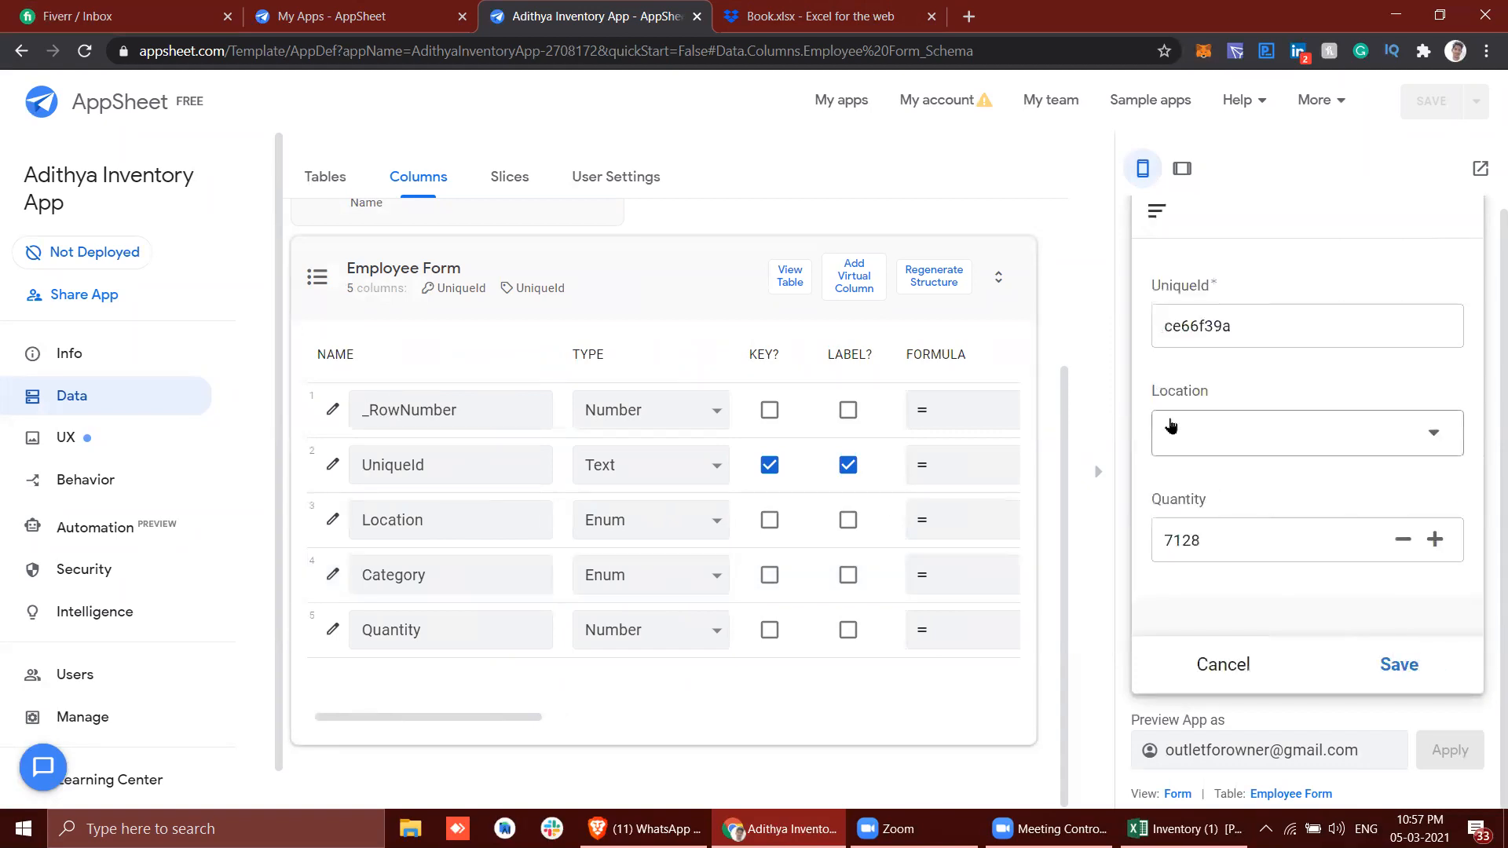
{"action": "left_click", "coordinate": [1252, 437]}
{"action": "left_click", "coordinate": [1214, 339]}
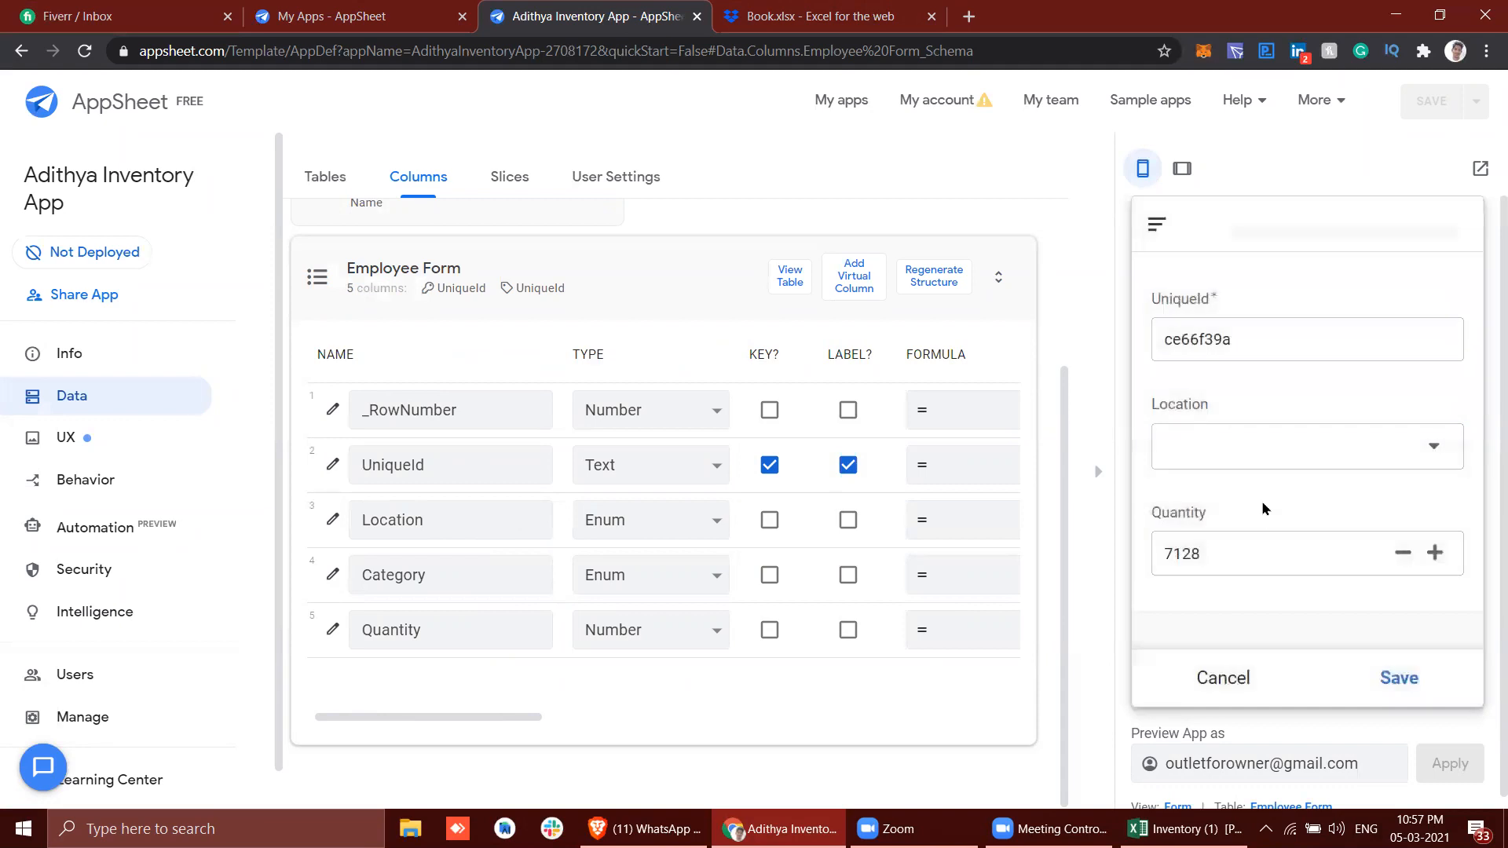
{"action": "left_click", "coordinate": [1260, 568]}
{"action": "left_click", "coordinate": [1231, 348]}
{"action": "scroll", "coordinate": [1225, 503], "scroll_direction": "down", "scroll_amount": 1}
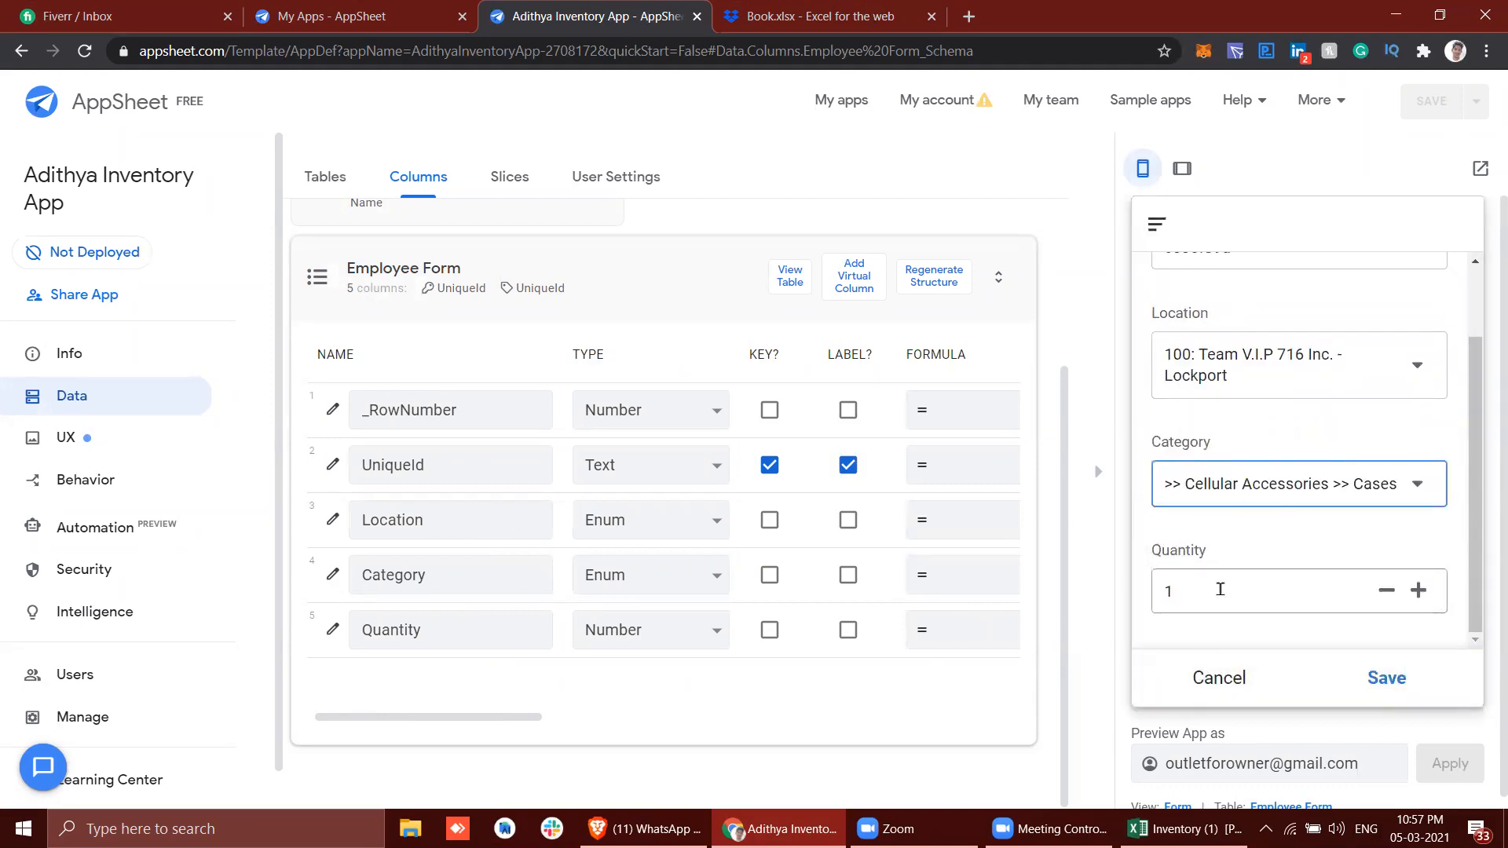
{"action": "left_click", "coordinate": [1217, 509]}
{"action": "left_click", "coordinate": [1259, 371]}
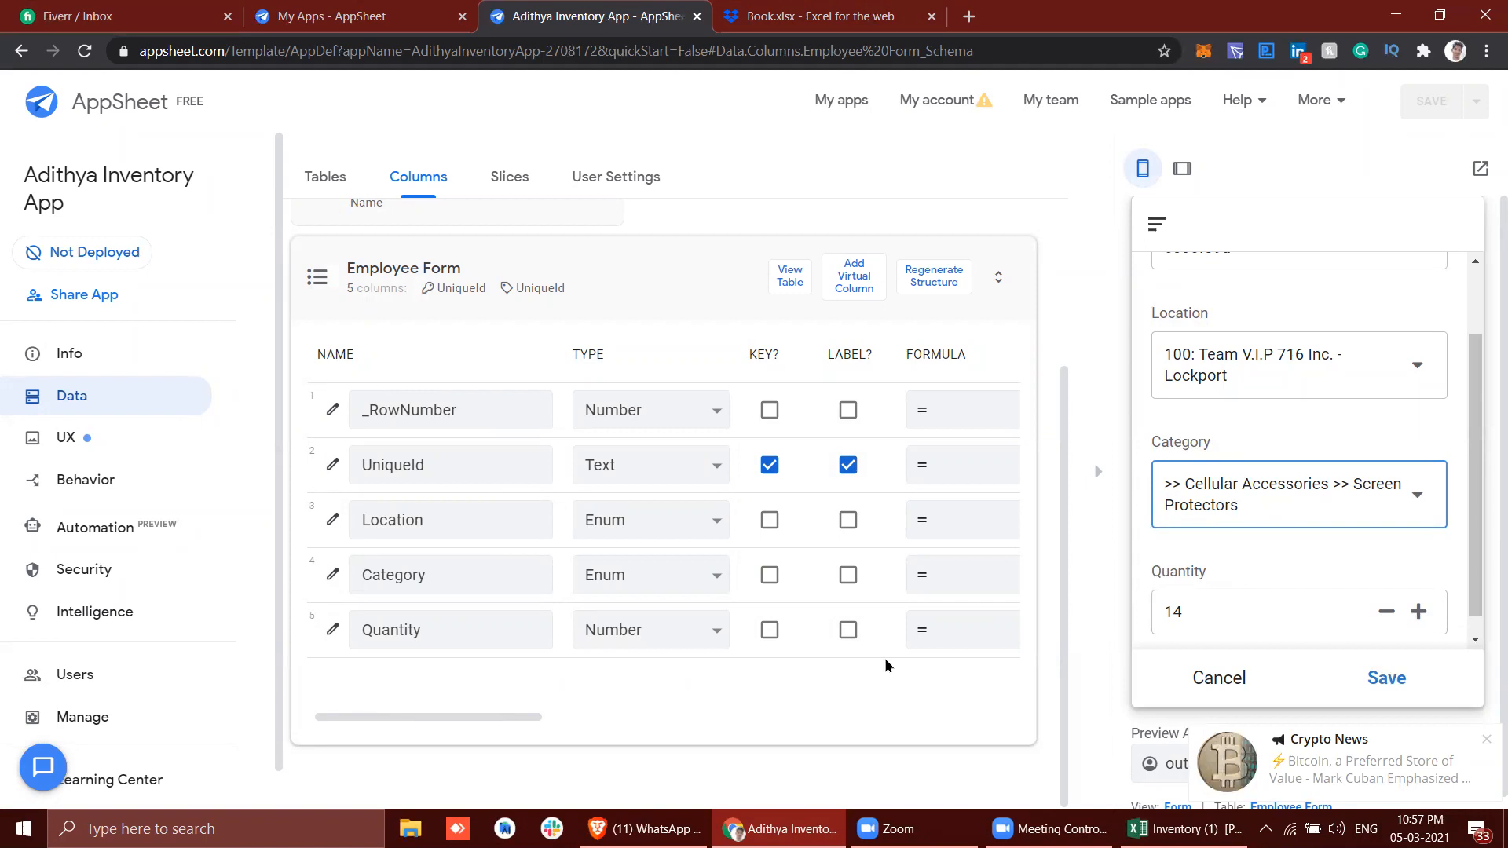
Review the UniqueId column's Initial Value formula, then hide UniqueId from the Employee Form and check the form preview.
{"action": "scroll", "coordinate": [886, 665], "scroll_direction": "right", "scroll_amount": 8}
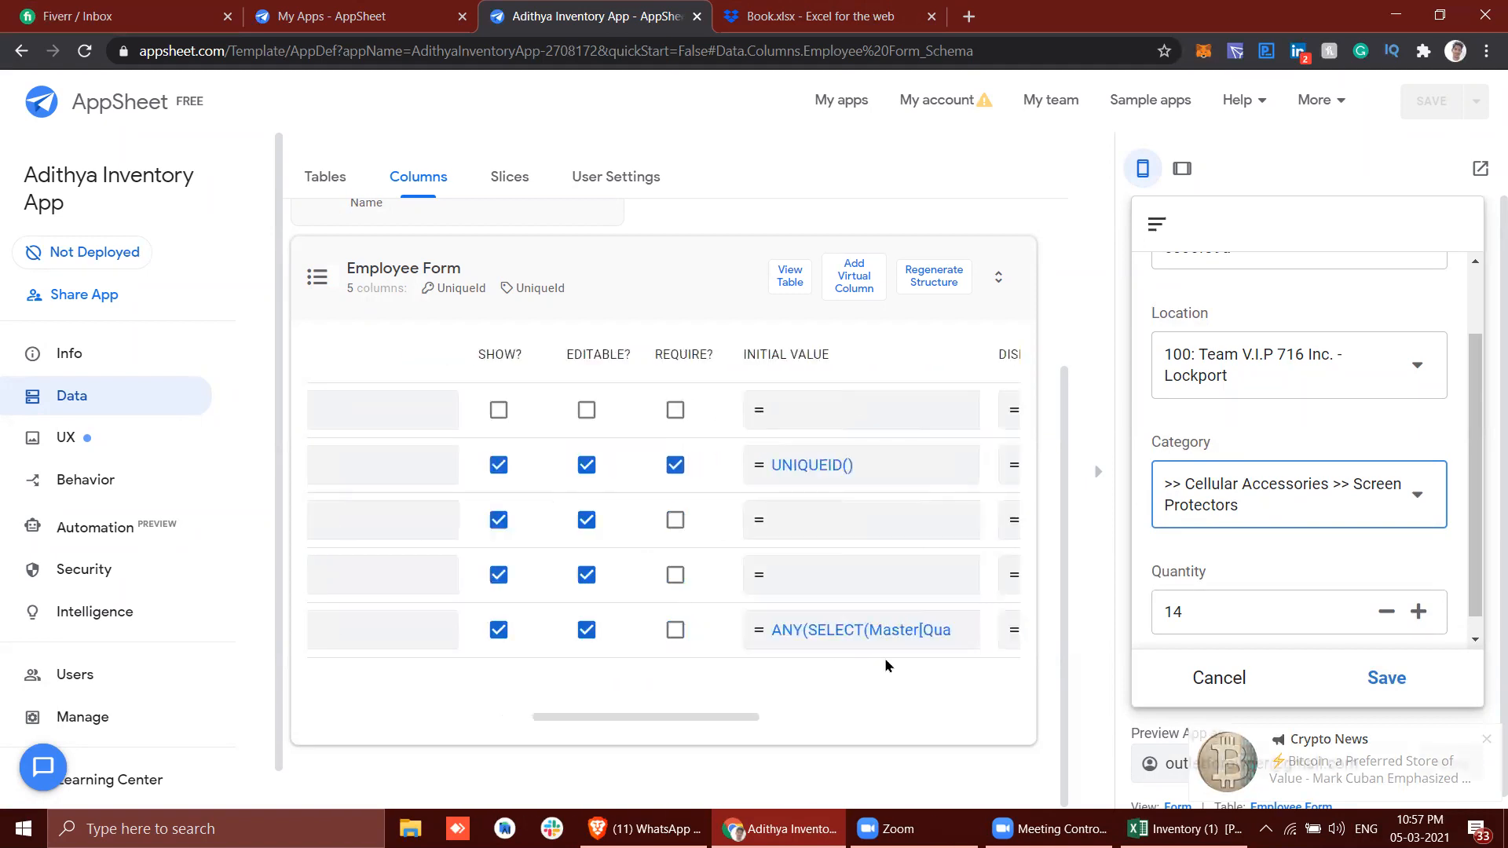
{"action": "scroll", "coordinate": [884, 657], "scroll_direction": "right", "scroll_amount": 4}
{"action": "scroll", "coordinate": [1345, 421], "scroll_direction": "up", "scroll_amount": 2}
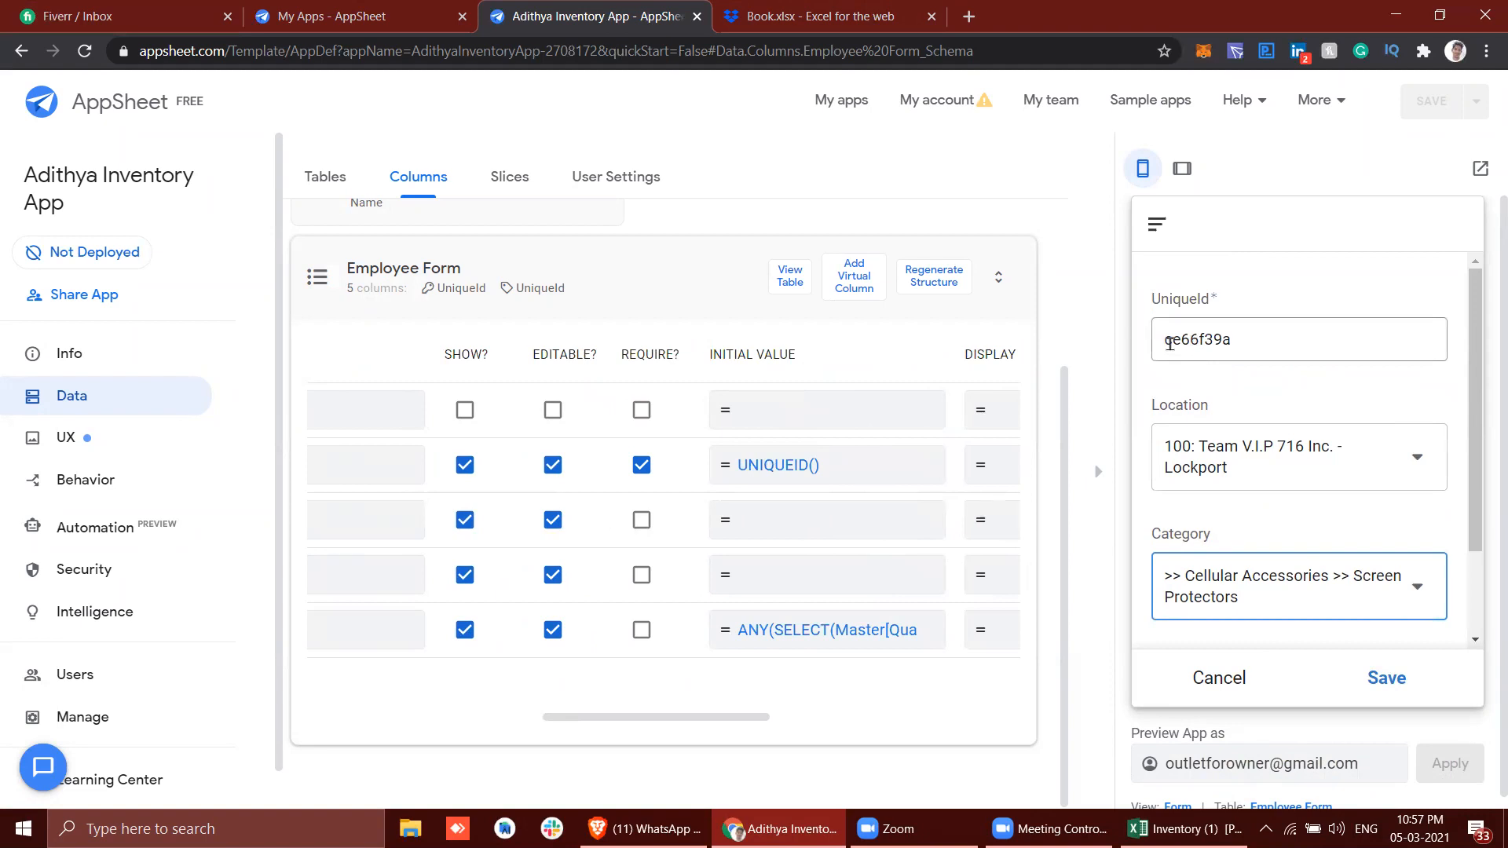
{"action": "left_click", "coordinate": [848, 467]}
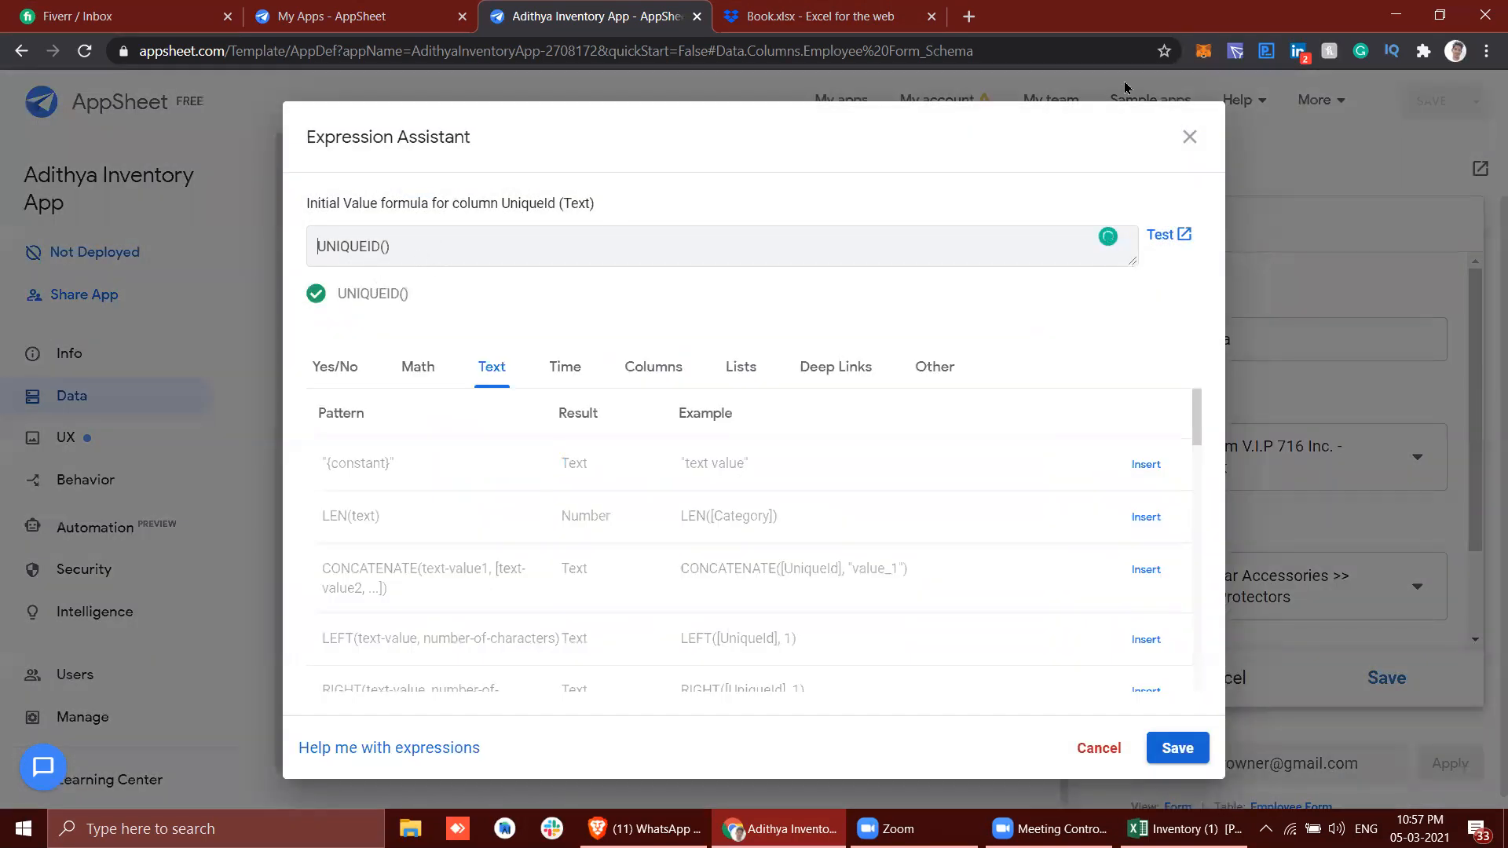
{"action": "left_click", "coordinate": [1190, 136]}
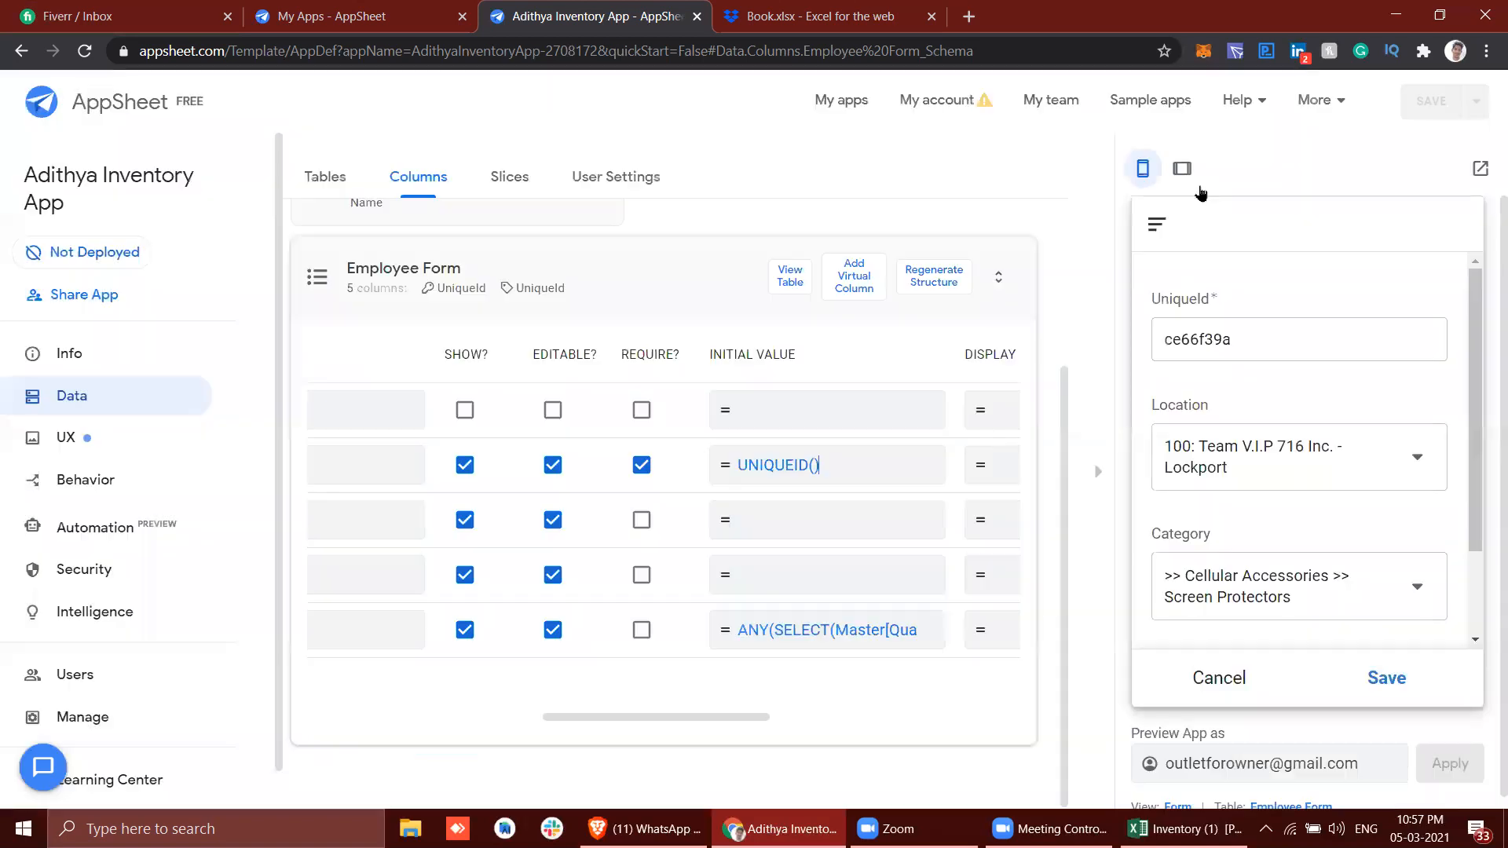
{"action": "double_click", "coordinate": [1232, 344]}
{"action": "left_click", "coordinate": [1232, 344]}
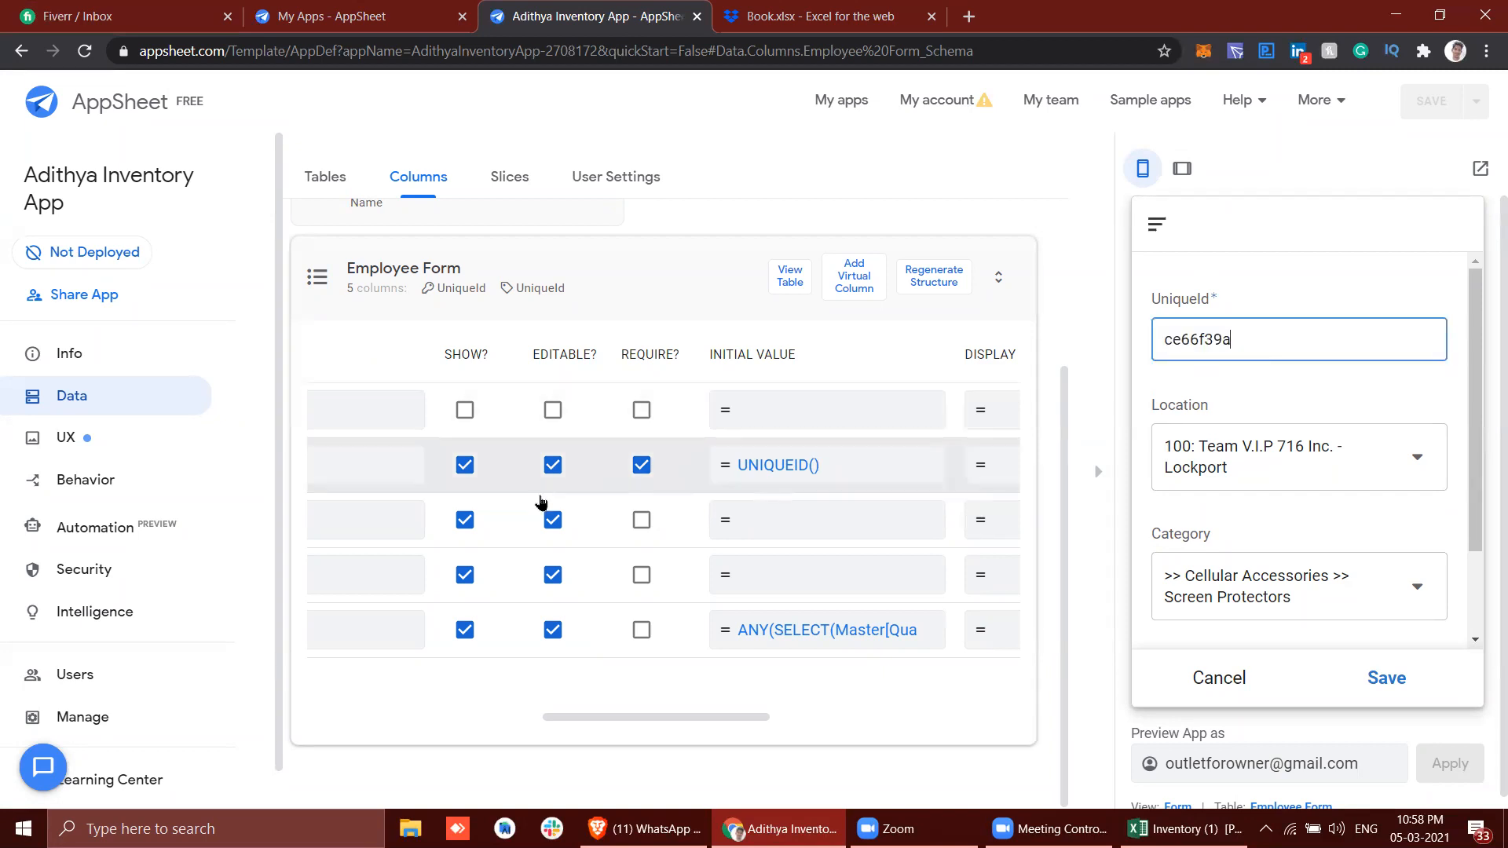
{"action": "left_click", "coordinate": [471, 467]}
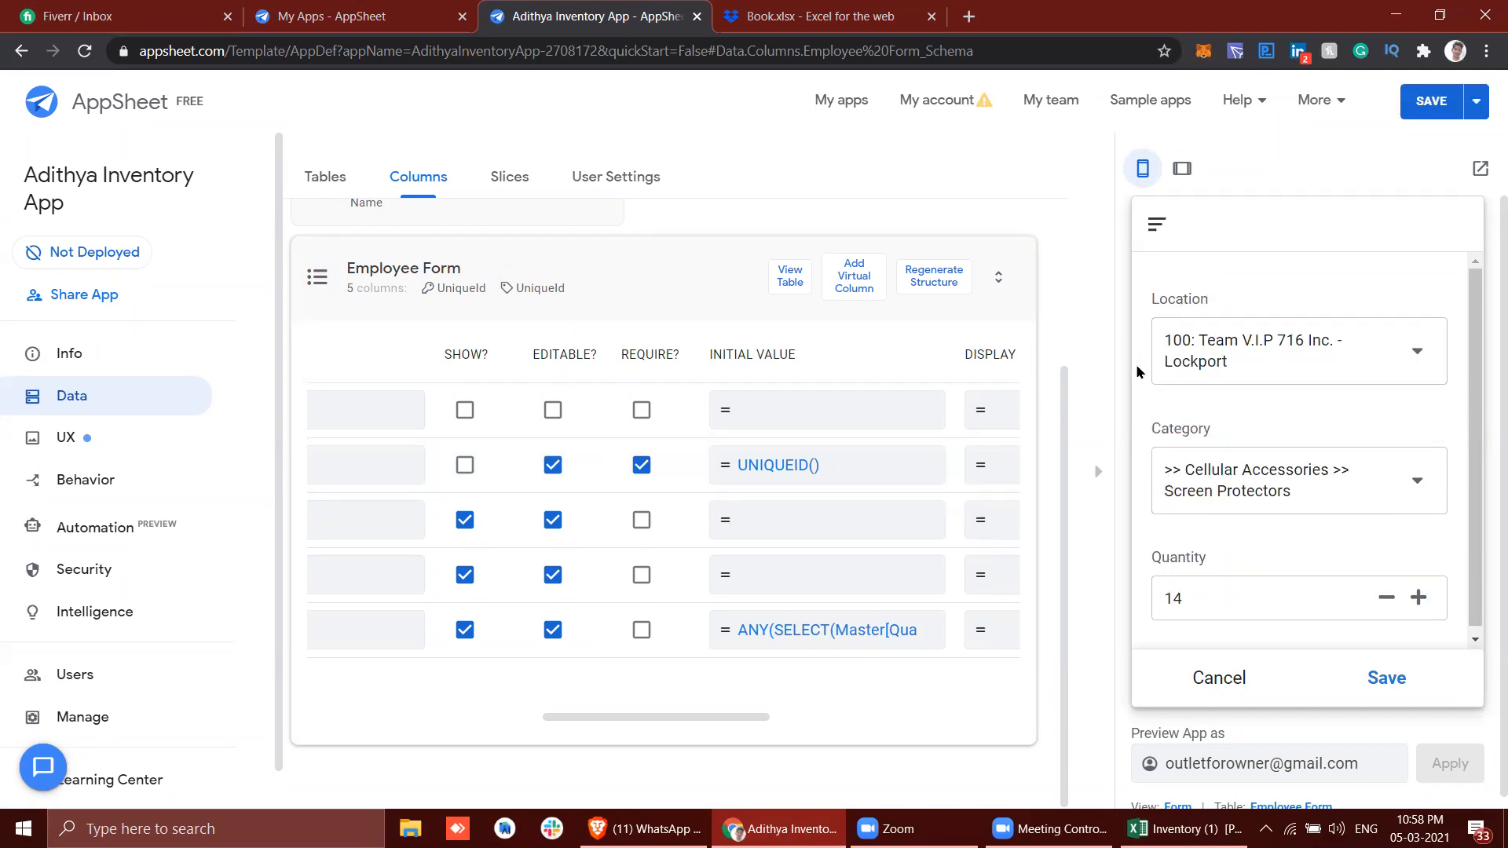
{"action": "scroll", "coordinate": [717, 530], "scroll_direction": "left", "scroll_amount": 5}
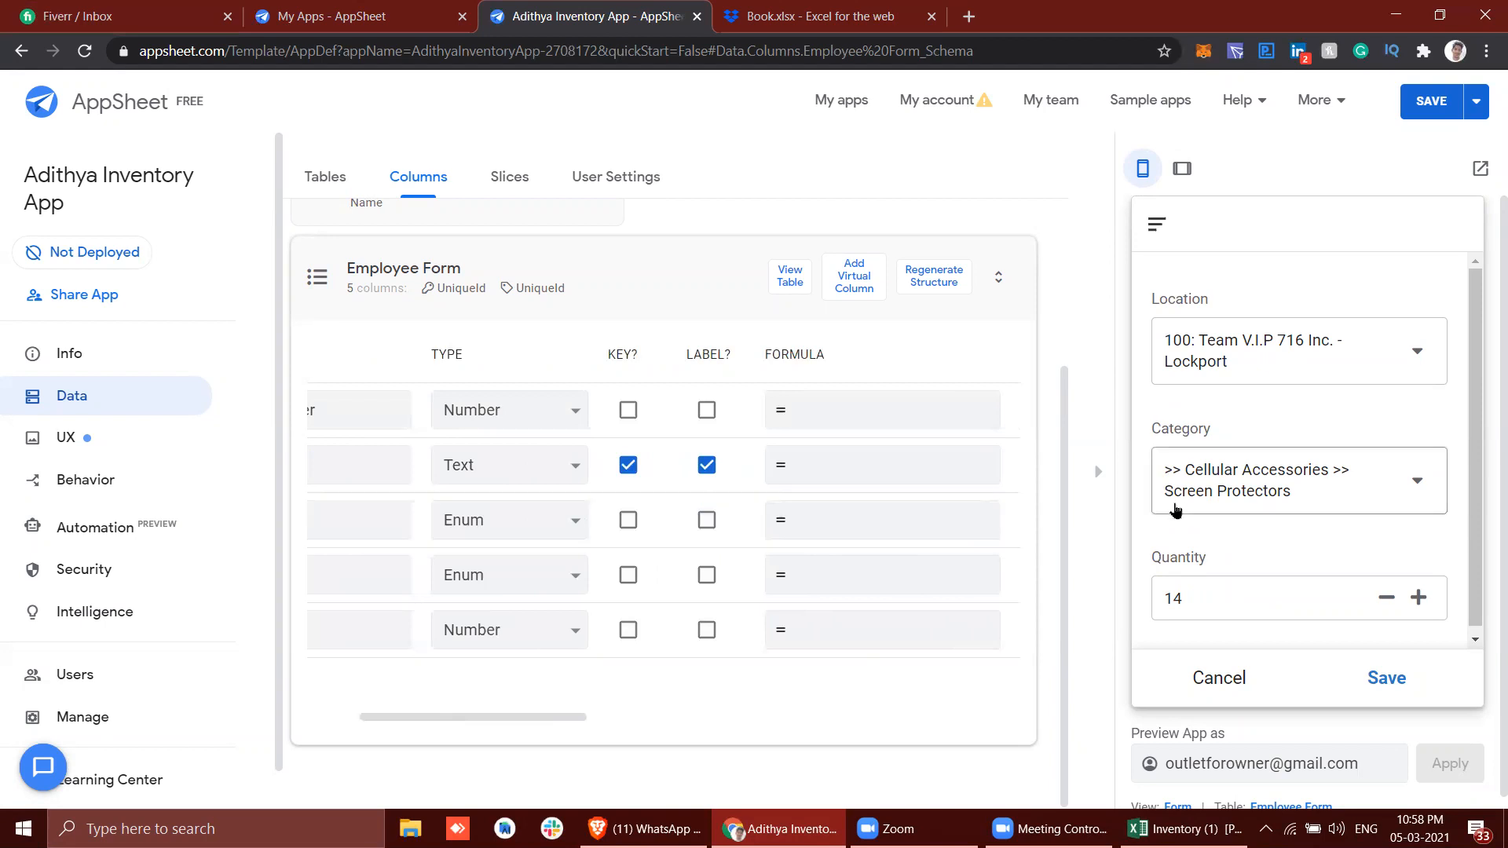
{"action": "scroll", "coordinate": [1190, 551], "scroll_direction": "down", "scroll_amount": 1}
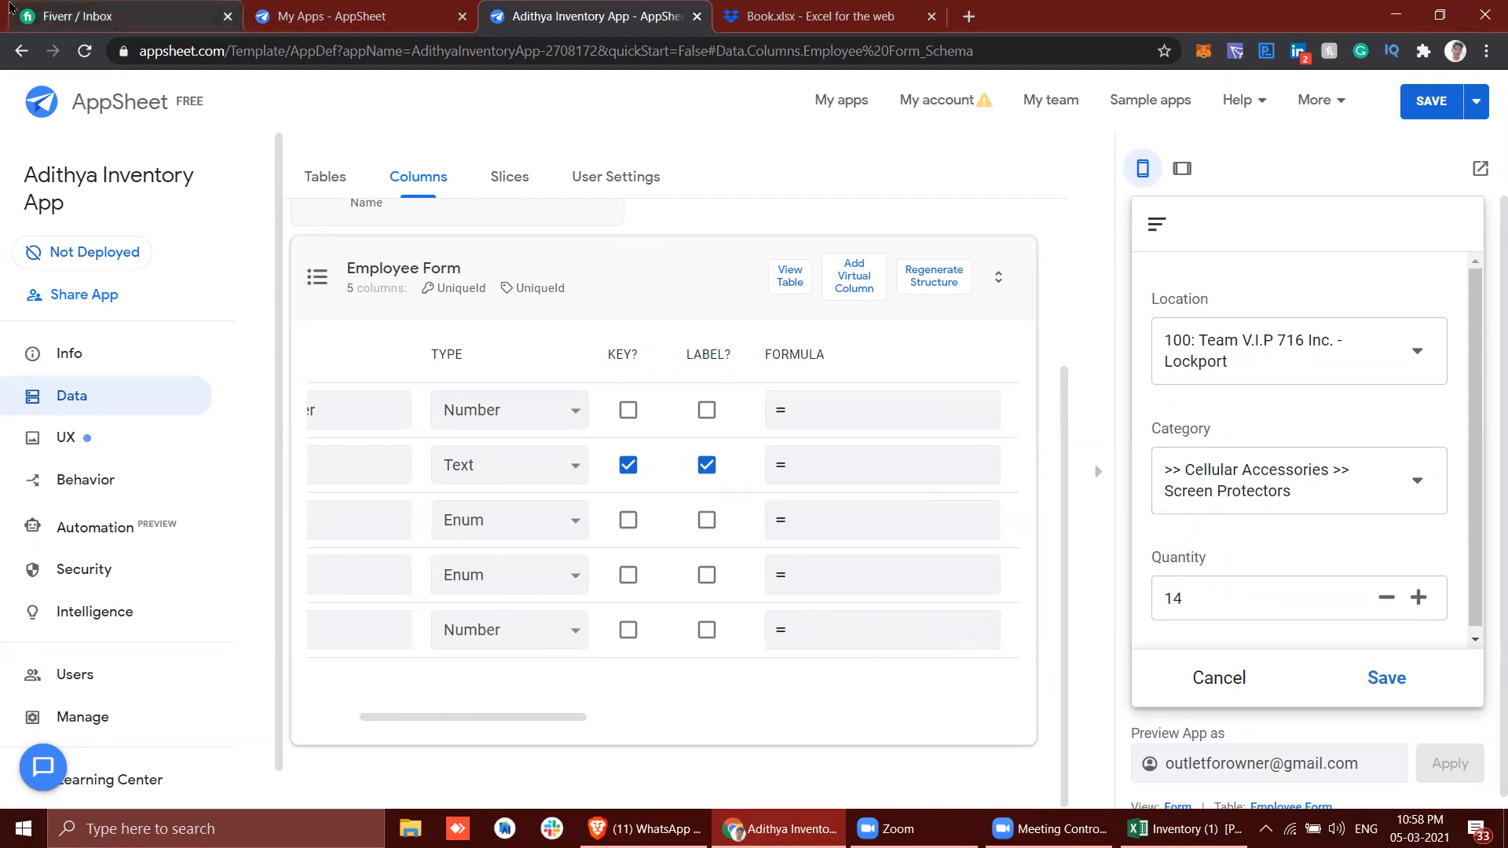
Switch to the Fiverr inbox and read through the client's messages about products, stock quantity and the physical inventory count.
{"action": "left_click", "coordinate": [117, 16]}
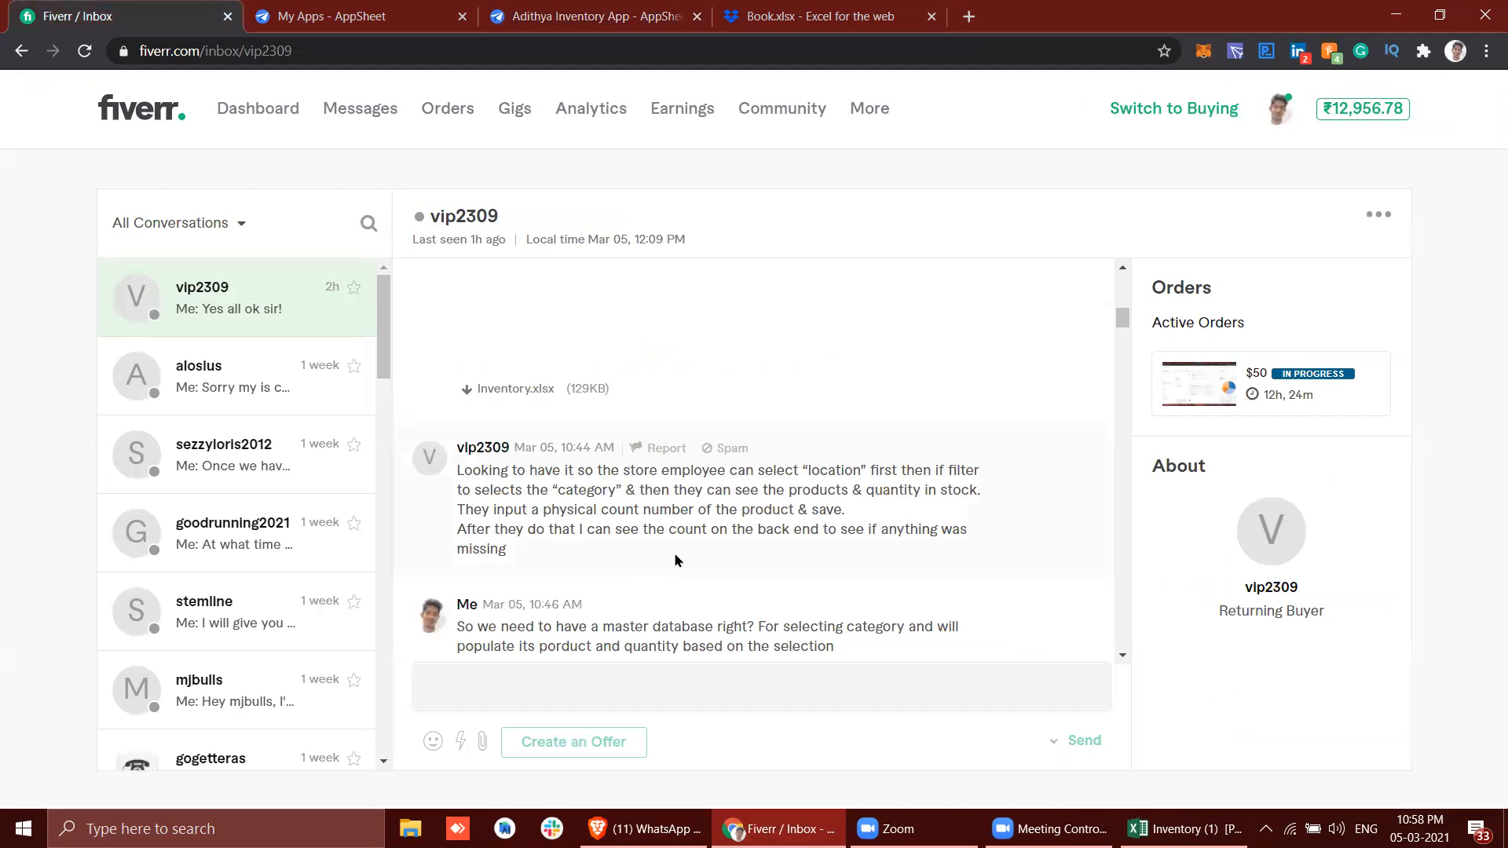
{"action": "scroll", "coordinate": [795, 557], "scroll_direction": "down", "scroll_amount": 10}
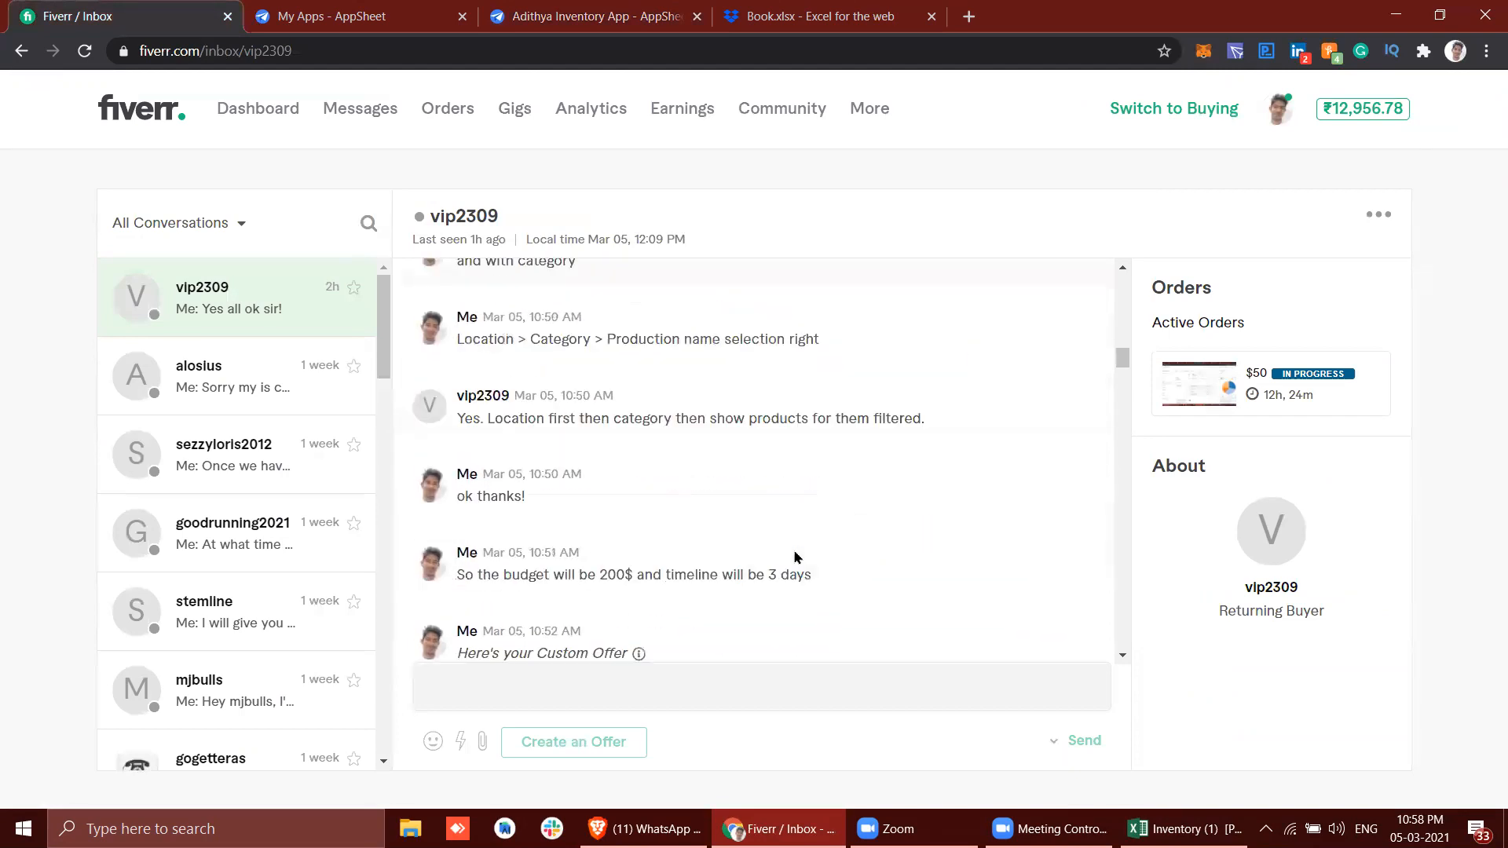
{"action": "scroll", "coordinate": [795, 557], "scroll_direction": "up", "scroll_amount": 2}
{"action": "scroll", "coordinate": [795, 557], "scroll_direction": "down", "scroll_amount": 10}
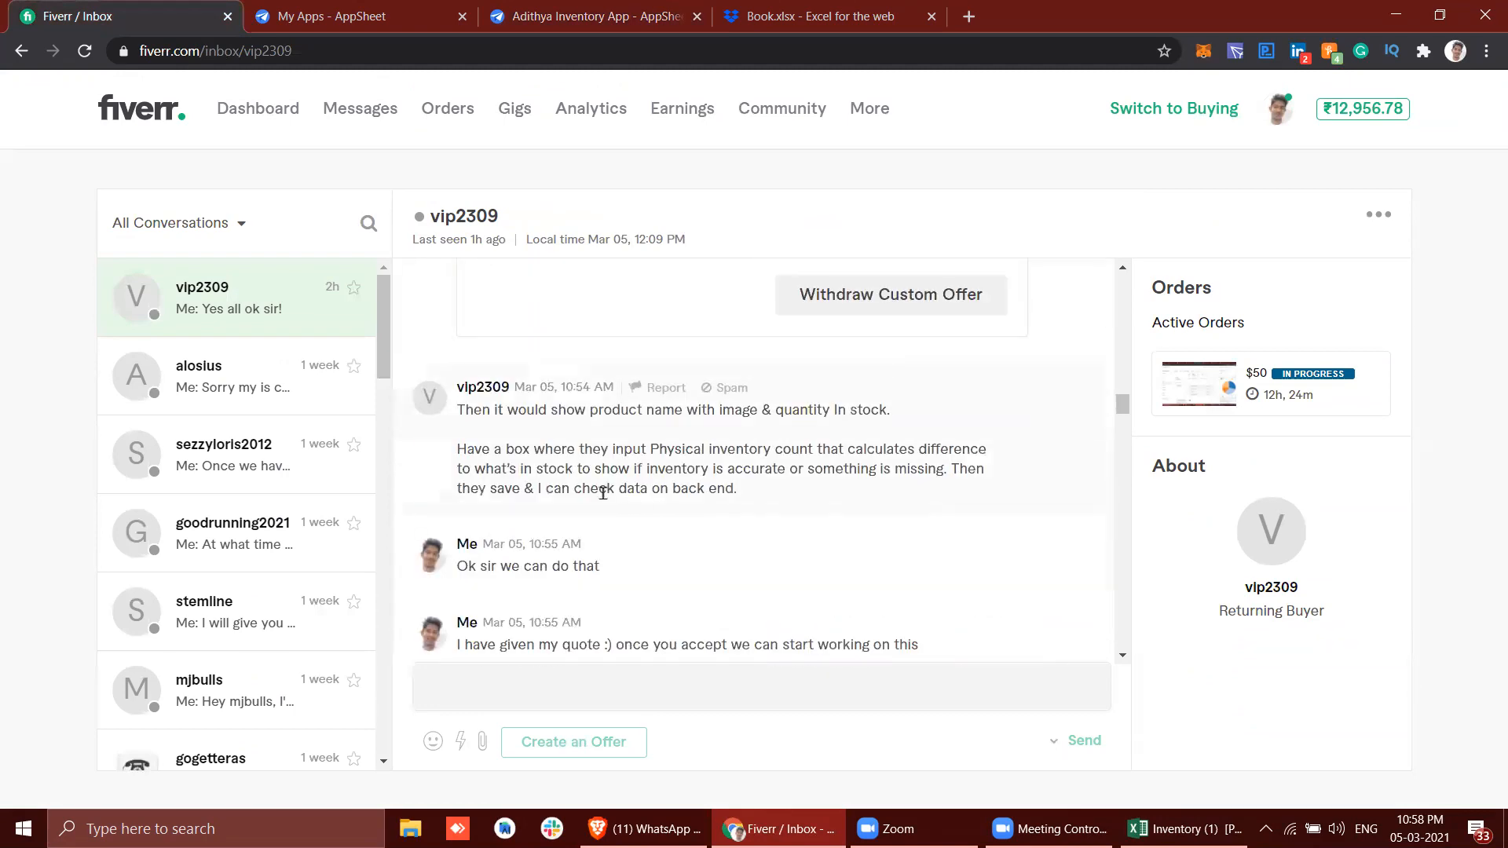
{"action": "scroll", "coordinate": [596, 492], "scroll_direction": "down", "scroll_amount": 5}
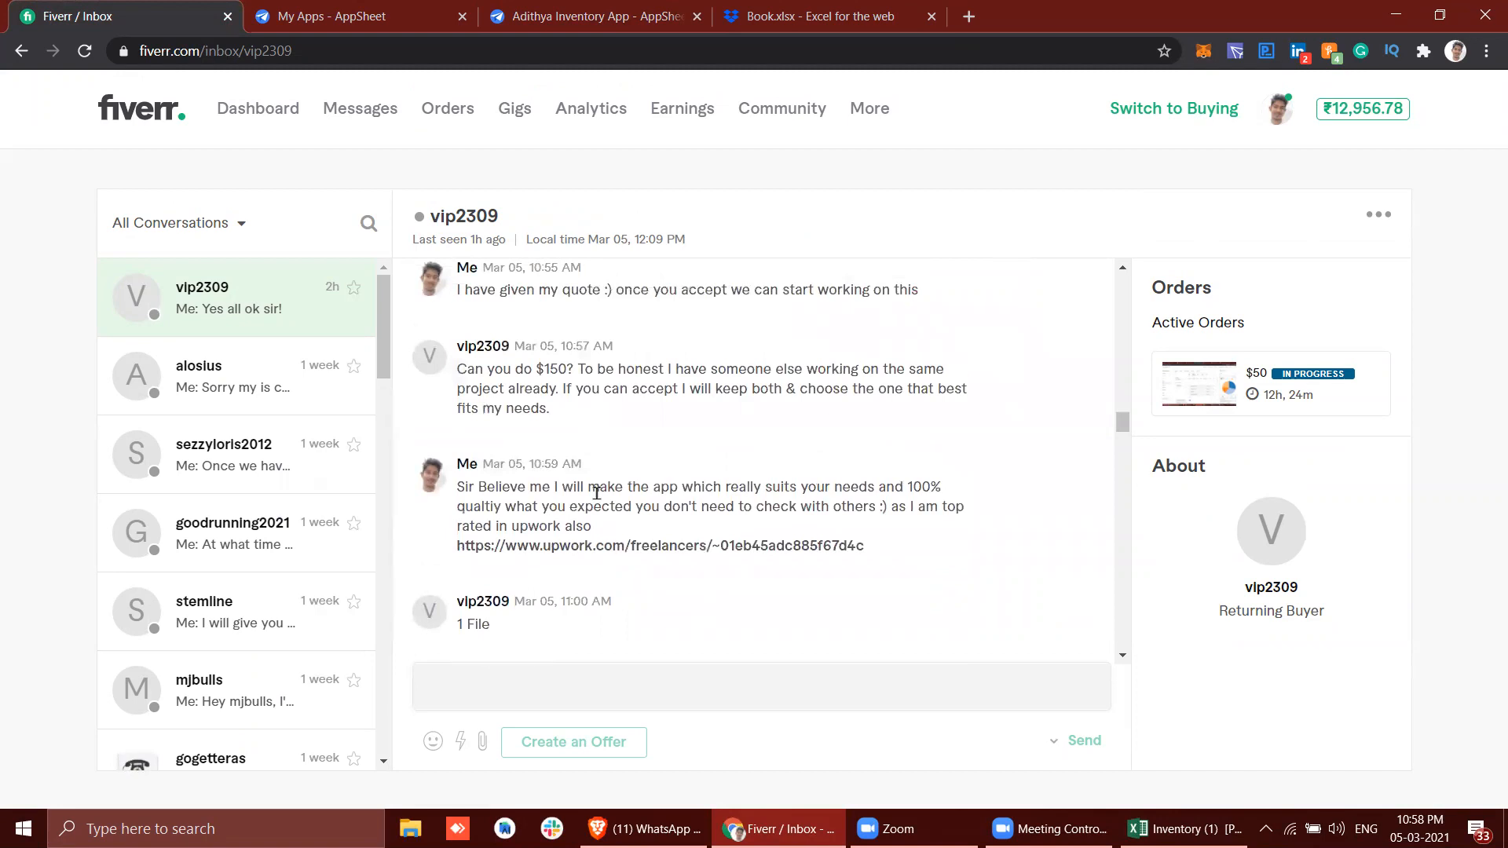
{"action": "scroll", "coordinate": [597, 493], "scroll_direction": "down", "scroll_amount": 5}
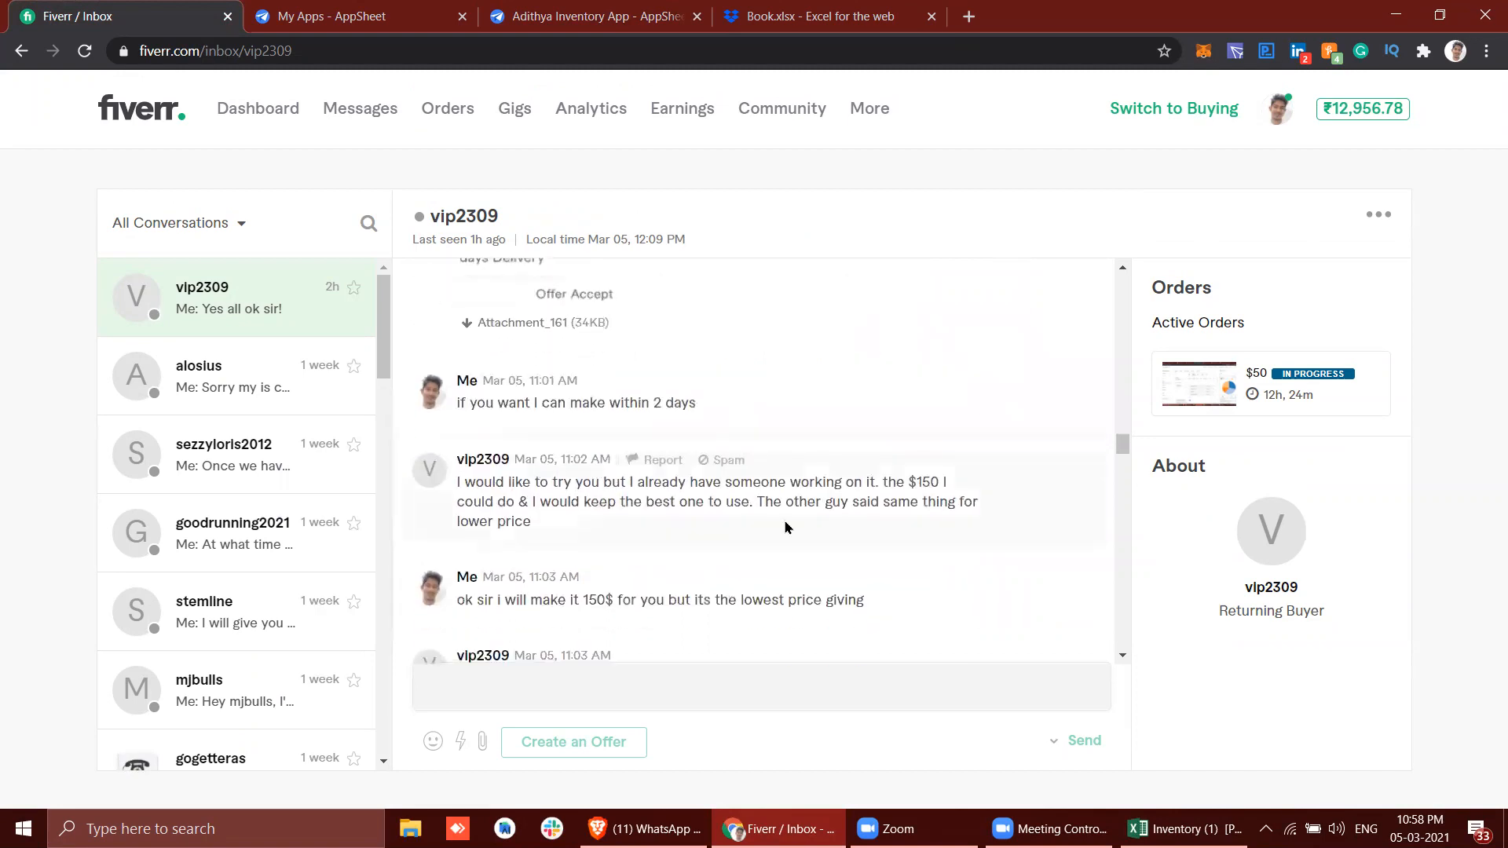
{"action": "scroll", "coordinate": [782, 510], "scroll_direction": "down", "scroll_amount": 10}
{"action": "scroll", "coordinate": [784, 520], "scroll_direction": "down", "scroll_amount": 10}
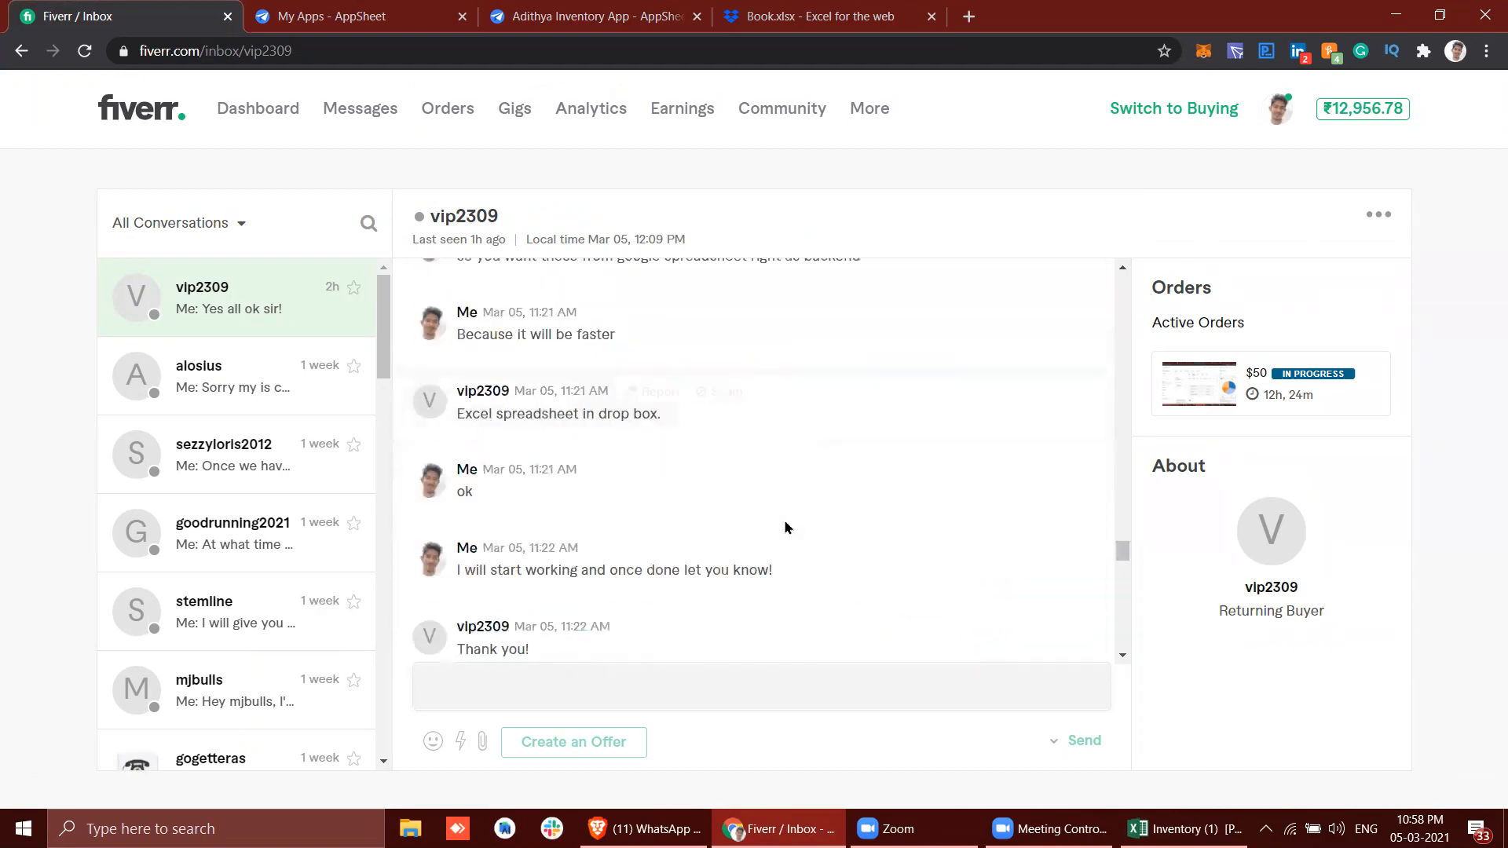
{"action": "scroll", "coordinate": [783, 520], "scroll_direction": "down", "scroll_amount": 10}
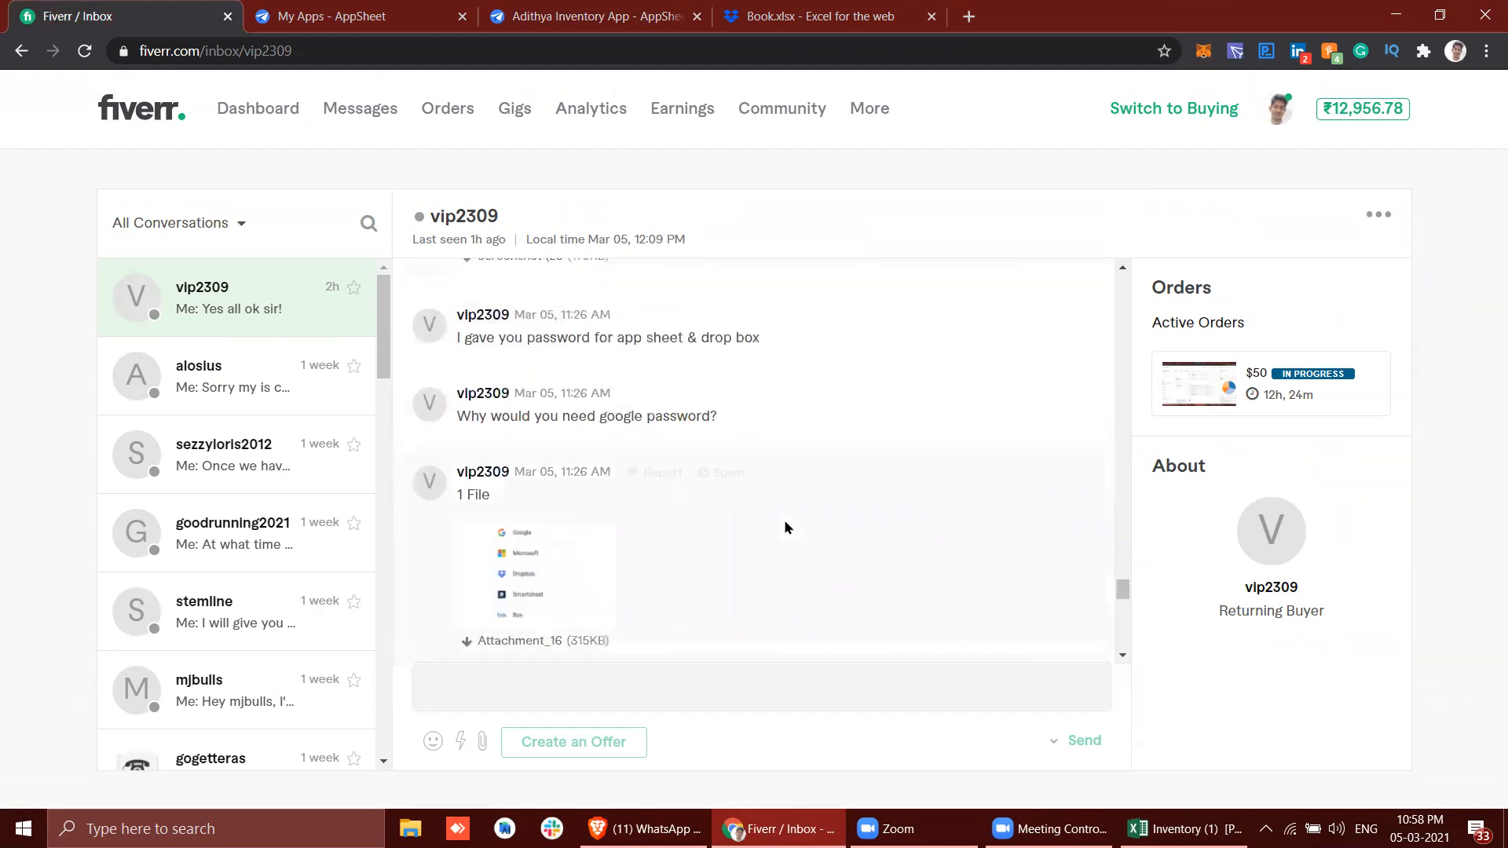
Reread the client's requirements from the first request onward and highlight the passage about showing whether inventory is accurate or missing.
{"action": "scroll", "coordinate": [783, 520], "scroll_direction": "up", "scroll_amount": 15}
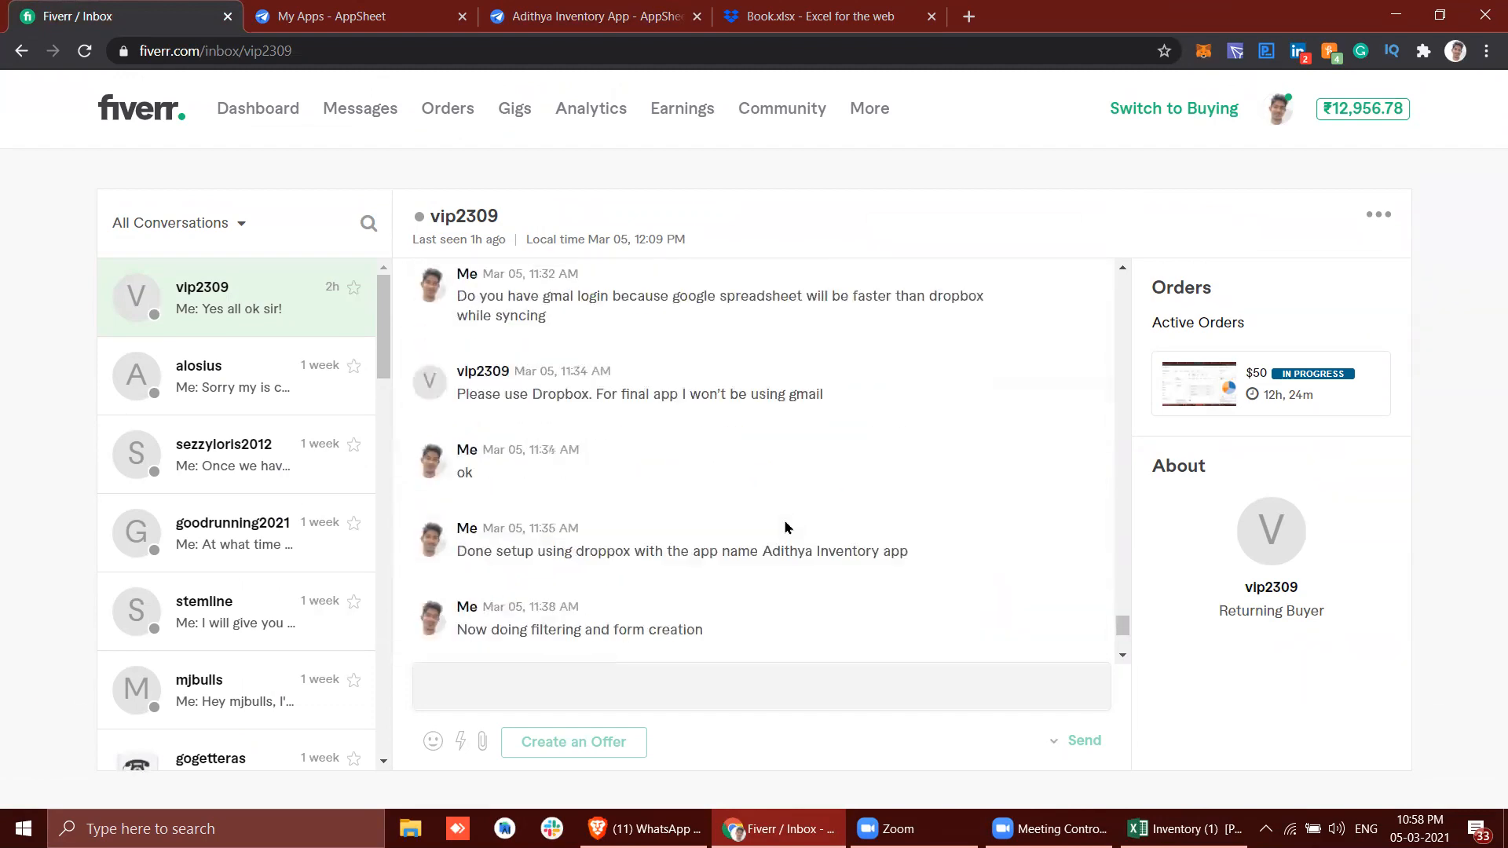
{"action": "scroll", "coordinate": [783, 519], "scroll_direction": "up", "scroll_amount": 10}
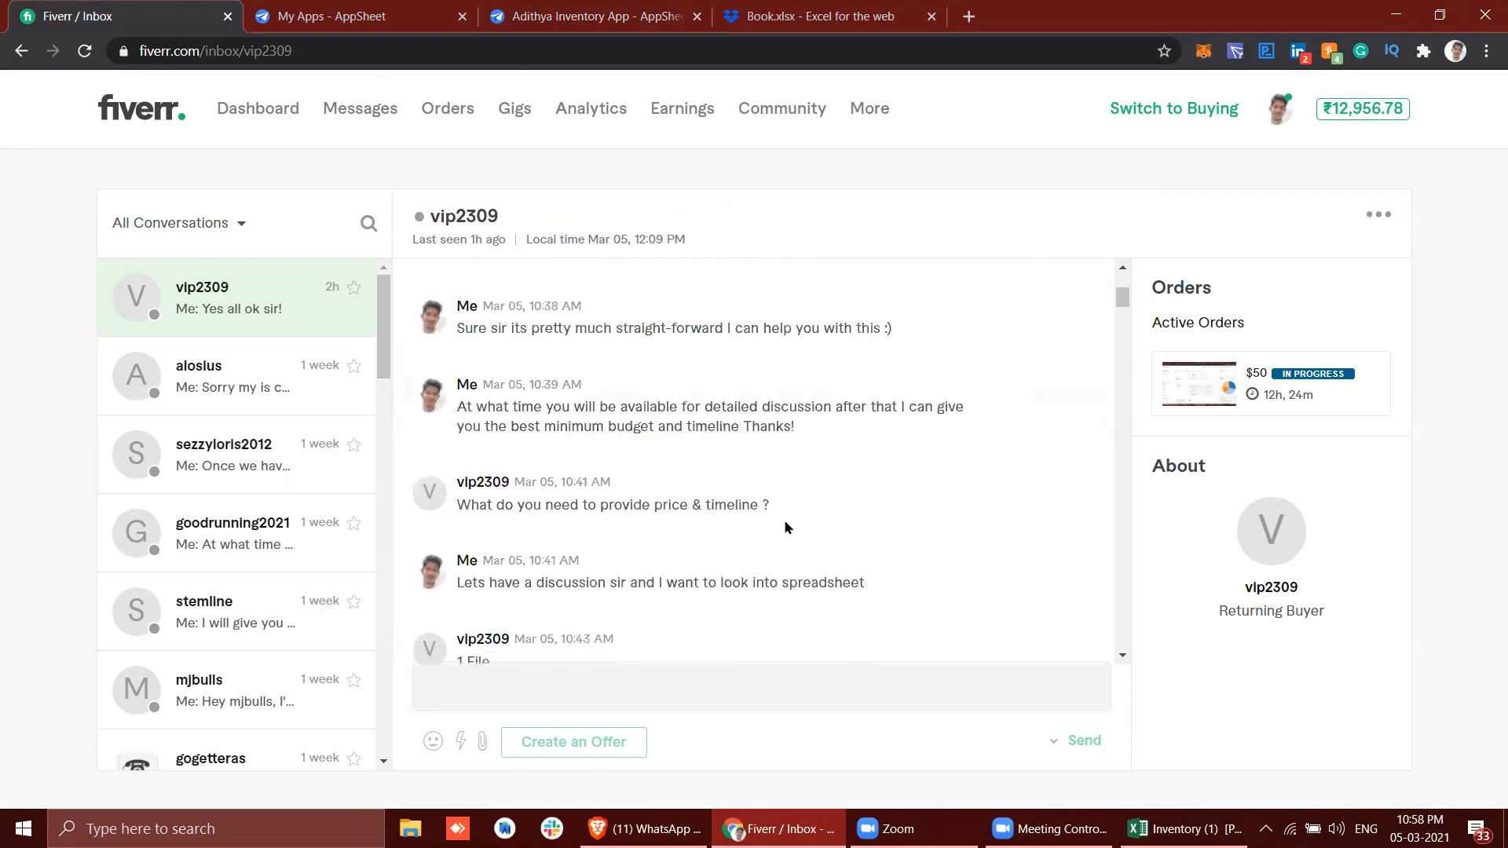
{"action": "scroll", "coordinate": [785, 520], "scroll_direction": "down", "scroll_amount": 8}
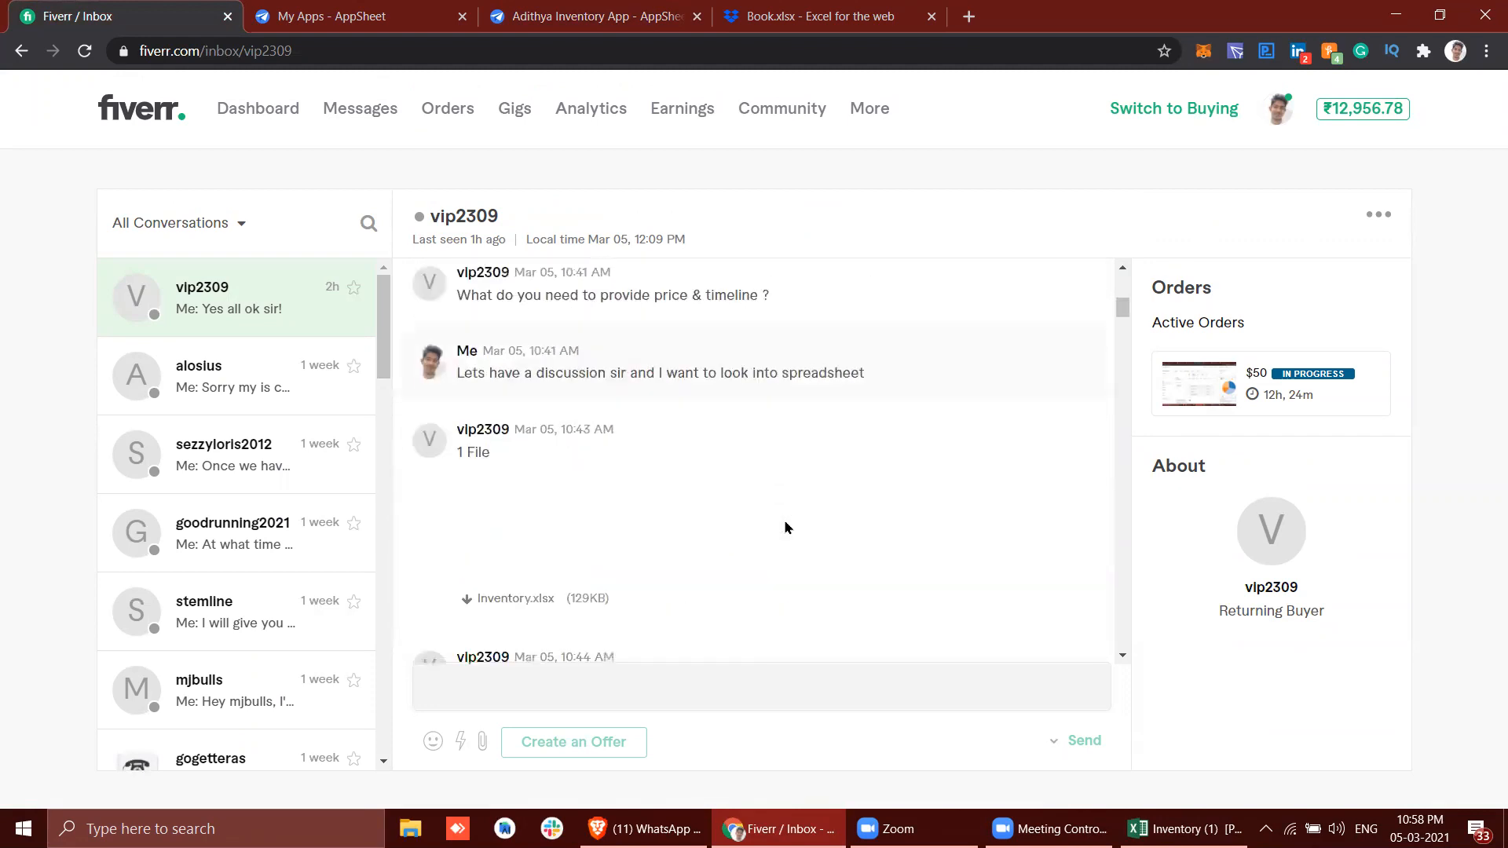
{"action": "scroll", "coordinate": [786, 526], "scroll_direction": "down", "scroll_amount": 4}
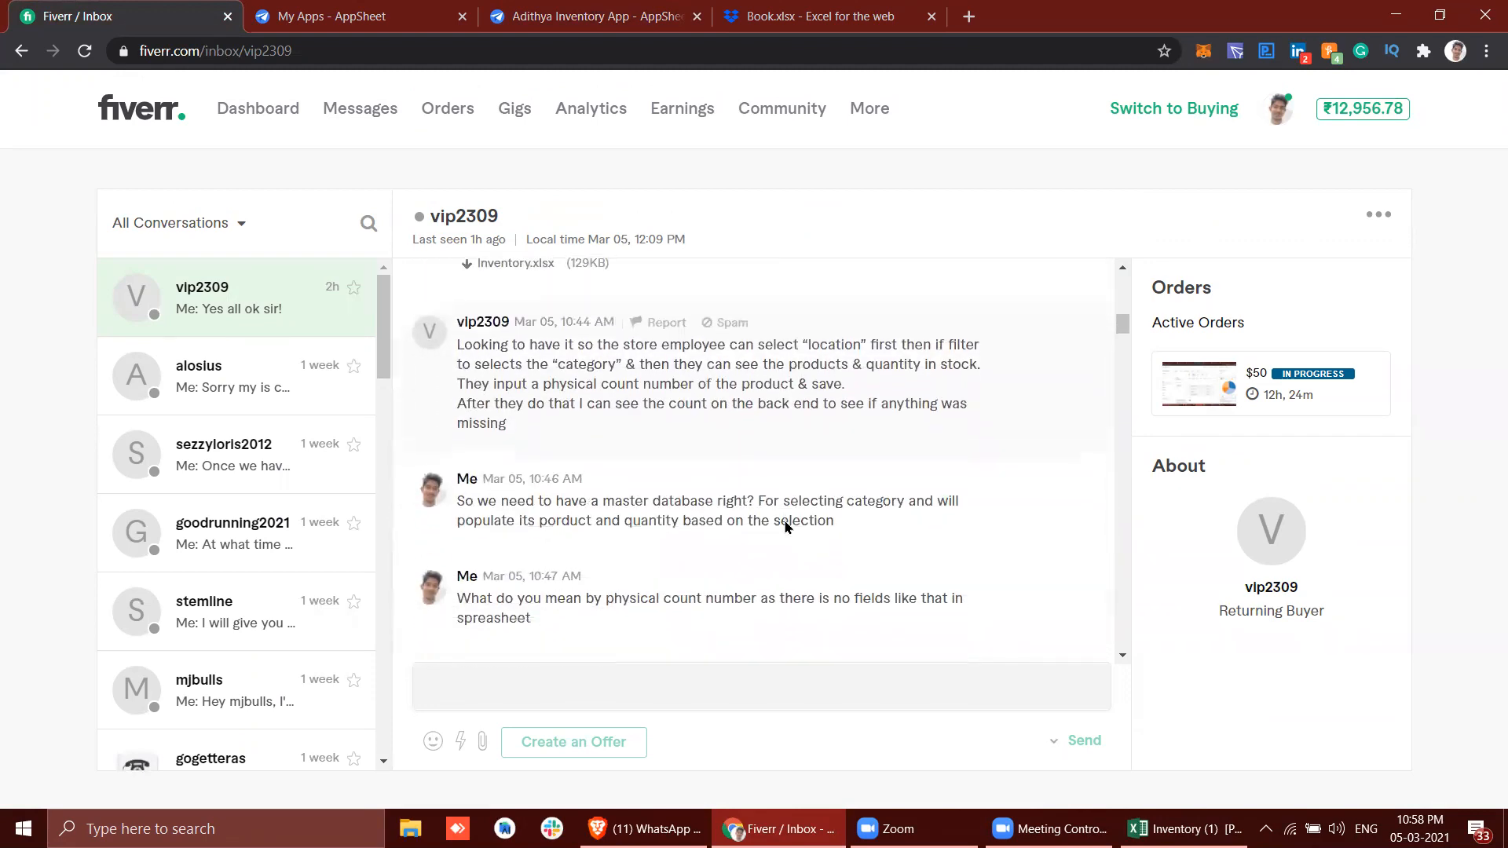
{"action": "scroll", "coordinate": [786, 526], "scroll_direction": "down", "scroll_amount": 3}
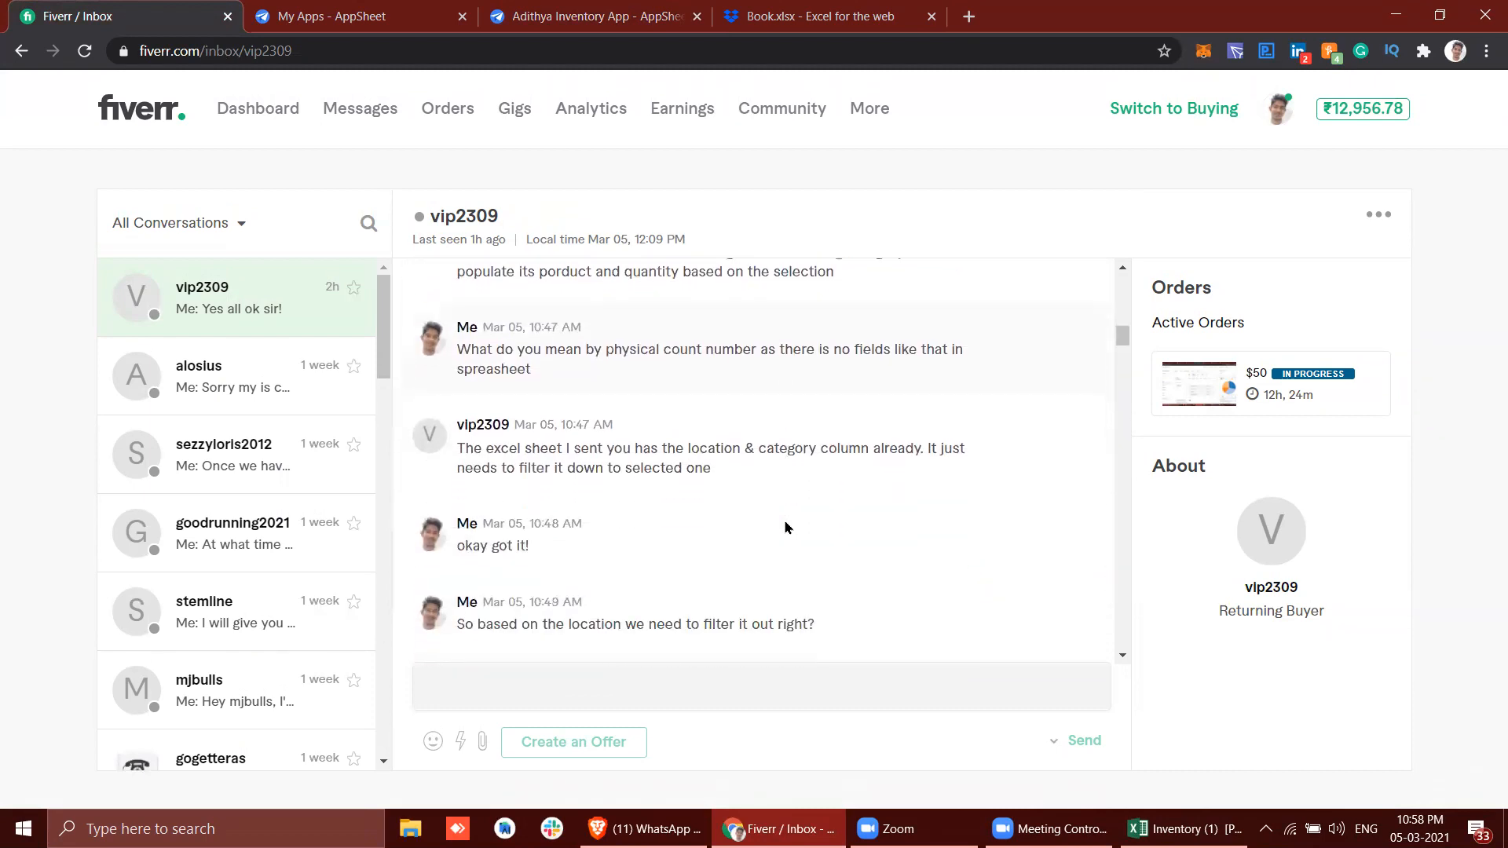
{"action": "scroll", "coordinate": [786, 526], "scroll_direction": "down", "scroll_amount": 3}
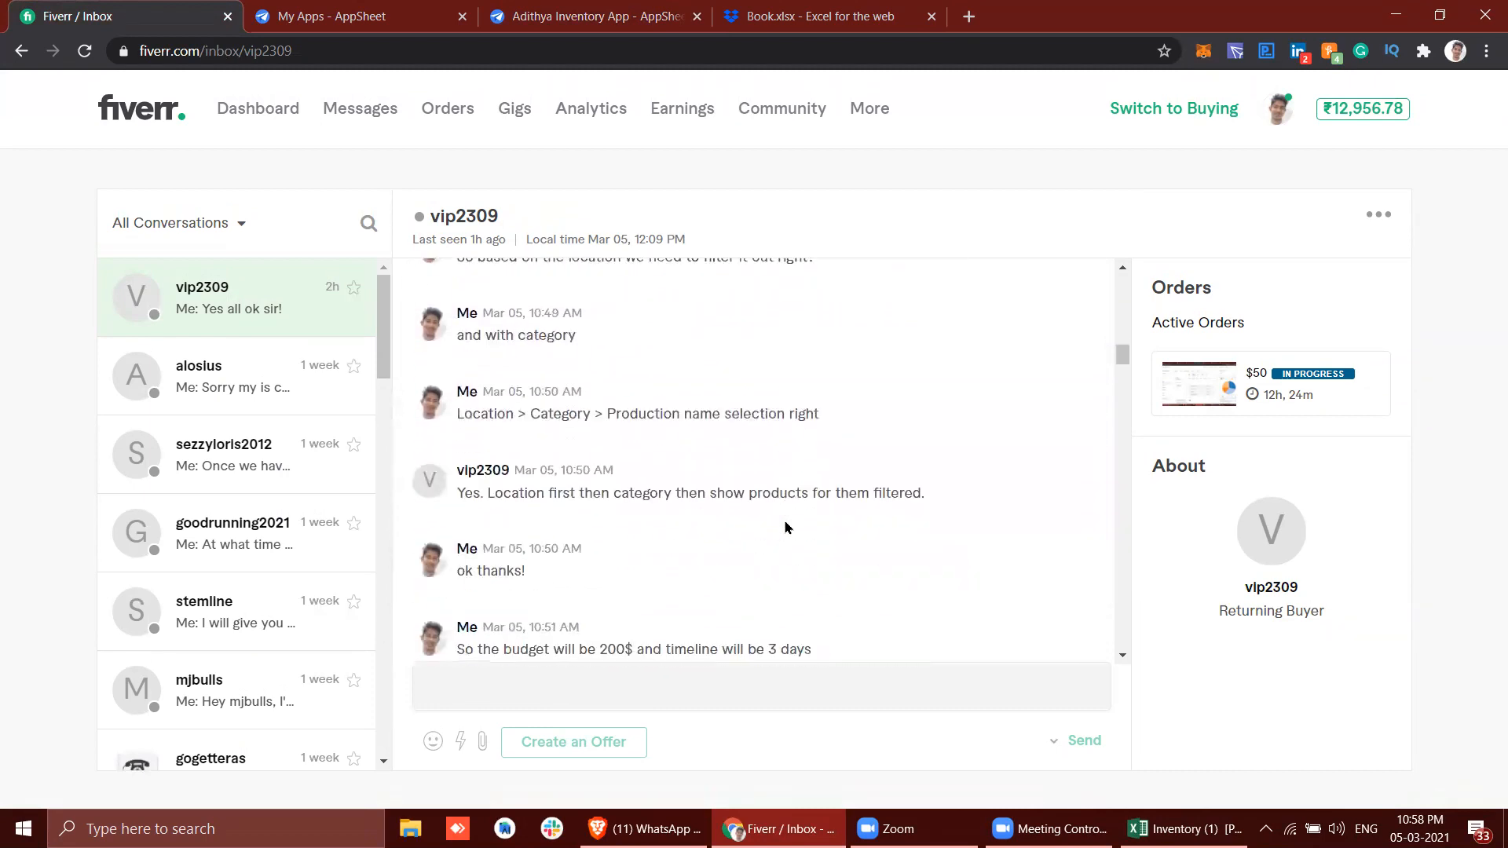
{"action": "scroll", "coordinate": [786, 526], "scroll_direction": "down", "scroll_amount": 8}
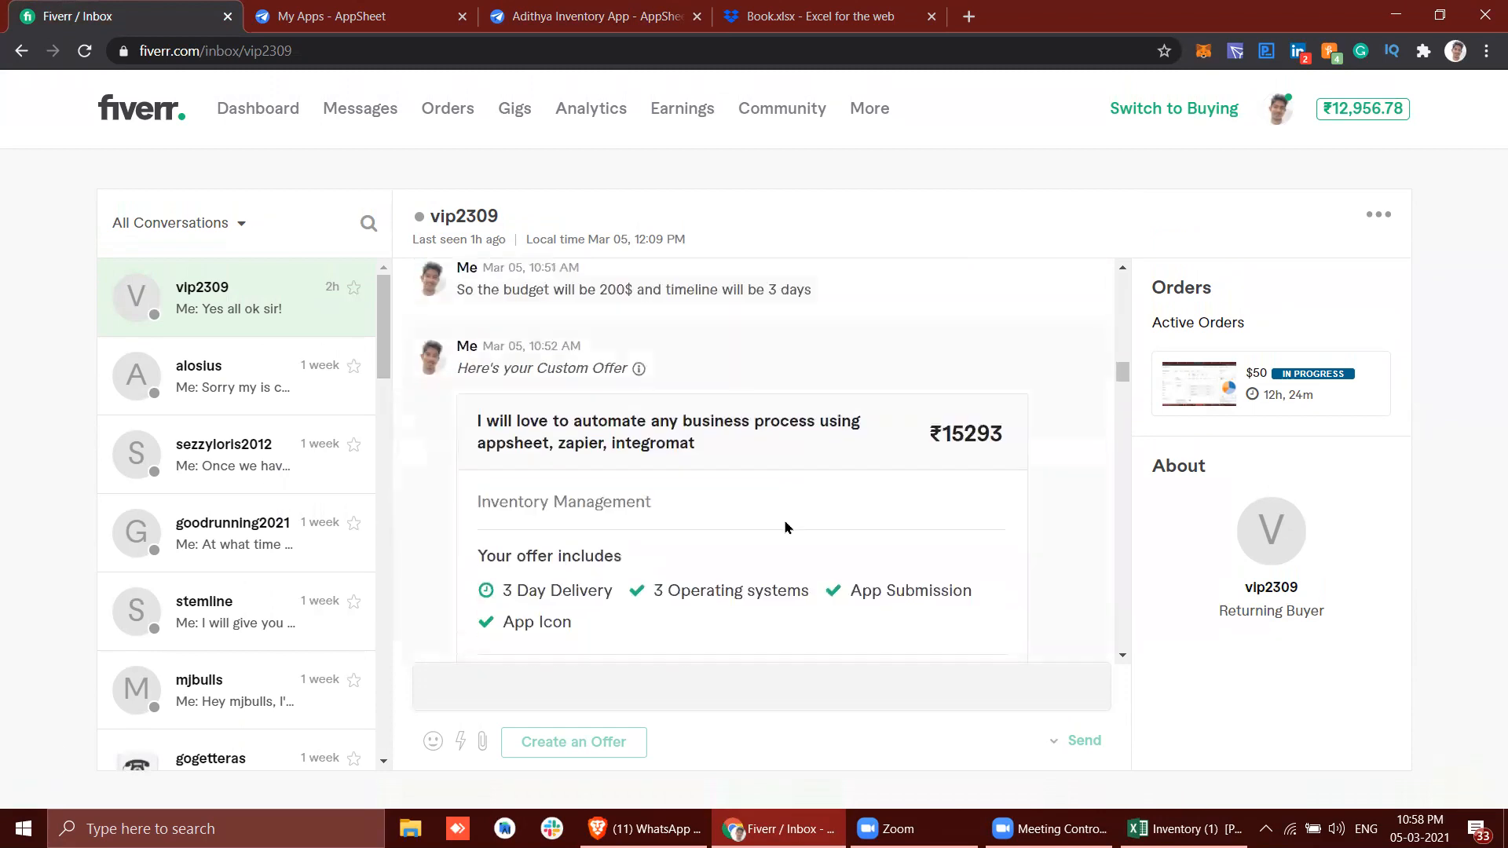
{"action": "scroll", "coordinate": [786, 526], "scroll_direction": "down", "scroll_amount": 2}
{"action": "left_click_drag", "start_coordinate": [629, 477], "coordinate": [922, 483]}
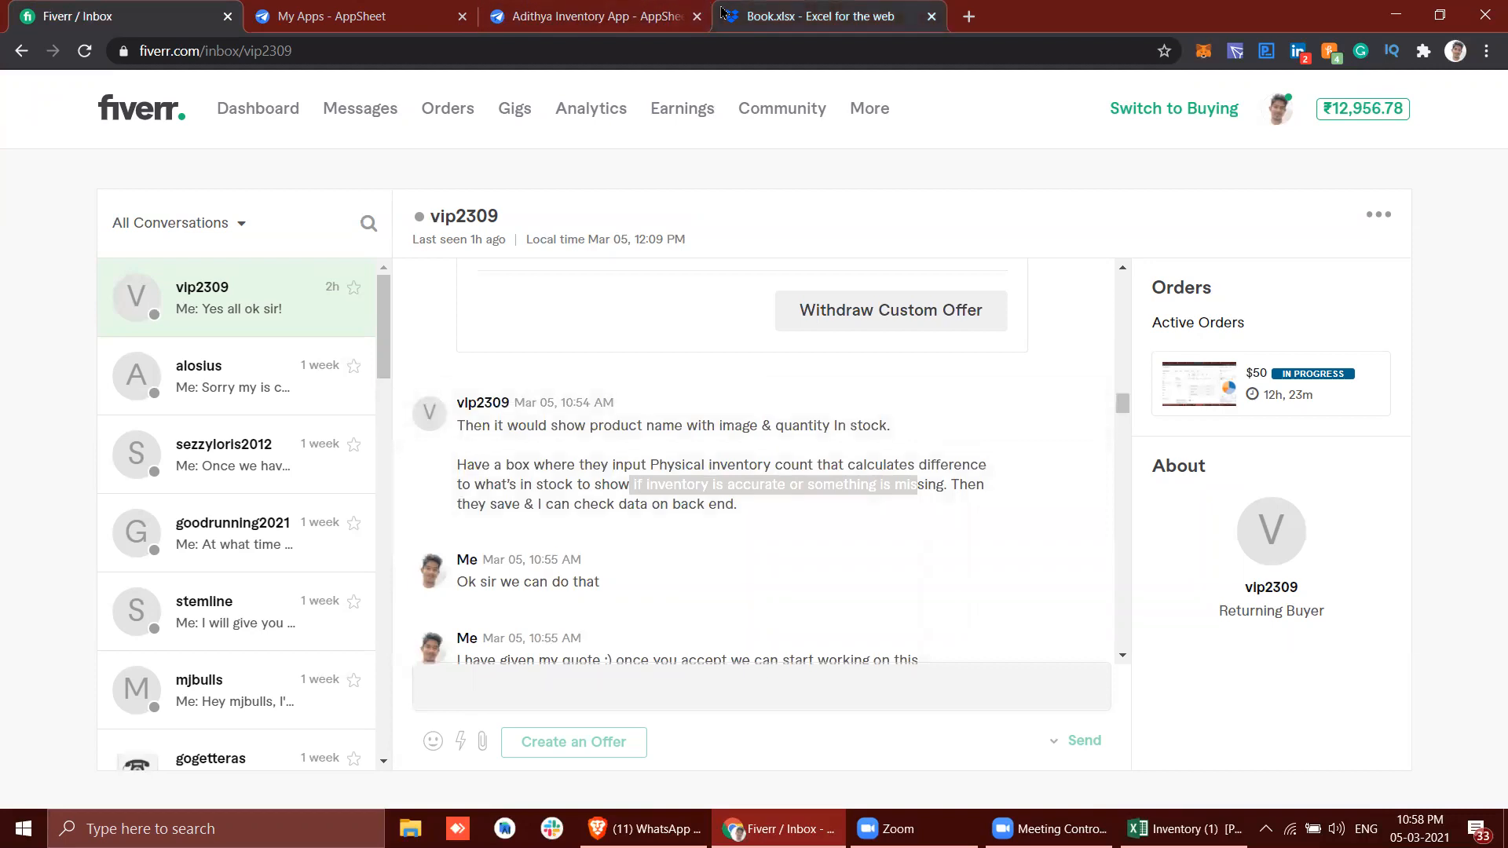
Return to the AppSheet editor and examine the Location, Category and Quantity fields in the form preview.
{"action": "left_click", "coordinate": [785, 15]}
{"action": "left_click", "coordinate": [499, 9]}
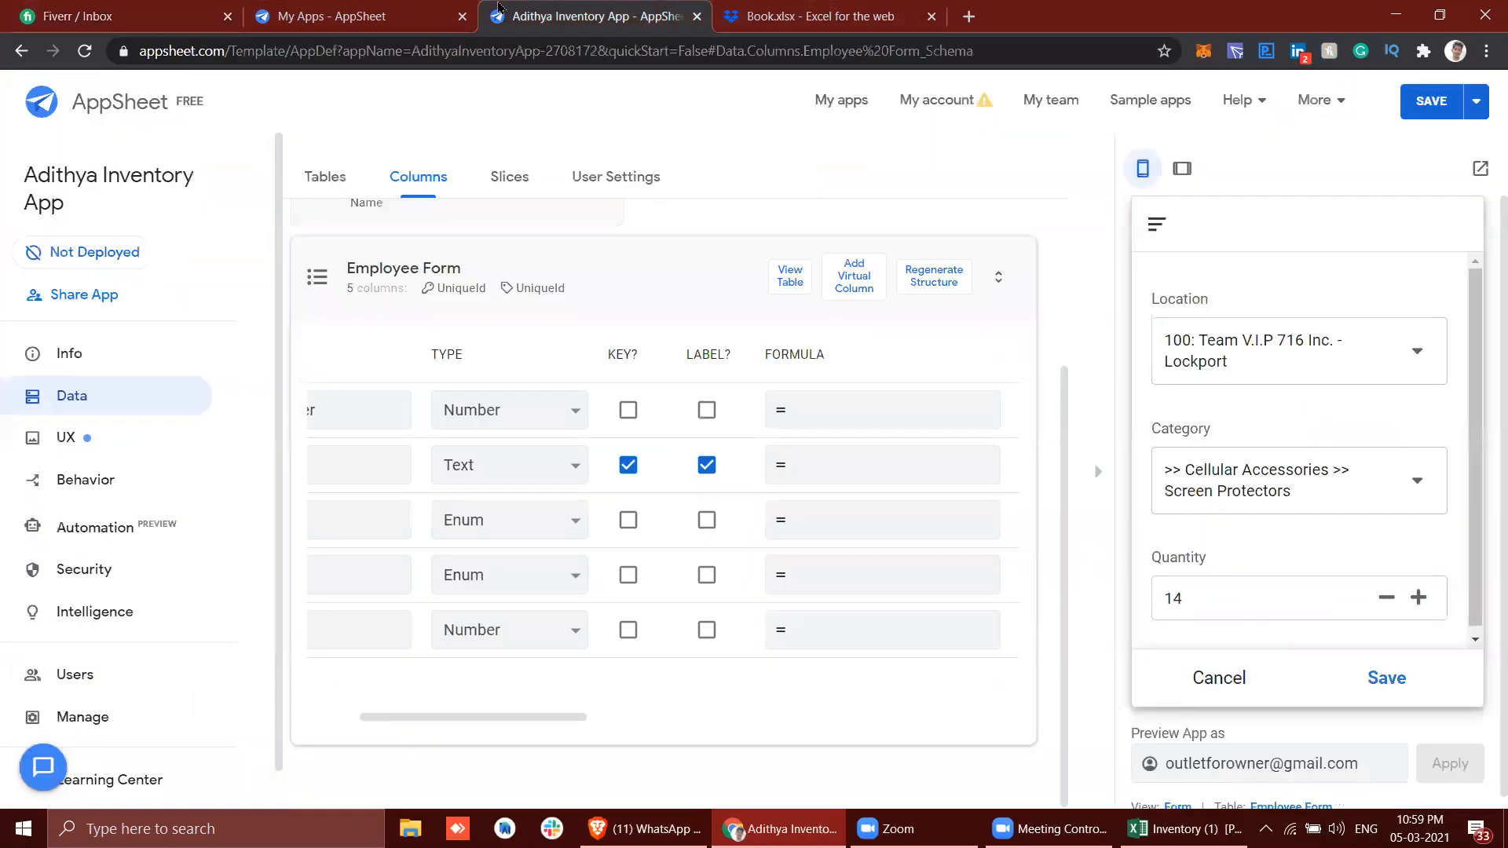
{"action": "scroll", "coordinate": [1146, 597], "scroll_direction": "down", "scroll_amount": 1}
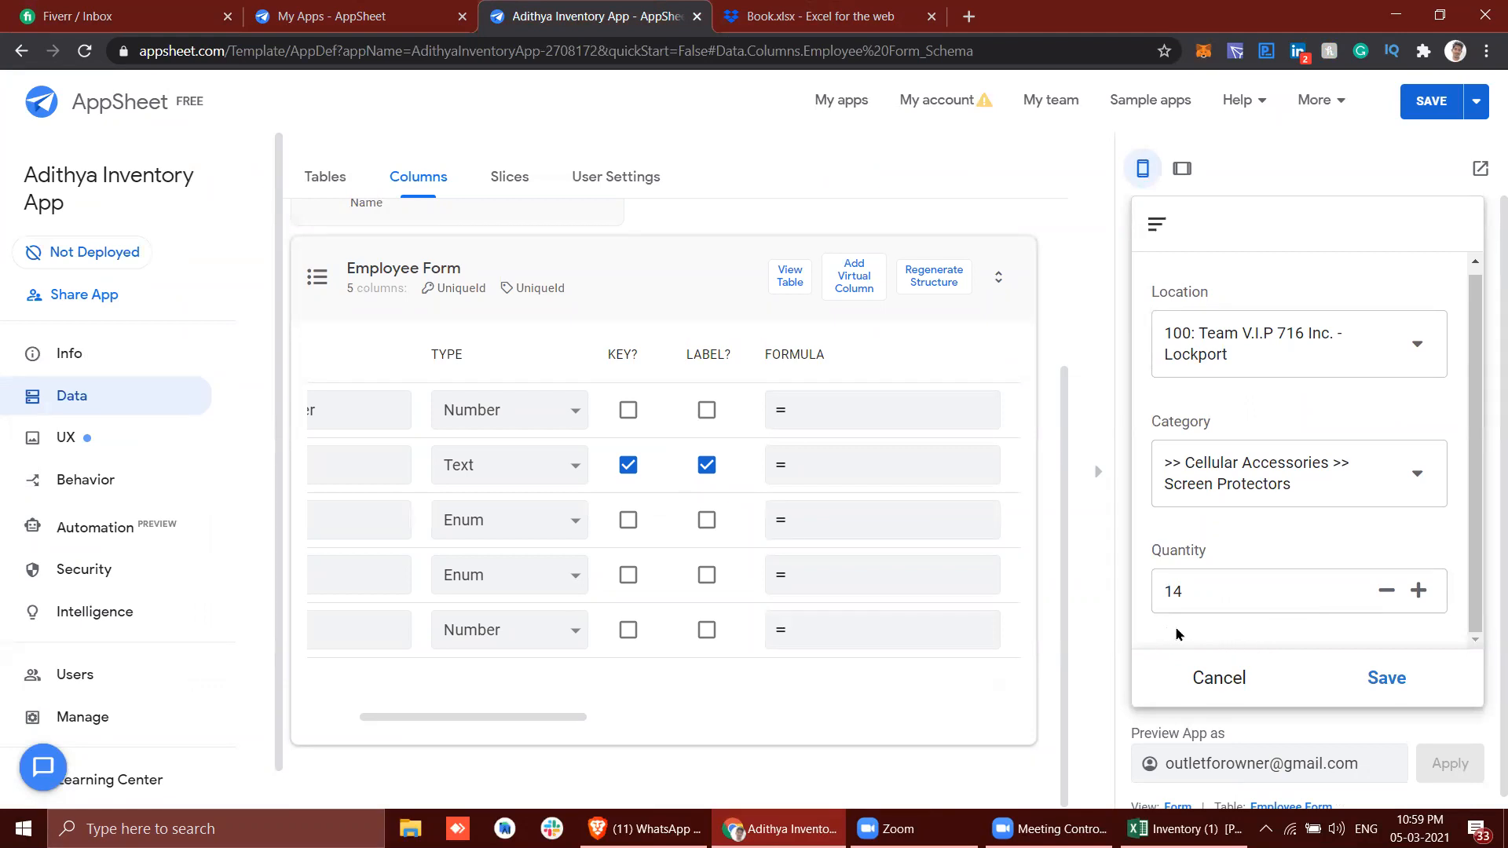
Switch to the Excel workbook, select cell E1 on the Employee Form sheet and recheck the client's Fiverr message about the physical count.
{"action": "left_click", "coordinate": [816, 16]}
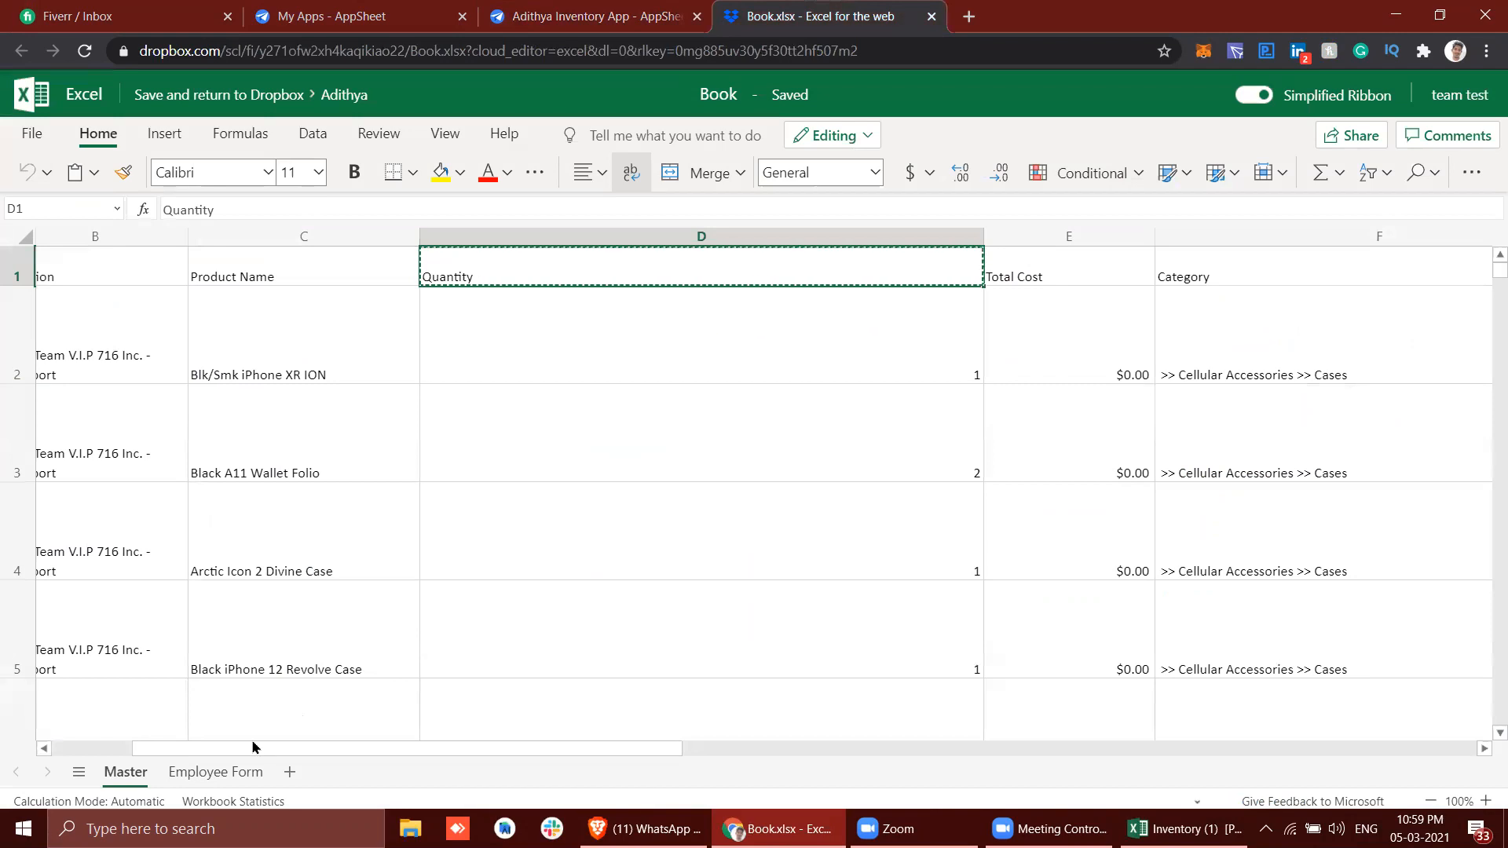
{"action": "left_click", "coordinate": [221, 771]}
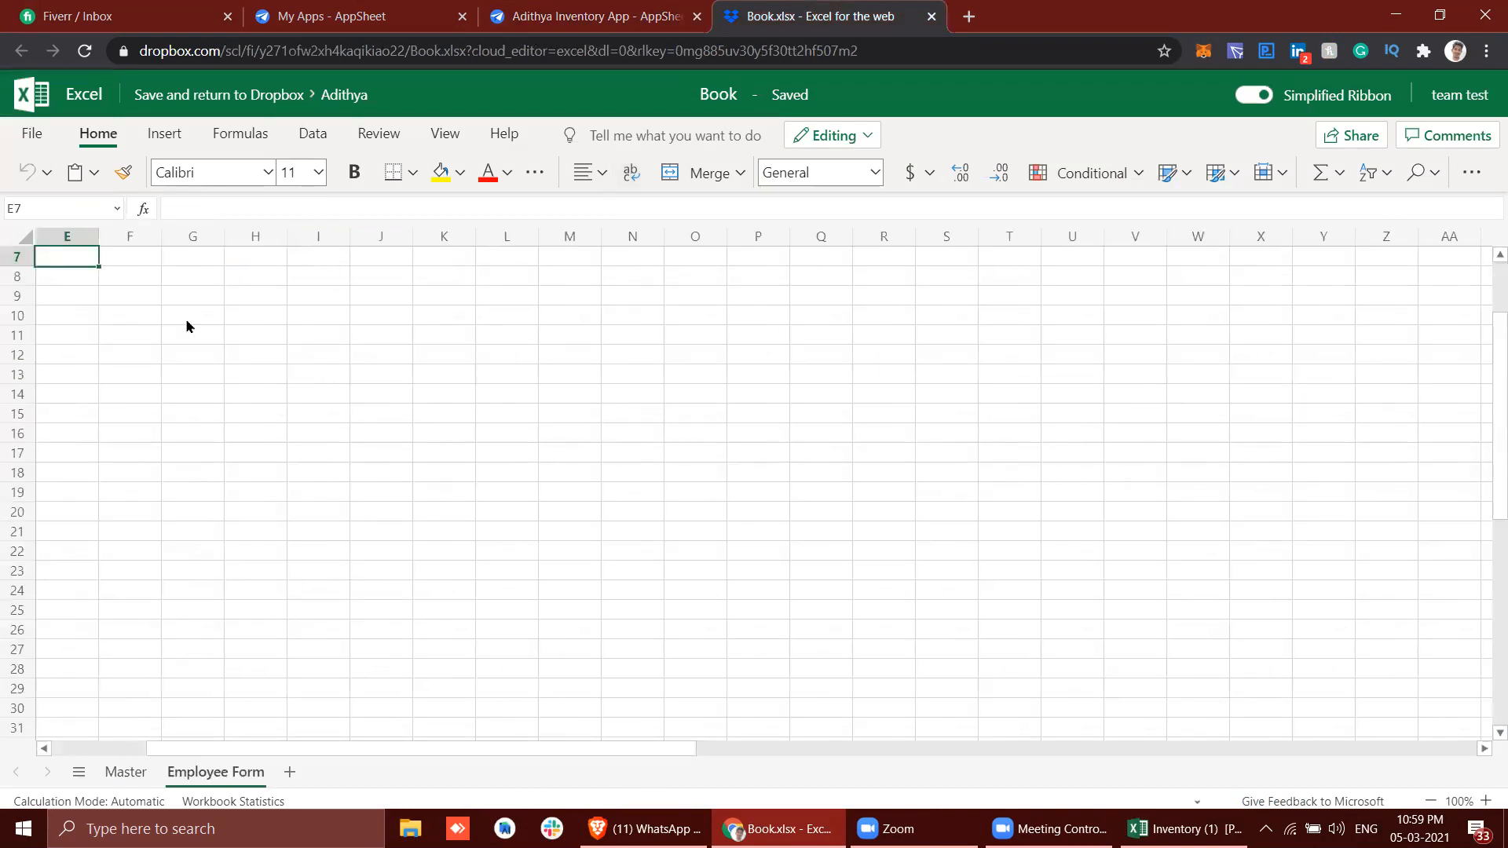
{"action": "scroll", "coordinate": [173, 346], "scroll_direction": "up", "scroll_amount": 2}
{"action": "scroll", "coordinate": [159, 364], "scroll_direction": "left", "scroll_amount": 2}
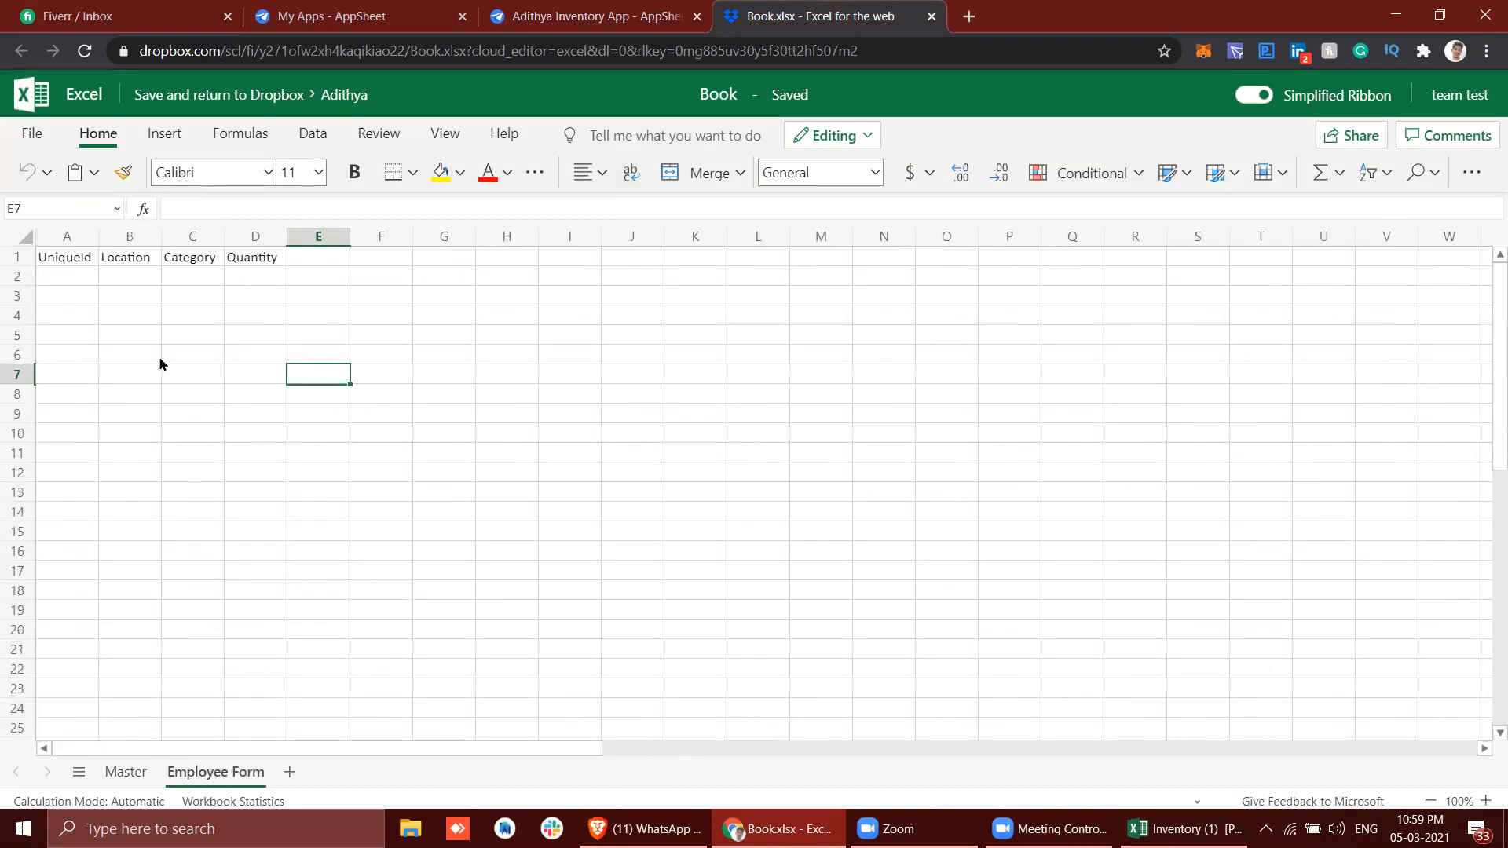
{"action": "left_click", "coordinate": [295, 256]}
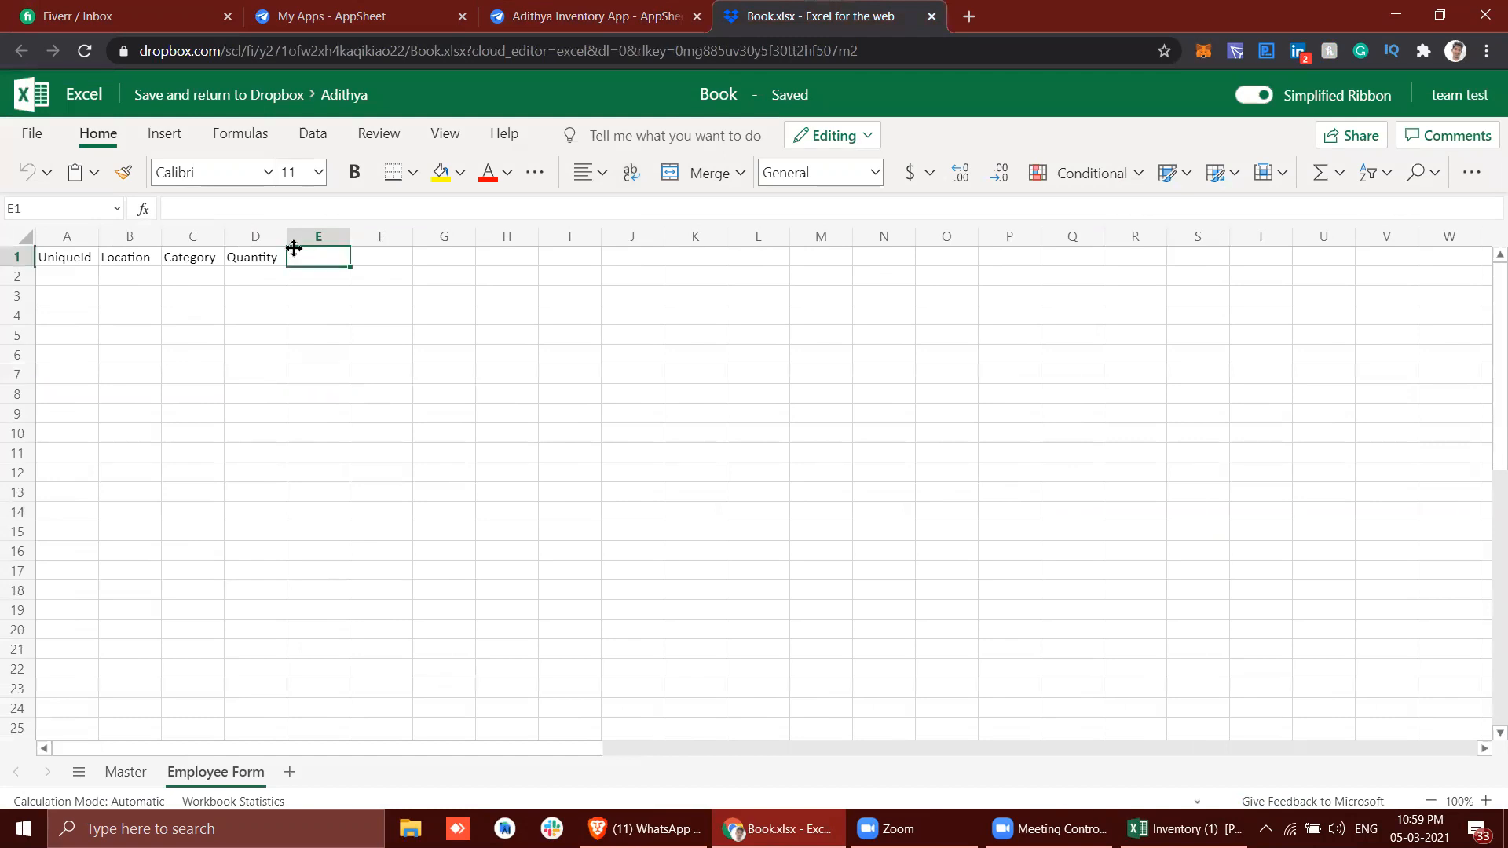
{"action": "double_click", "coordinate": [305, 253]}
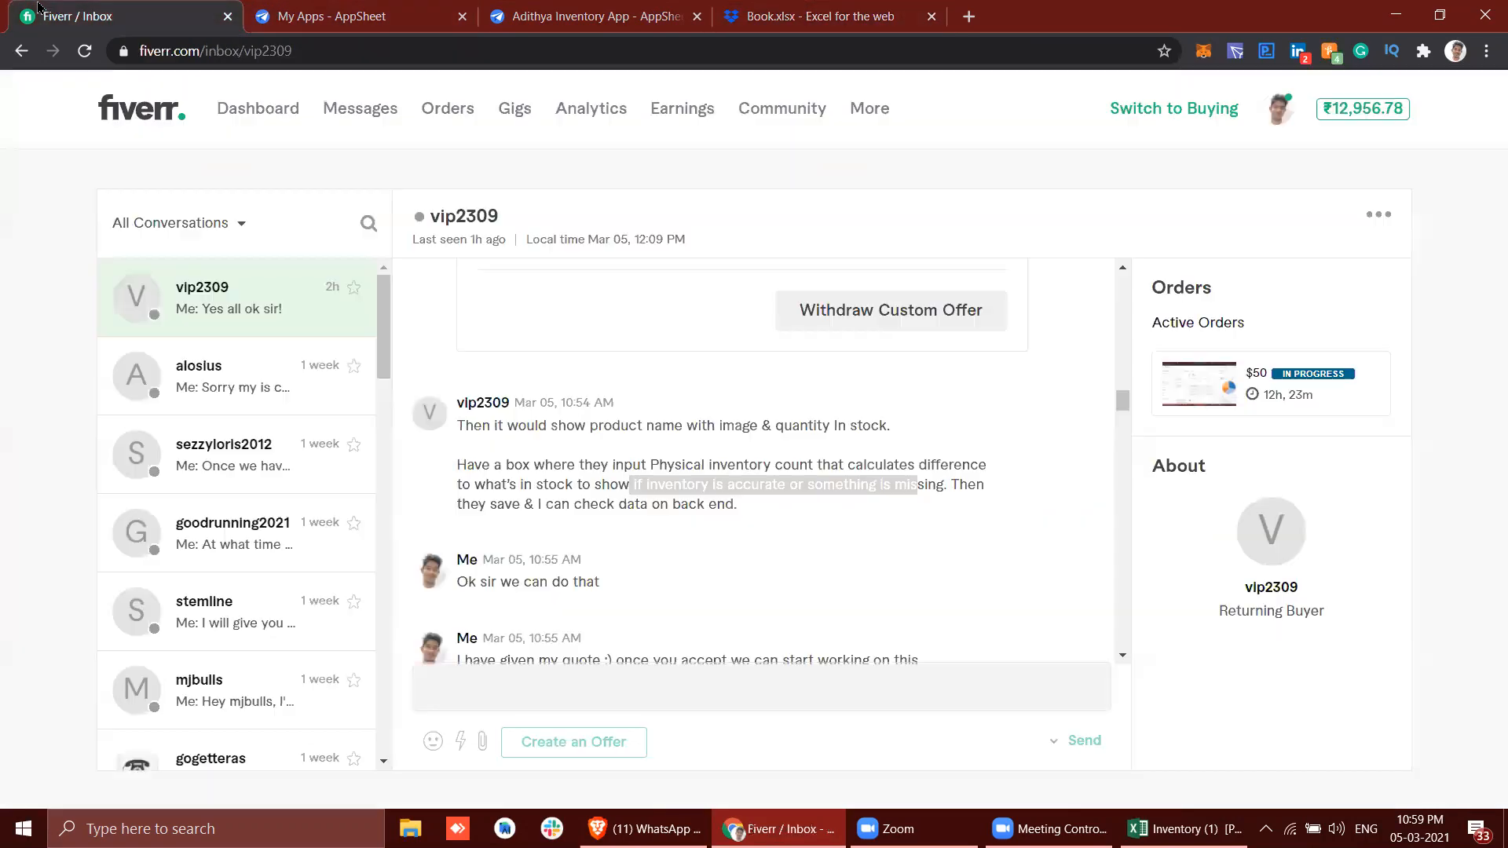
{"action": "left_click", "coordinate": [79, 15]}
{"action": "left_click", "coordinate": [817, 16]}
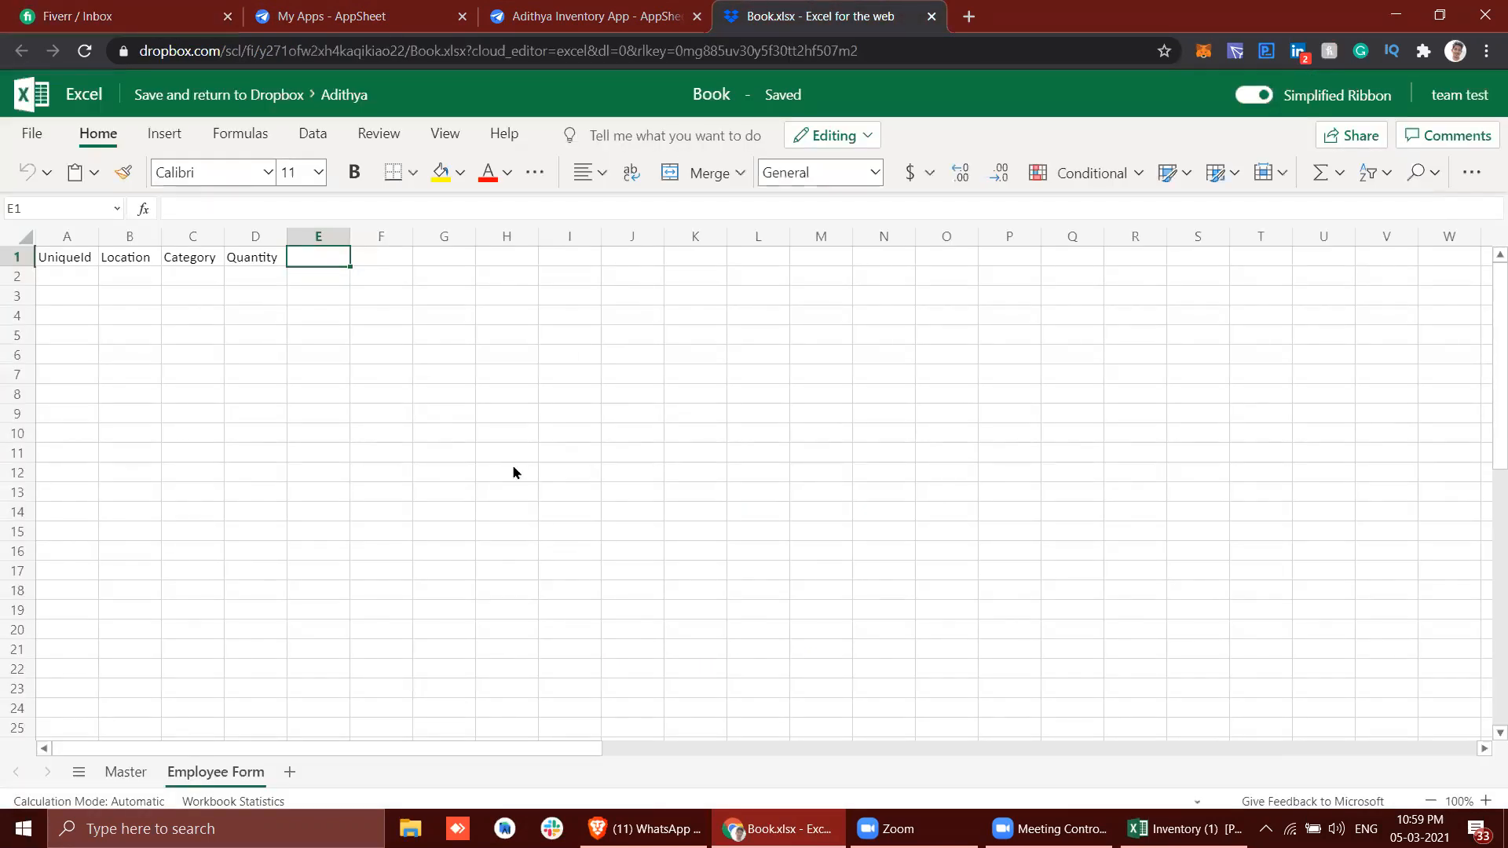
Enter the header "Physical Inventory Count" in cell E1 of the Employee Form sheet.
{"action": "type", "text": "Physical Inventory COunt"}
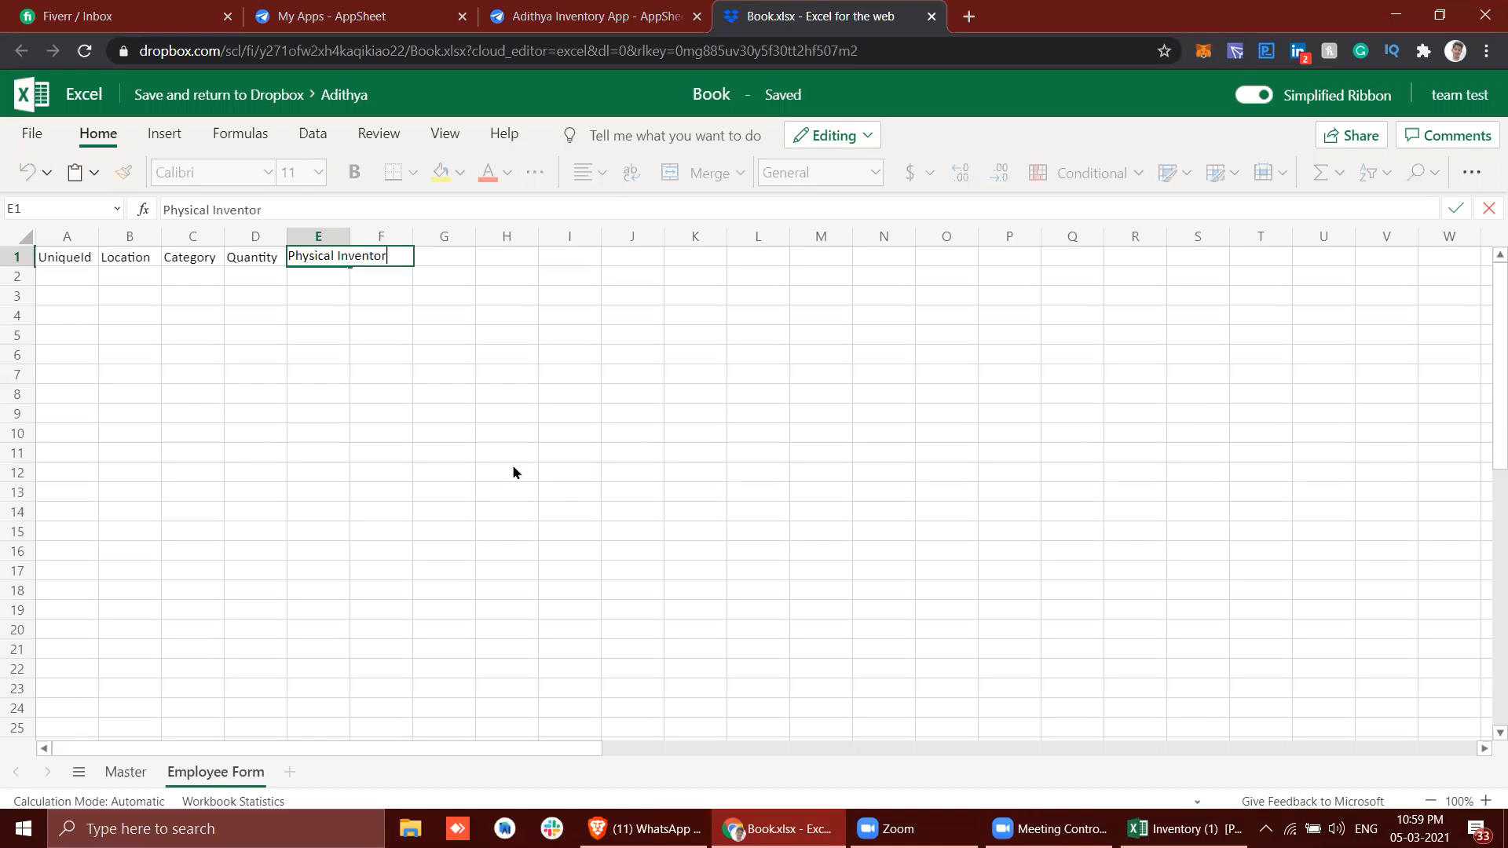
{"action": "key", "text": "BackSpace"}
{"action": "key", "text": "BackSpace"}
{"action": "key", "text": "BackSpace"}
{"action": "key", "text": "BackSpace"}
{"action": "type", "text": "ount"}
{"action": "key", "text": "Return"}
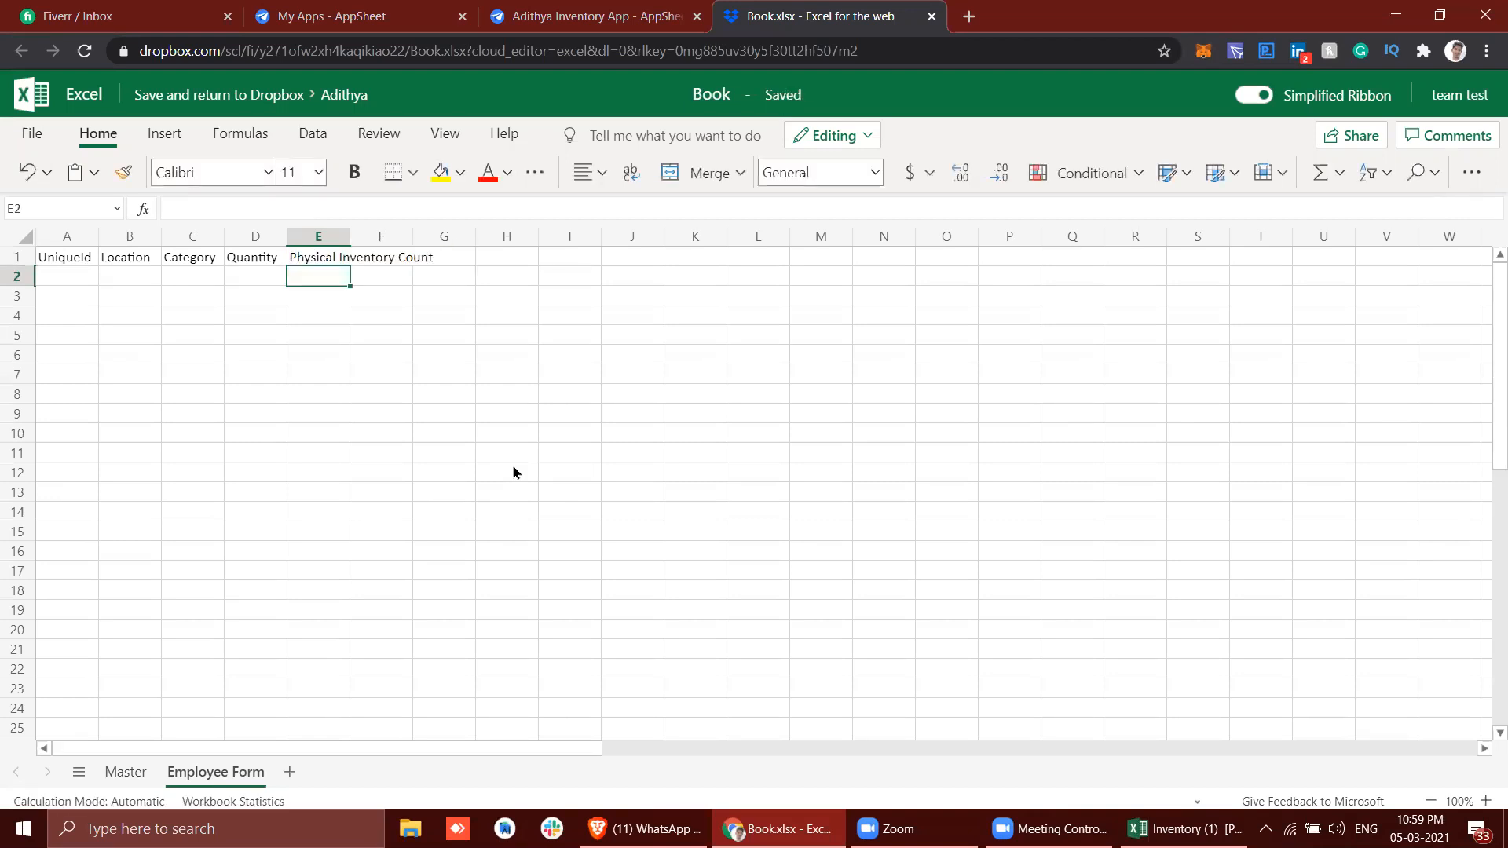
{"action": "left_click", "coordinate": [307, 262]}
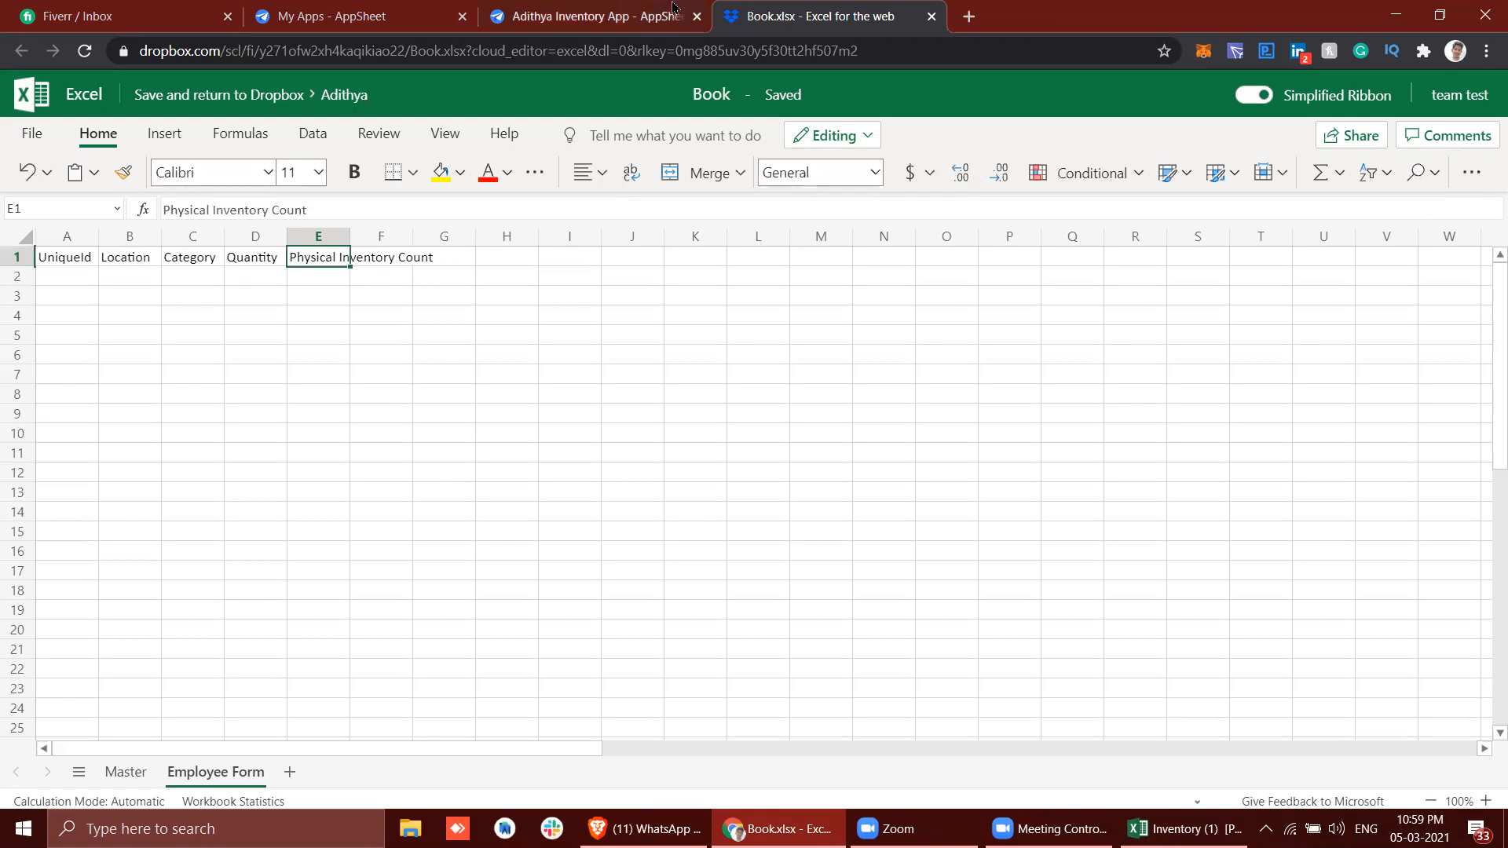
Return to the AppSheet editor, regenerate the Employee Form table's structure and check its column list against the workbook.
{"action": "left_click", "coordinate": [589, 15]}
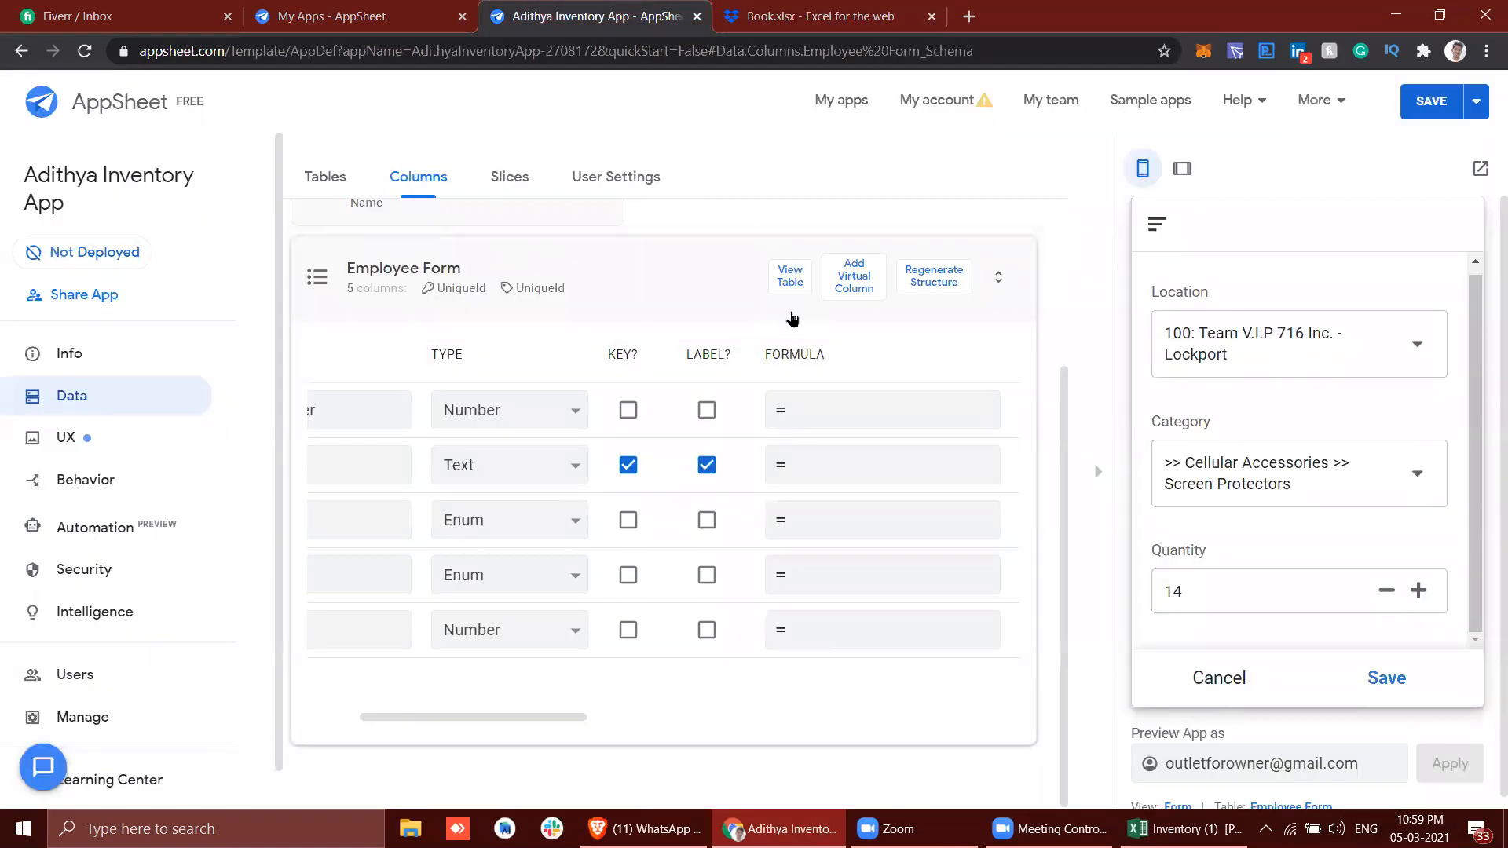
{"action": "left_click", "coordinate": [926, 278]}
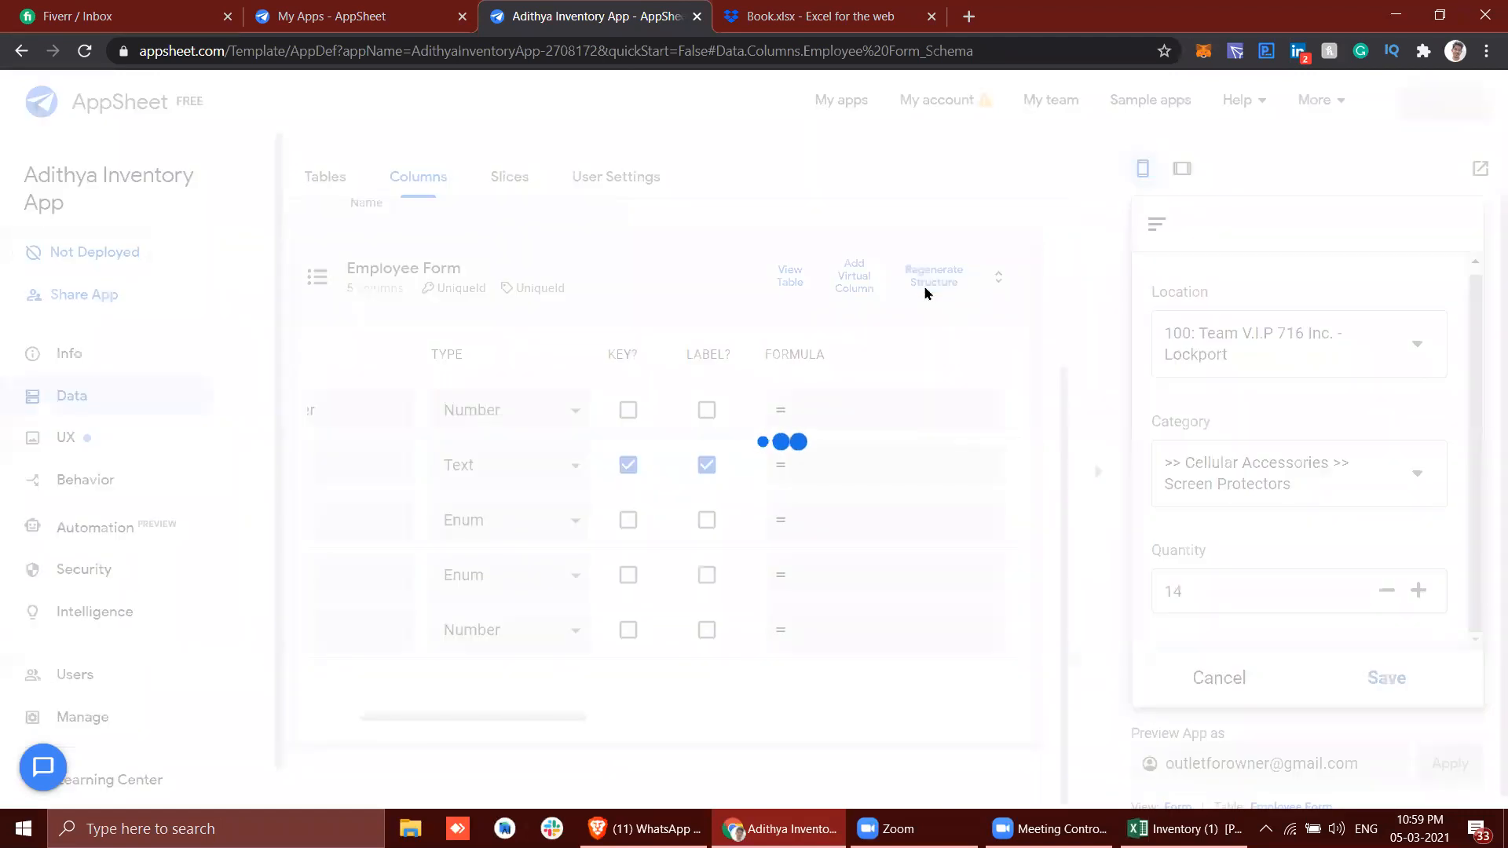
{"action": "left_click", "coordinate": [892, 11]}
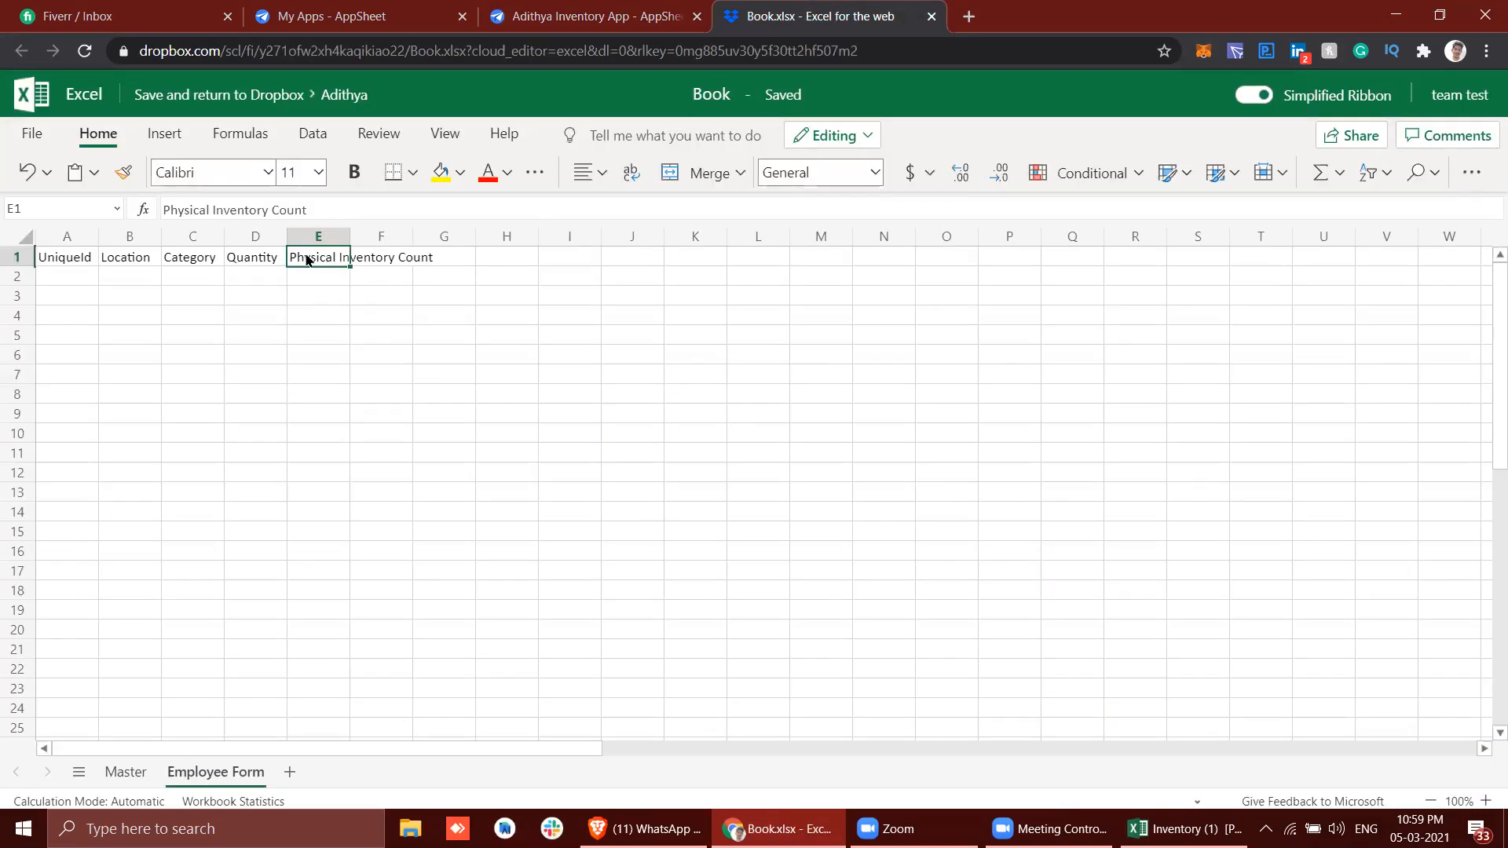
{"action": "left_click", "coordinate": [596, 16]}
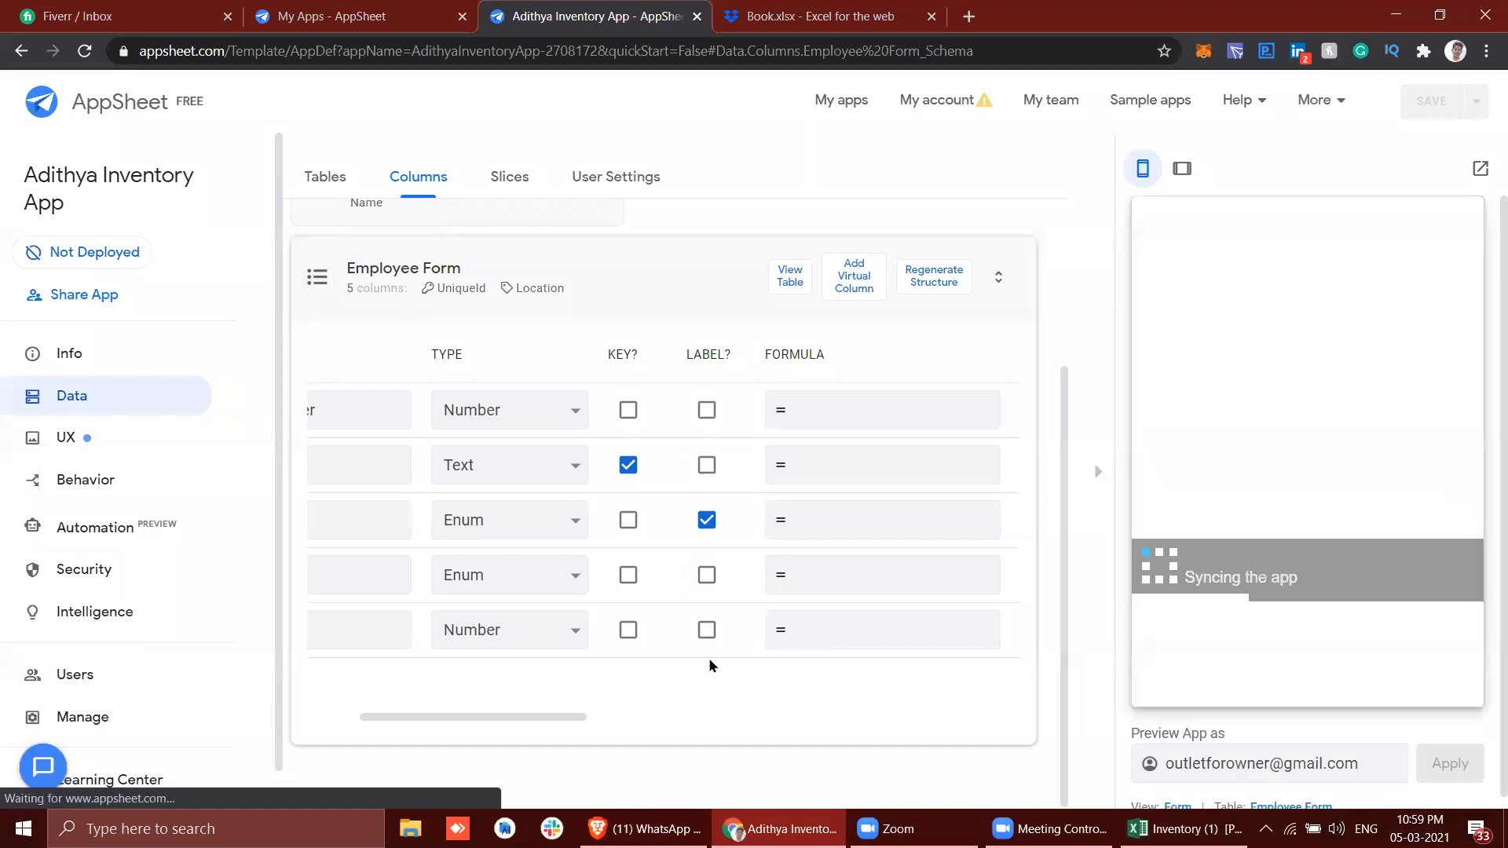
{"action": "scroll", "coordinate": [712, 666], "scroll_direction": "left", "scroll_amount": 2}
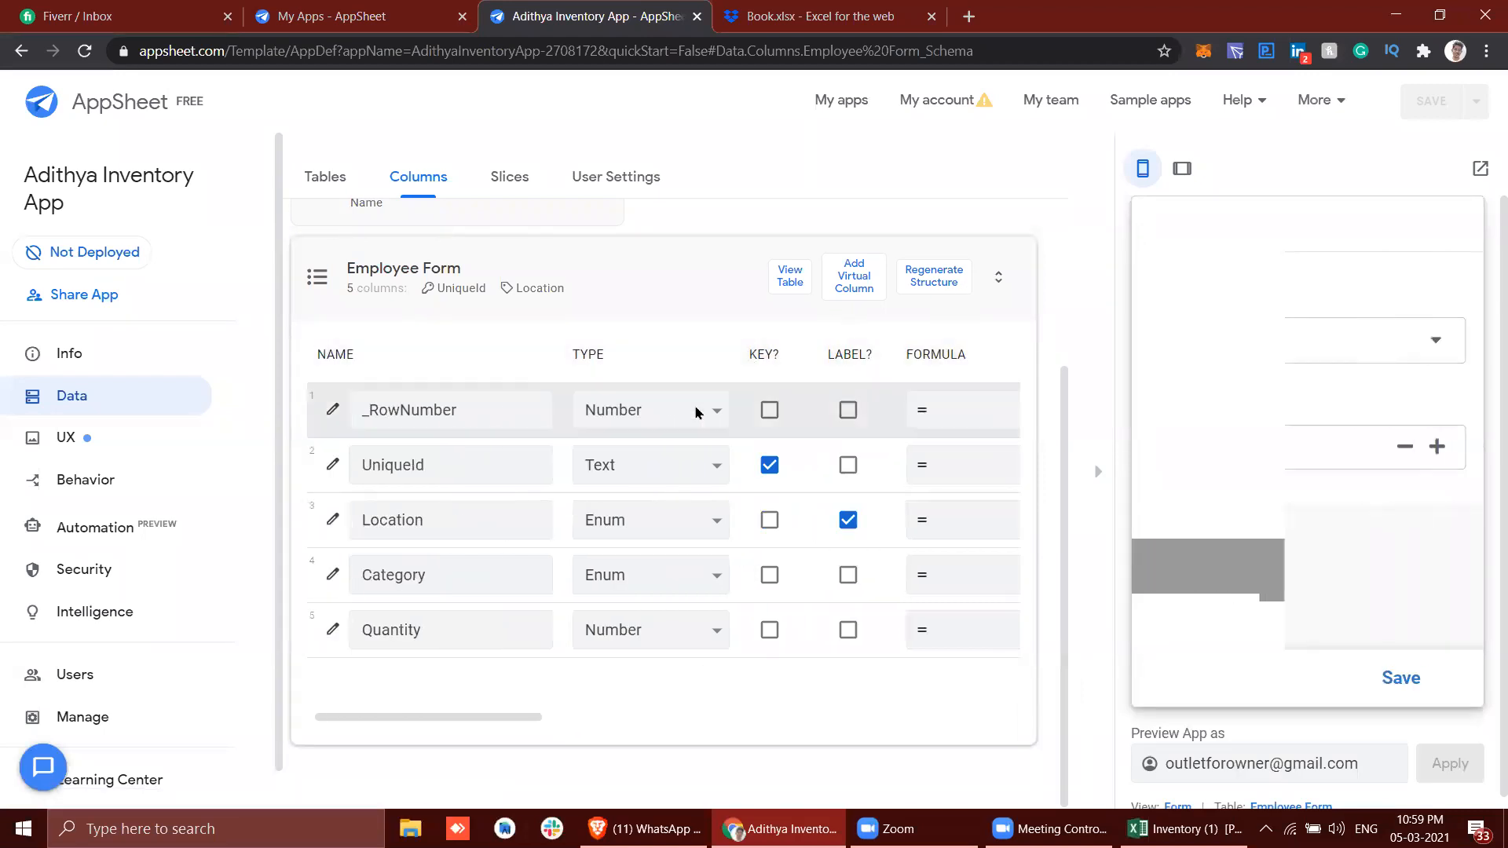
{"action": "scroll", "coordinate": [794, 239], "scroll_direction": "up", "scroll_amount": 2}
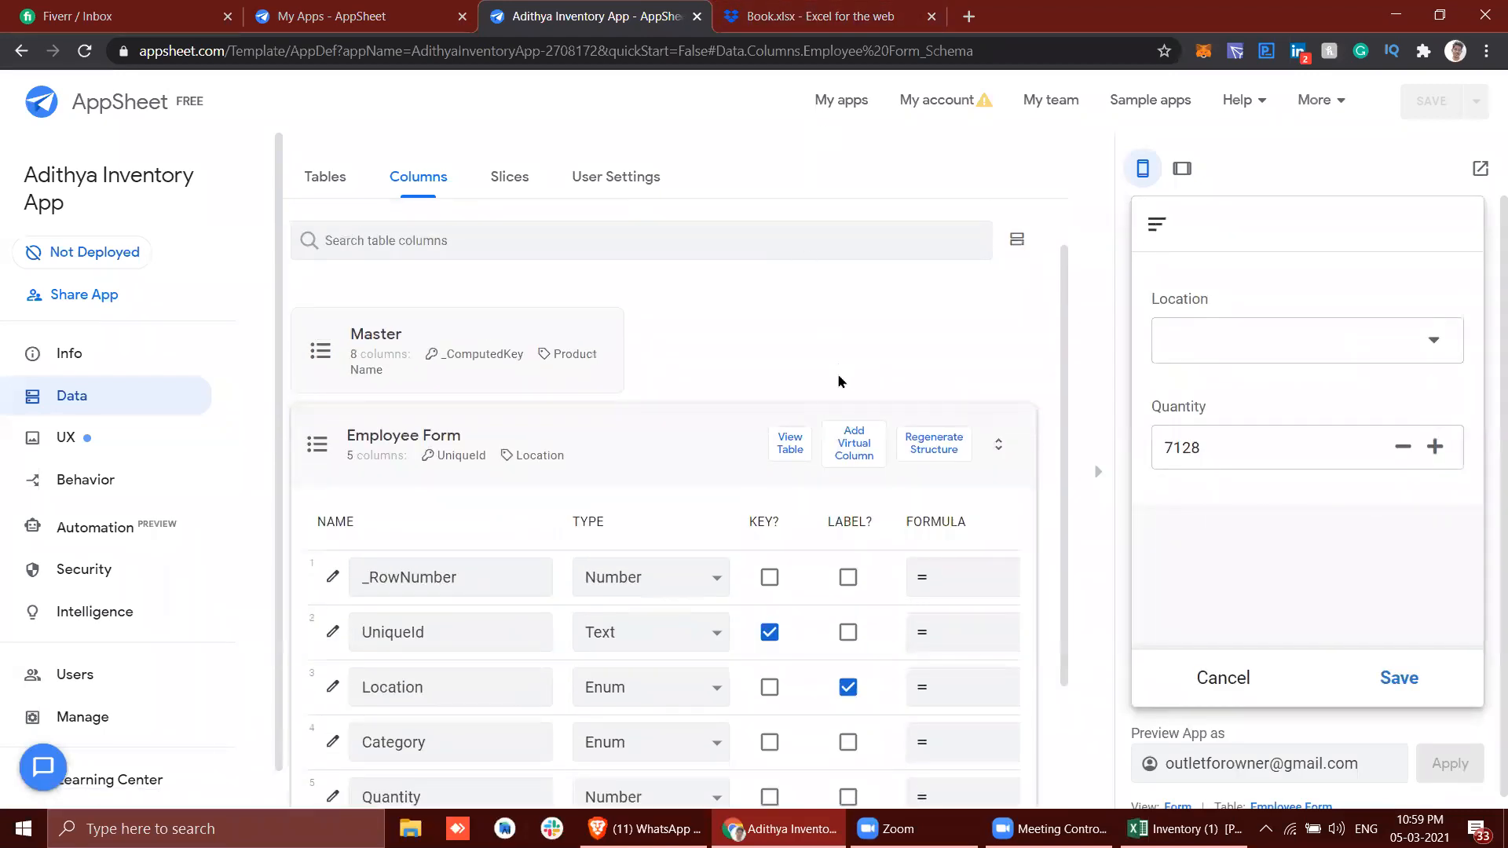
Open the Book.xlsx preview from Dropbox in a new browser tab and inspect the Employee Form sheet's headers.
{"action": "left_click", "coordinate": [868, 8]}
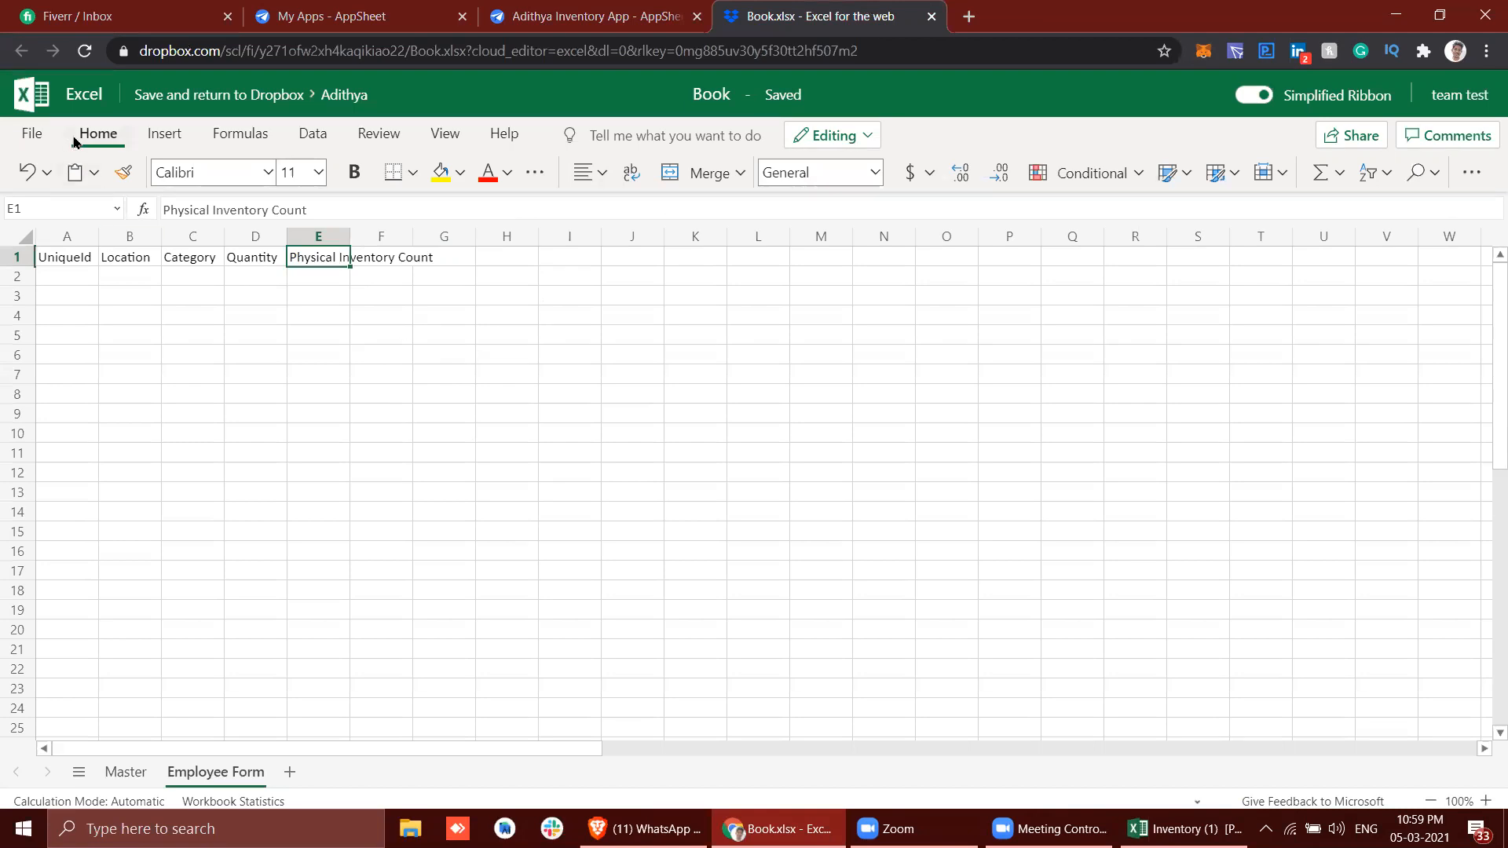
{"action": "left_click", "coordinate": [32, 137]}
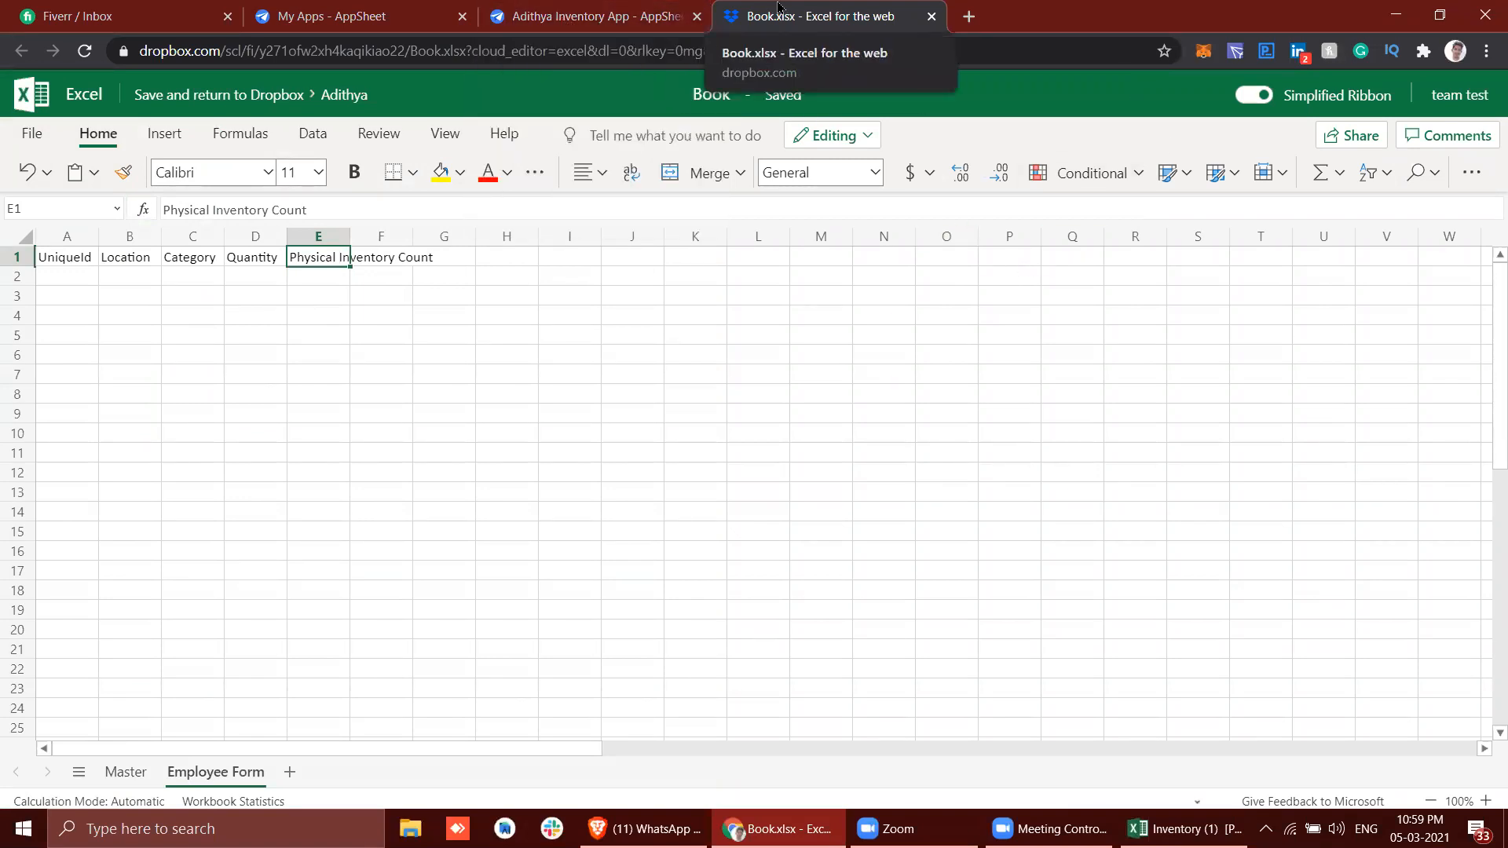
{"action": "left_click", "coordinate": [963, 18]}
{"action": "type", "text": "drop"}
{"action": "key", "text": "Return"}
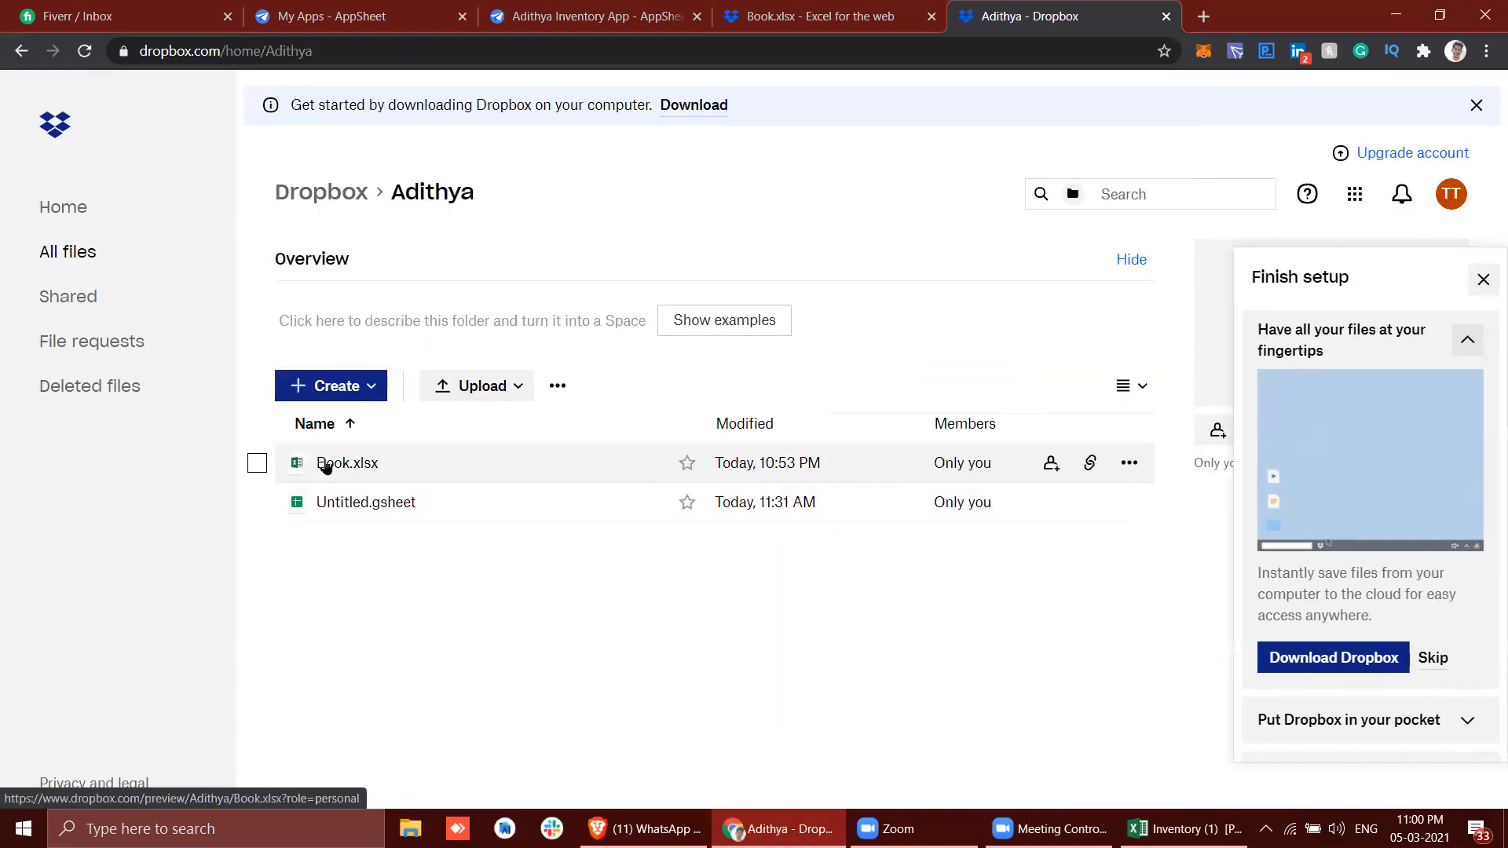
{"action": "left_click", "coordinate": [327, 464]}
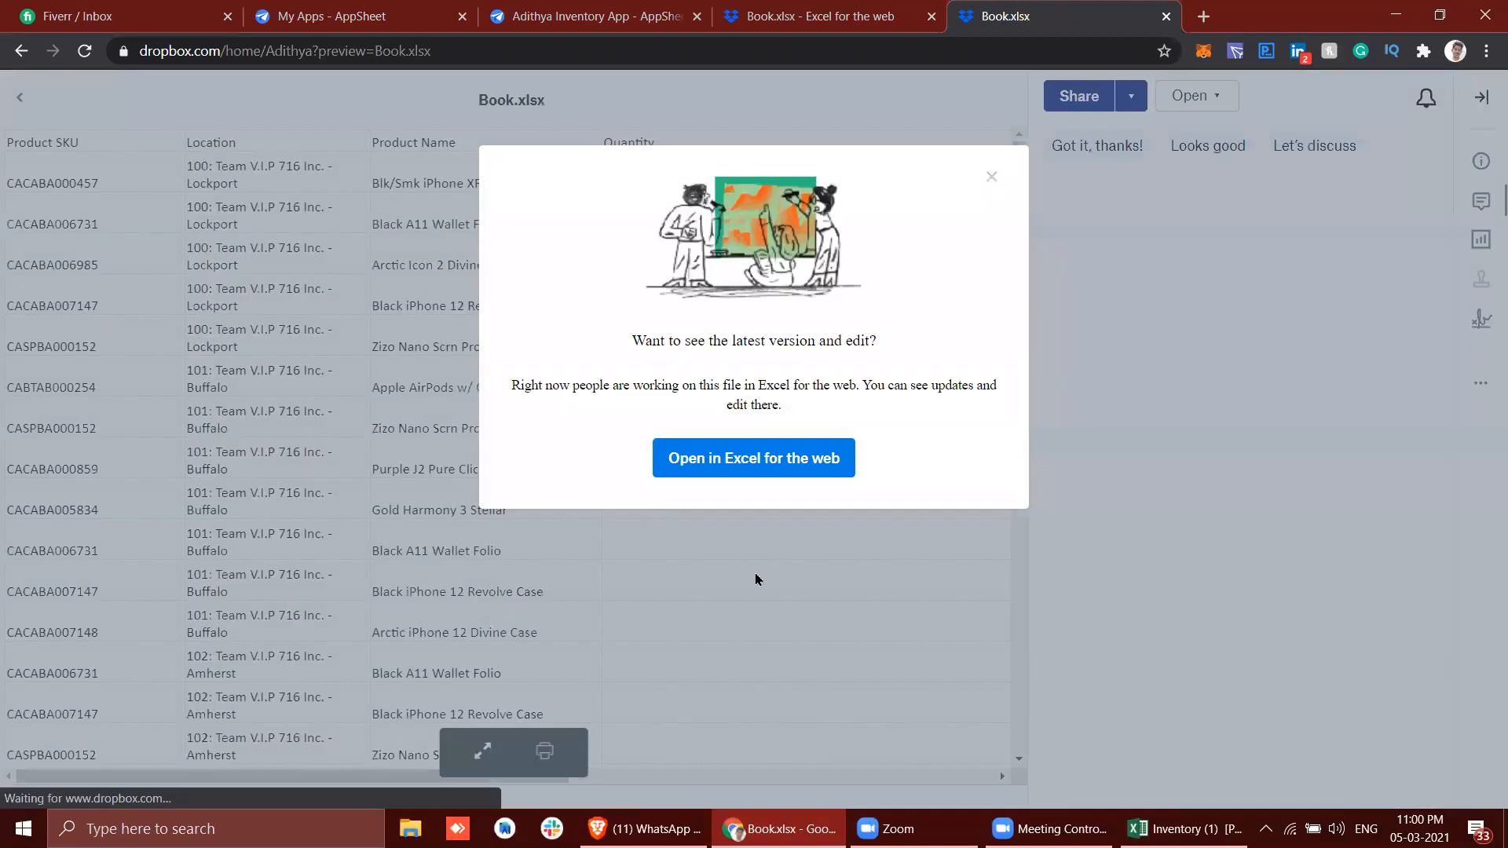
{"action": "left_click", "coordinate": [992, 176]}
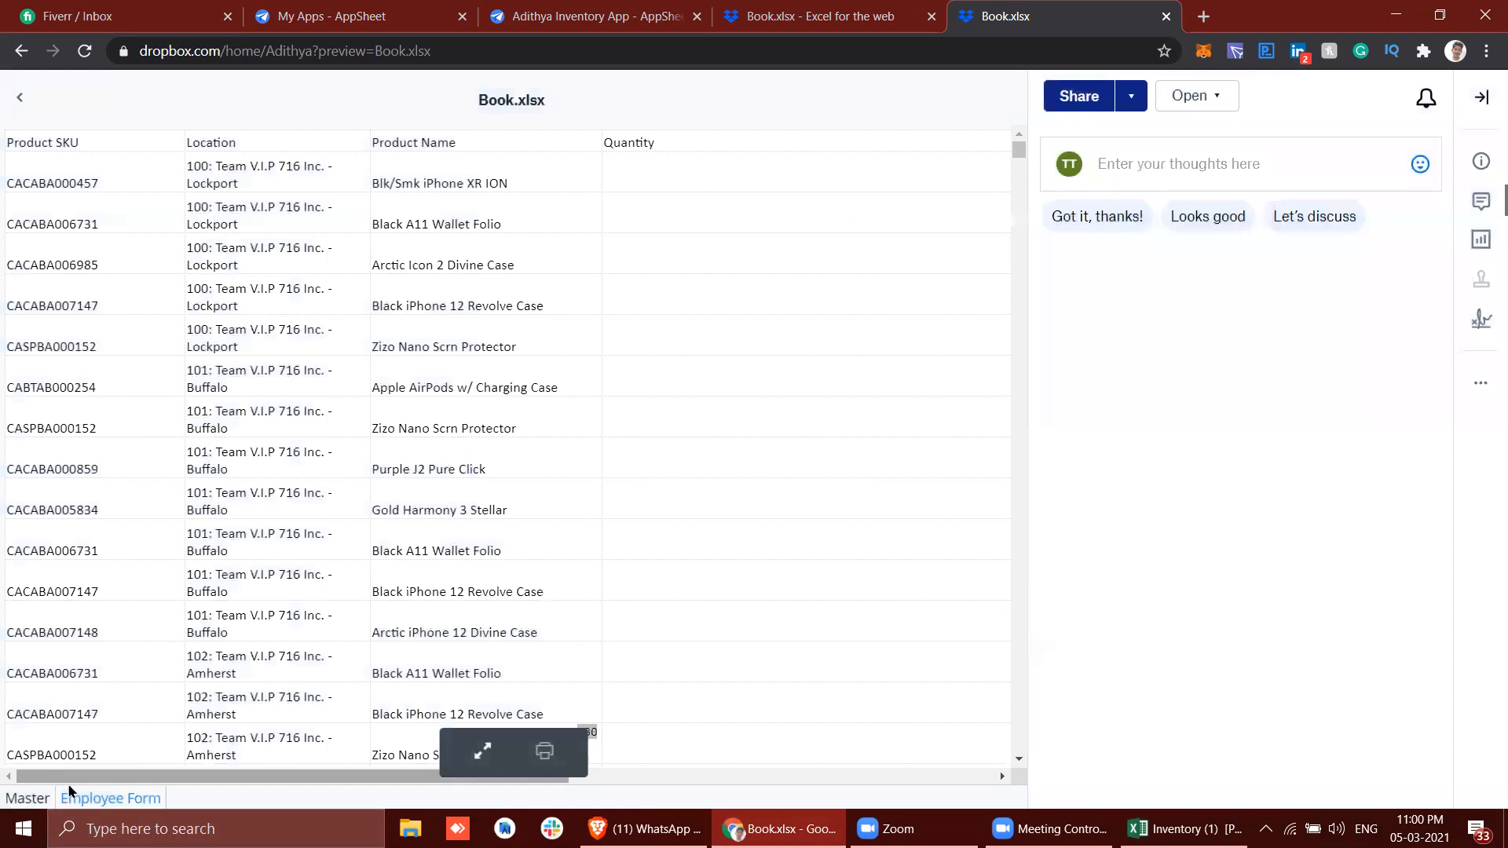
{"action": "left_click", "coordinate": [90, 799]}
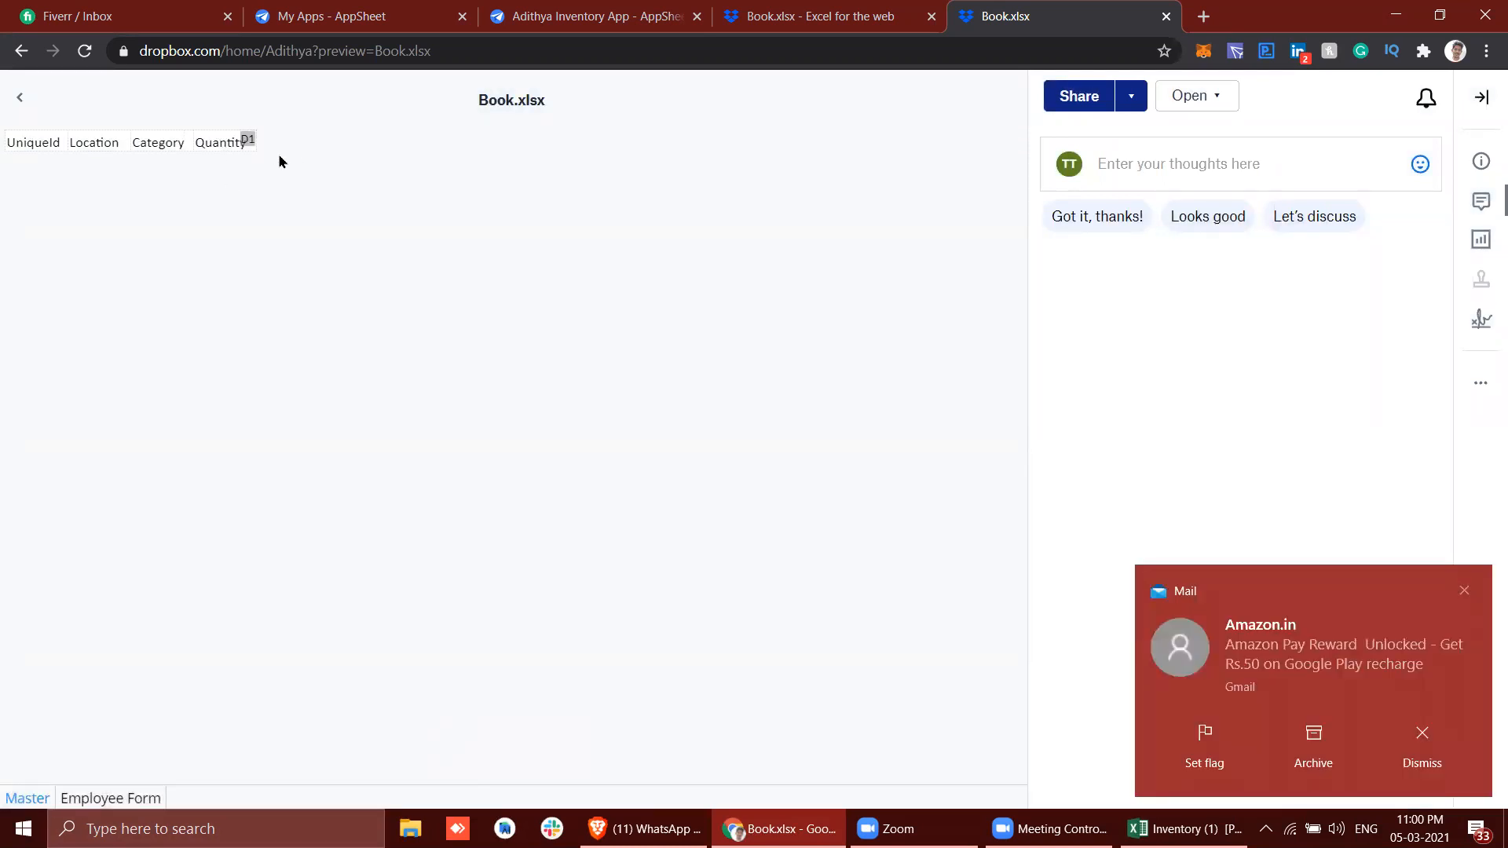
Look over the Dropbox preview's sharing and opening options, then return to the Employee Form sheet in the Excel workbook.
{"action": "left_click", "coordinate": [1132, 96]}
{"action": "left_click", "coordinate": [1191, 105]}
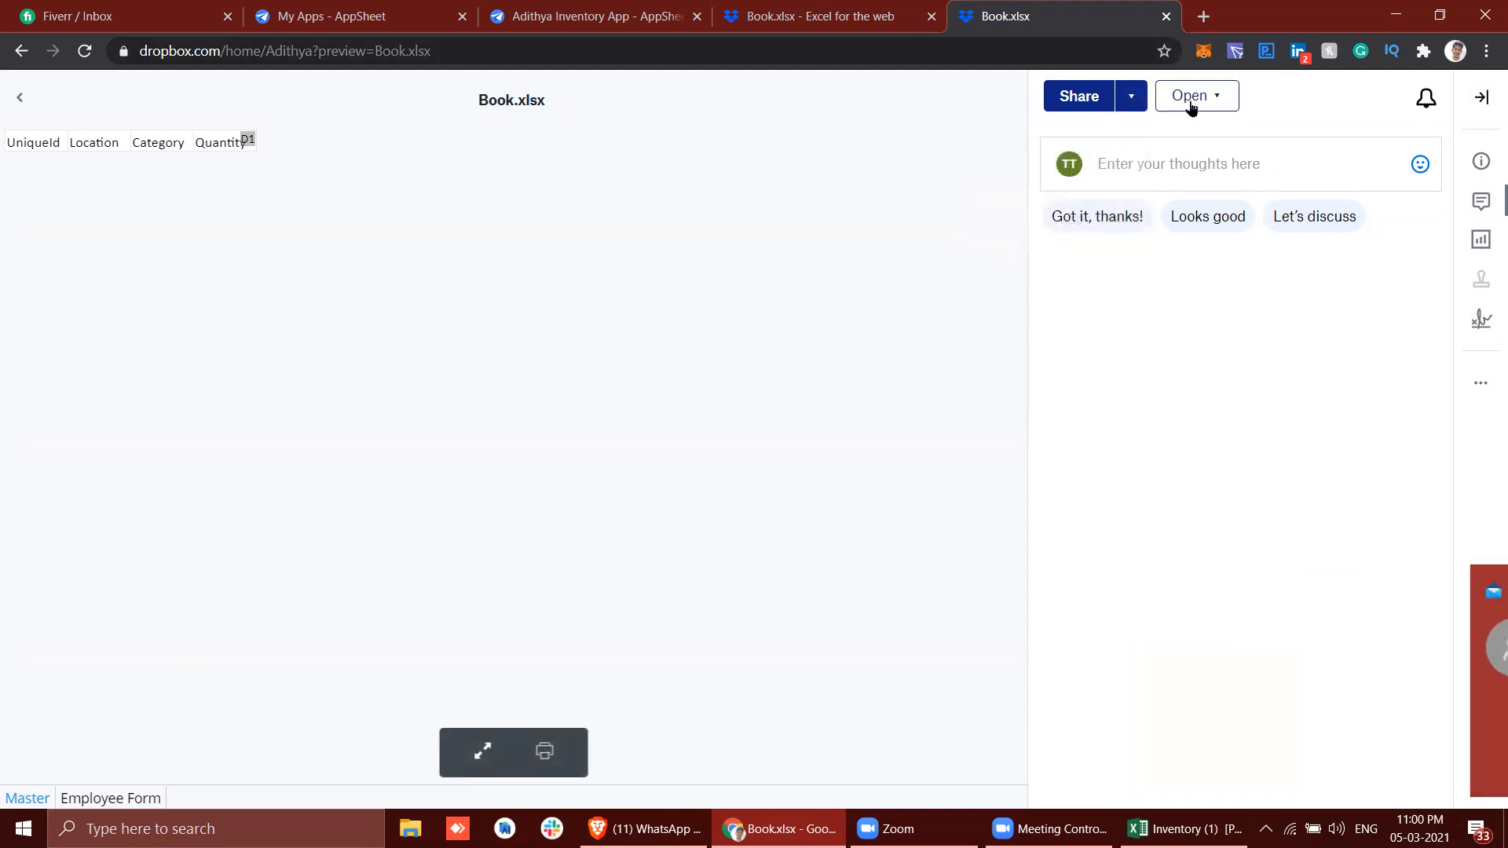
{"action": "left_click", "coordinate": [614, 222]}
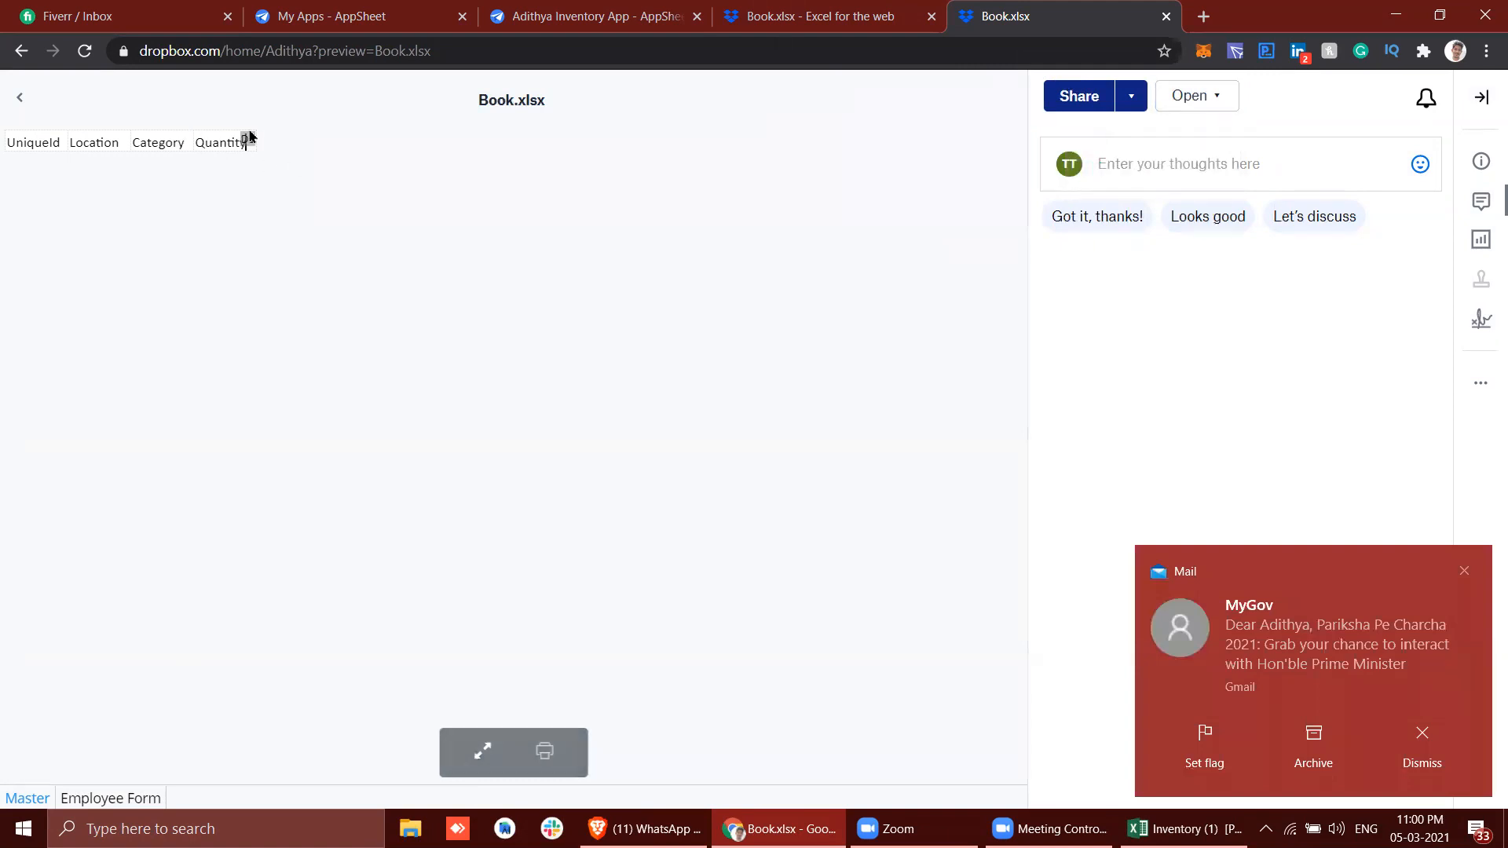
{"action": "right_click", "coordinate": [247, 133]}
{"action": "left_click", "coordinate": [174, 282]}
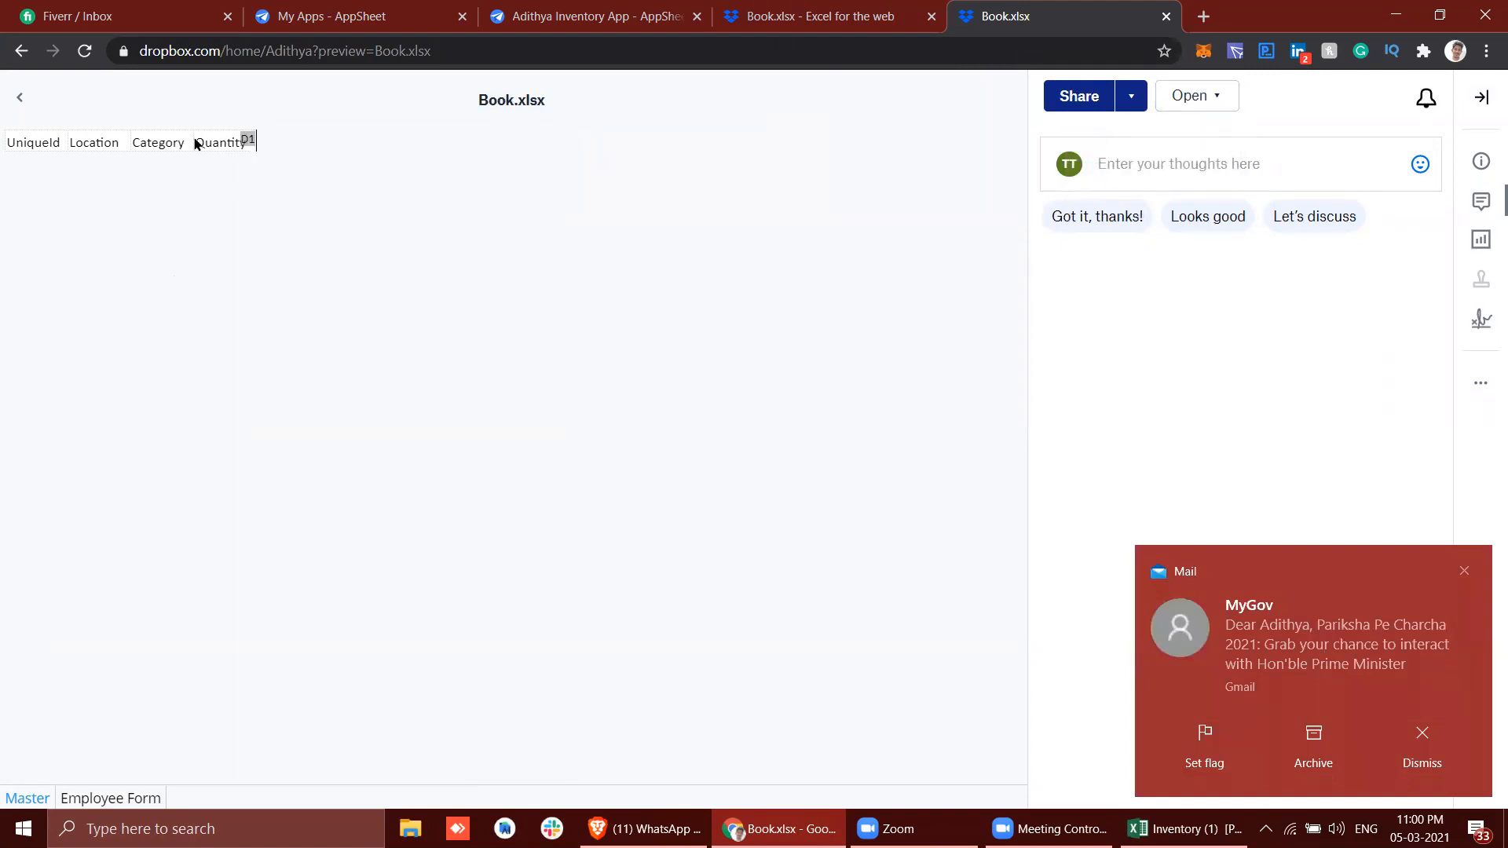
{"action": "left_click", "coordinate": [811, 9]}
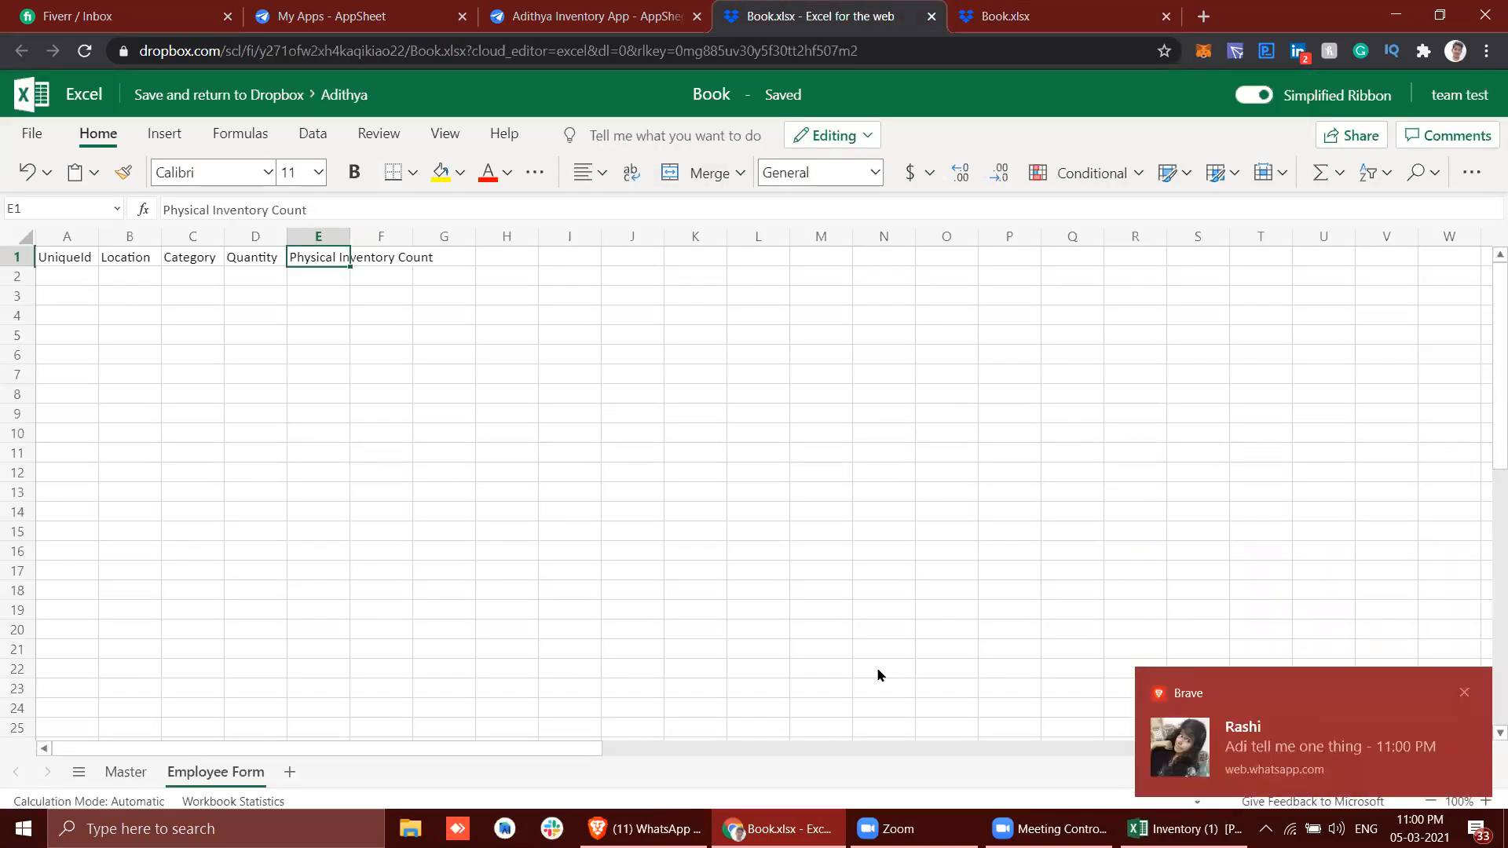
{"action": "left_click", "coordinate": [1463, 692]}
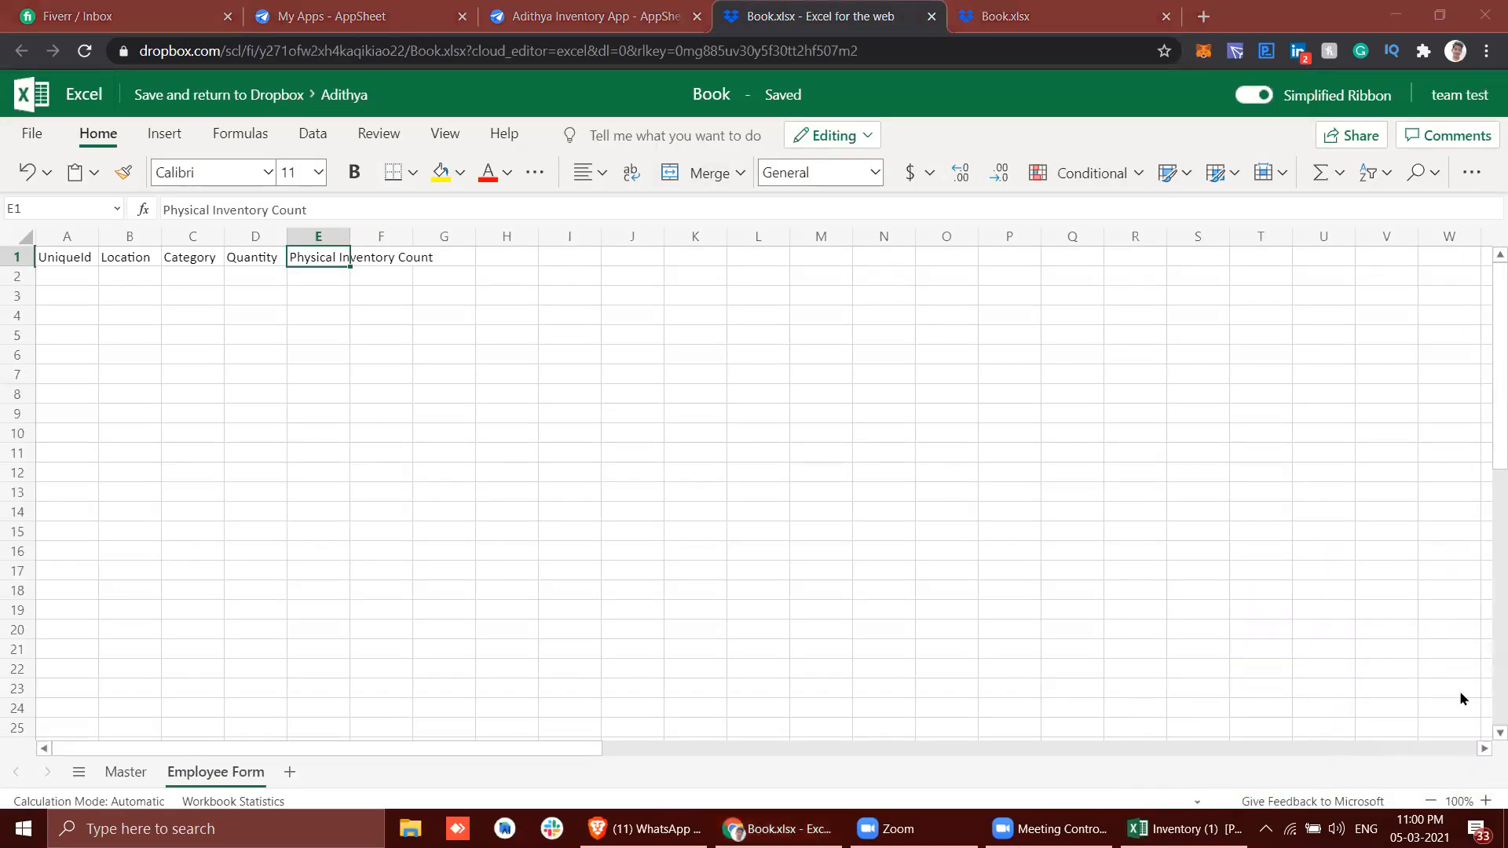
{"action": "mouse_move", "coordinate": [1186, 828]}
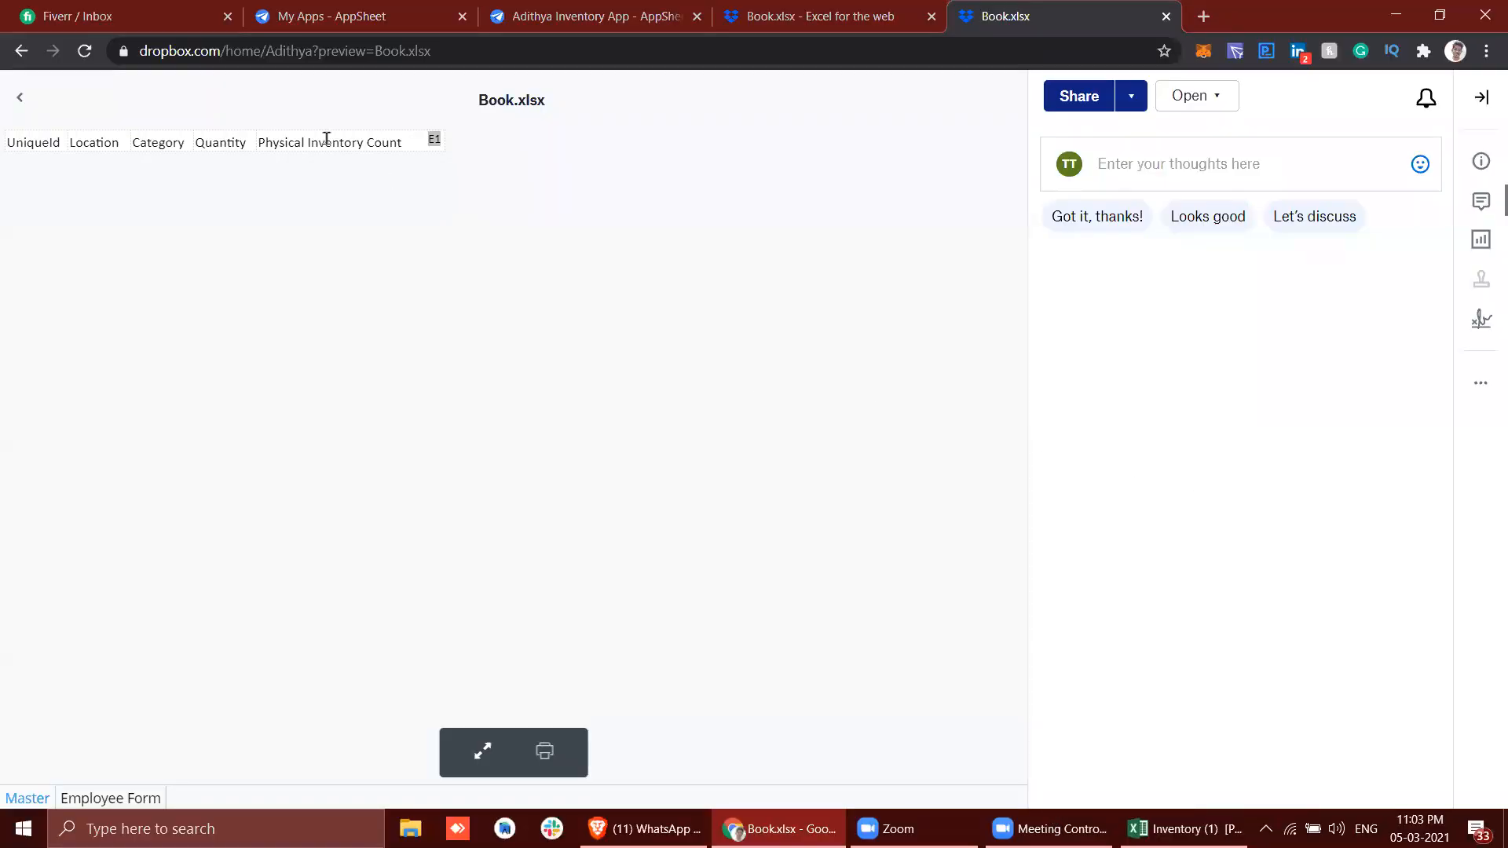
Switch to the AppSheet editor and review the Physical Inventory Count column's settings in the Employee Form table.
{"action": "left_click", "coordinate": [585, 16]}
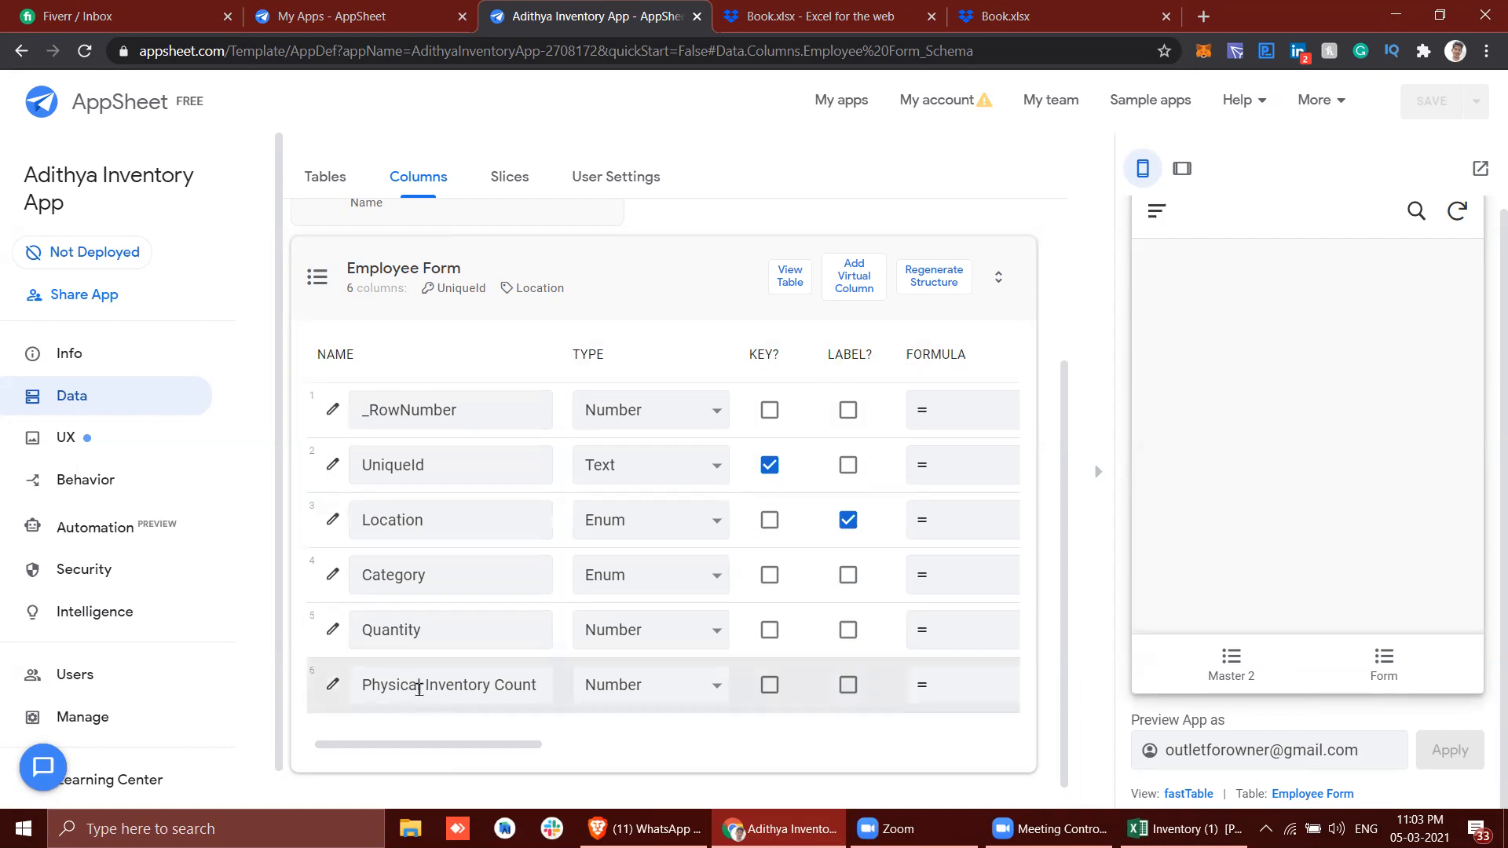
{"action": "scroll", "coordinate": [418, 689], "scroll_direction": "right", "scroll_amount": 2}
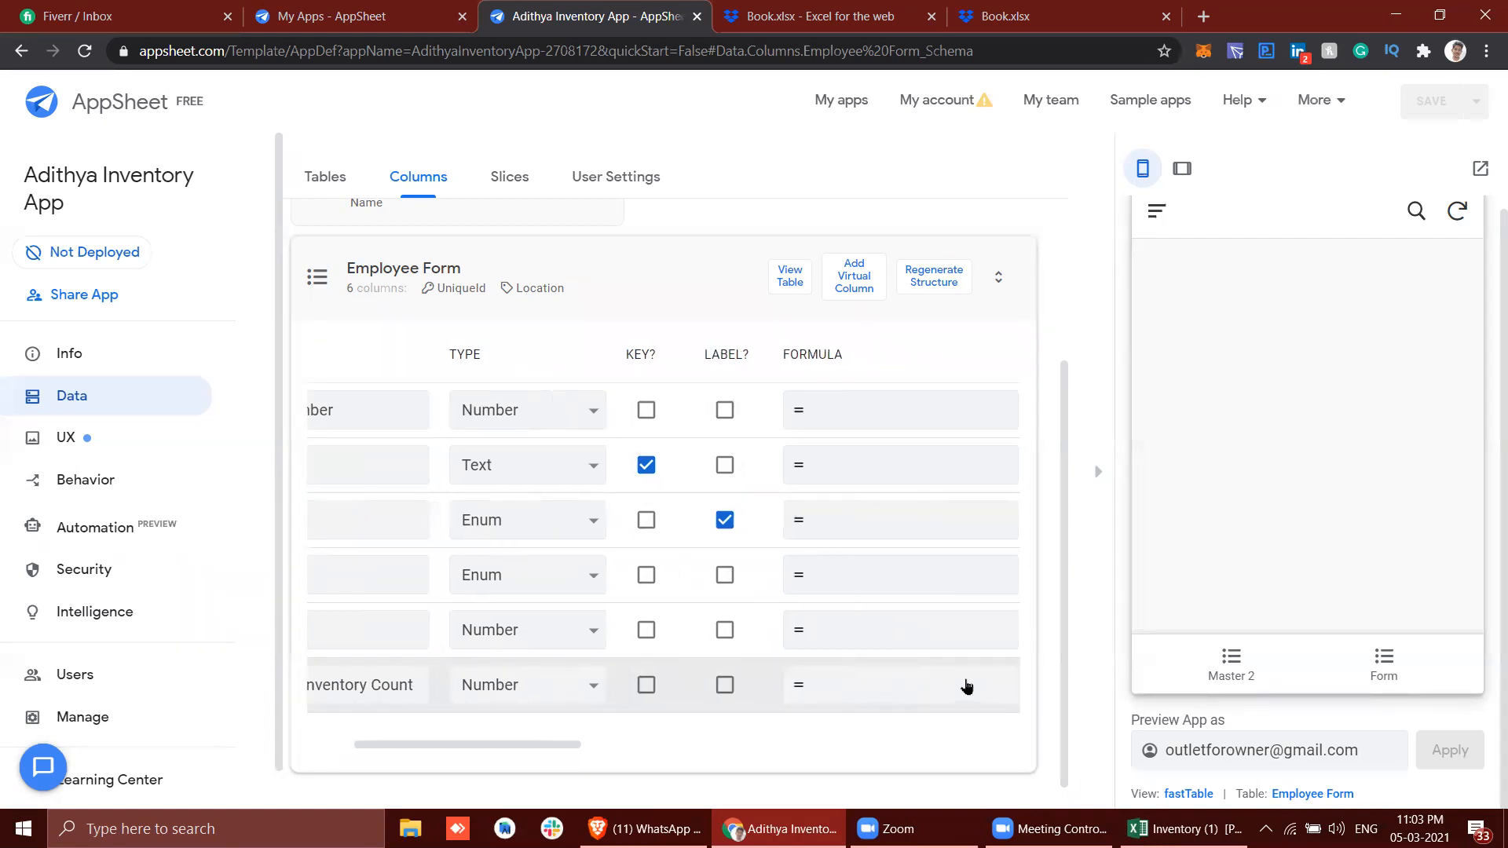
{"action": "scroll", "coordinate": [829, 664], "scroll_direction": "right", "scroll_amount": 5}
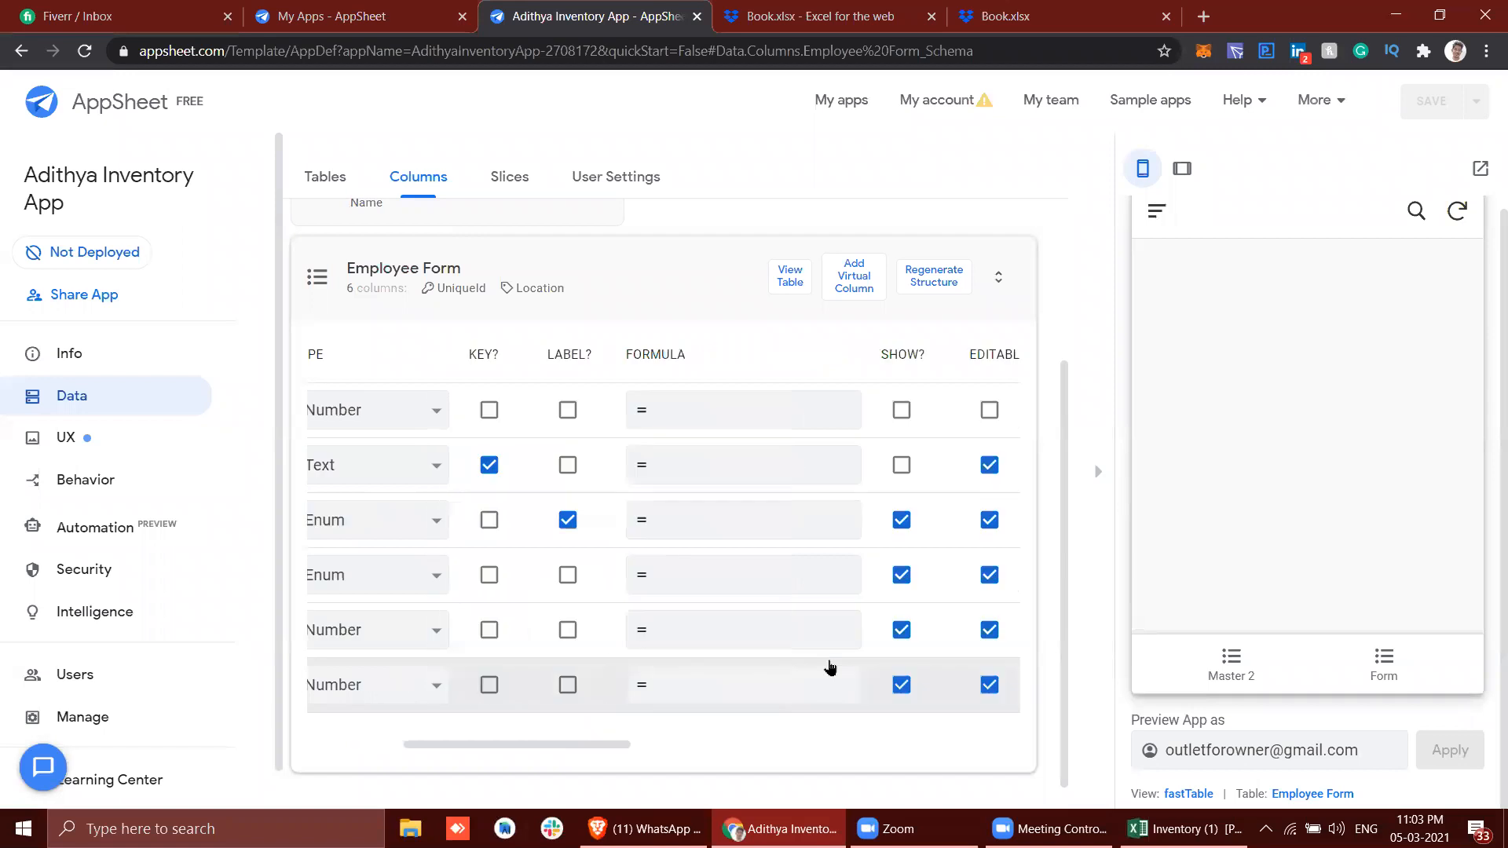
{"action": "scroll", "coordinate": [829, 664], "scroll_direction": "left", "scroll_amount": 5}
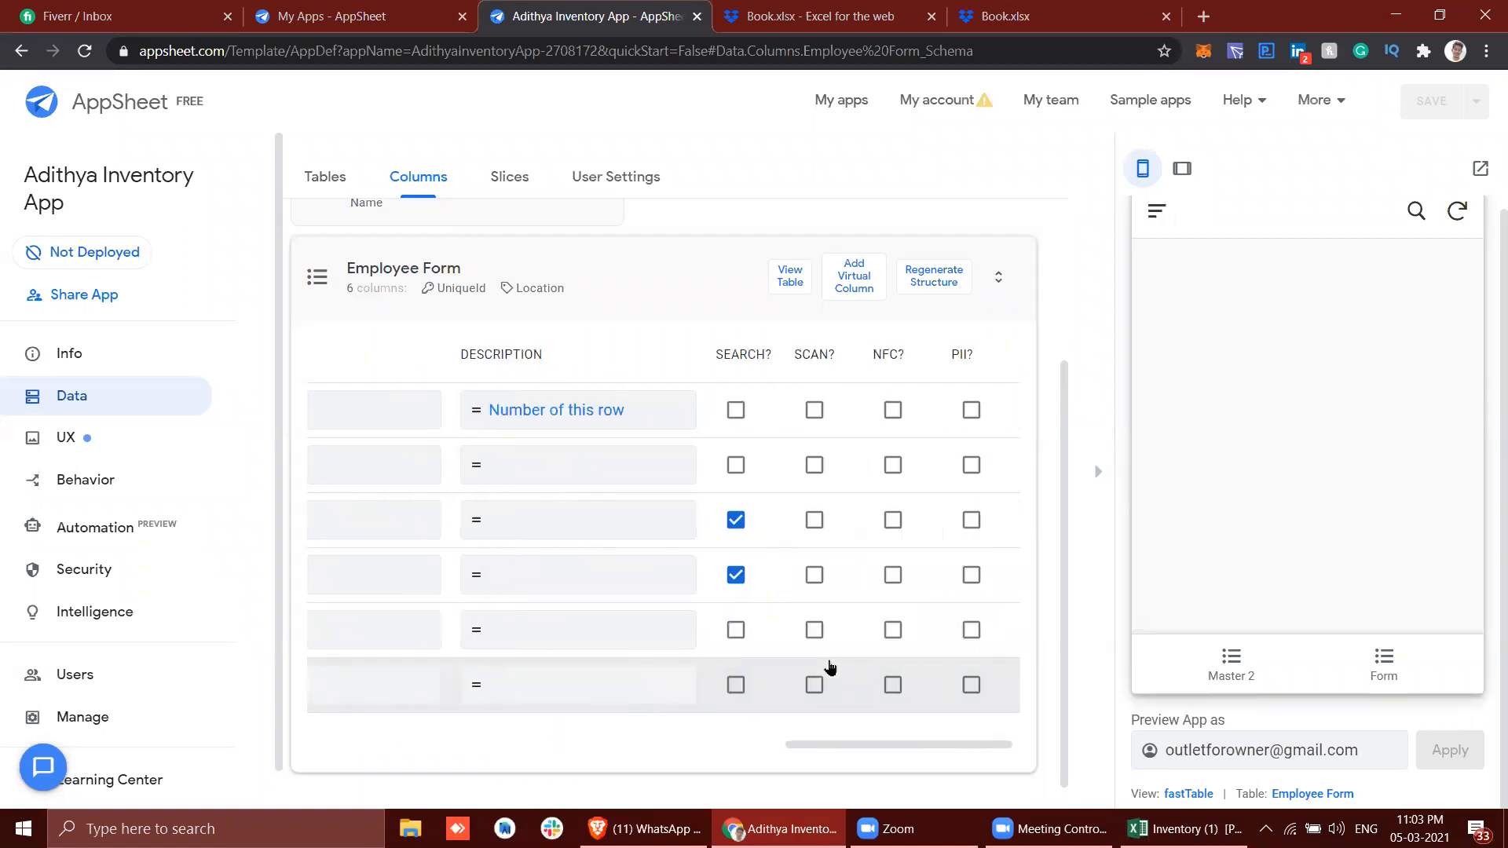
Open a new entry form in the app preview and enter 45 as the Physical Inventory Count.
{"action": "left_click", "coordinate": [1374, 694]}
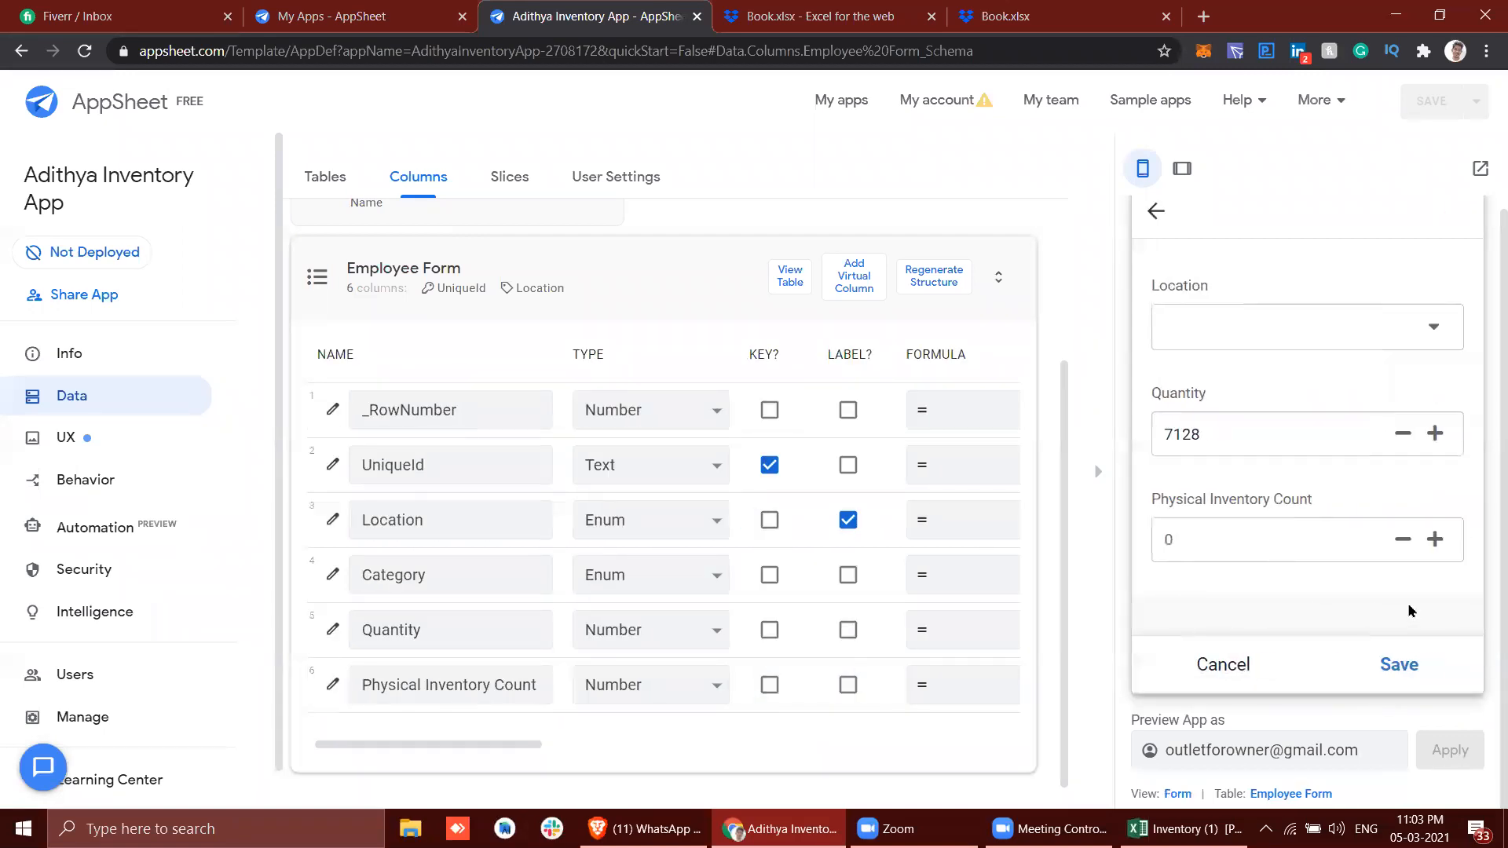
{"action": "left_click", "coordinate": [1170, 534]}
{"action": "type", "text": "45"}
Reread the client's requirement on calculating the stock difference, check the Employee Form headers in Excel and return to the AppSheet editor.
{"action": "left_click", "coordinate": [94, 16]}
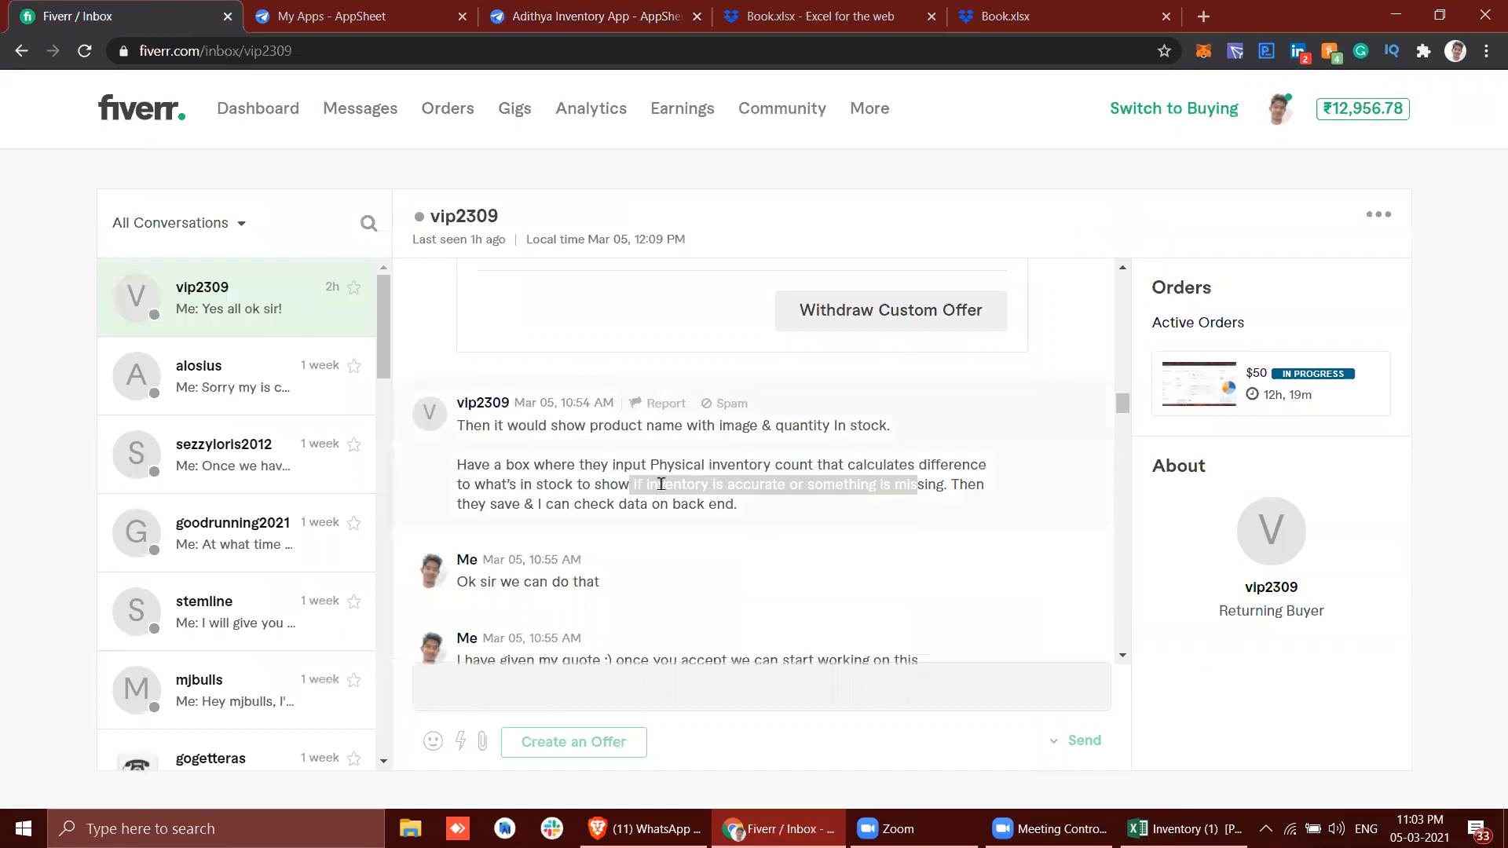
{"action": "left_click", "coordinate": [817, 16]}
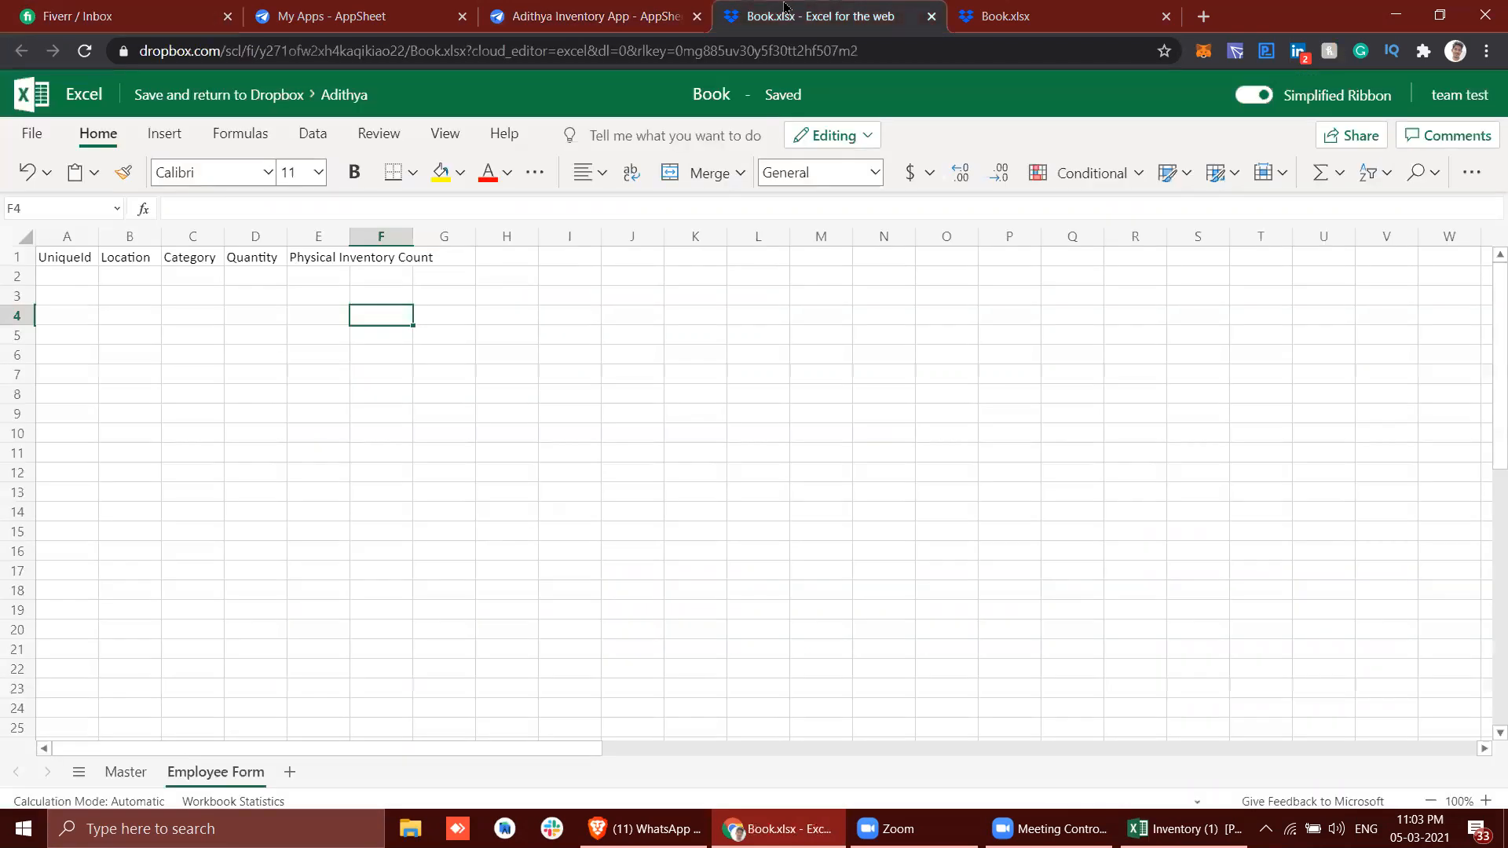
{"action": "left_click", "coordinate": [589, 15]}
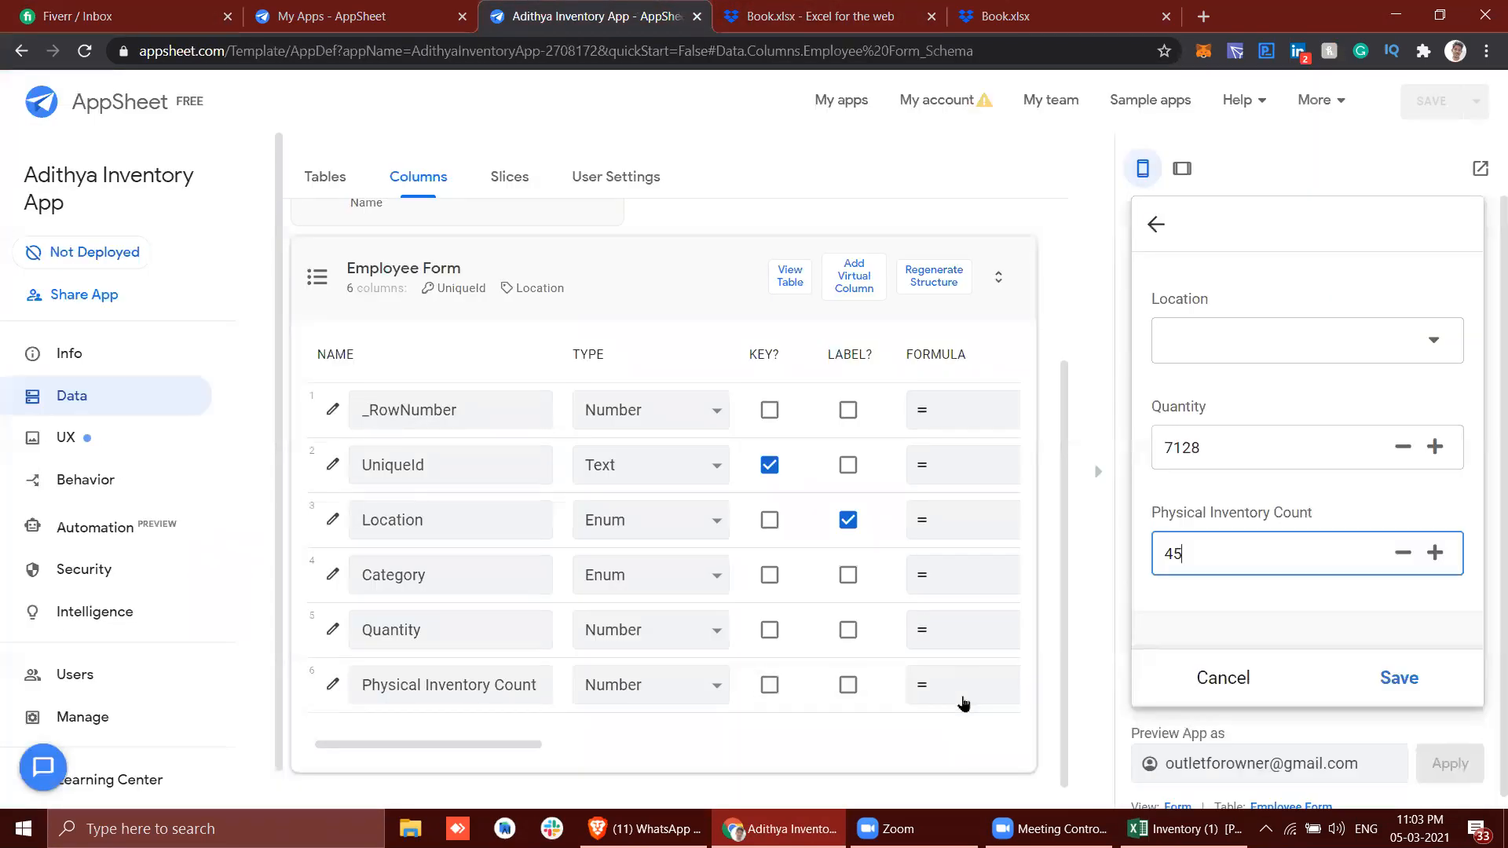